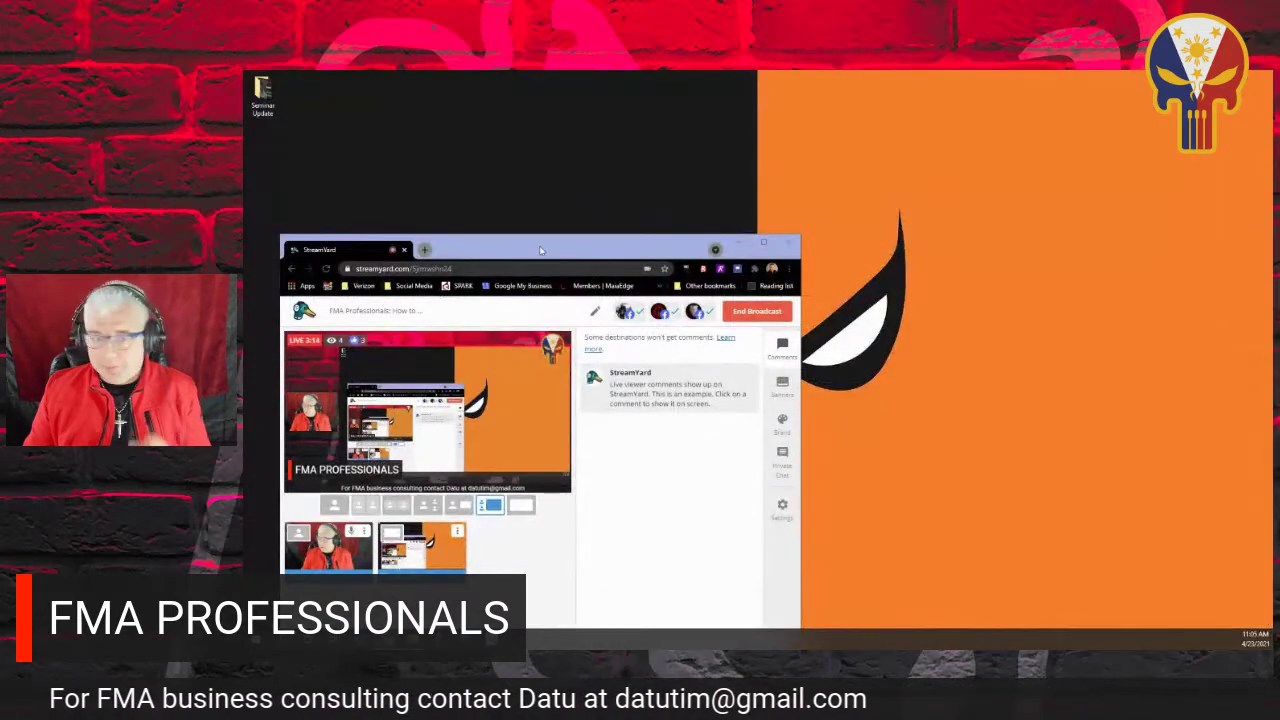
Clear the StreamYard window off the desktop and switch to the browser window showing the Canva home page.
left_click_drag(715, 248, 774, 69)
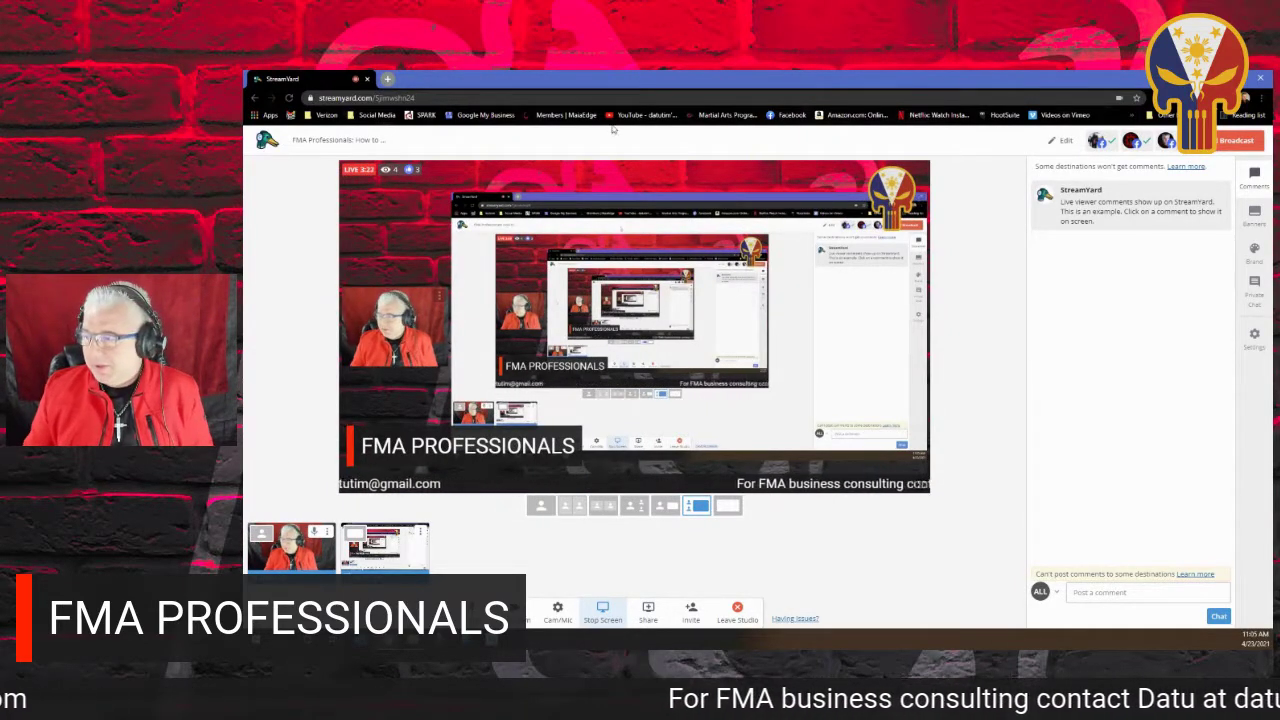
key("super+d")
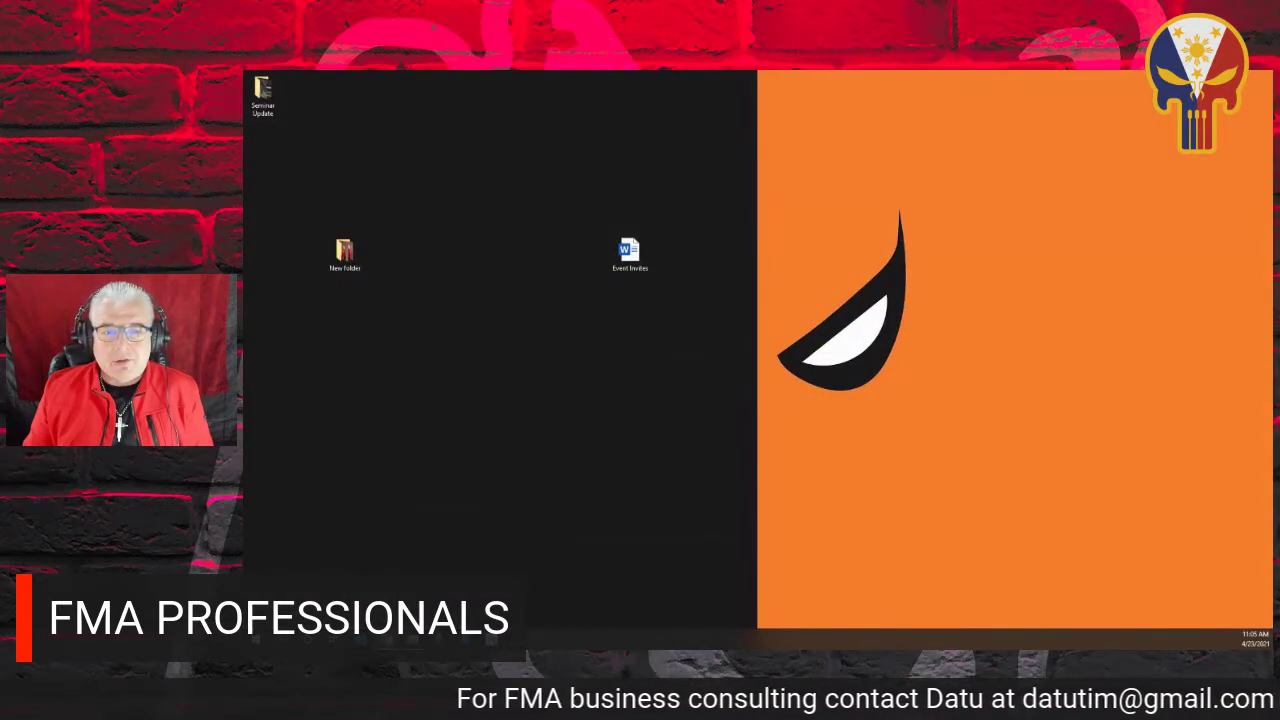
key("alt+Tab")
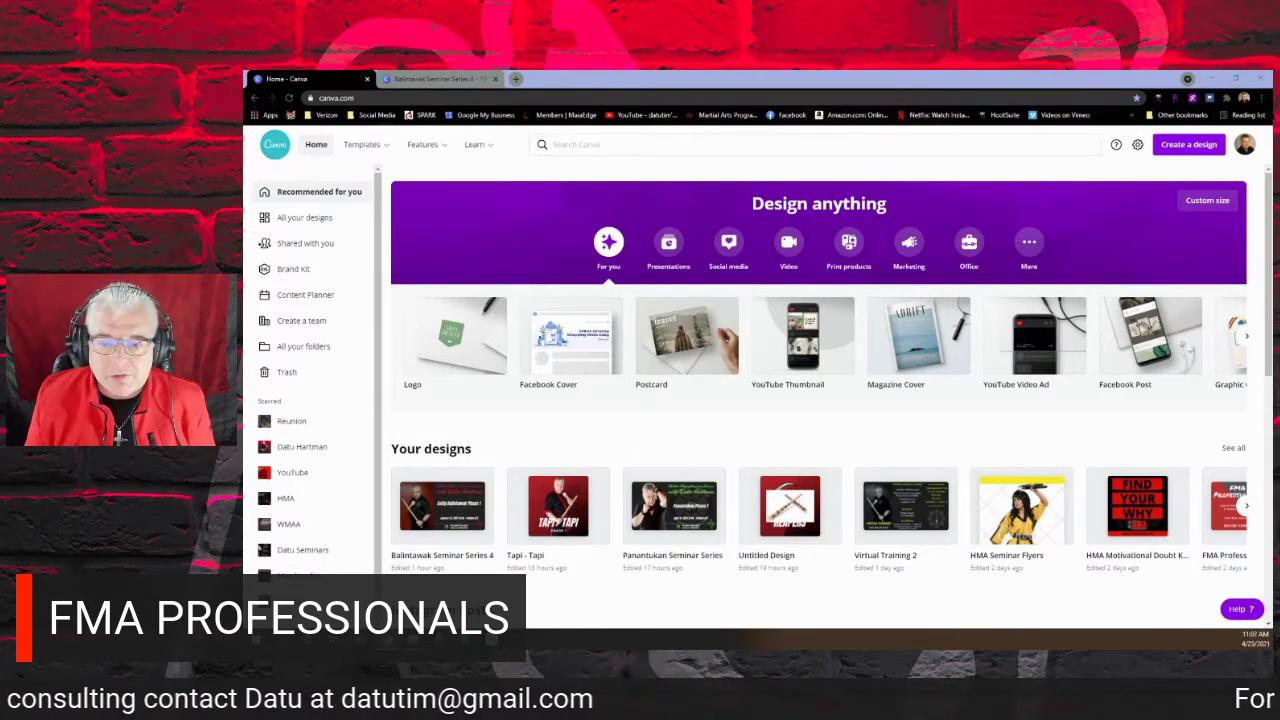
Look through the Canva home page, including the existing designs, template categories and starred folders.
scroll(731, 388, "down", 2)
scroll(731, 388, "down", 4)
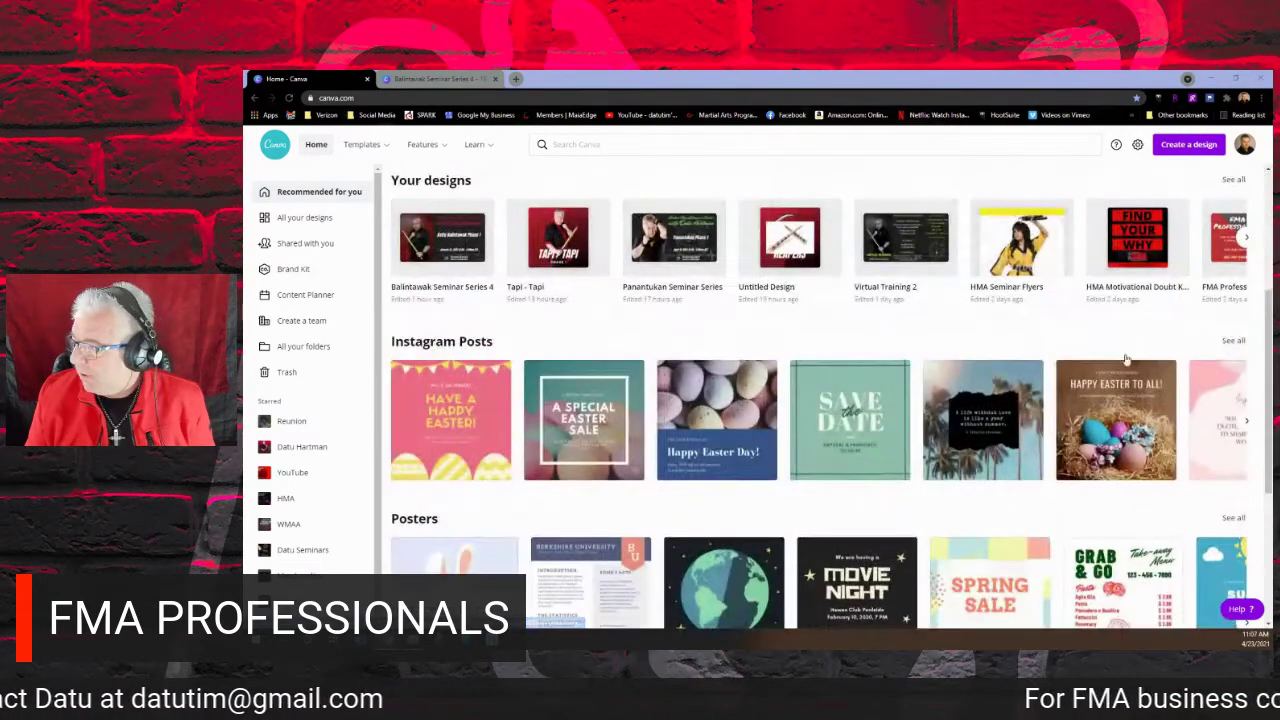
scroll(1060, 372, "up", 3)
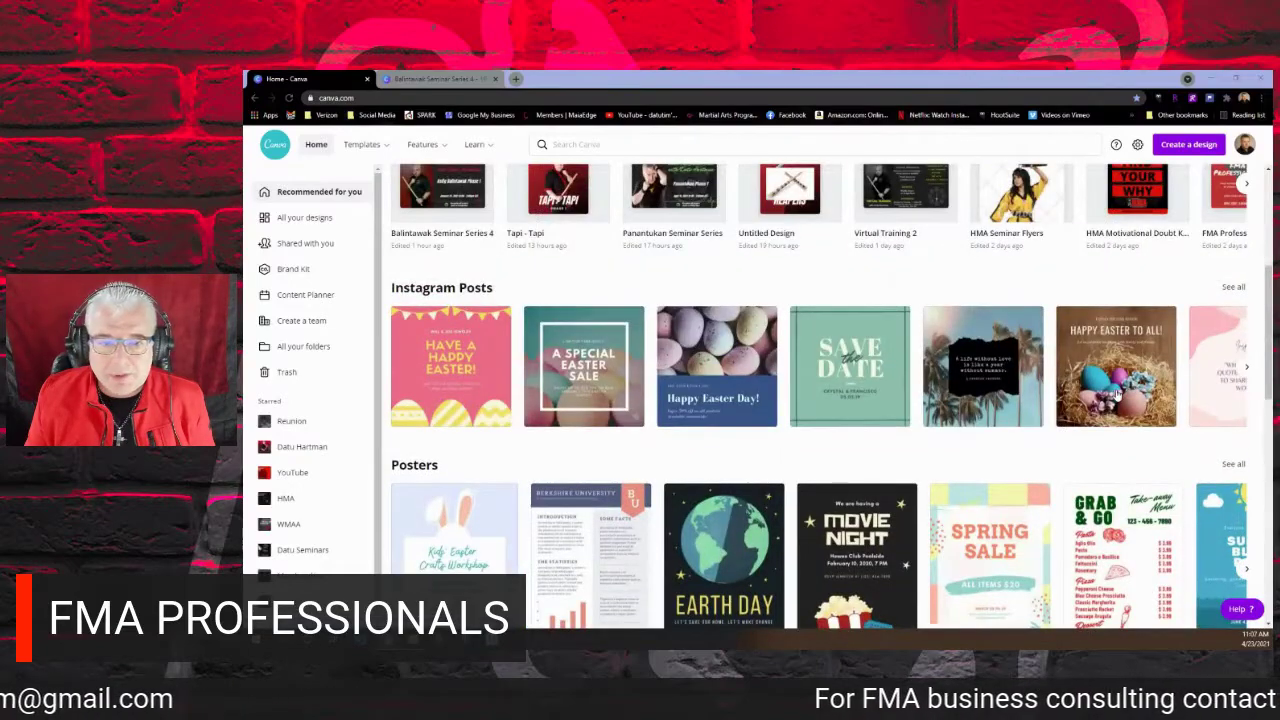
scroll(1115, 393, "down", 5)
scroll(1115, 393, "down", 1)
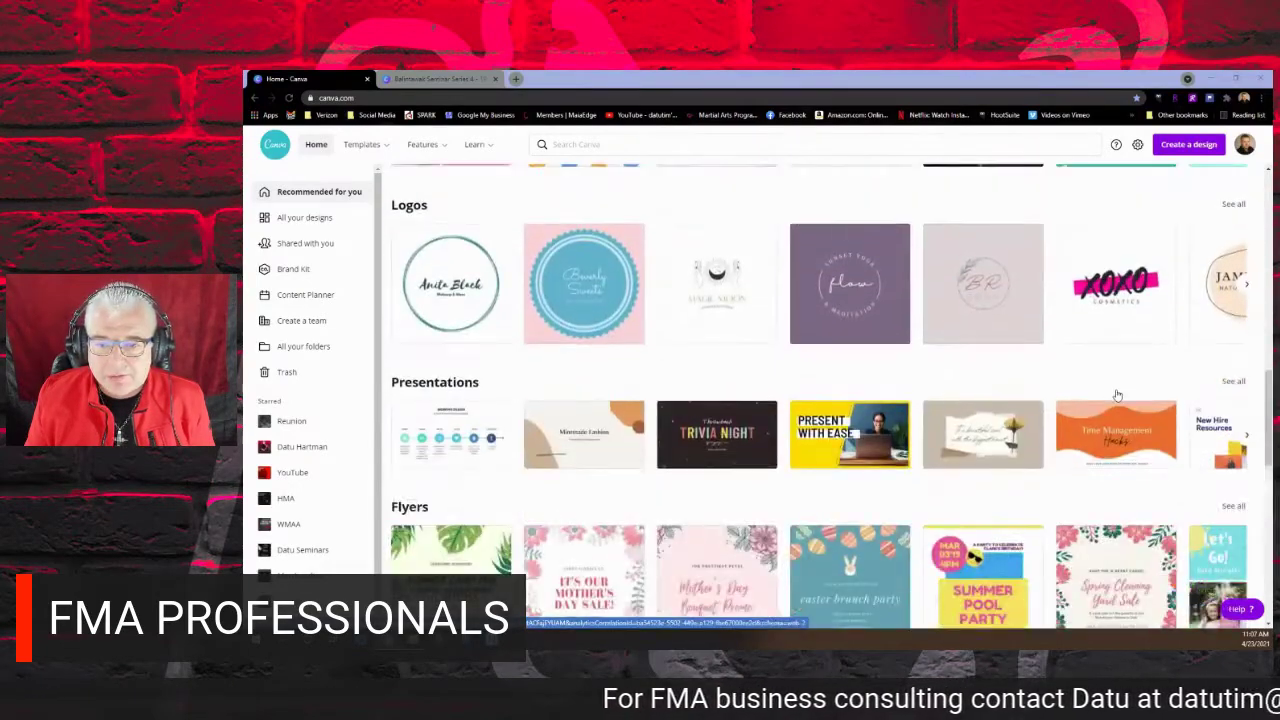
scroll(1060, 380, "up", 9)
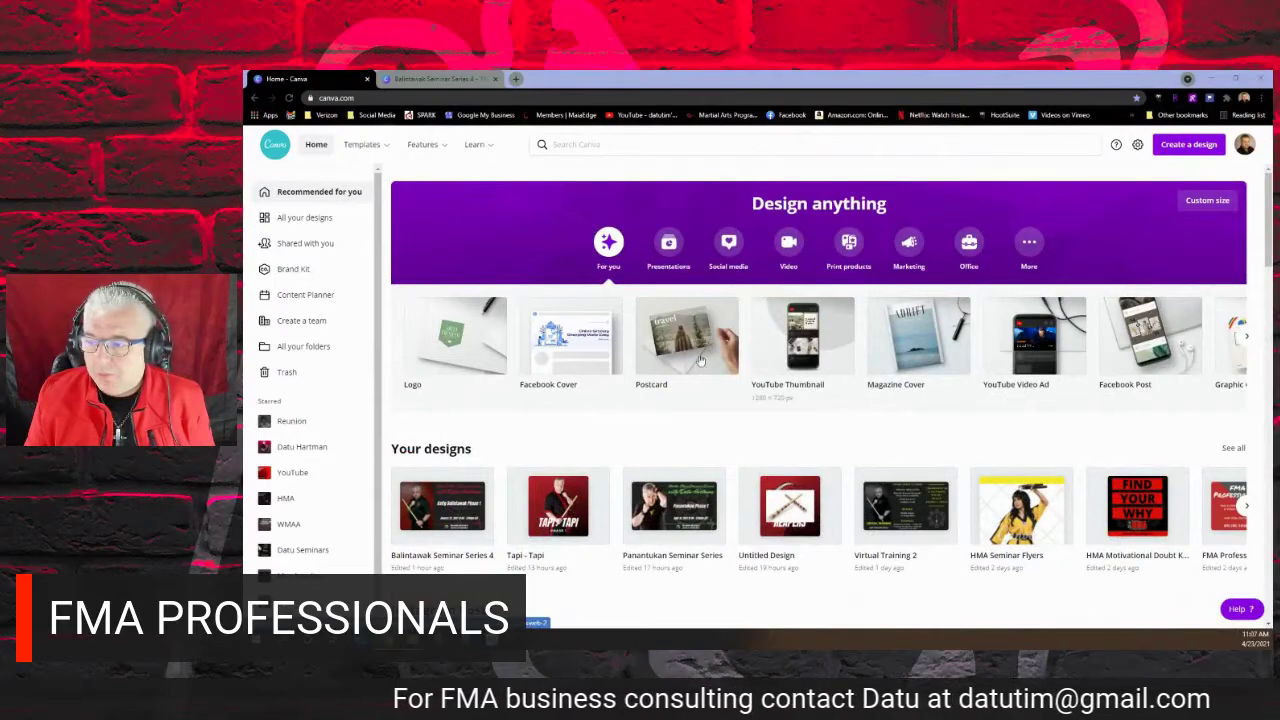
scroll(301, 451, "down", 1)
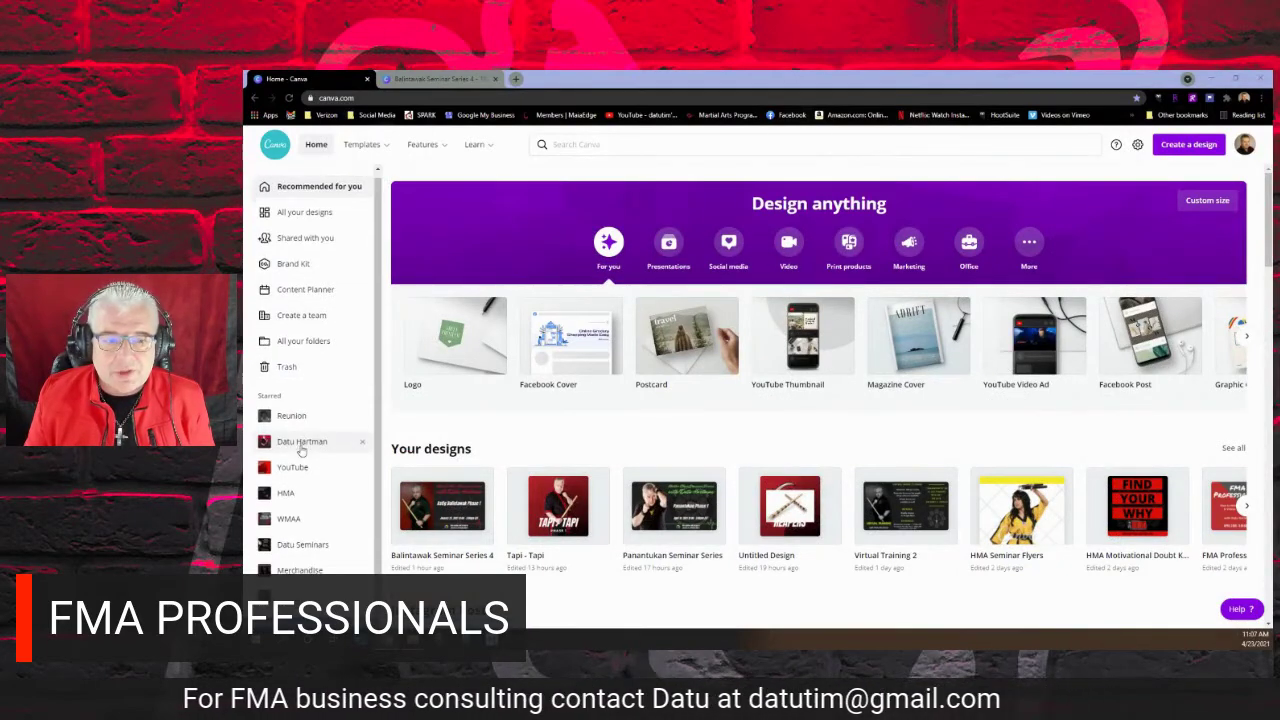
scroll(343, 428, "up", 1)
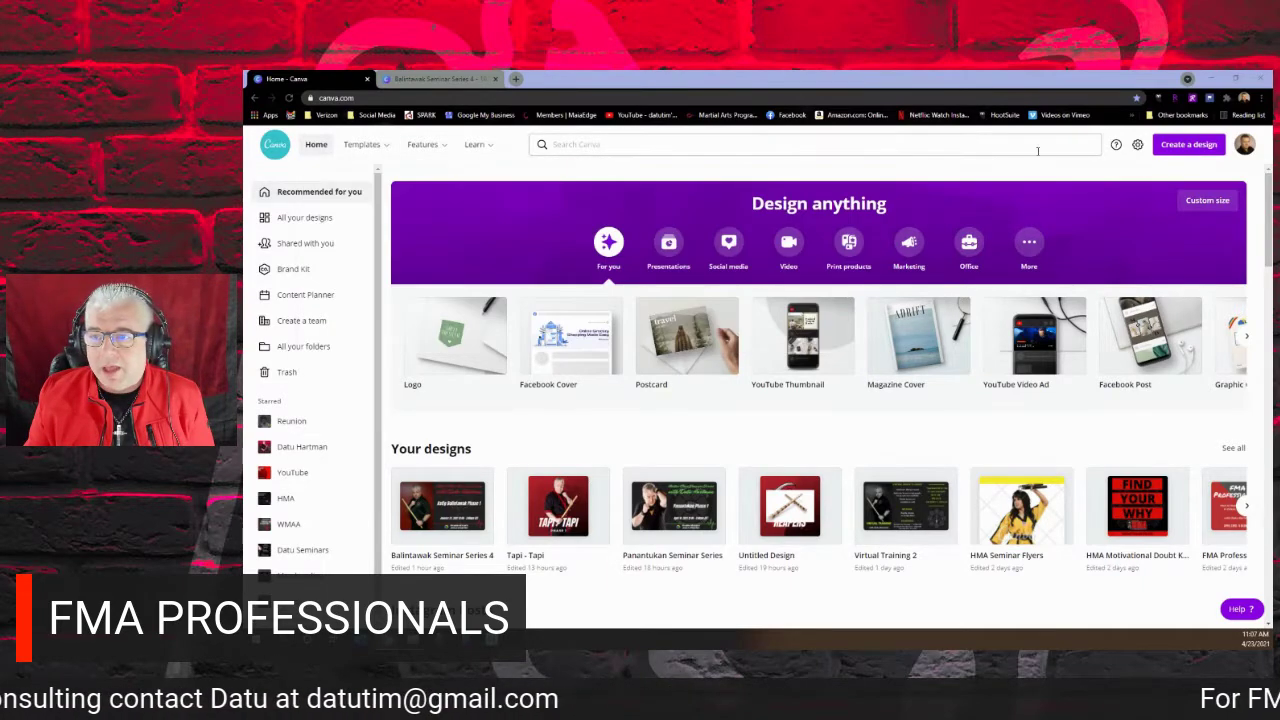
Search Canva for "facebook" and open the suggested Facebook Event Cover templates.
left_click(1207, 148)
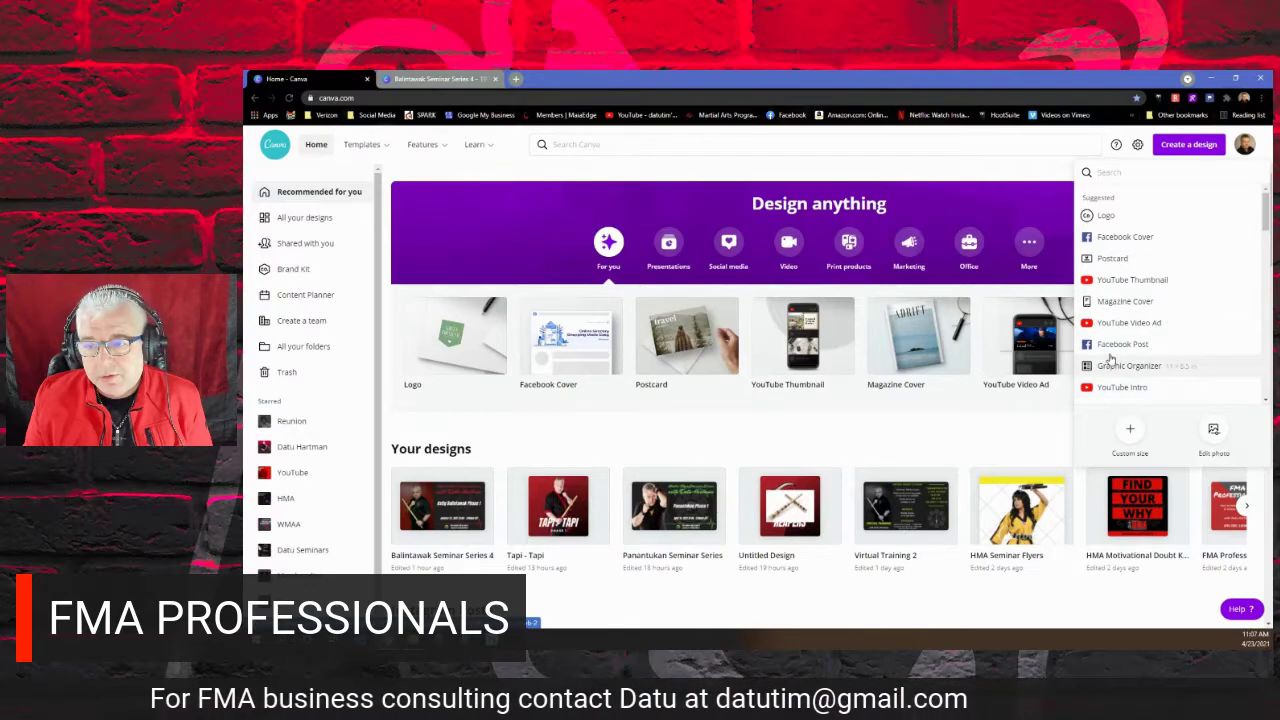
left_click(618, 143)
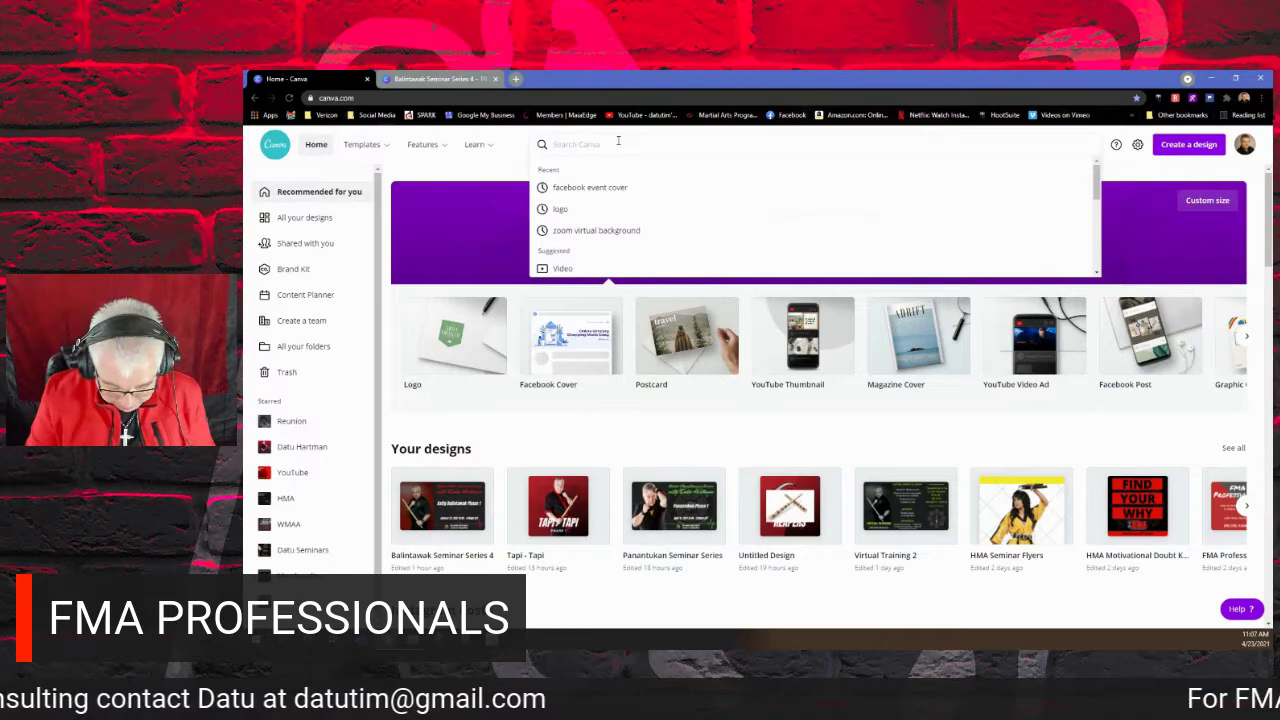
type("face")
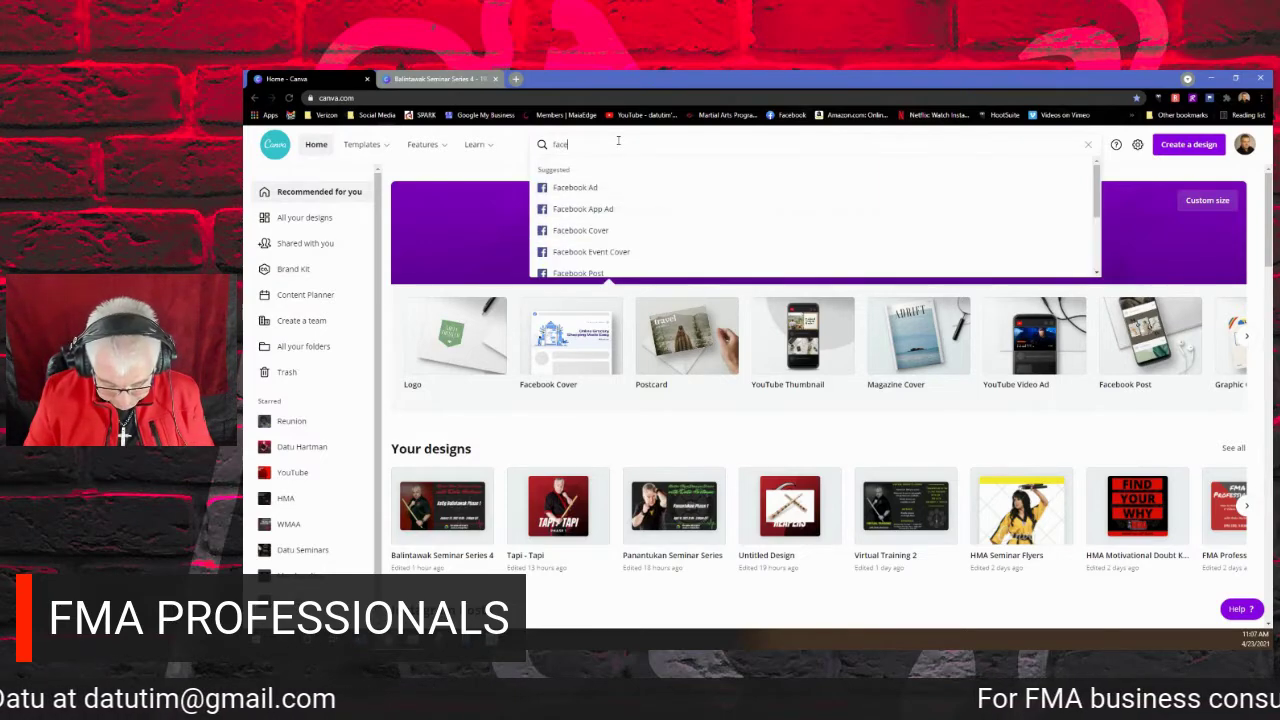
type("book")
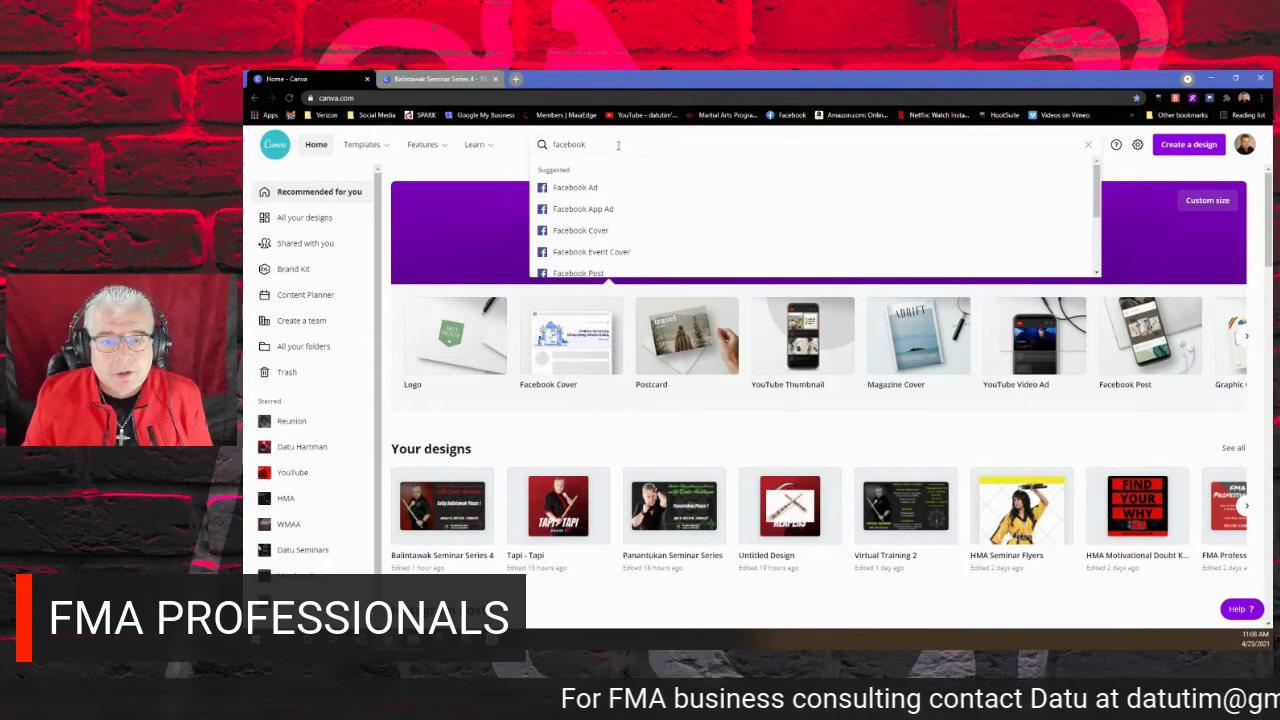
left_click(626, 258)
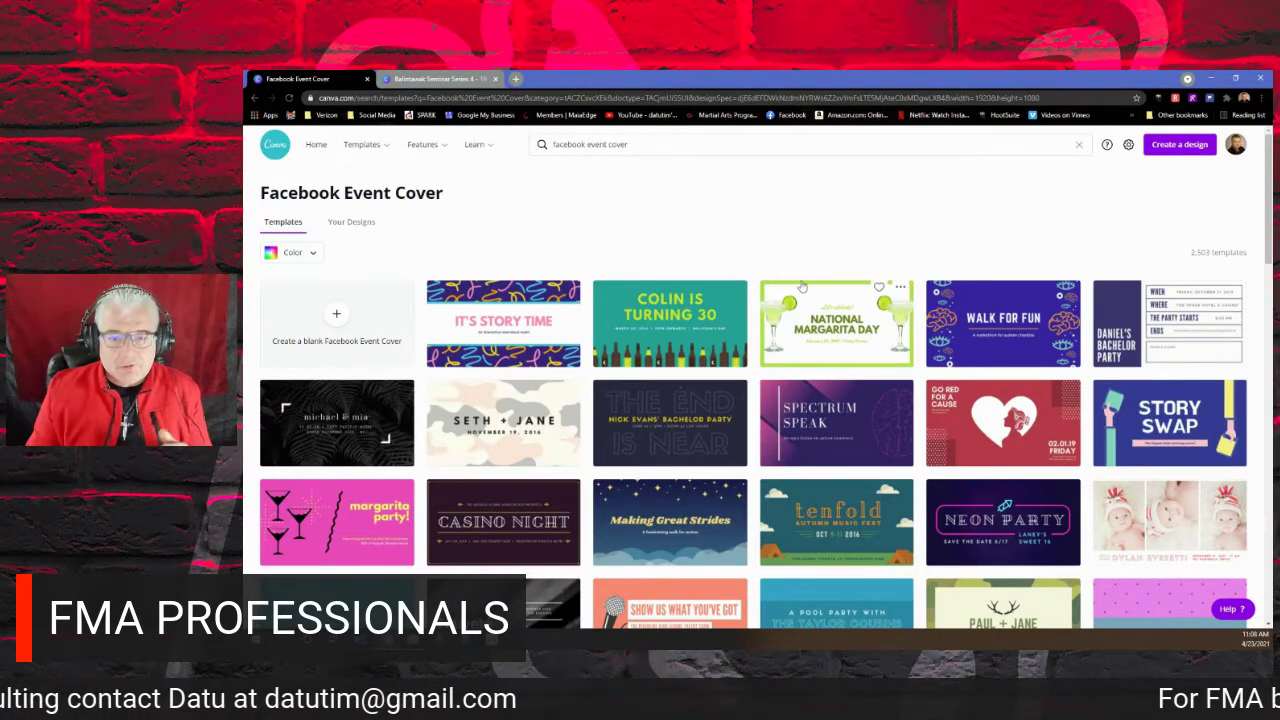
Browse the Facebook Event Cover templates to examine the available styles and layouts.
scroll(763, 354, "down", 3)
scroll(763, 354, "down", 5)
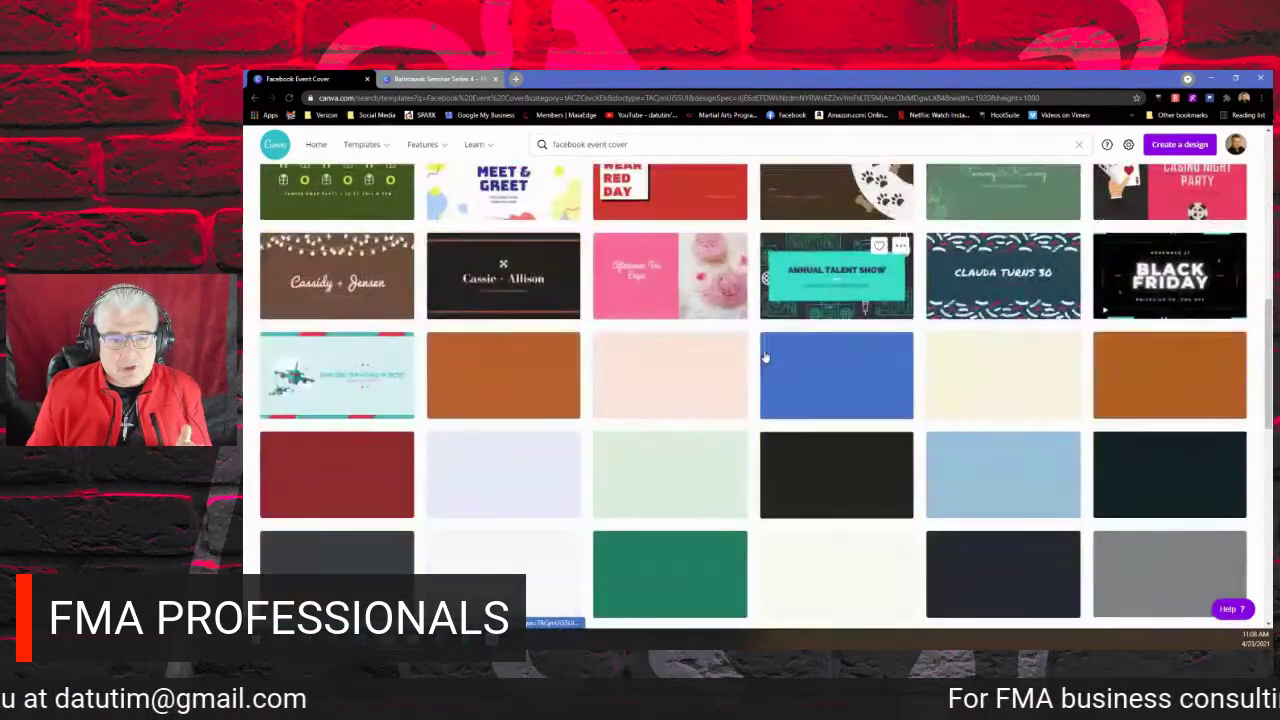
scroll(763, 354, "down", 4)
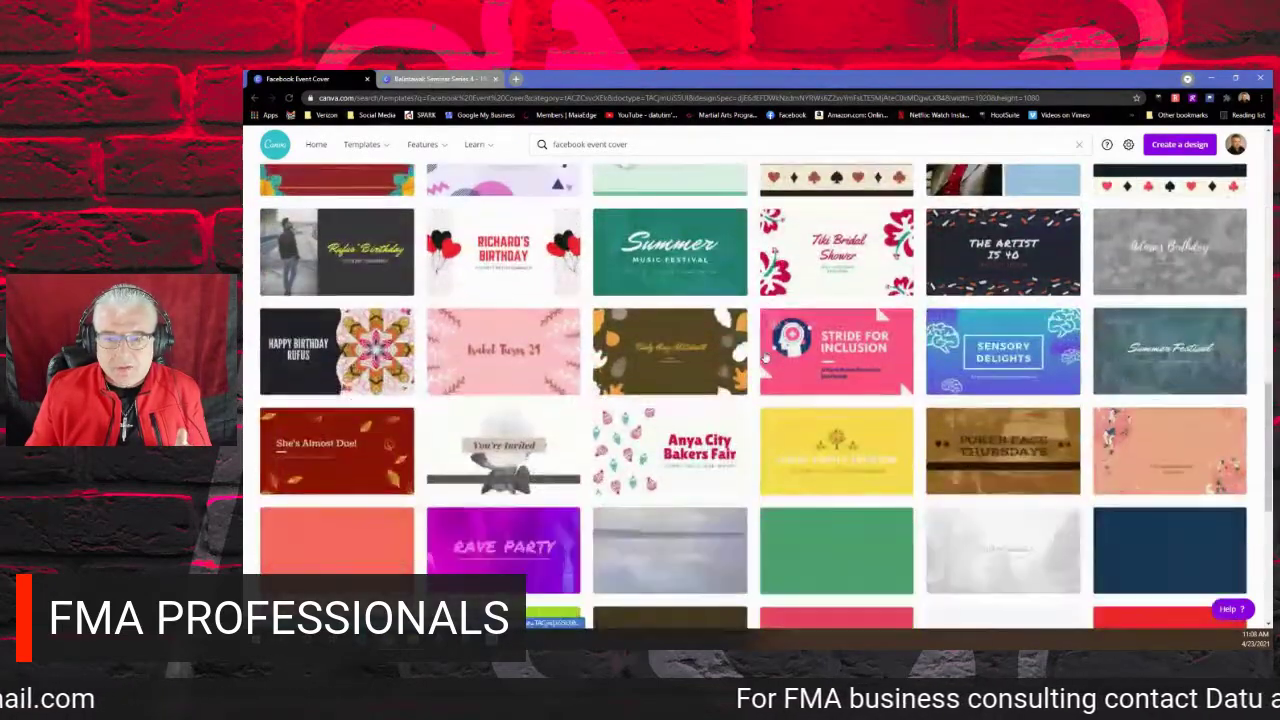
scroll(765, 355, "down", 2)
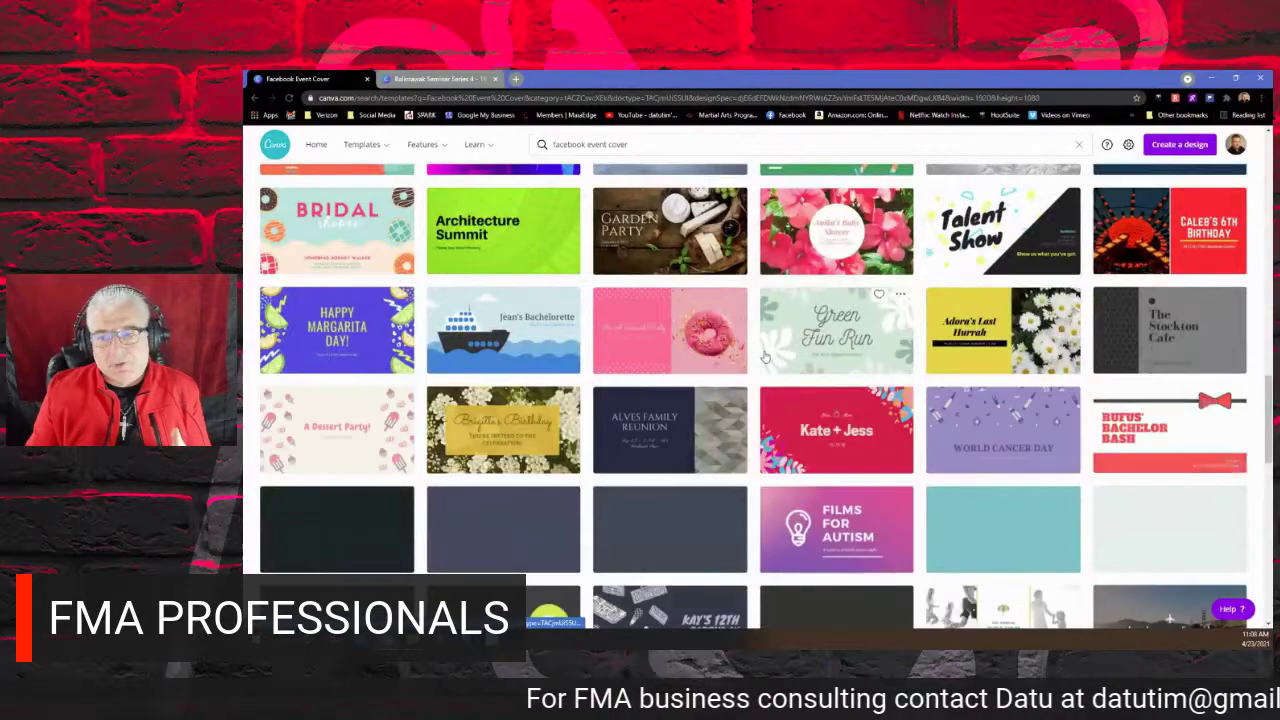
scroll(765, 355, "down", 3)
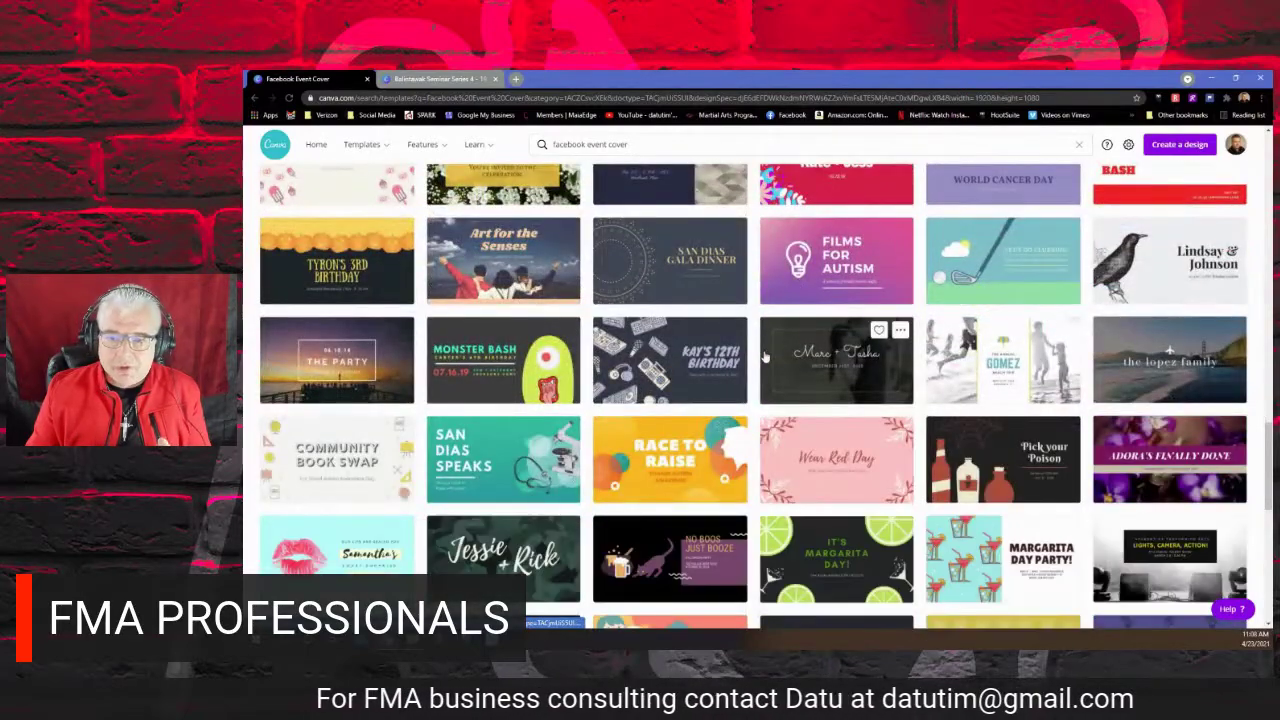
scroll(765, 355, "down", 3)
scroll(765, 355, "down", 5)
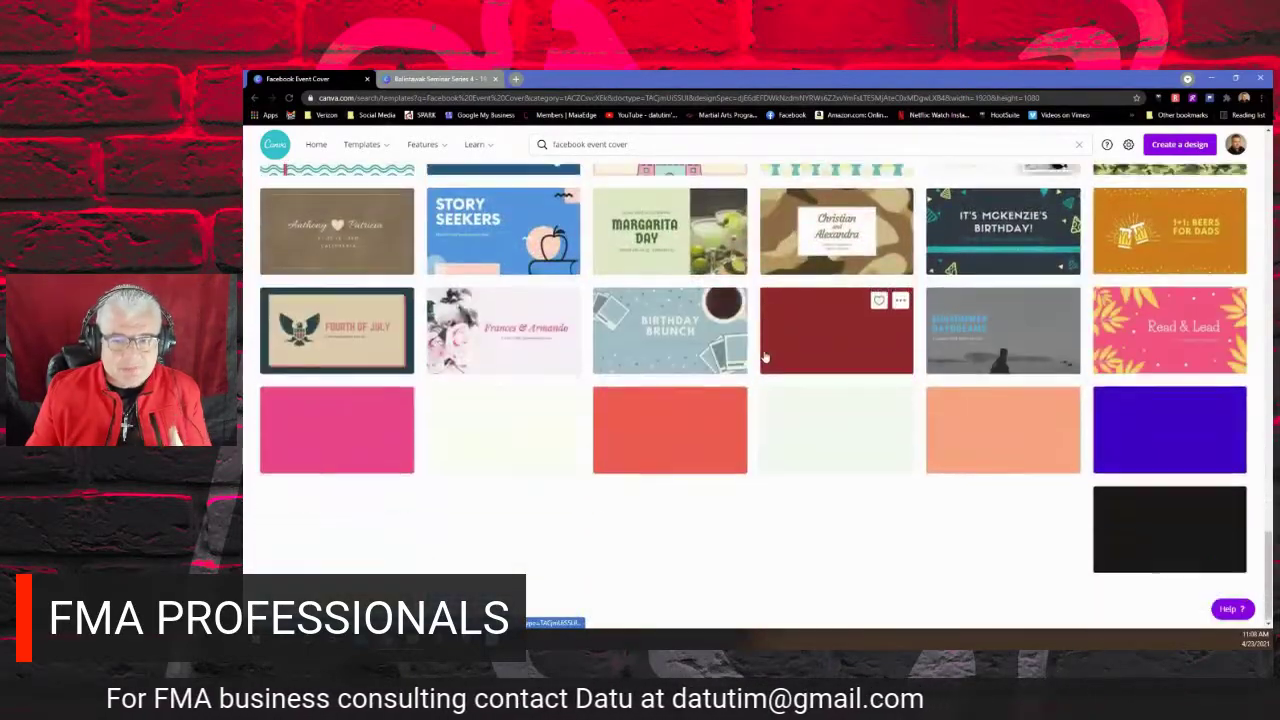
scroll(765, 355, "down", 1)
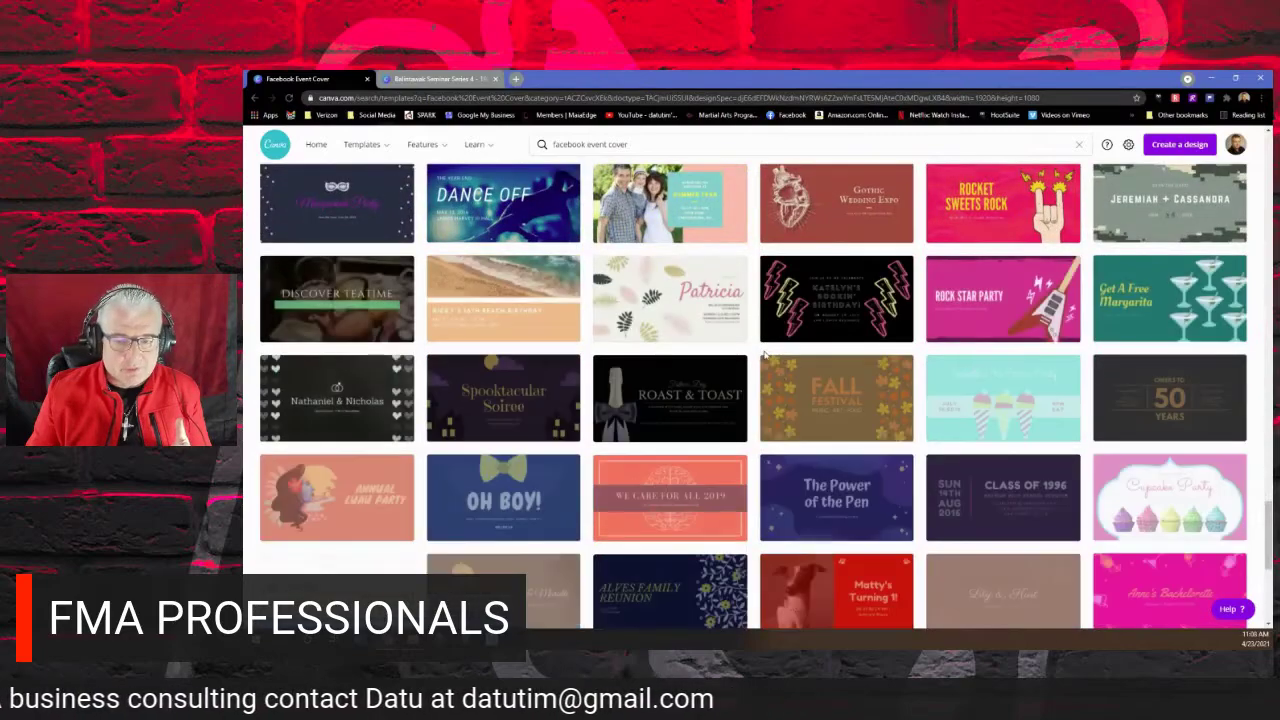
scroll(765, 355, "down", 2)
scroll(765, 358, "up", 4)
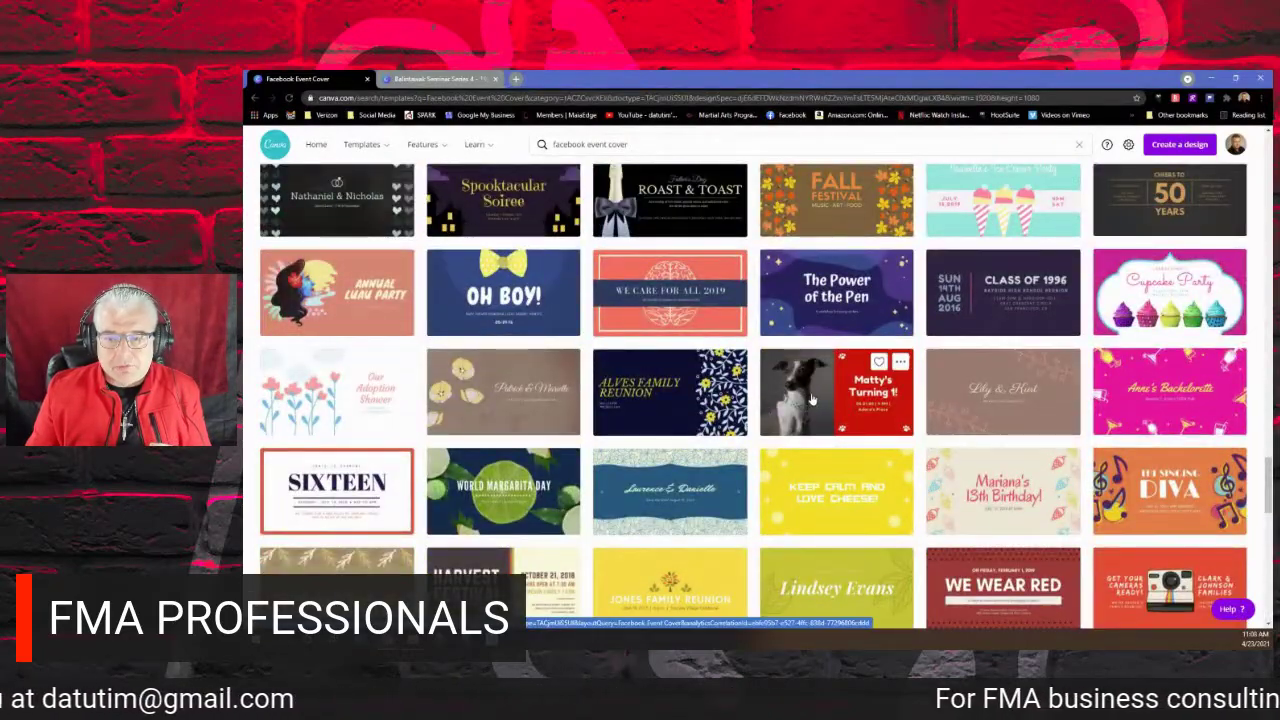
scroll(826, 398, "down", 10)
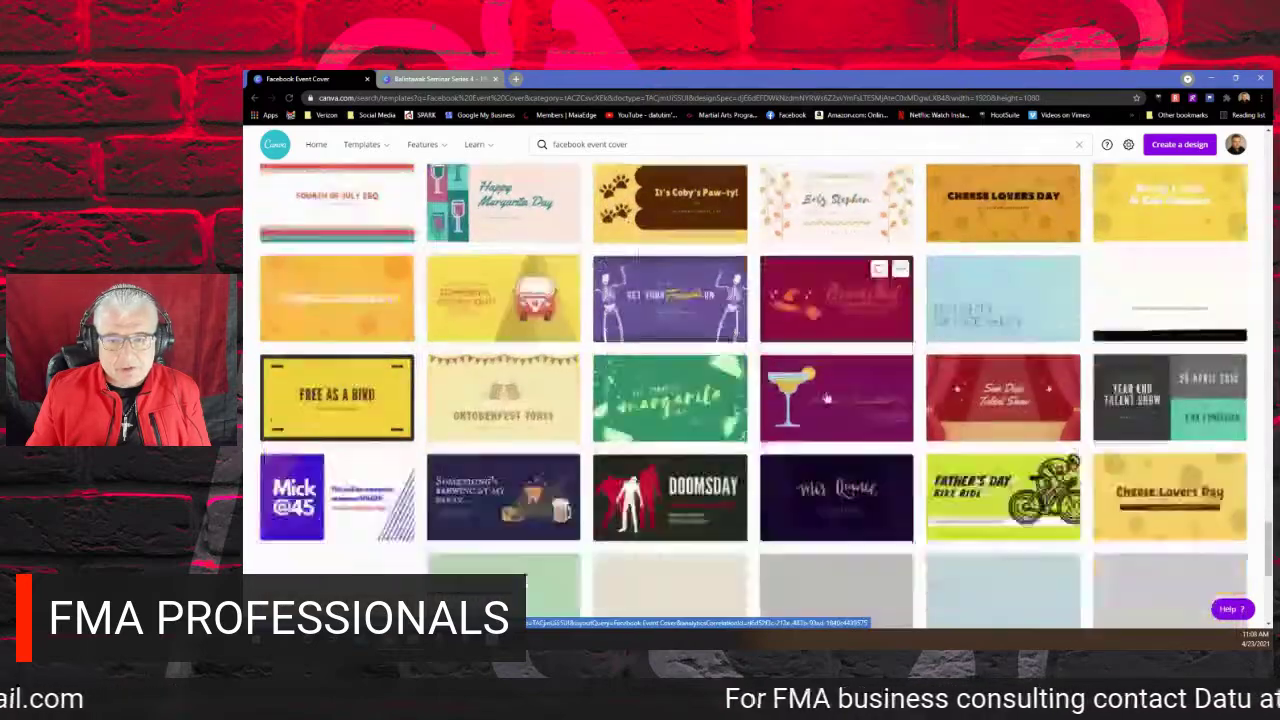
scroll(826, 398, "down", 9)
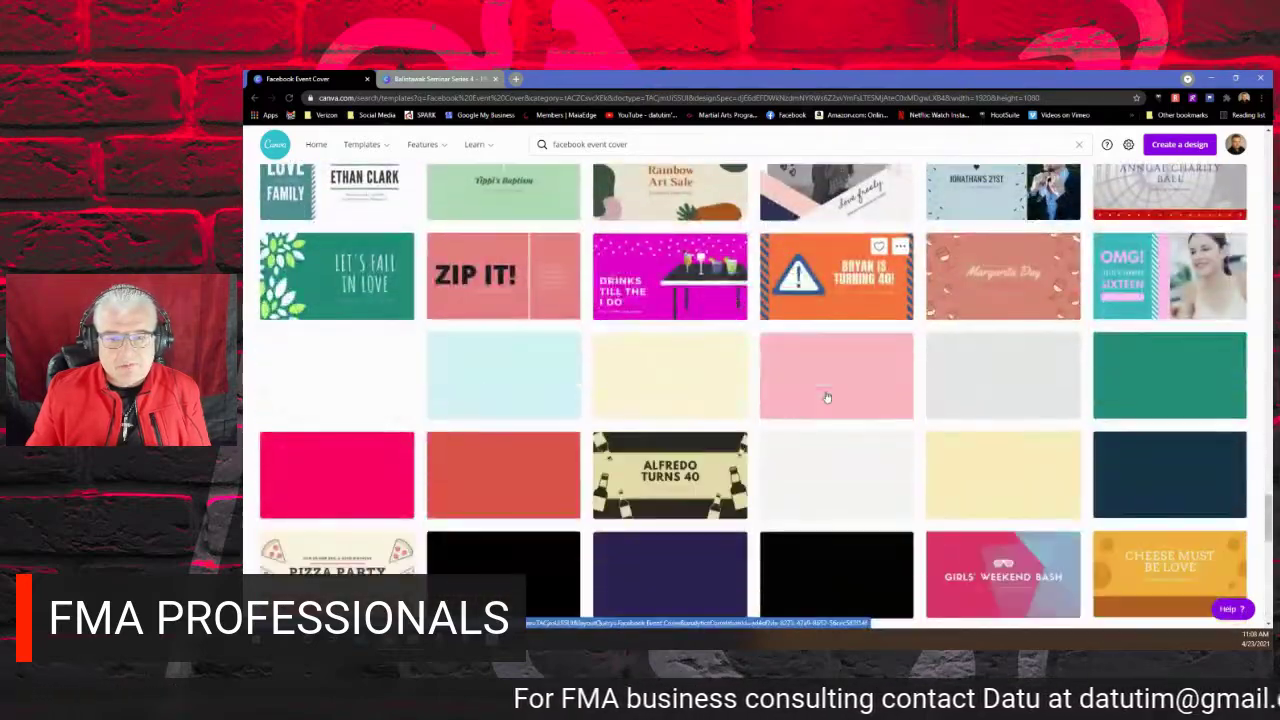
scroll(826, 398, "down", 5)
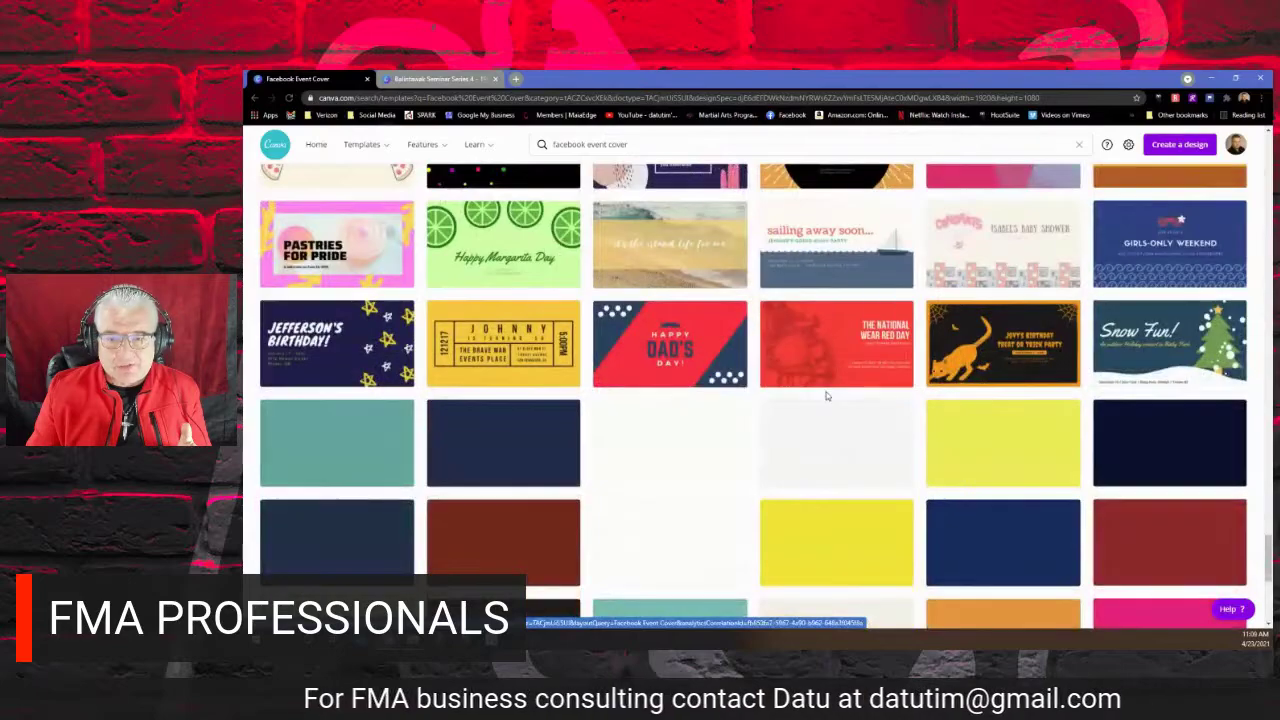
scroll(826, 395, "down", 5)
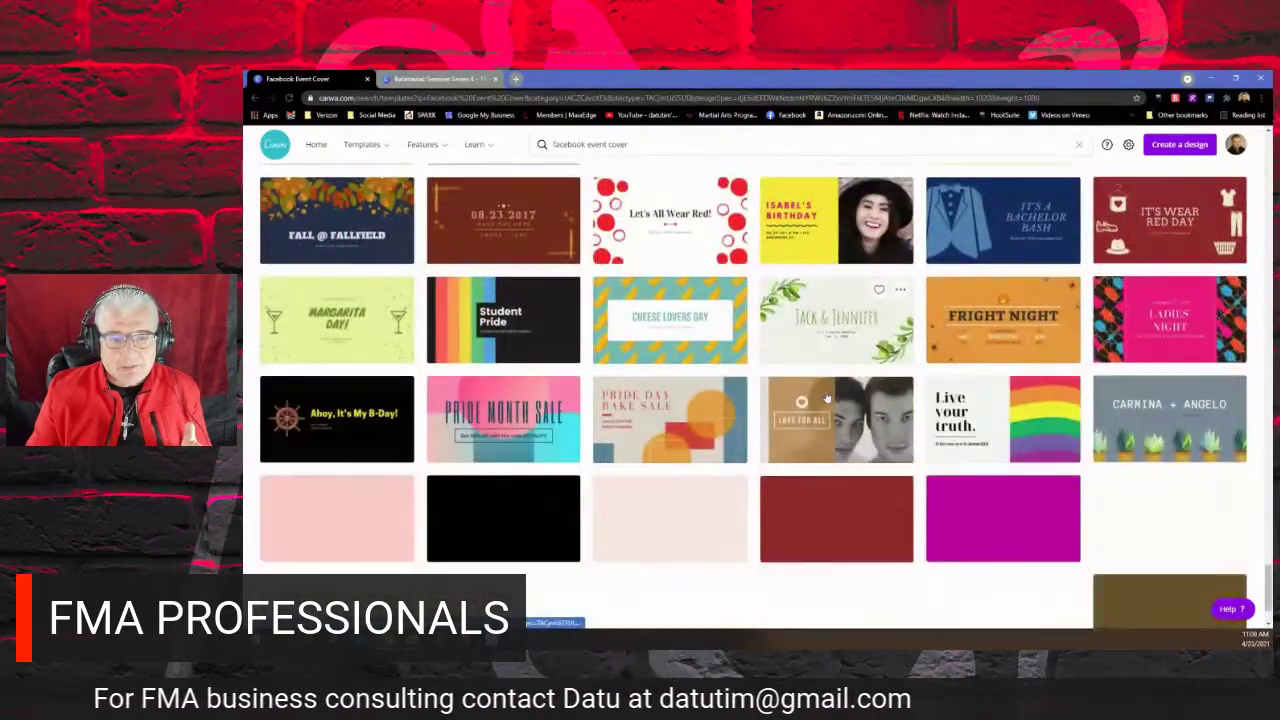
scroll(826, 398, "down", 4)
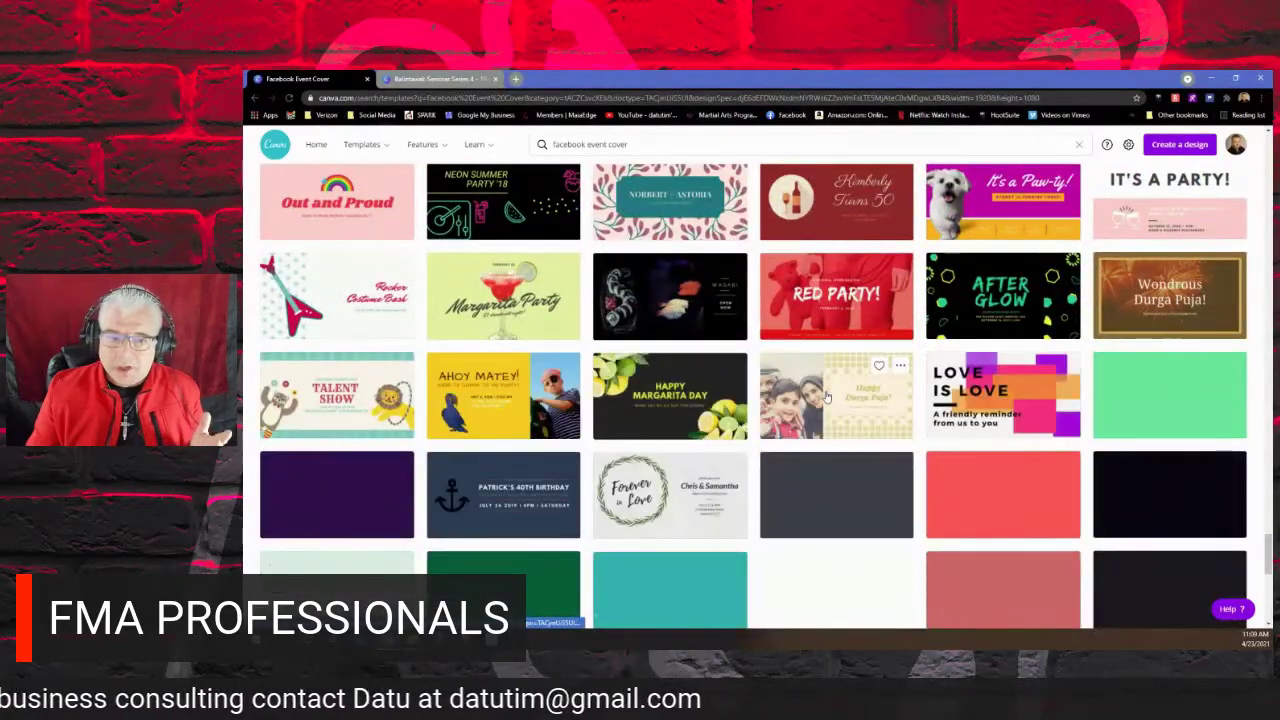
scroll(826, 398, "down", 4)
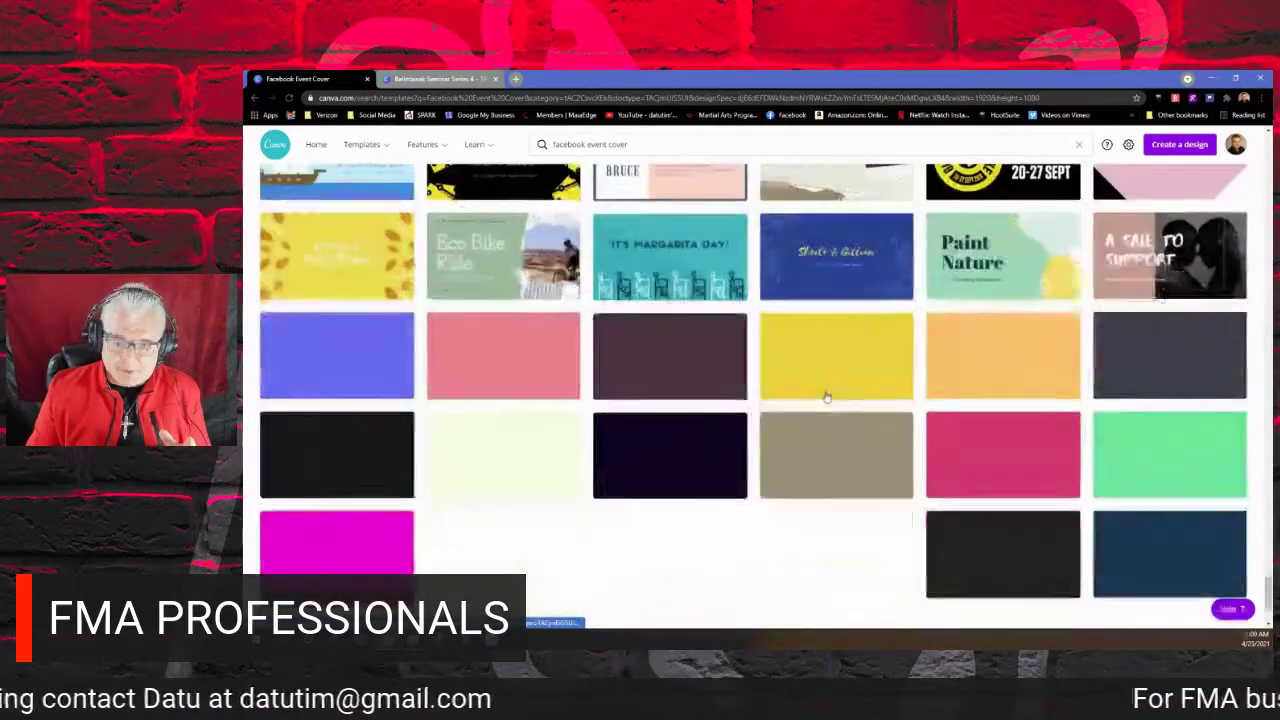
scroll(826, 398, "down", 5)
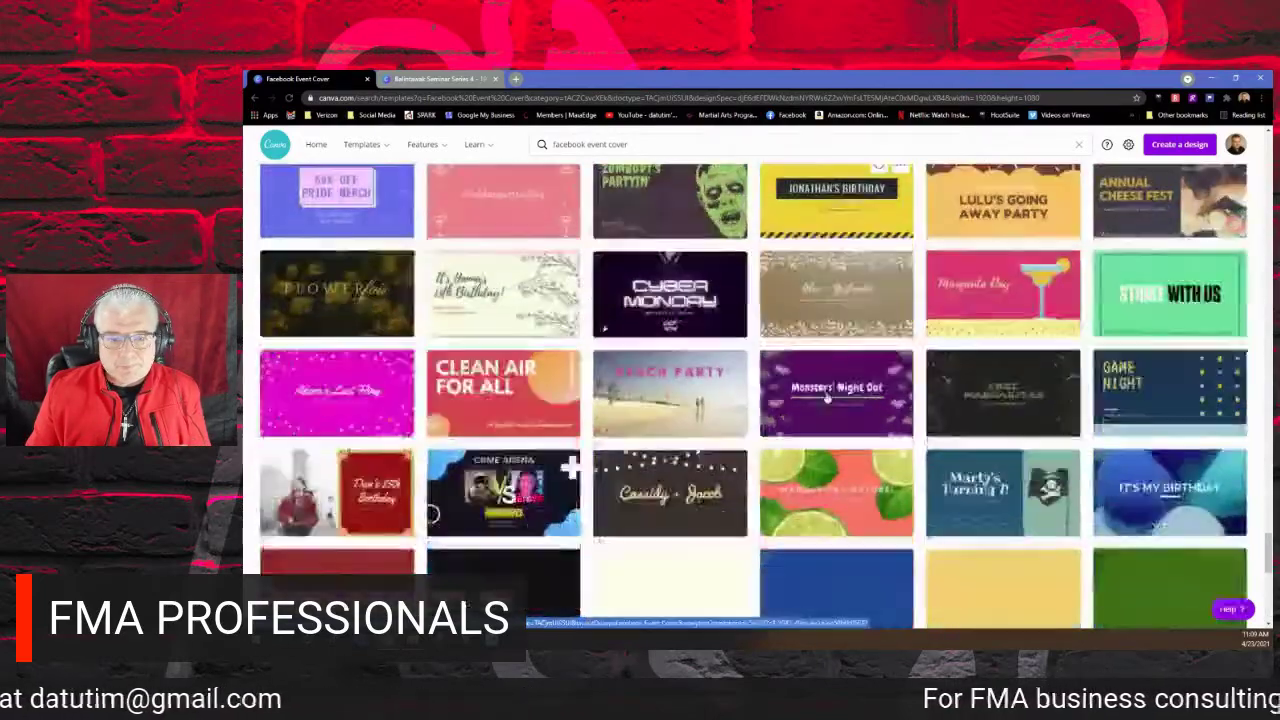
scroll(826, 398, "down", 3)
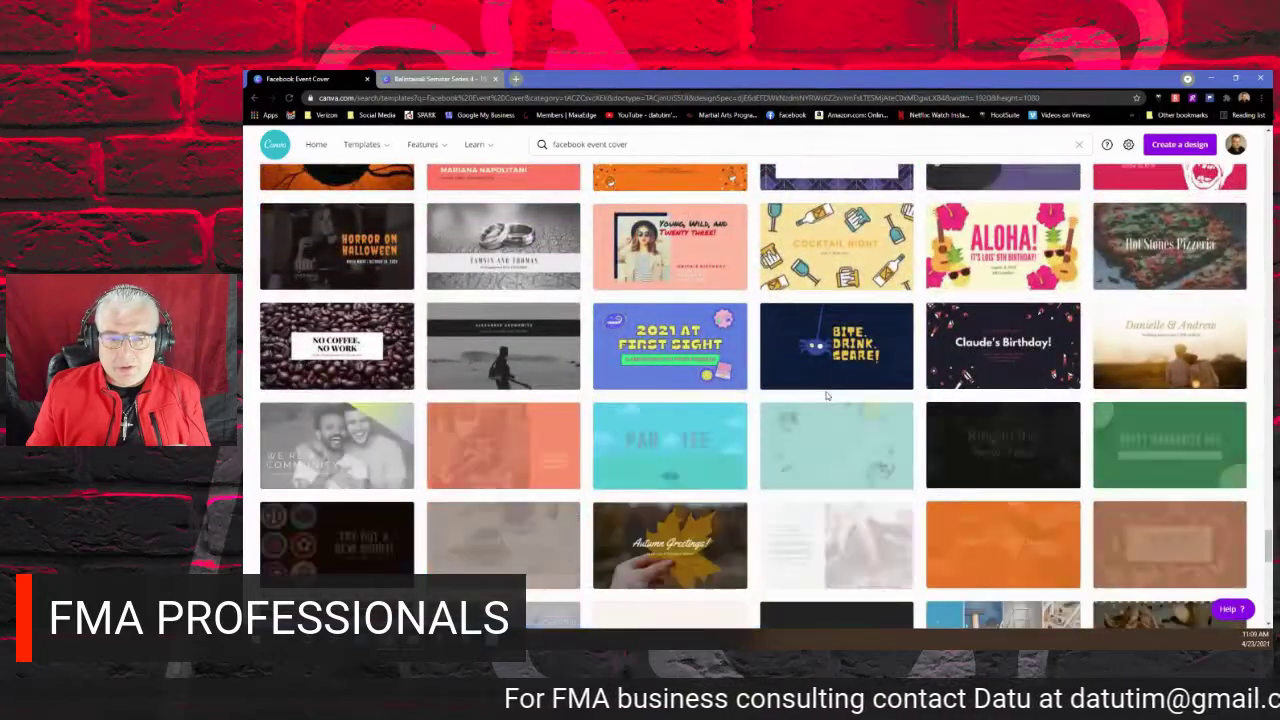
scroll(826, 398, "down", 3)
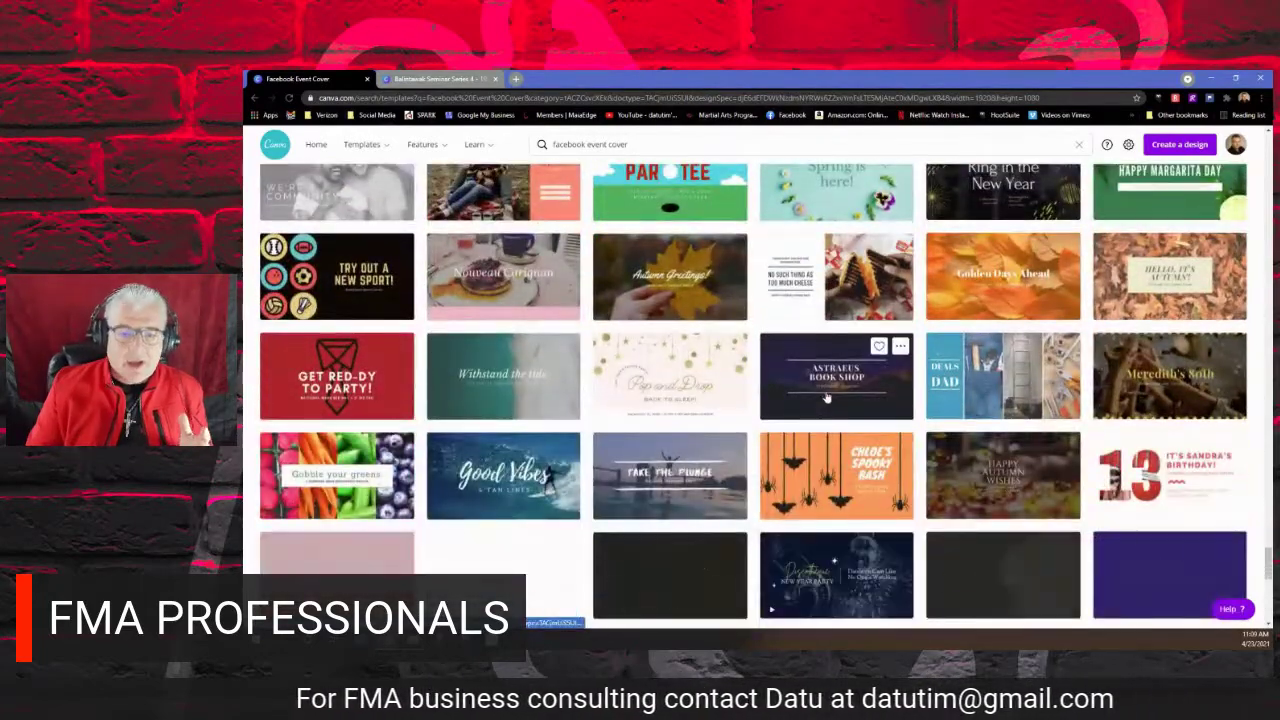
scroll(826, 398, "down", 2)
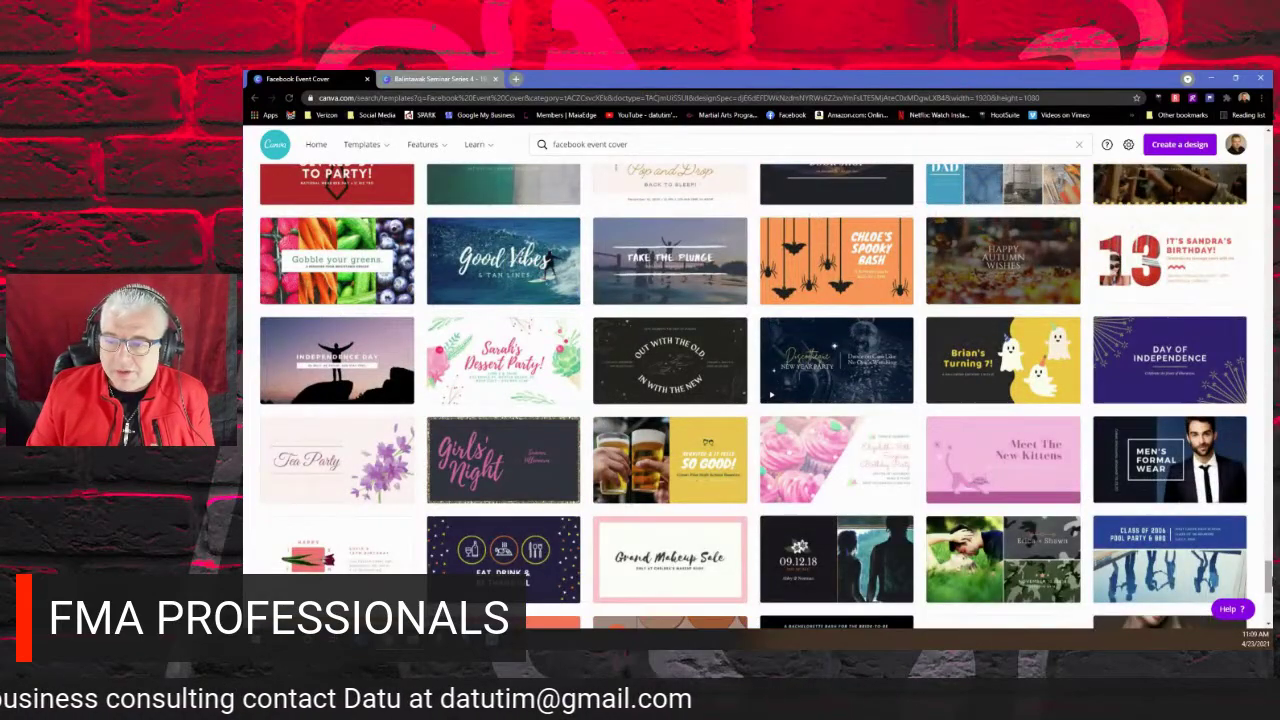
Return to the beginning of the template results and open the blue "It's a Surprise!" event cover with the man on the phone.
left_click_drag(1268, 587, 1267, 150)
scroll(963, 395, "down", 3)
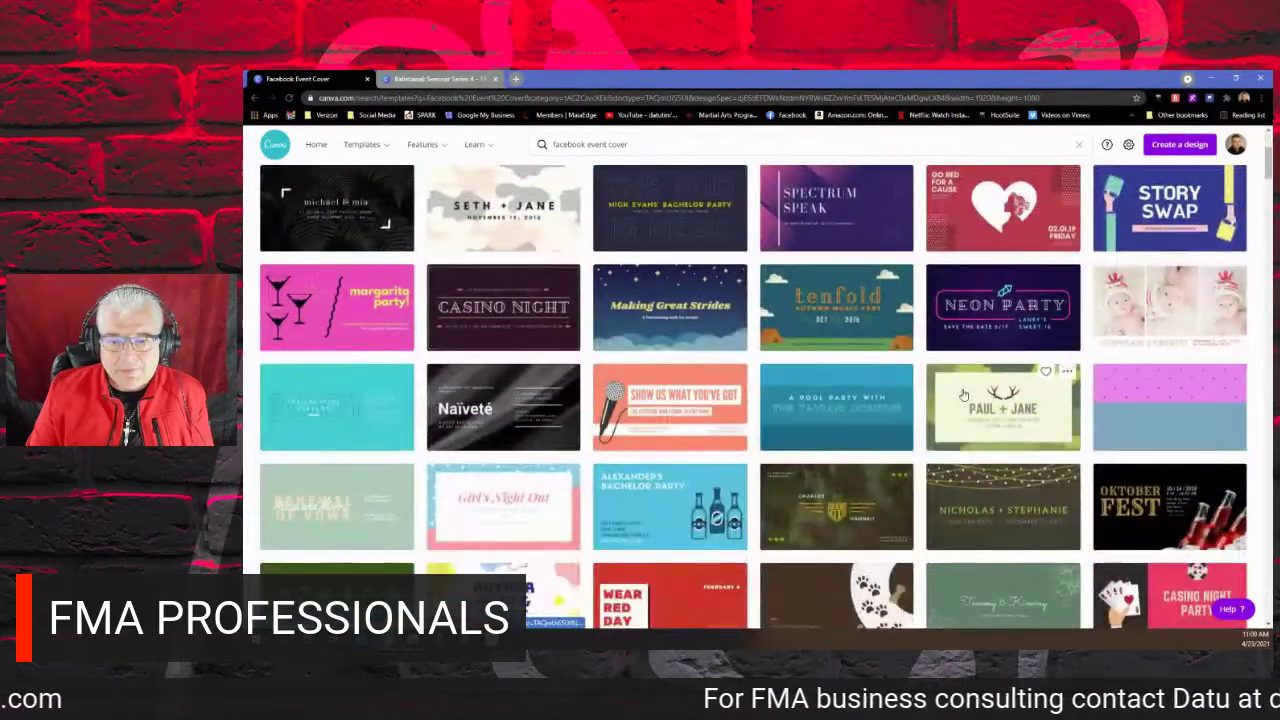
scroll(963, 395, "down", 5)
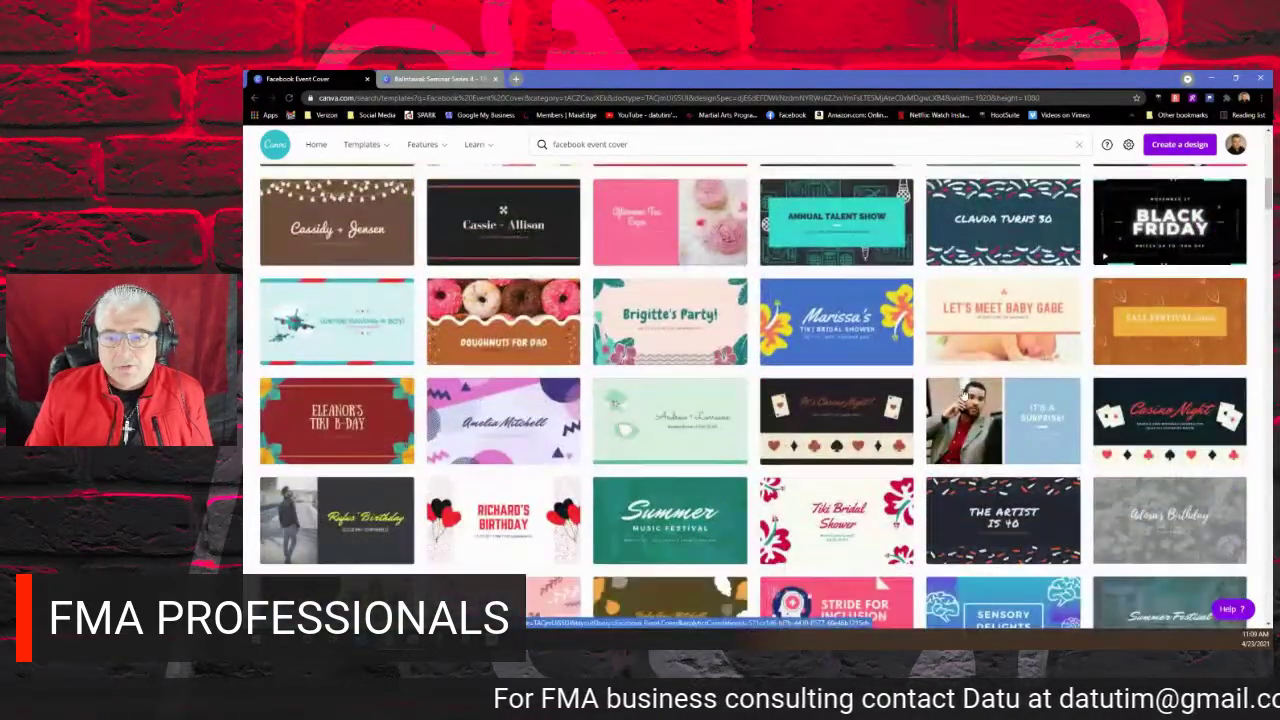
left_click(940, 432)
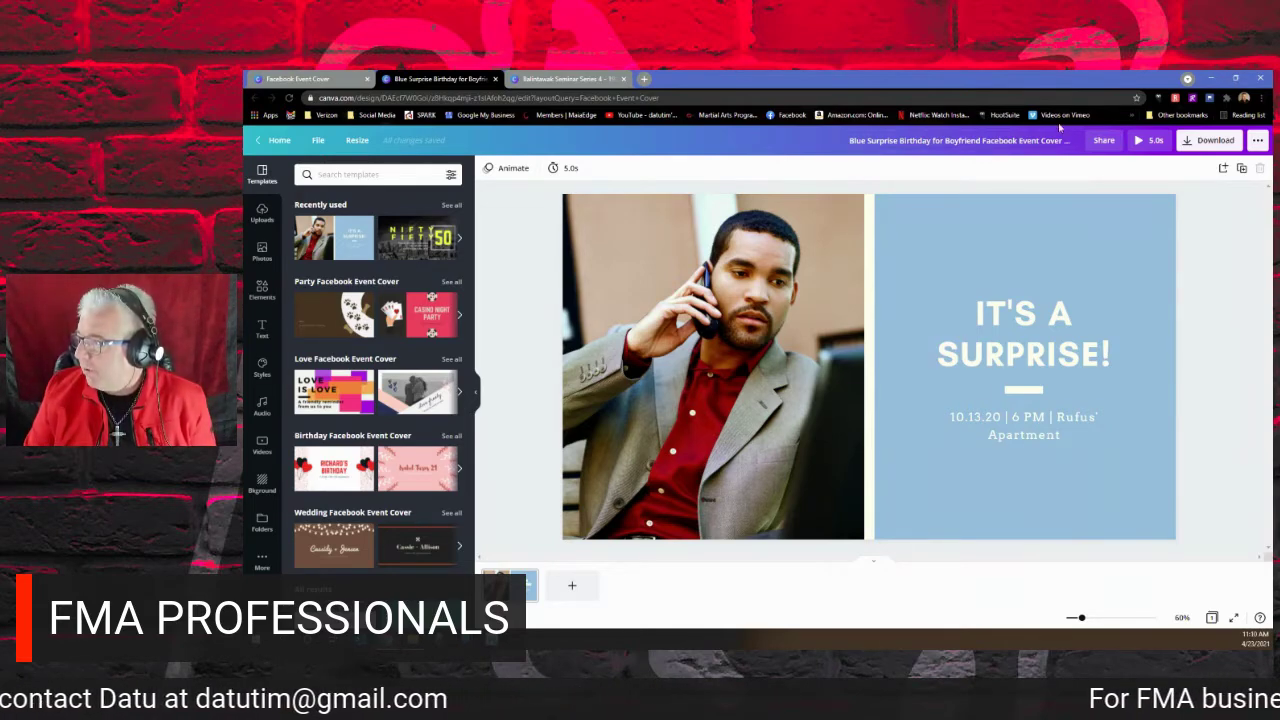
Move the restored browser window aside to uncover the desktop, and check Seminar Update and New folder for usable photos.
left_click(1236, 78)
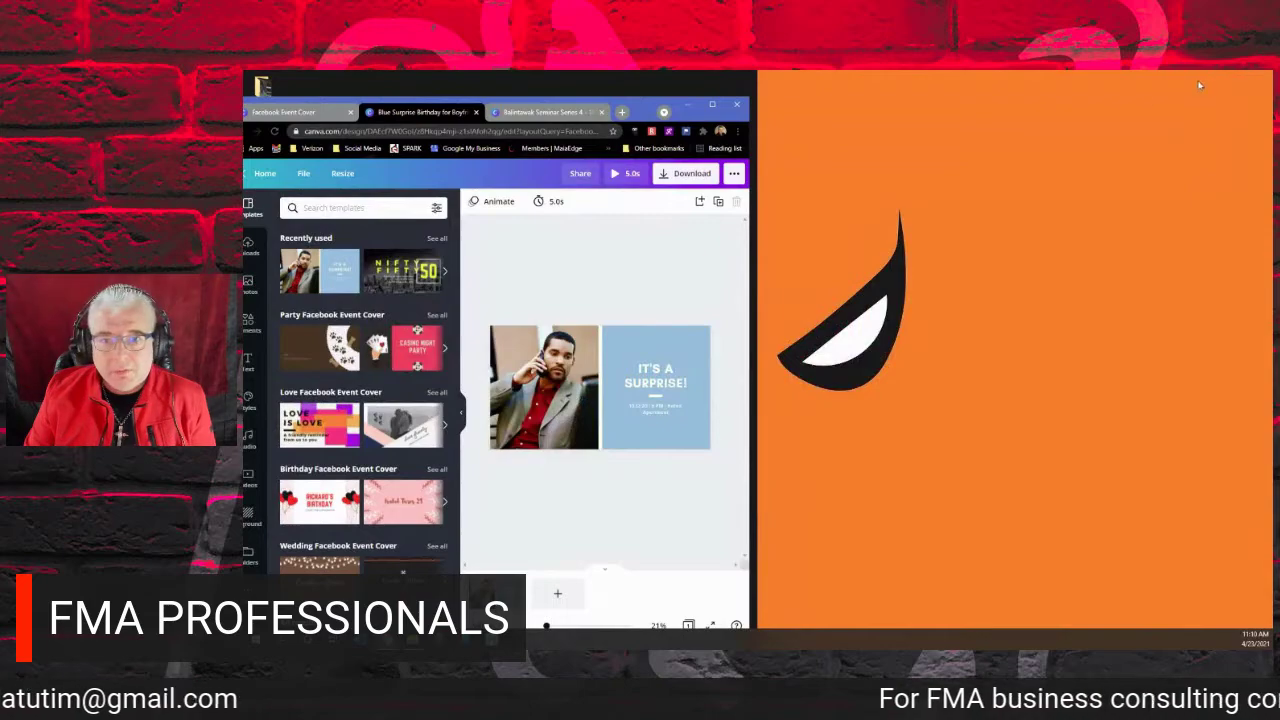
left_click_drag(620, 103, 1160, 87)
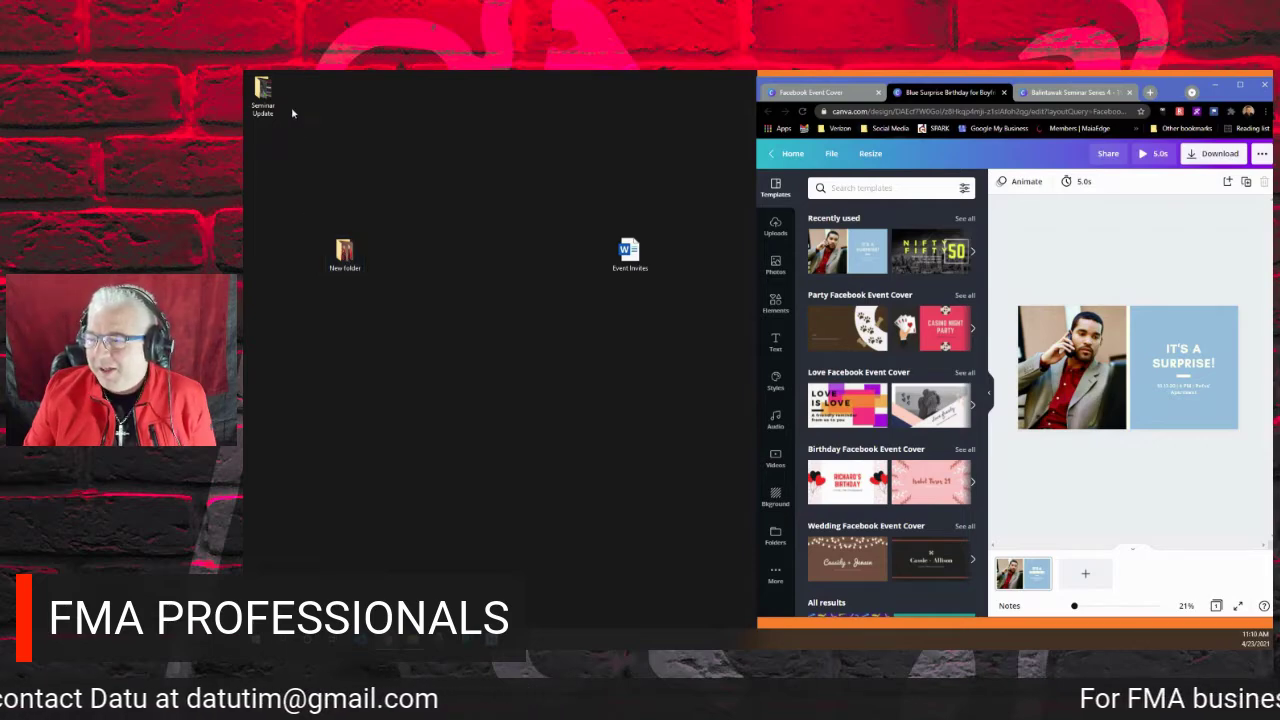
left_click(264, 94)
double_click(264, 94)
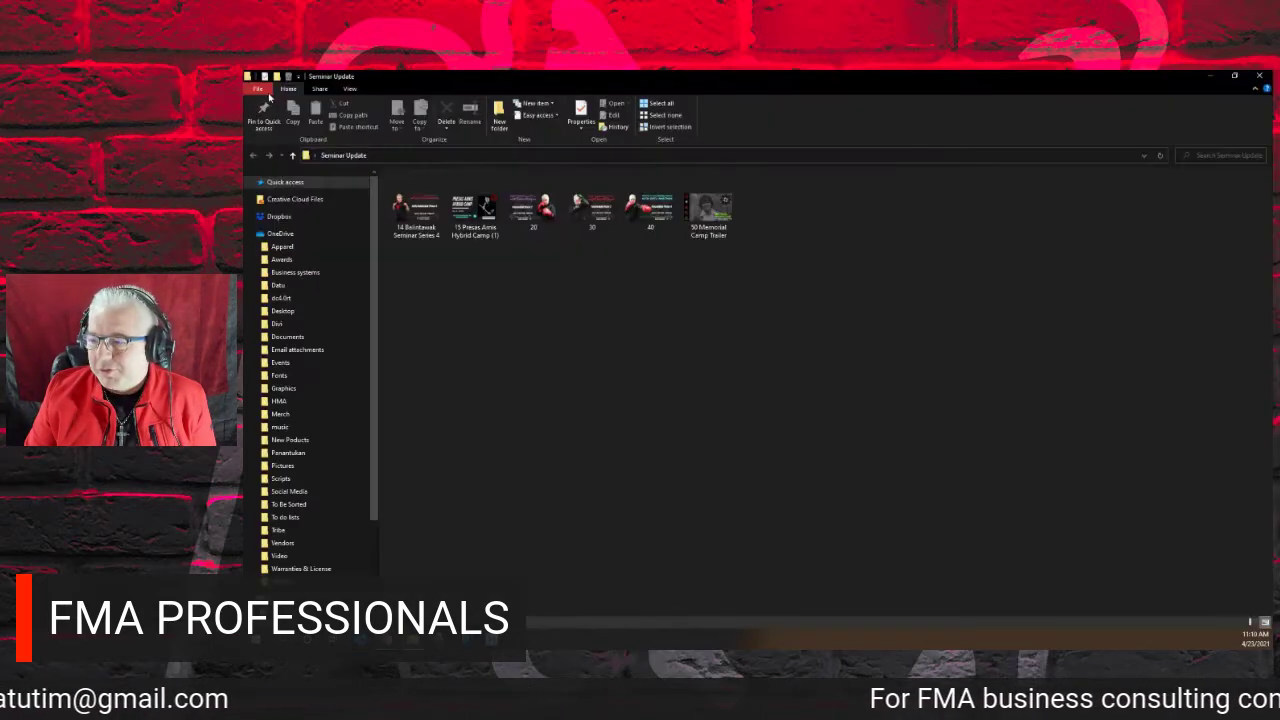
left_click(1263, 77)
double_click(348, 252)
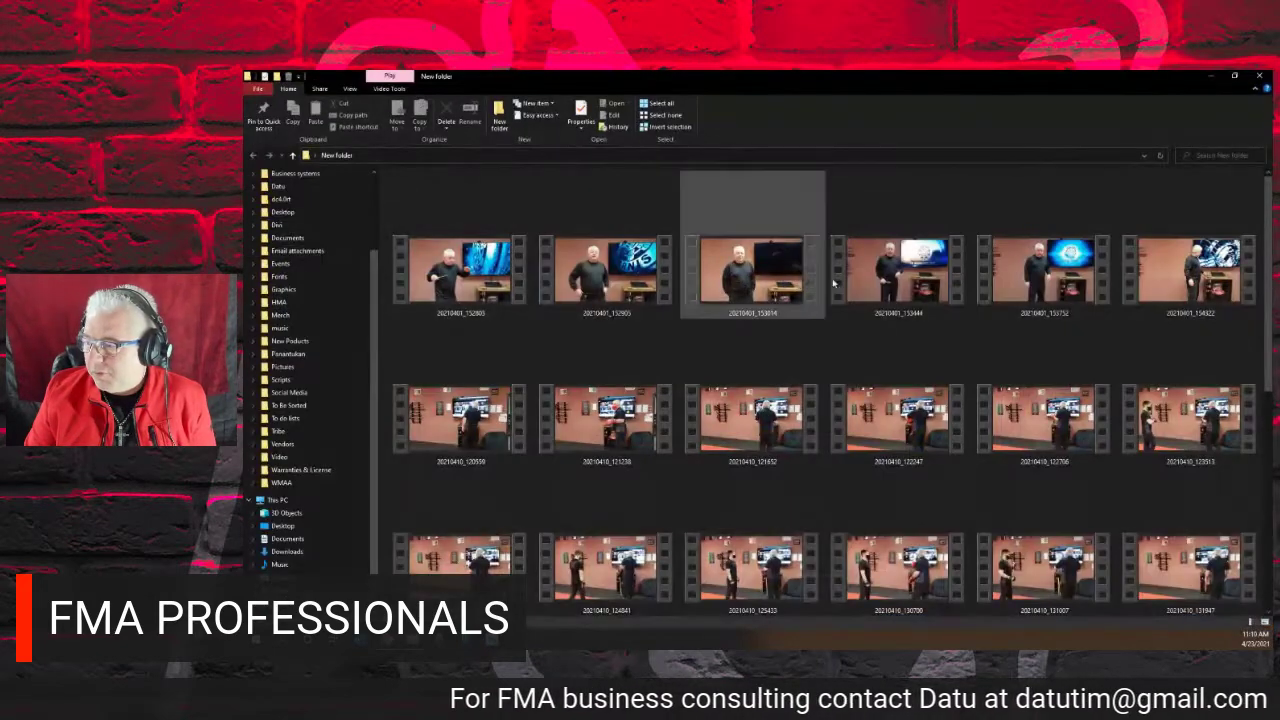
scroll(837, 281, "down", 5)
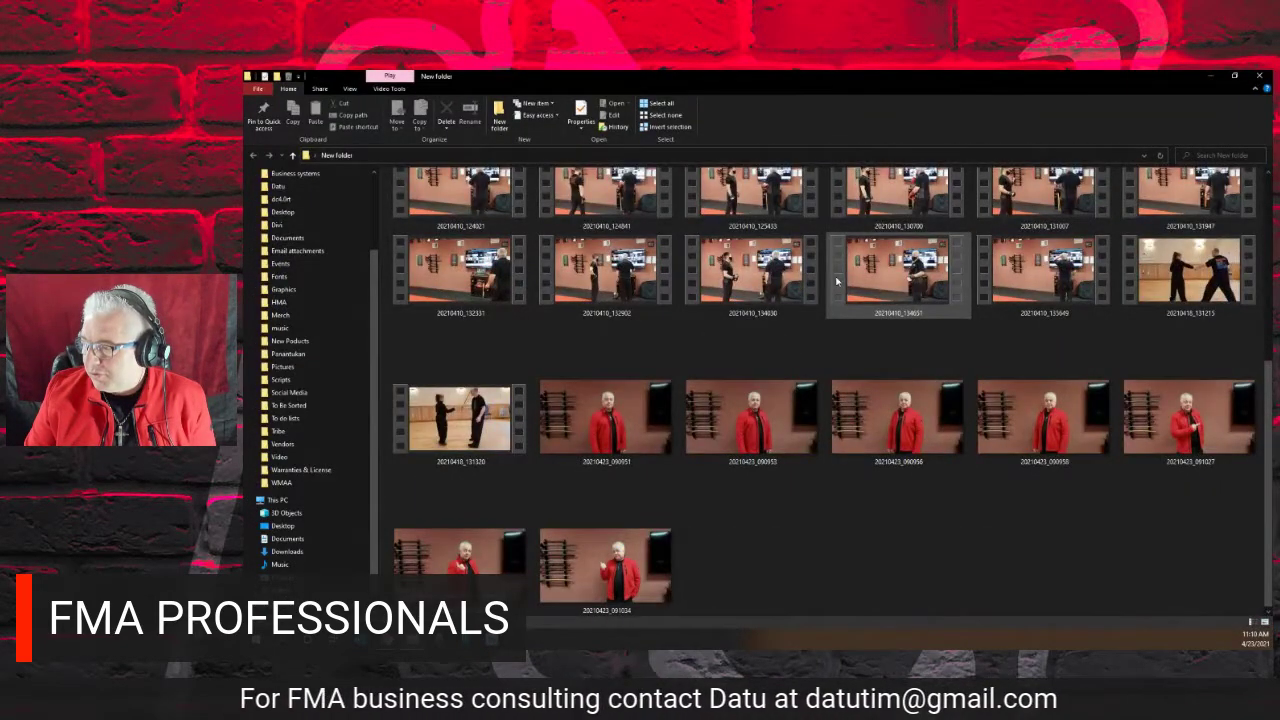
scroll(837, 281, "up", 5)
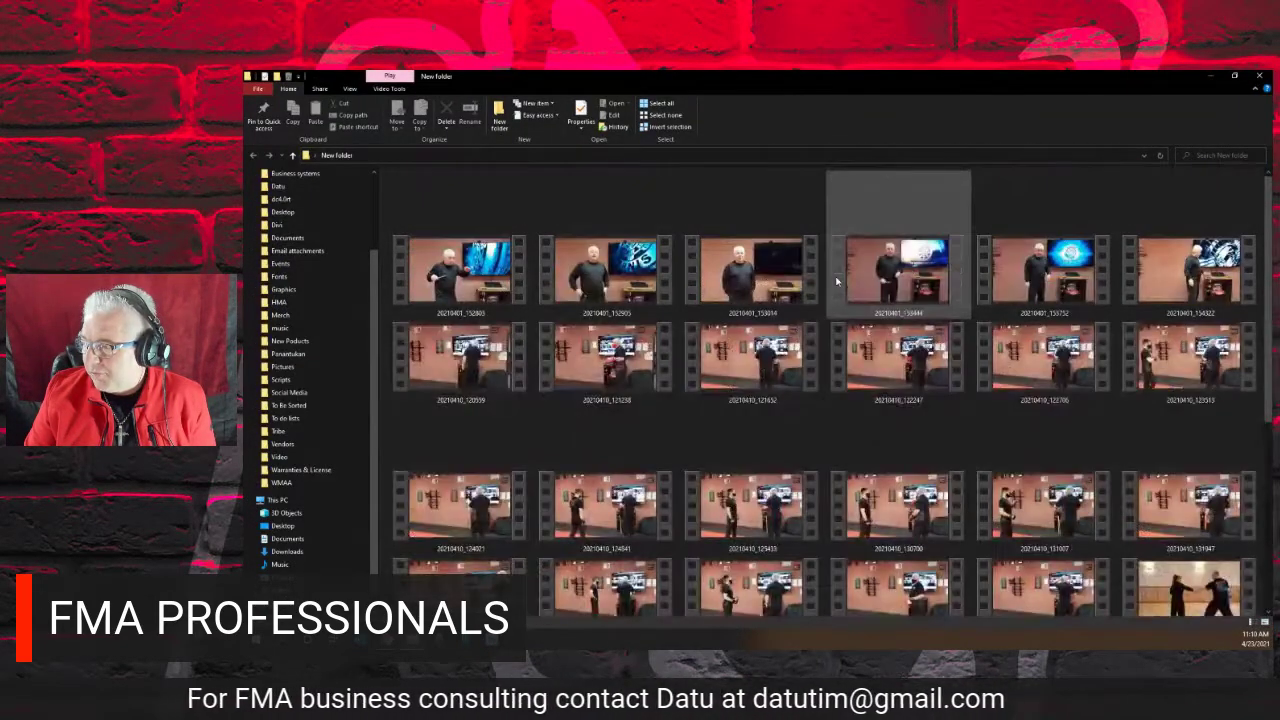
left_click(1259, 77)
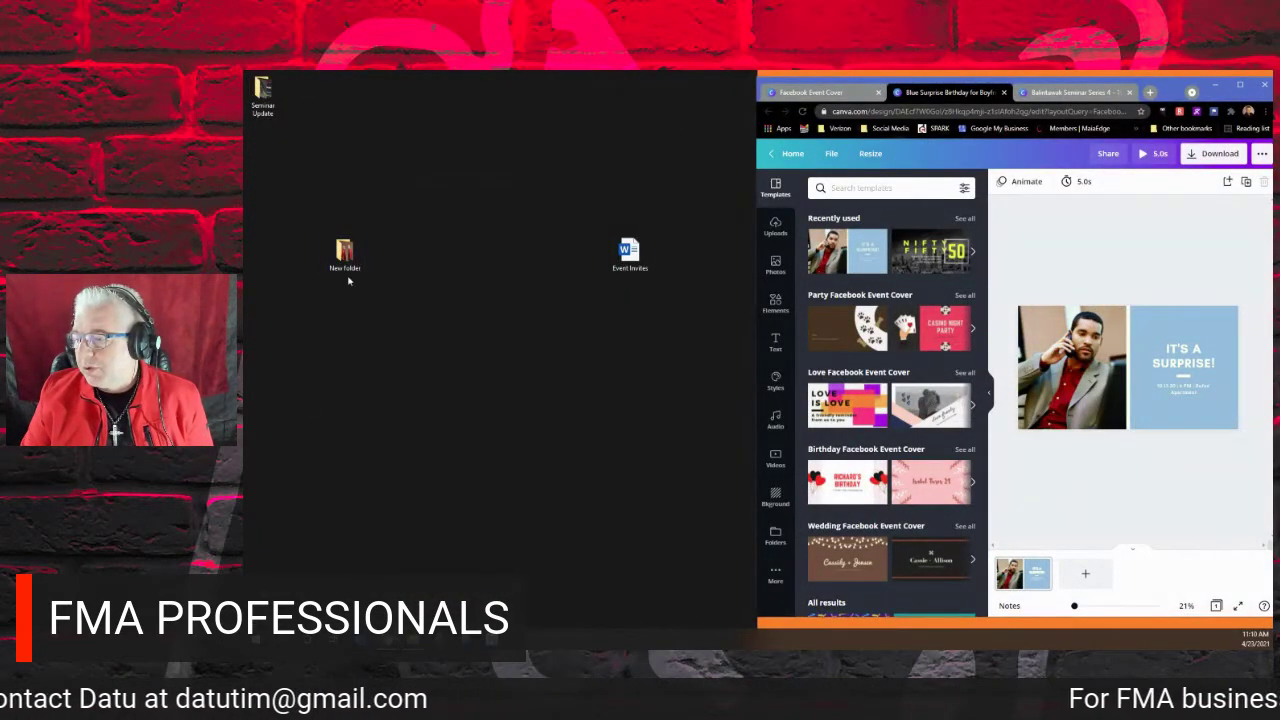
Reopen New folder, go to the OneDrive Pictures folder, and browse the photos in its Camera Roll folder.
left_click(349, 268)
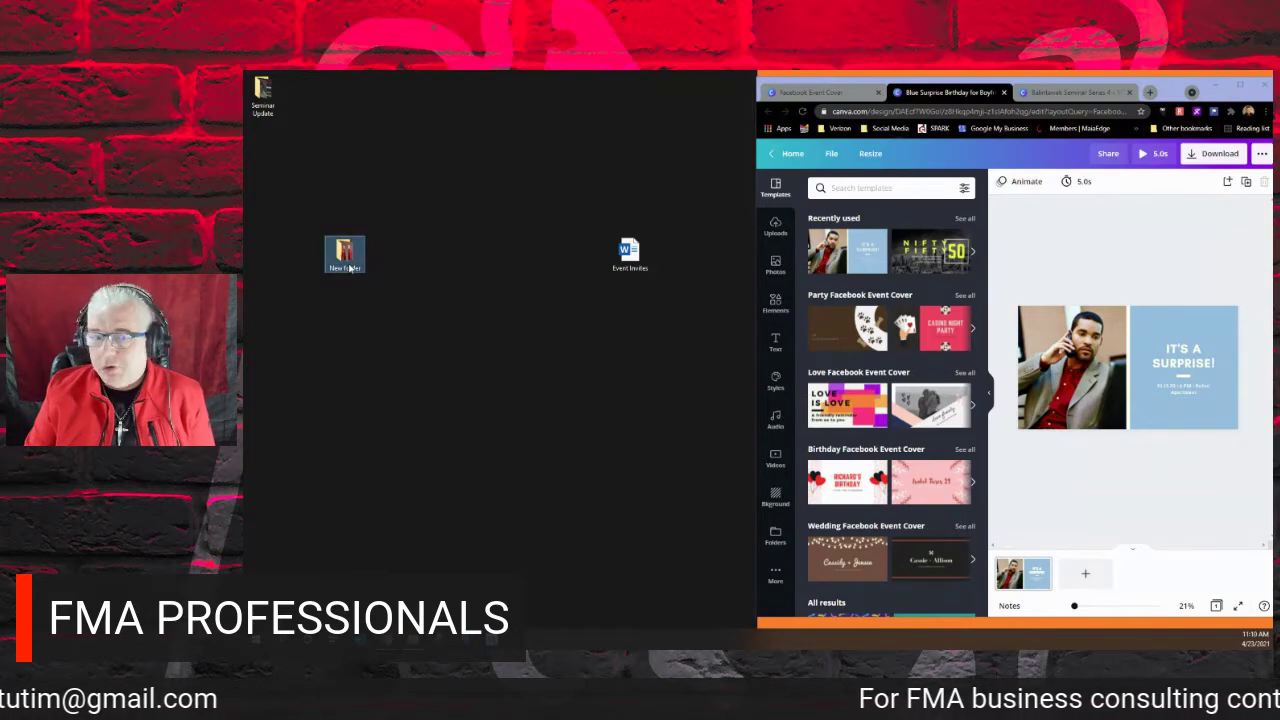
double_click(349, 268)
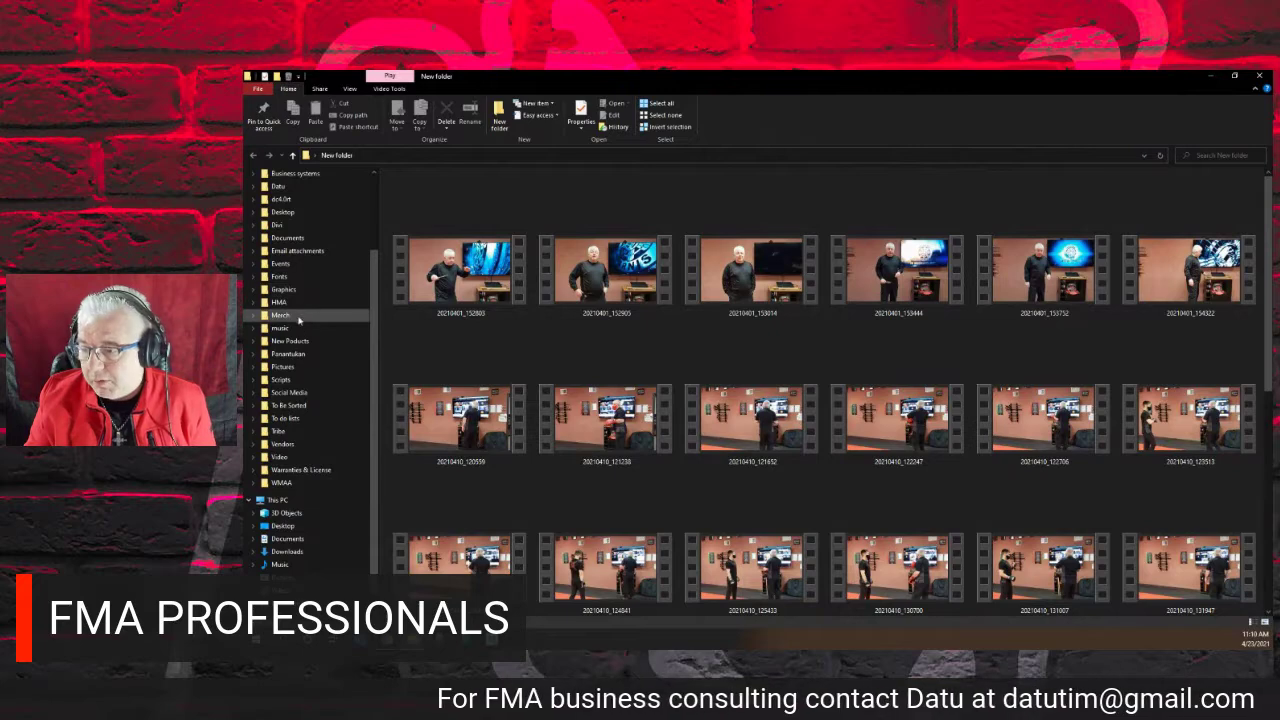
left_click(284, 367)
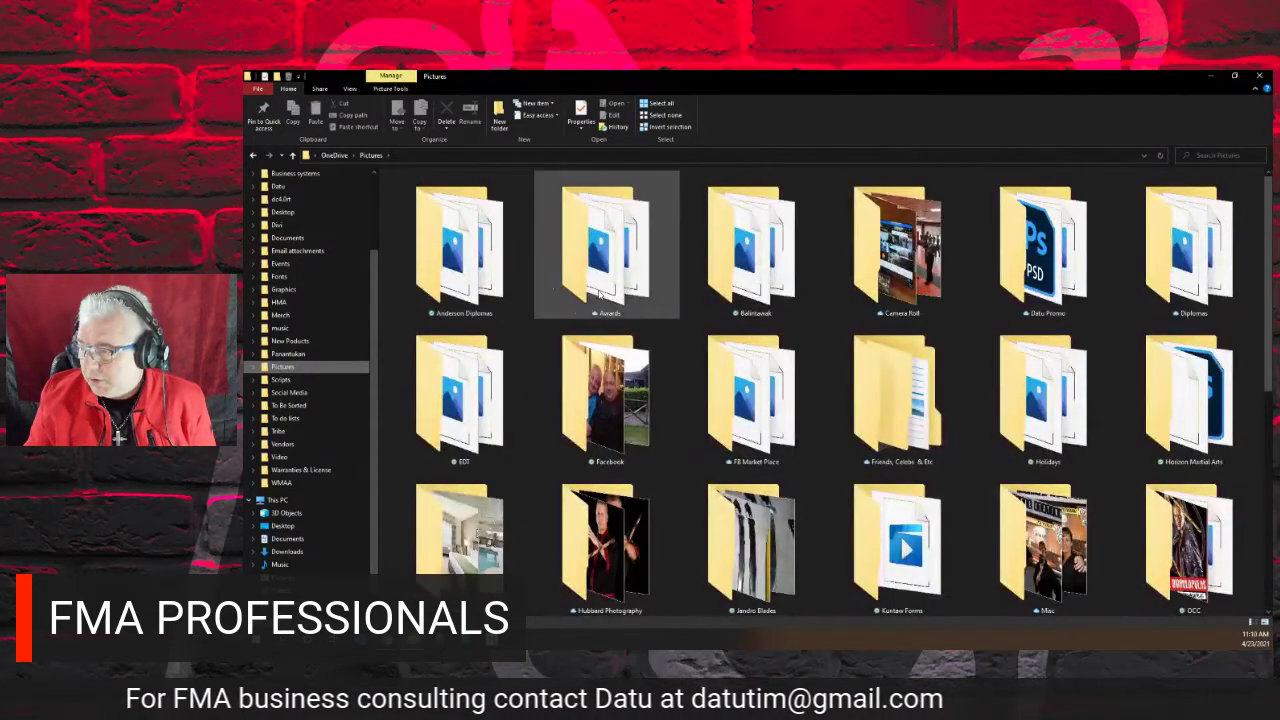
double_click(855, 262)
scroll(853, 263, "down", 5)
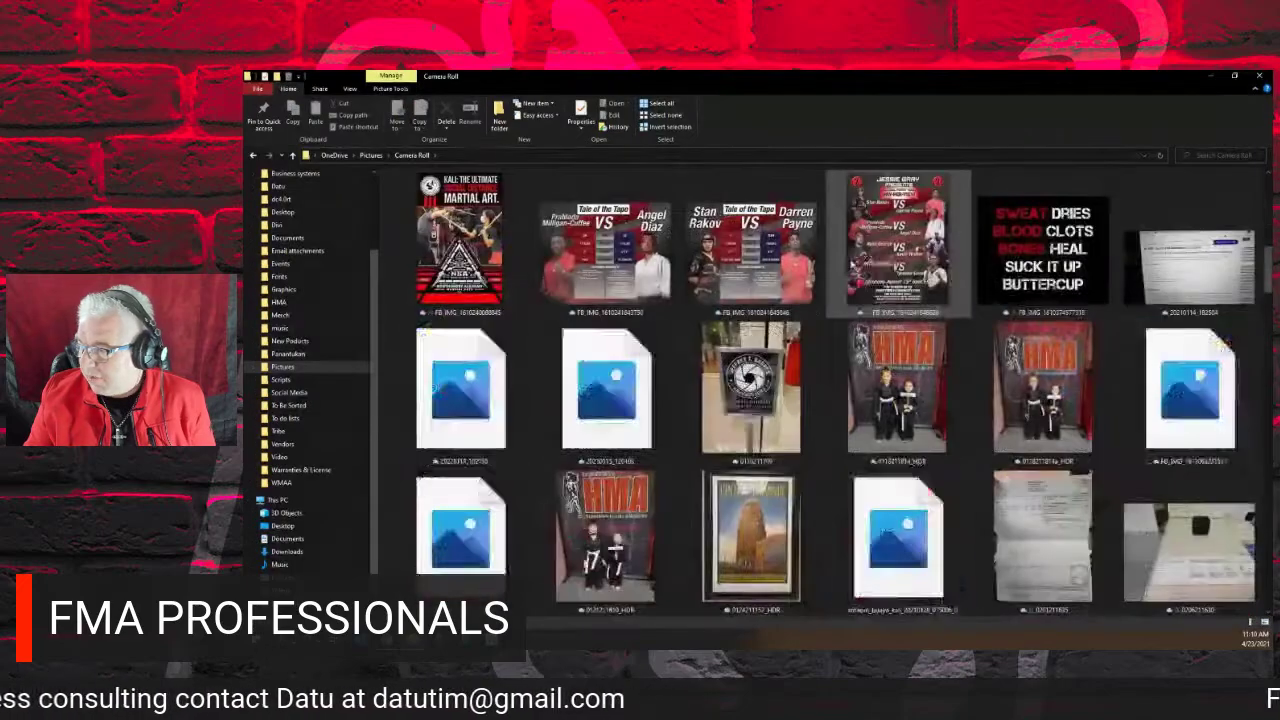
scroll(851, 264, "down", 10)
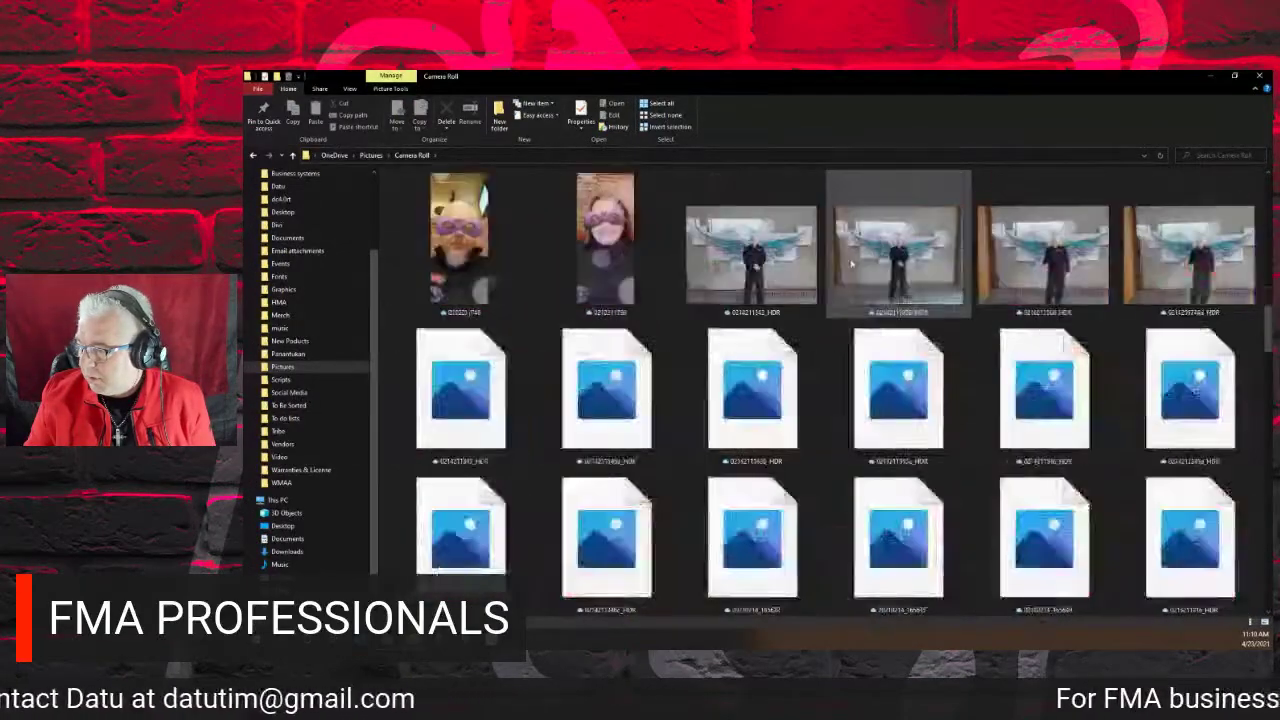
scroll(851, 264, "down", 10)
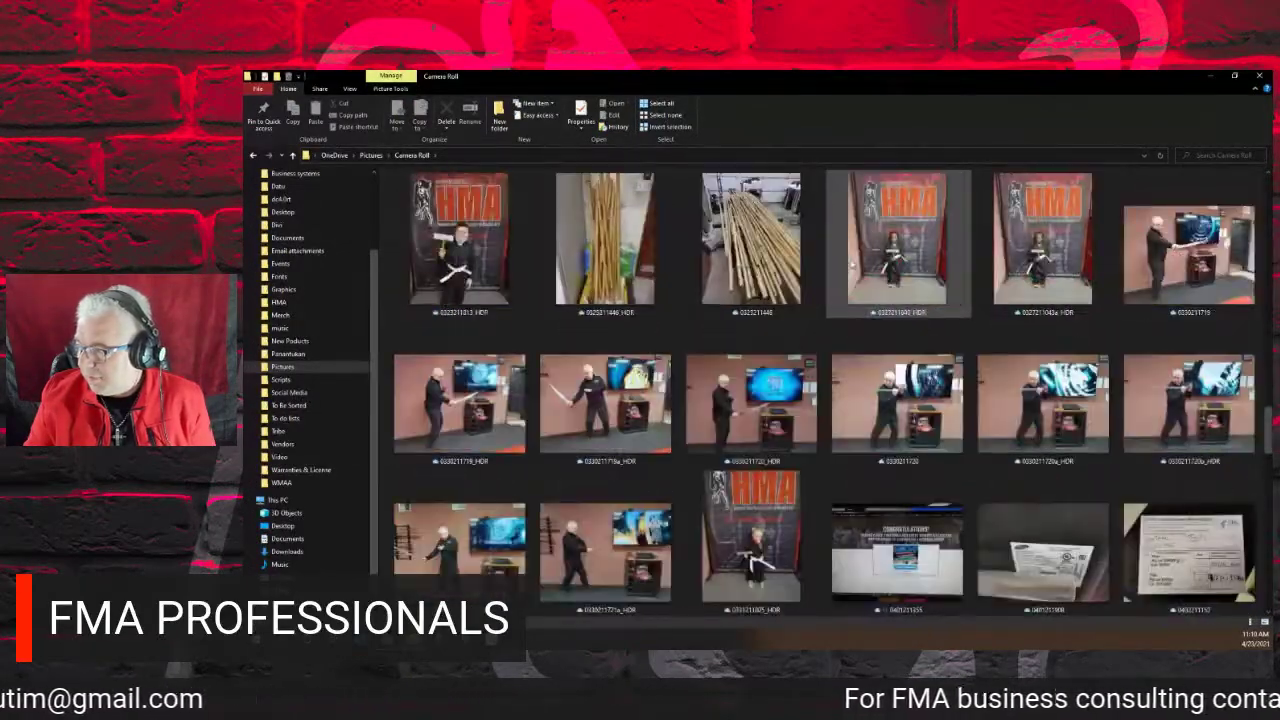
scroll(852, 264, "down", 10)
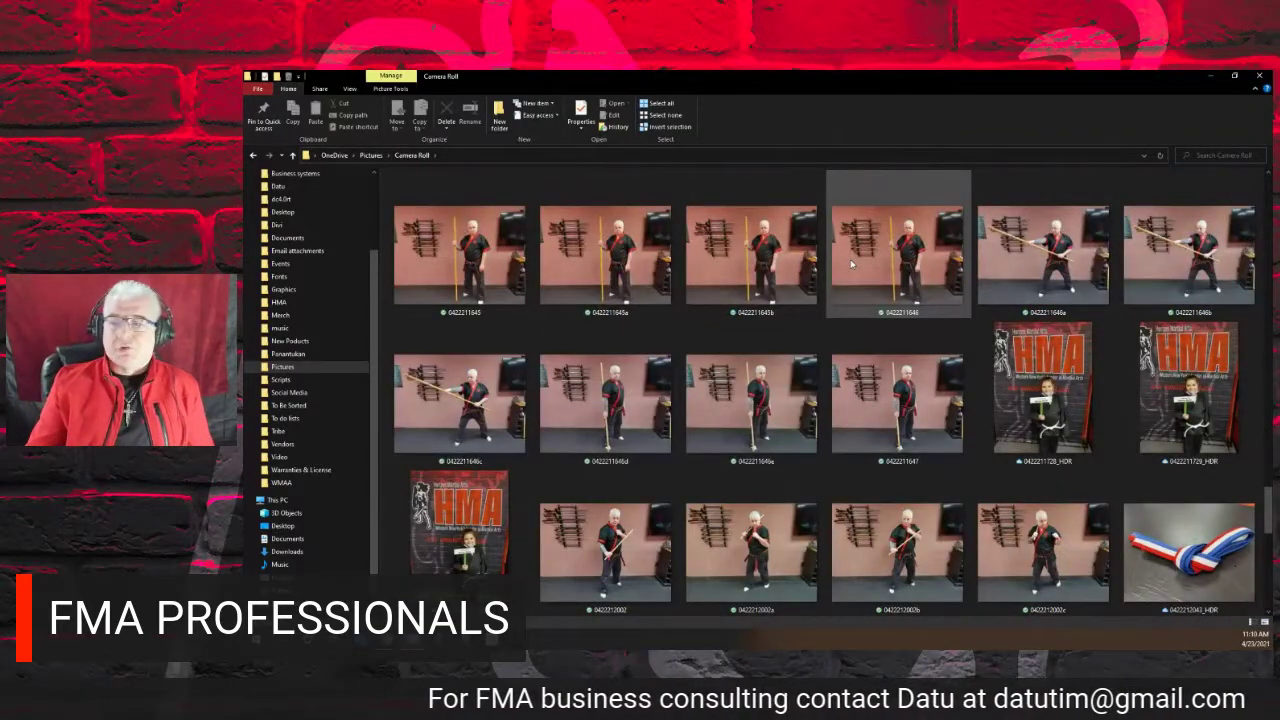
Restore the Camera Roll window to a smaller size and arrange it side by side with the Canva browser window.
left_click(1234, 75)
left_click_drag(1025, 91, 1019, 117)
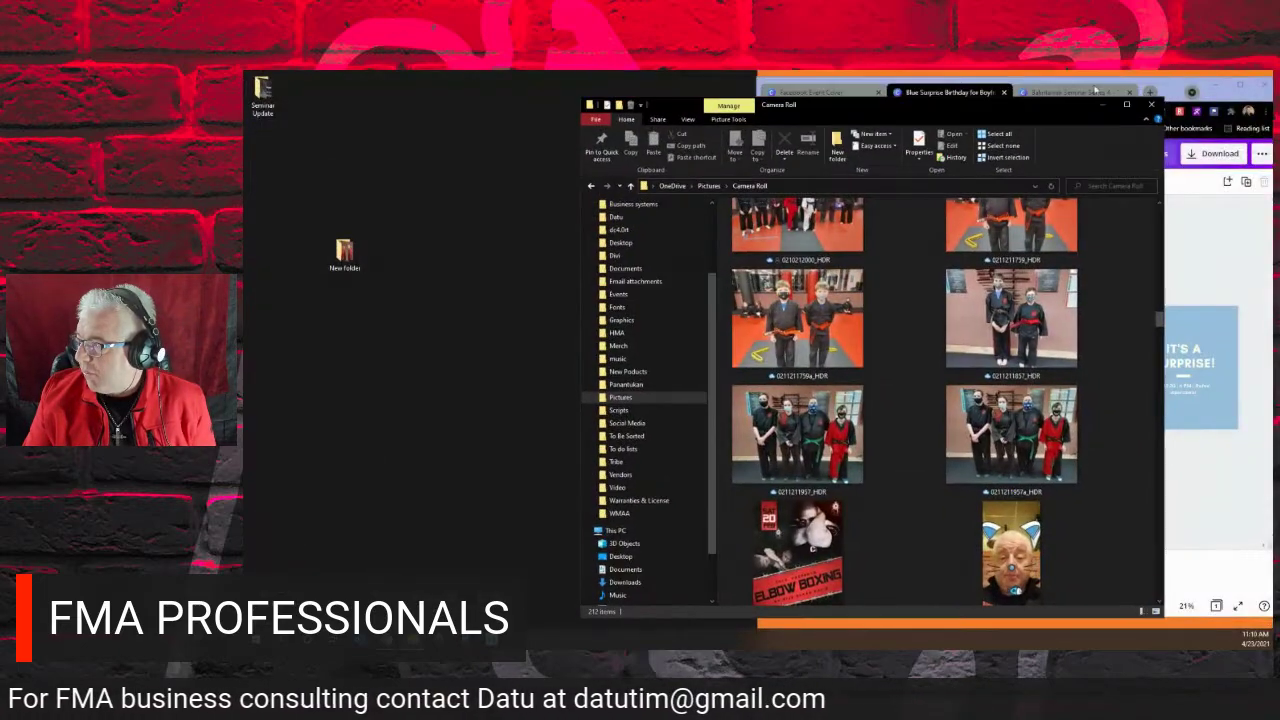
left_click_drag(1173, 84, 666, 77)
left_click_drag(851, 108, 1010, 97)
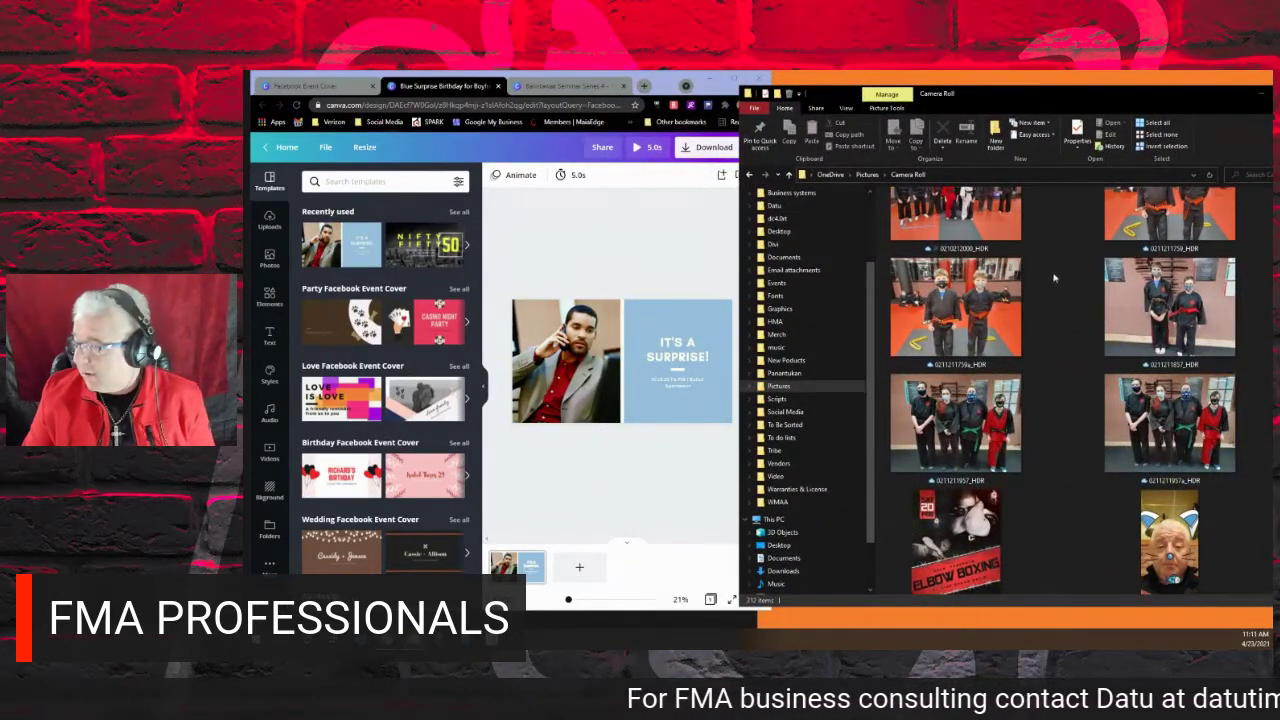
Look through the Camera Roll photos for a suitable martial arts pose with the bamboo staff.
scroll(1051, 297, "down", 1)
scroll(1051, 297, "down", 10)
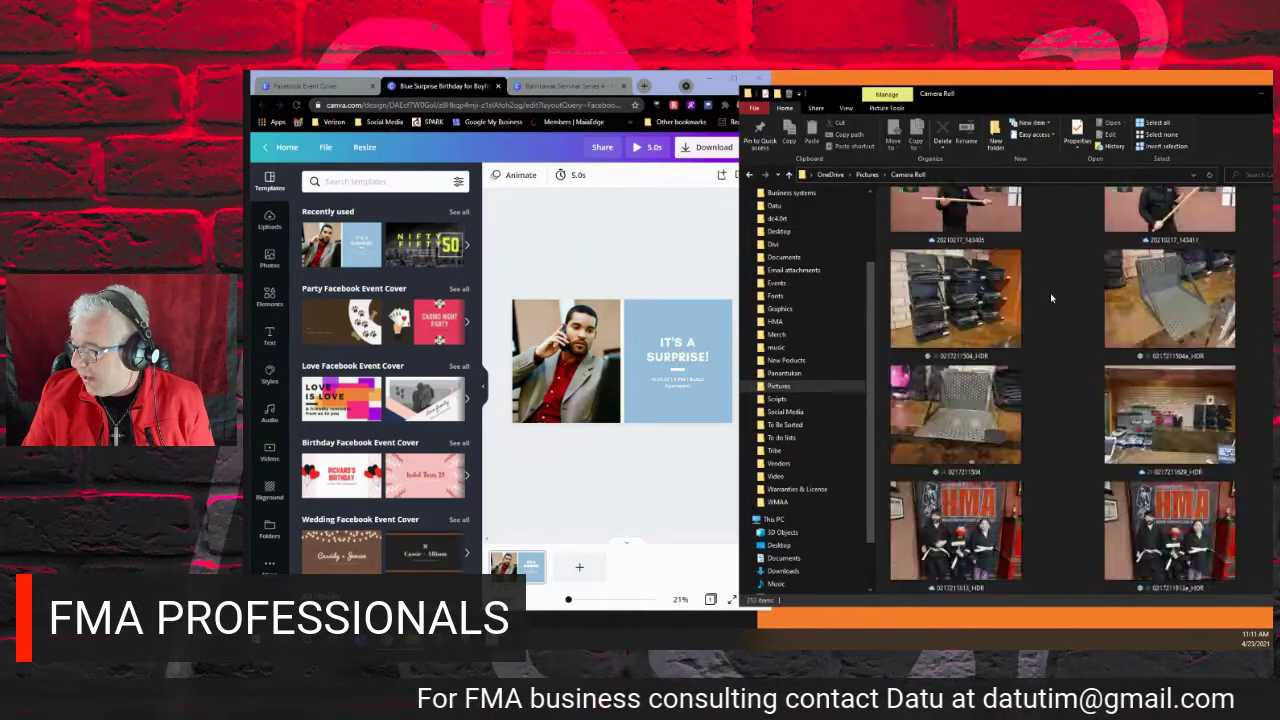
scroll(1051, 297, "down", 3)
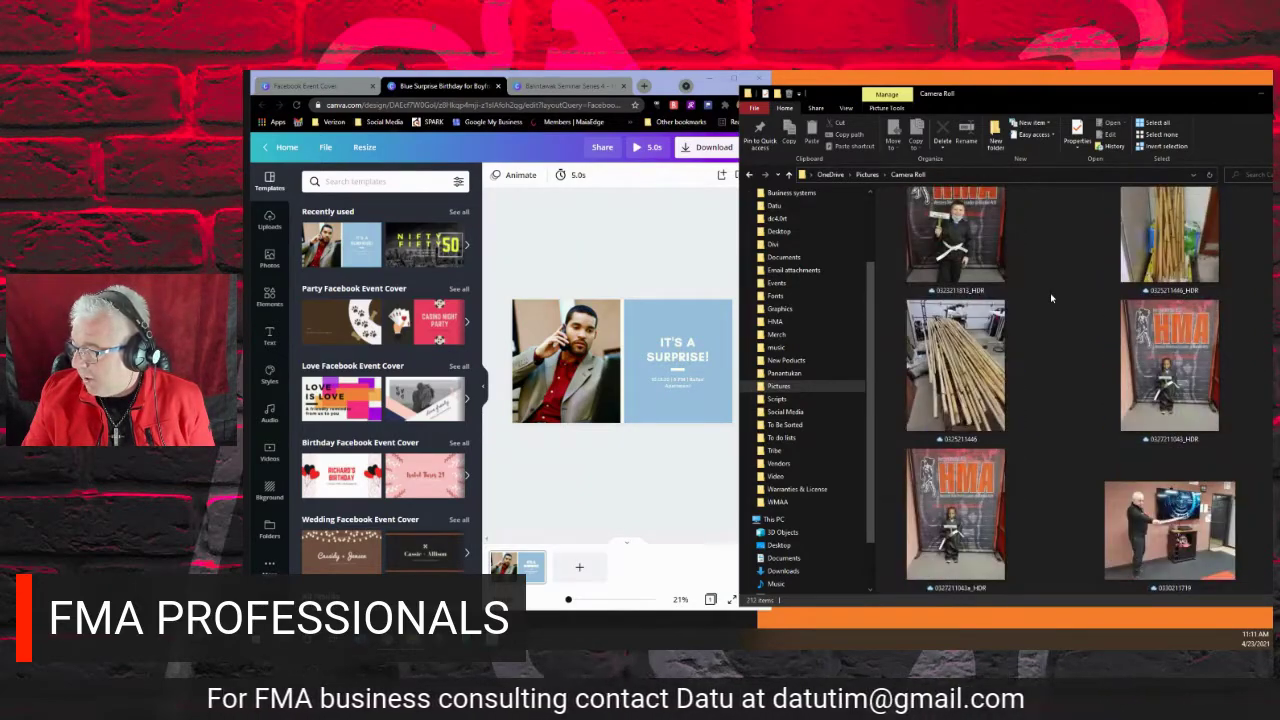
scroll(1051, 297, "down", 3)
scroll(1051, 297, "up", 6)
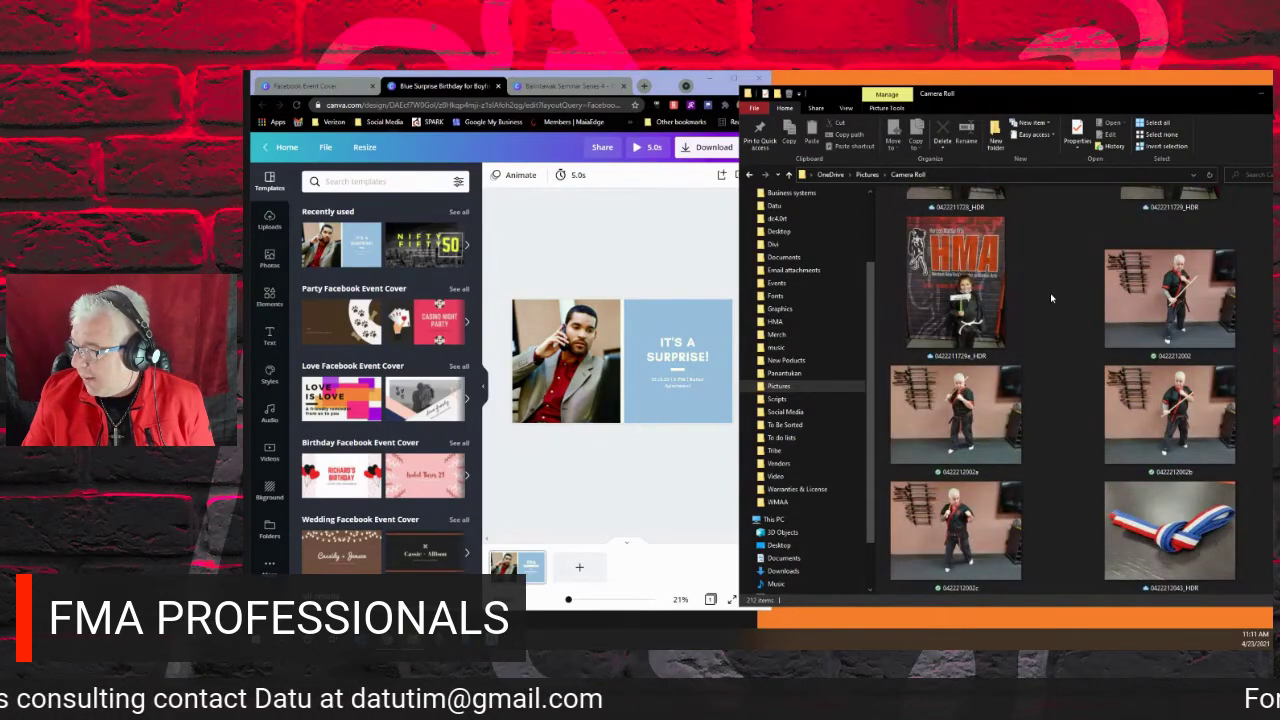
scroll(1050, 293, "down", 2)
scroll(1050, 293, "up", 2)
scroll(1050, 293, "up", 5)
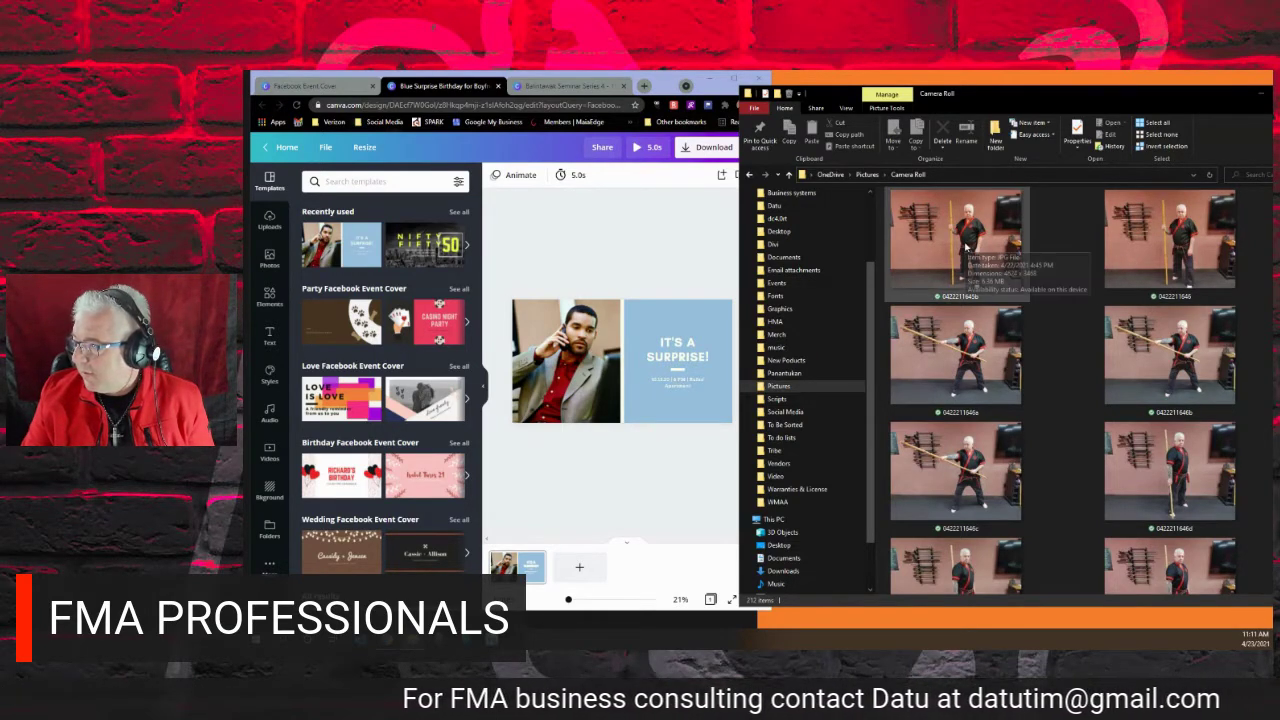
left_click(970, 255)
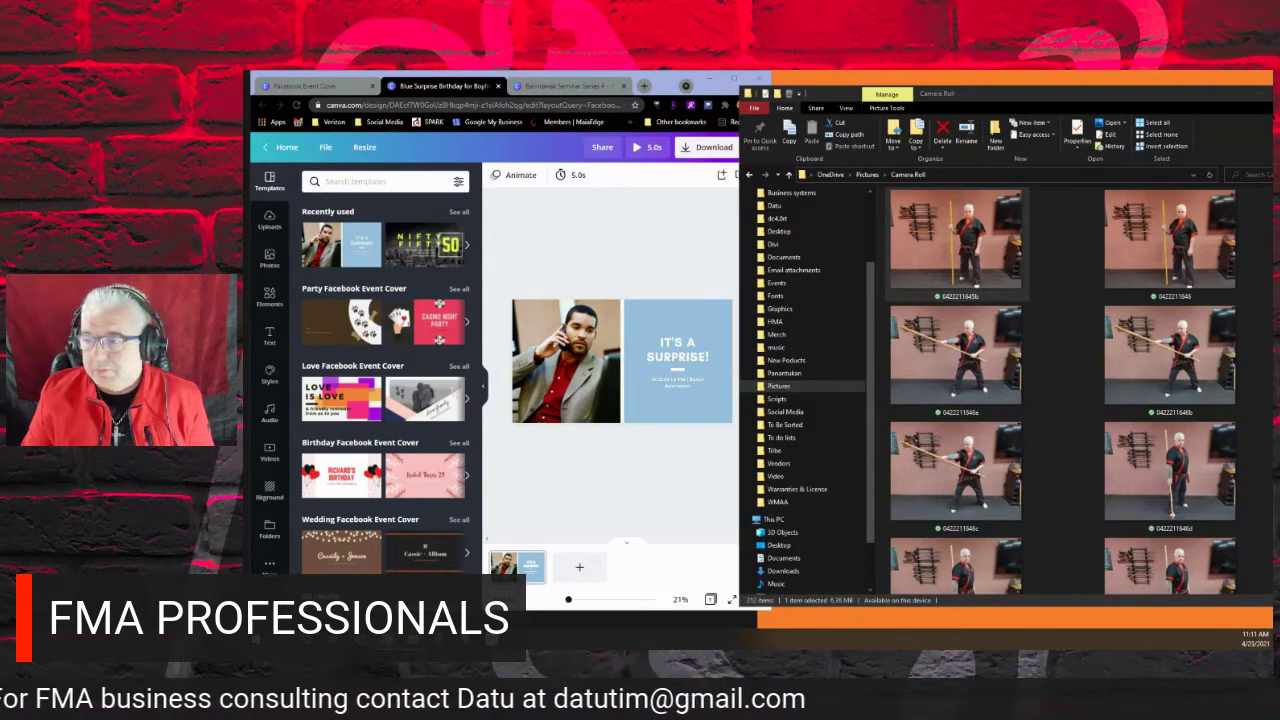
left_click_drag(950, 244, 288, 262)
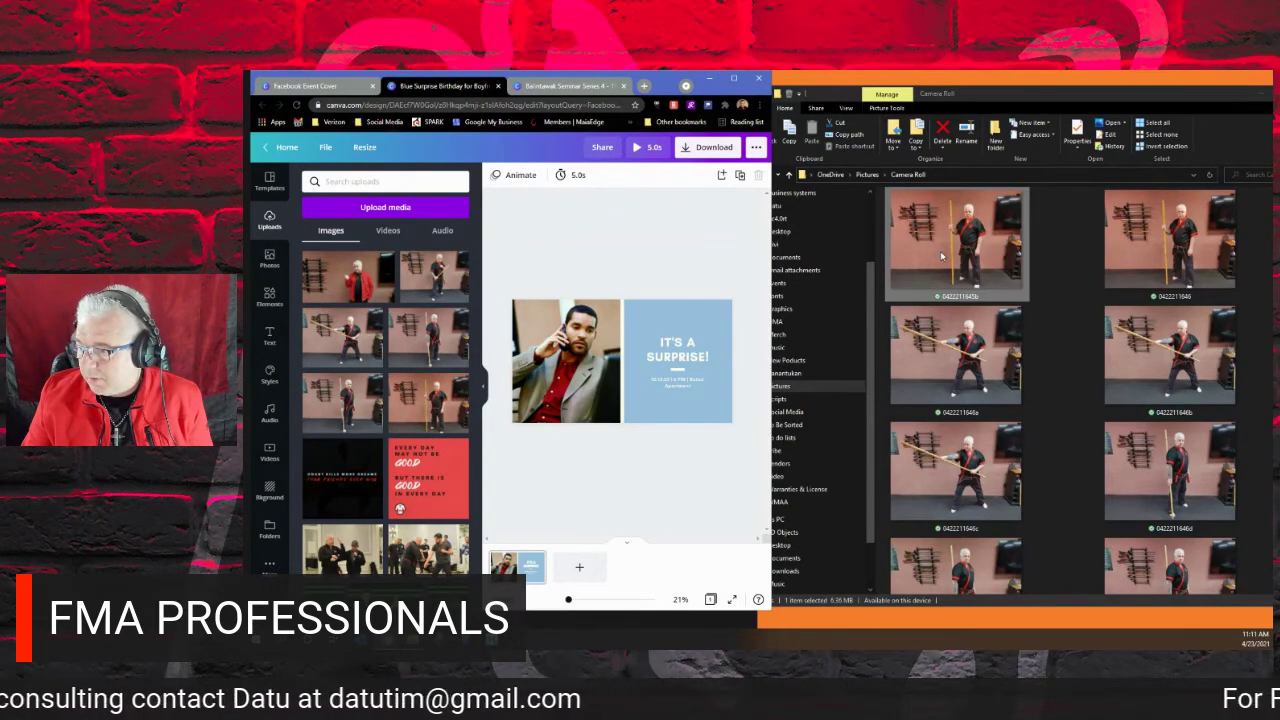
left_click(460, 386)
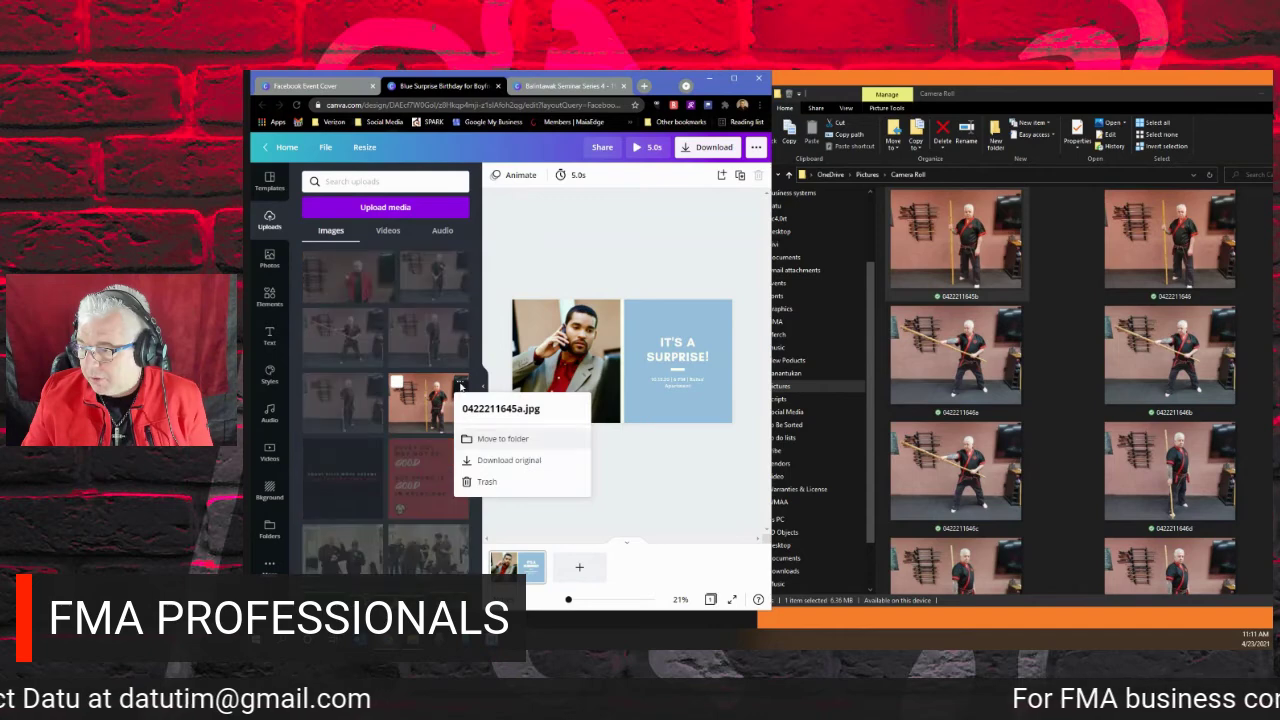
left_click(487, 481)
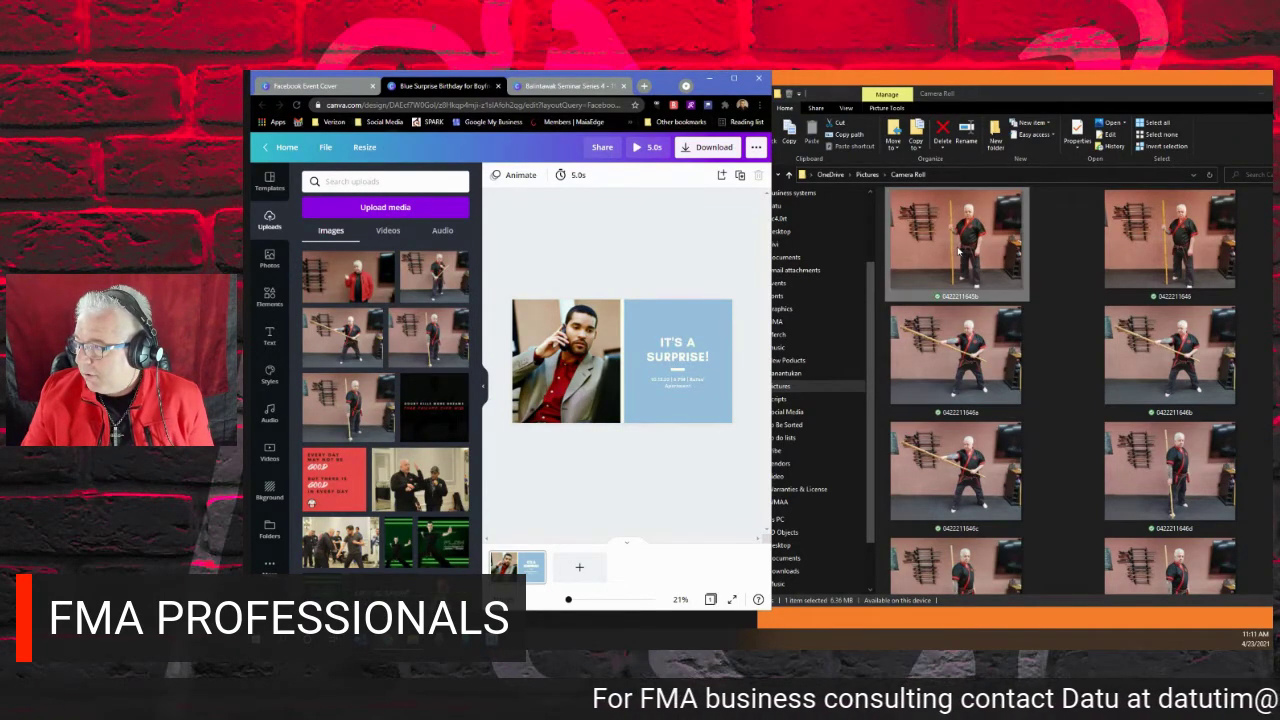
left_click_drag(958, 252, 358, 326)
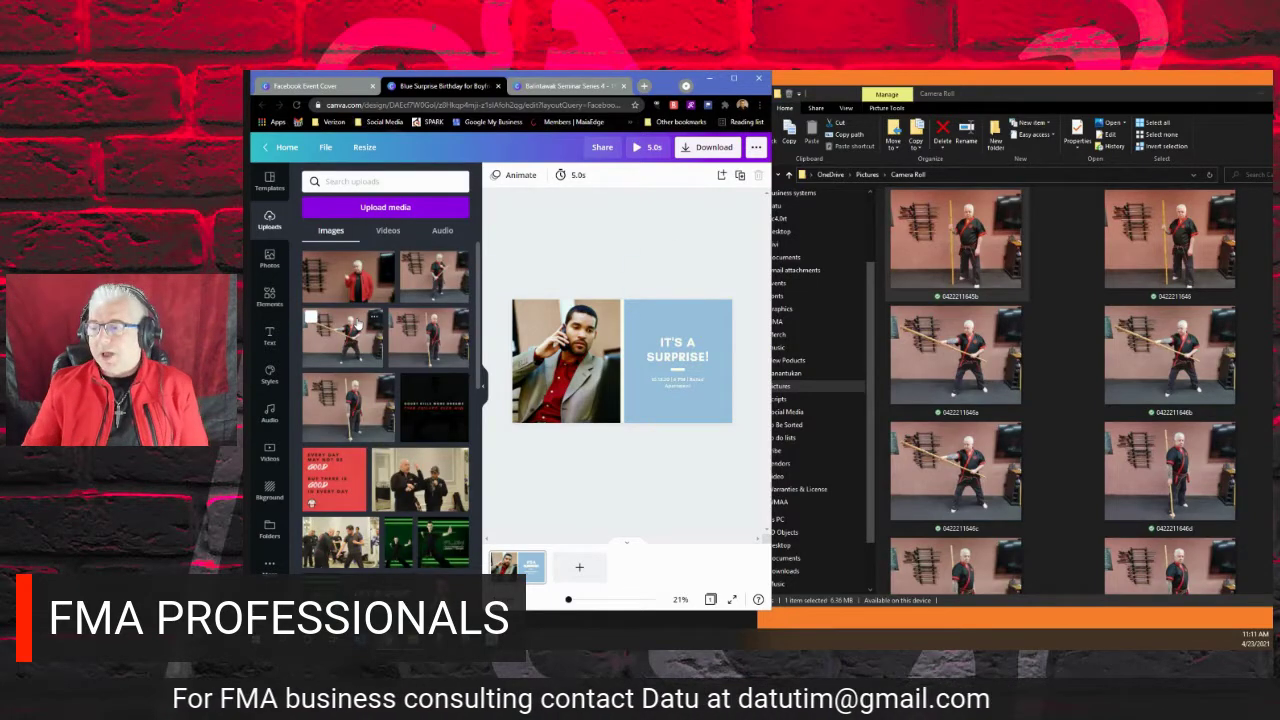
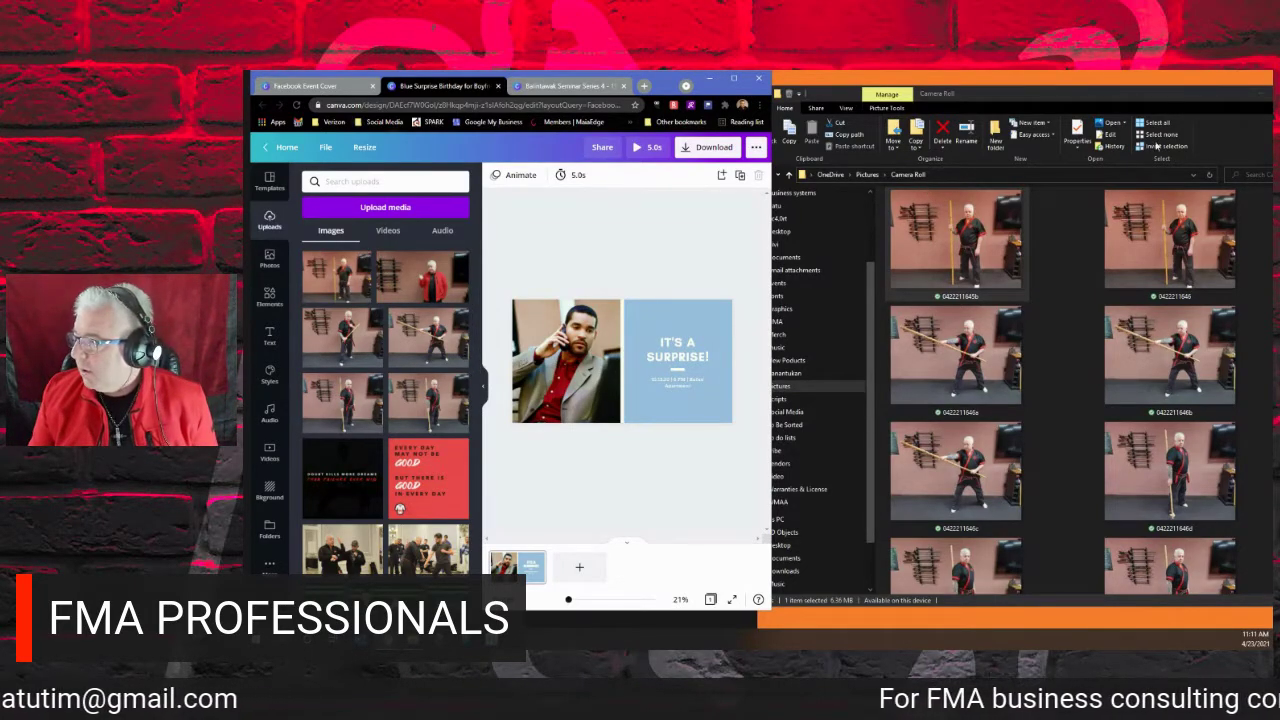
left_click(1262, 94)
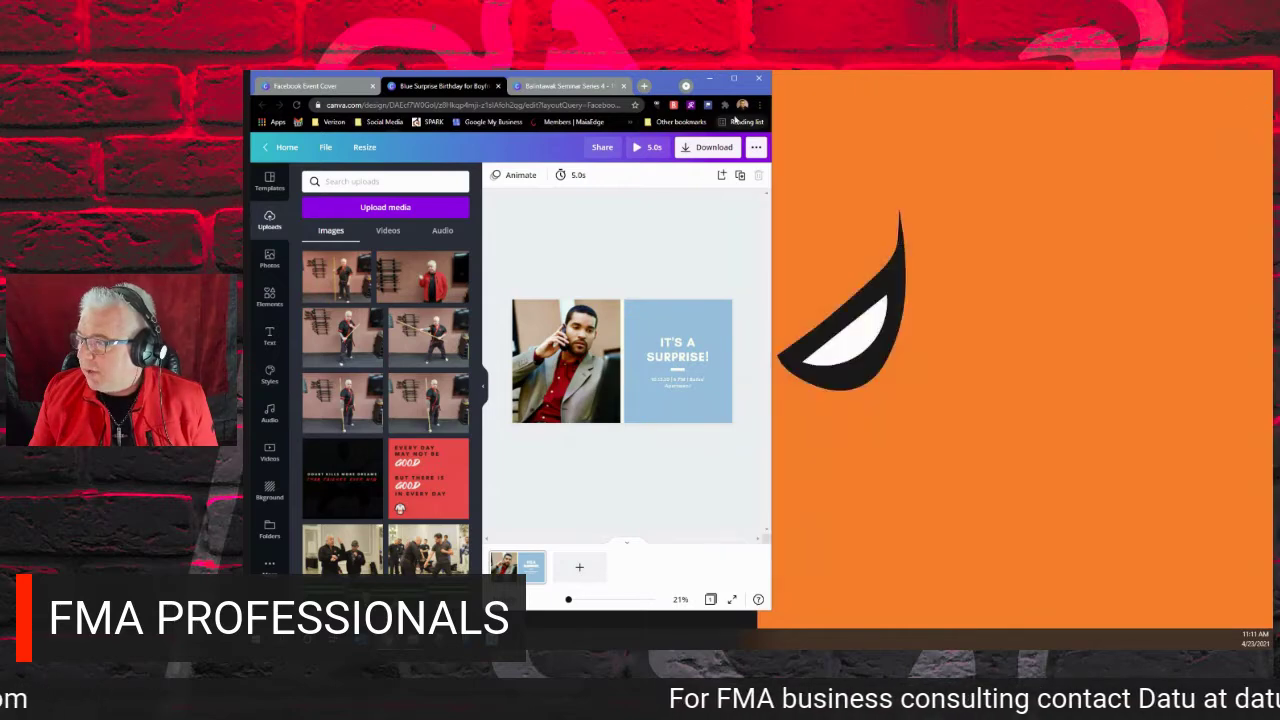
left_click(735, 79)
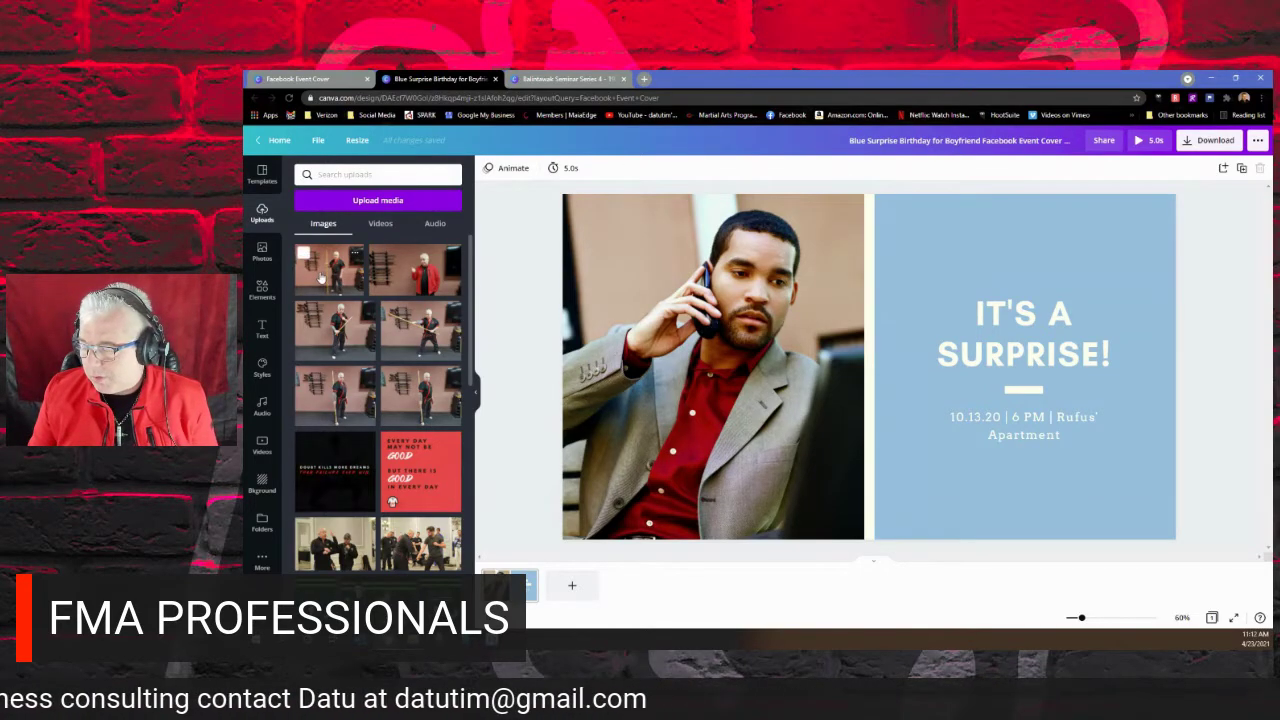
mouse_move(320, 278)
left_mouse_down()
mouse_move(580, 280)
mouse_move(641, 262)
mouse_move(325, 270)
mouse_move(570, 290)
mouse_move(306, 272)
left_mouse_up()
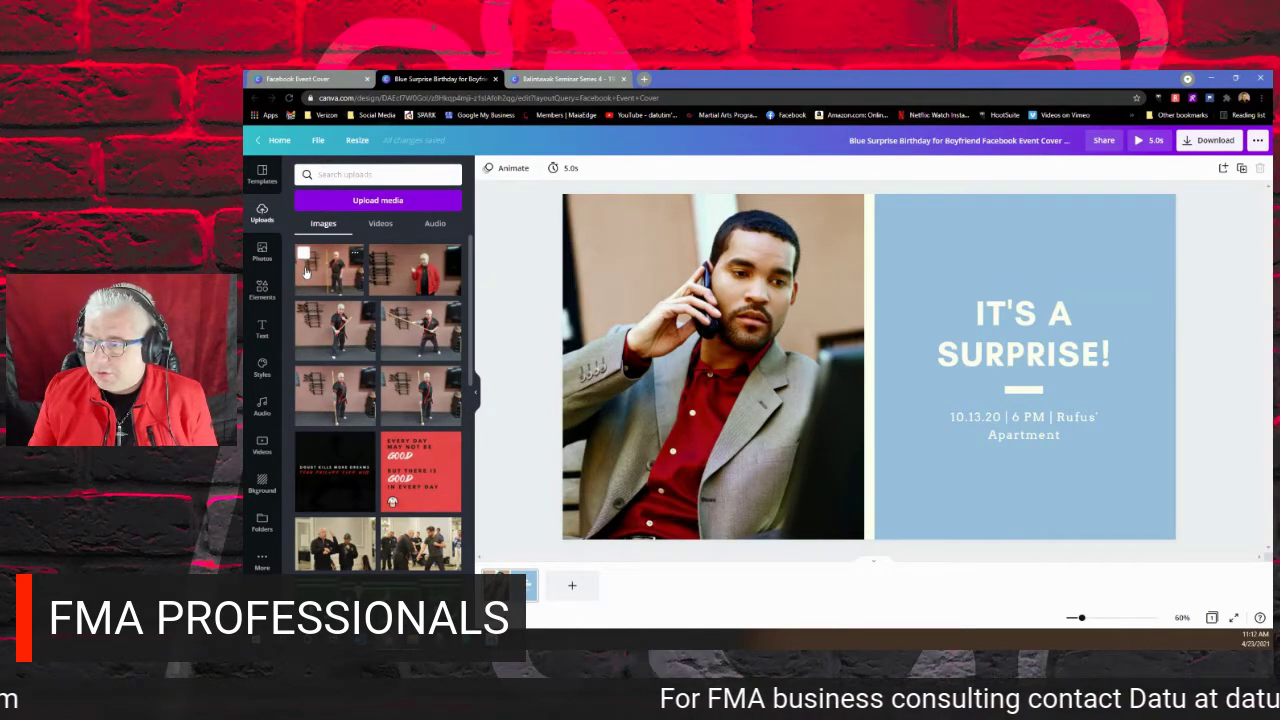
left_click(306, 272)
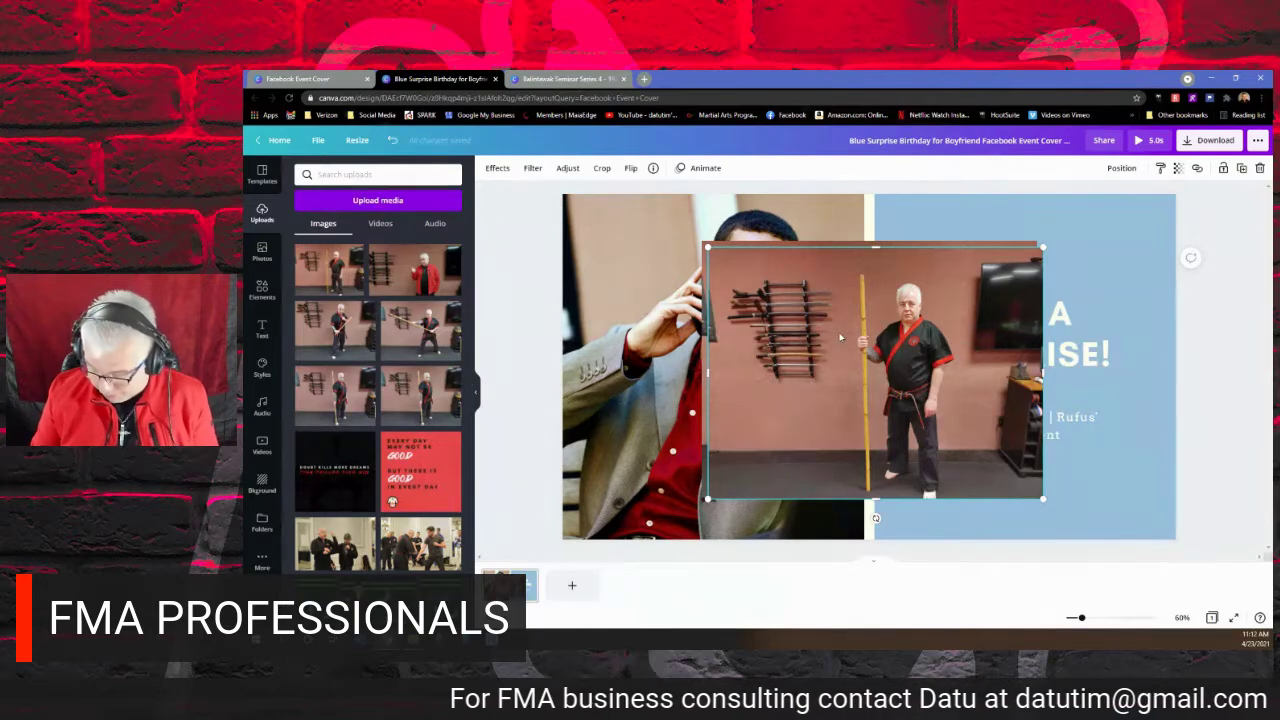
key("Escape")
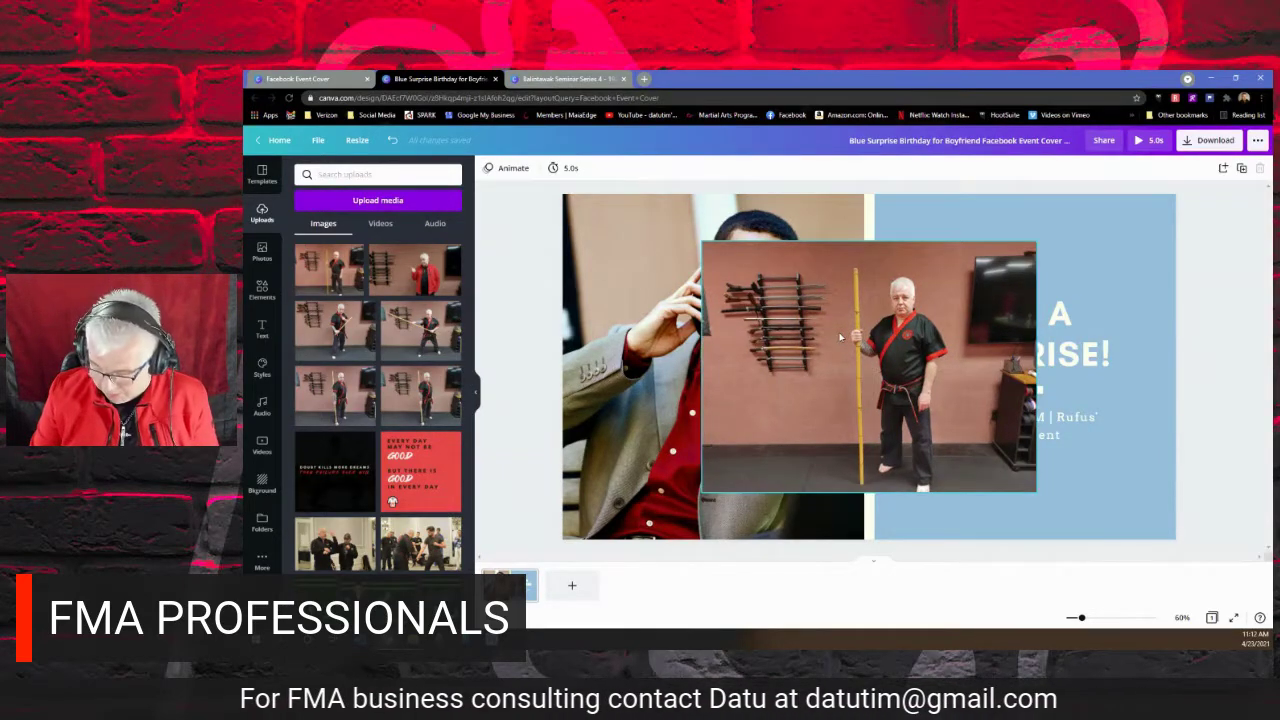
left_click(863, 350)
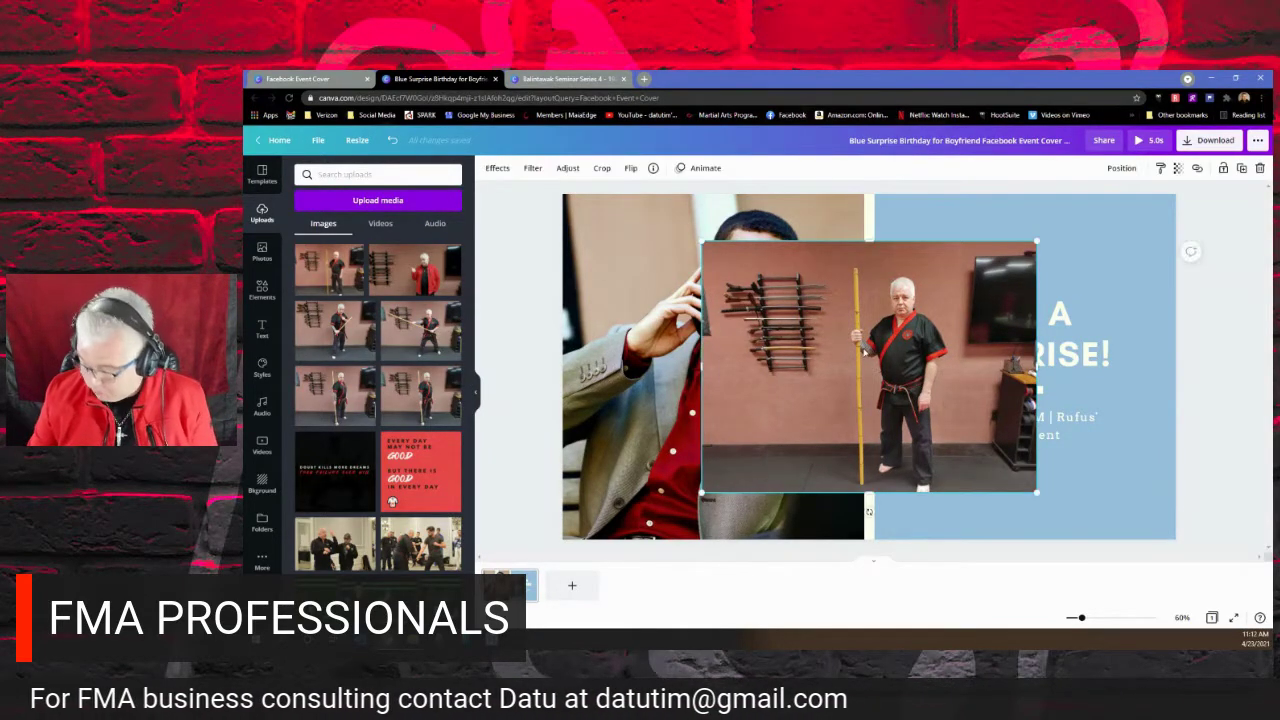
key("Delete")
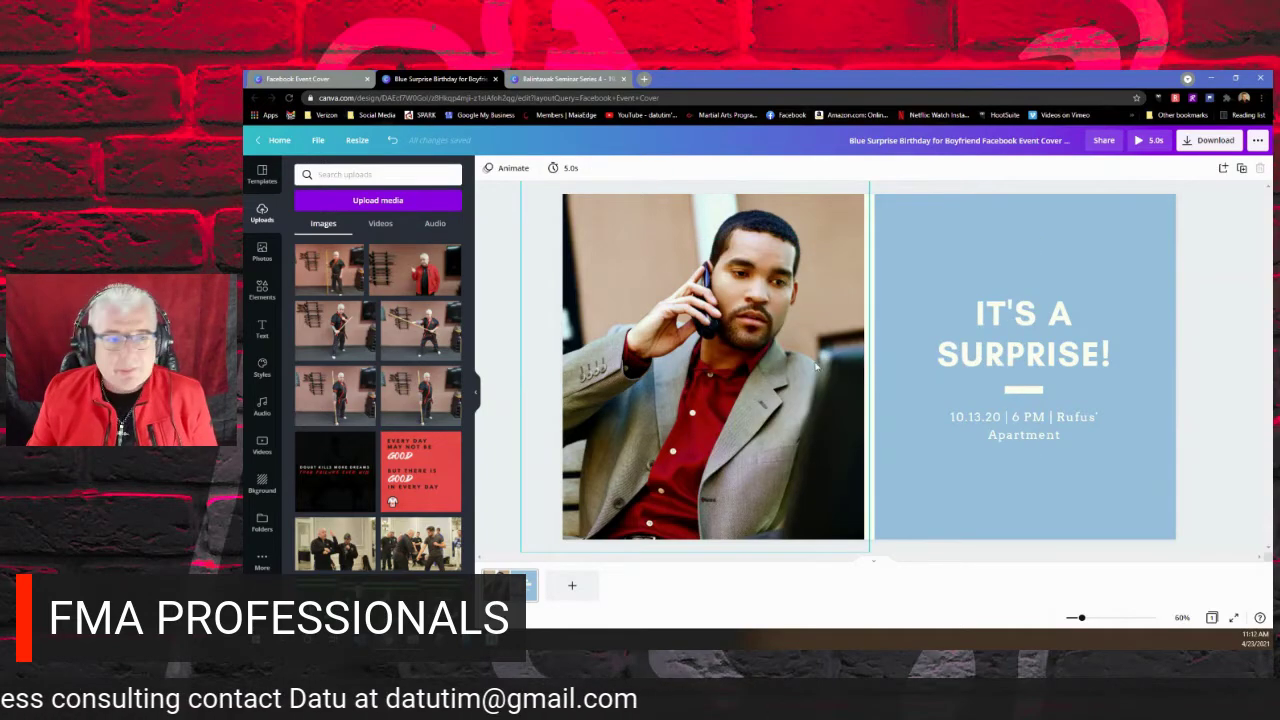
Replace the template's photo of the man on the phone with the uploaded staff photo and shift its crop so the instructor sits further left.
left_click_drag(325, 280, 670, 300)
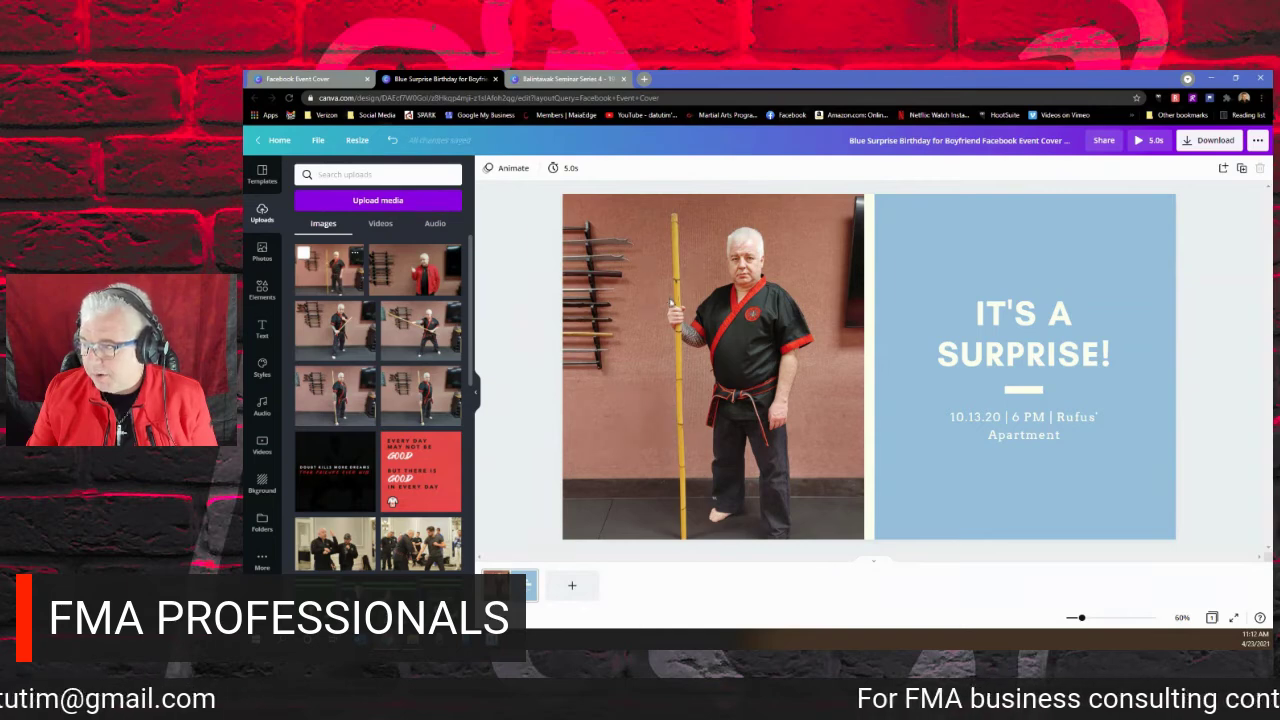
double_click(690, 312)
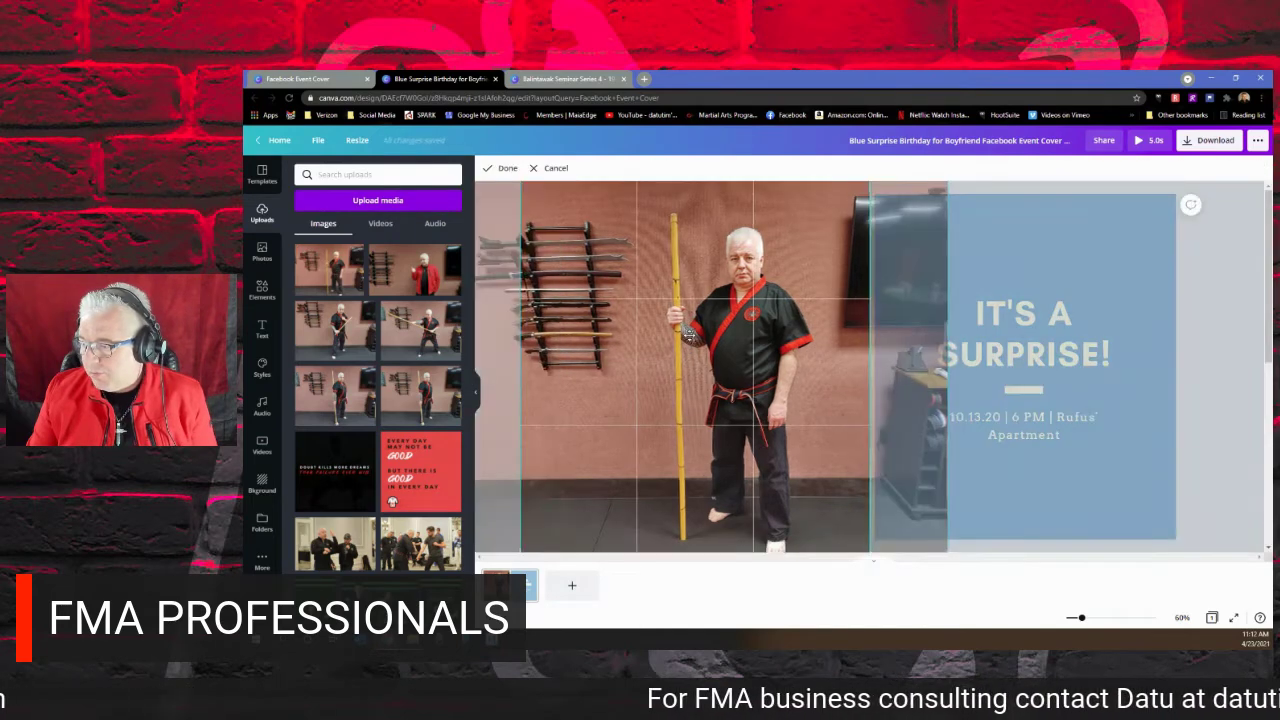
left_click_drag(640, 312, 600, 306)
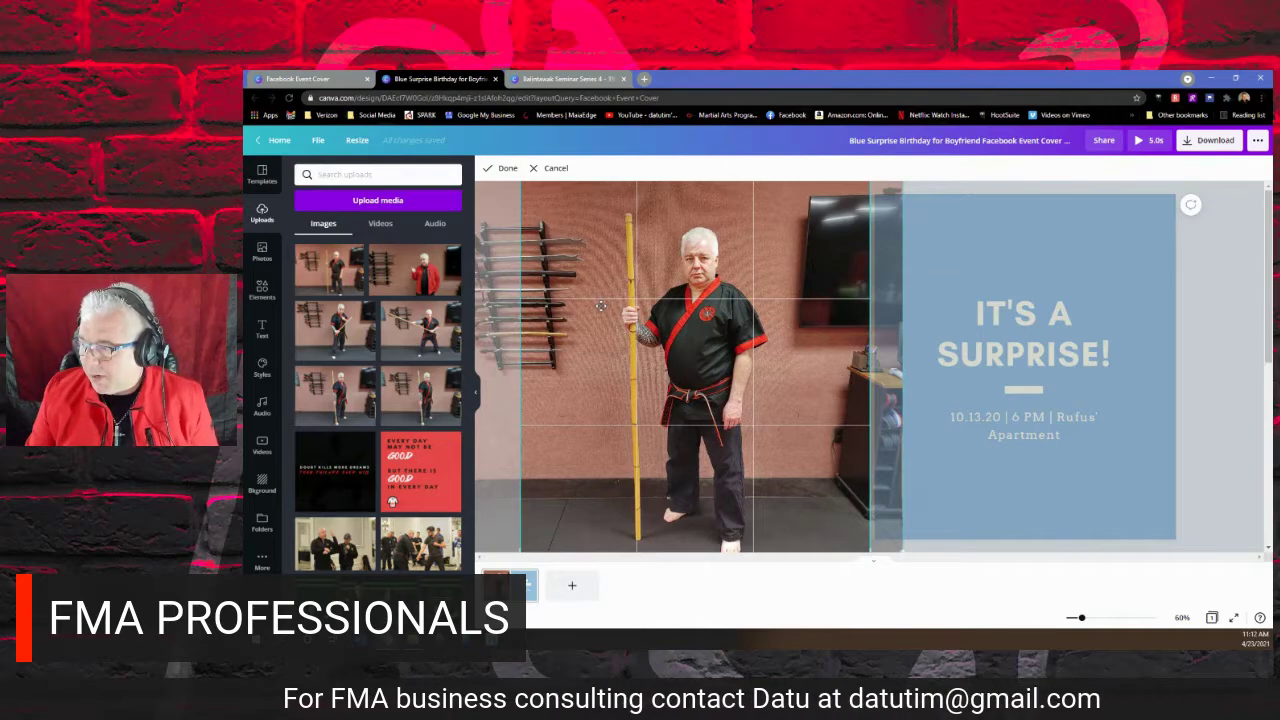
left_click(1182, 307)
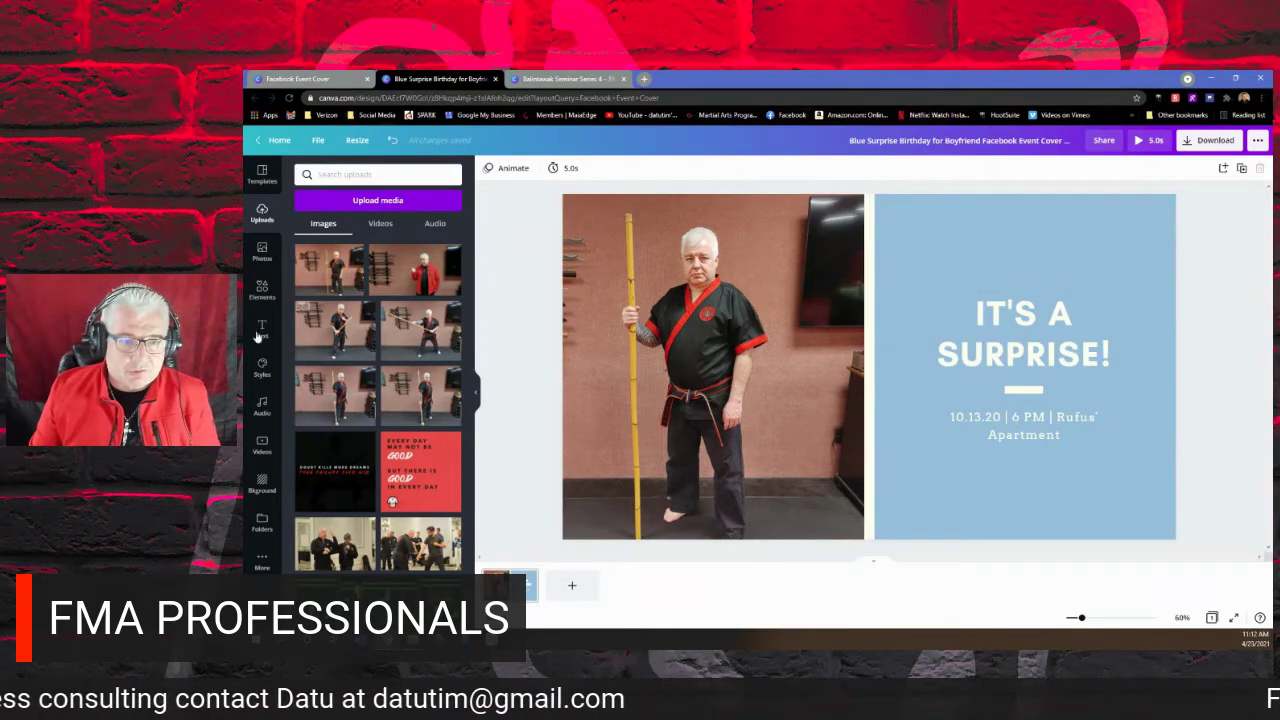
Refine the crop to show the instructor's feet, then narrow the photo so its right edge ends just beside him.
double_click(760, 358)
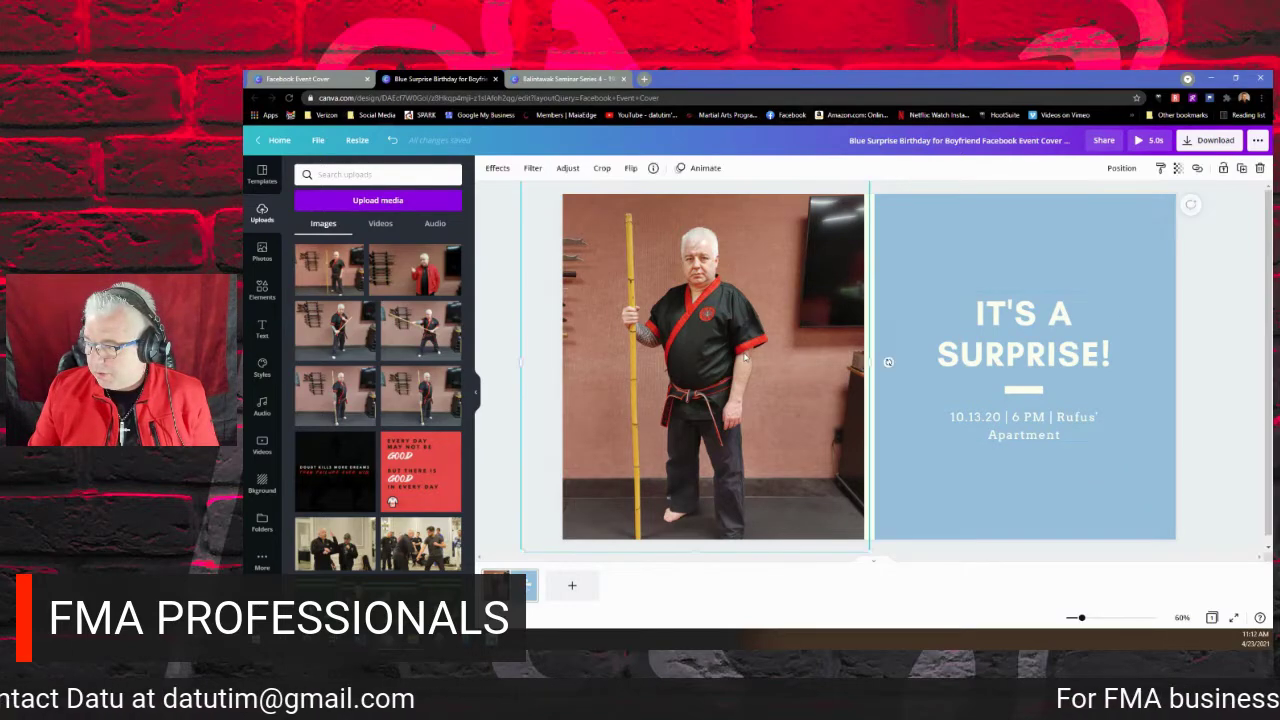
left_click_drag(727, 504, 769, 467)
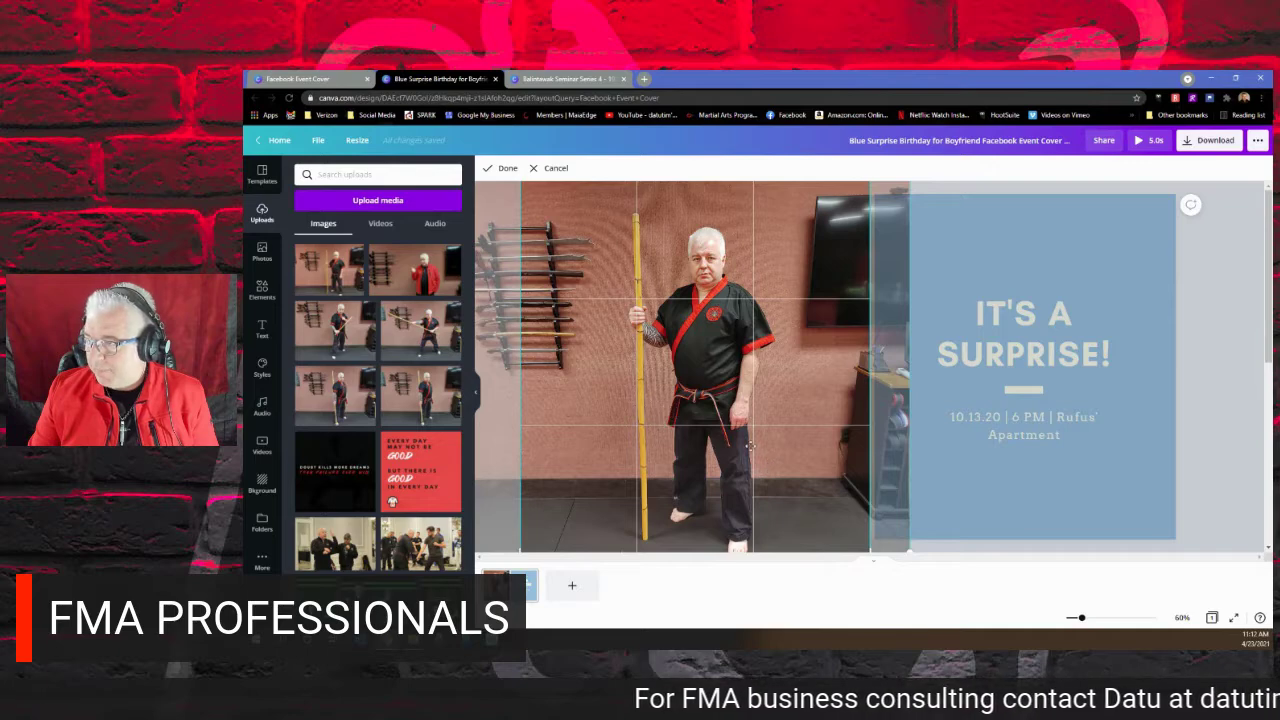
scroll(750, 447, "down", 3)
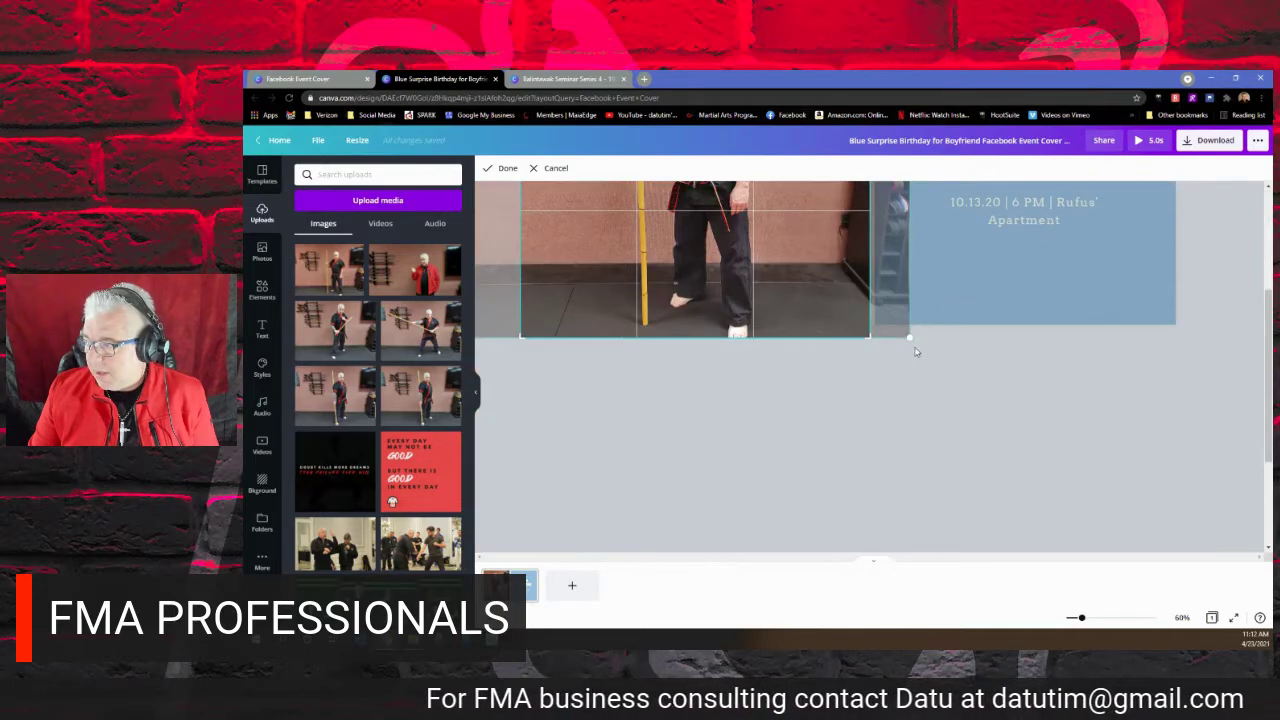
left_click_drag(908, 337, 883, 323)
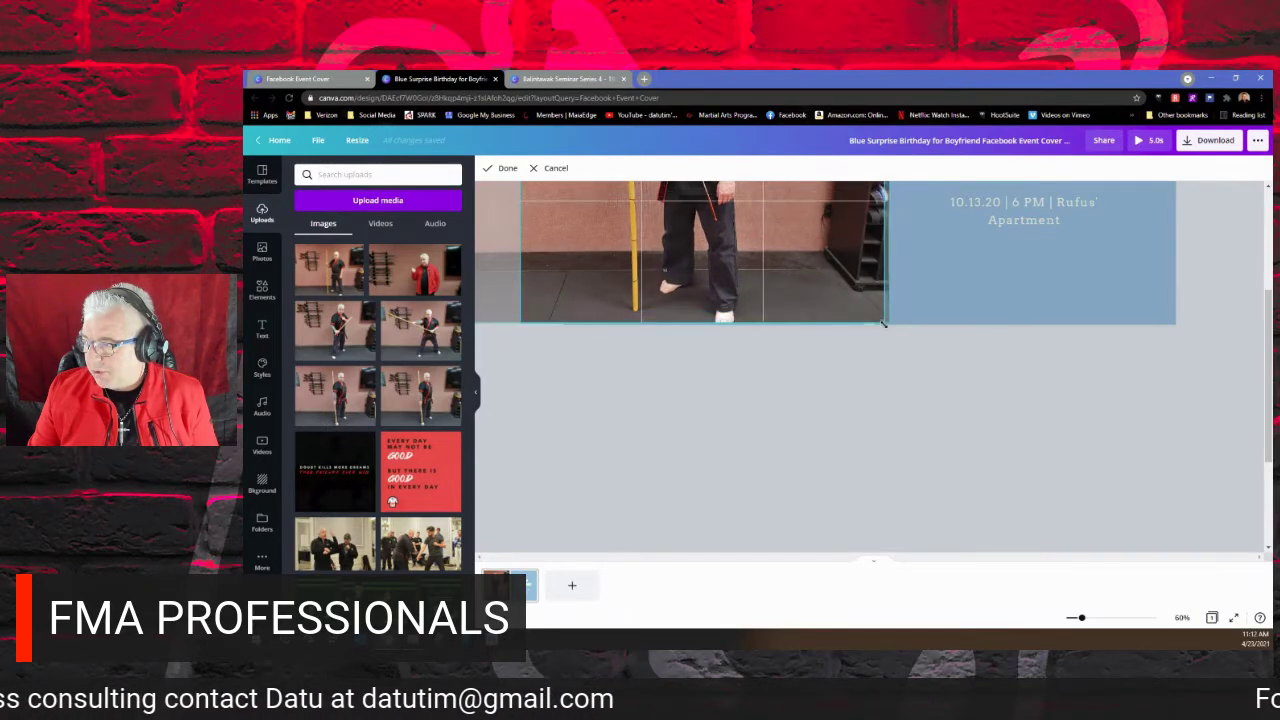
left_click(909, 380)
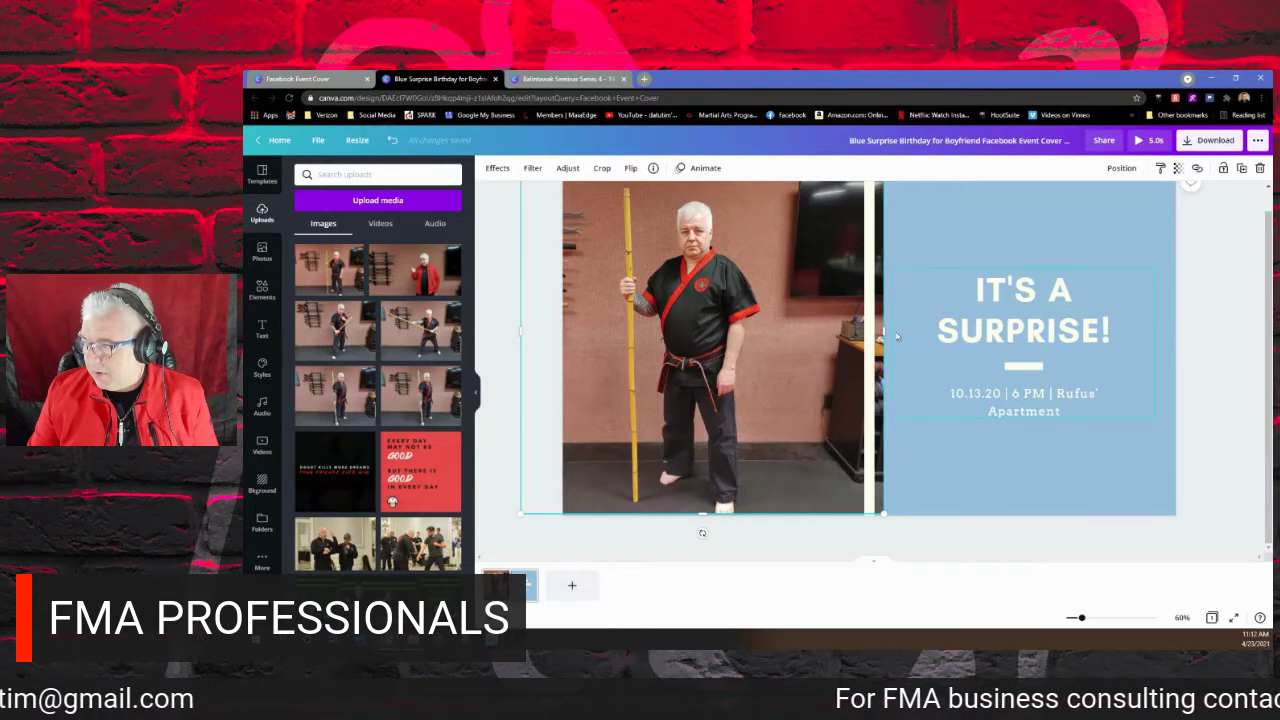
left_click_drag(880, 333, 784, 335)
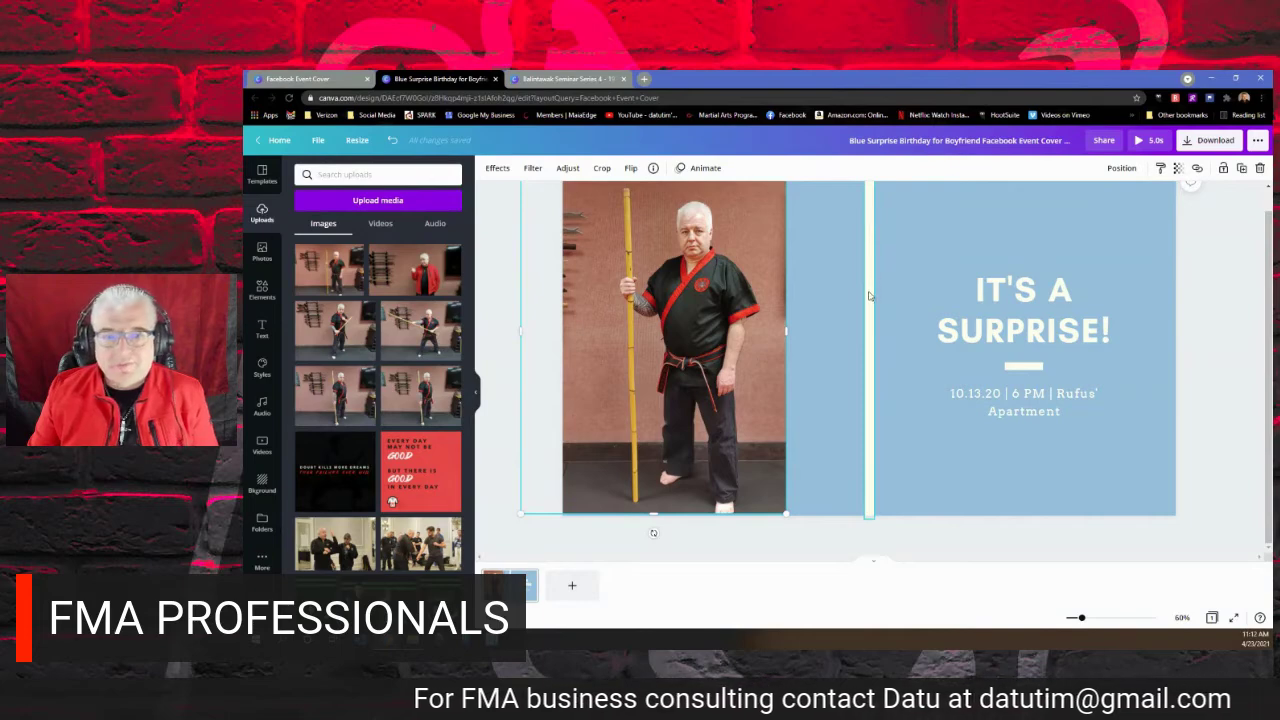
Recolor the blue background, trying the red photo color before settling on the dark green default color.
left_click(814, 254)
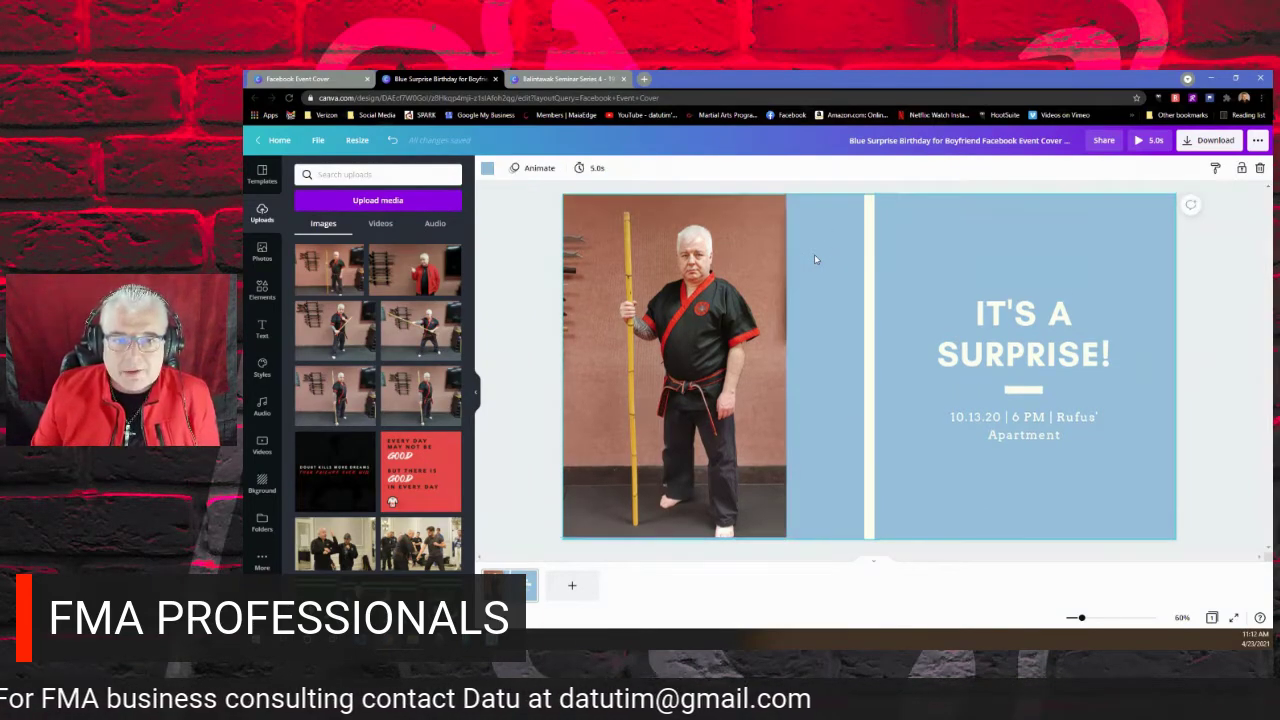
left_click(487, 170)
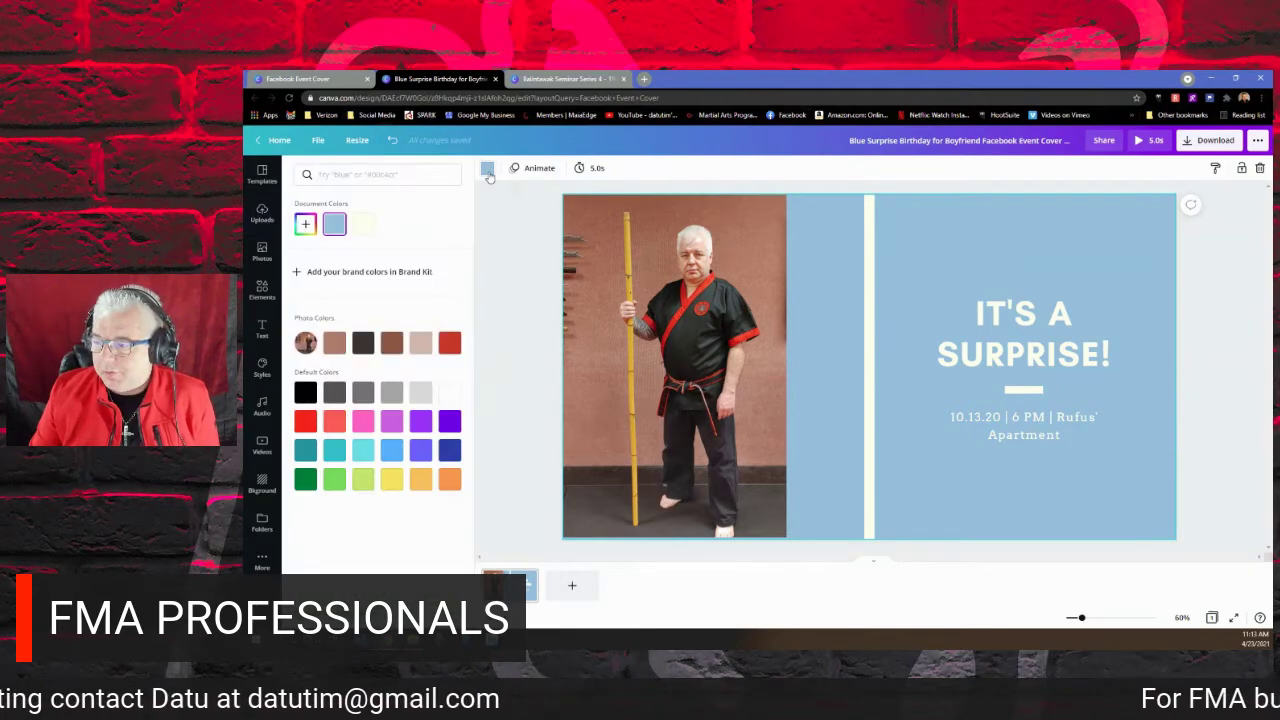
left_click(450, 344)
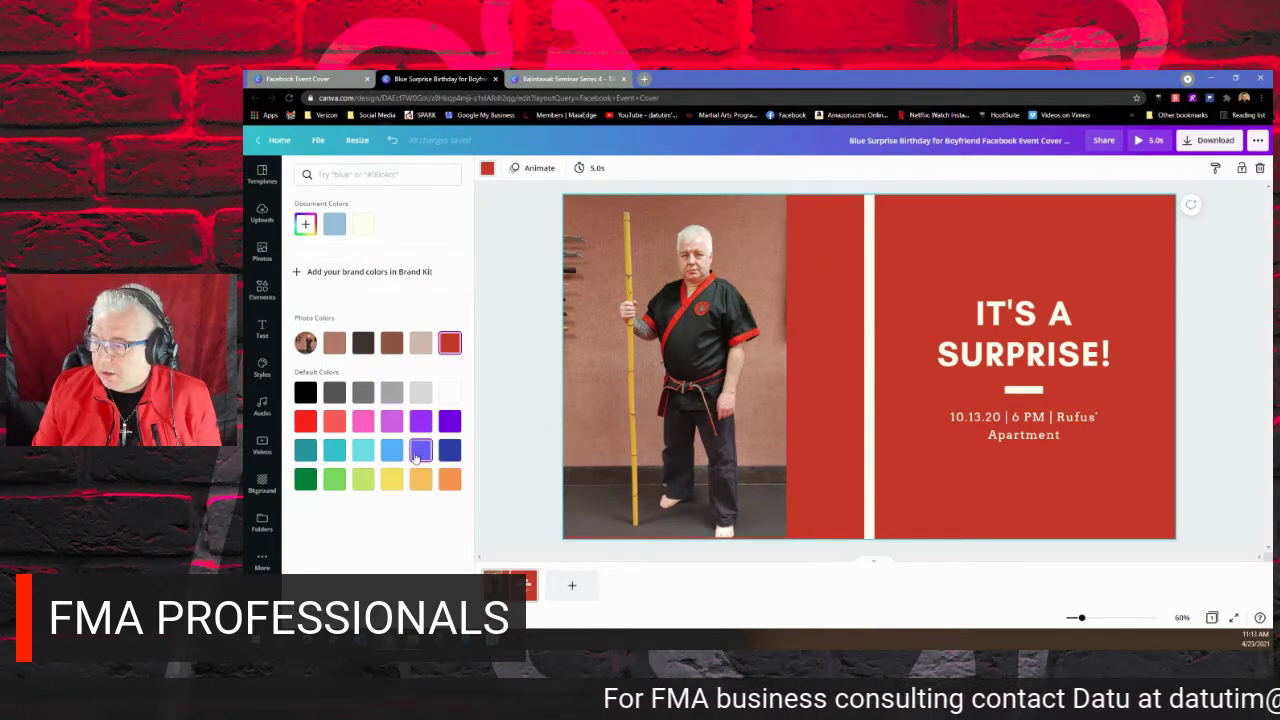
left_click(305, 481)
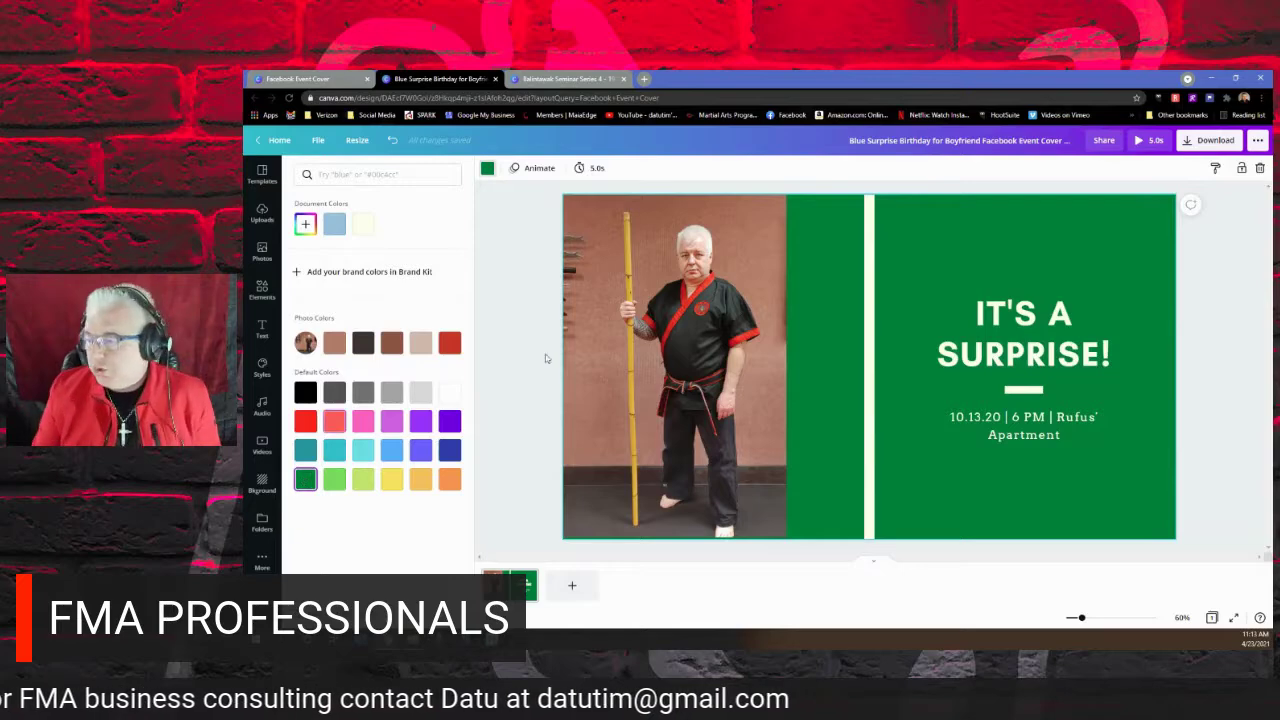
Trim the photo's left side to just outside the page edge and extend its lower edge to the page bottom.
left_click(604, 258)
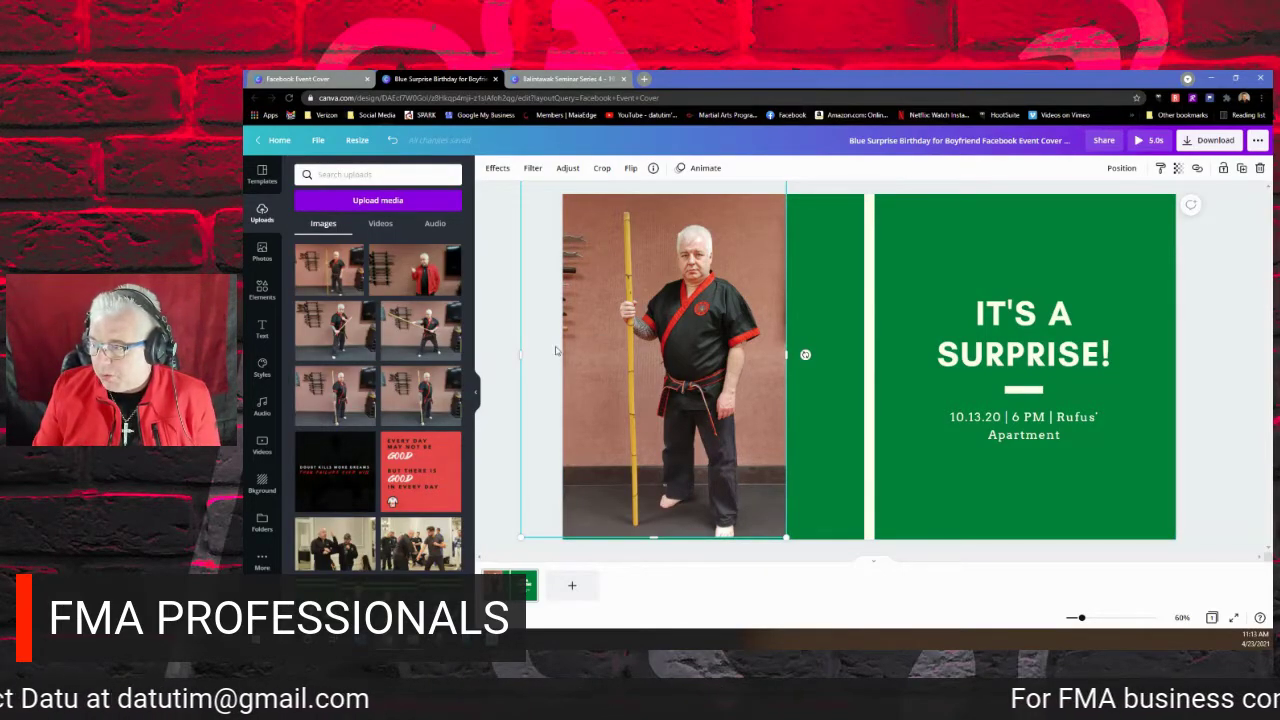
left_click_drag(521, 354, 594, 364)
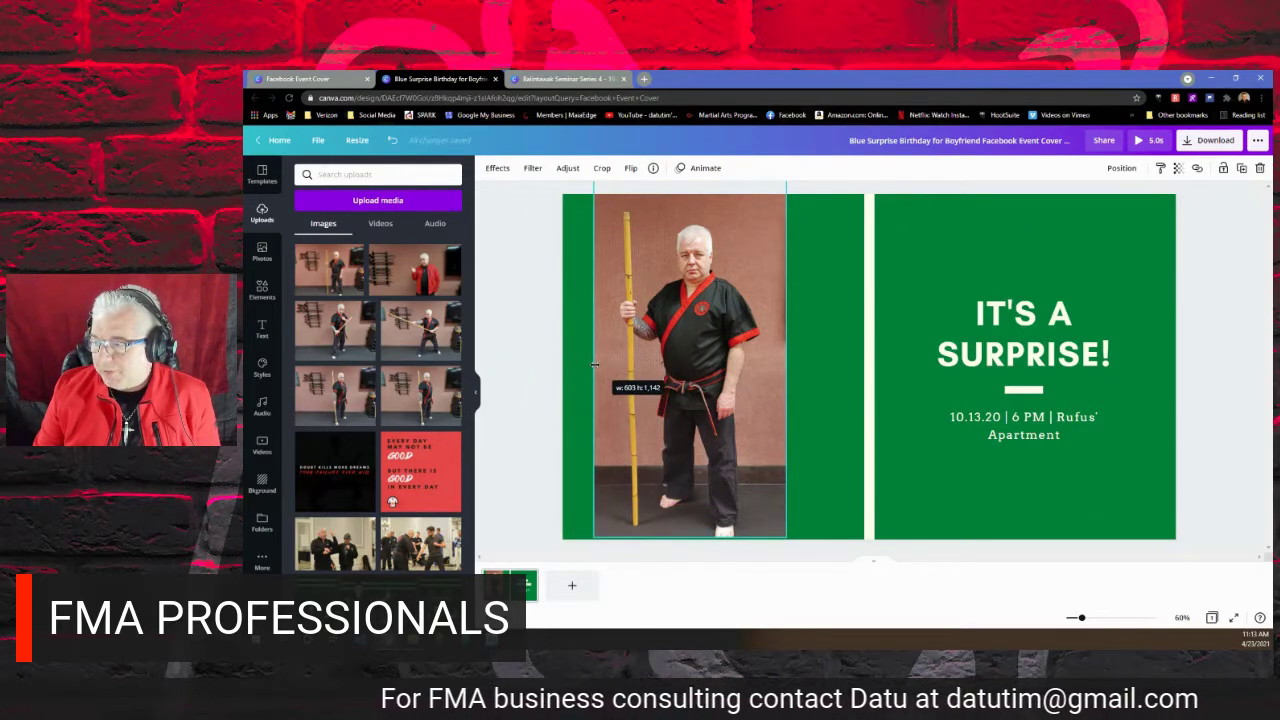
left_click_drag(594, 364, 557, 363)
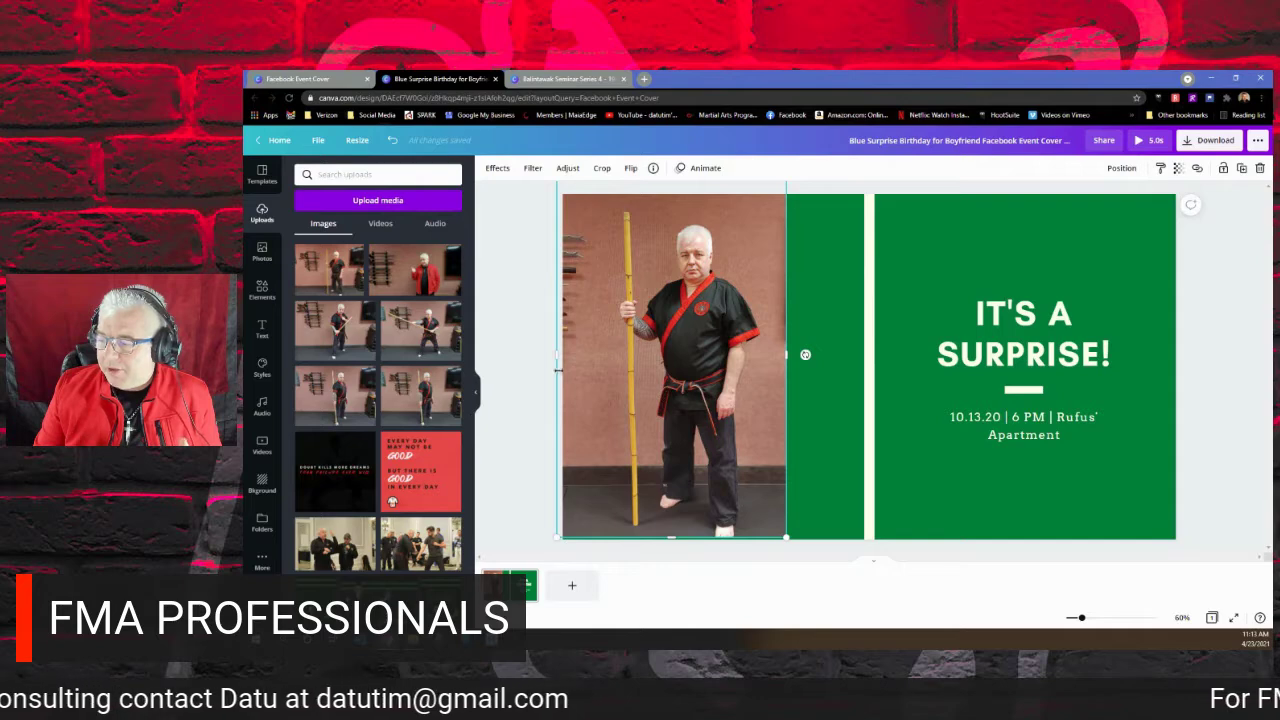
left_click_drag(670, 537, 670, 539)
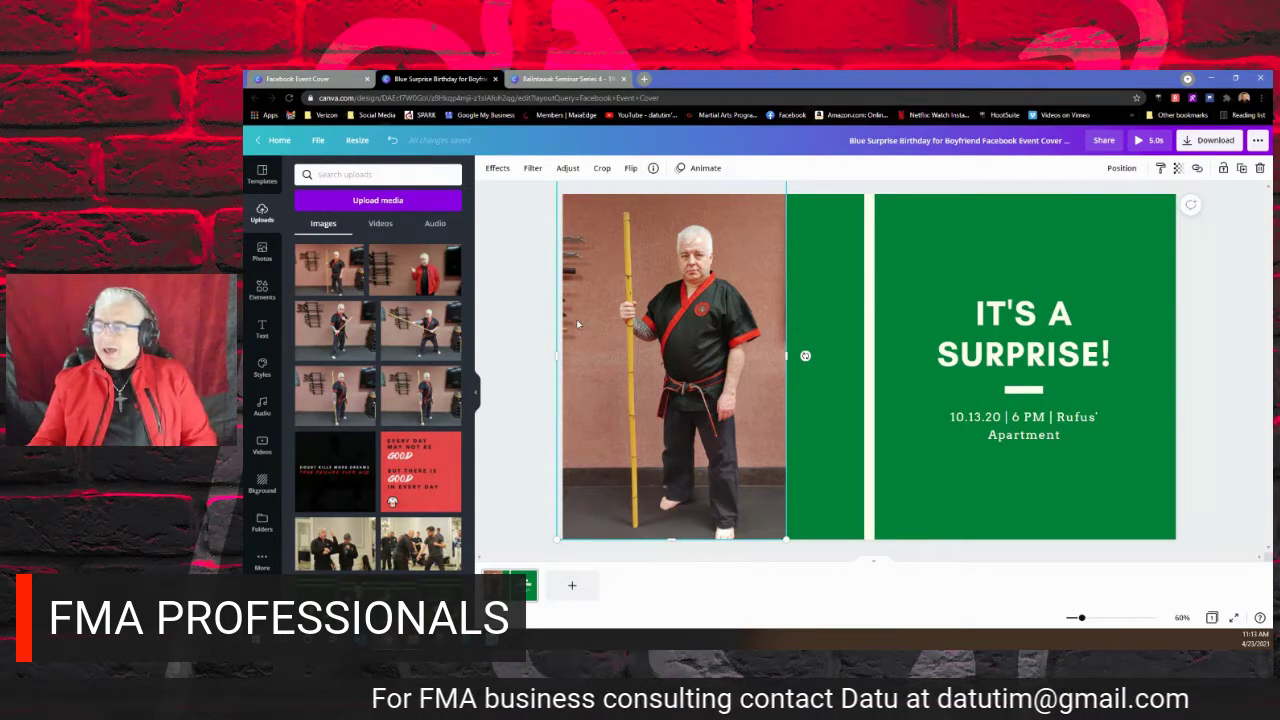
Remove the background from the instructor photo with the Background Remover effect.
left_click(499, 261)
left_click(608, 268)
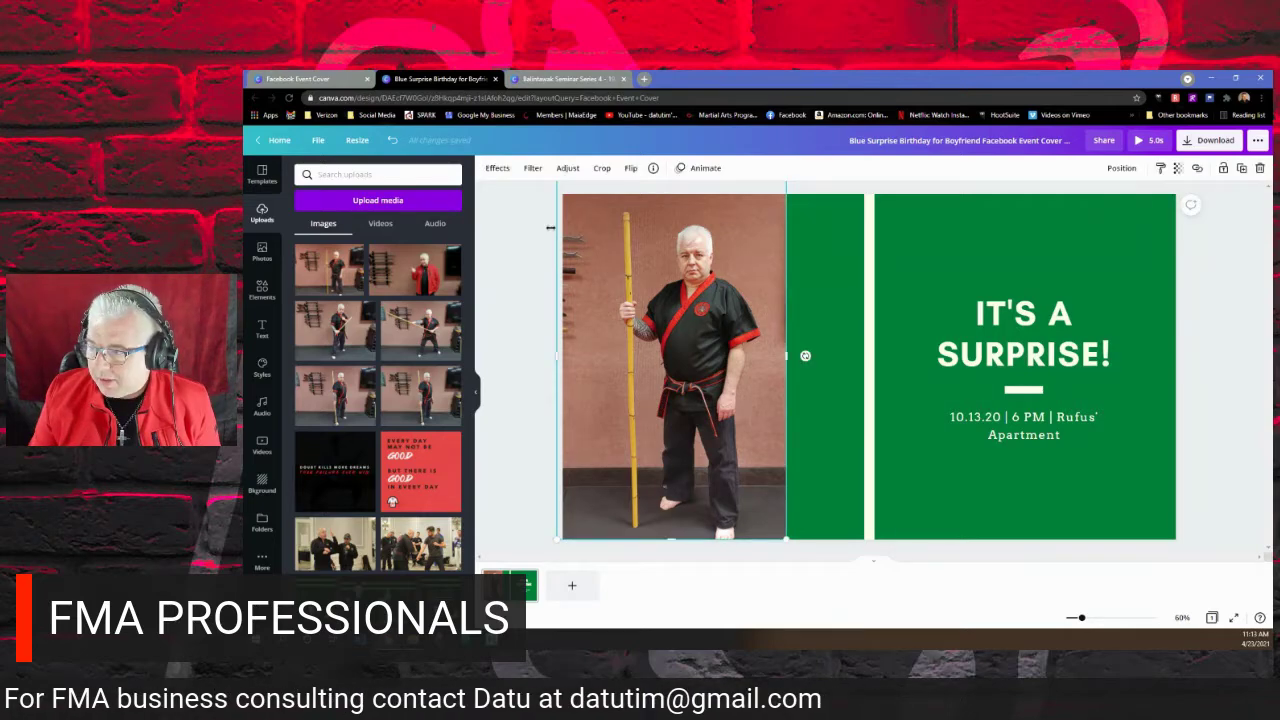
left_click(496, 168)
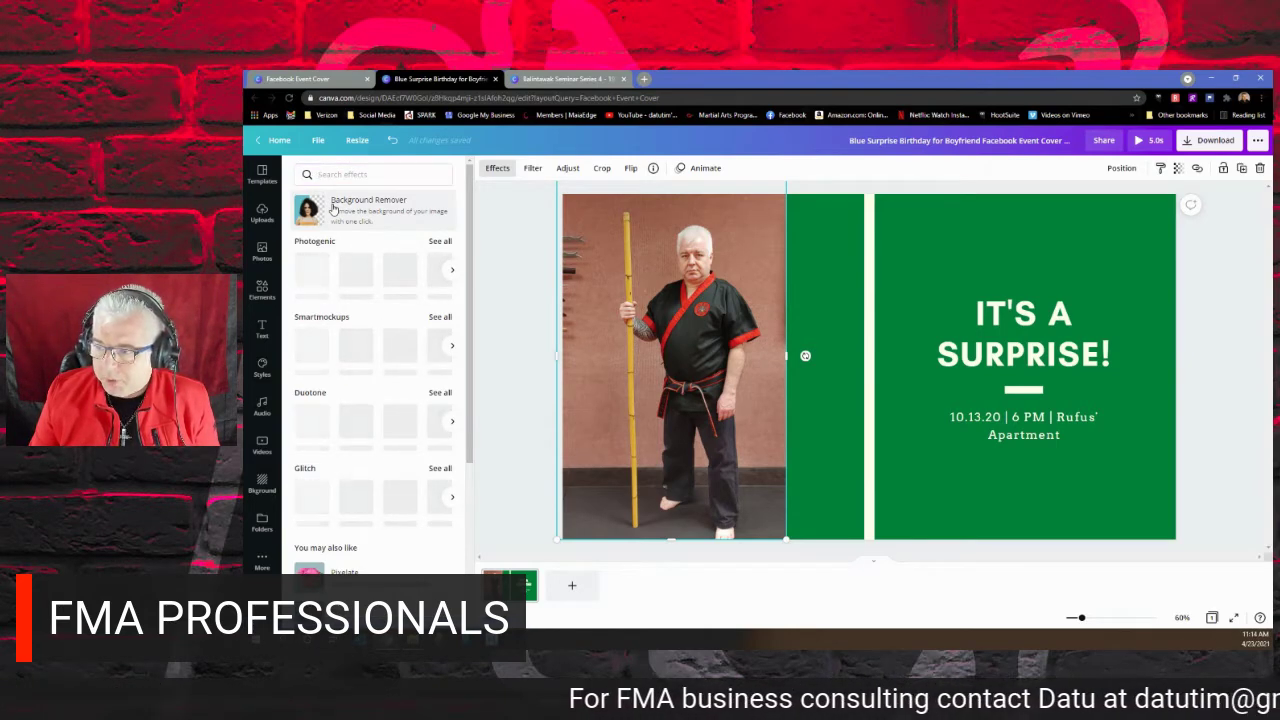
left_click(333, 207)
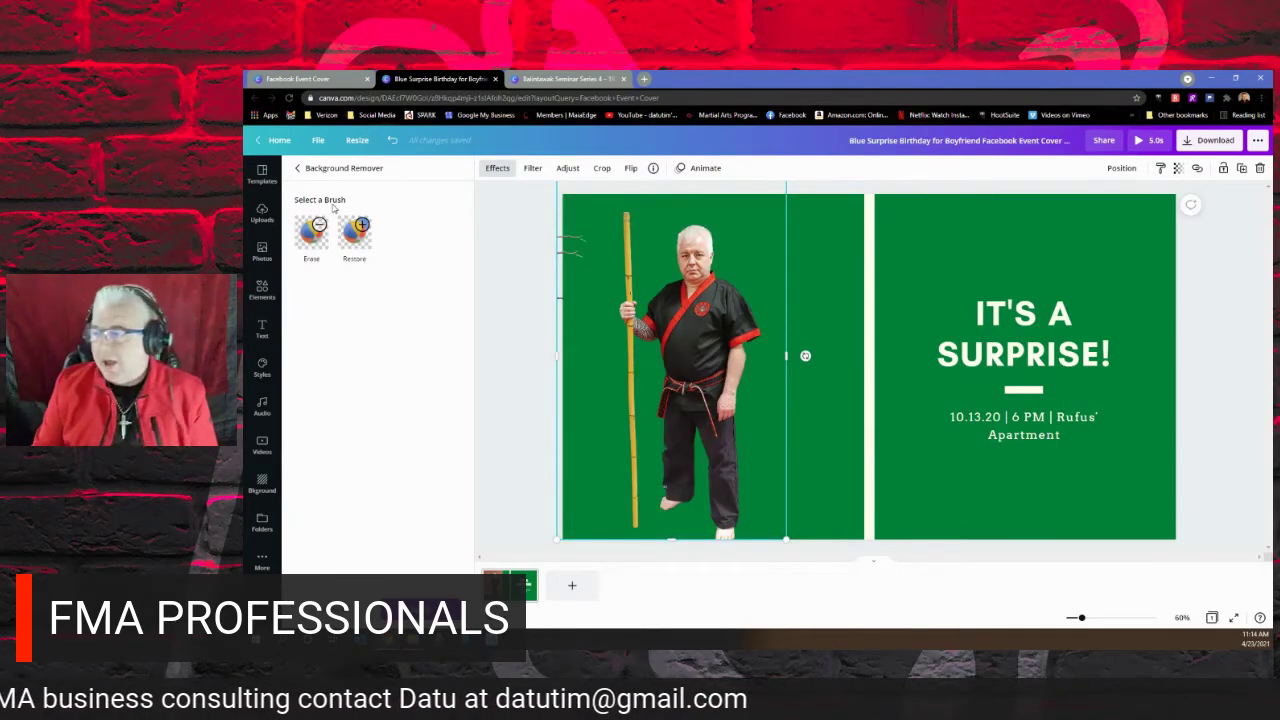
key("Escape")
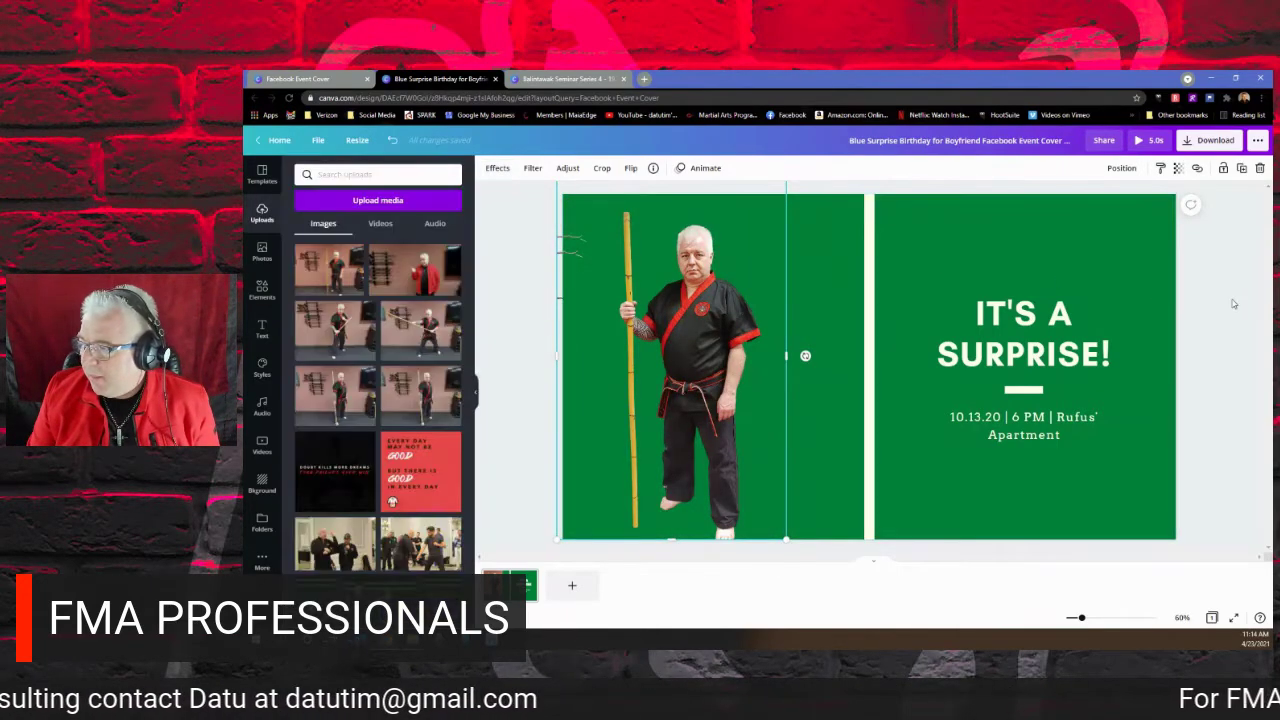
Reopen the Background Remover for the instructor photo and trim the photo's left side to the page edge.
left_click(838, 333)
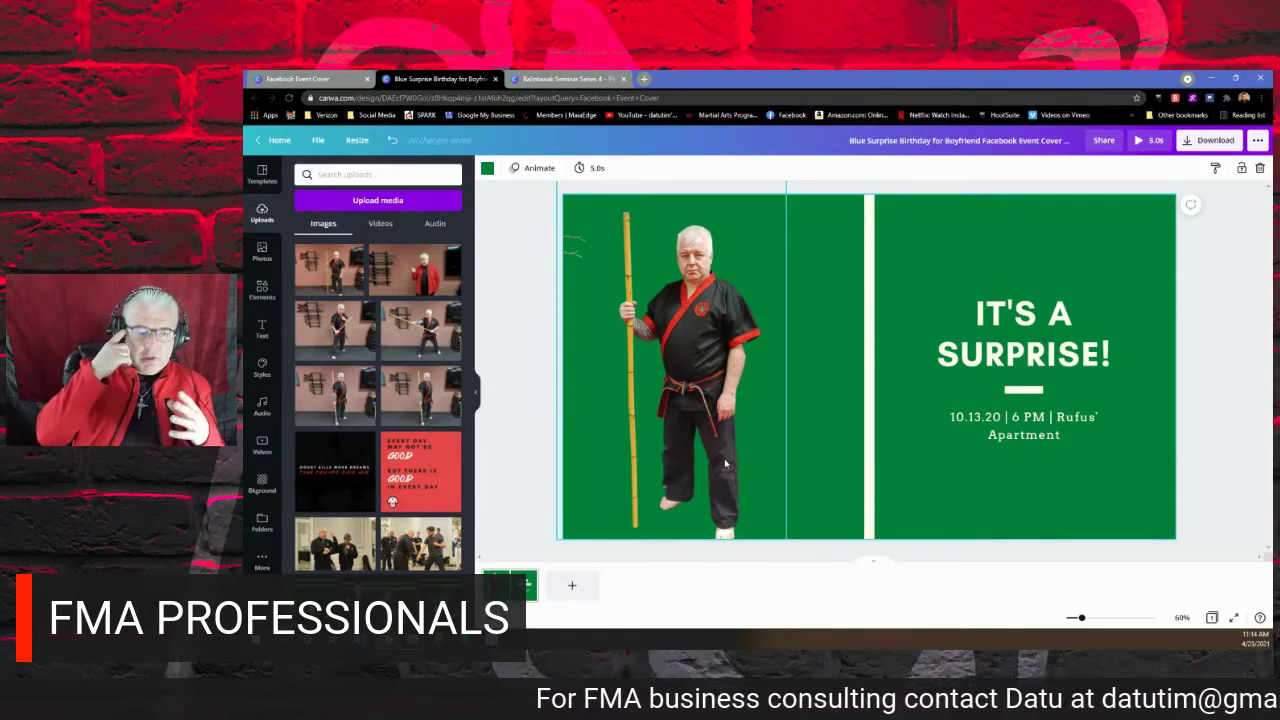
left_click(587, 257)
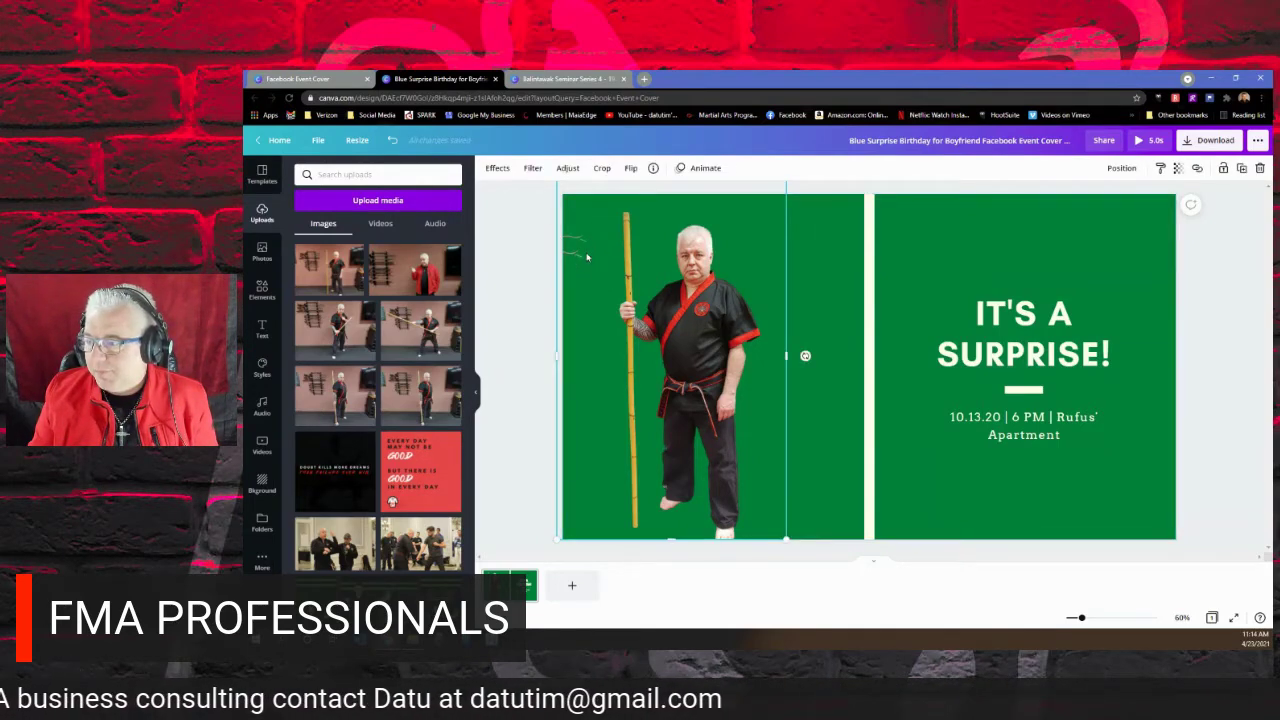
left_click(494, 172)
left_click(358, 213)
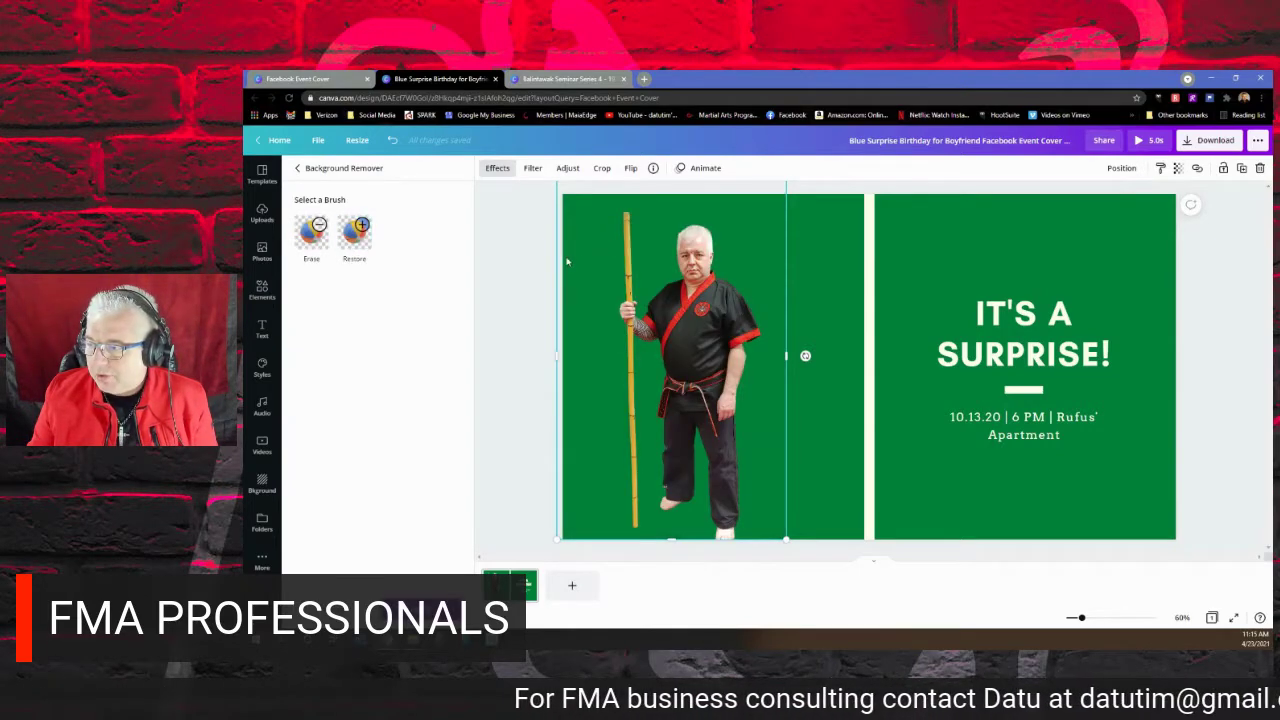
left_click_drag(530, 357, 563, 358)
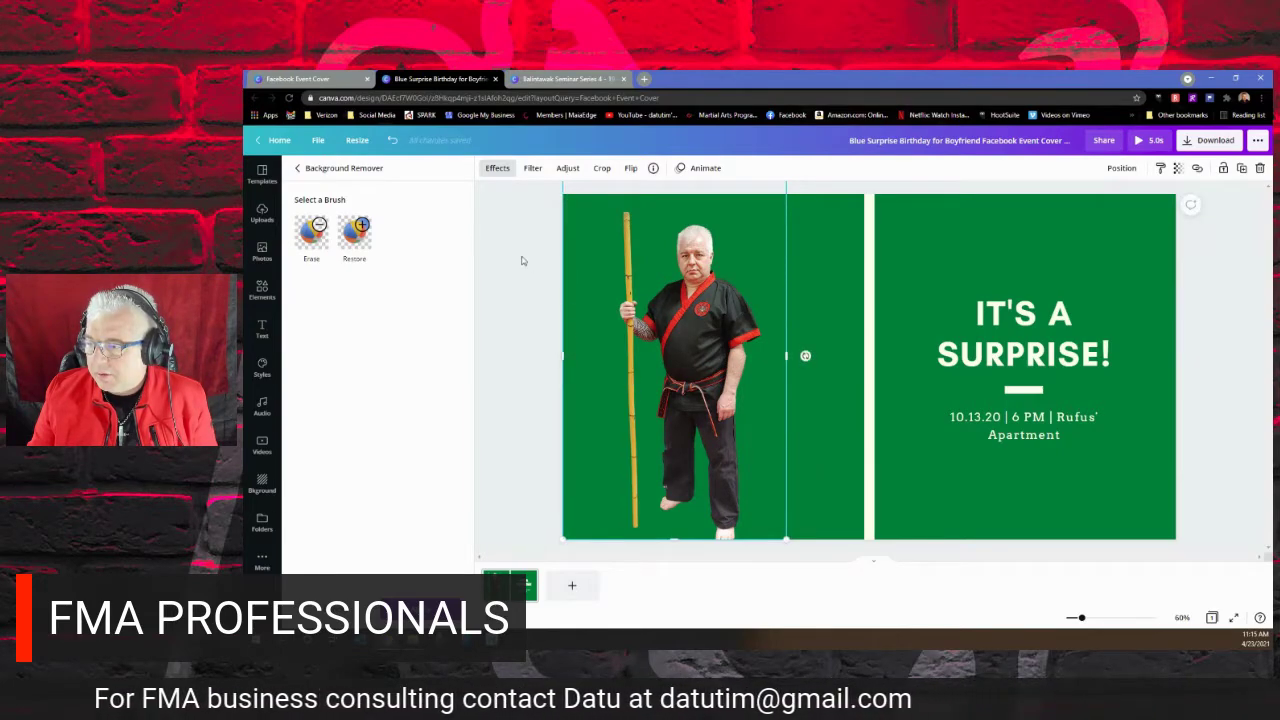
Try the Restore brush over the weapon-rack remnants beside the staff with the original image shown.
left_click(355, 233)
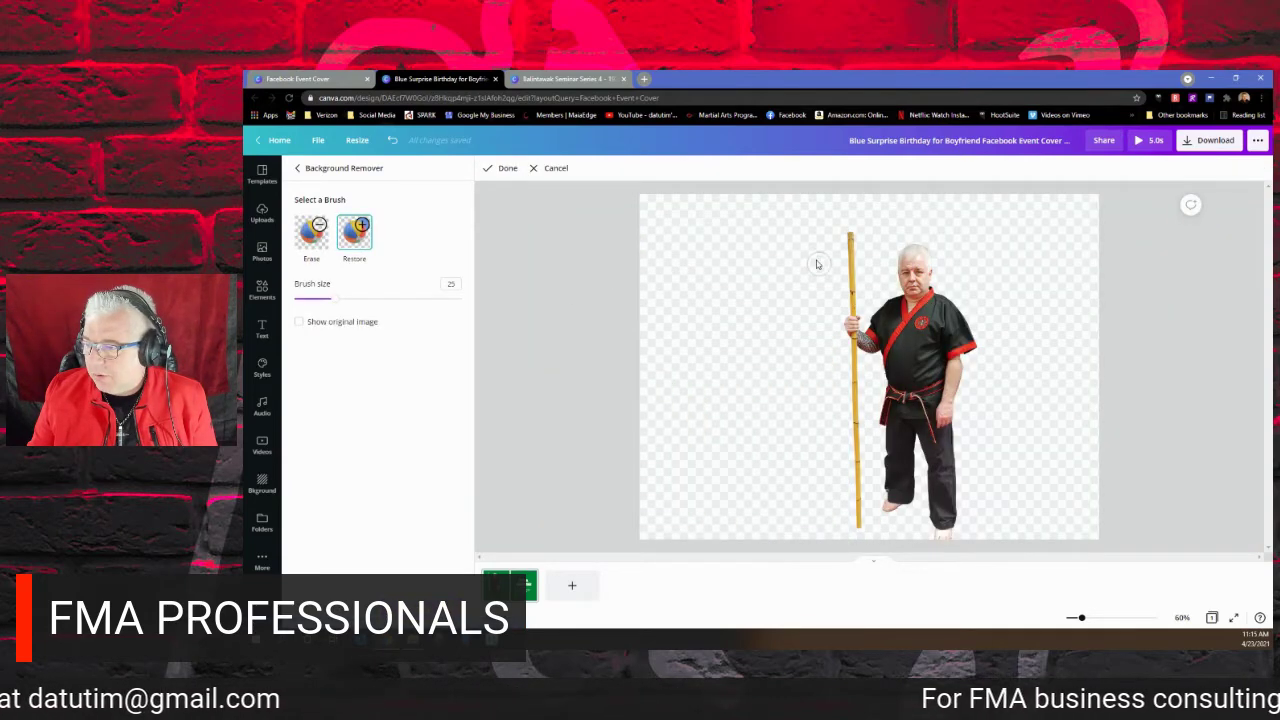
left_click(299, 325)
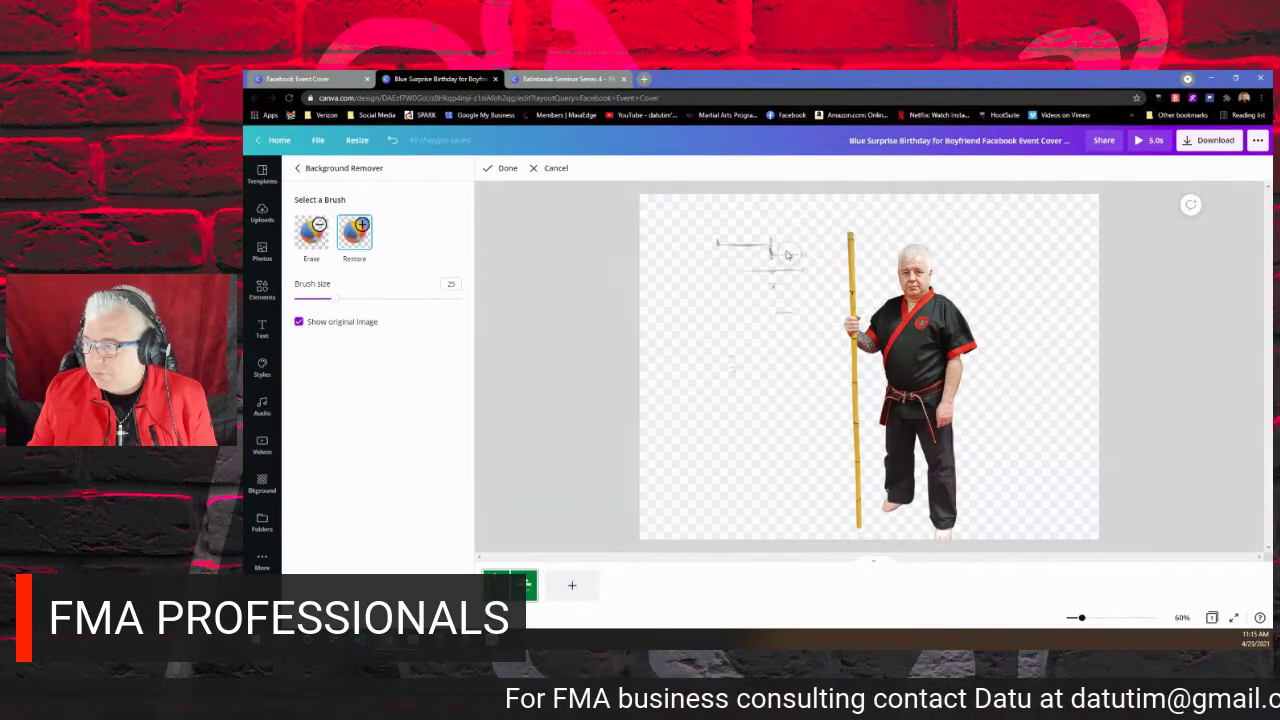
mouse_move(743, 253)
left_mouse_down()
mouse_move(801, 262)
mouse_move(770, 287)
mouse_move(799, 266)
mouse_move(784, 334)
mouse_move(778, 258)
mouse_move(773, 325)
mouse_move(736, 257)
mouse_move(724, 299)
mouse_move(722, 241)
mouse_move(709, 288)
mouse_move(725, 243)
mouse_move(810, 261)
mouse_move(791, 340)
mouse_move(782, 299)
mouse_move(757, 328)
mouse_move(747, 385)
mouse_move(731, 358)
left_mouse_up()
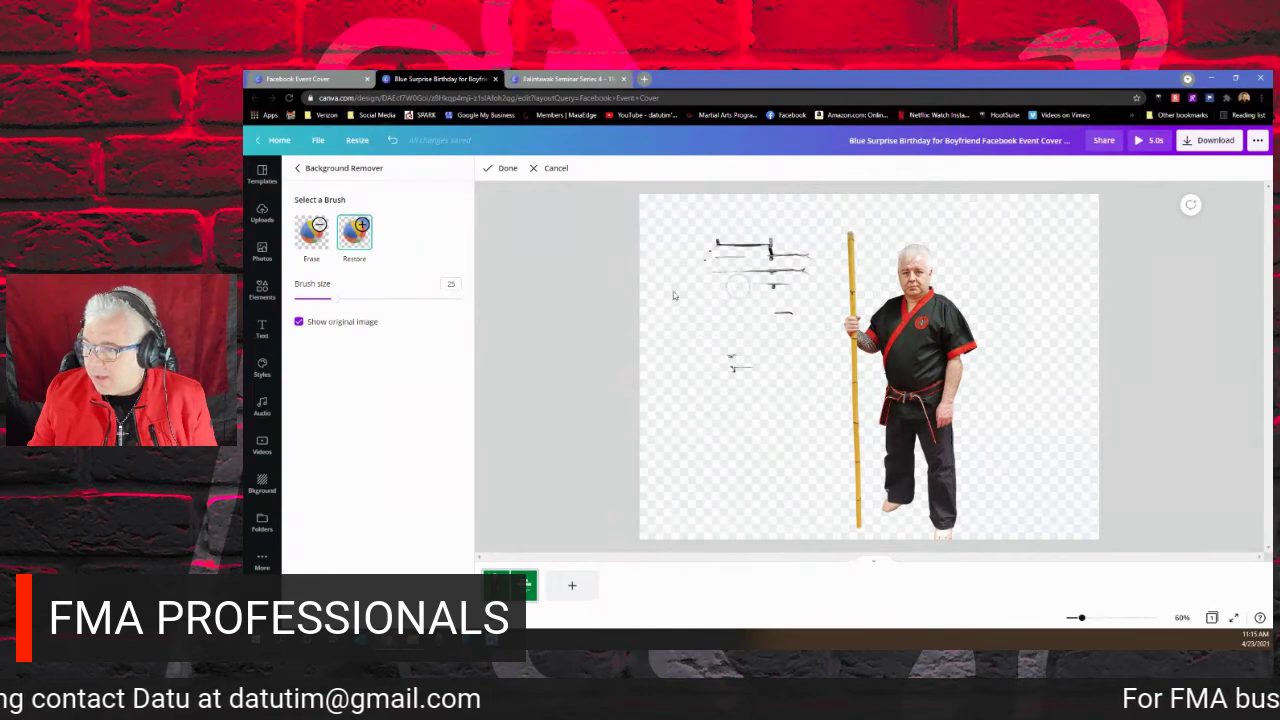
Erase the leftover weapon-rack marks beside the staff with the size 25 Erase brush, hide the original image and apply the cleanup.
left_click(315, 240)
mouse_move(700, 251)
left_mouse_down()
mouse_move(782, 247)
mouse_move(763, 280)
mouse_move(782, 236)
mouse_move(798, 290)
mouse_move(790, 240)
mouse_move(780, 320)
mouse_move(796, 309)
mouse_move(739, 352)
left_mouse_up()
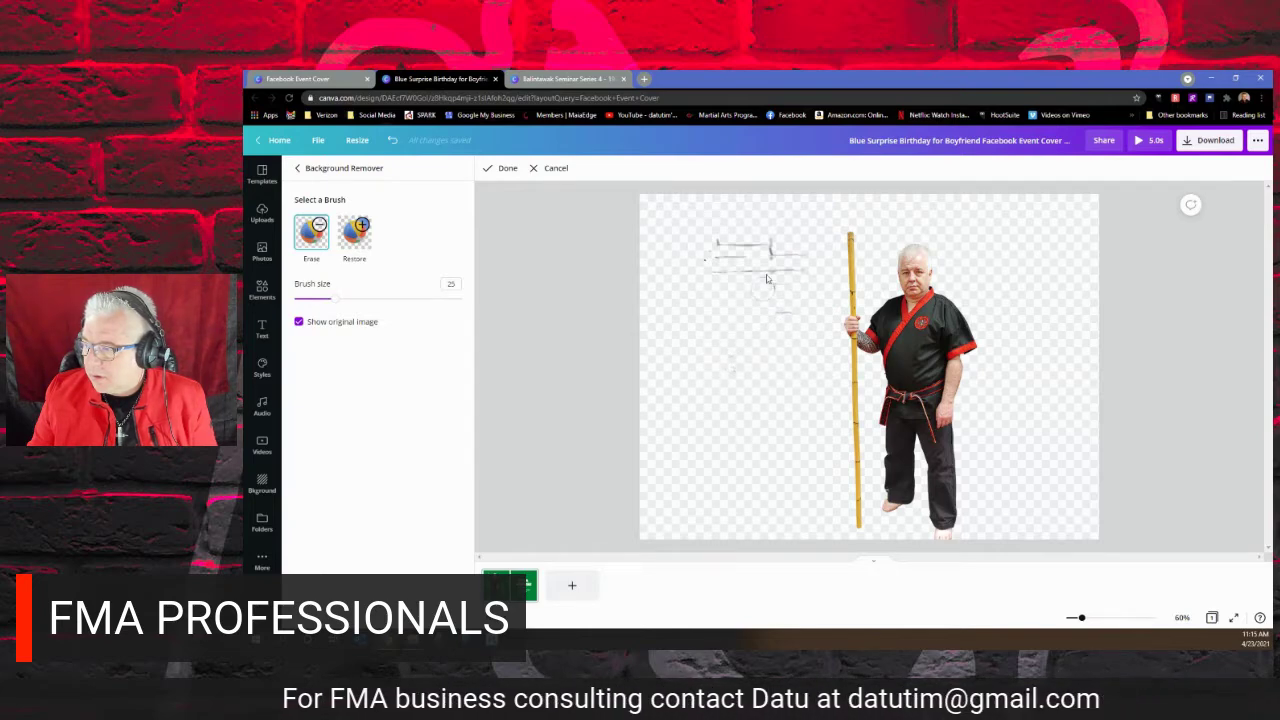
mouse_move(757, 248)
left_mouse_down()
mouse_move(716, 254)
mouse_move(797, 262)
left_mouse_up()
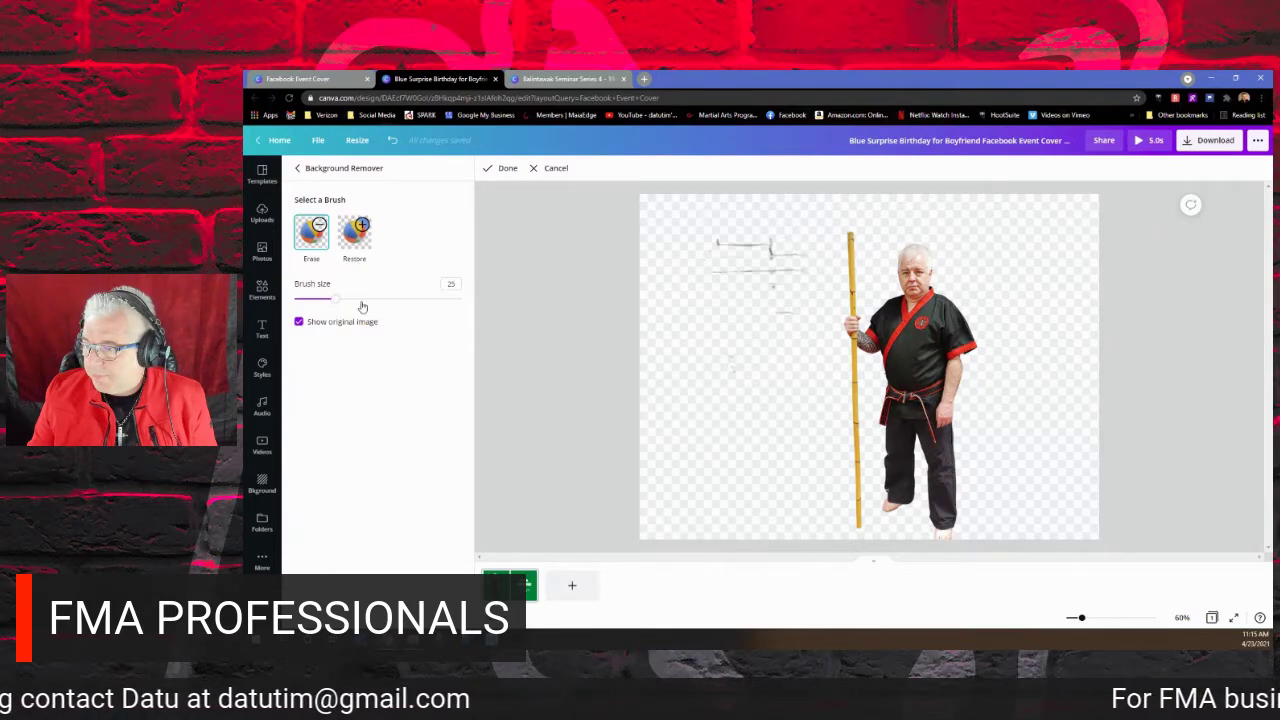
left_click(299, 322)
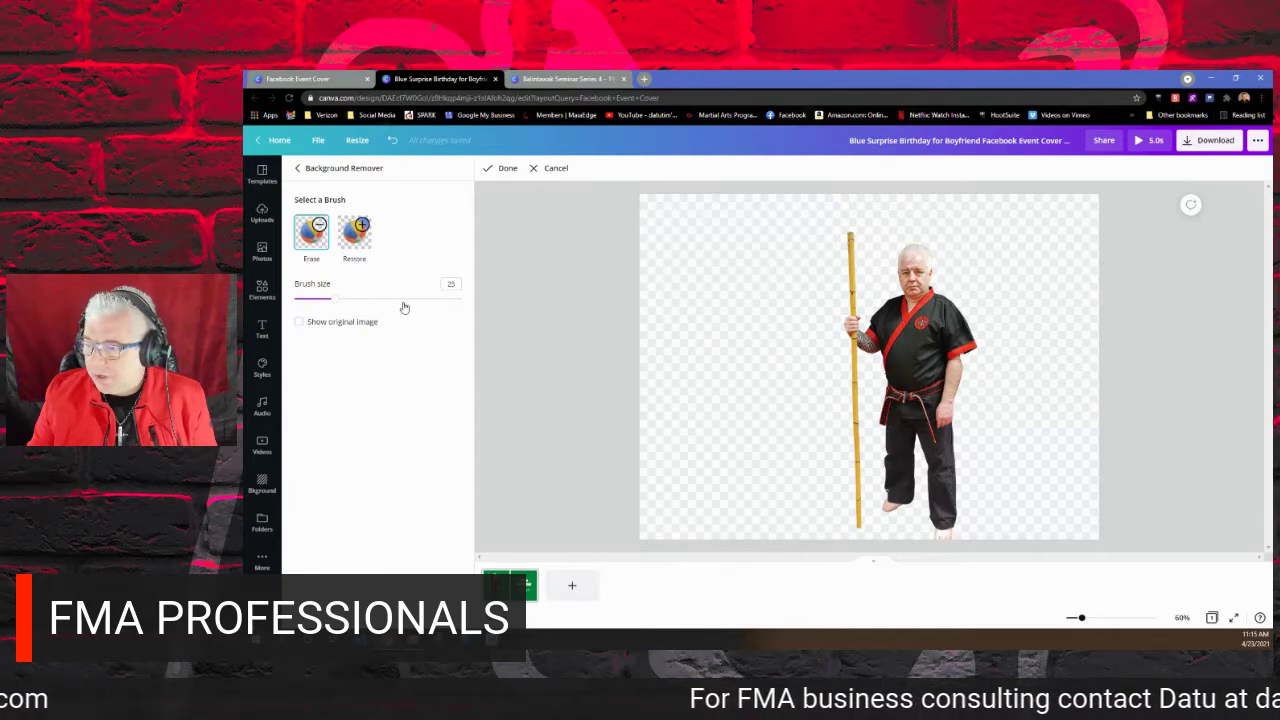
left_click(502, 168)
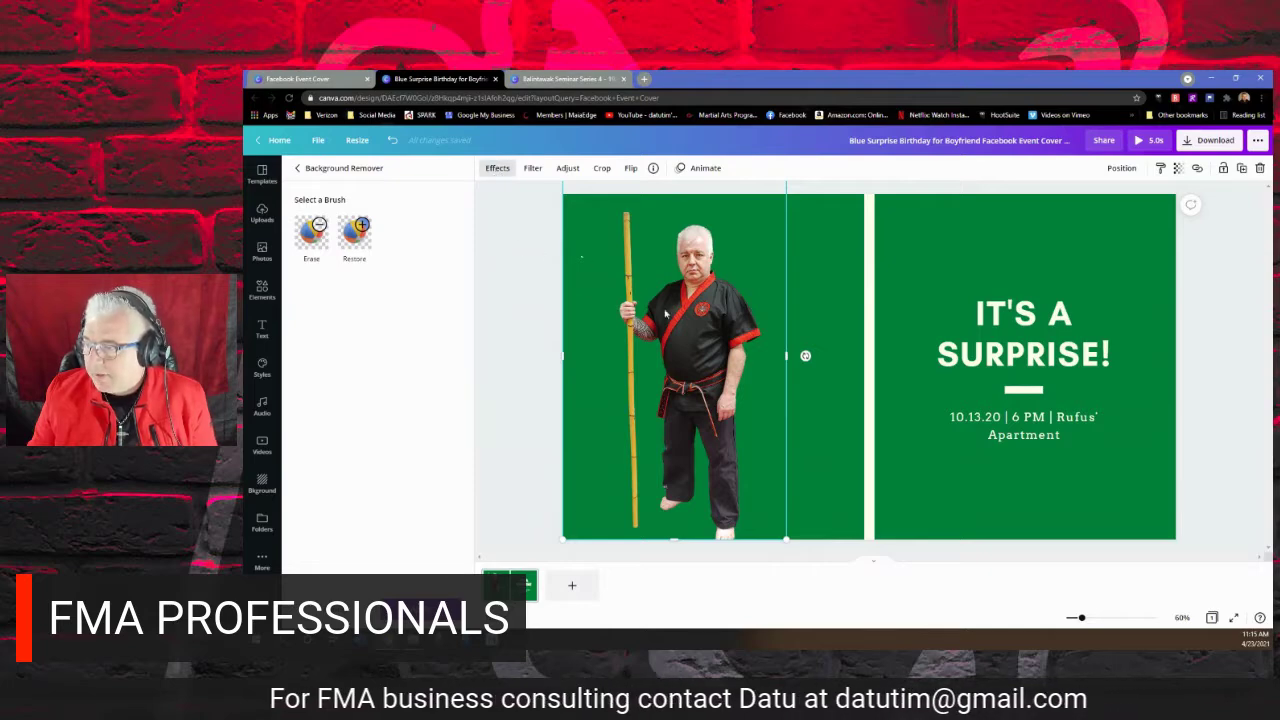
Enlarge the instructor cutout to about 857 × 1,405 and move it lower and further right within the left green panel.
left_click_drag(668, 344, 702, 385)
left_click_drag(595, 222, 543, 150)
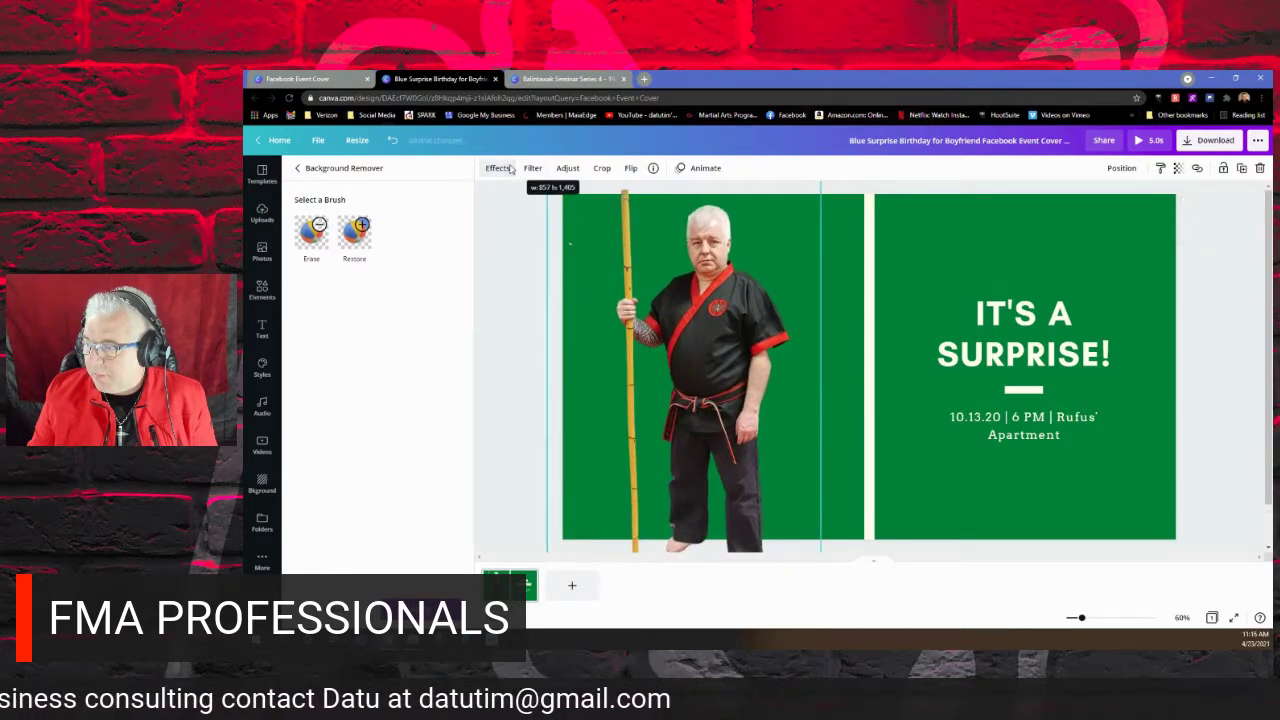
left_click_drag(693, 330, 722, 360)
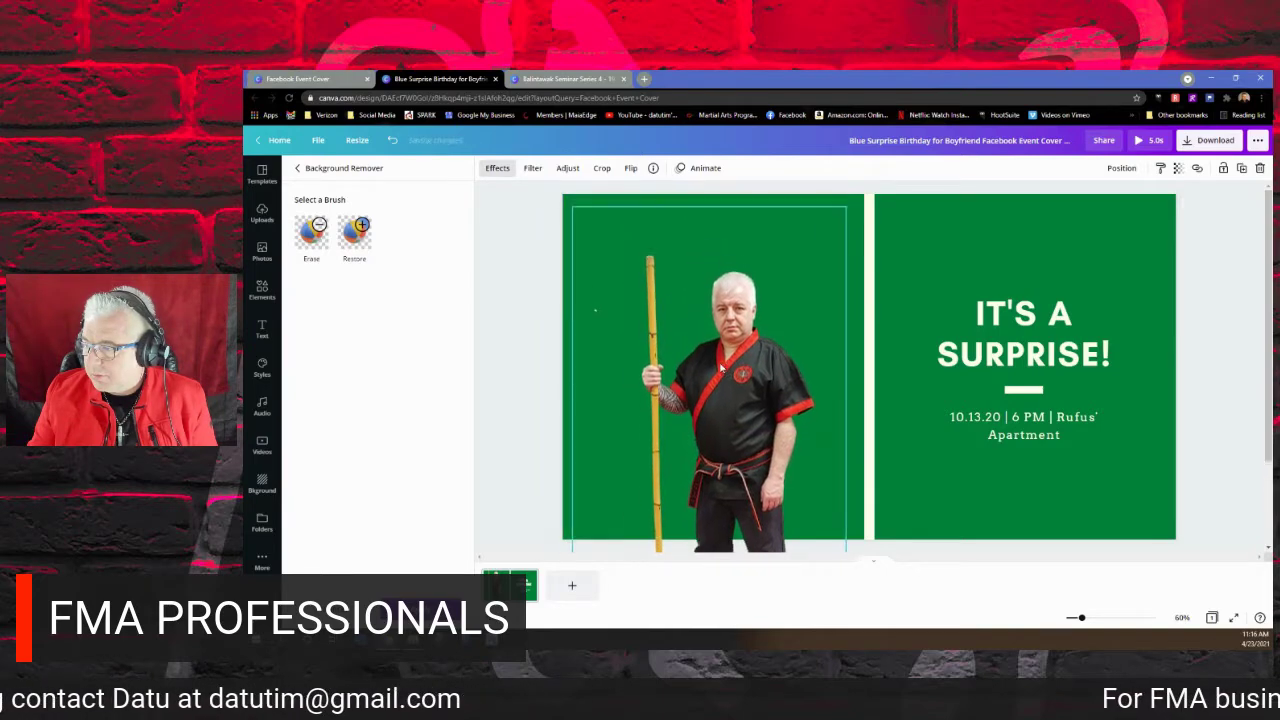
Enlarge the instructor cutout until the bamboo staff spans nearly the full height of the left green panel.
left_click_drag(560, 197, 509, 165)
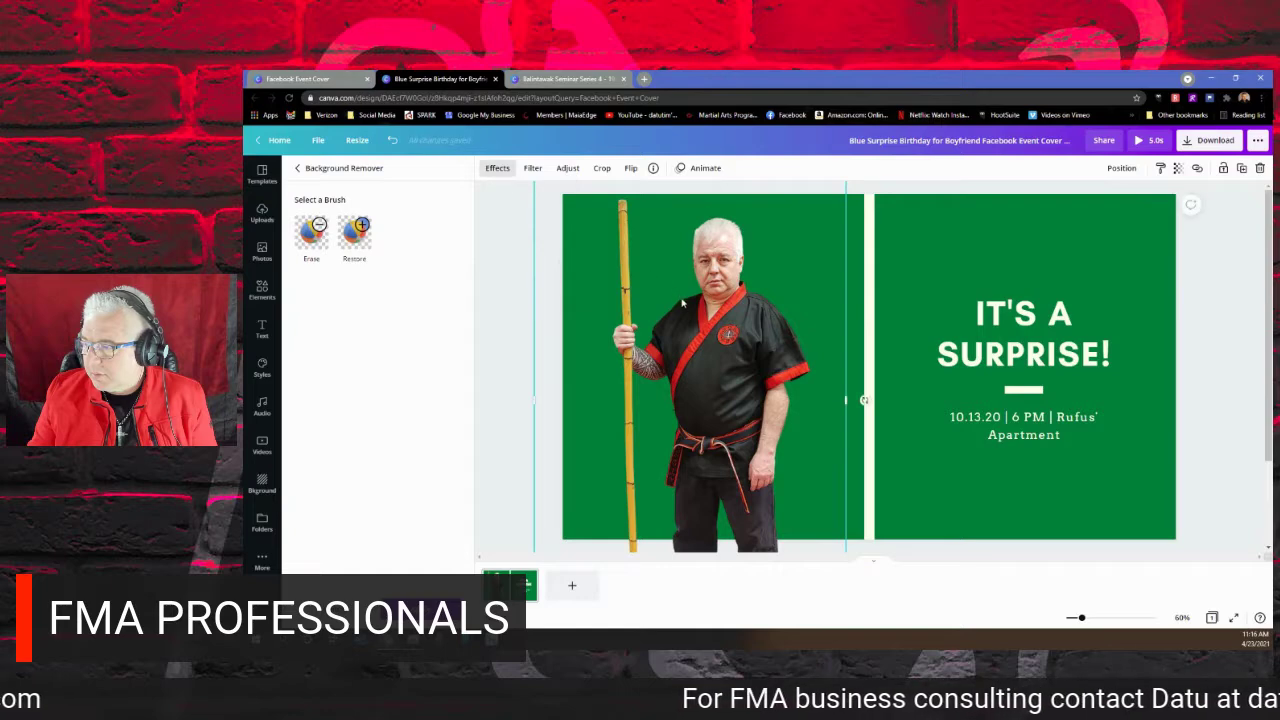
left_click(516, 319)
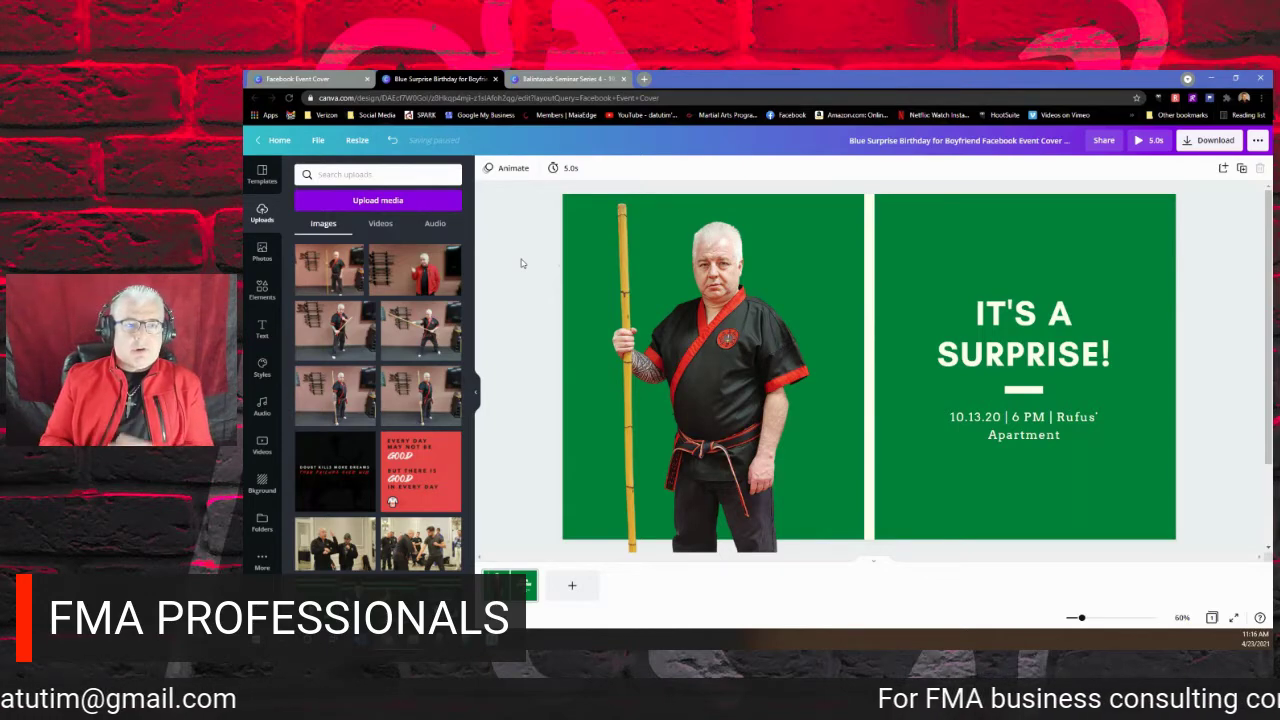
Replace the words "IT'S A" in the right panel's heading with "SIBAT SEMINAR".
left_click(1050, 318)
double_click(1050, 318)
left_click(1050, 318)
triple_click(1050, 318)
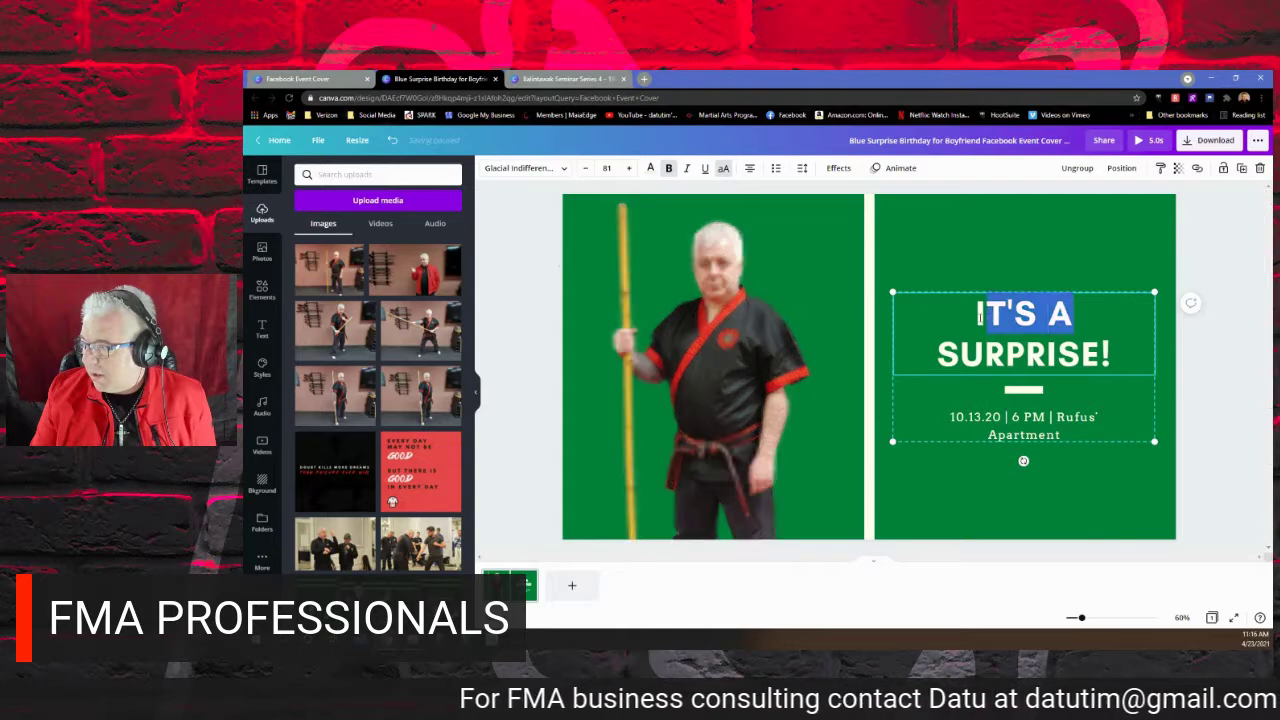
left_click(1050, 318)
left_click_drag(1074, 316, 975, 316)
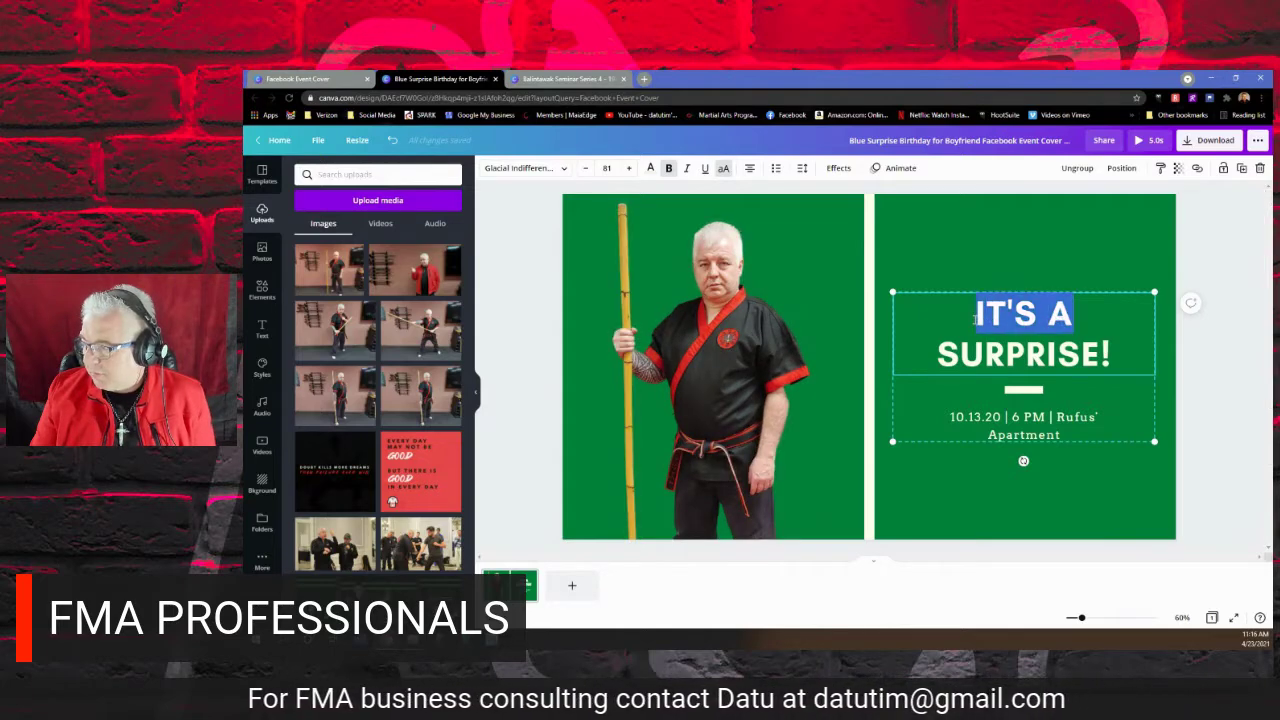
type("SIBA")
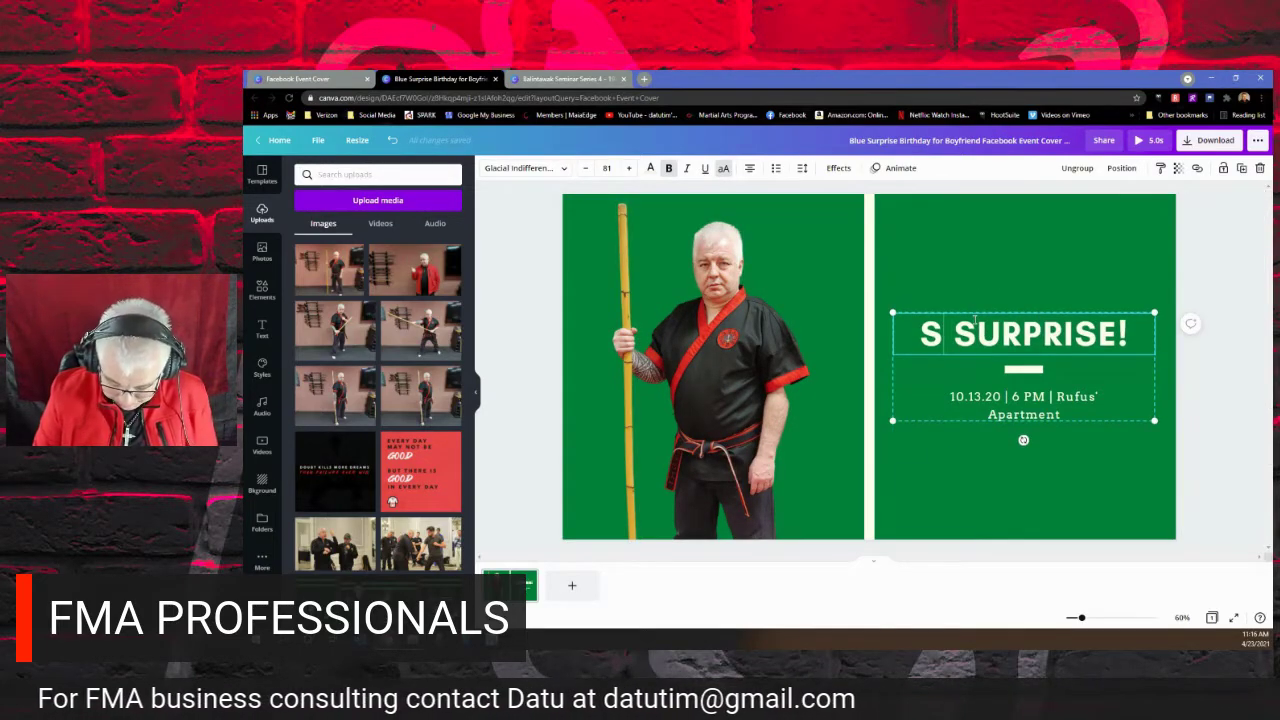
type("T SEMI")
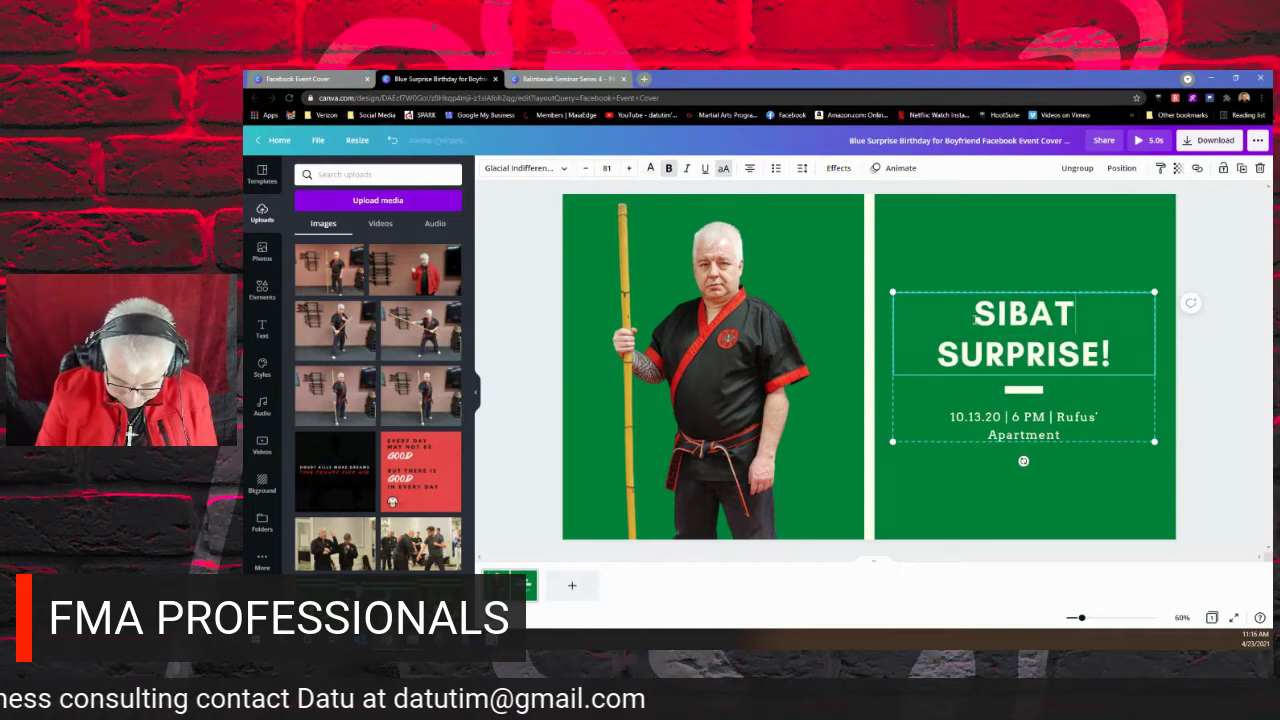
type("NAR")
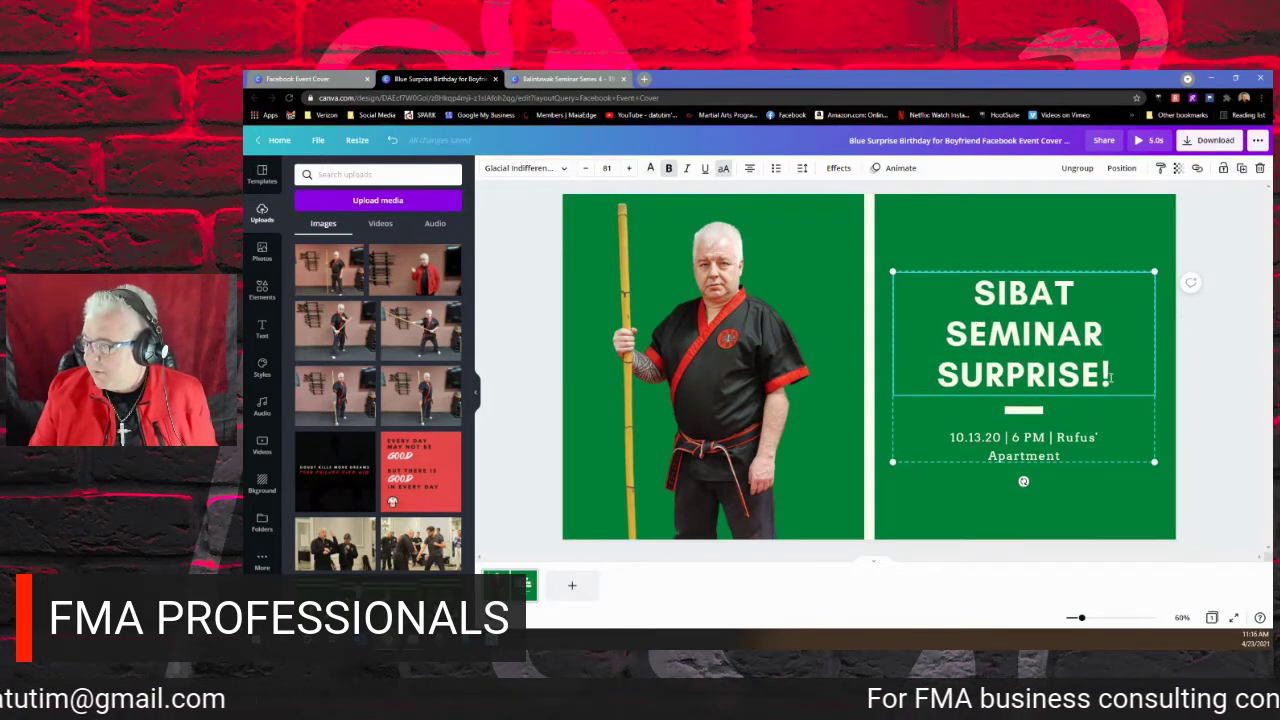
Replace "SURPRISE!" in the heading with "W/" followed by the instructor's title and name.
left_click_drag(1114, 378, 940, 383)
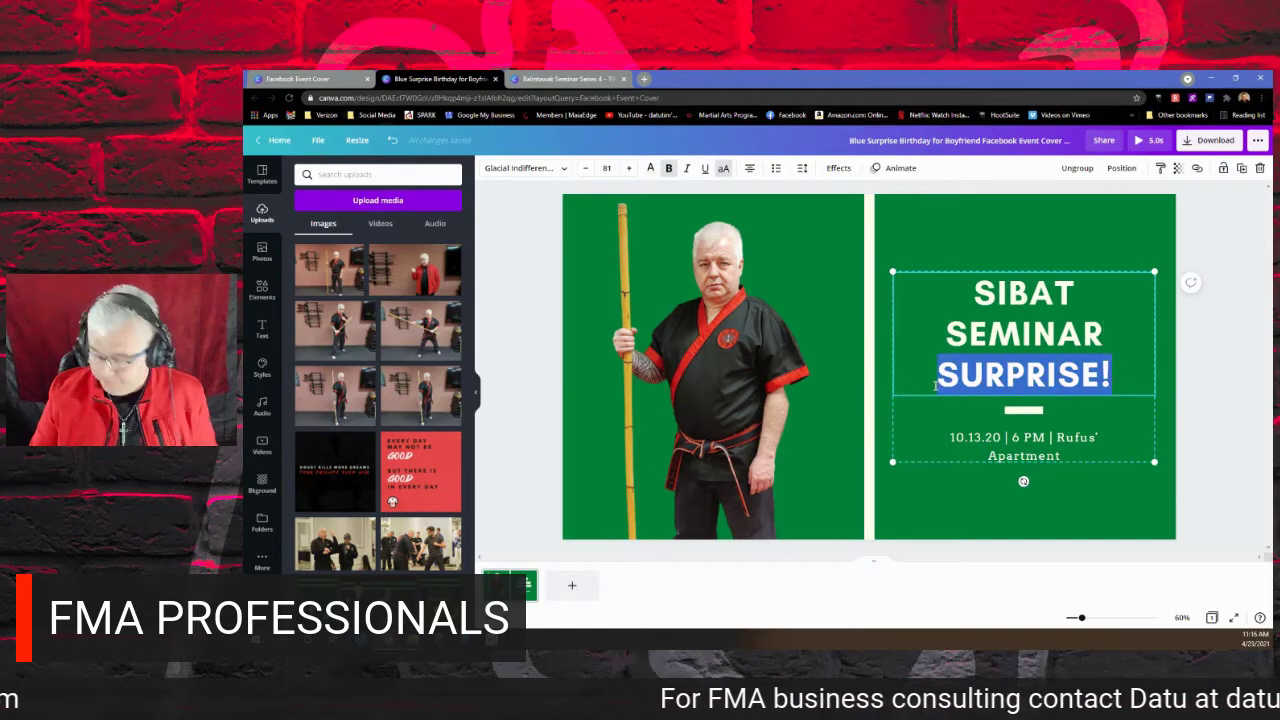
type("W")
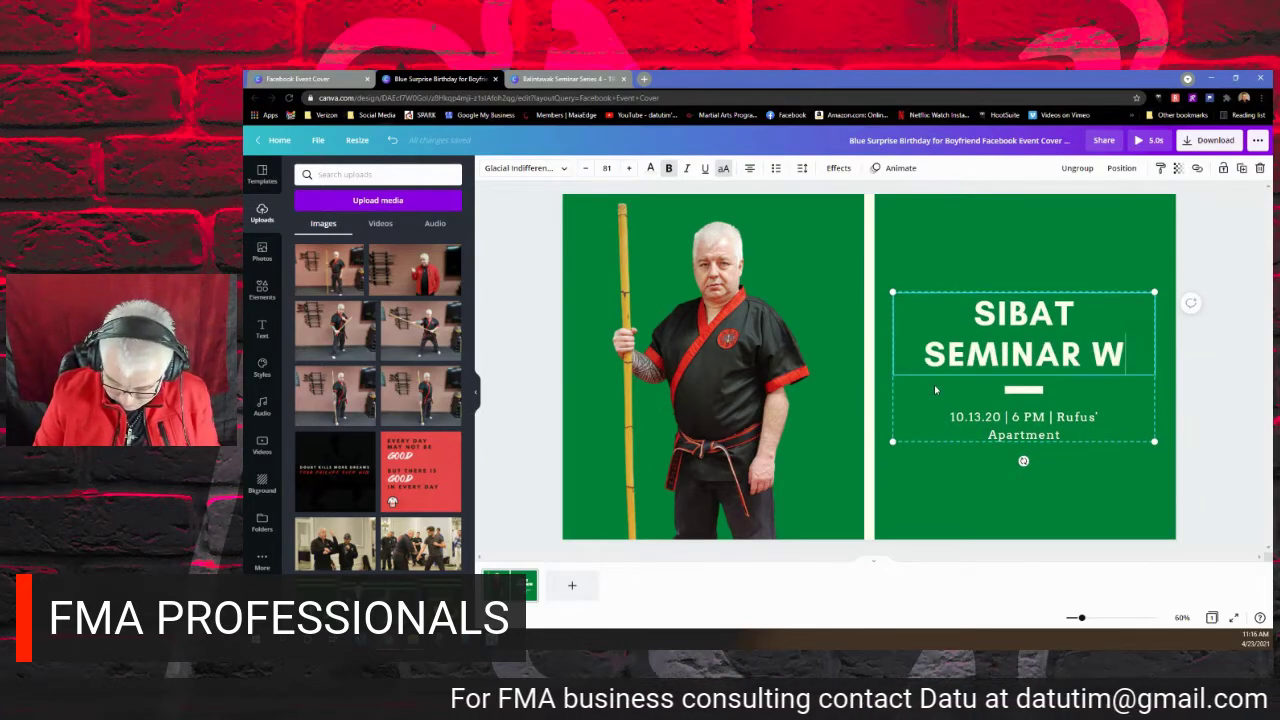
type("/ D")
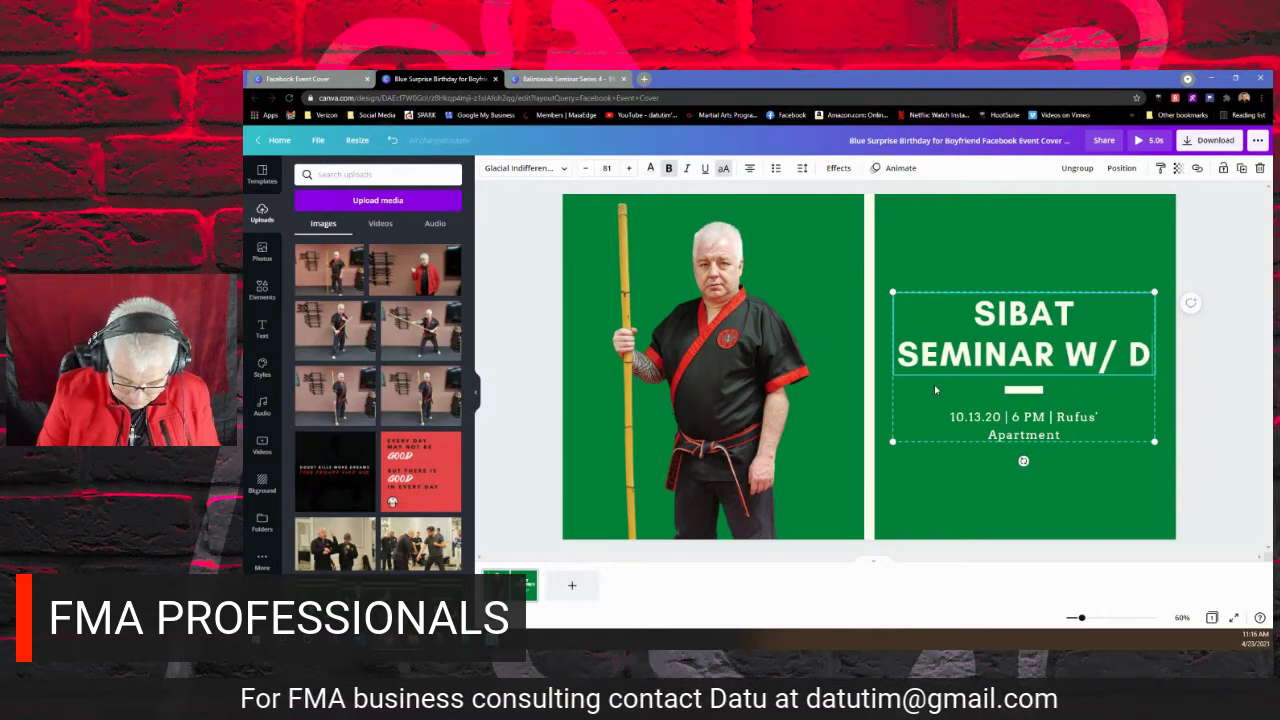
type("ATU TIM")
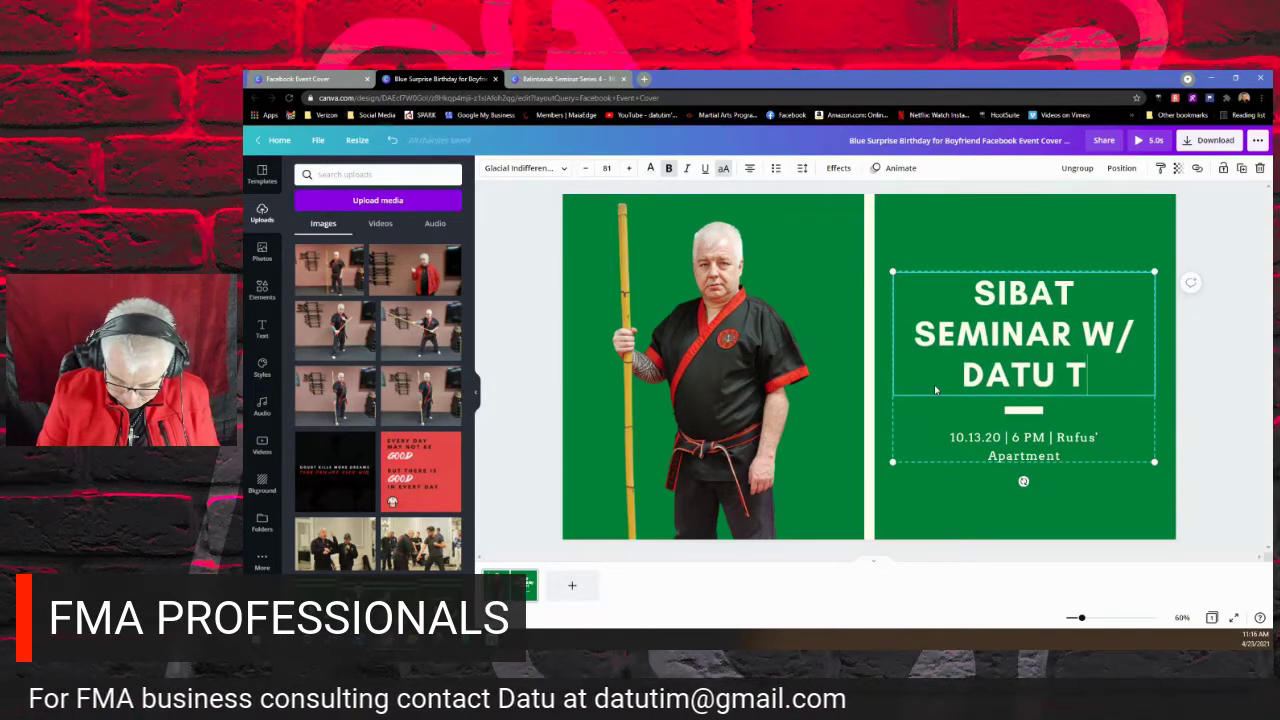
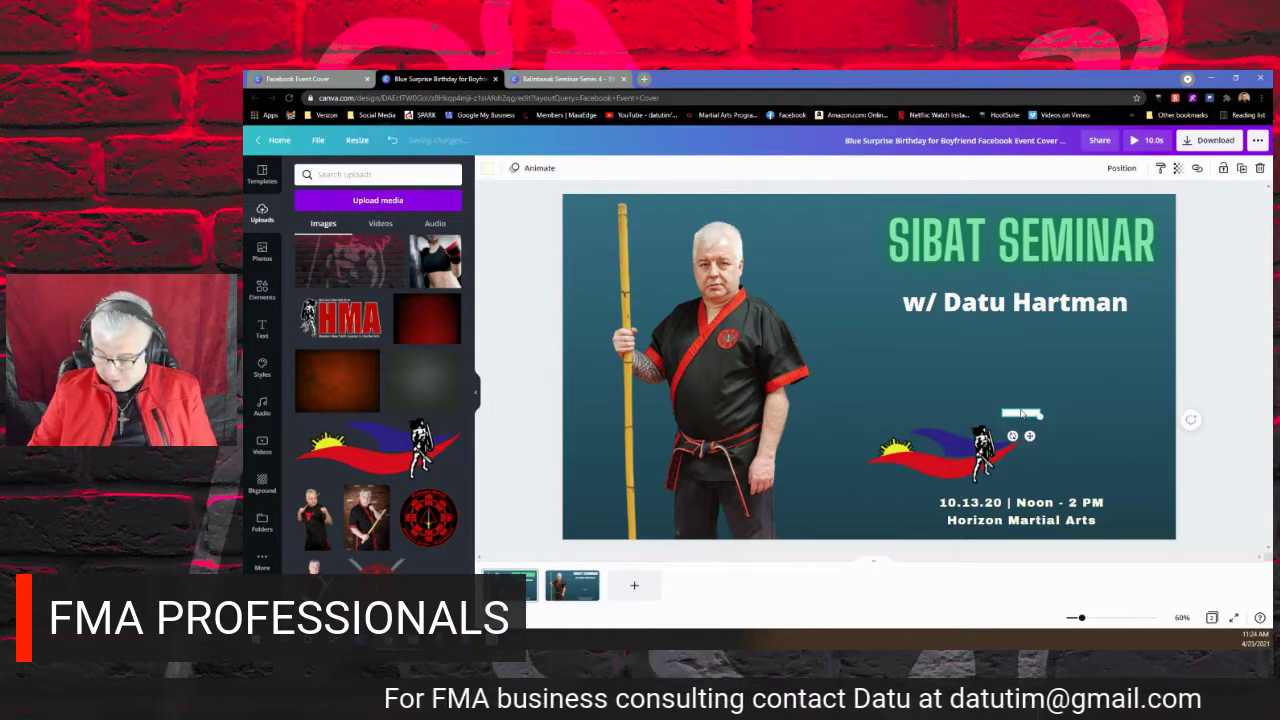
Remove the small divider bar and enlarge the sun-and-warrior logo to fill the space between the instructor line and the date.
left_click_drag(1000, 455, 1126, 452)
left_click_drag(927, 375, 886, 384)
left_click_drag(1032, 432, 1041, 425)
left_click(1229, 380)
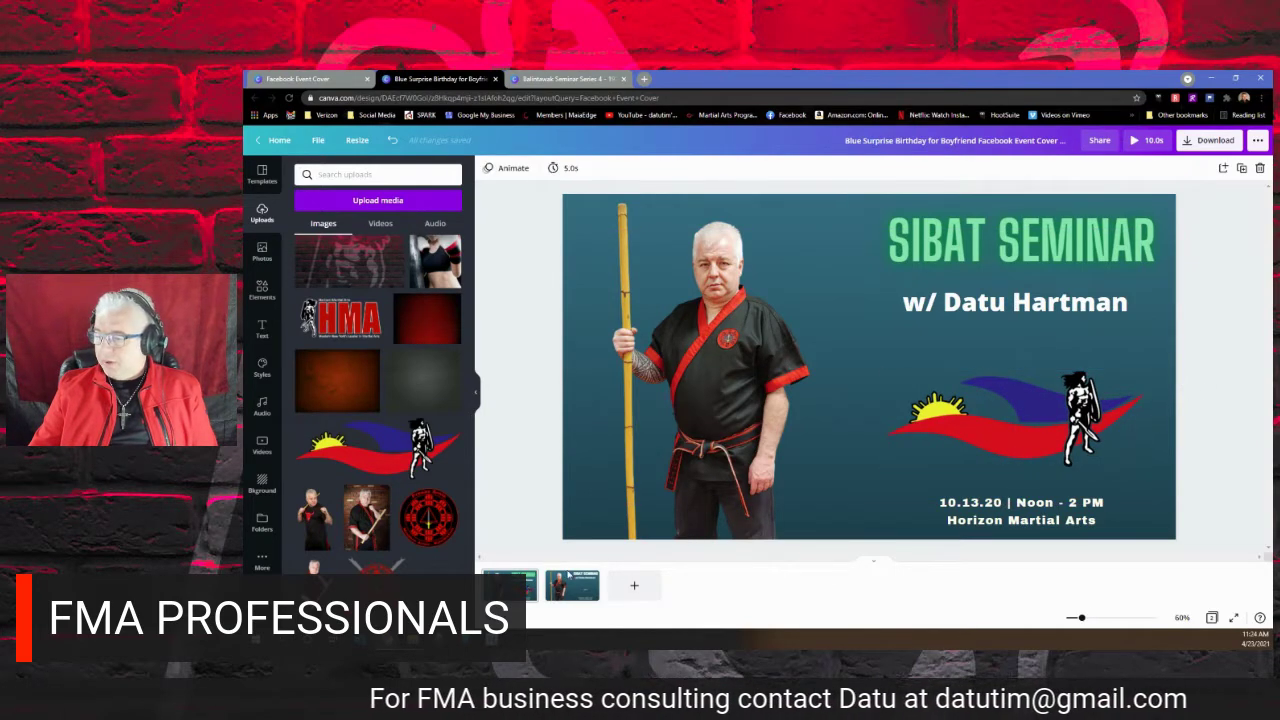
Compare the page 1 and page 2 versions of the event cover.
left_click(566, 588)
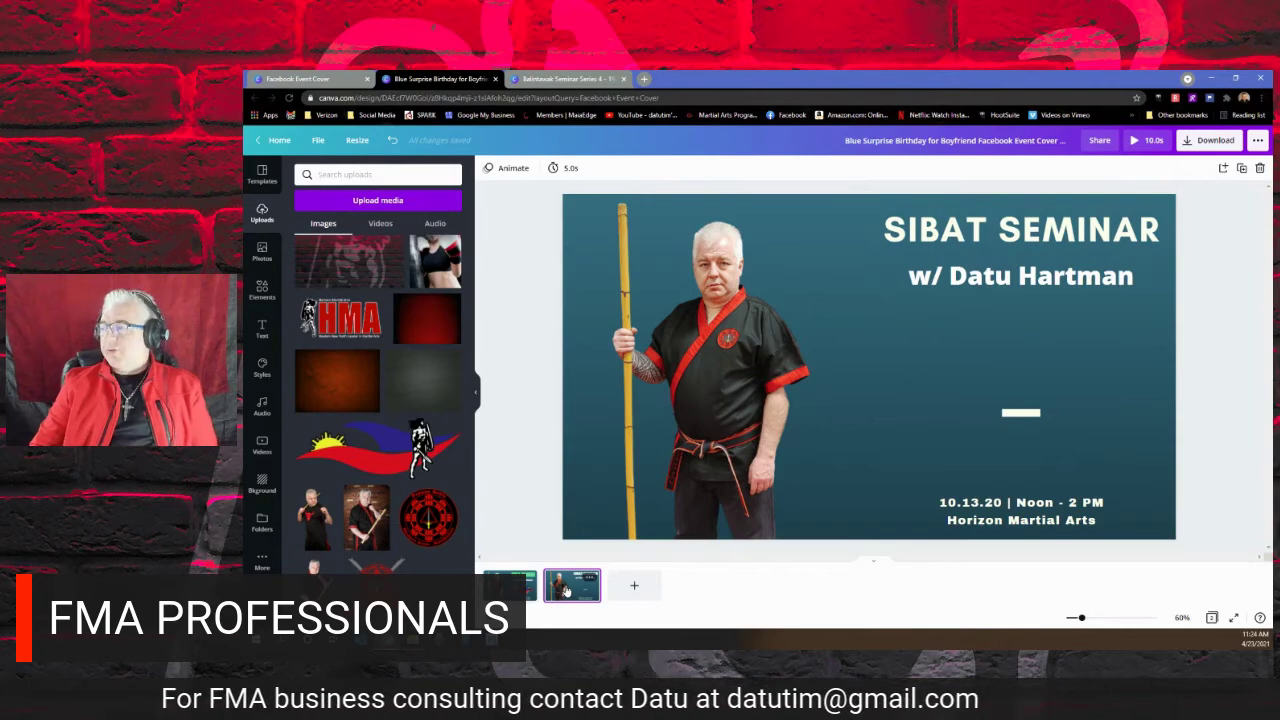
left_click(510, 586)
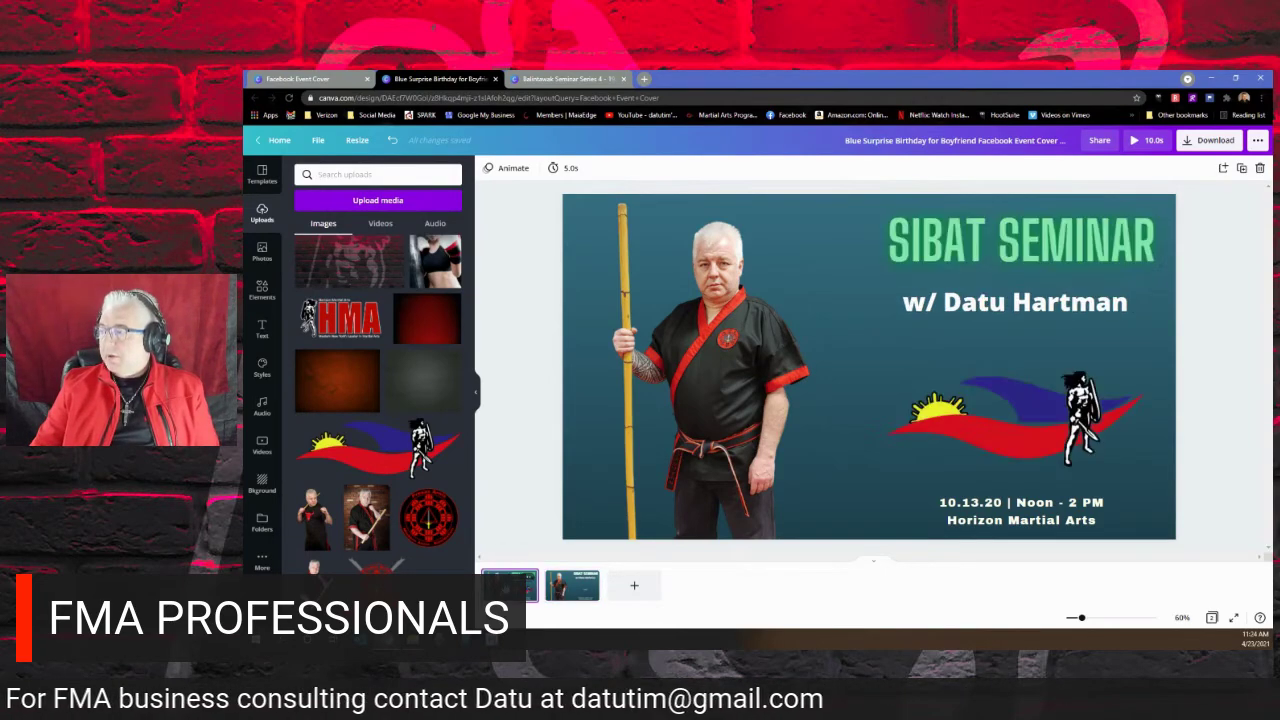
left_click(572, 589)
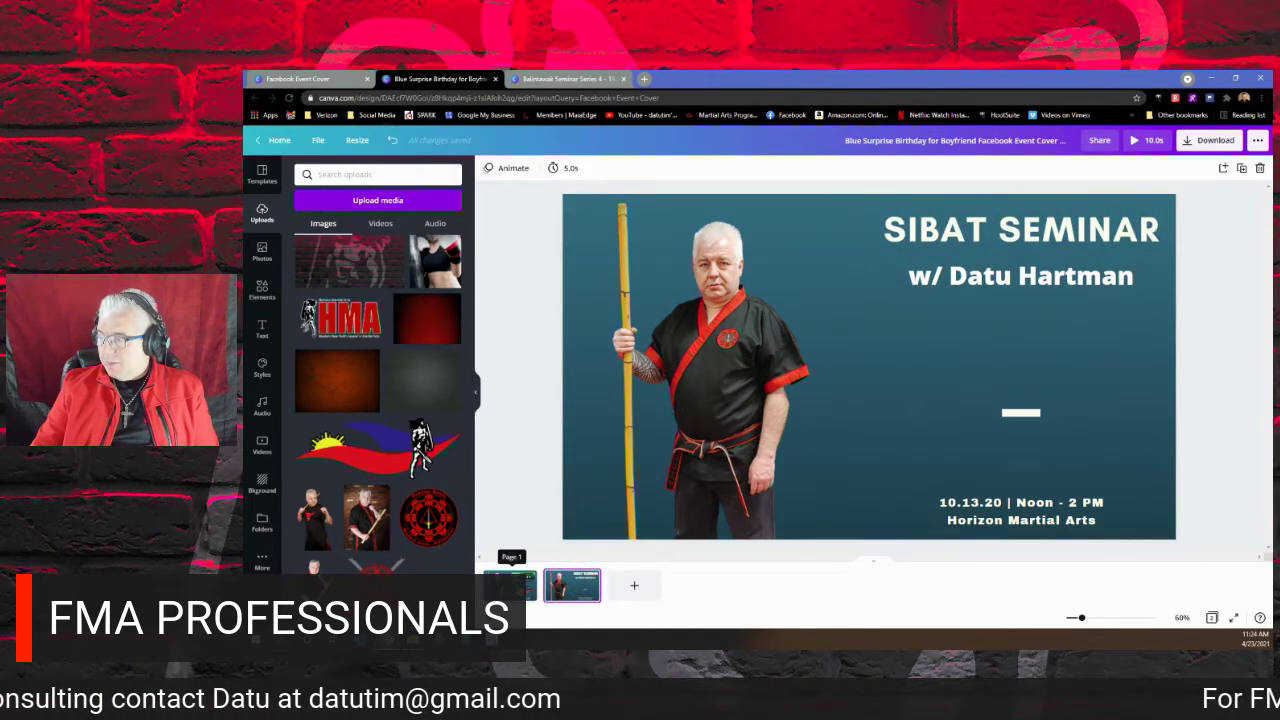
left_click(510, 586)
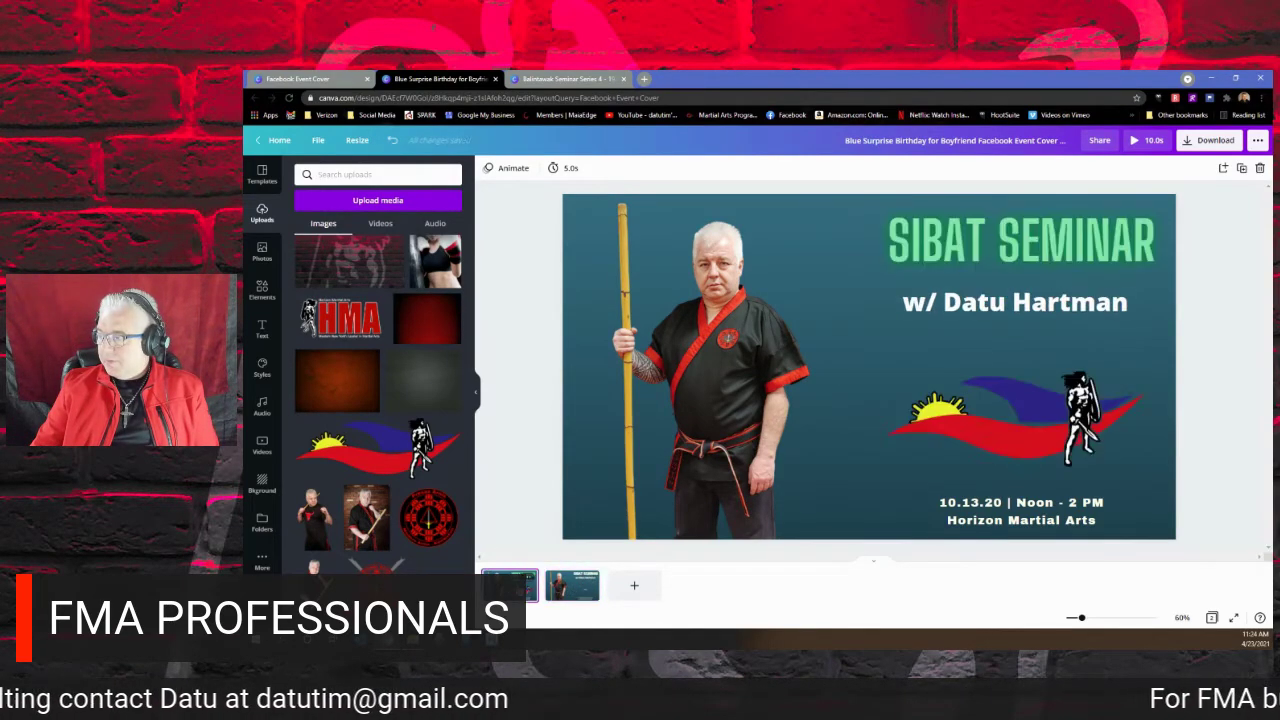
Add the uploaded red brick-wall image to page 2, enlarge it over the whole page and place it behind the instructor and text.
left_click(585, 594)
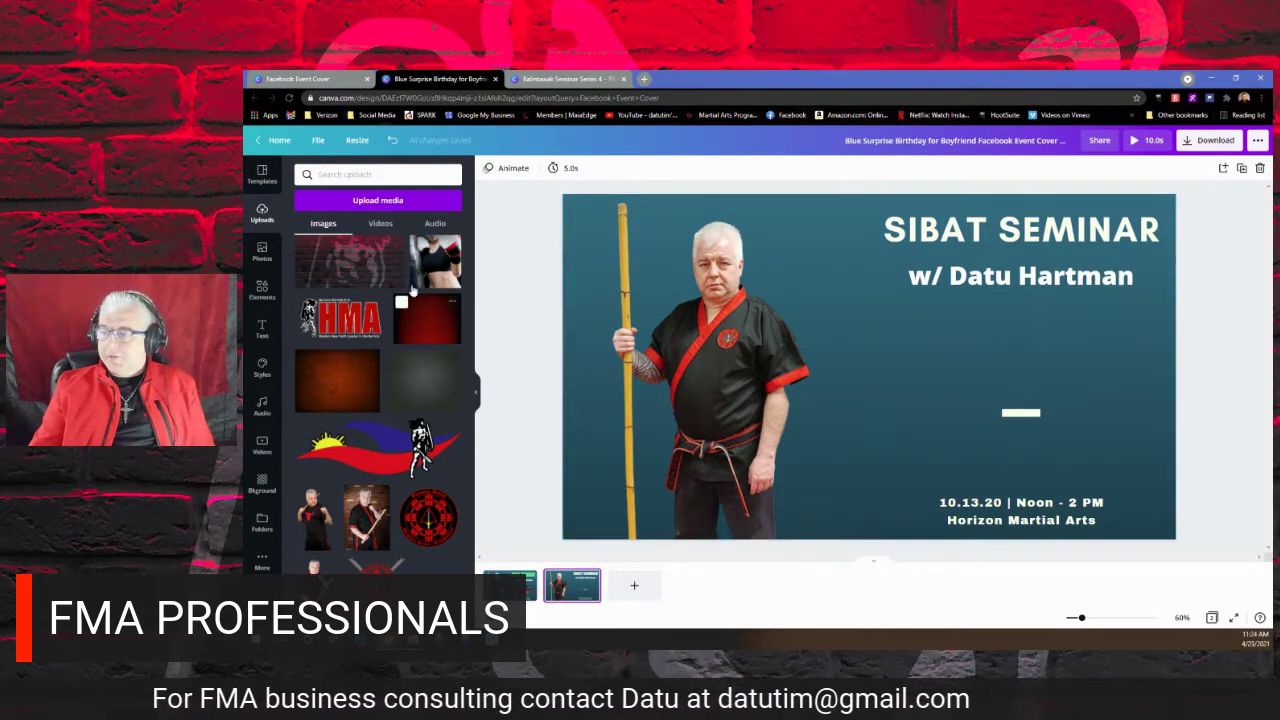
left_click(666, 233)
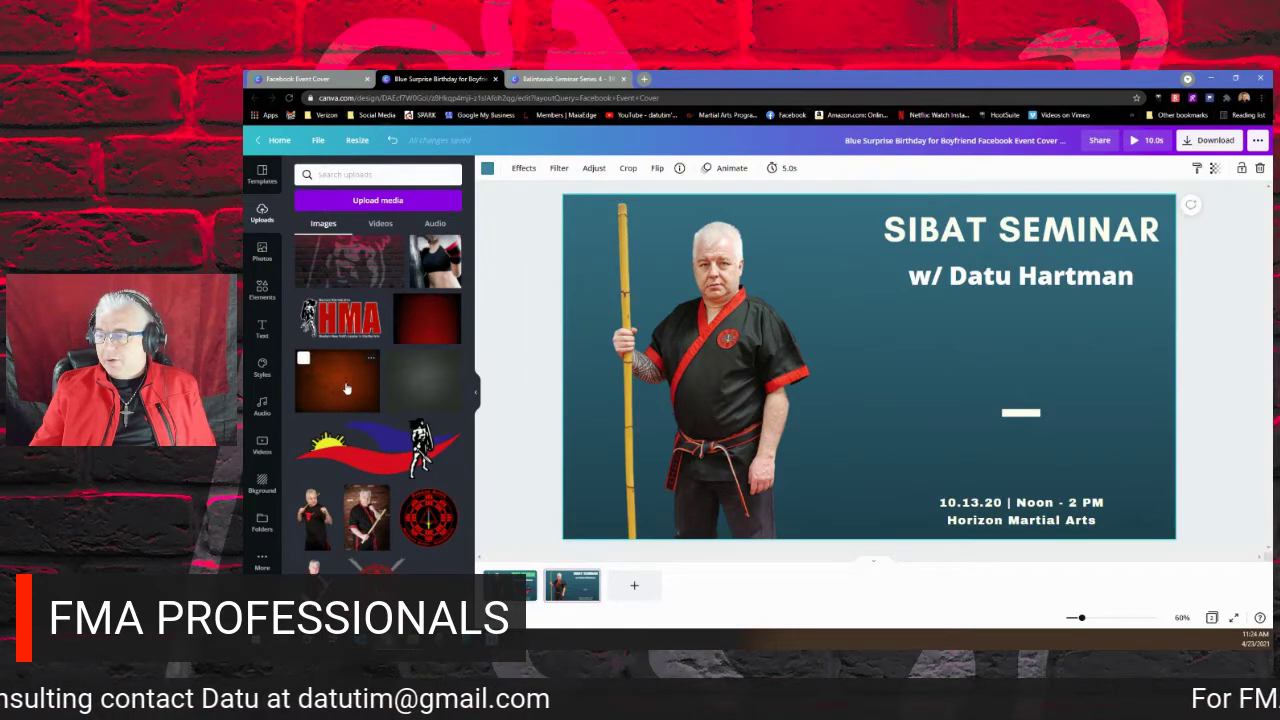
scroll(400, 395, "up", 5)
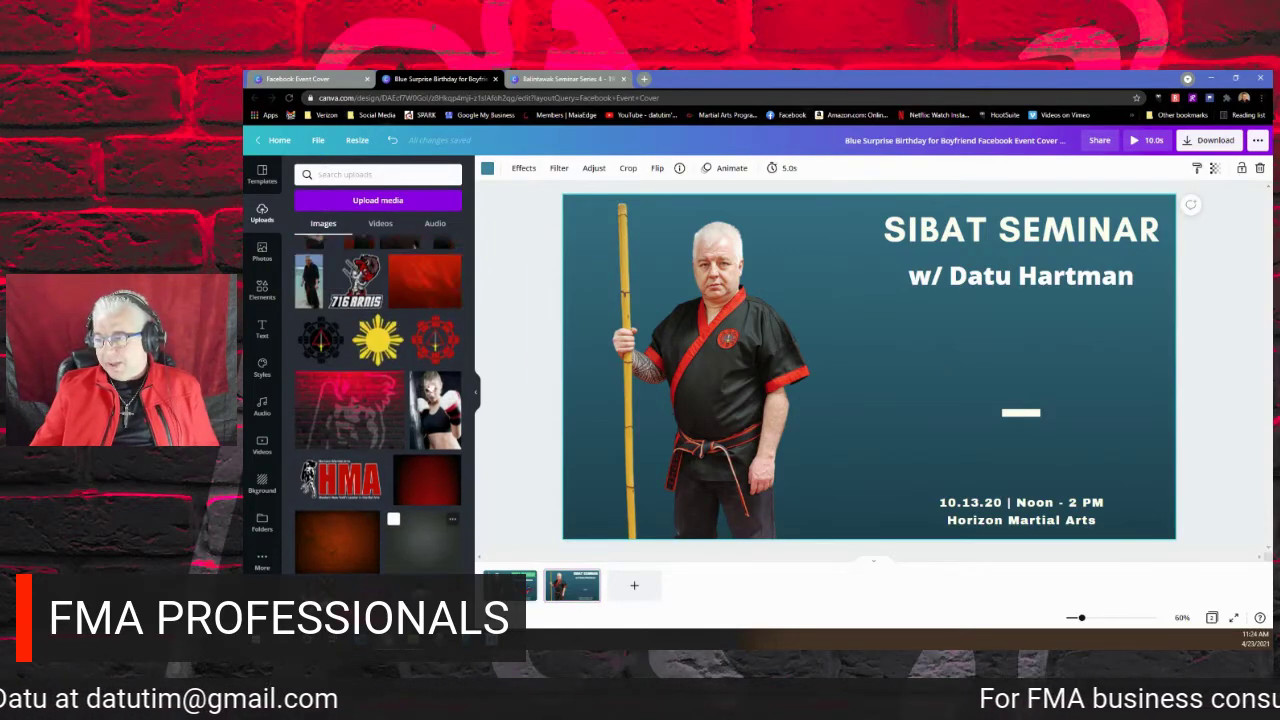
scroll(362, 415, "down", 2)
left_click(362, 415)
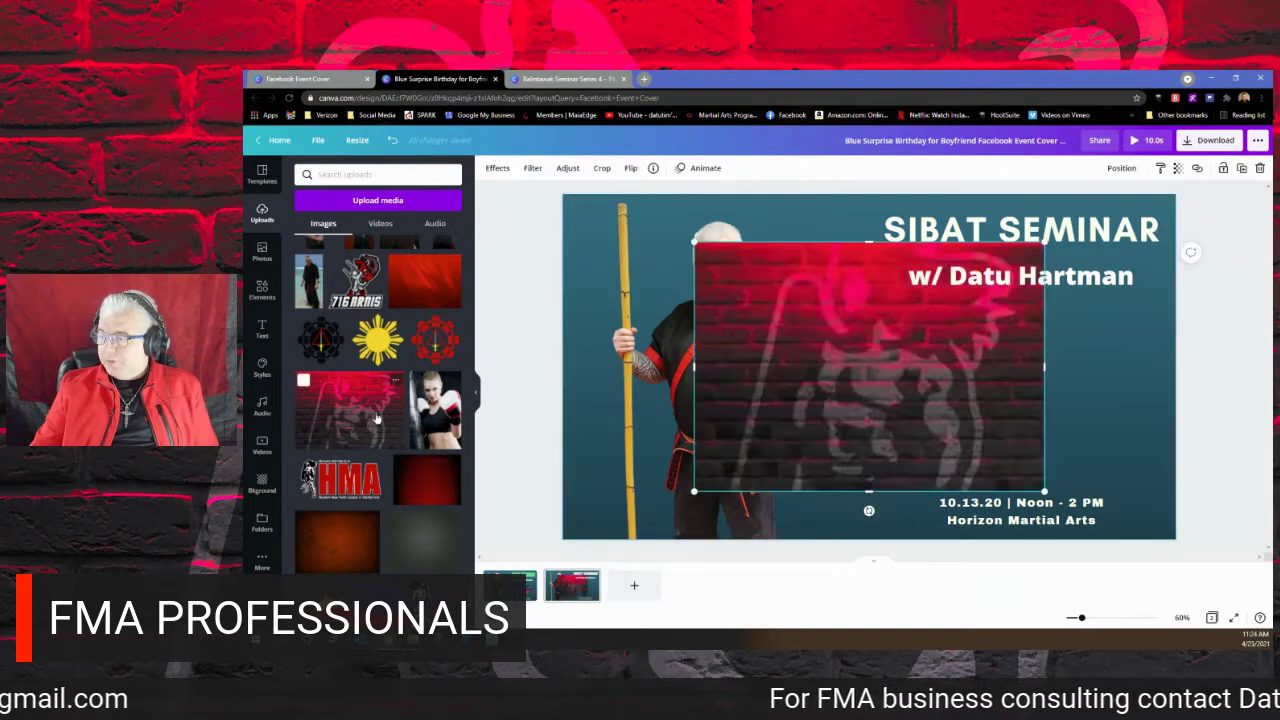
left_click_drag(785, 382, 754, 357)
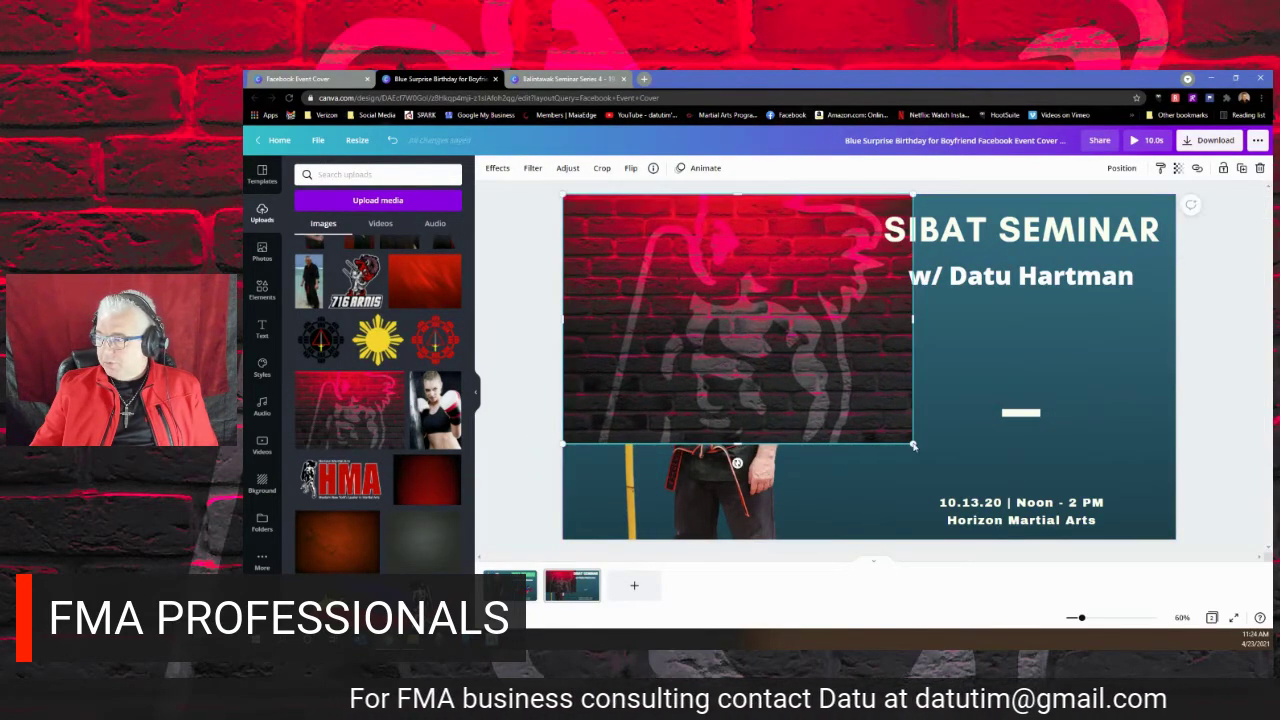
left_click_drag(939, 462, 1199, 598)
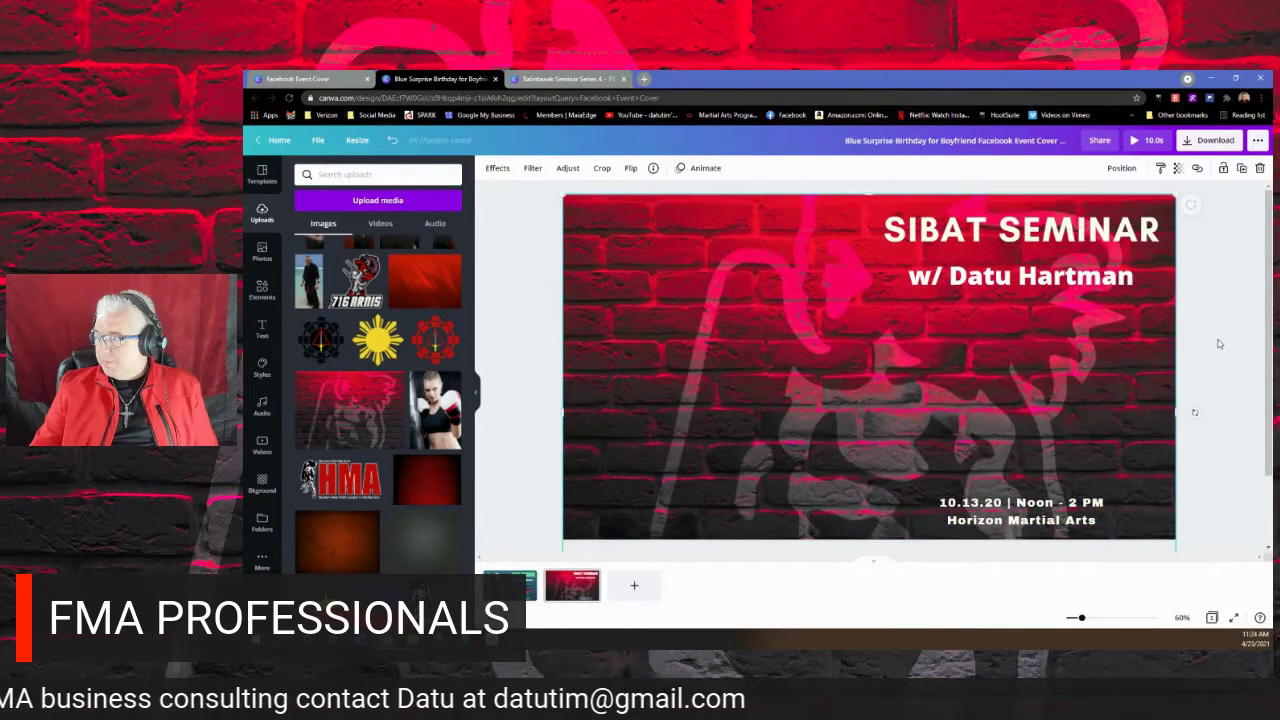
left_click(1218, 344)
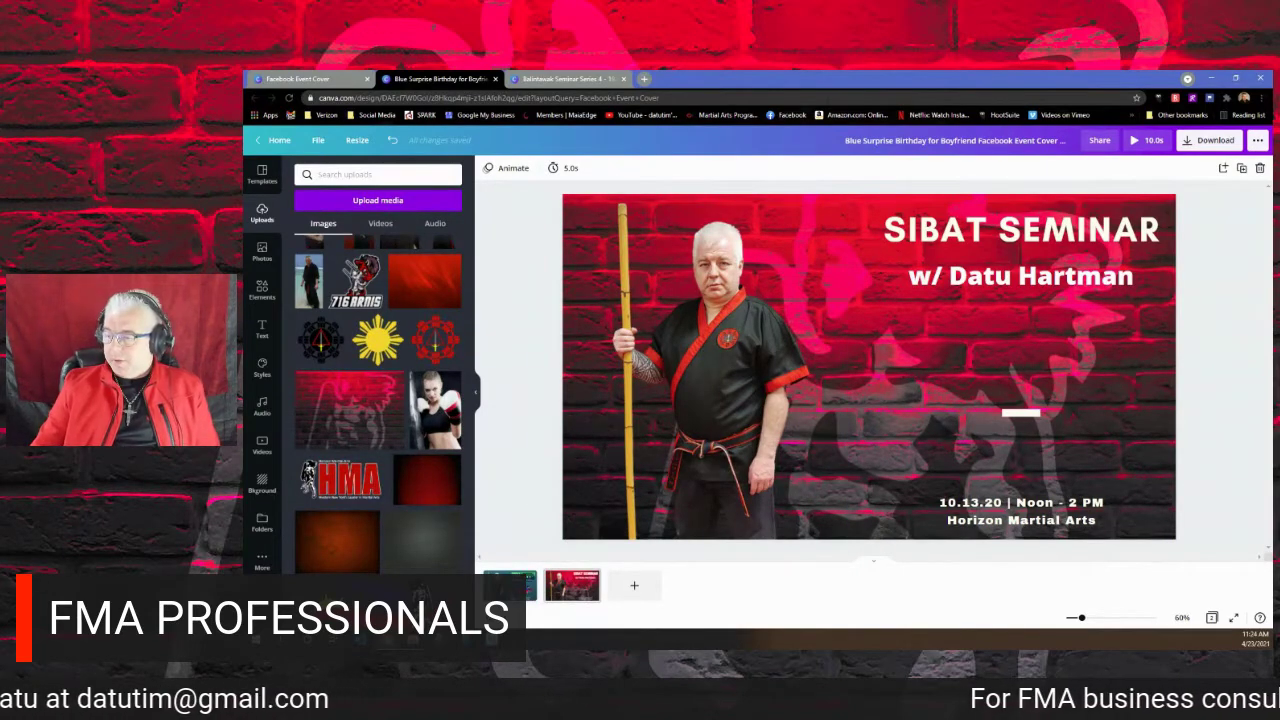
Compare both pages again and move page 2's "SIBAT SEMINAR" title slightly lower, closer to the instructor line.
left_click(510, 585)
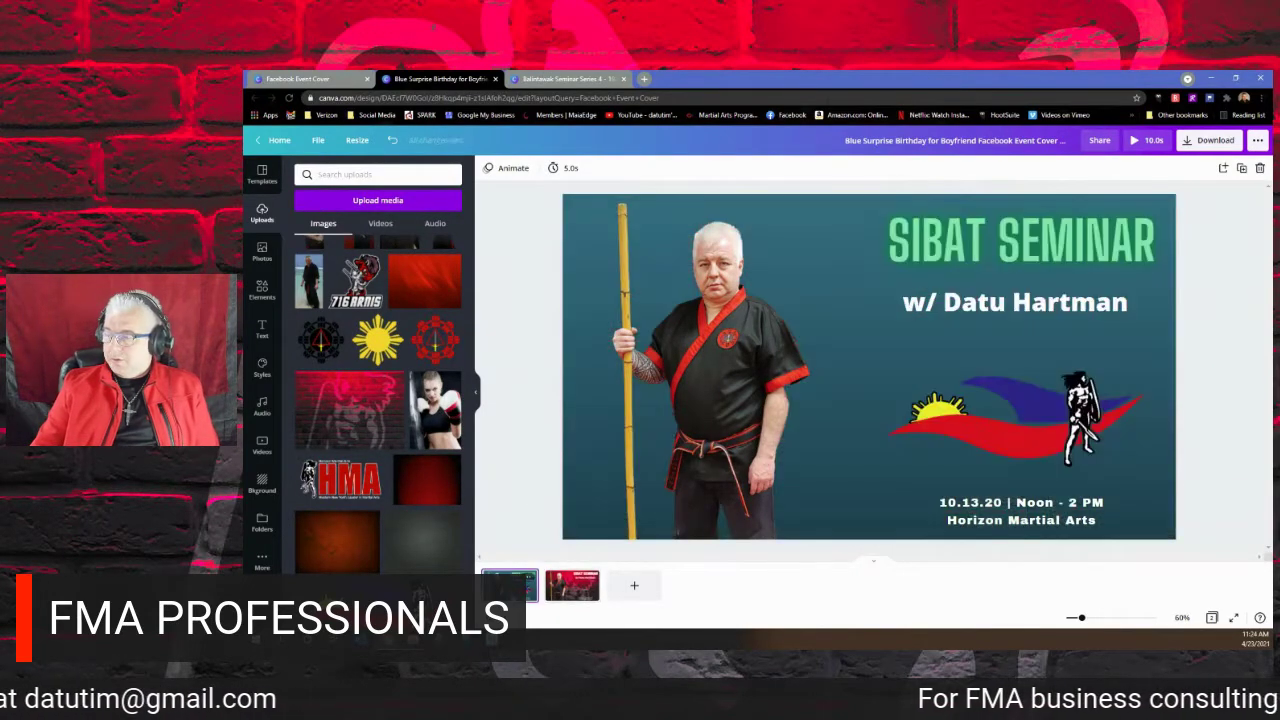
left_click(561, 593)
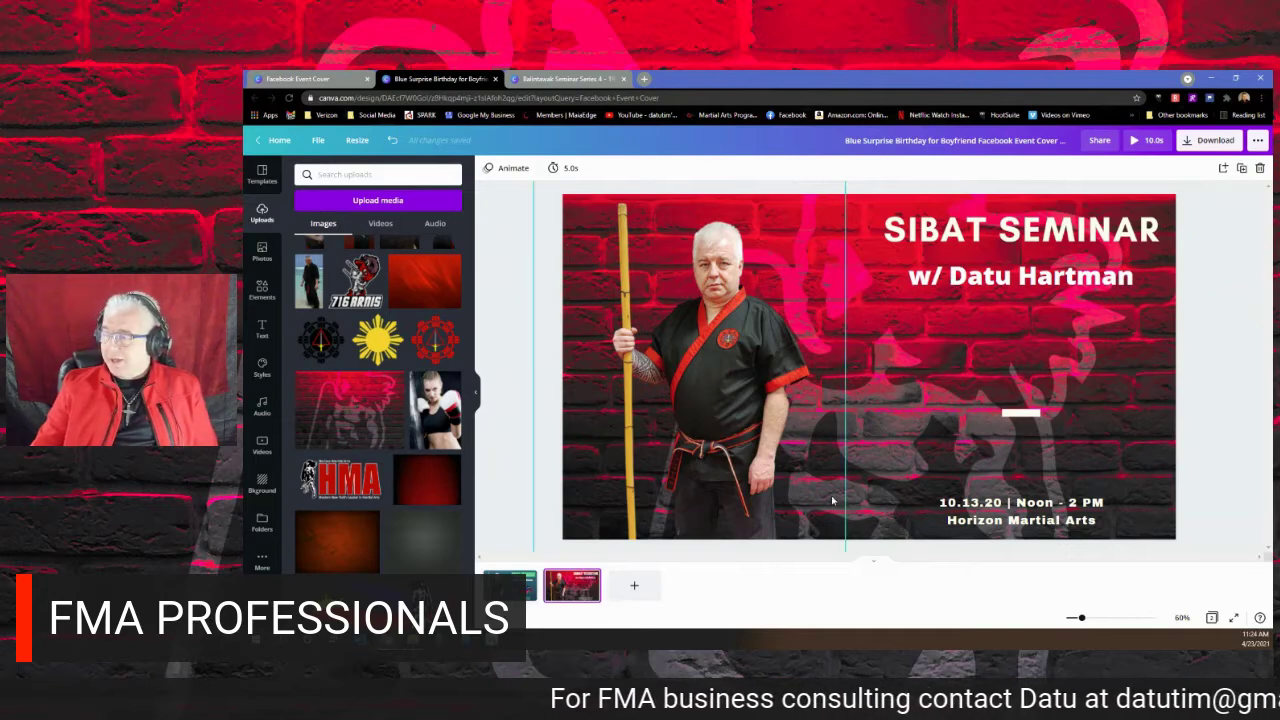
left_click(975, 227)
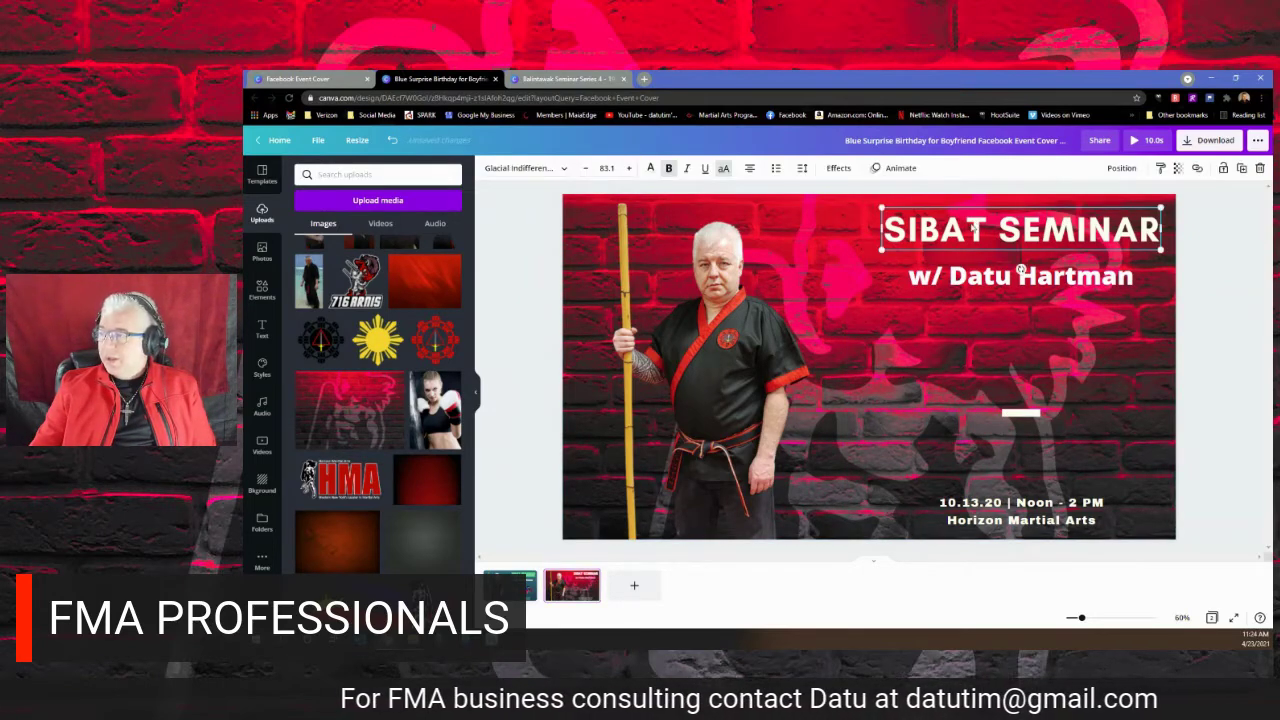
left_click_drag(978, 230, 975, 233)
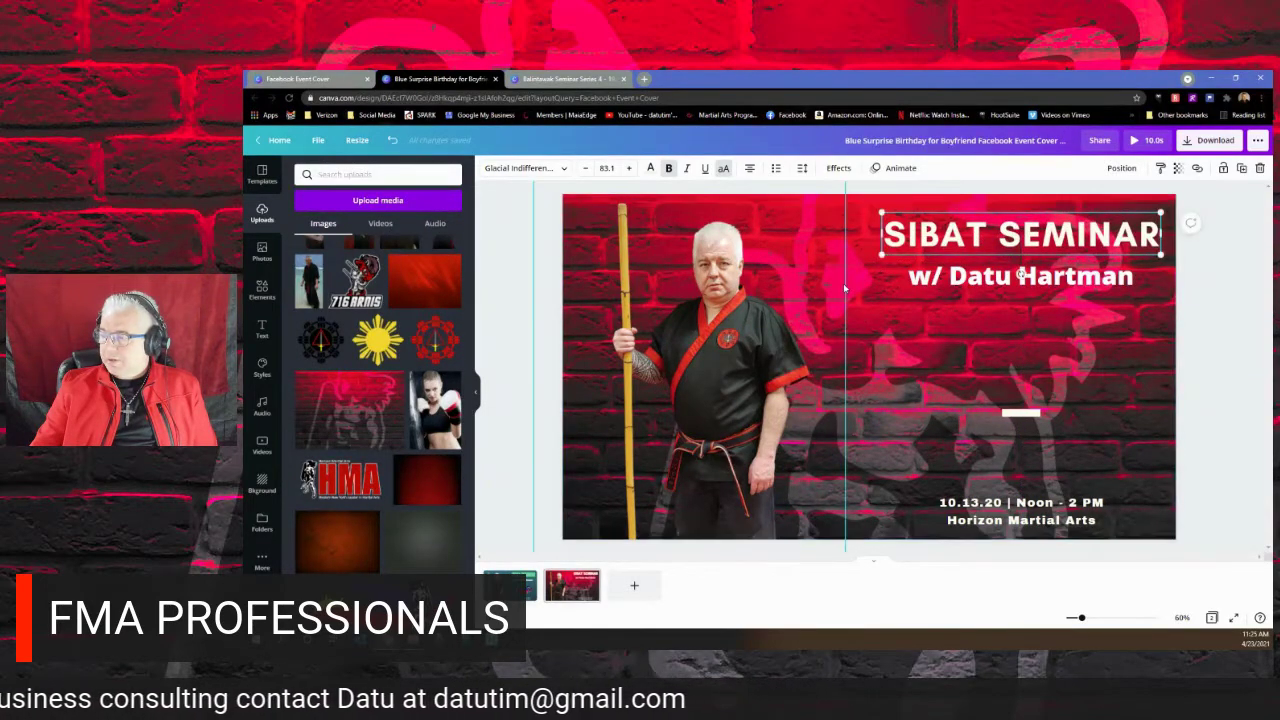
Try adjusting the transparency and crop of the brick-wall background on page 2.
left_click(910, 327)
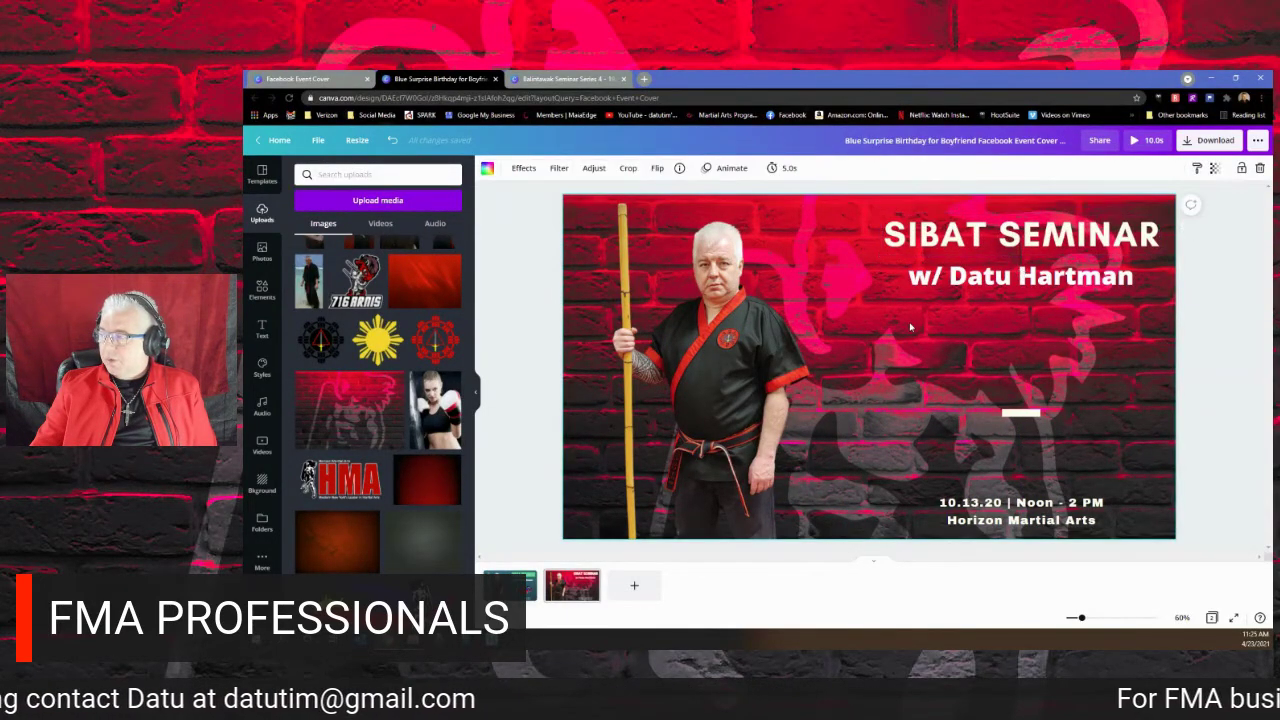
left_click(1216, 174)
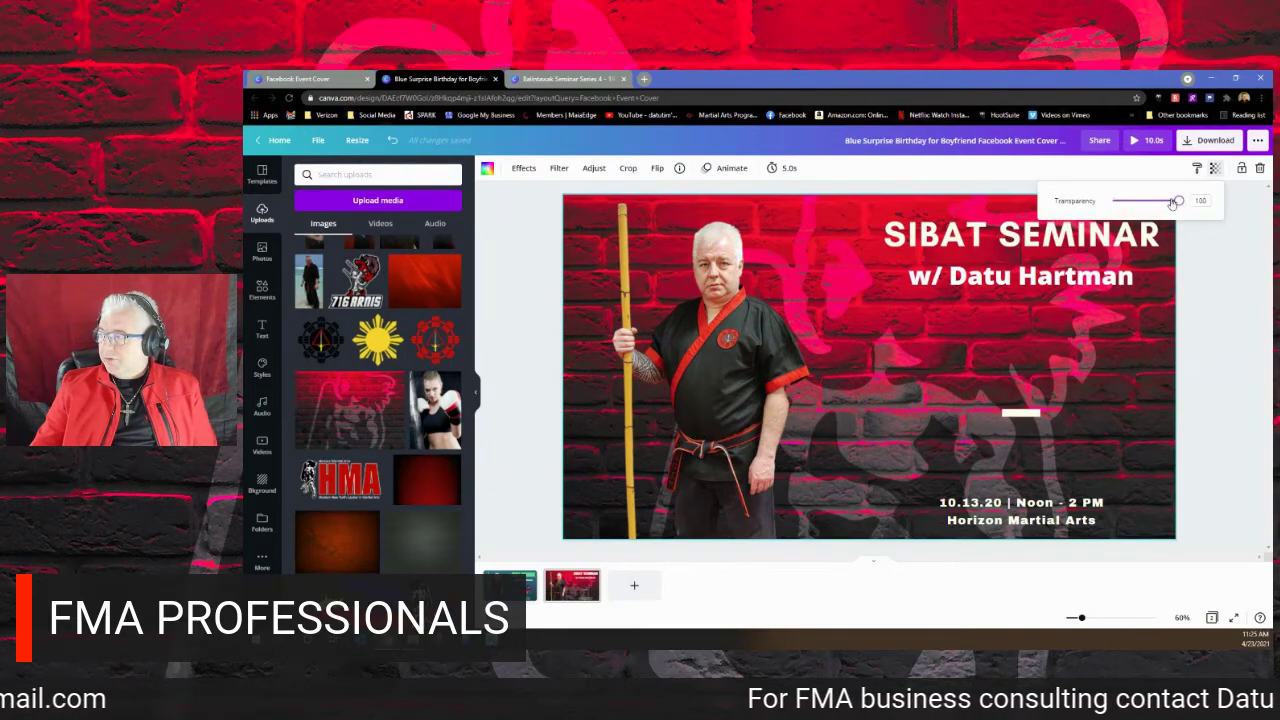
mouse_move(1173, 203)
left_mouse_down()
mouse_move(1127, 203)
mouse_move(1207, 203)
mouse_move(1111, 202)
mouse_move(1188, 206)
left_mouse_up()
left_click(848, 330)
double_click(863, 306)
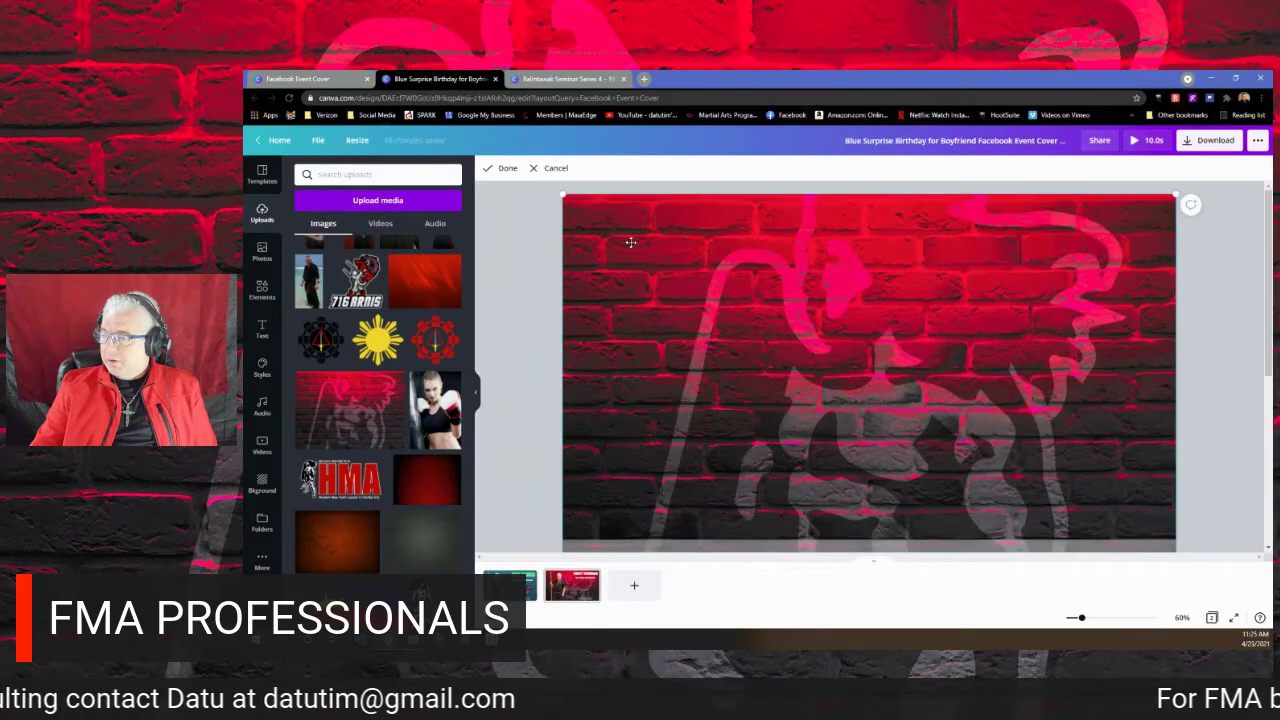
left_click(501, 170)
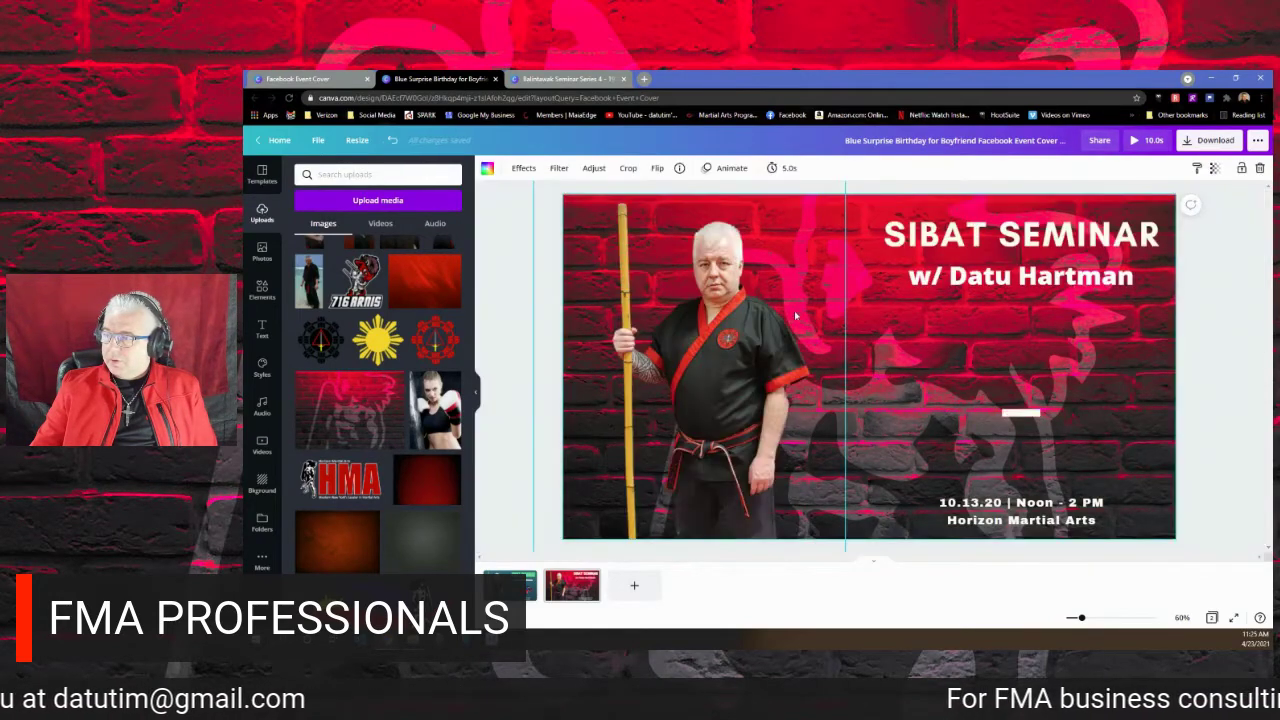
Delete page 2's brick-wall background image and color the page background with the near-black tone from the photo colors.
key("Delete")
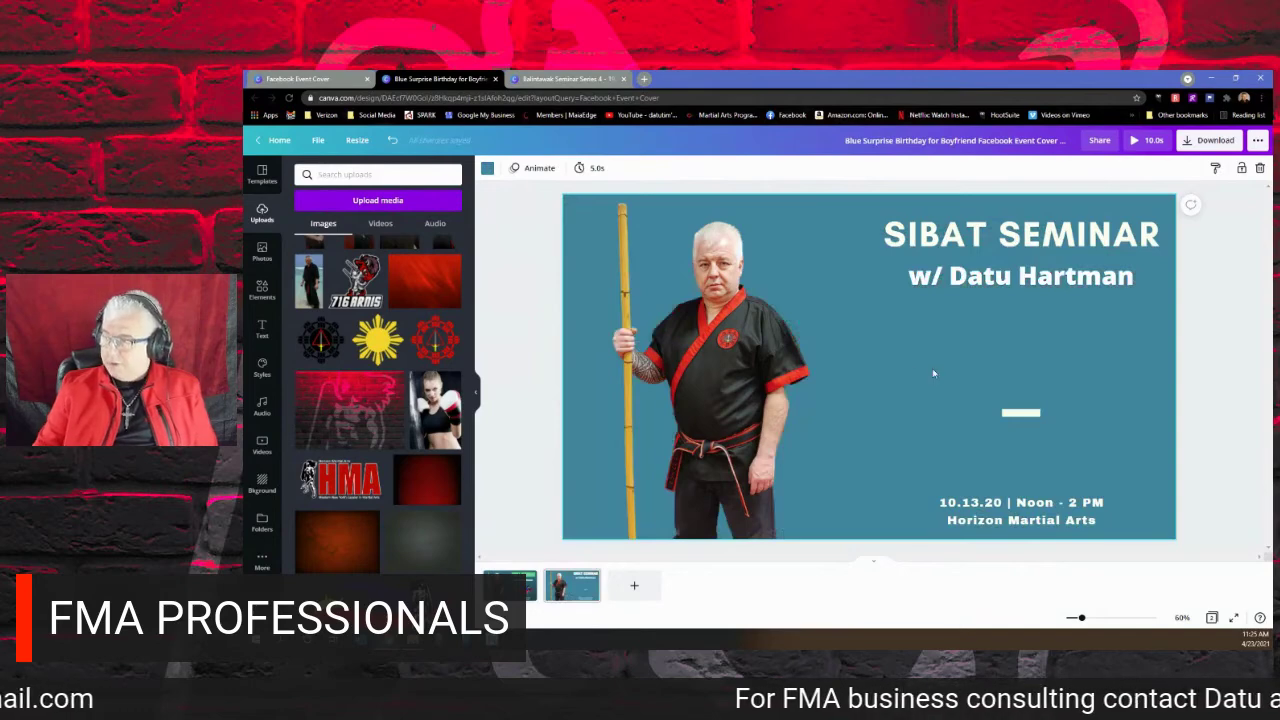
left_click(487, 169)
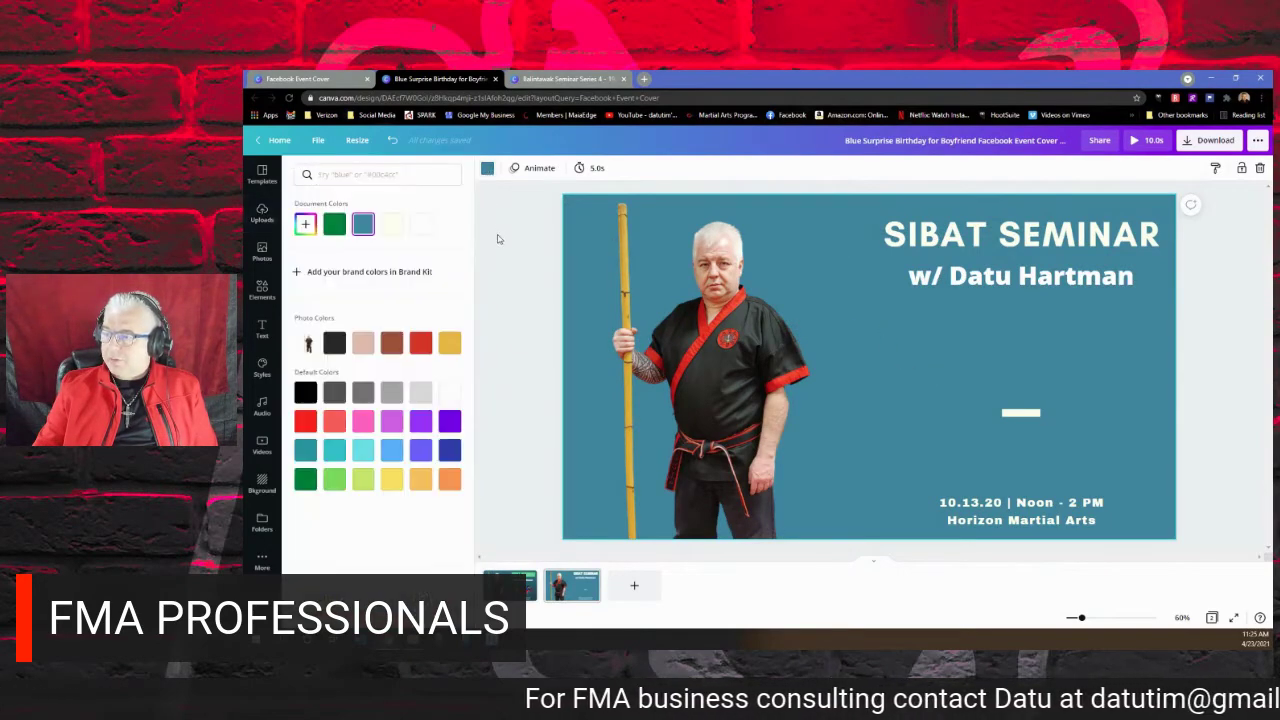
left_click(334, 343)
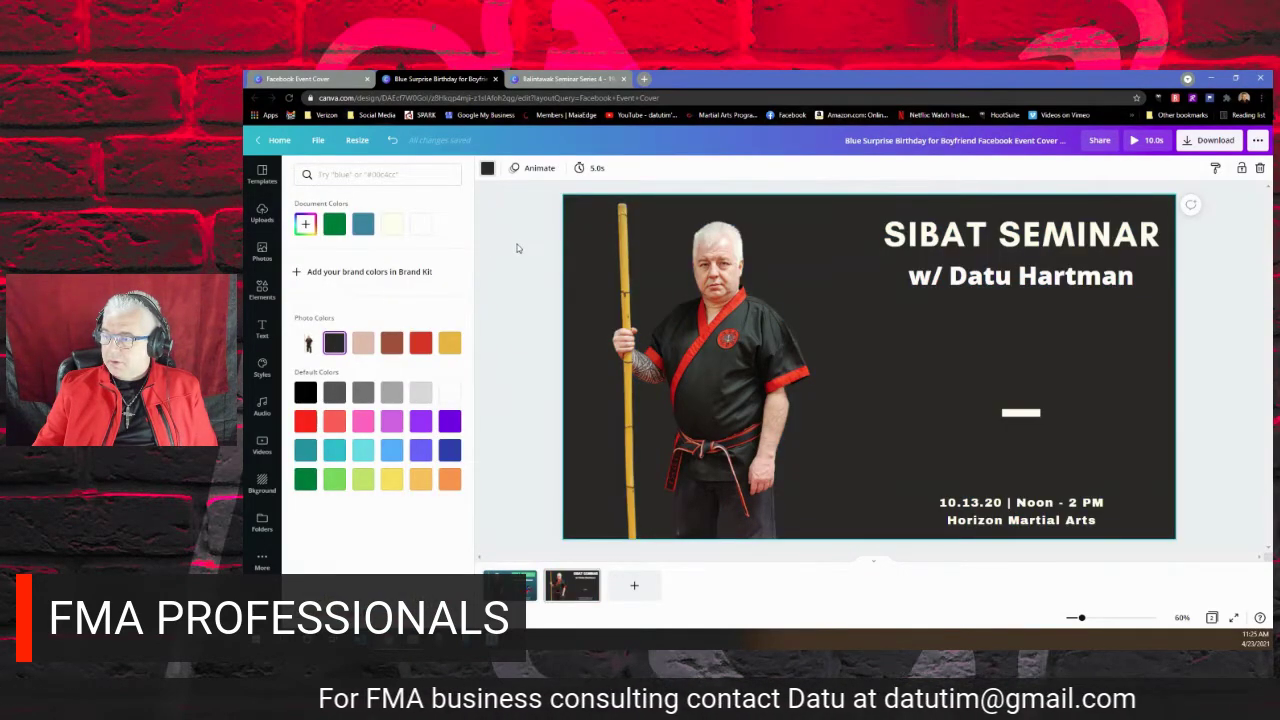
Change page 2's background color to pure black from the default colors.
left_click(517, 248)
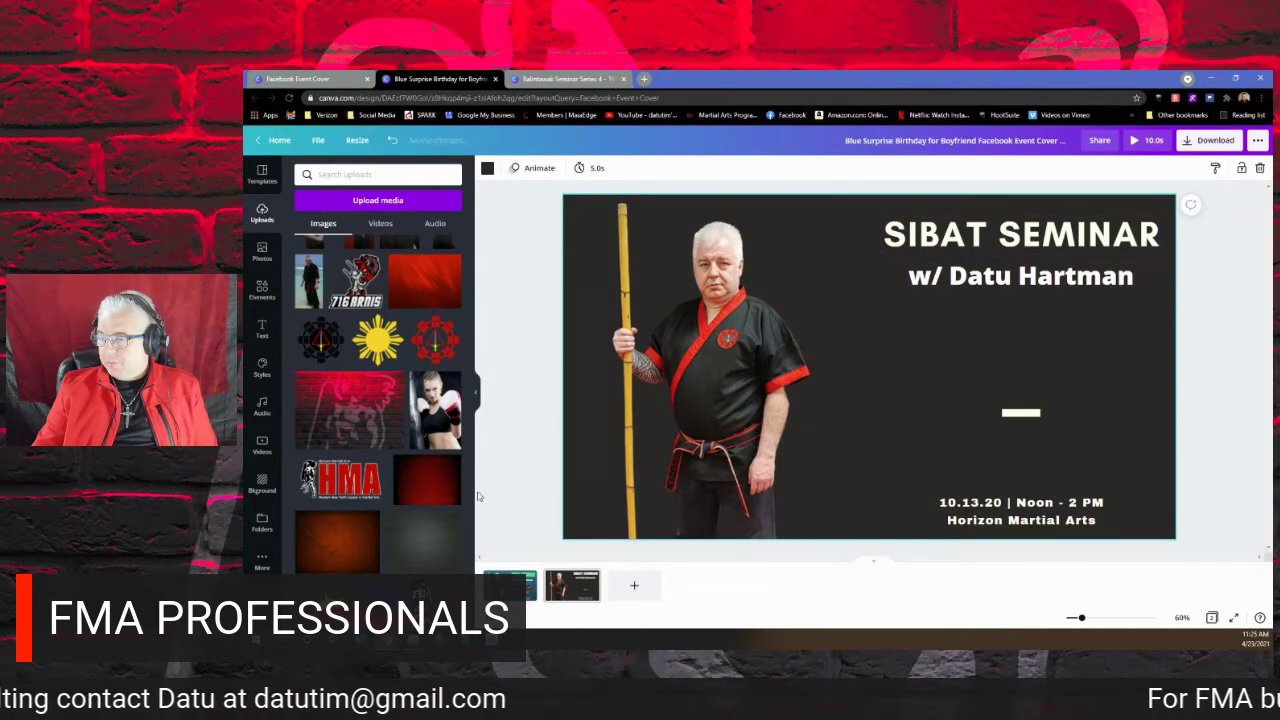
left_click(487, 169)
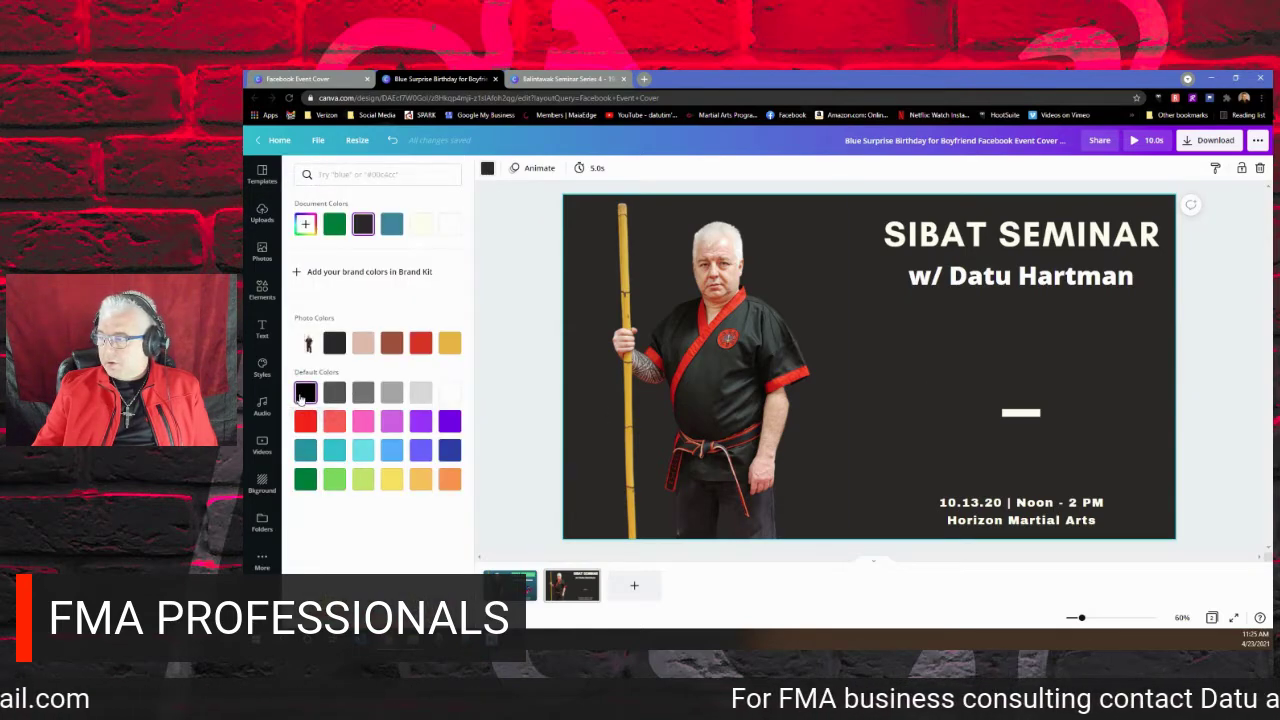
left_click(303, 394)
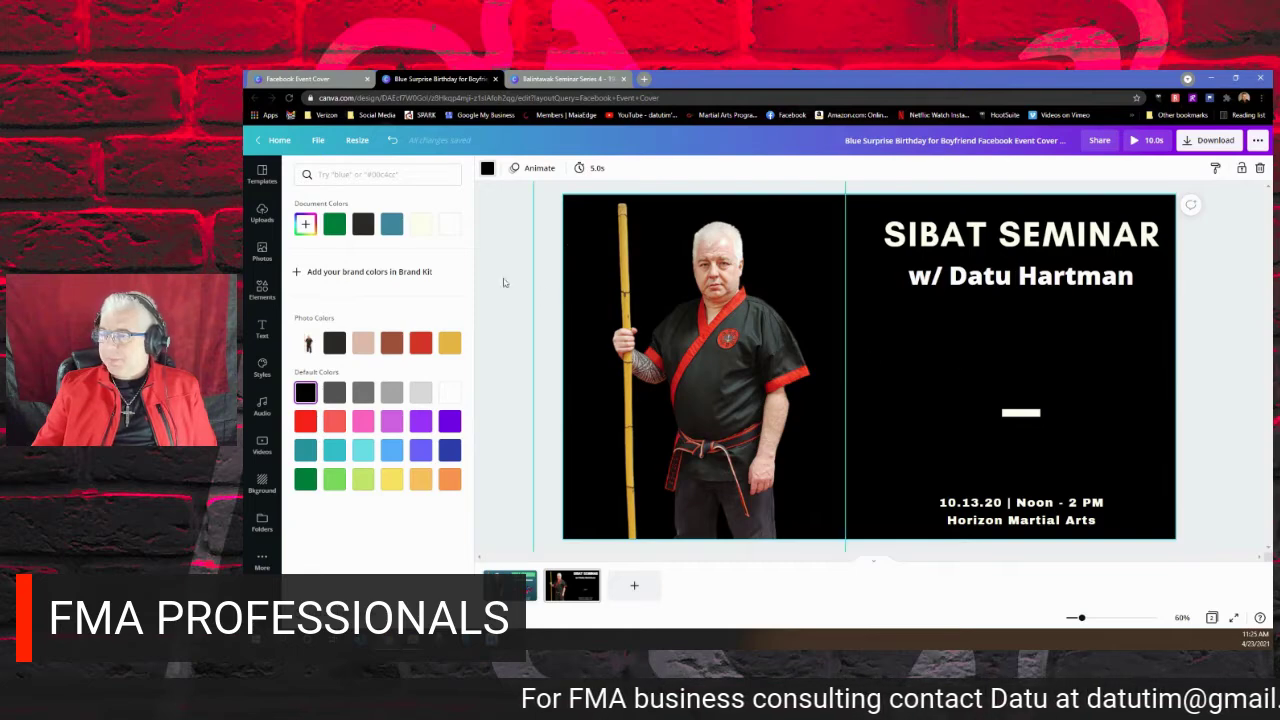
Add the uploaded red brick-wall image to page 2 again, enlarged over the whole page behind the instructor and text.
left_click(262, 212)
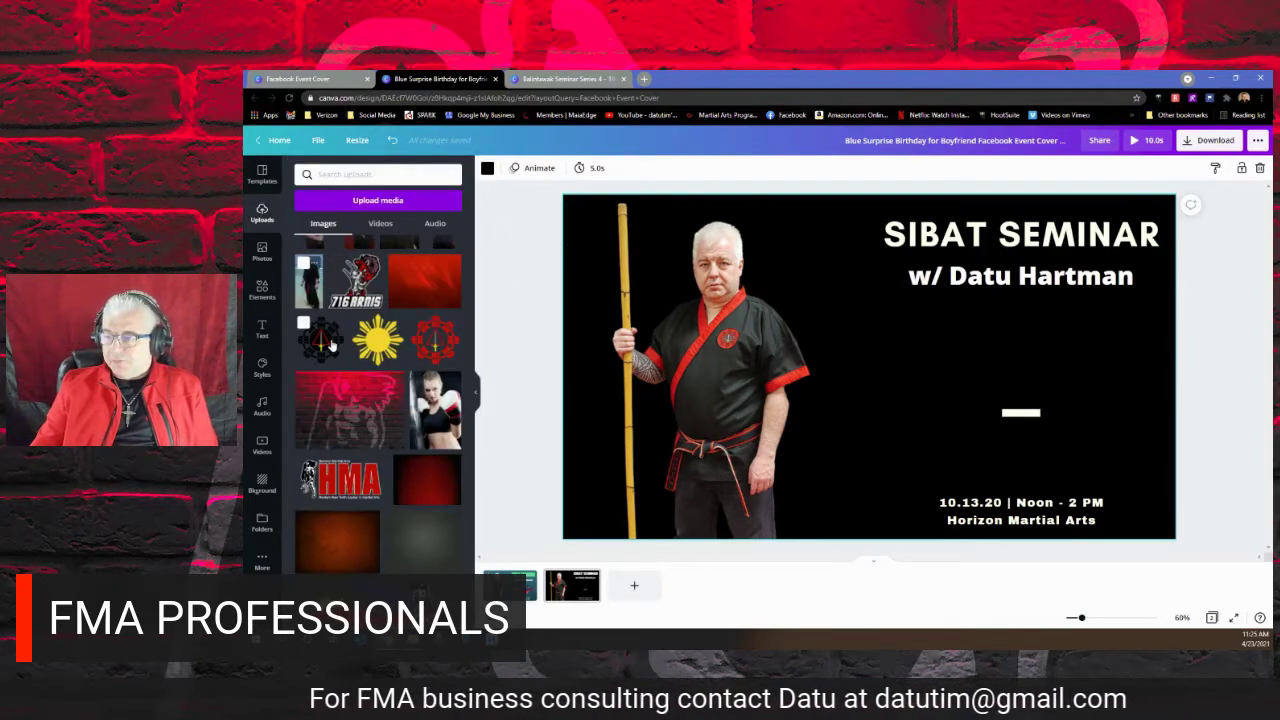
left_click(349, 410)
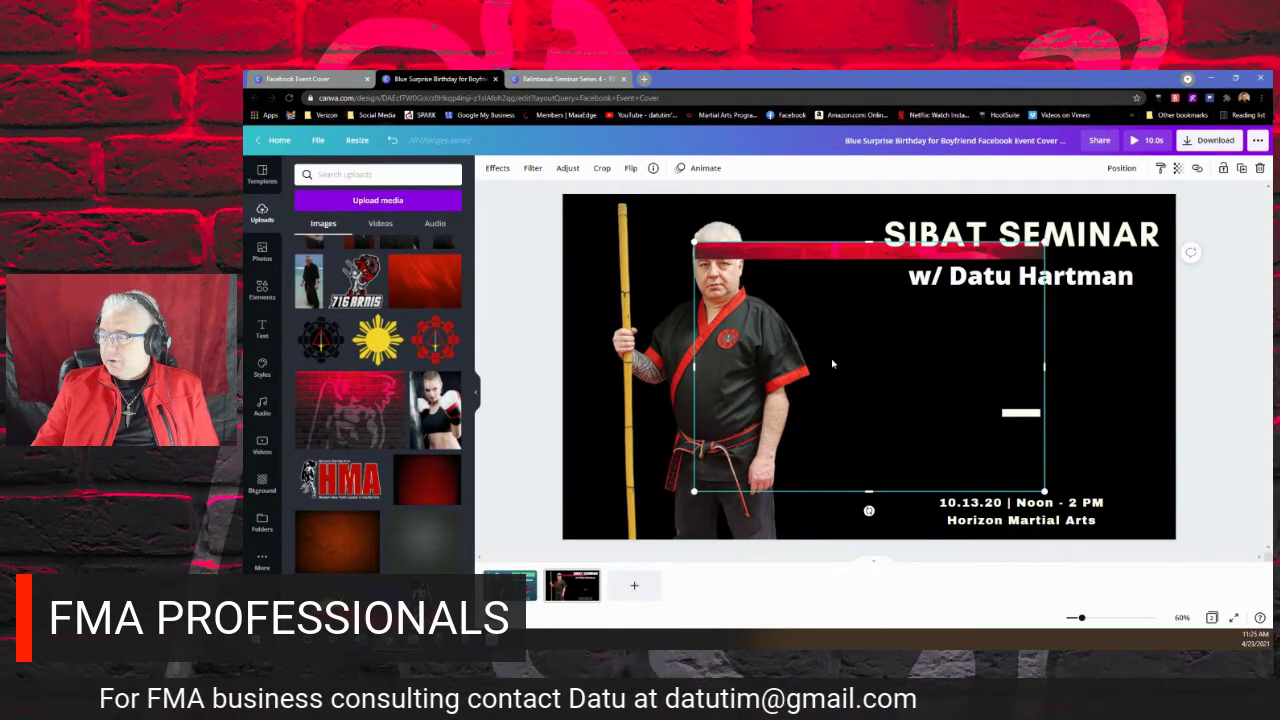
left_click_drag(831, 364, 699, 316)
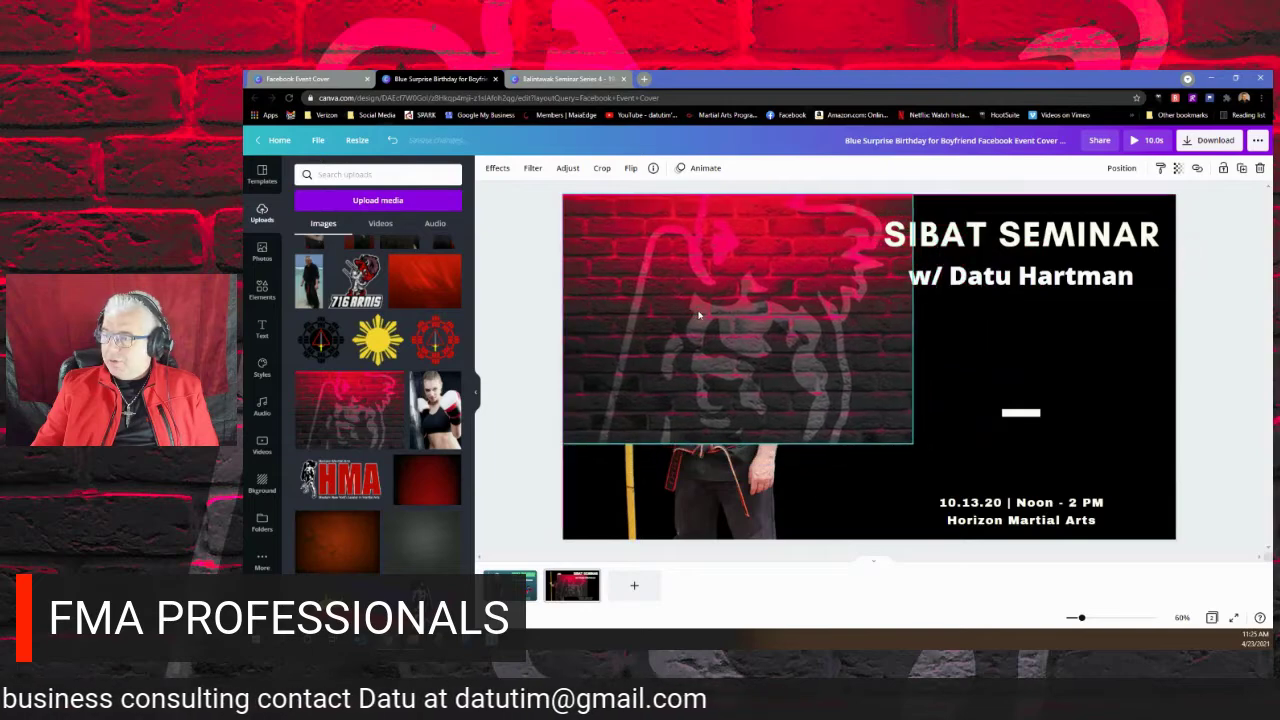
left_click_drag(1015, 487, 1196, 592)
left_click(1238, 382)
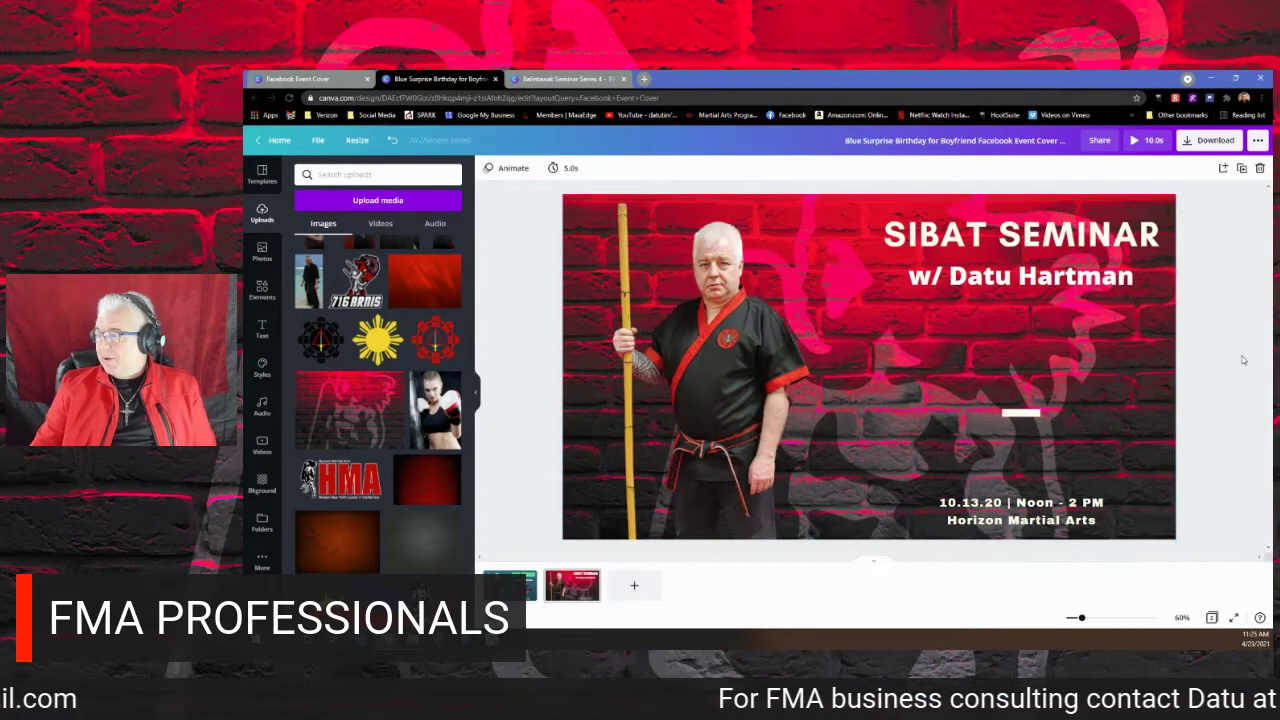
Reposition the brick-wall image within its crop so its painted figure sits higher on the page.
double_click(872, 362)
left_click_drag(872, 362, 872, 322)
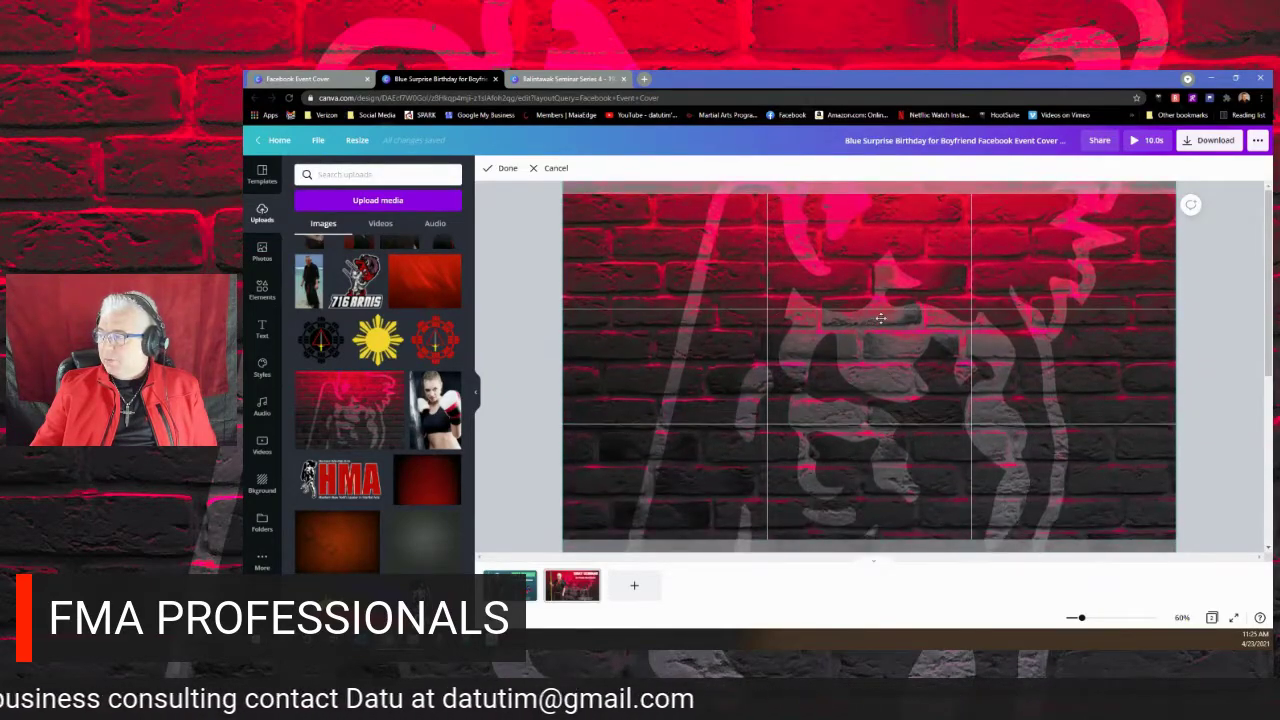
left_click(497, 255)
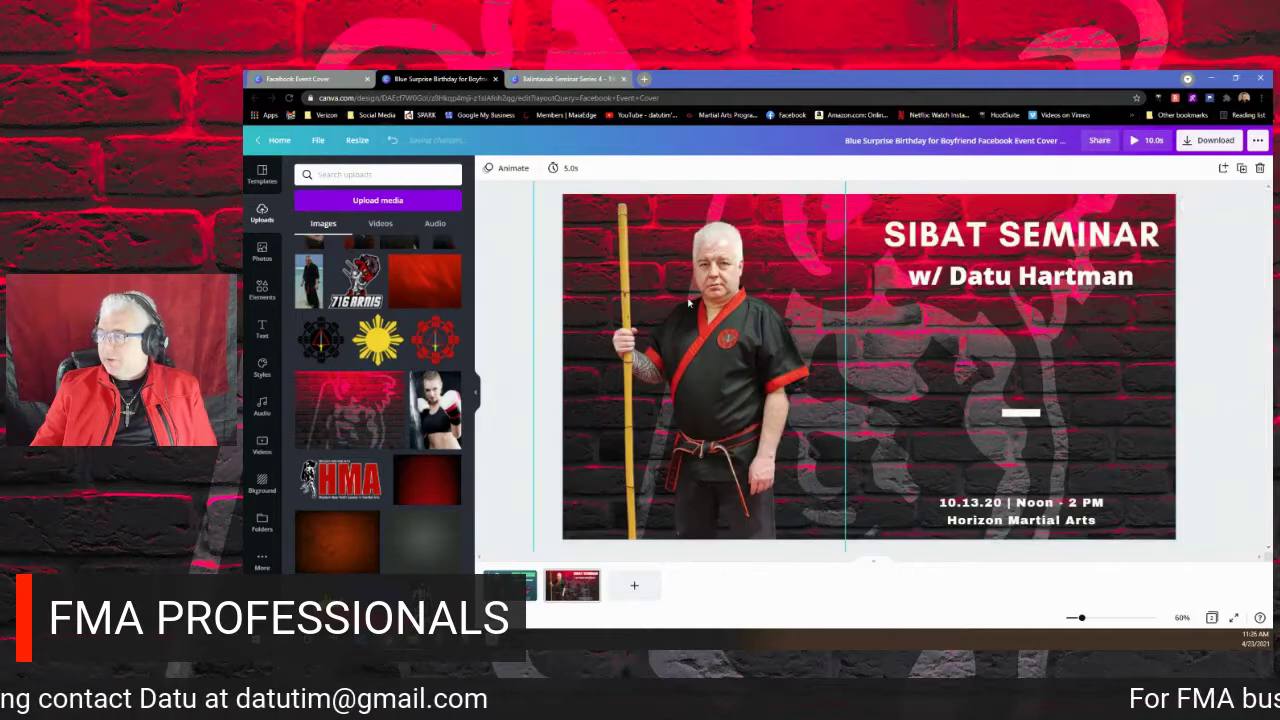
Lower the brick-wall background's transparency value slightly so the black page color darkens it.
left_click(1097, 317)
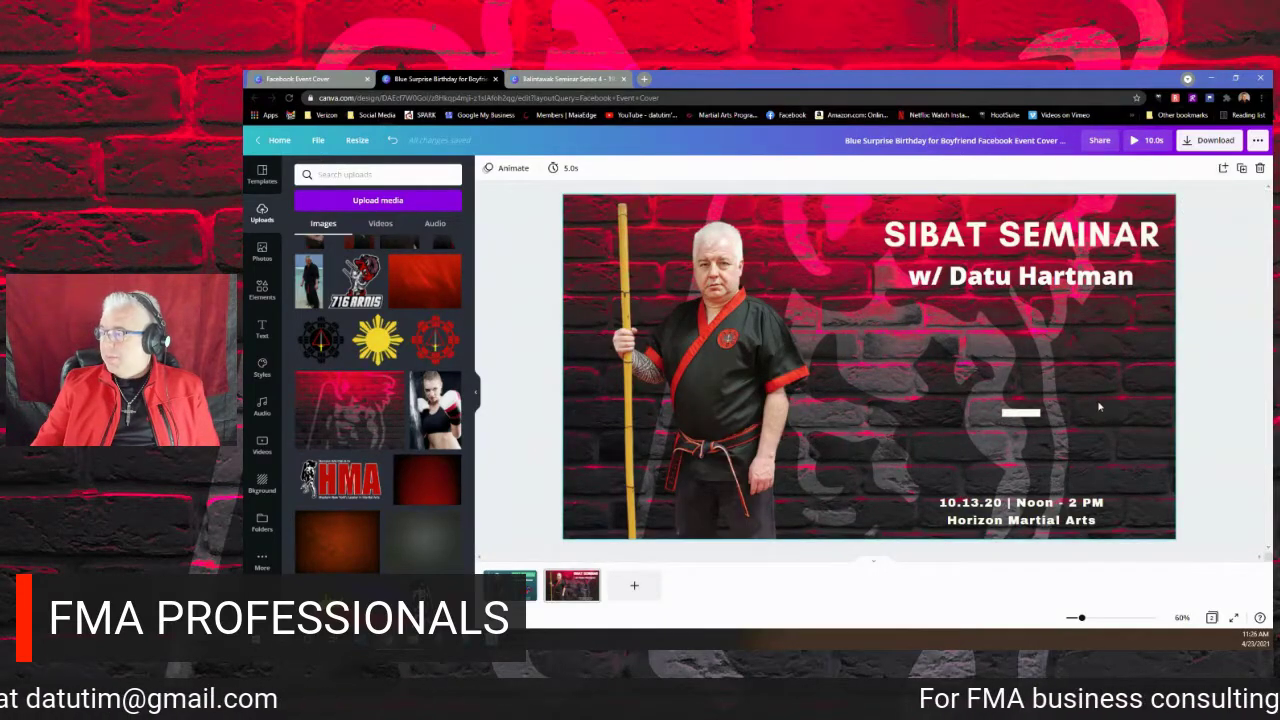
left_click(1215, 170)
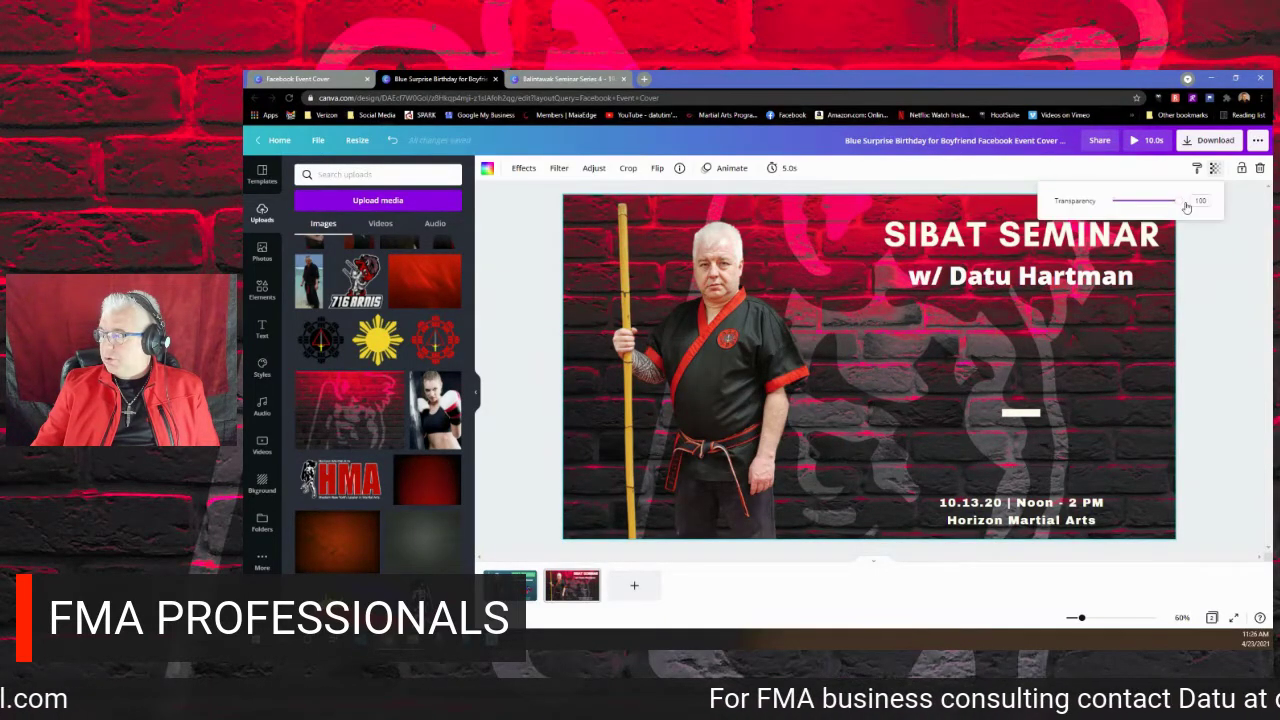
left_click_drag(1179, 205, 1168, 203)
left_click(1217, 291)
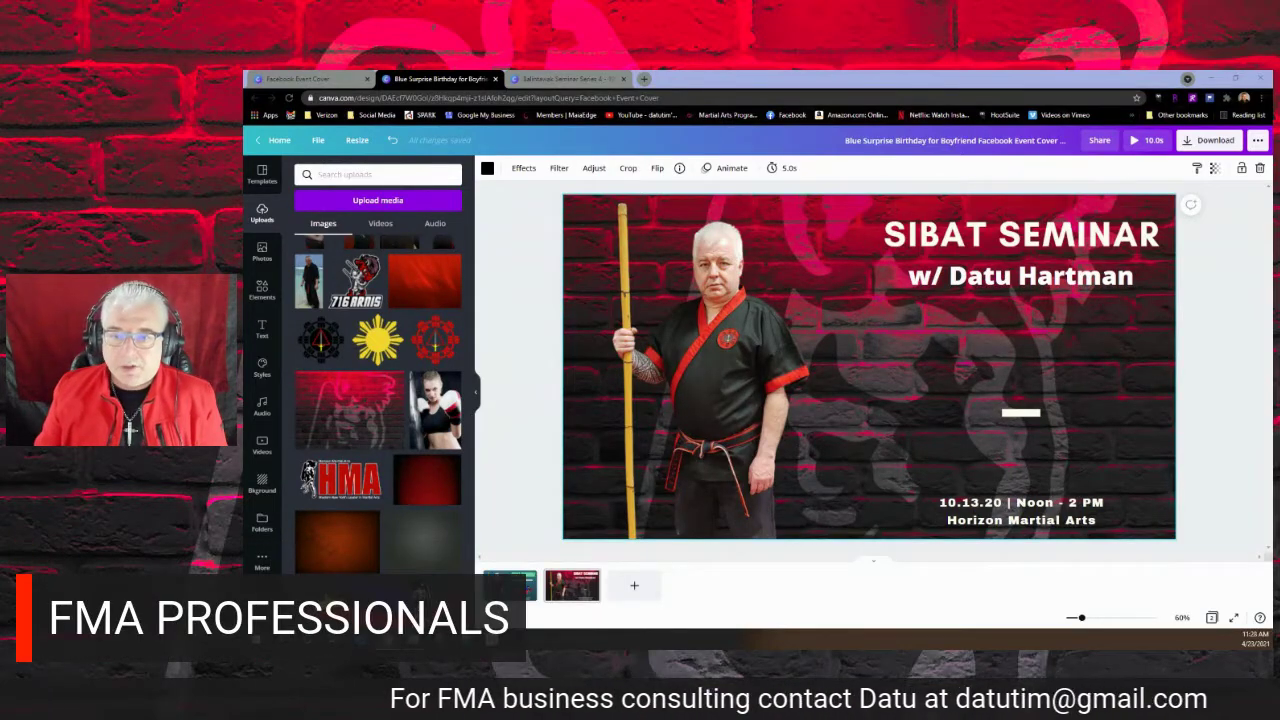
Remove the white dash between the instructor line and the date on page 2.
left_click(1024, 420)
left_click_drag(1024, 420, 650, 420)
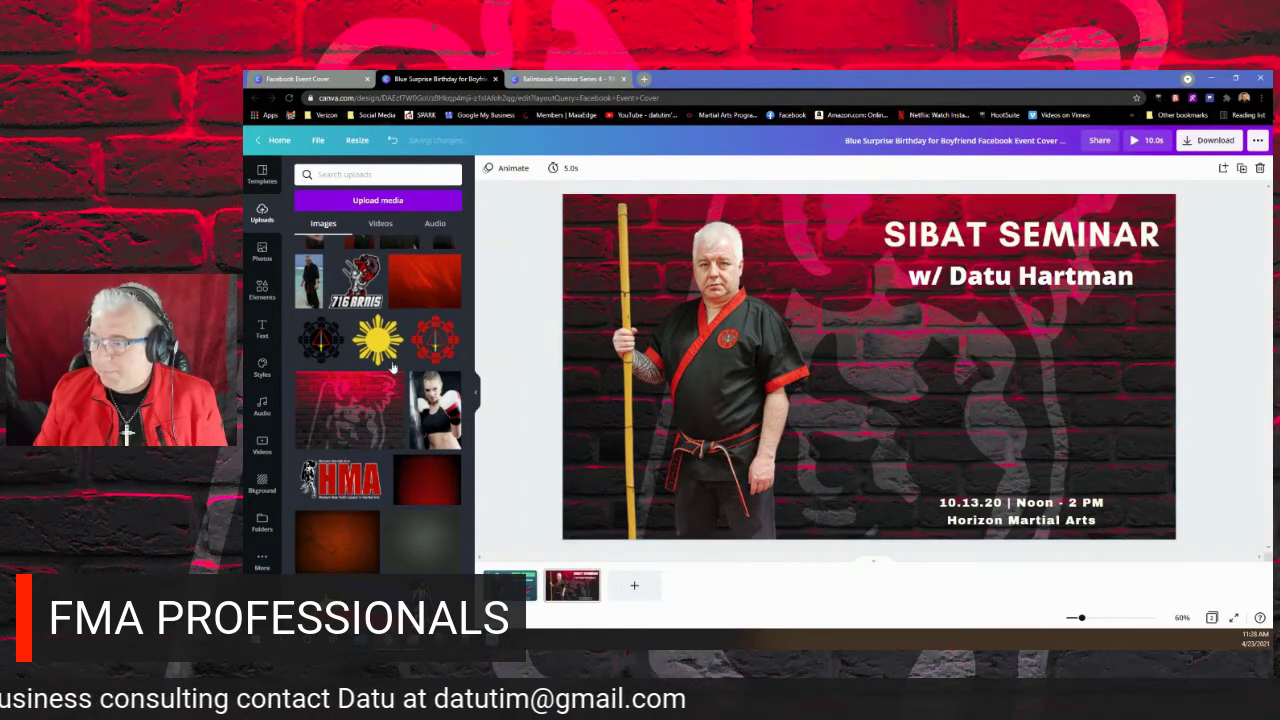
Try the uploaded HMA logo, shrunk and placed between the instructor line and the date.
left_click(348, 486)
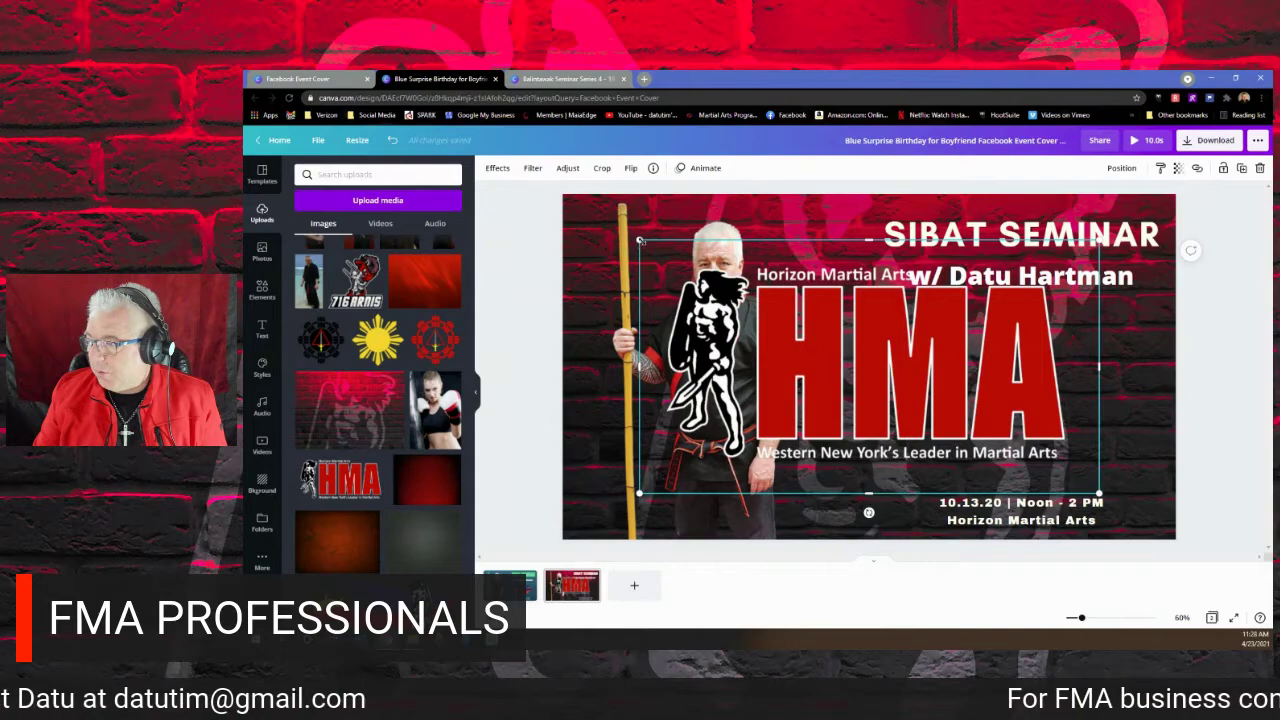
left_click_drag(638, 240, 903, 386)
left_click_drag(990, 434, 1011, 386)
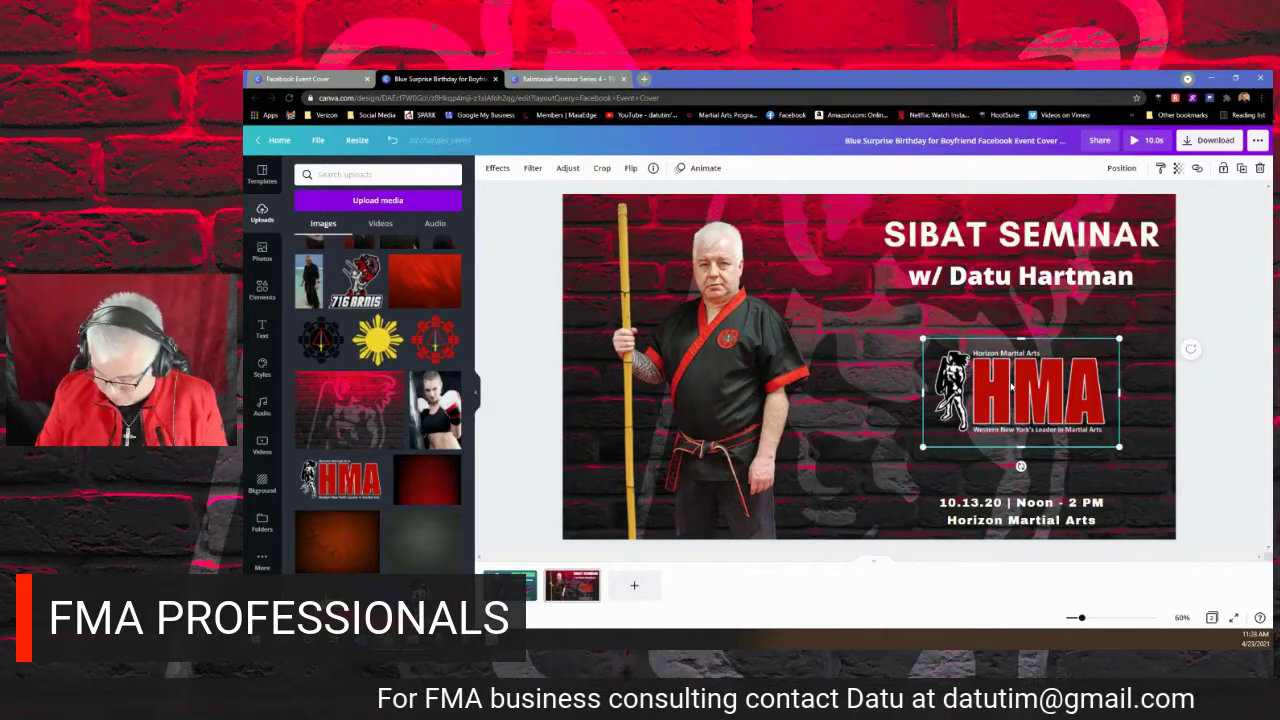
key("Delete")
Try the black round emblem and its red version as the logo centered between the instructor line and the date.
left_click(310, 340)
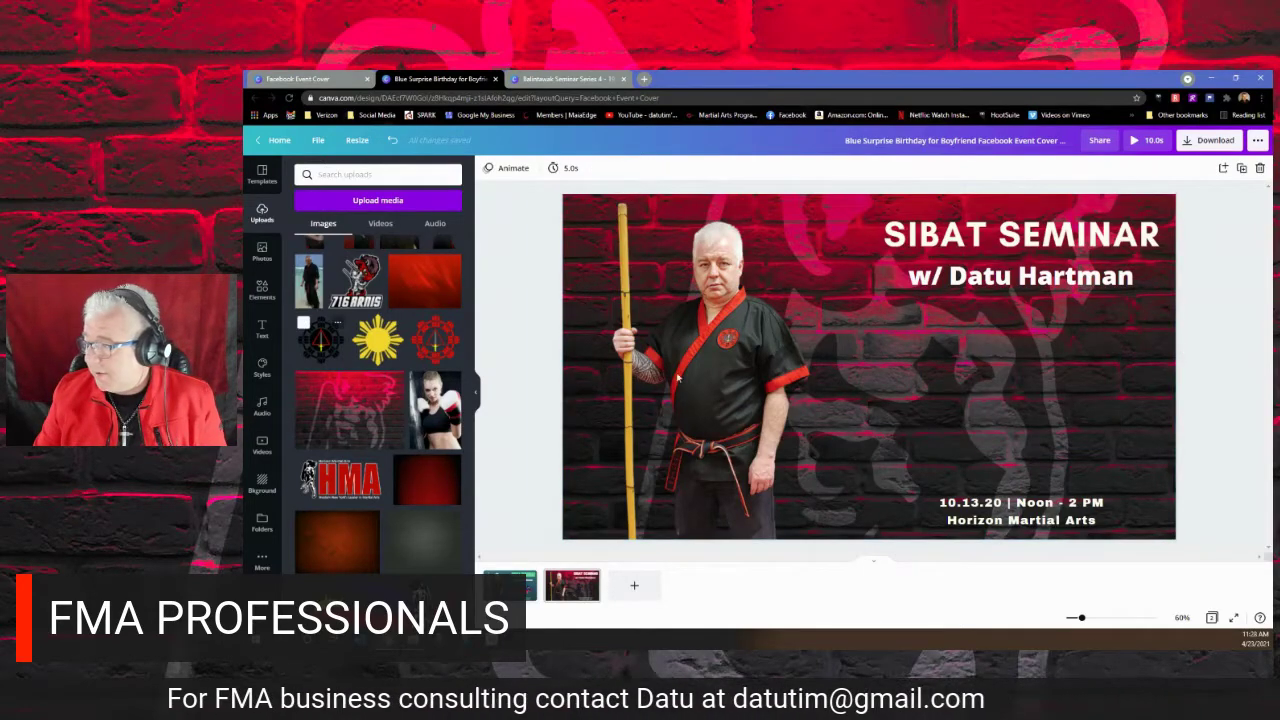
left_click_drag(746, 243, 835, 329)
left_click_drag(865, 396, 973, 398)
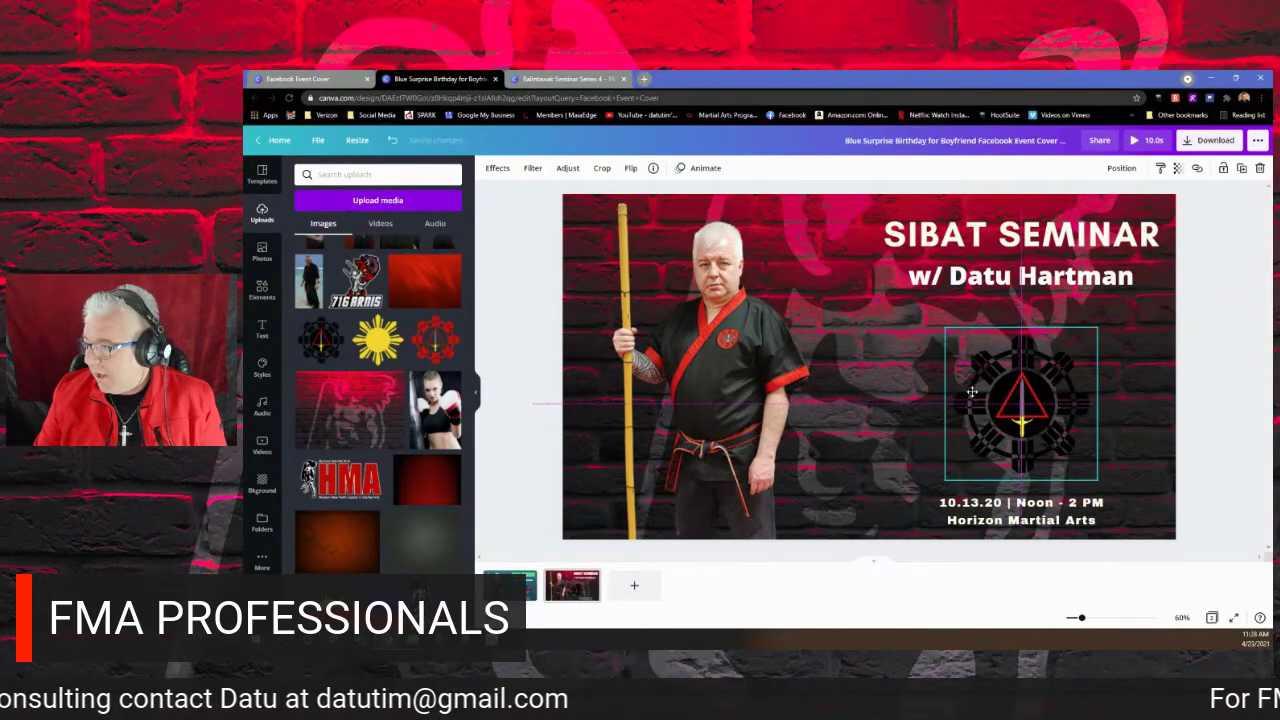
left_click(1198, 376)
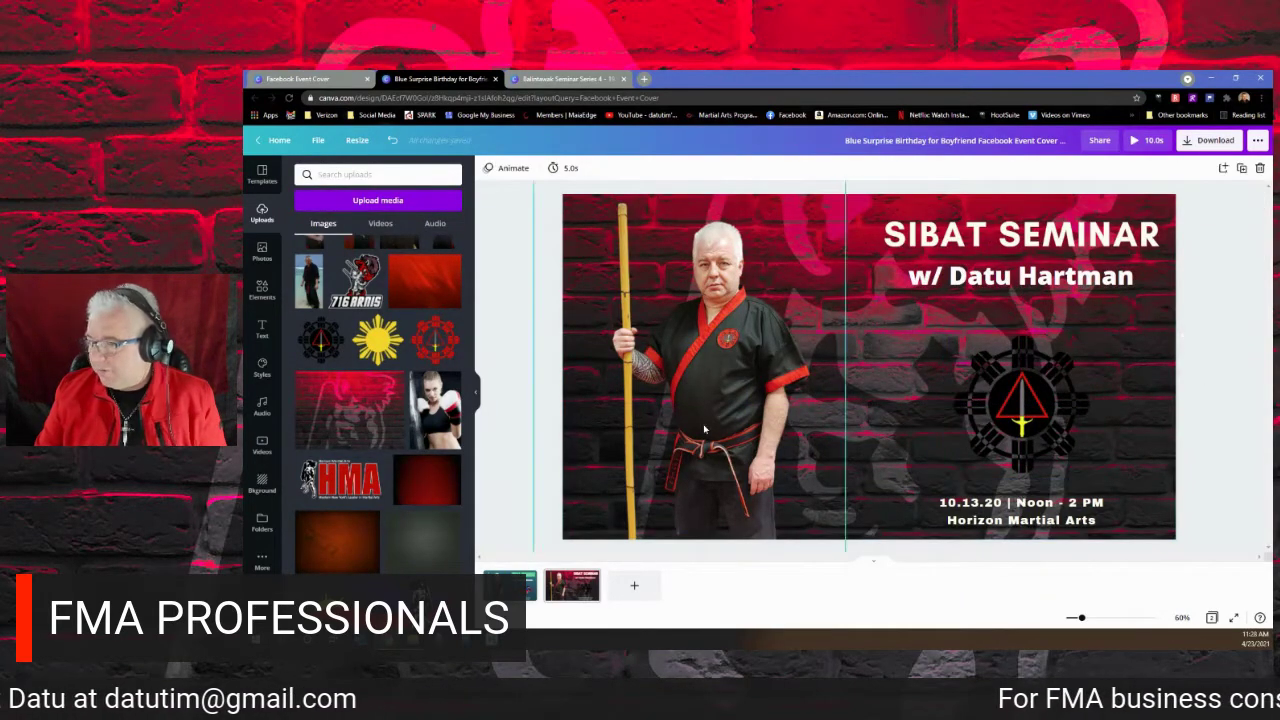
left_click_drag(435, 340, 1020, 400)
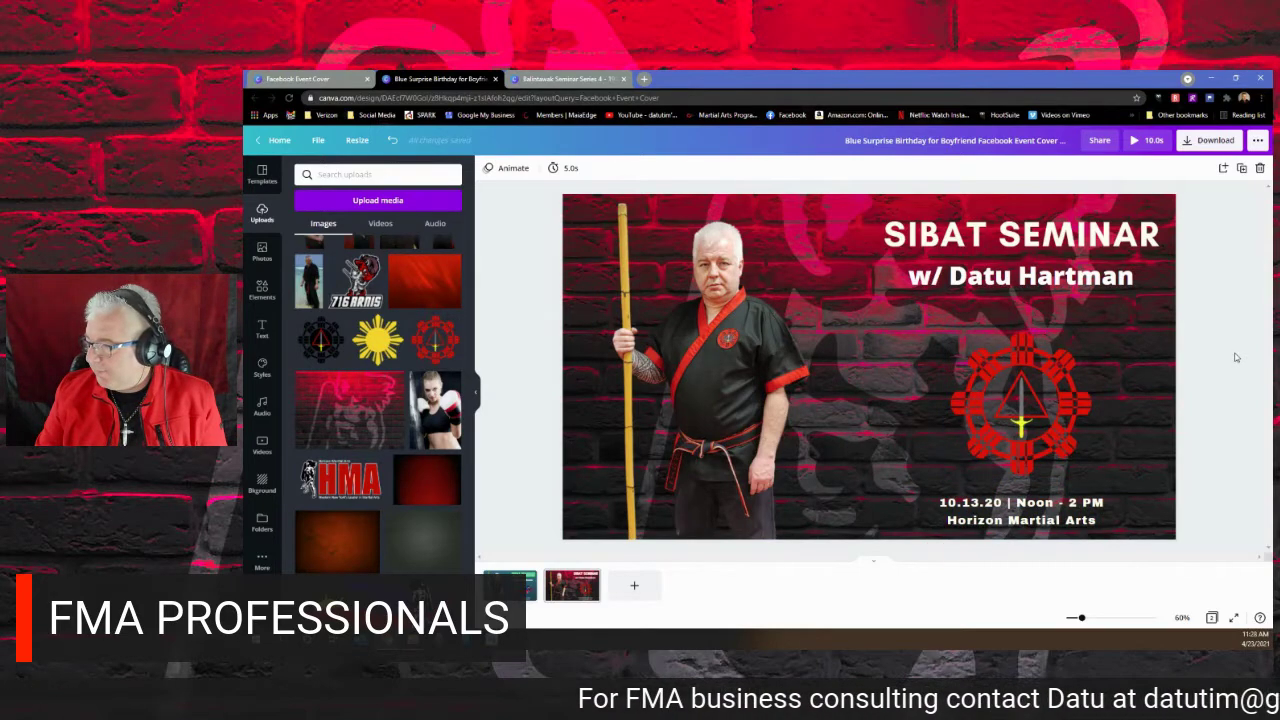
Place the uploaded yellow sun emblem above the date and center the warrior figure on it, scaled to about 163 by 330.
left_click_drag(386, 344, 1010, 400)
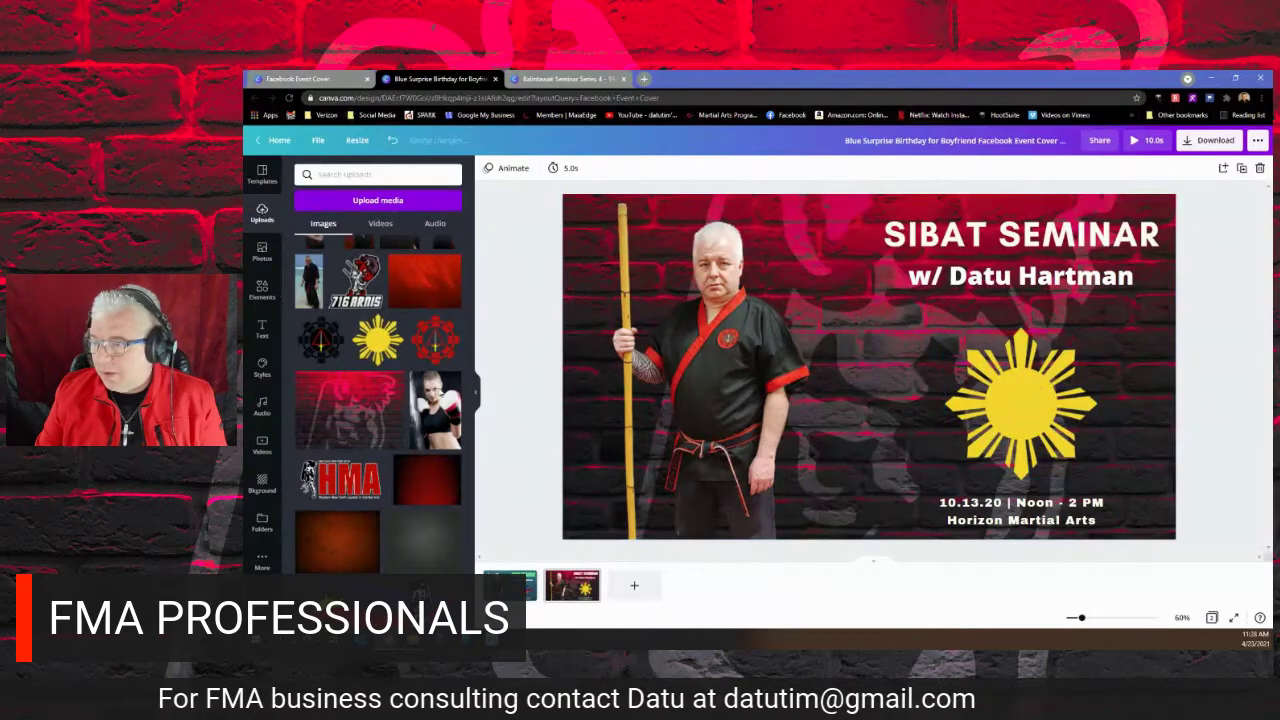
scroll(384, 381, "up", 3)
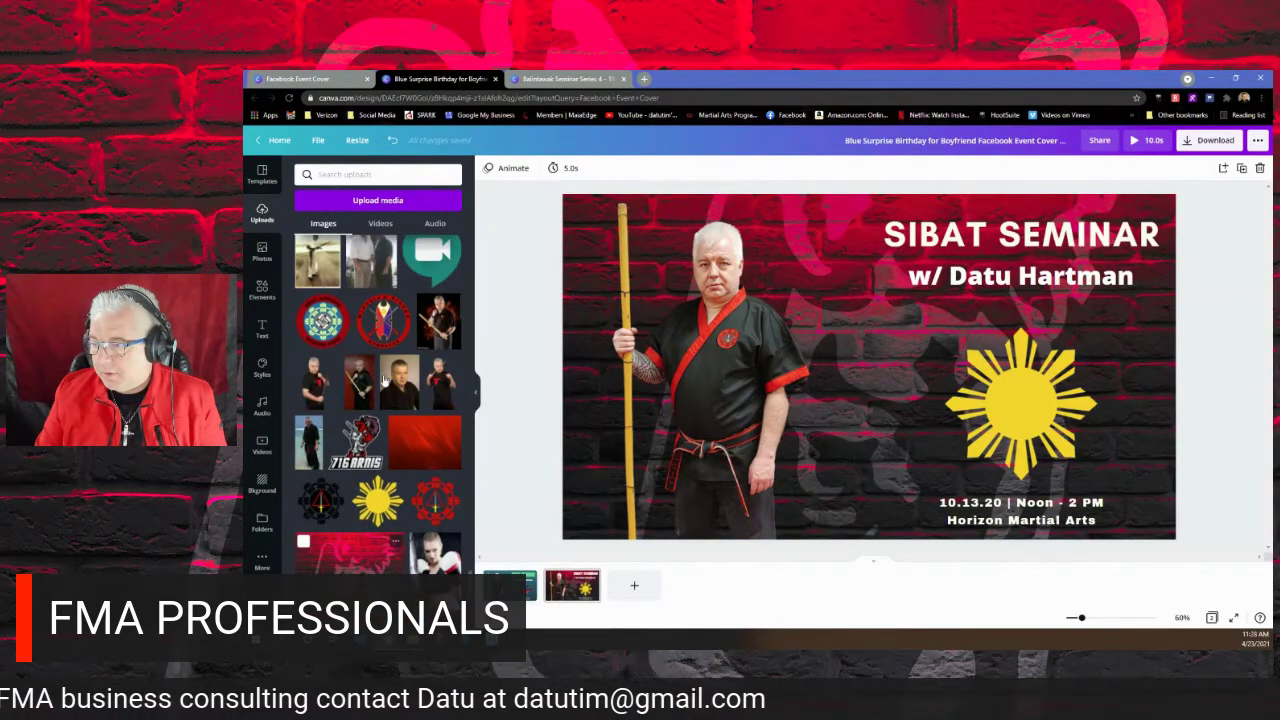
scroll(384, 381, "down", 5)
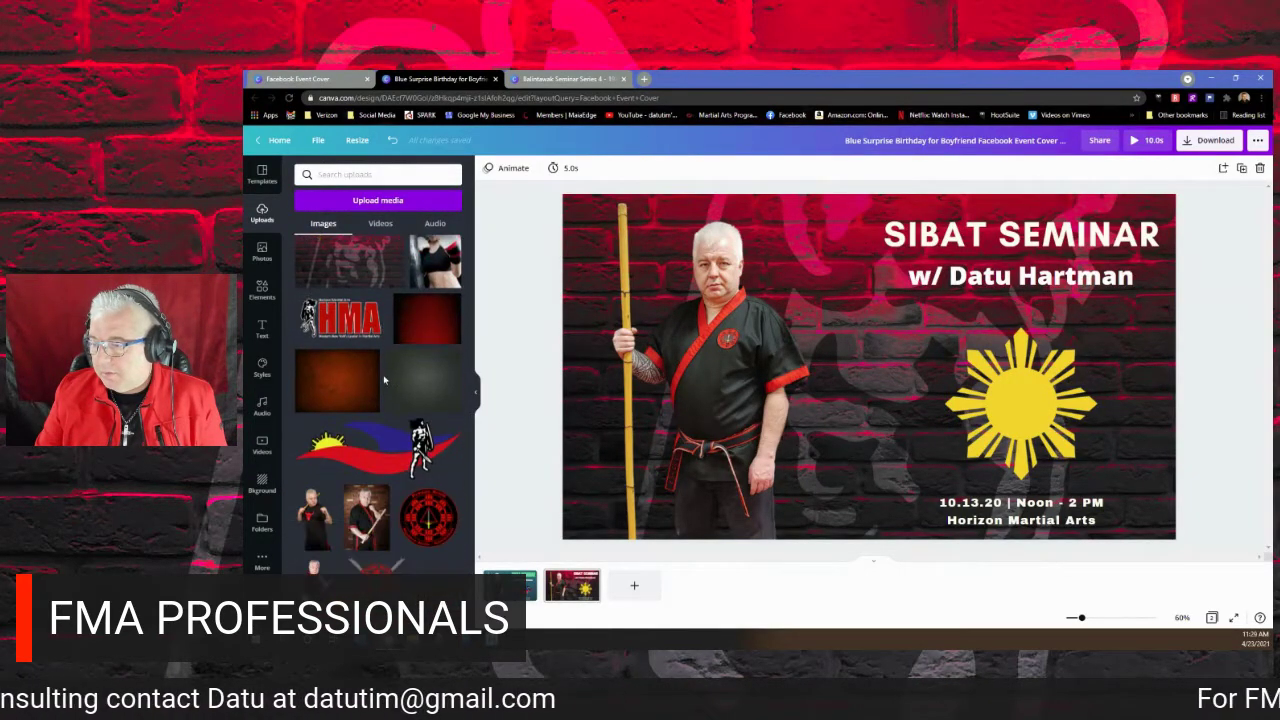
scroll(384, 381, "up", 10)
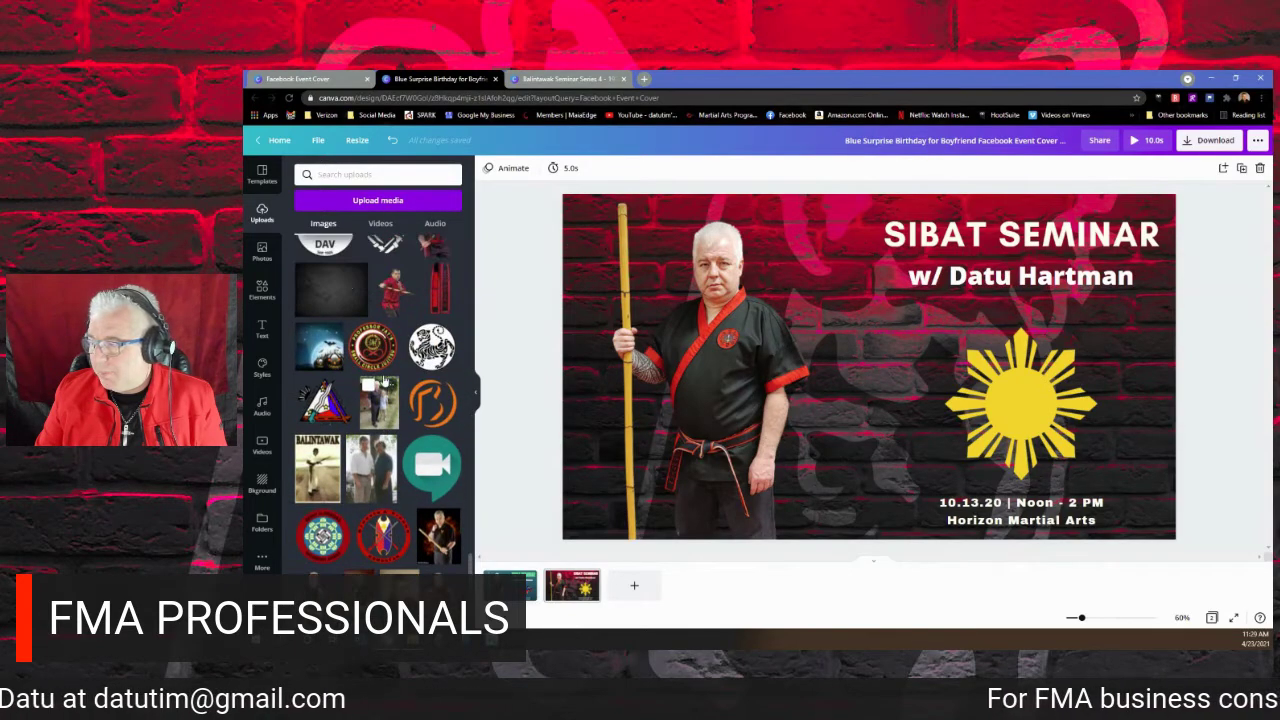
scroll(384, 381, "up", 4)
scroll(384, 381, "down", 5)
left_click(400, 413)
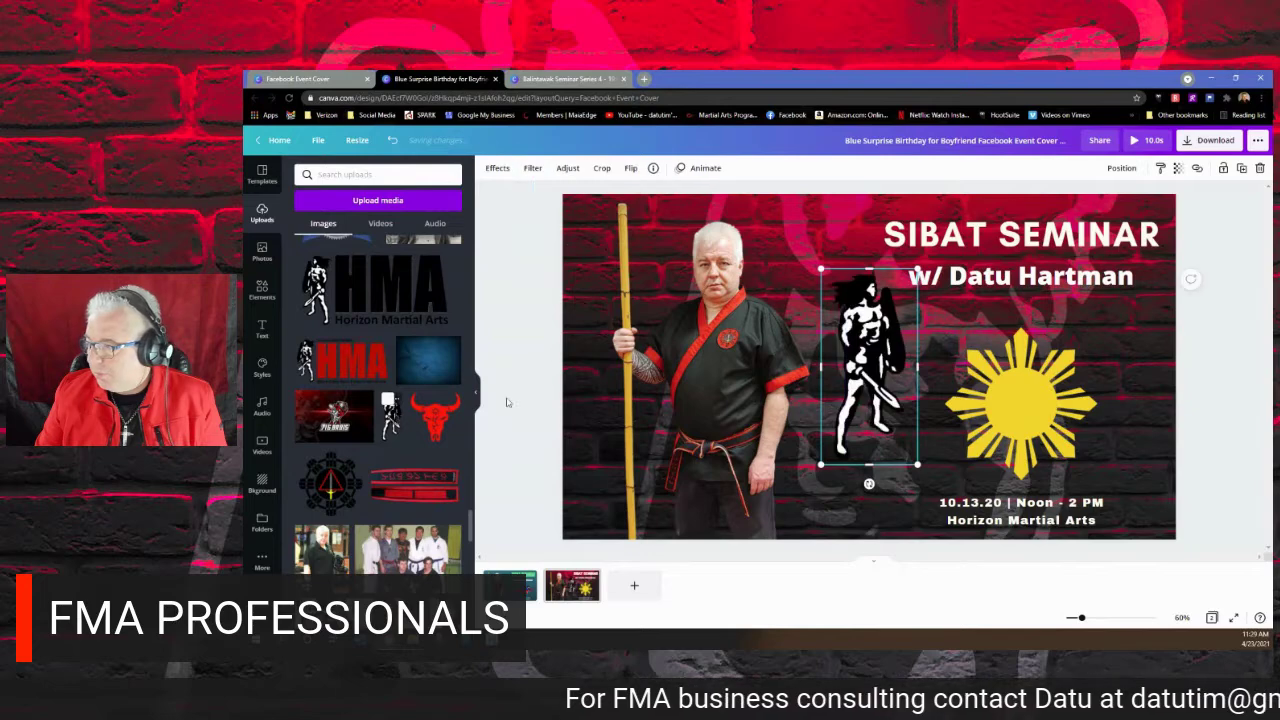
left_click_drag(820, 268, 870, 357)
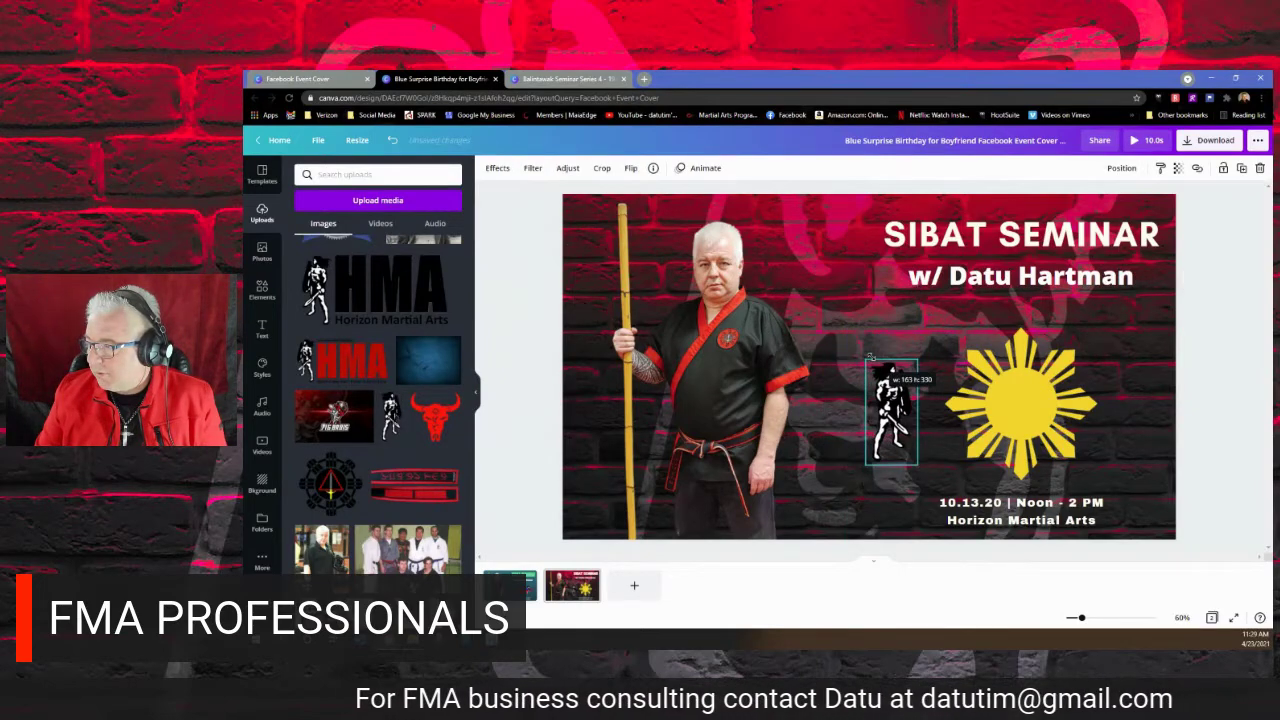
left_click_drag(893, 412, 1016, 406)
left_click(1200, 385)
Enlarge the yellow sun emblem slightly around the warrior figure.
left_click(996, 390)
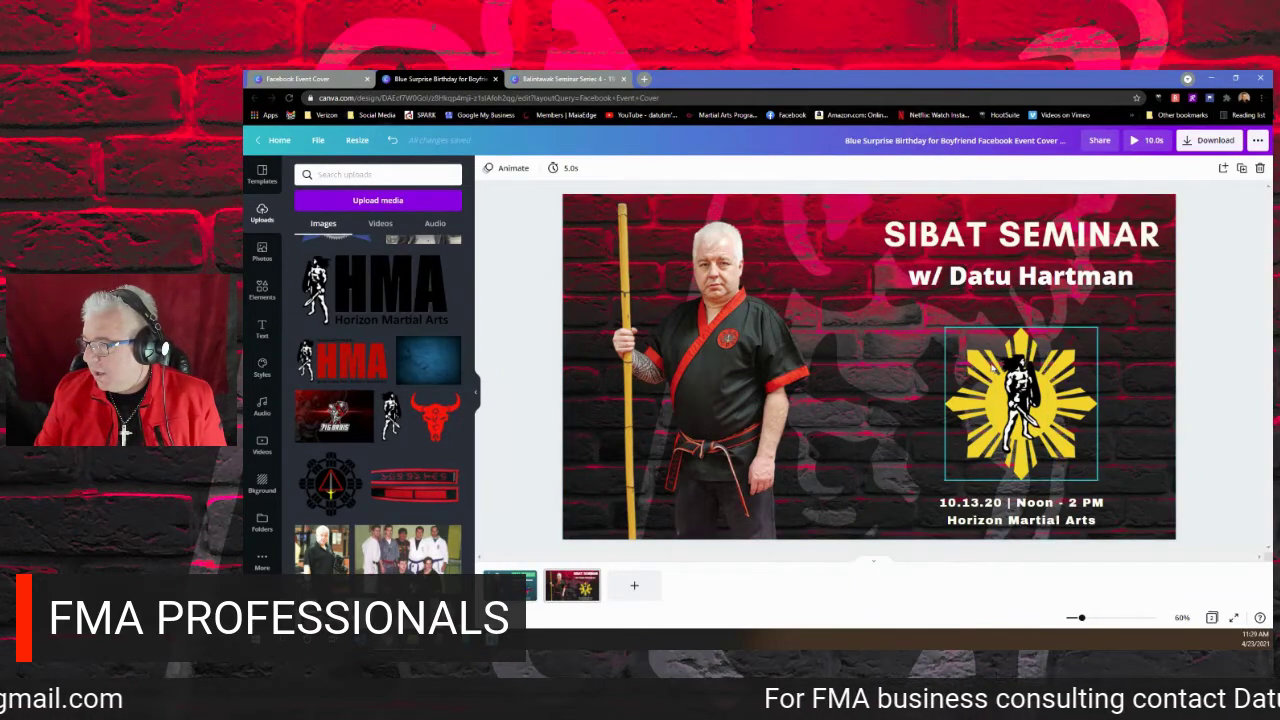
mouse_move(944, 328)
left_mouse_down()
mouse_move(928, 310)
mouse_move(954, 350)
left_mouse_up()
left_click(1214, 368)
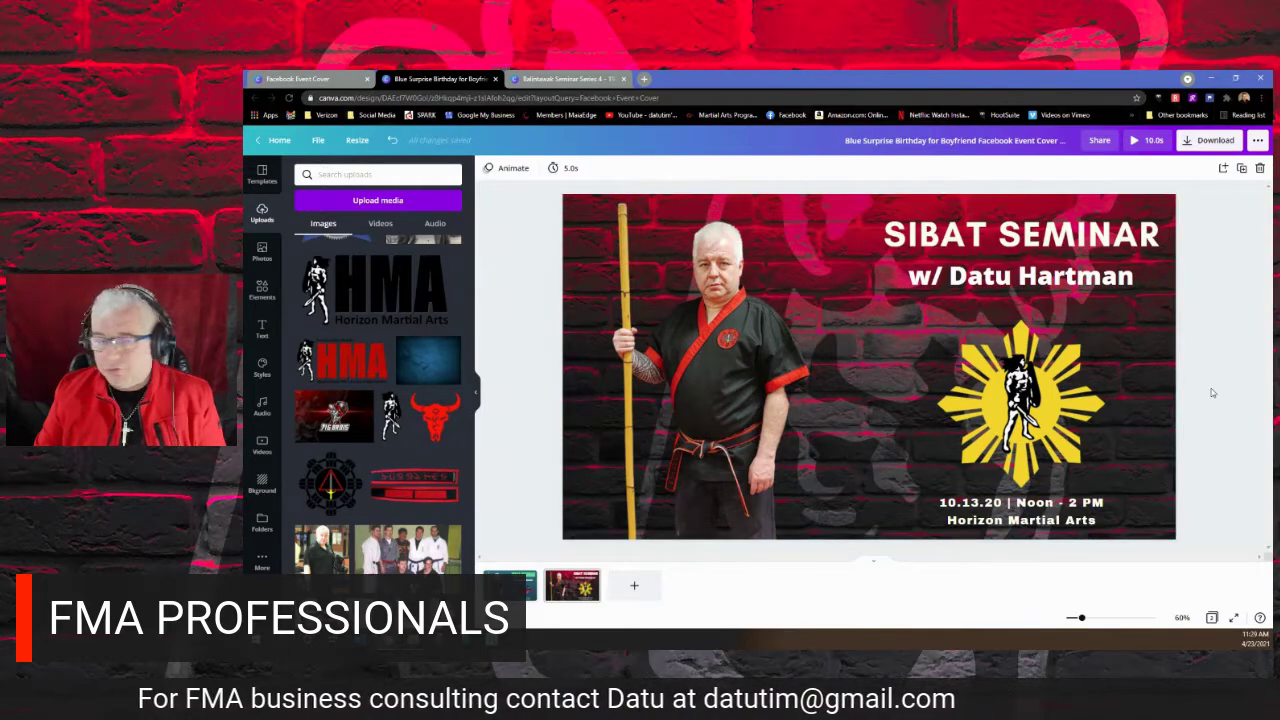
Check the layer-order options for the warrior figure and for the yellow sun emblem.
left_click(1015, 397)
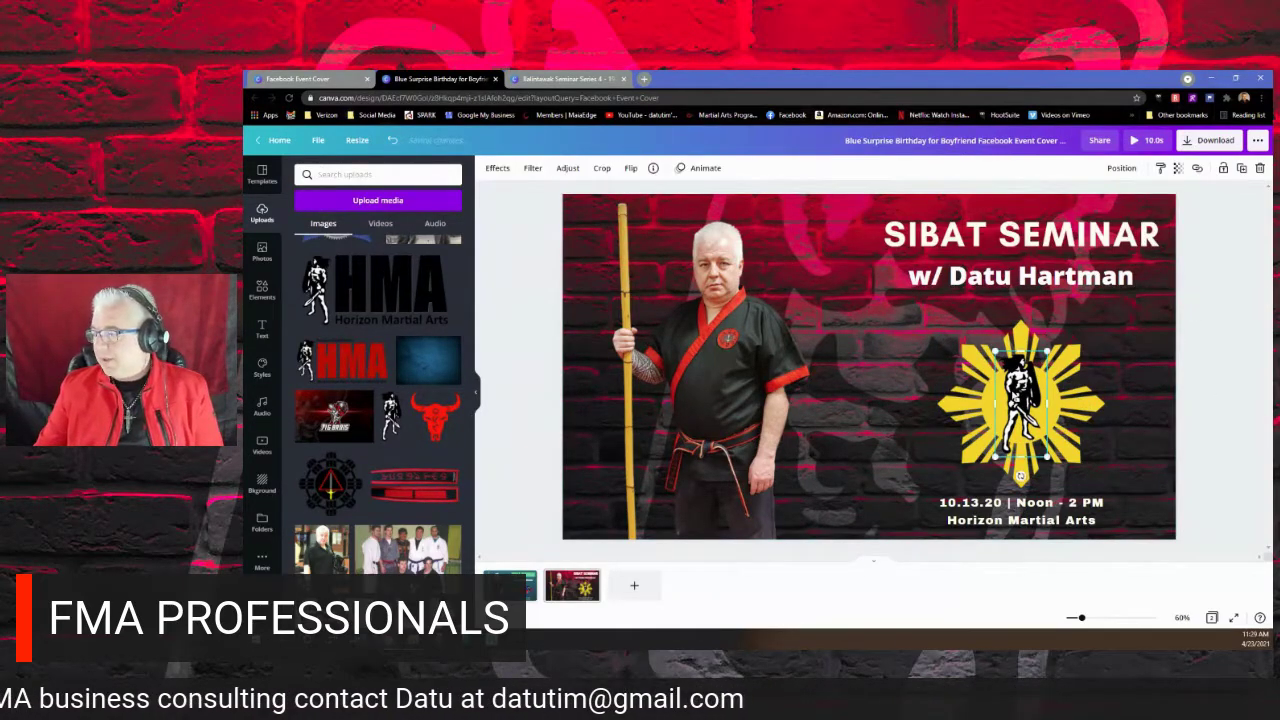
right_click(1013, 396)
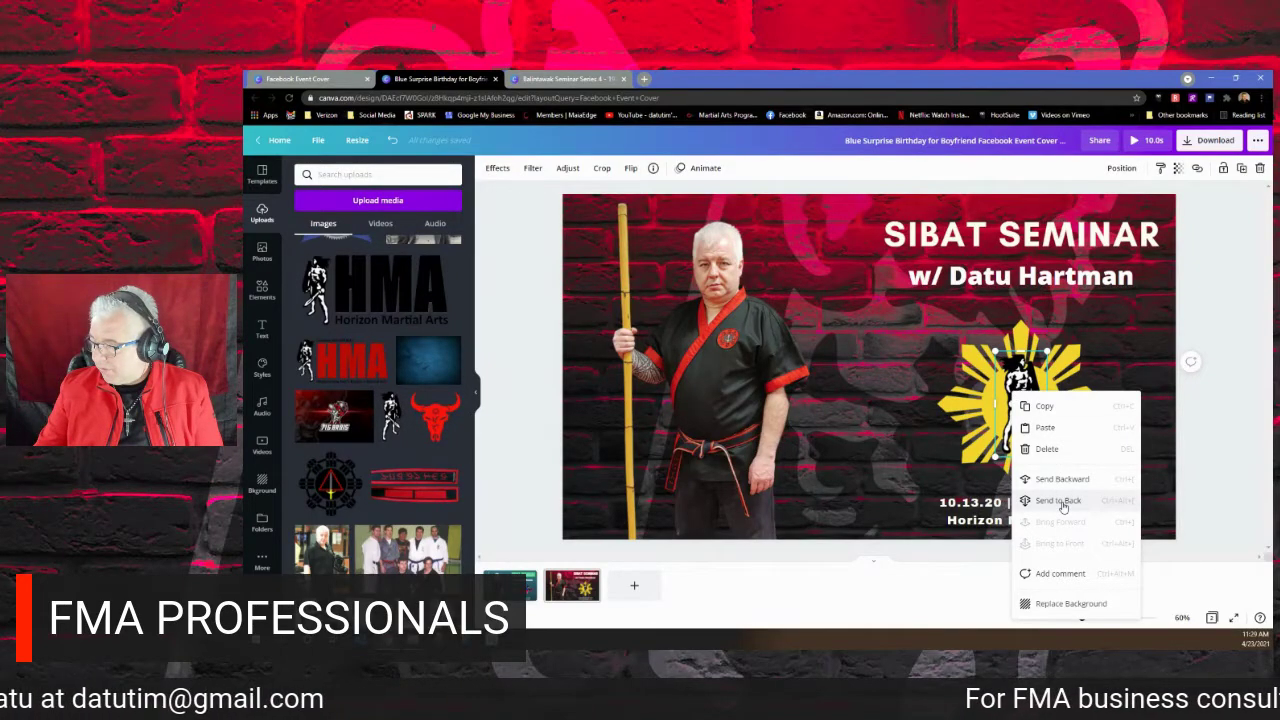
left_click(1216, 424)
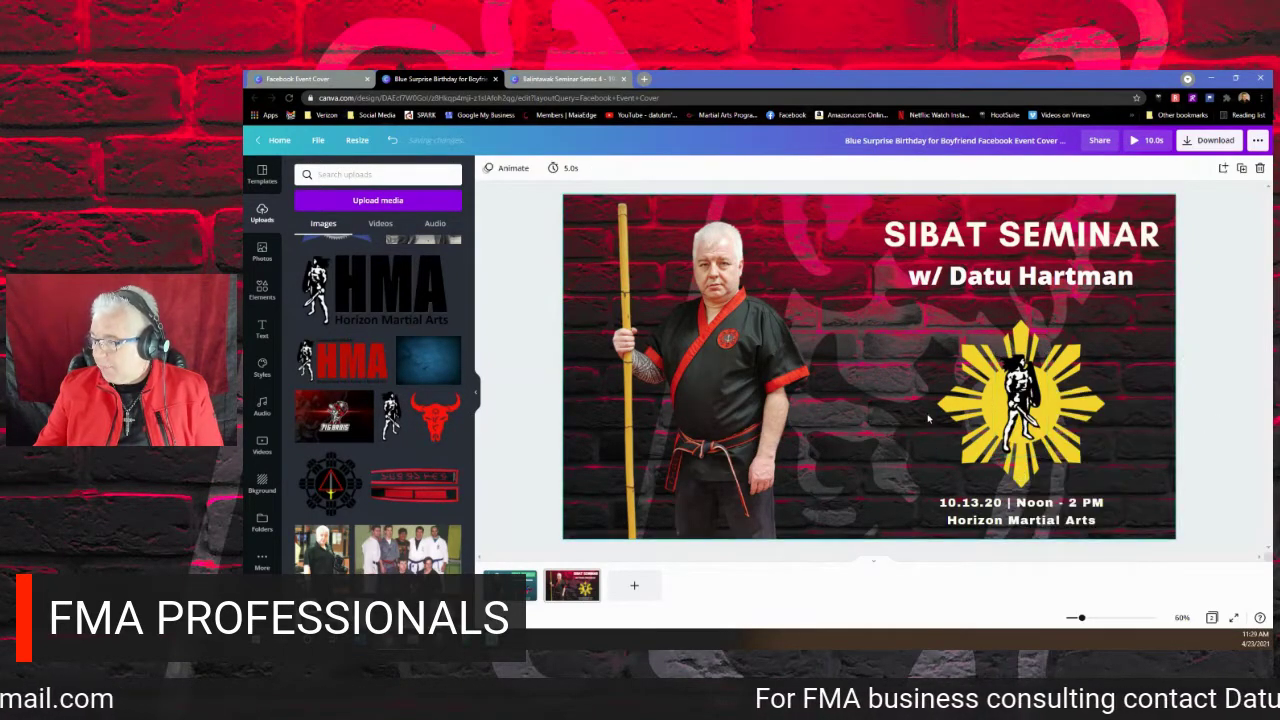
left_click(1020, 478)
right_click(945, 403)
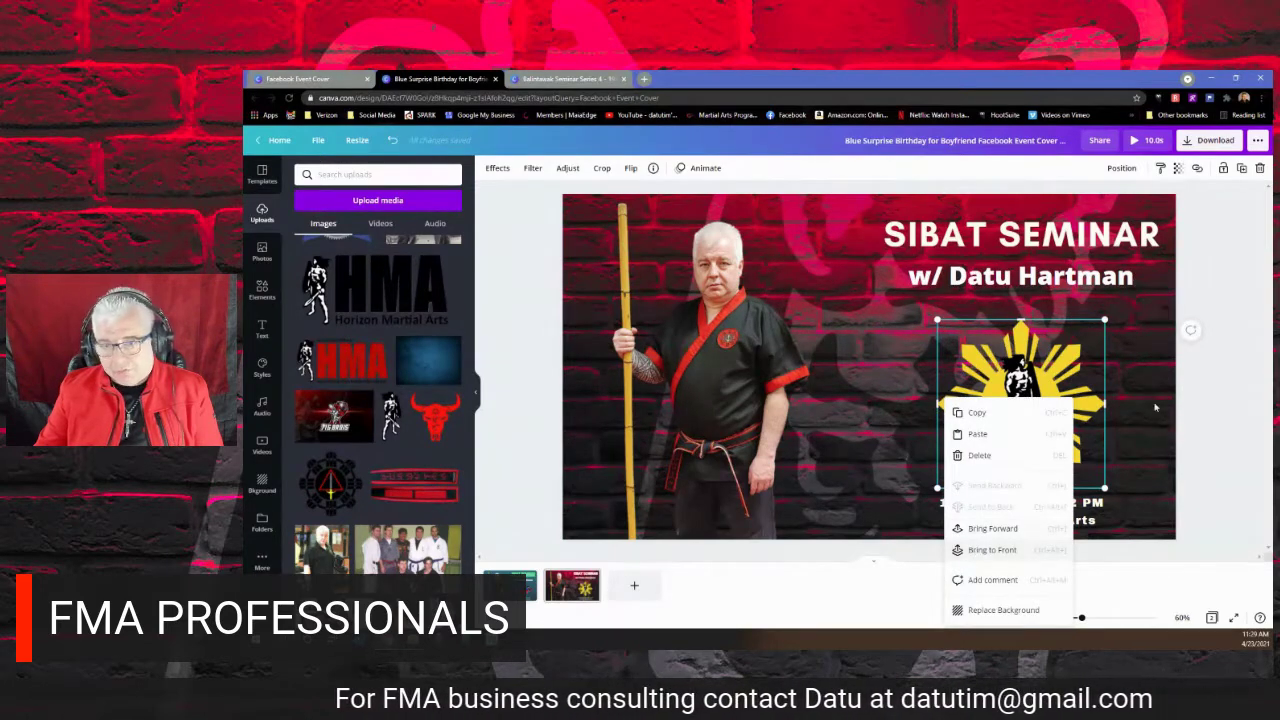
left_click(1199, 397)
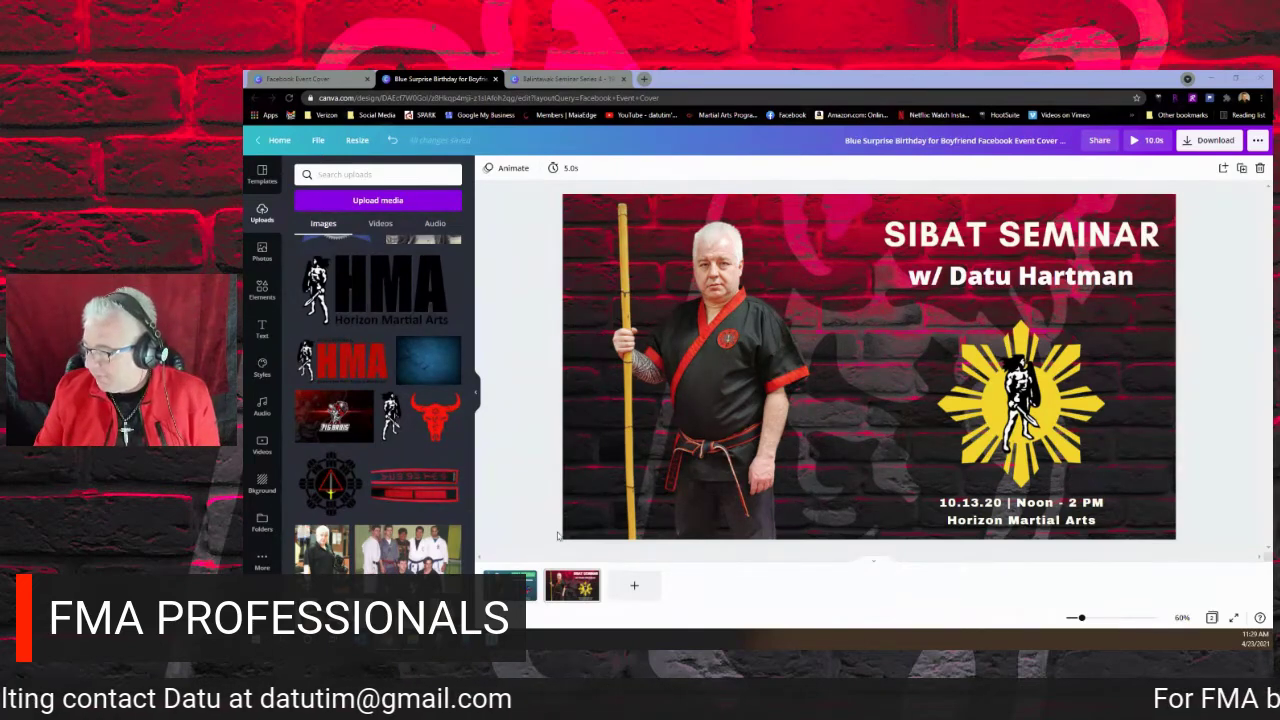
Try adding "-1" after the date in the event details text.
left_click(997, 504)
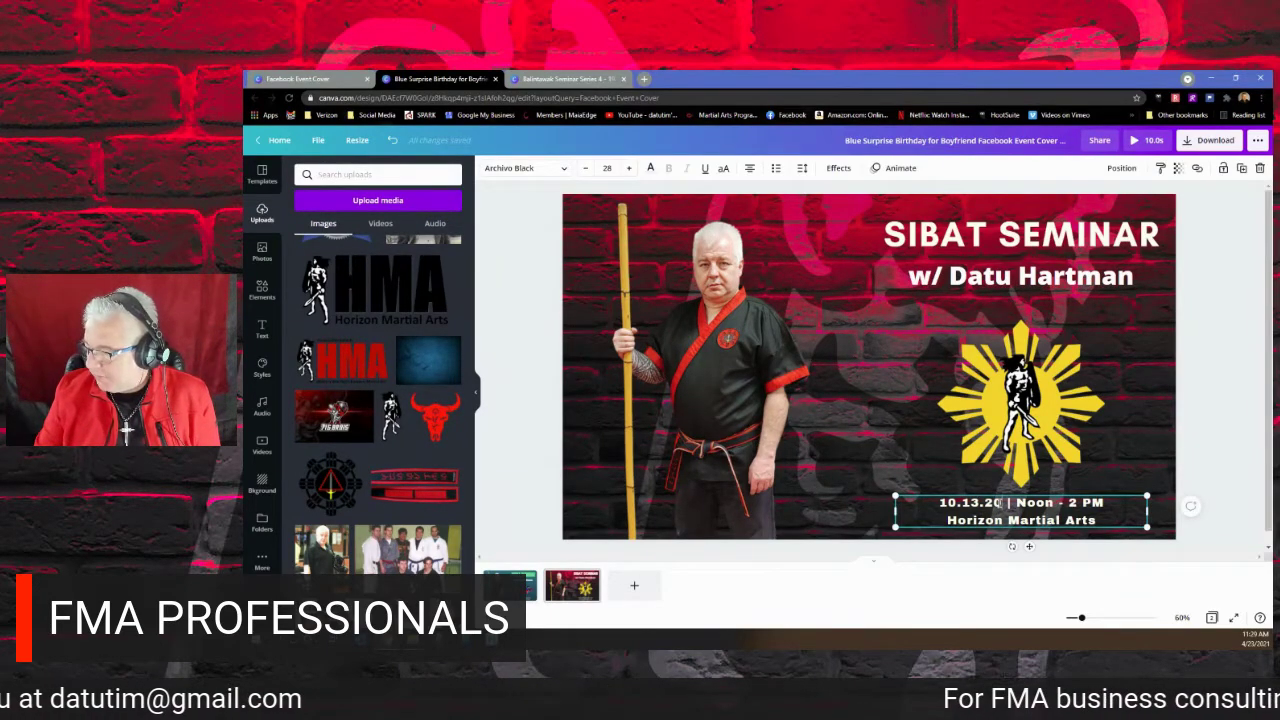
type("-1")
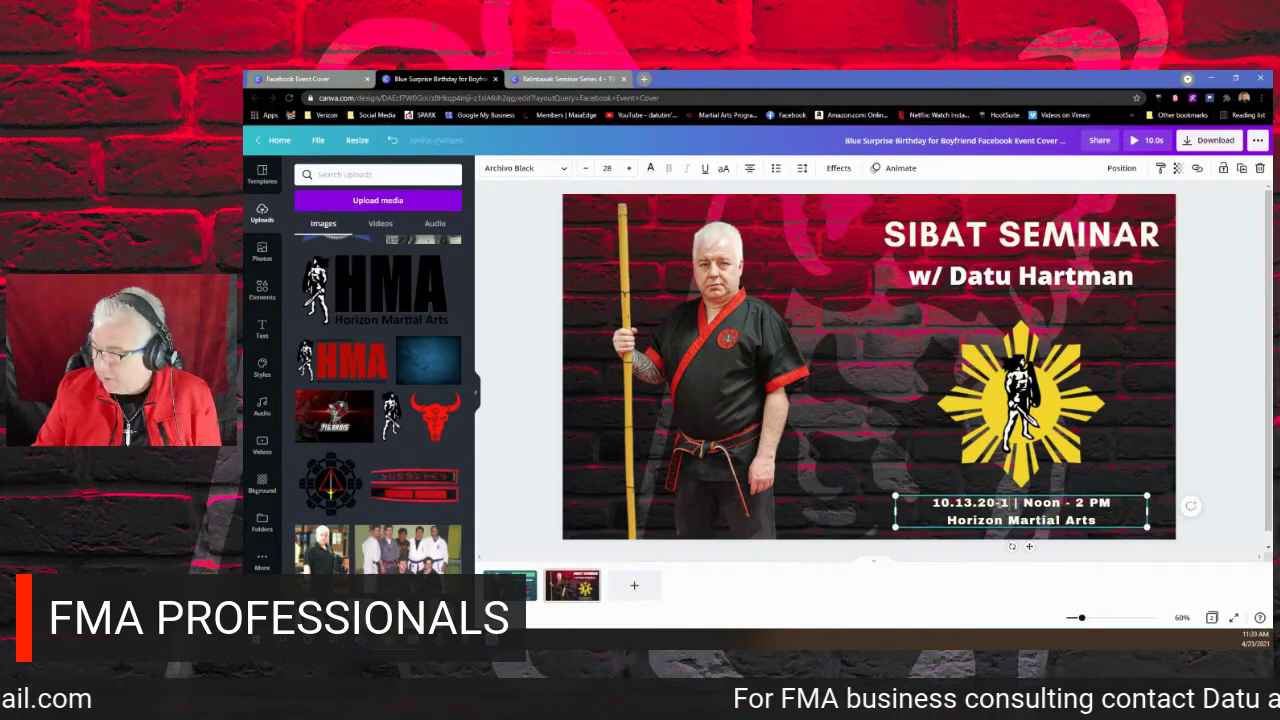
key("BackSpace")
key("BackSpace")
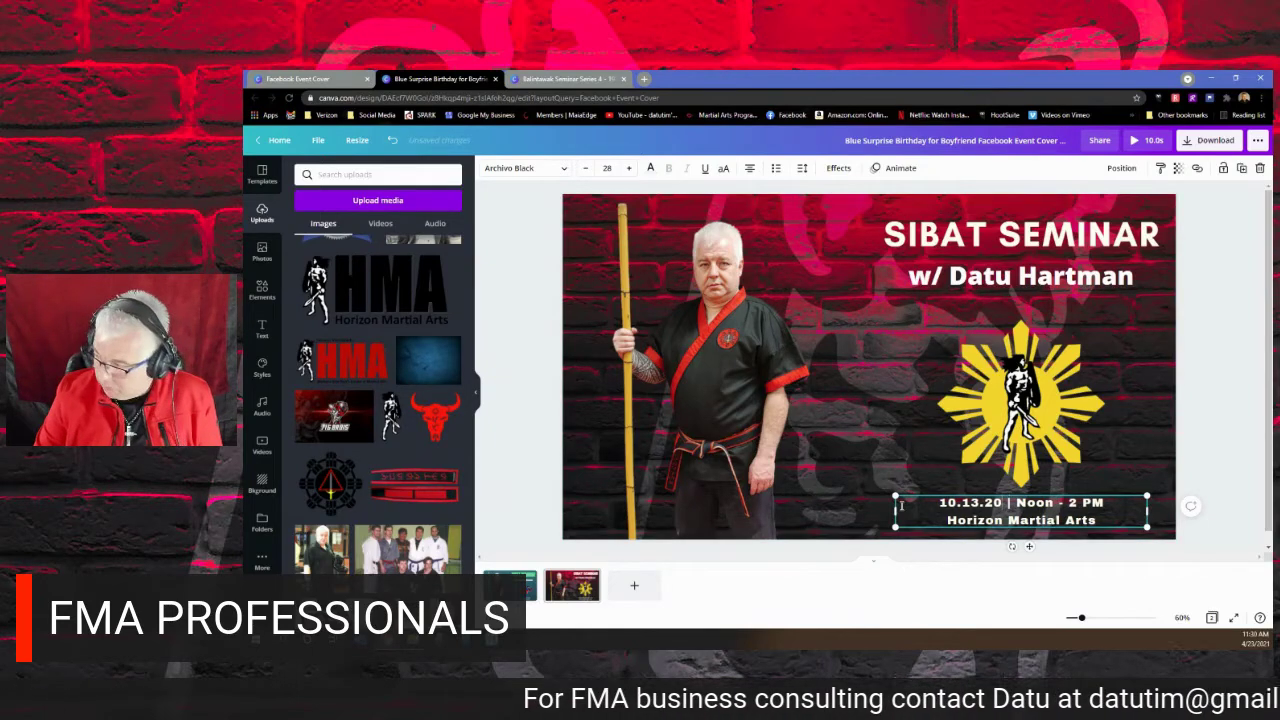
Correct the date in the event details text to 10.13.21.
key("BackSpace")
type("1")
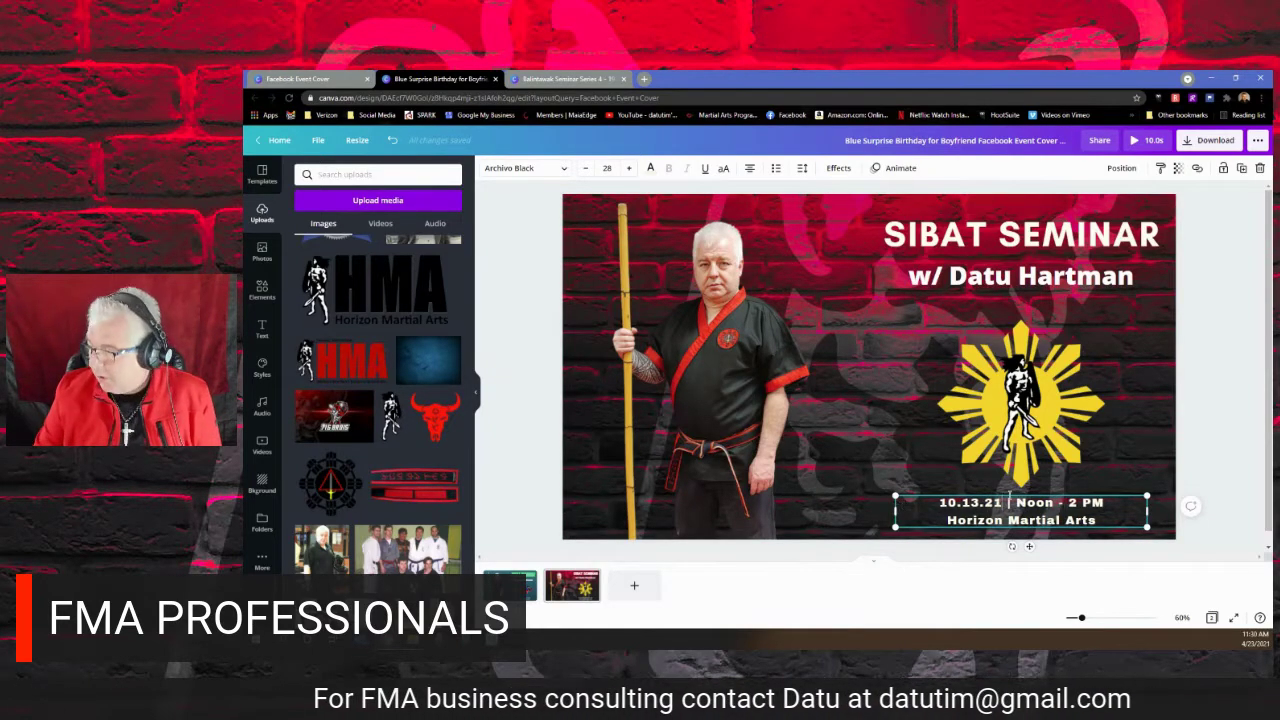
left_click(1221, 430)
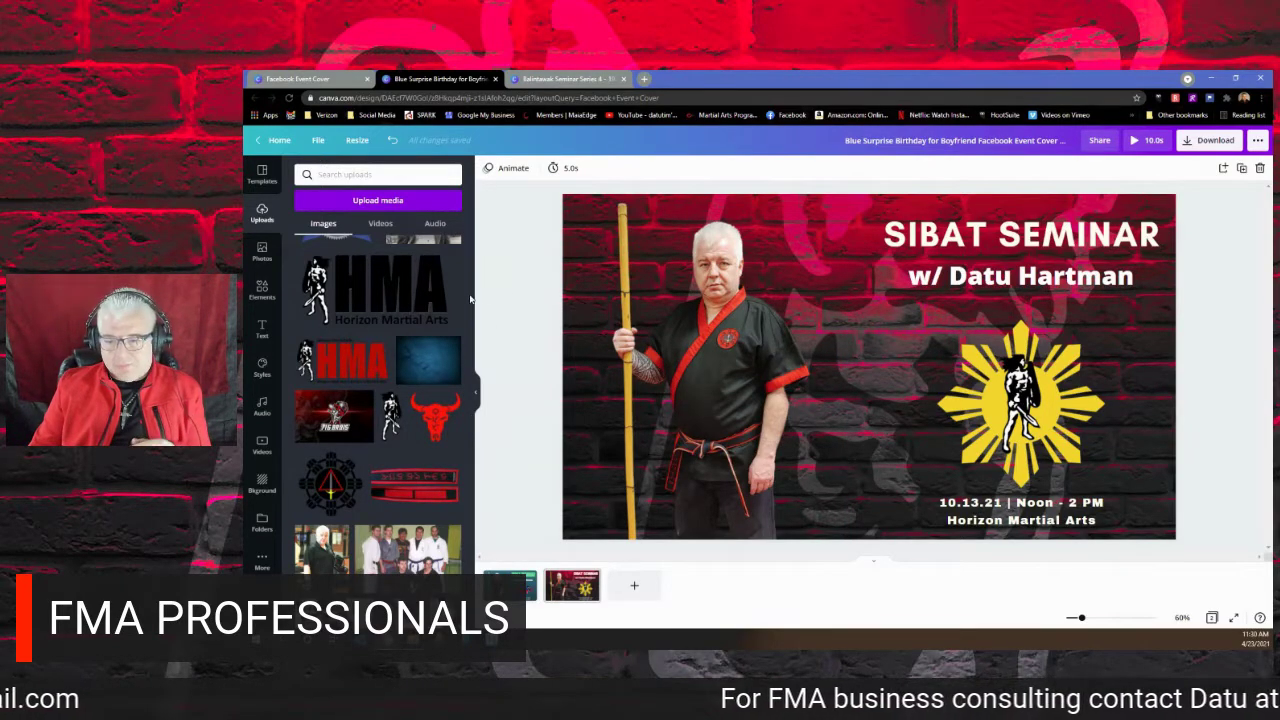
scroll(406, 314, "up", 10)
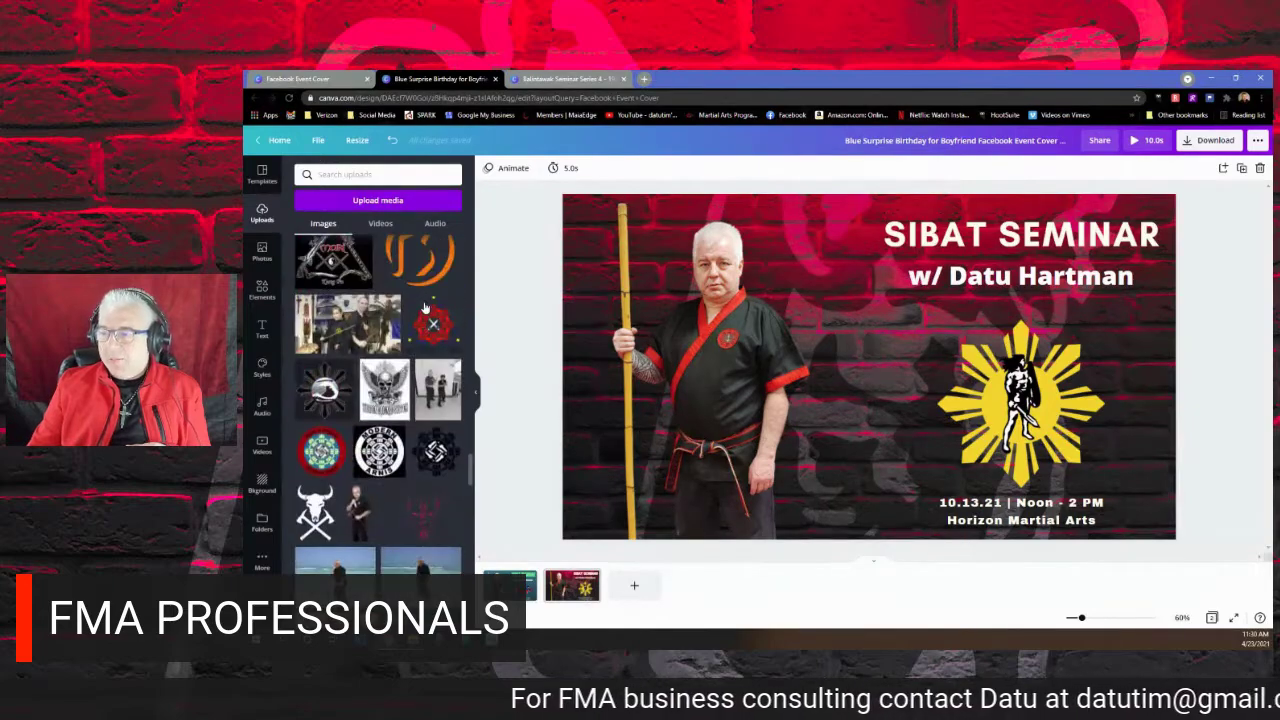
scroll(424, 308, "up", 10)
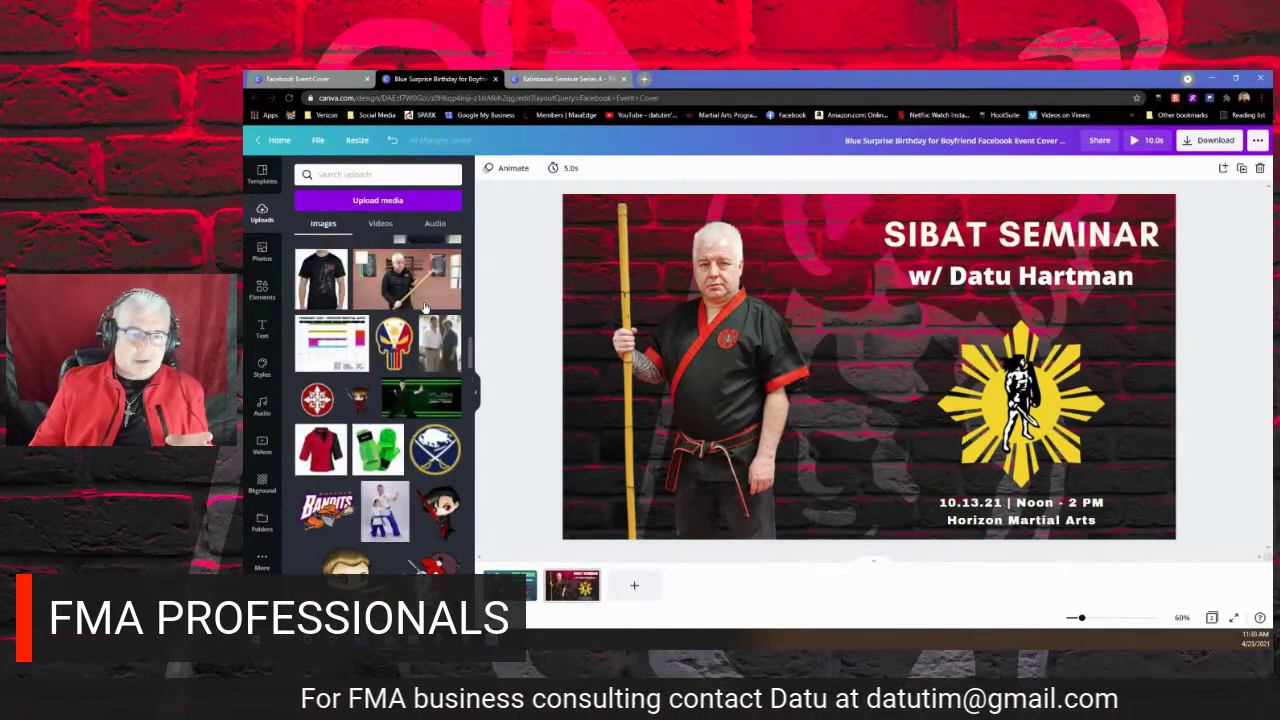
scroll(424, 308, "up", 8)
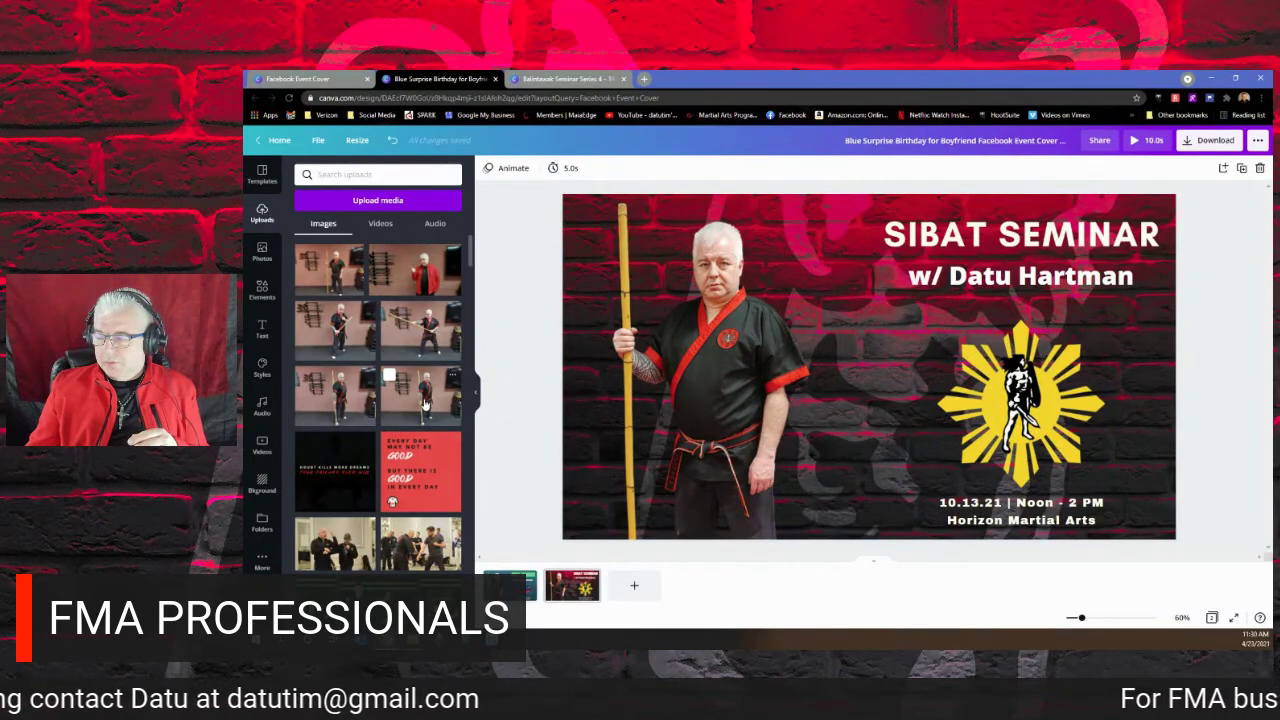
left_click(357, 400)
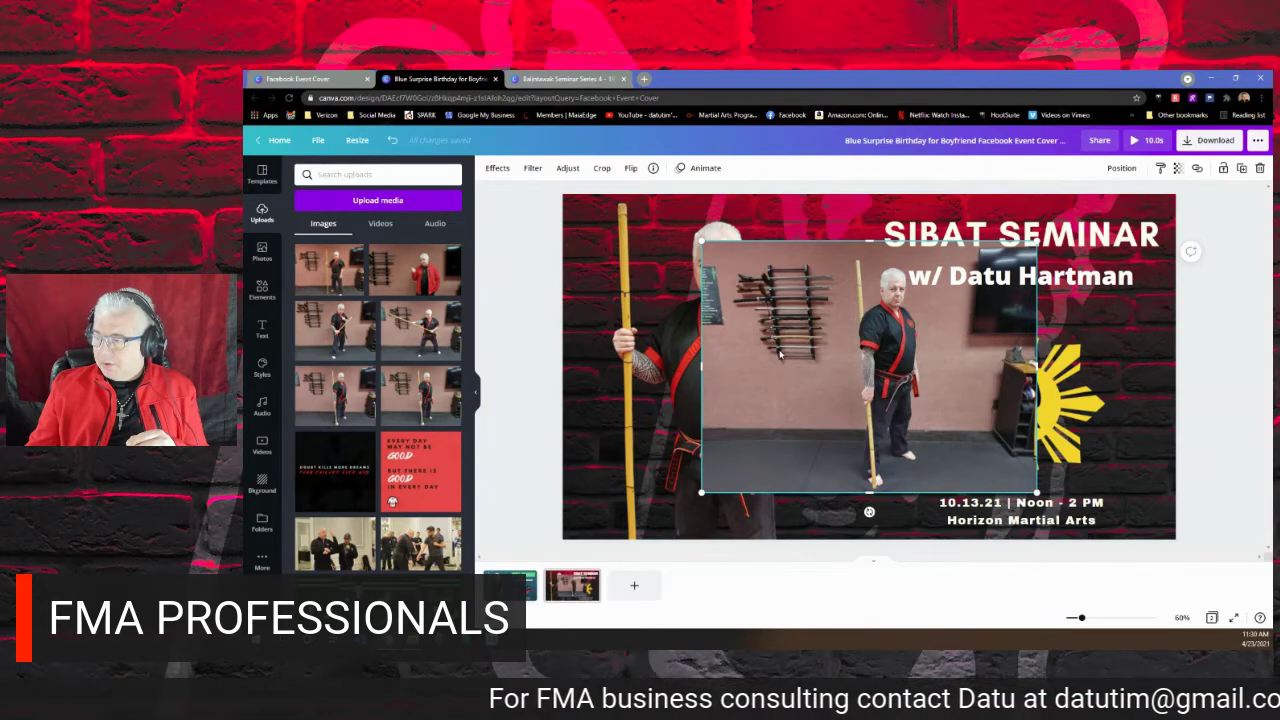
key("Delete")
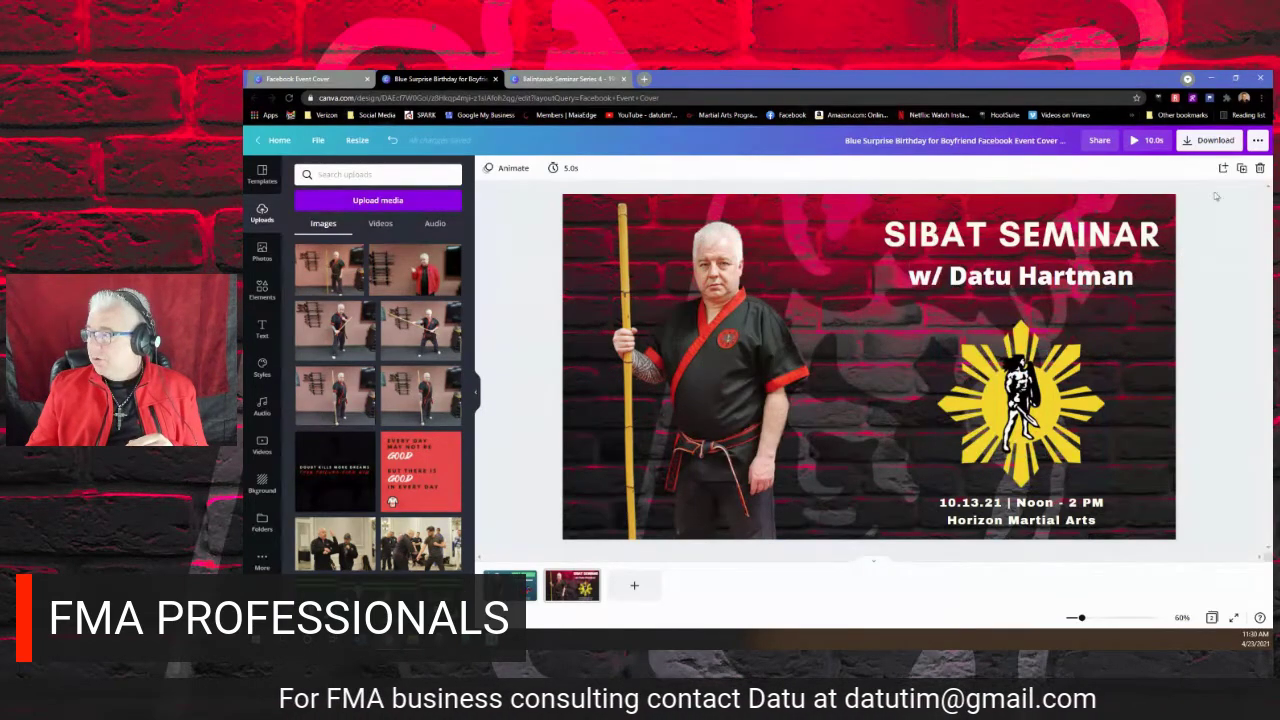
Duplicate the brick-wall cover page and delete the instructor cutout from the copy.
left_click(1241, 168)
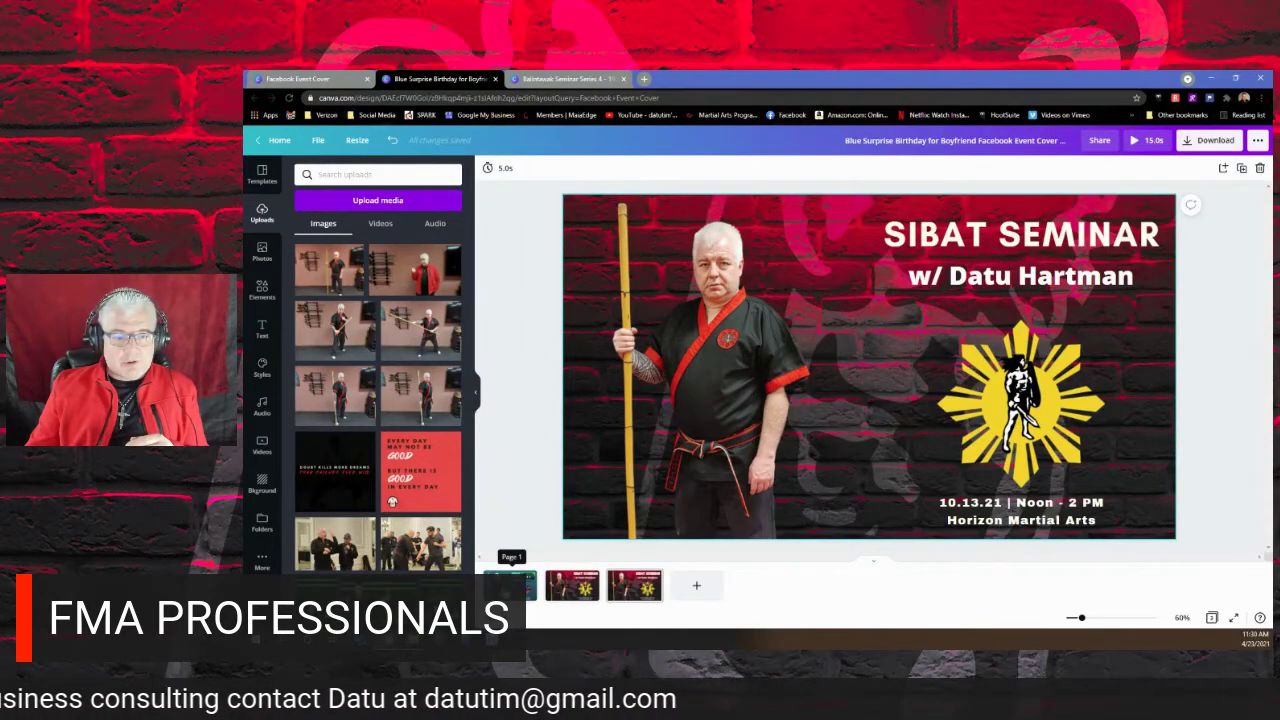
left_click(510, 585)
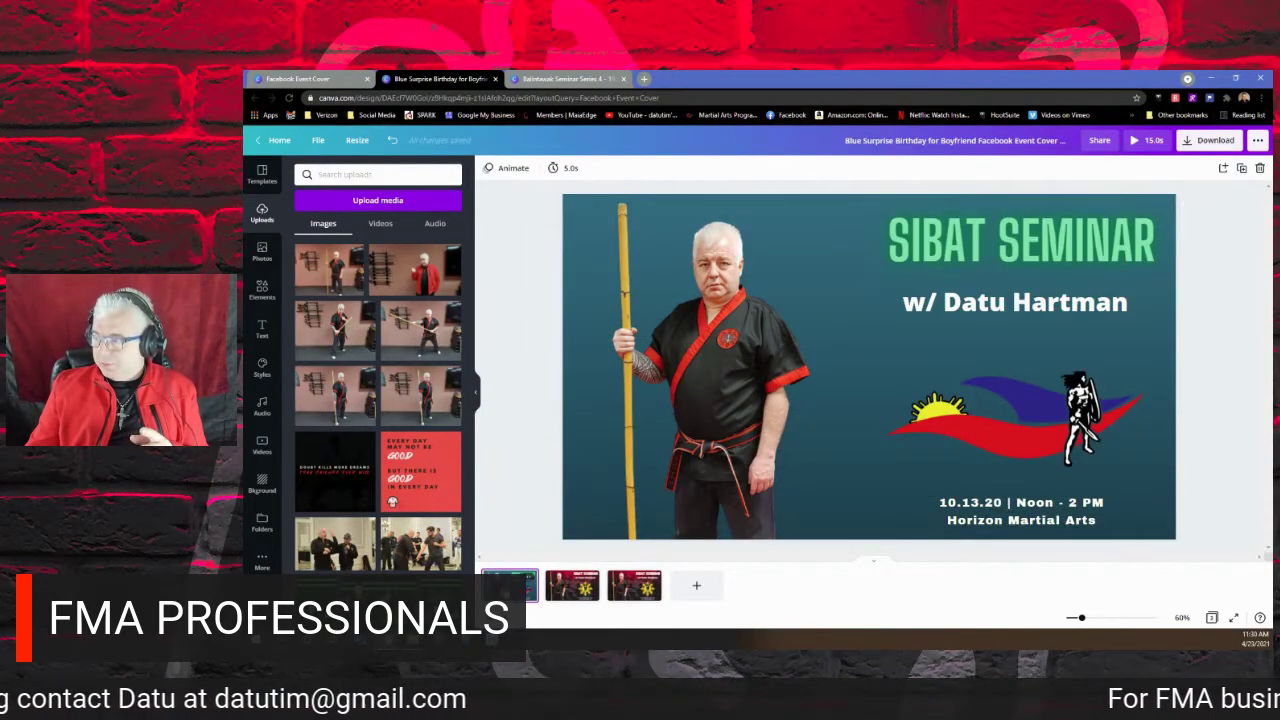
left_click(558, 590)
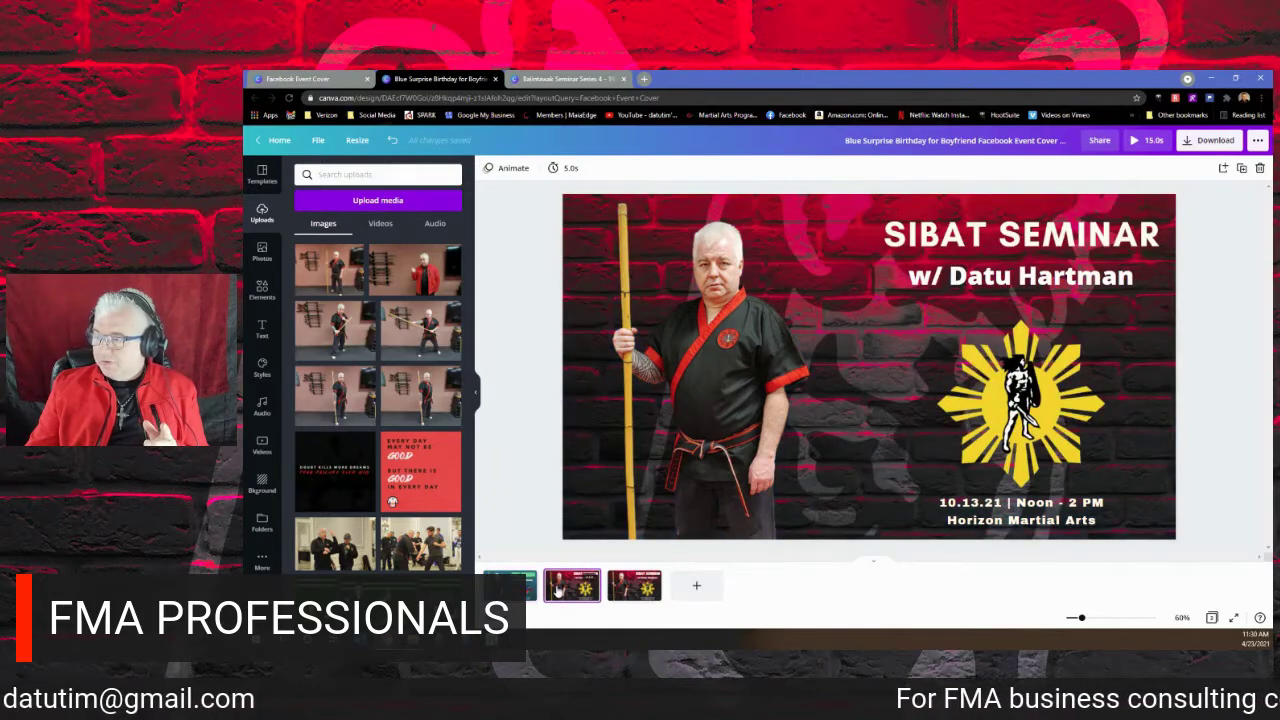
left_click(632, 590)
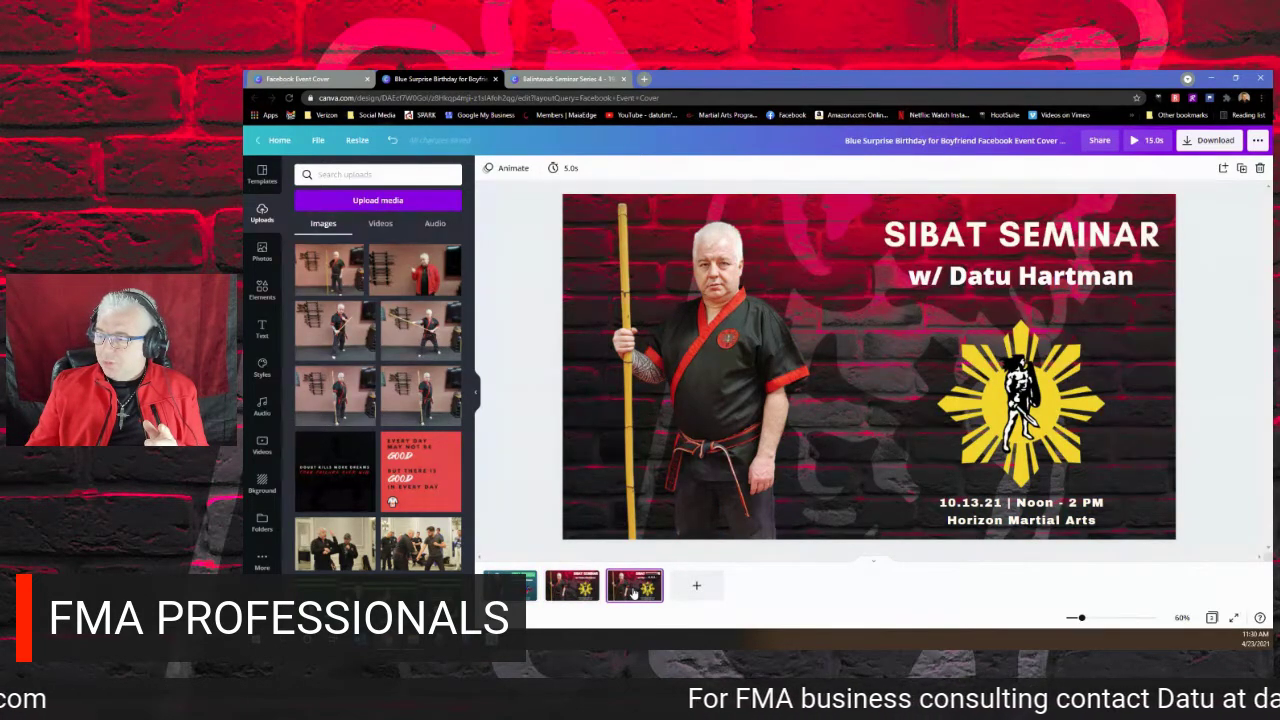
left_click(715, 410)
key("Delete")
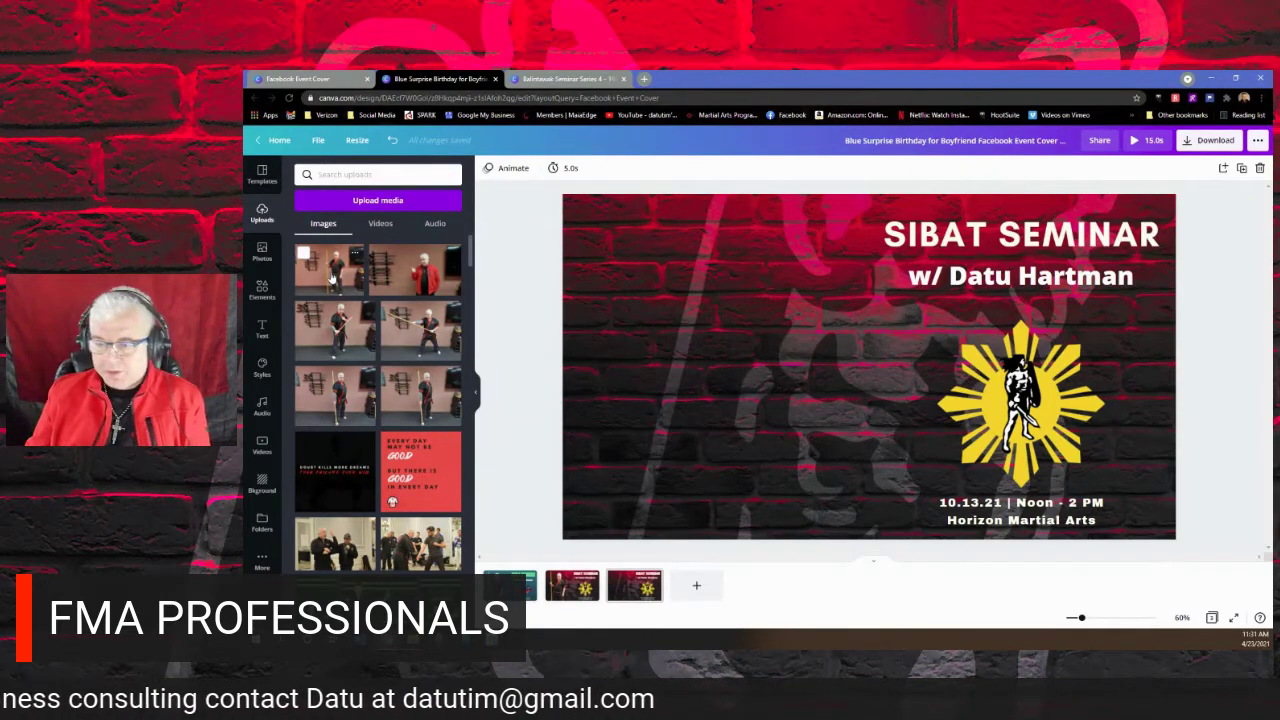
Add the uploaded full-length photo of the instructor holding the staff upright beside the event text, discarding a second similar photo.
left_click(345, 395)
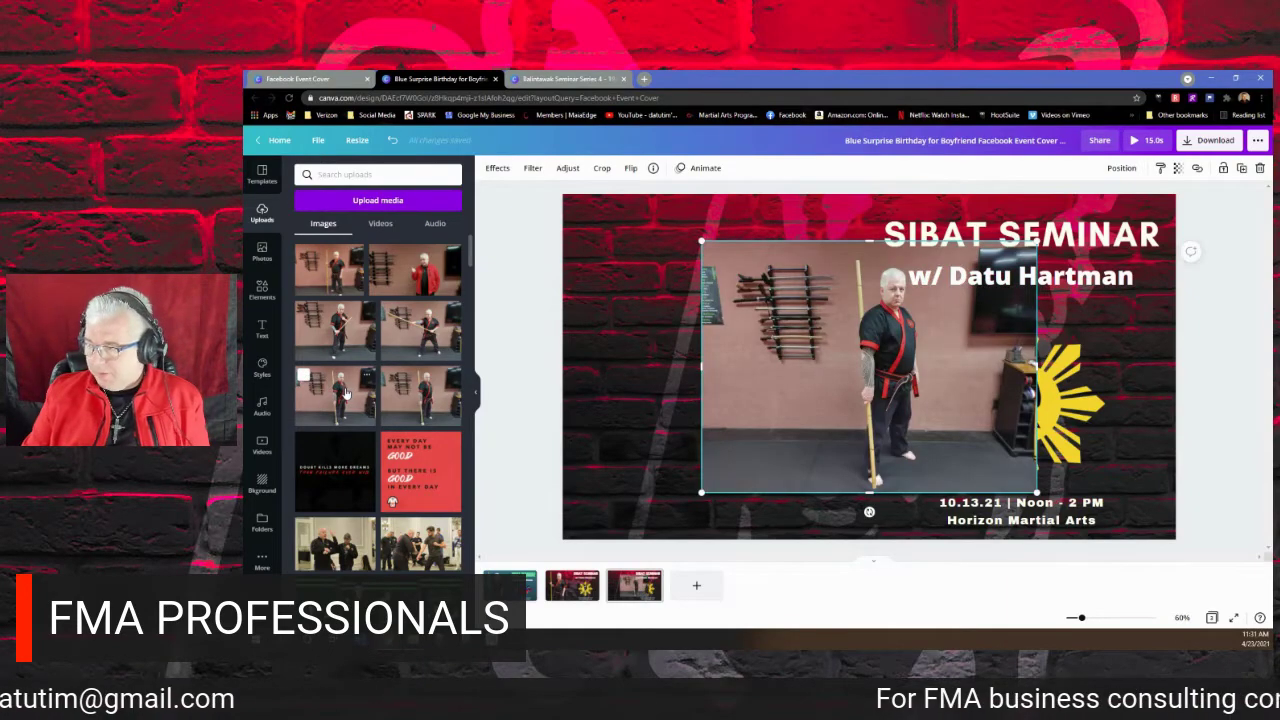
left_click_drag(808, 357, 641, 336)
left_click(430, 396)
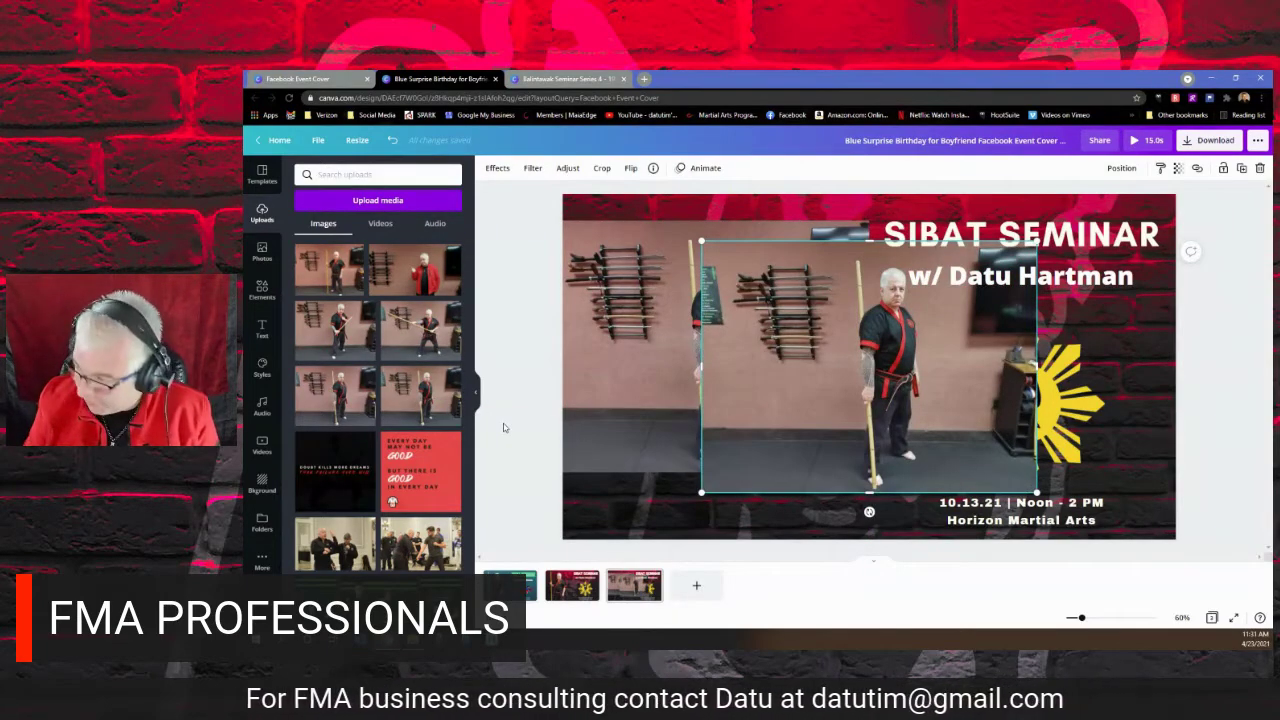
key("Delete")
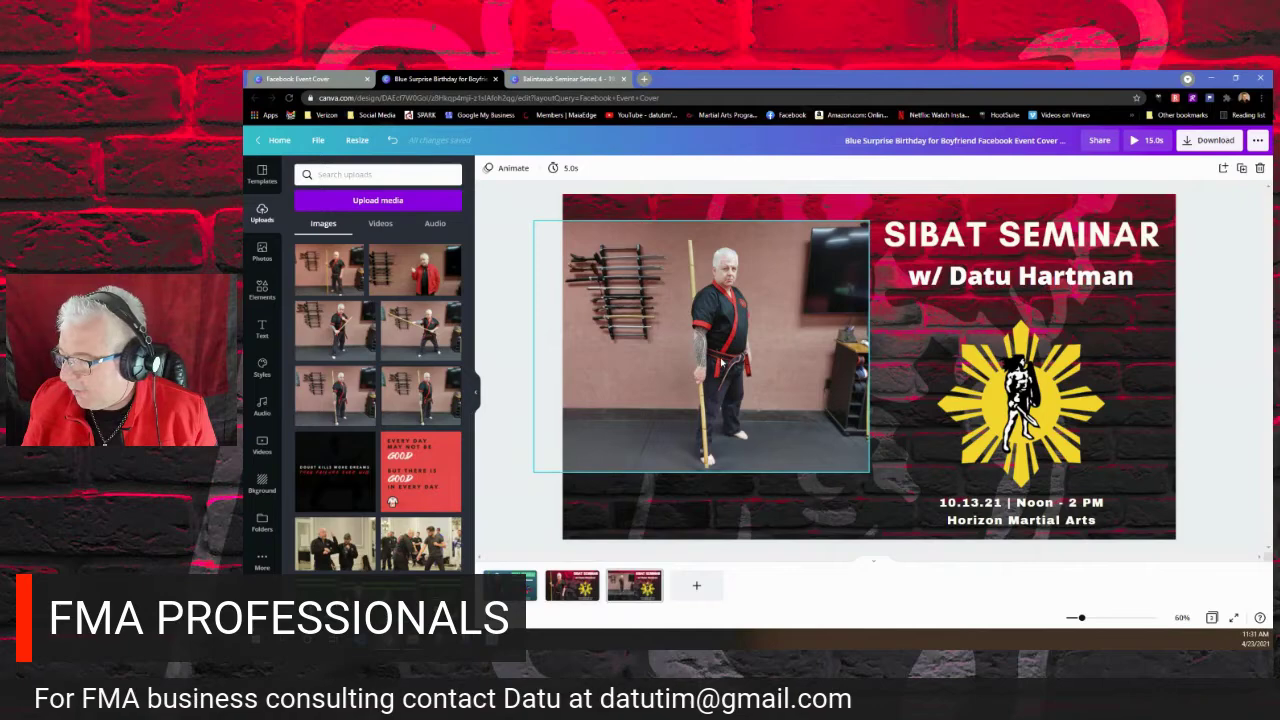
Enlarge the full-length instructor photo so its lower edge meets the bottom of the cover.
left_click(814, 437)
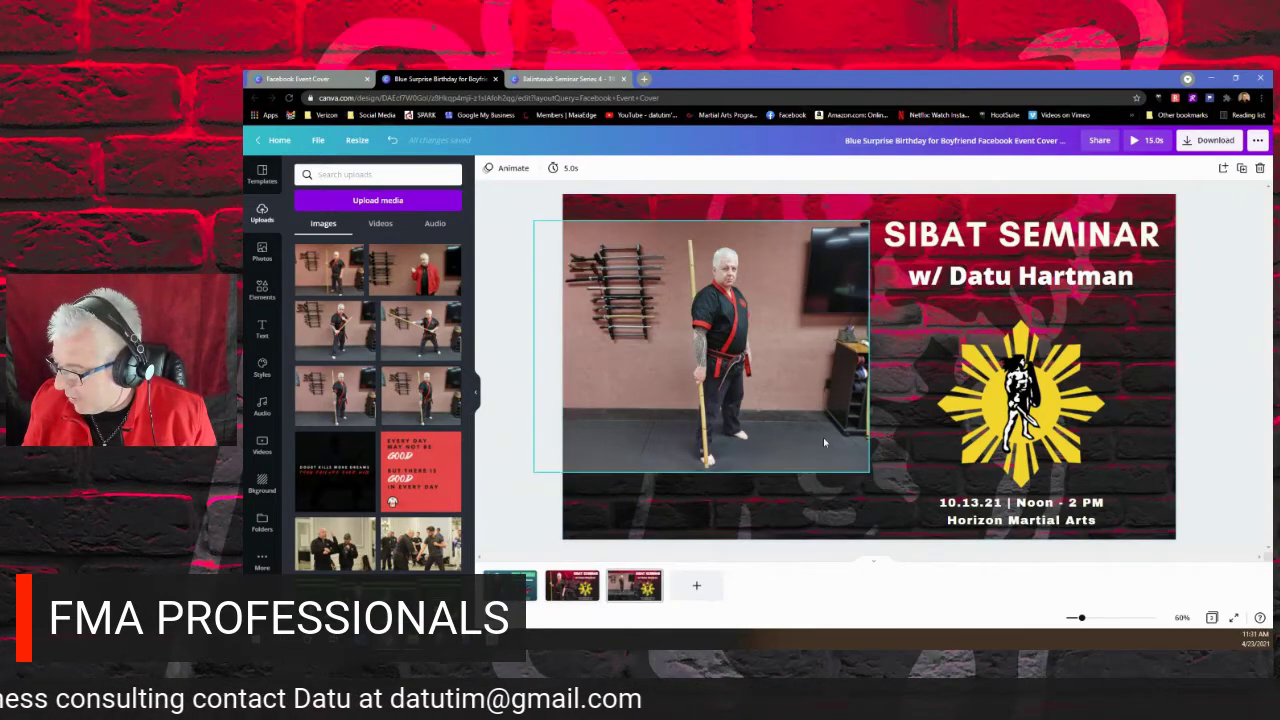
left_click_drag(869, 471, 934, 521)
left_click_drag(533, 220, 477, 184)
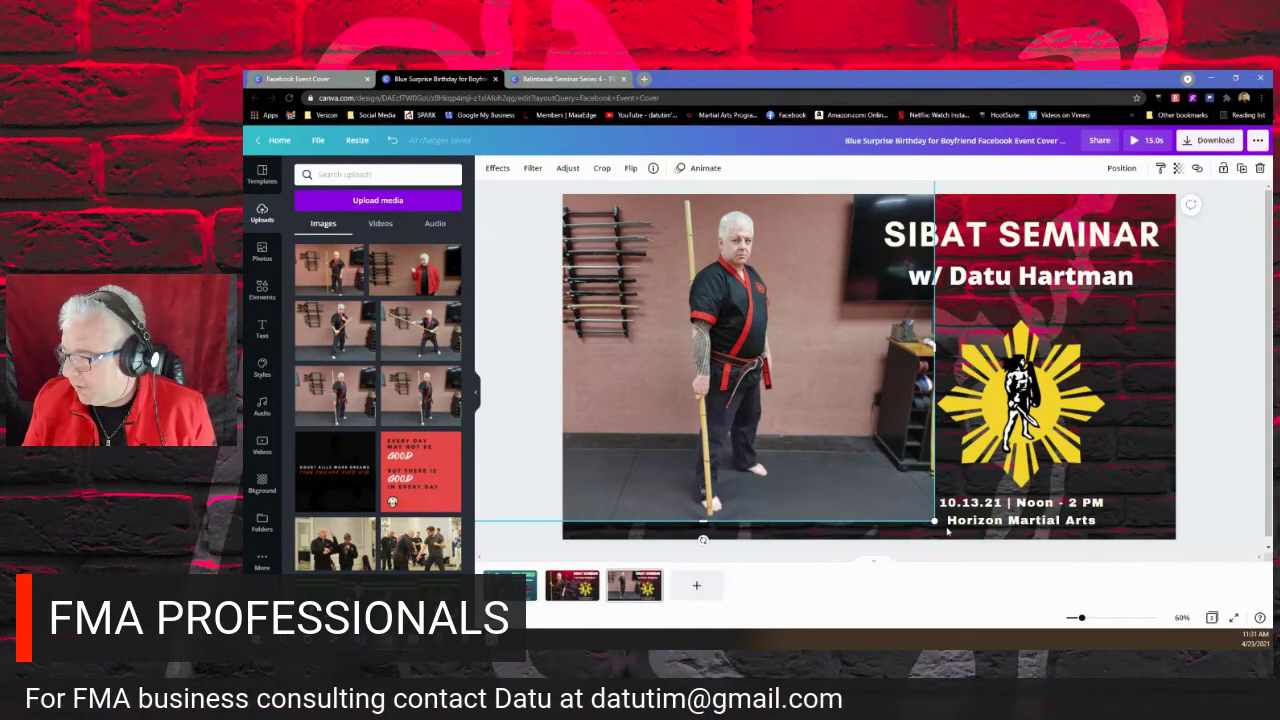
left_click_drag(966, 548, 957, 549)
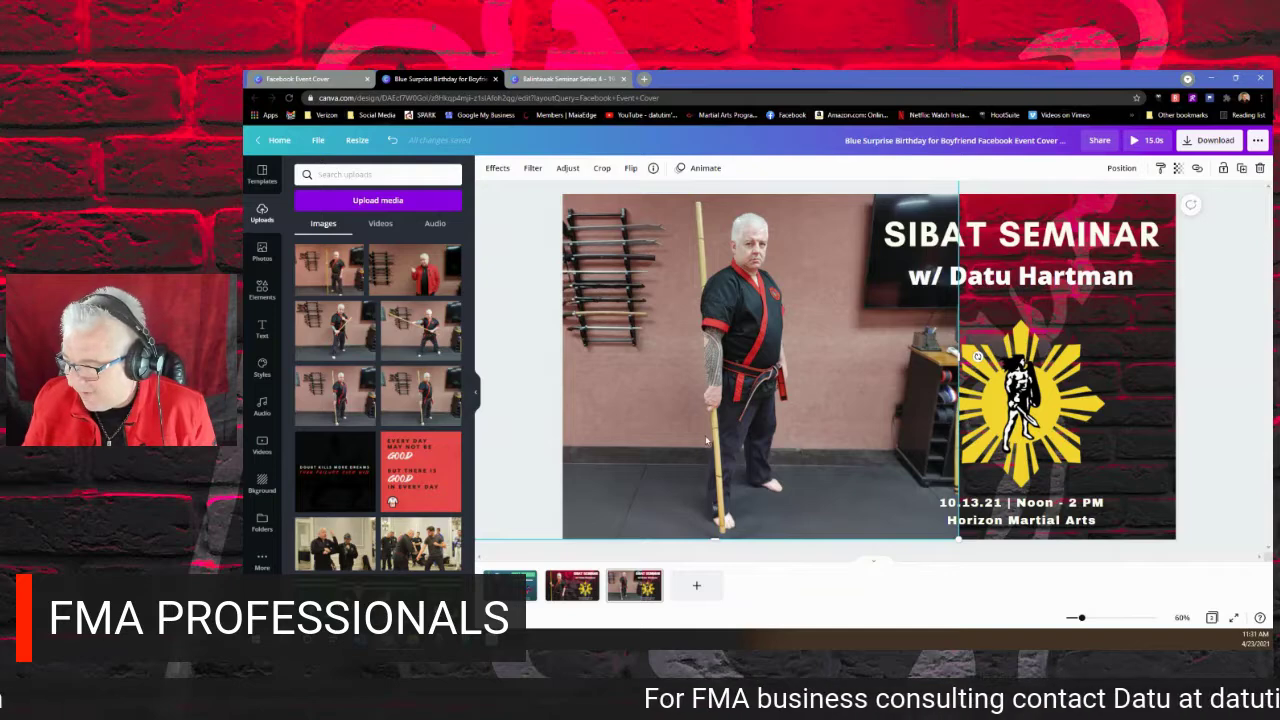
Try removing the instructor photo's background and restoring the missing upper staff with the original image shown at 81% zoom.
left_click(497, 171)
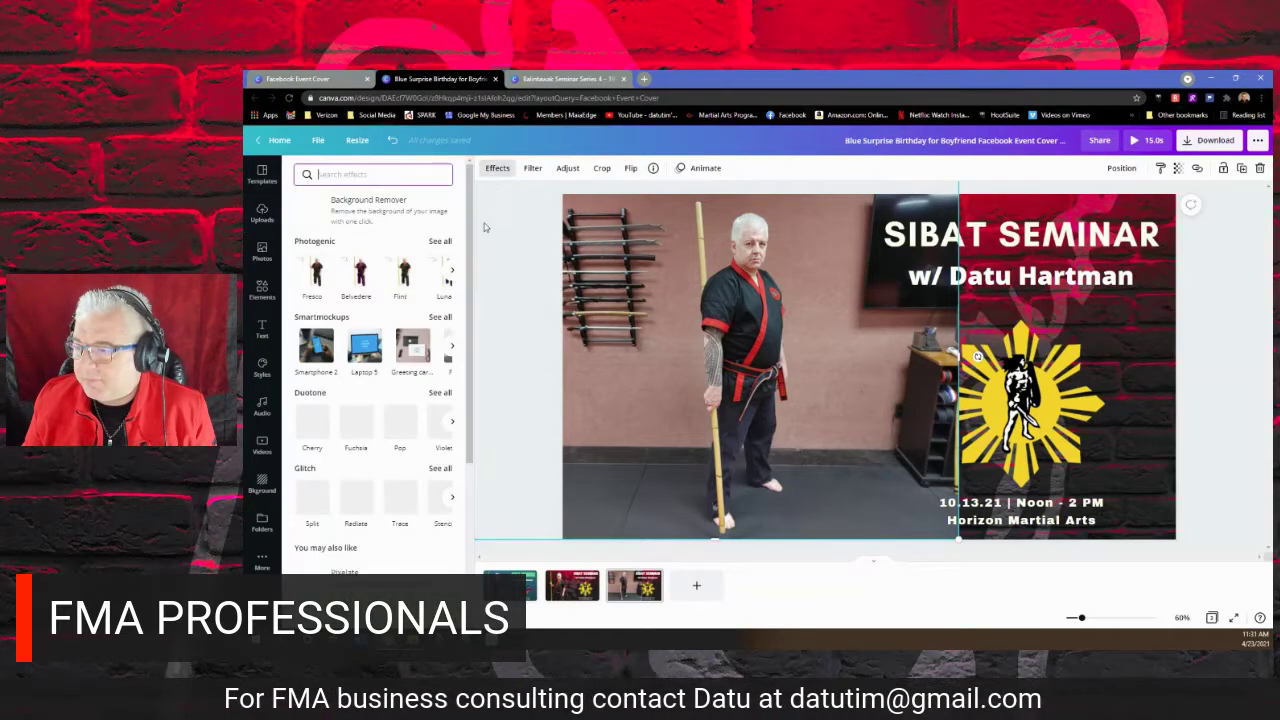
left_click(320, 217)
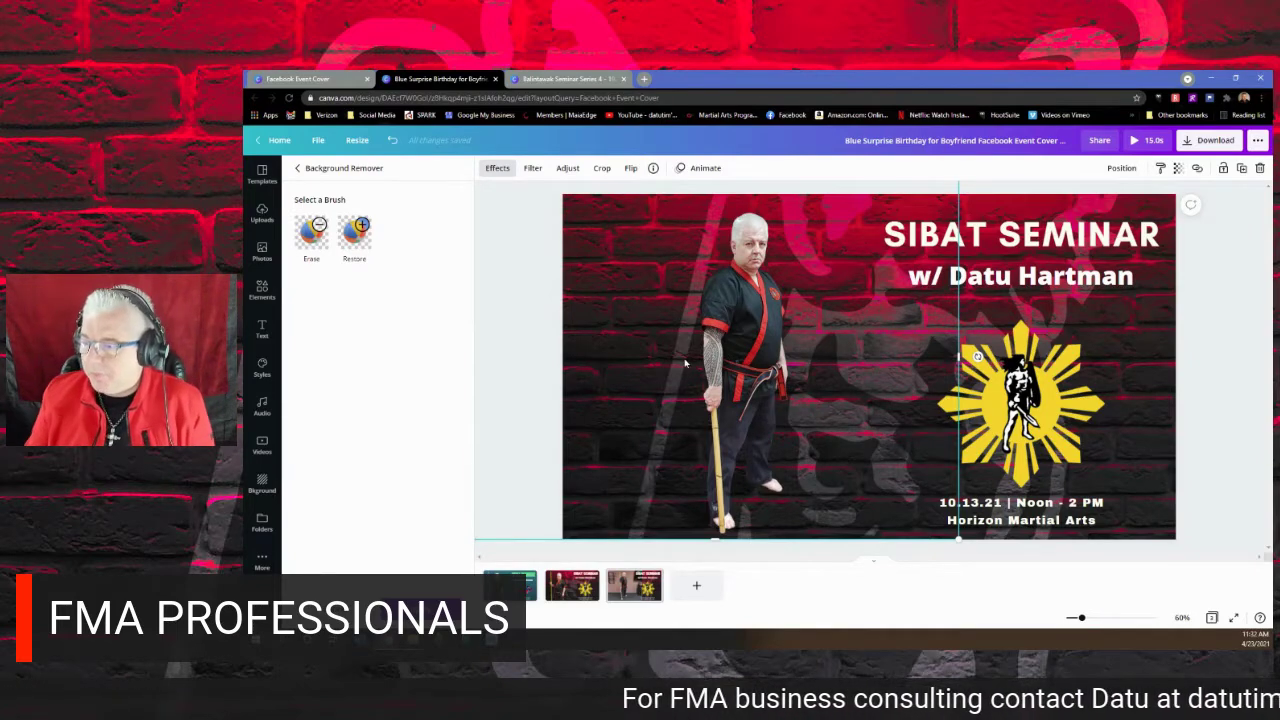
left_click(352, 234)
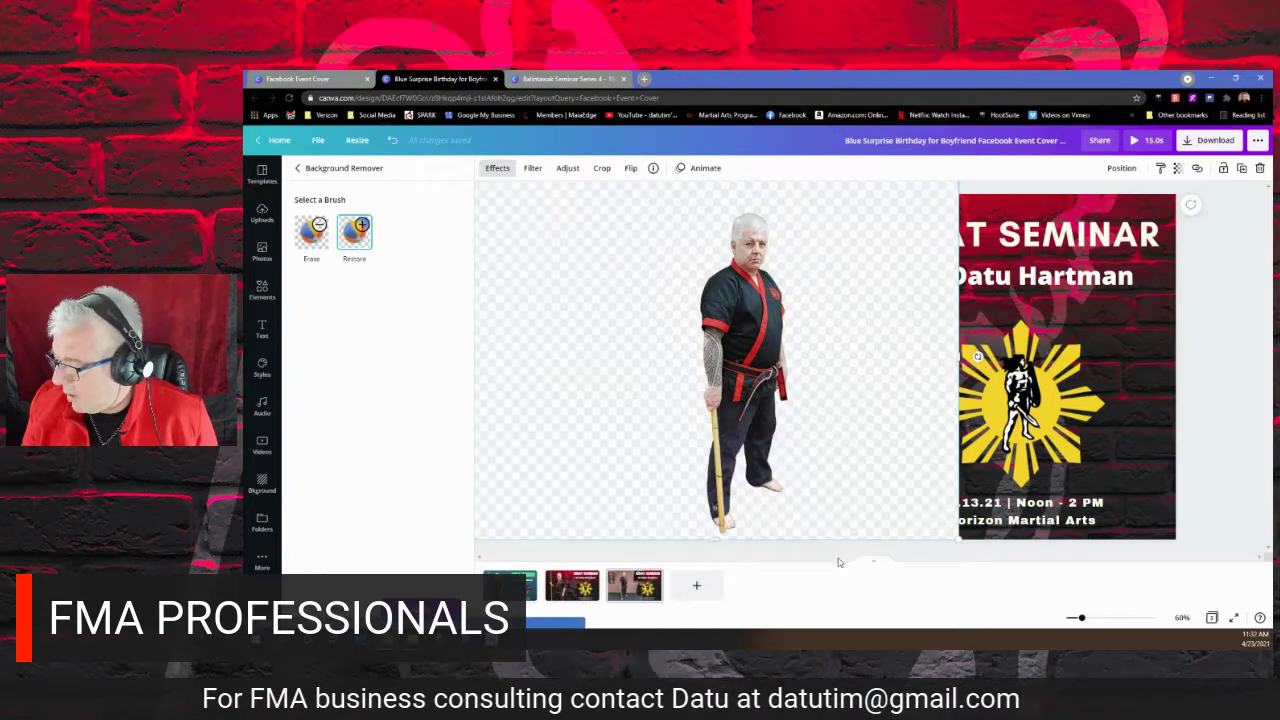
left_click_drag(1081, 618, 1088, 620)
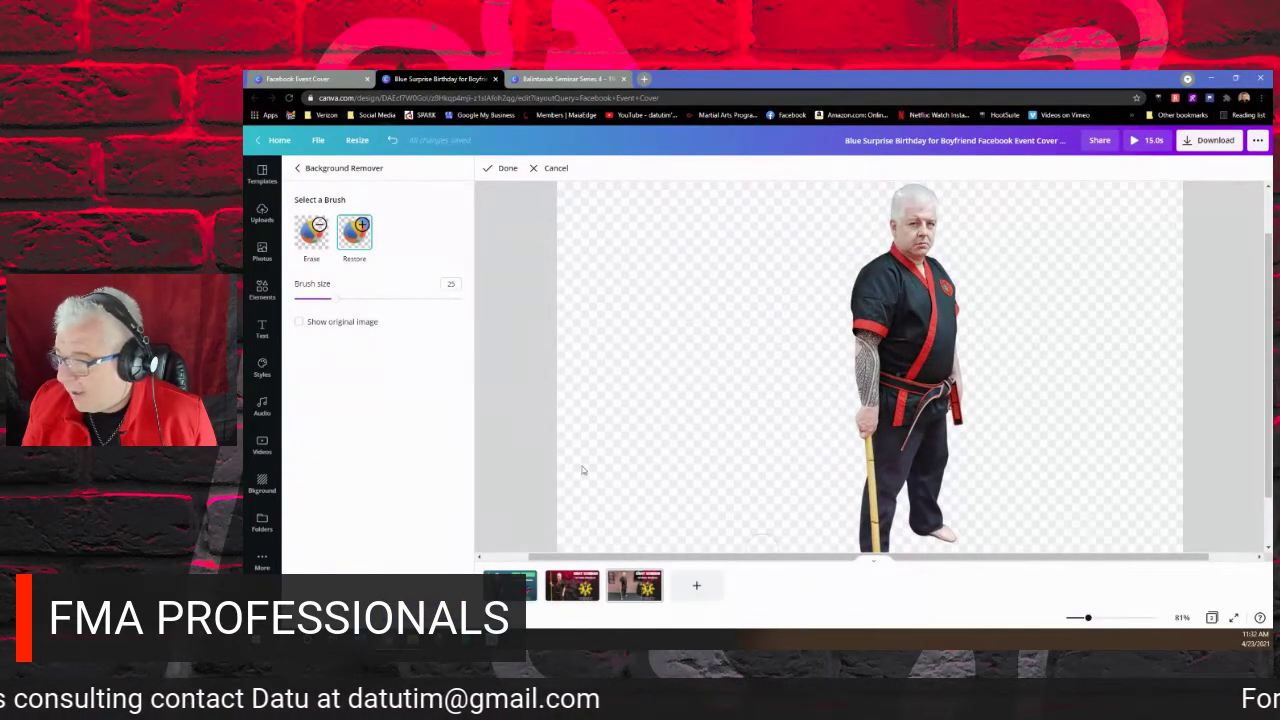
left_click(299, 322)
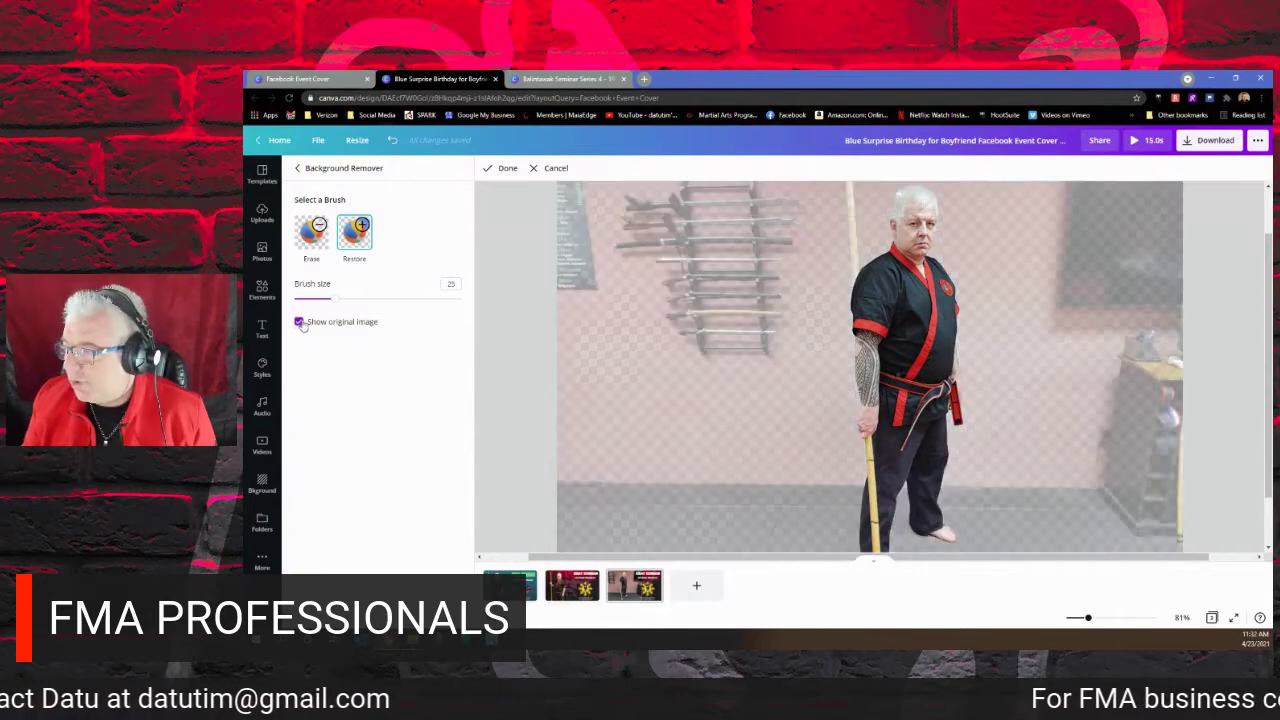
left_click_drag(1268, 318, 1270, 303)
left_click(962, 307)
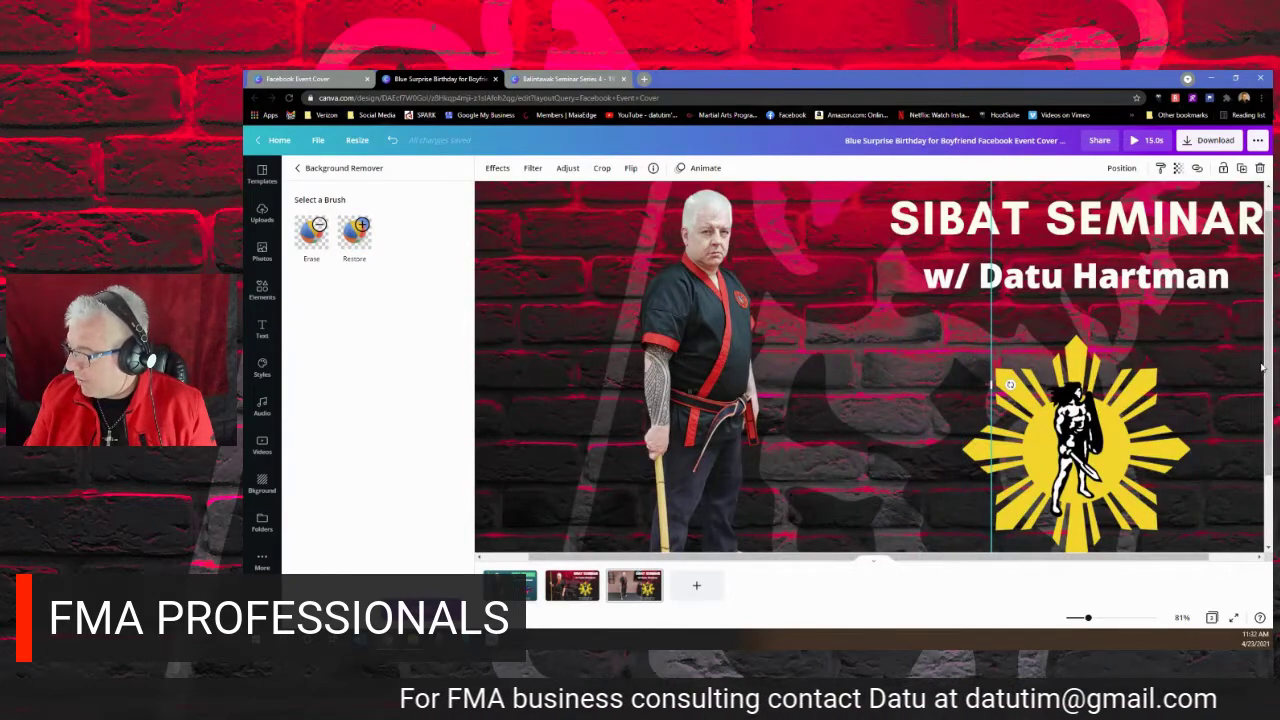
left_click_drag(1262, 368, 1270, 342)
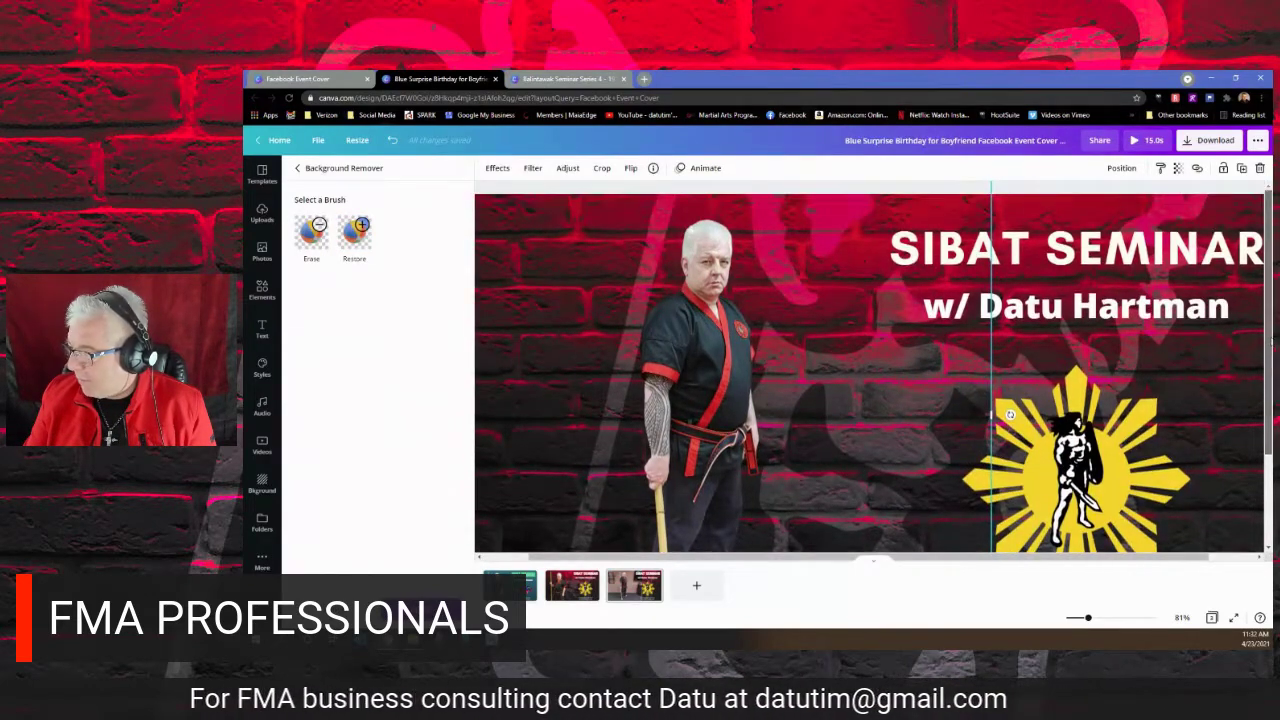
left_click(506, 313)
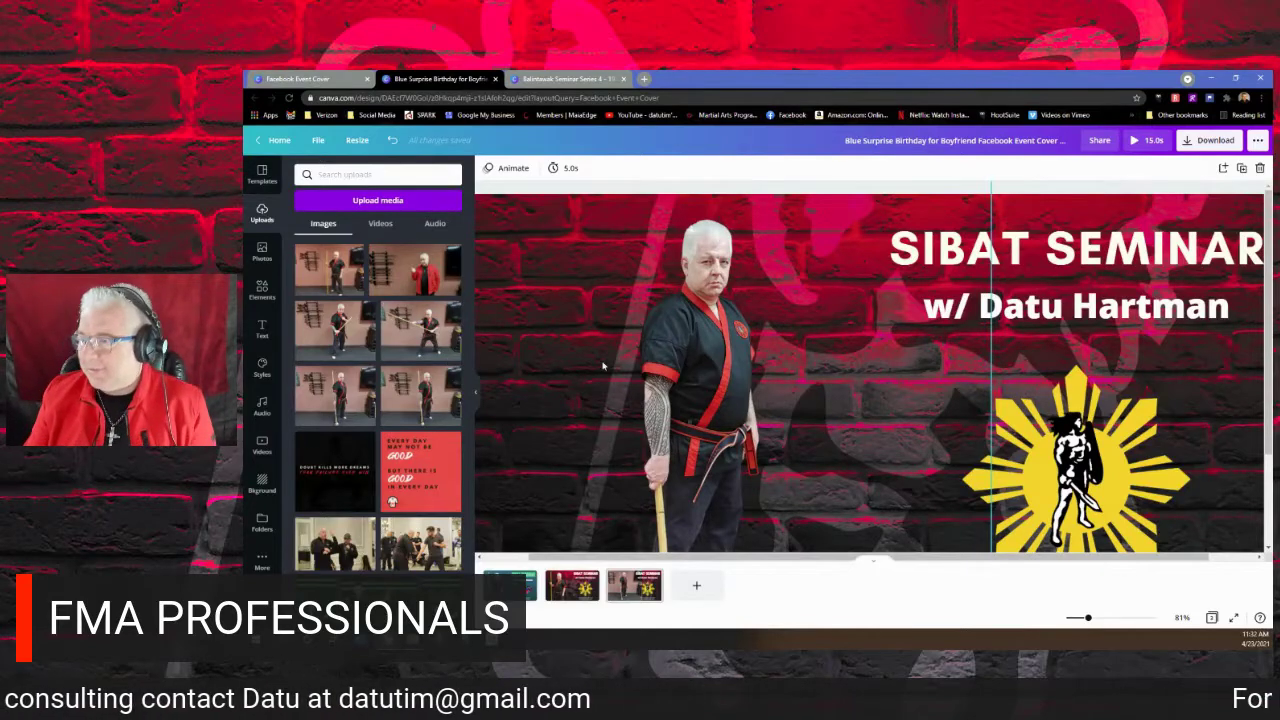
Undo the background removal on the full-length instructor photo.
left_click(393, 141)
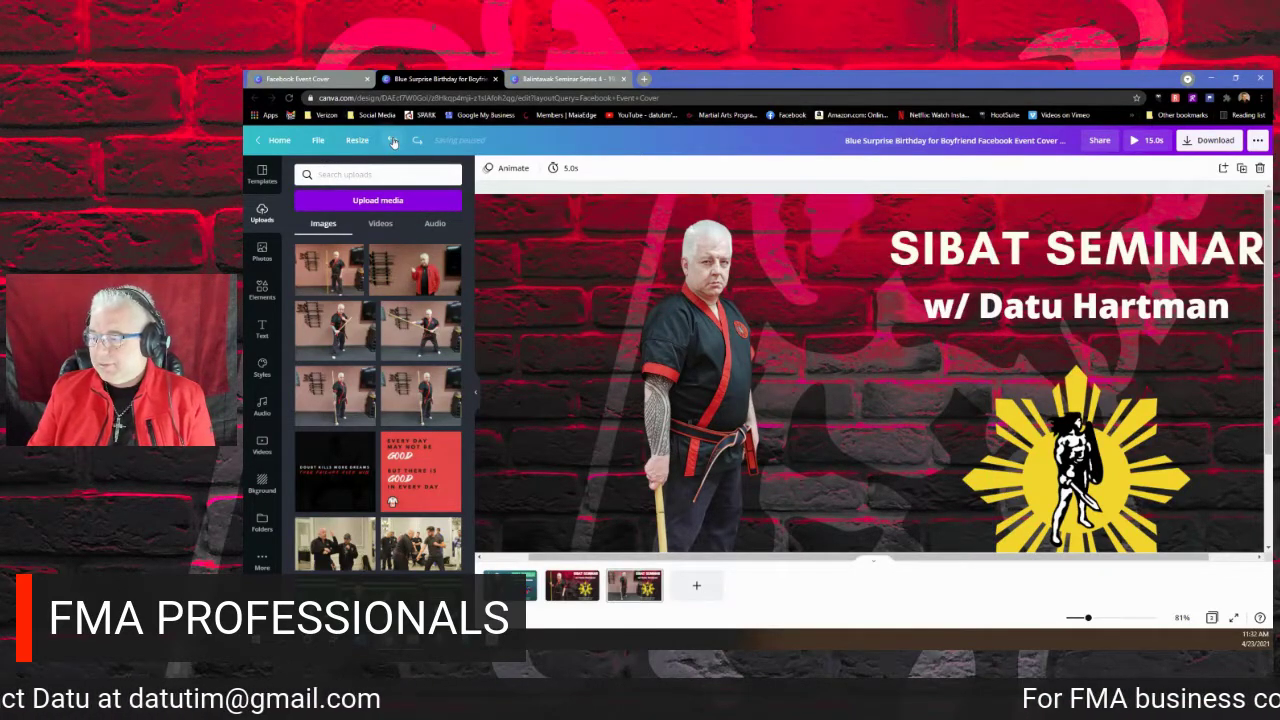
left_click(417, 141)
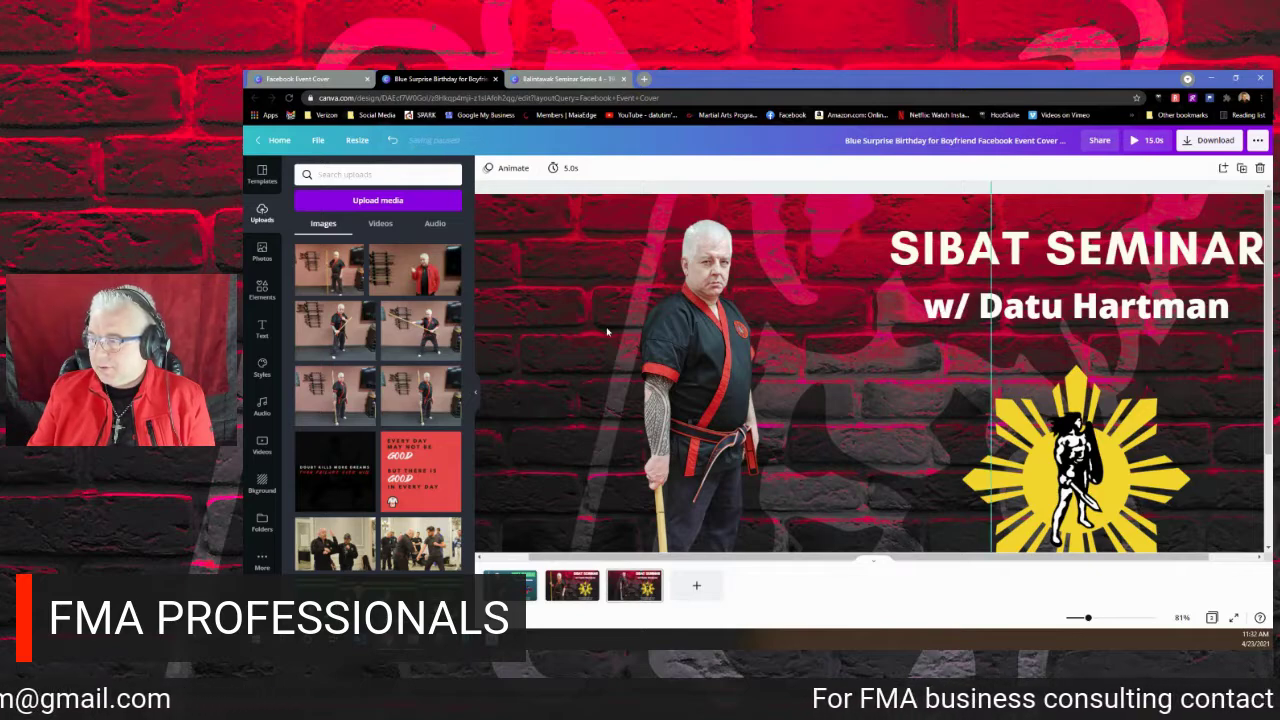
left_click(683, 374)
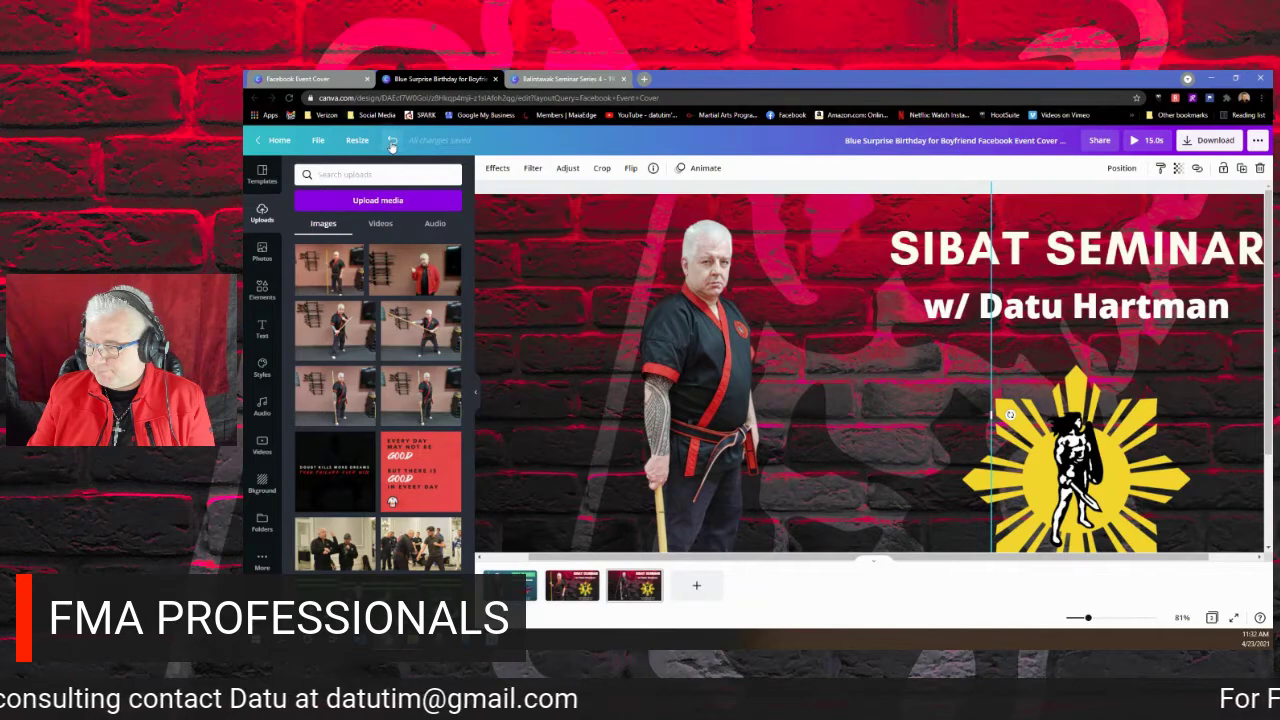
left_click(392, 143)
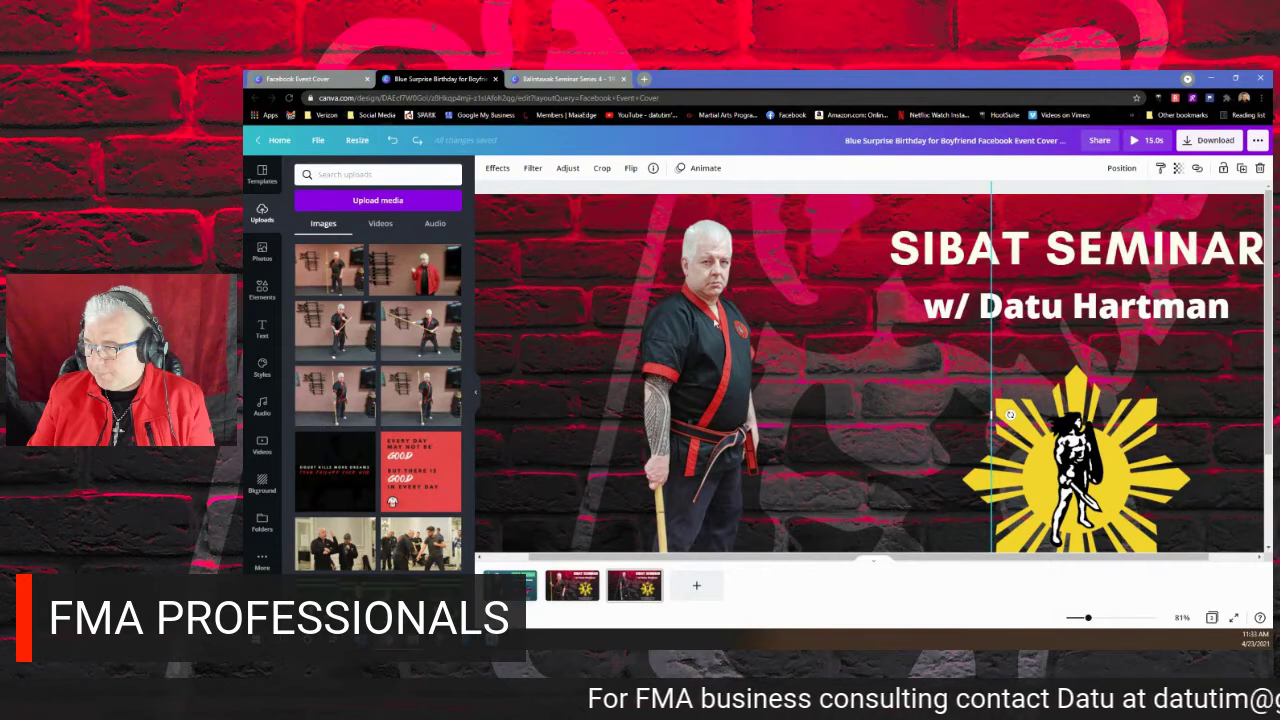
left_click(392, 143)
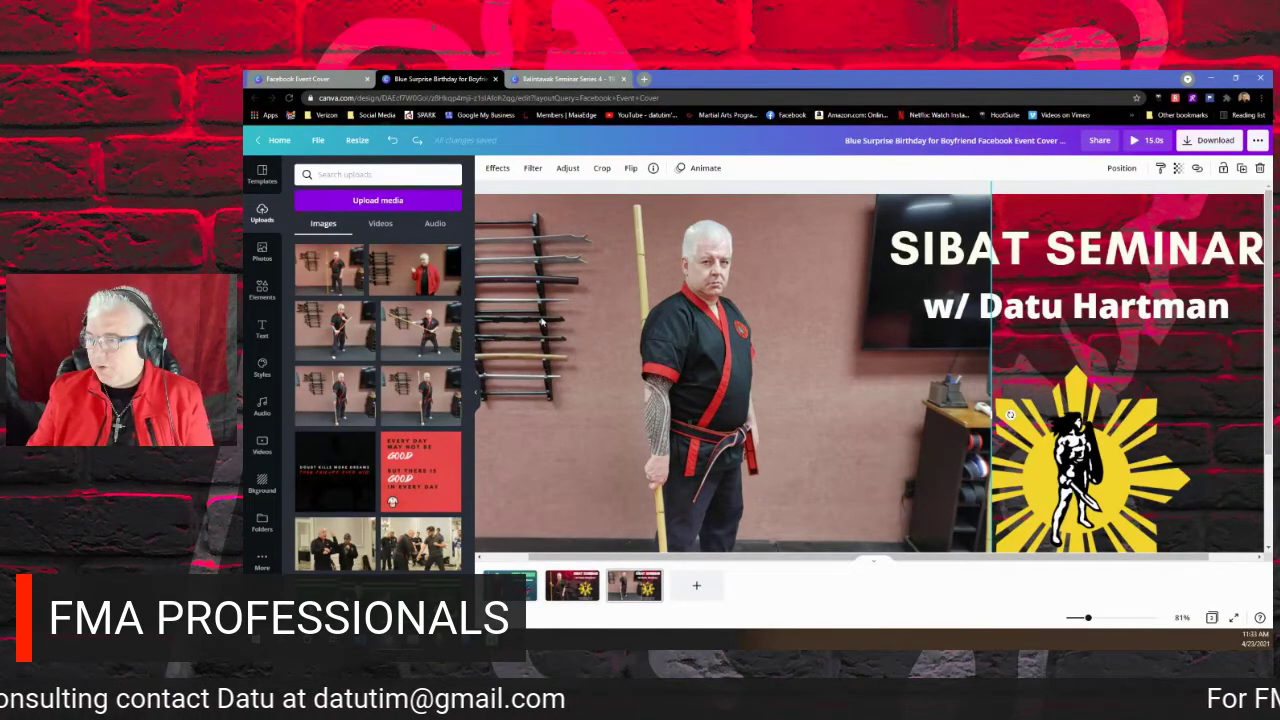
Try removing the full-length instructor photo's background and restoring the upper staff with a size 8 brush over the original image.
left_click(498, 169)
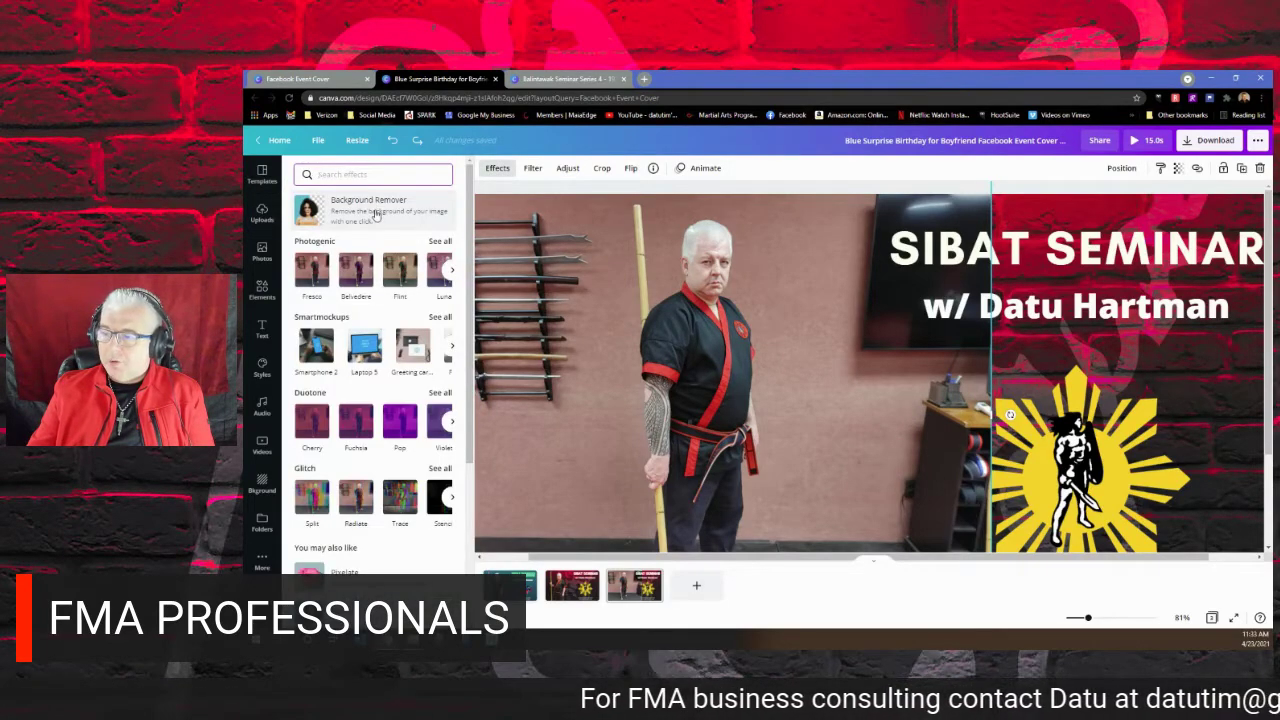
left_click(376, 214)
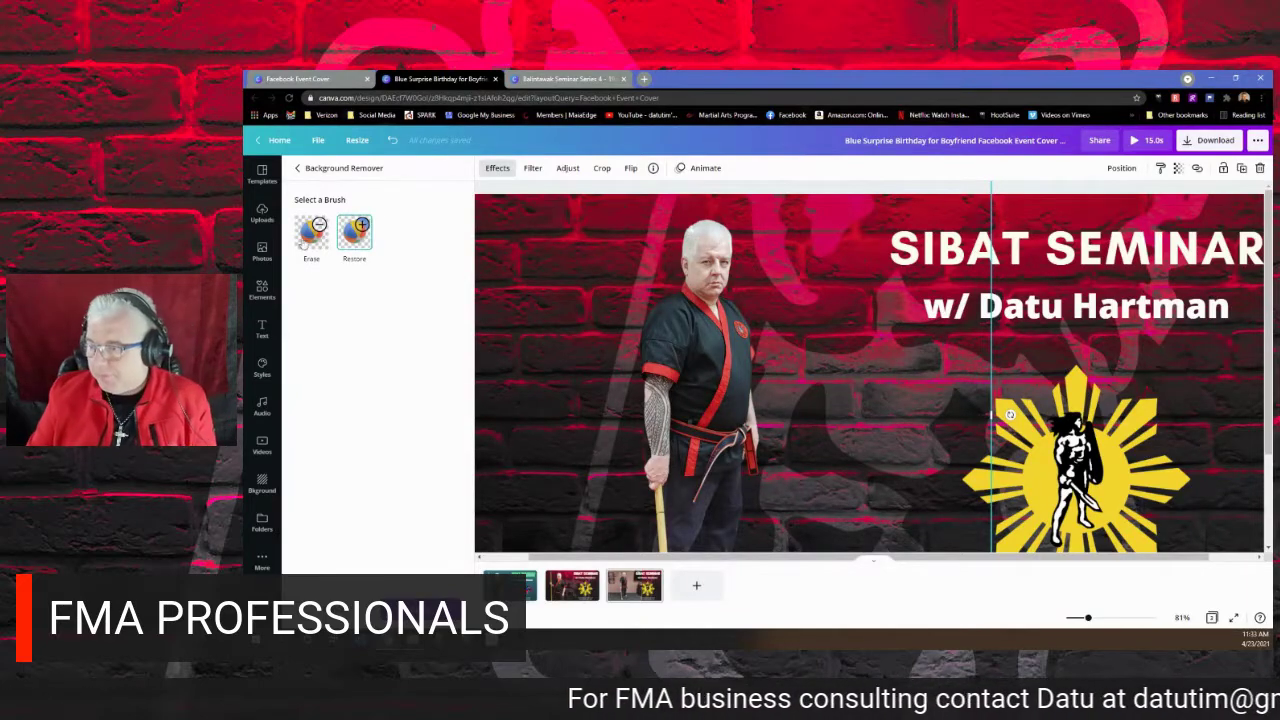
left_click(353, 251)
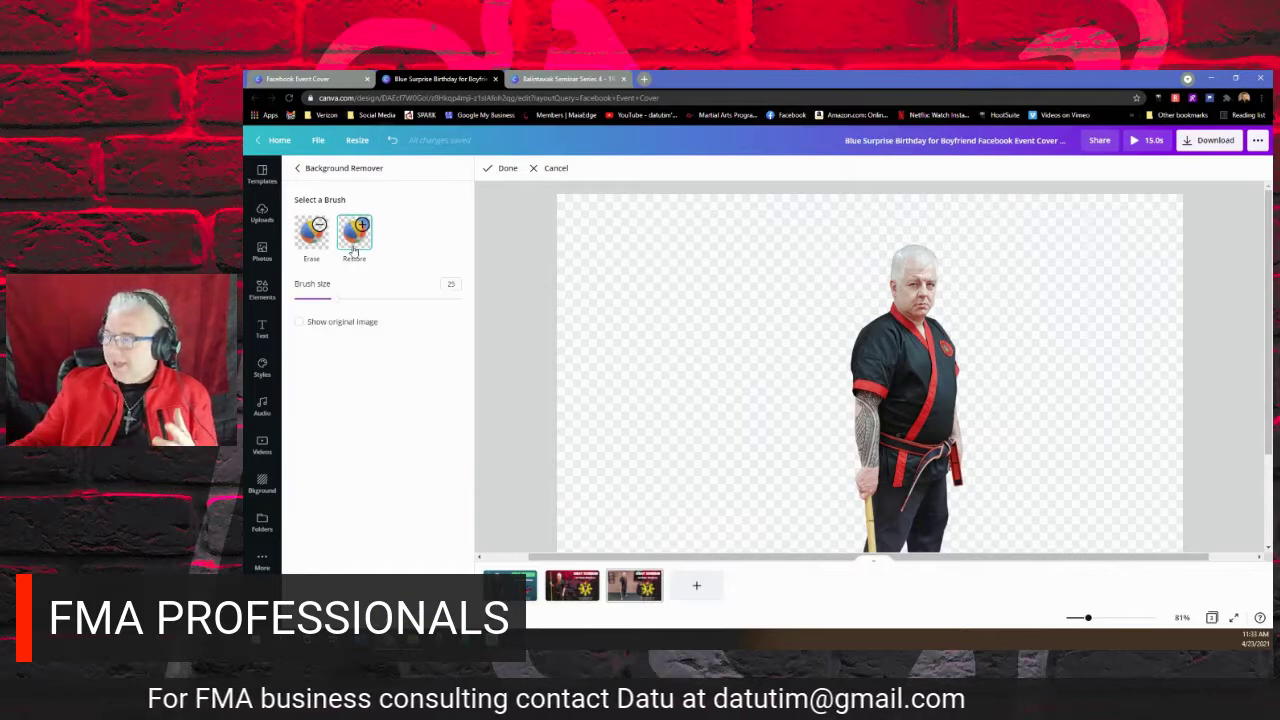
left_click(298, 322)
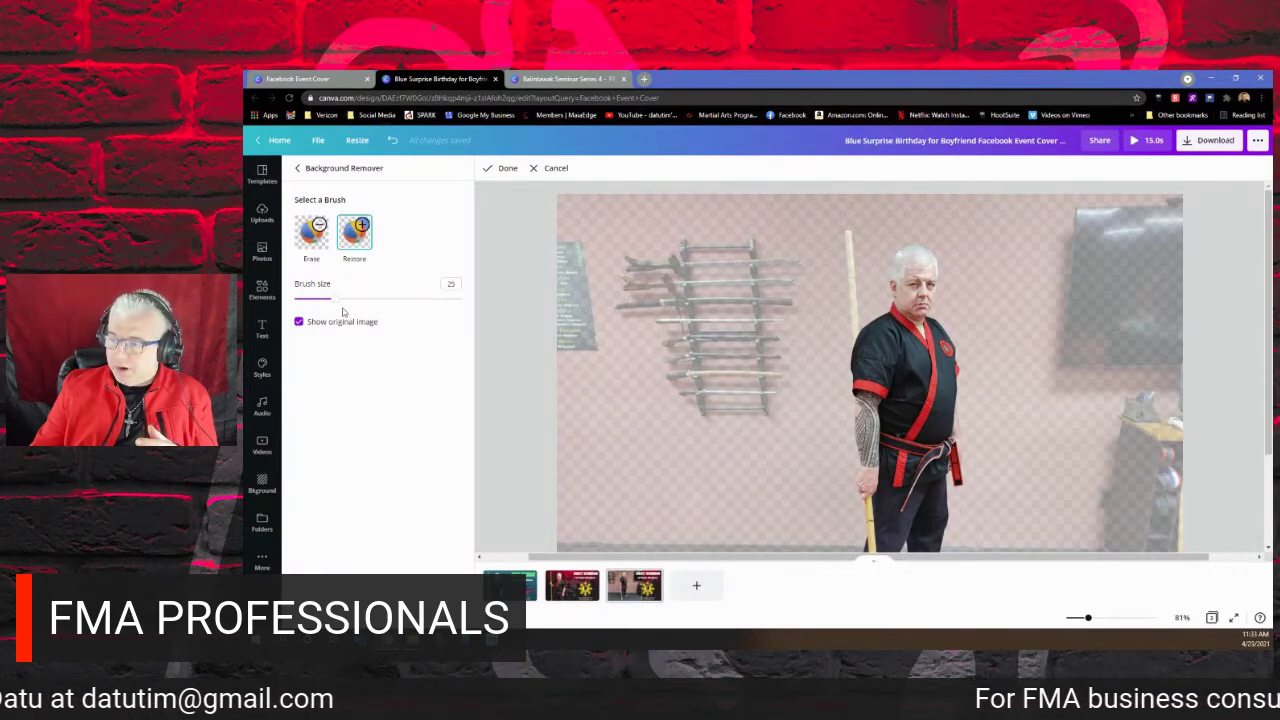
left_click_drag(335, 299, 305, 300)
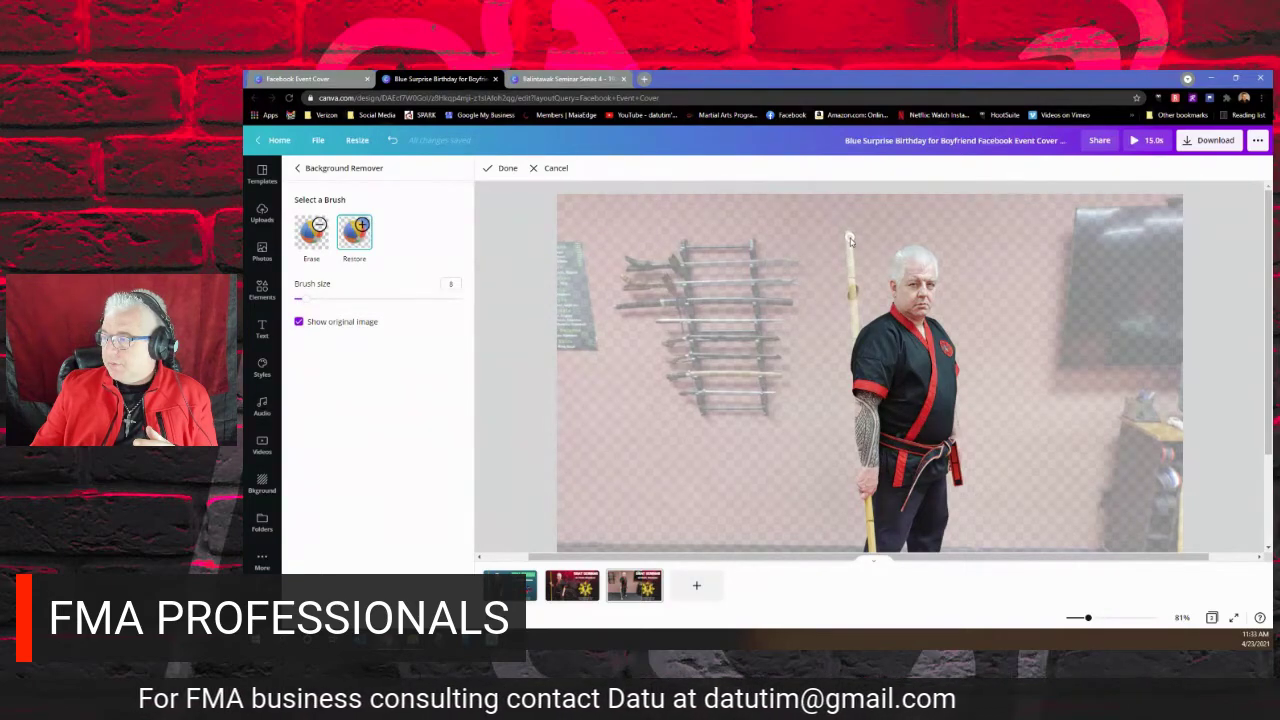
left_click_drag(849, 242, 856, 340)
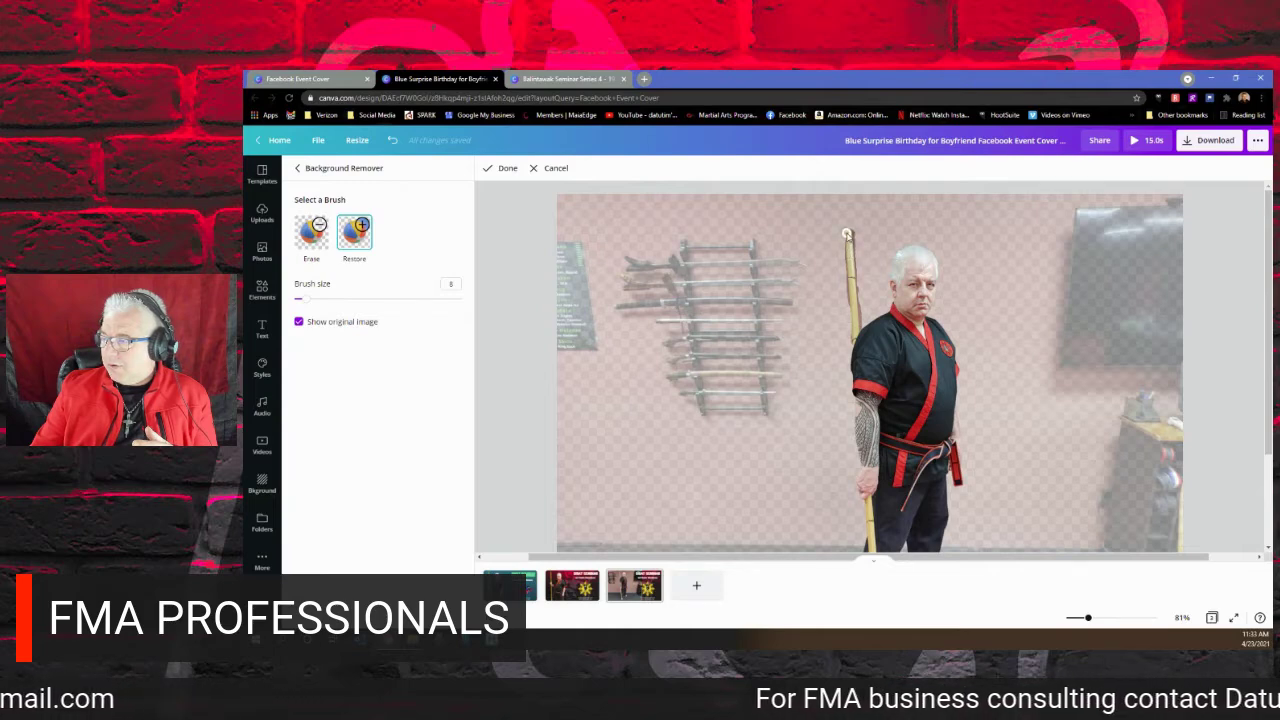
left_click_drag(304, 299, 300, 300)
left_click(312, 240)
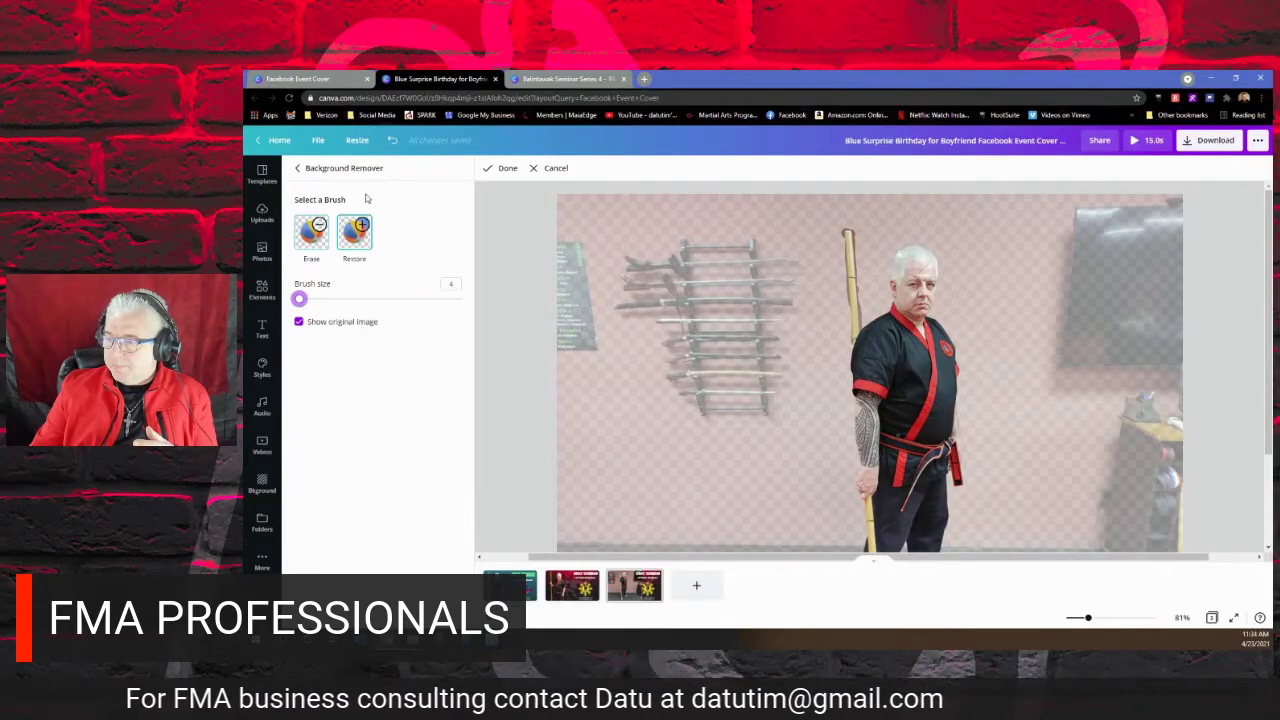
left_click(394, 142)
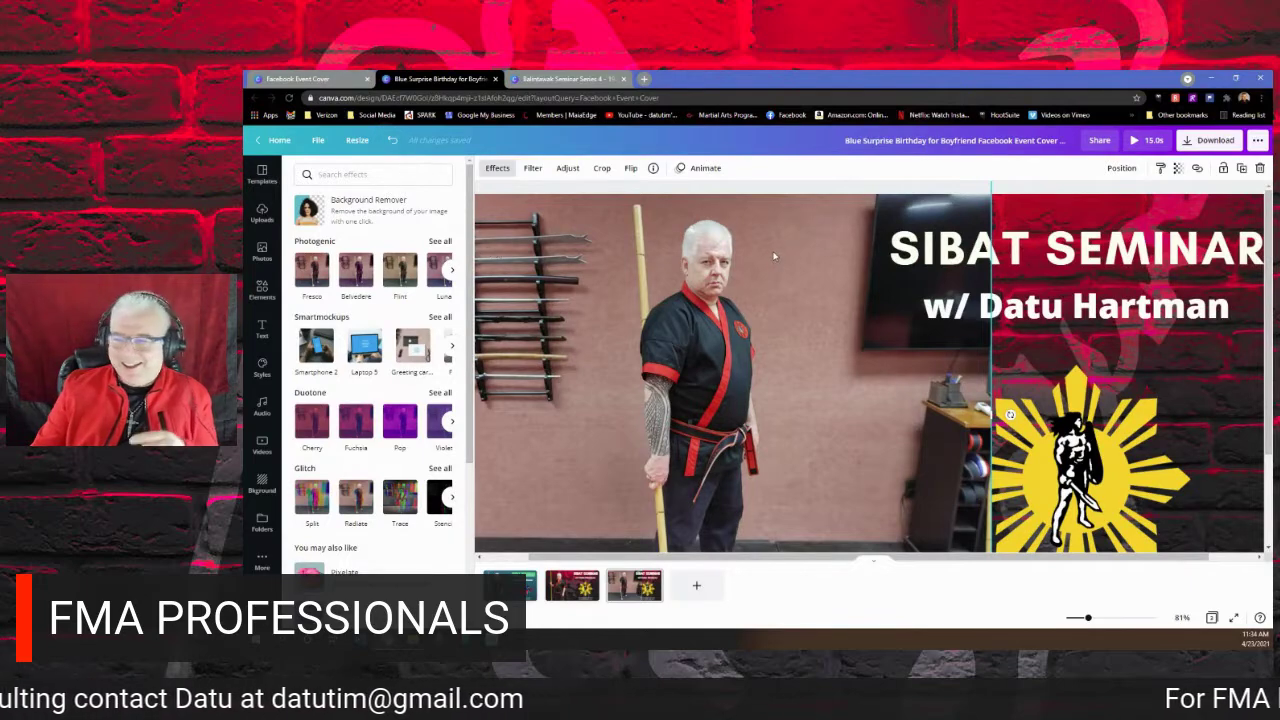
Remove the instructor photo's background and restore the missing upper staff with a size 4 brush over the original image.
left_click(352, 215)
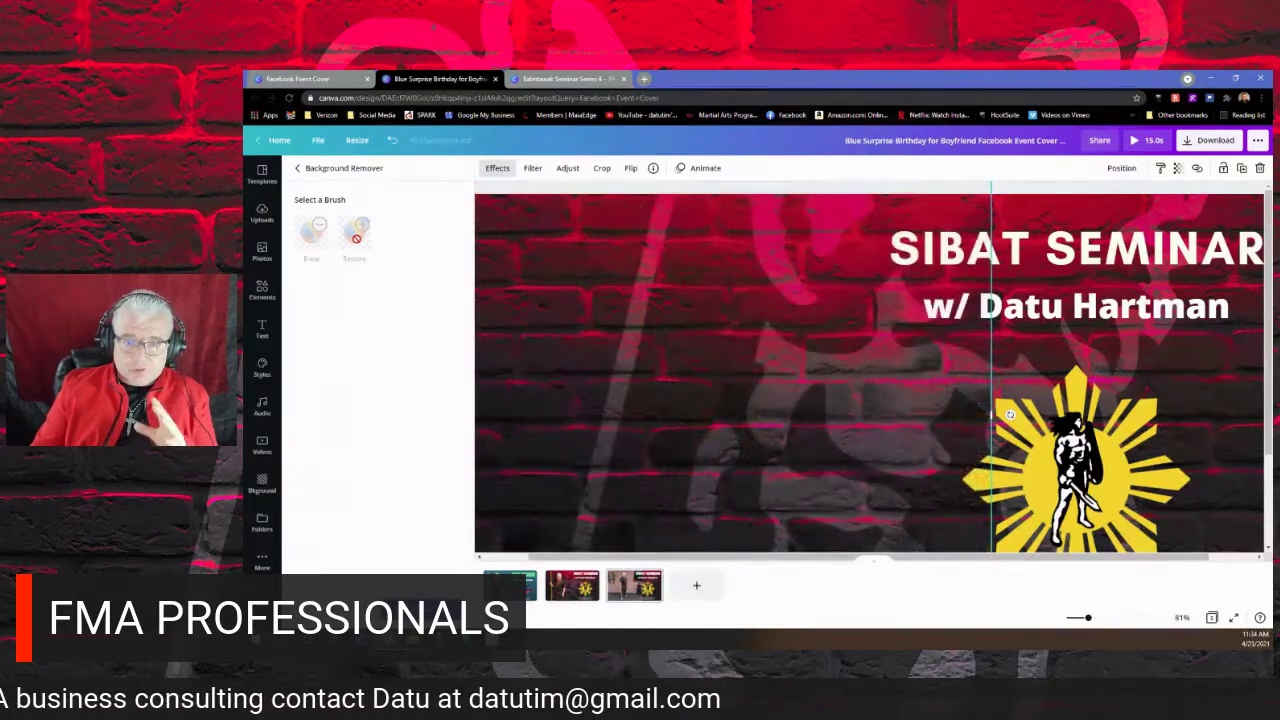
left_click(356, 240)
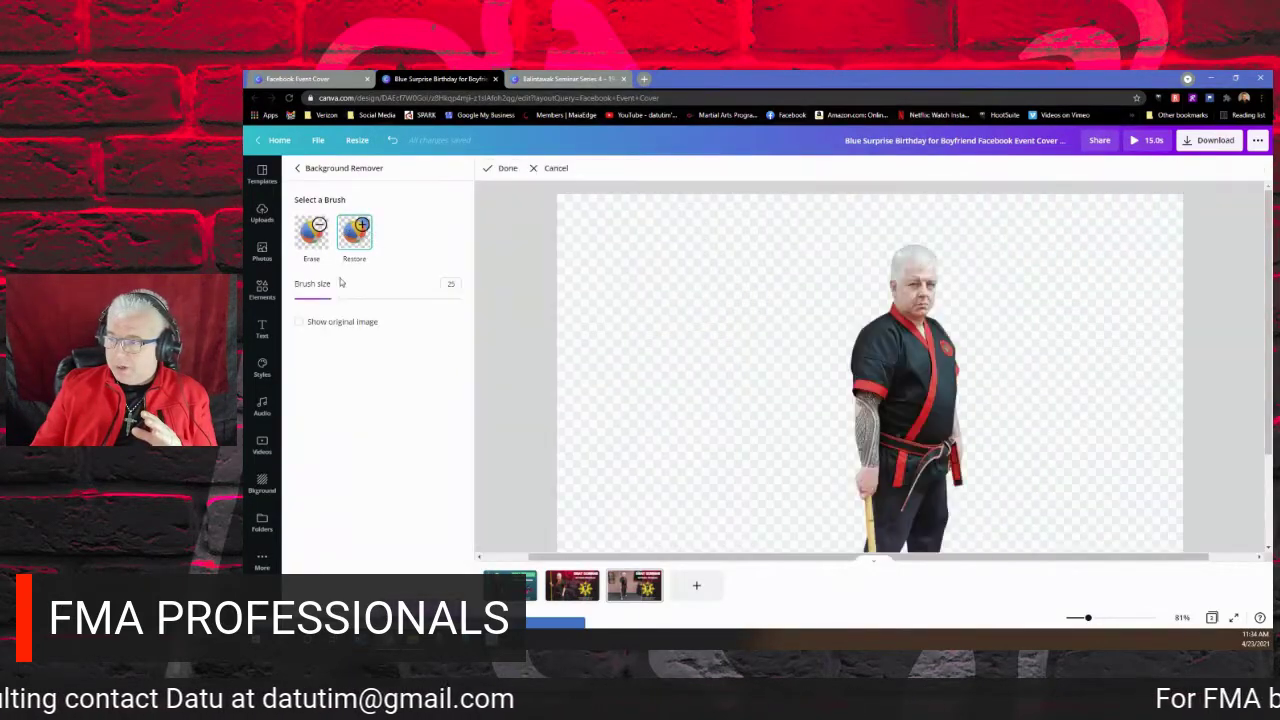
left_click_drag(334, 298, 294, 298)
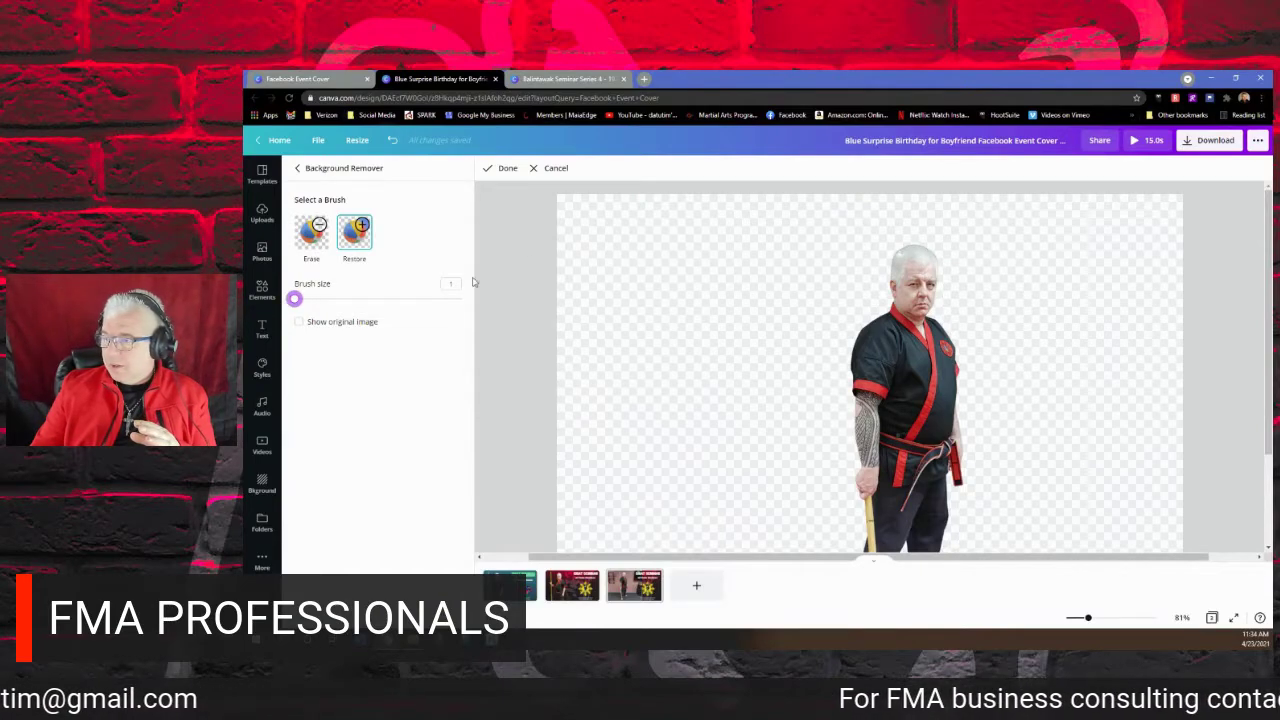
left_click(298, 321)
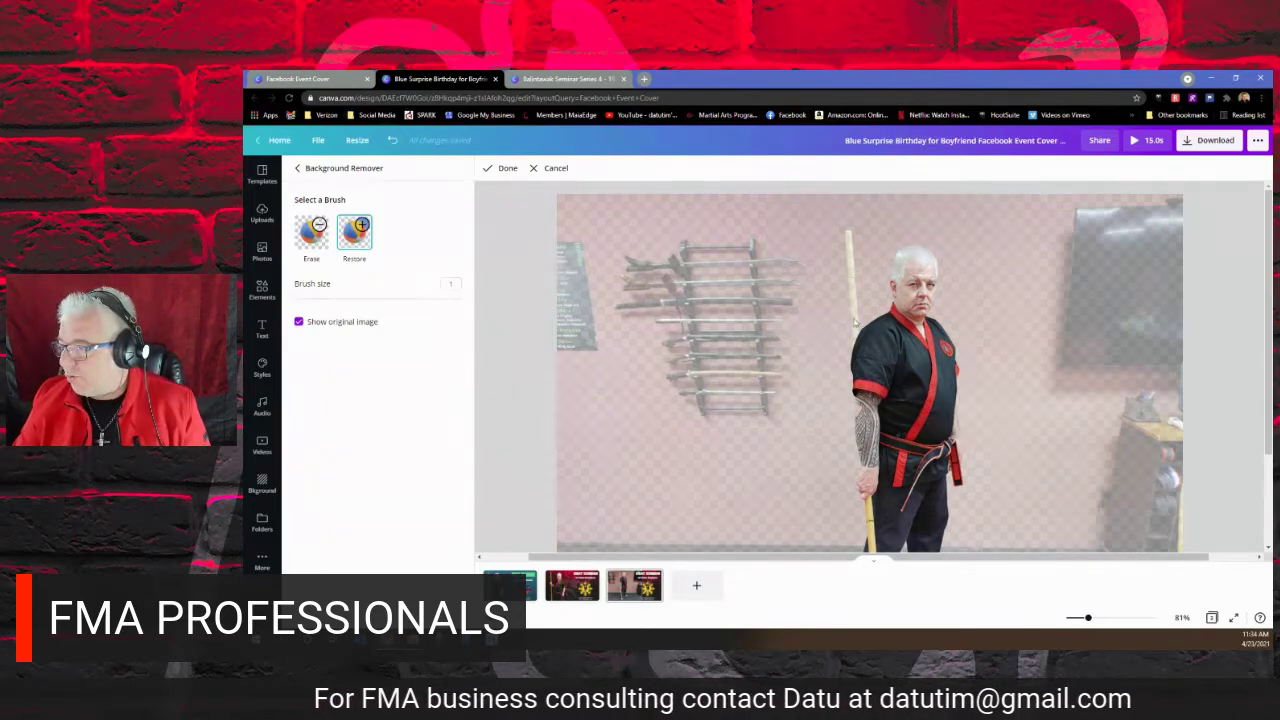
left_click(299, 299)
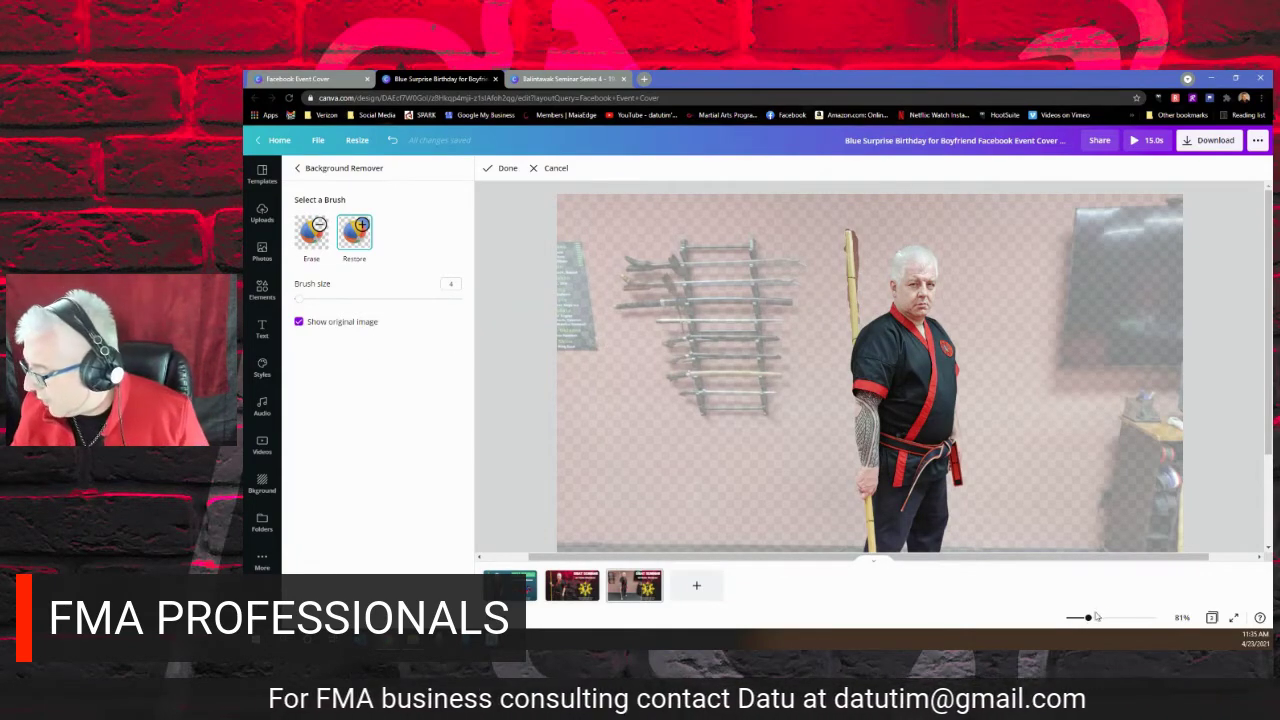
left_click_drag(1088, 618, 1097, 620)
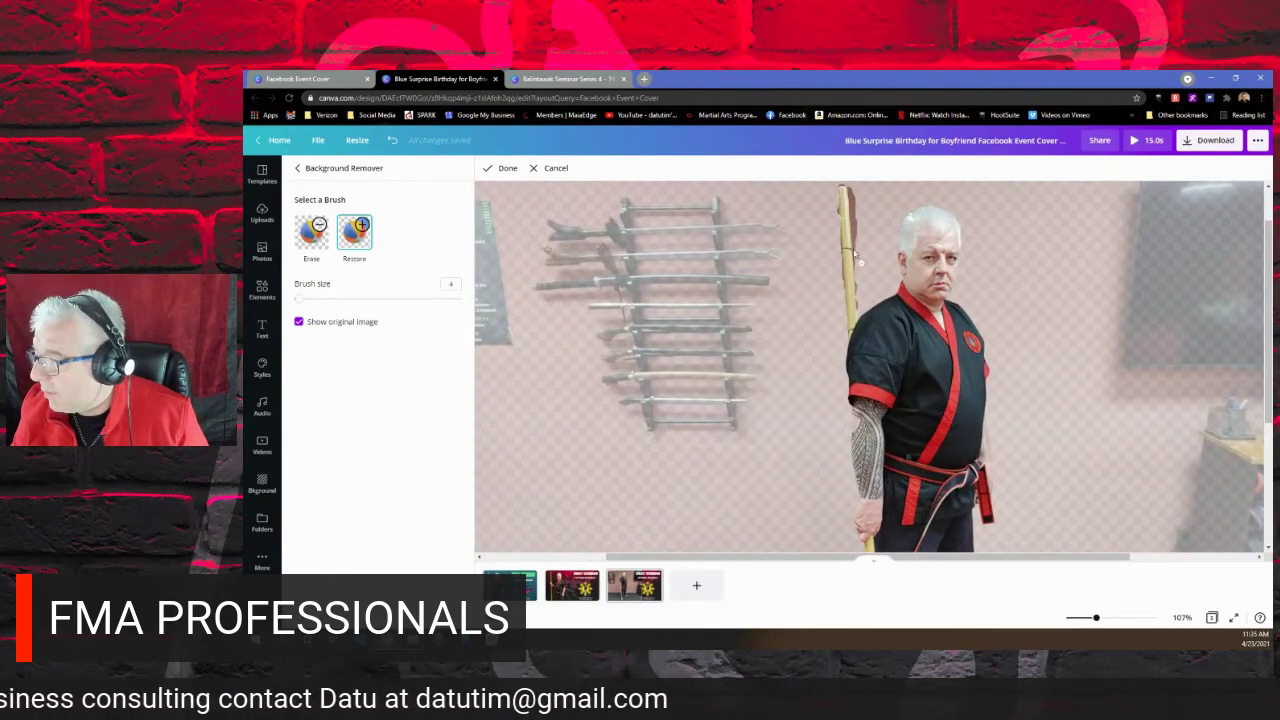
left_click_drag(840, 192, 841, 244)
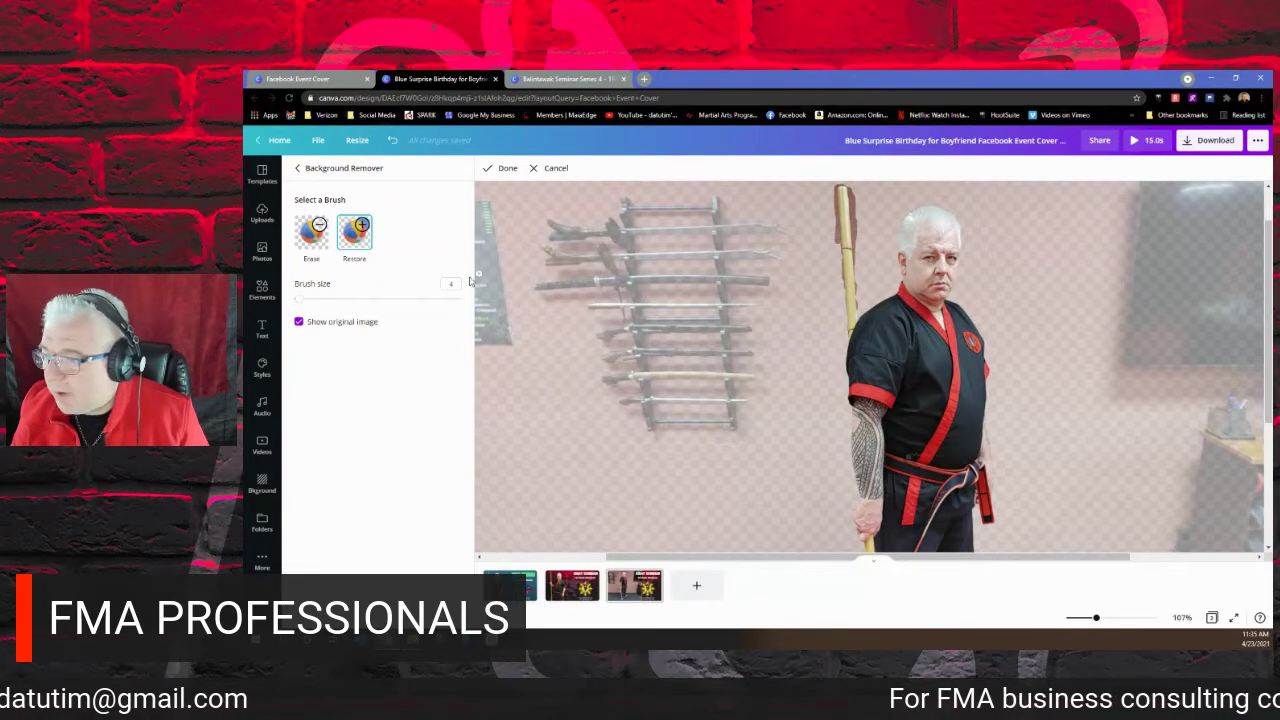
Erase the leftover wall around the restored staff with a size 4 brush and apply the cutout.
left_click(310, 238)
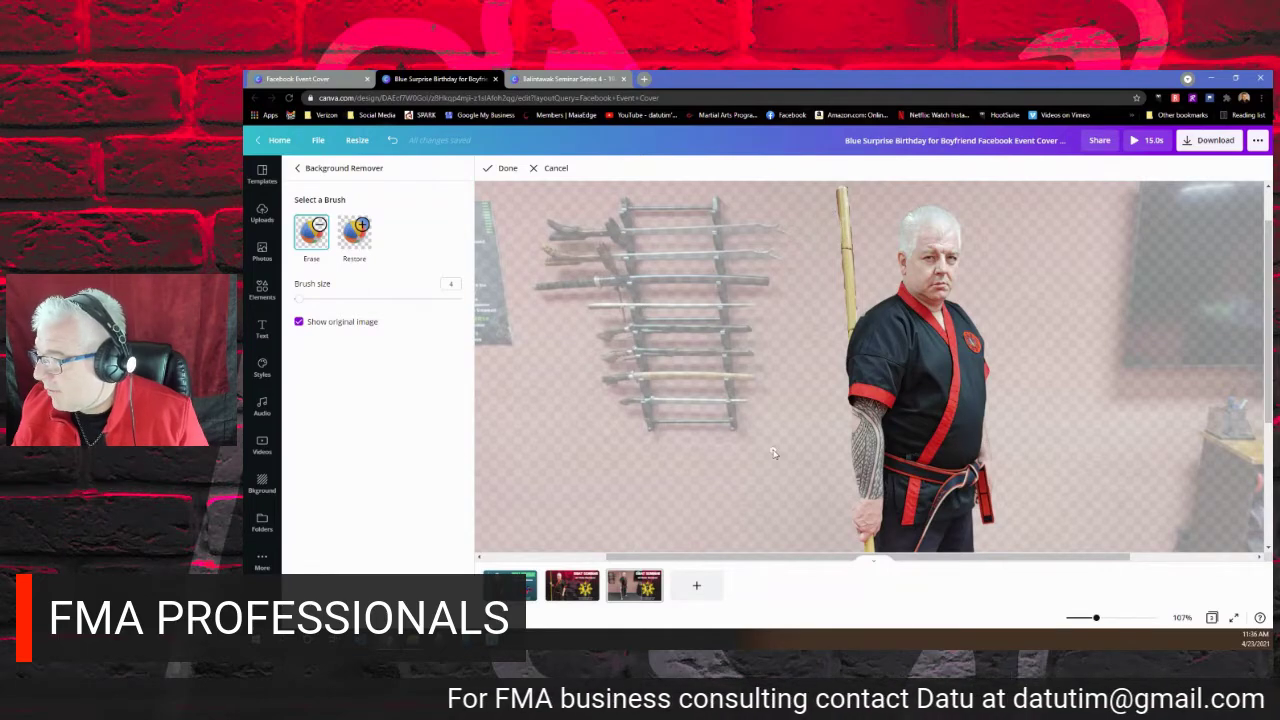
left_click(498, 168)
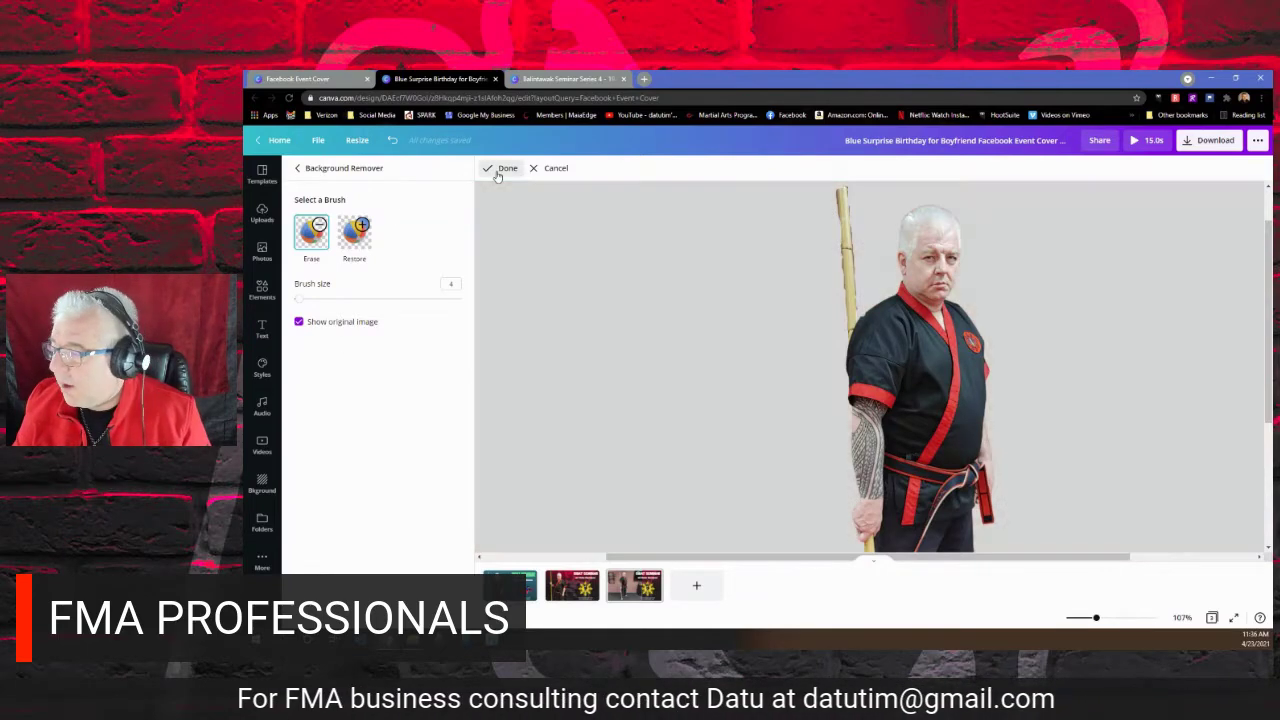
scroll(626, 295, "up", 1)
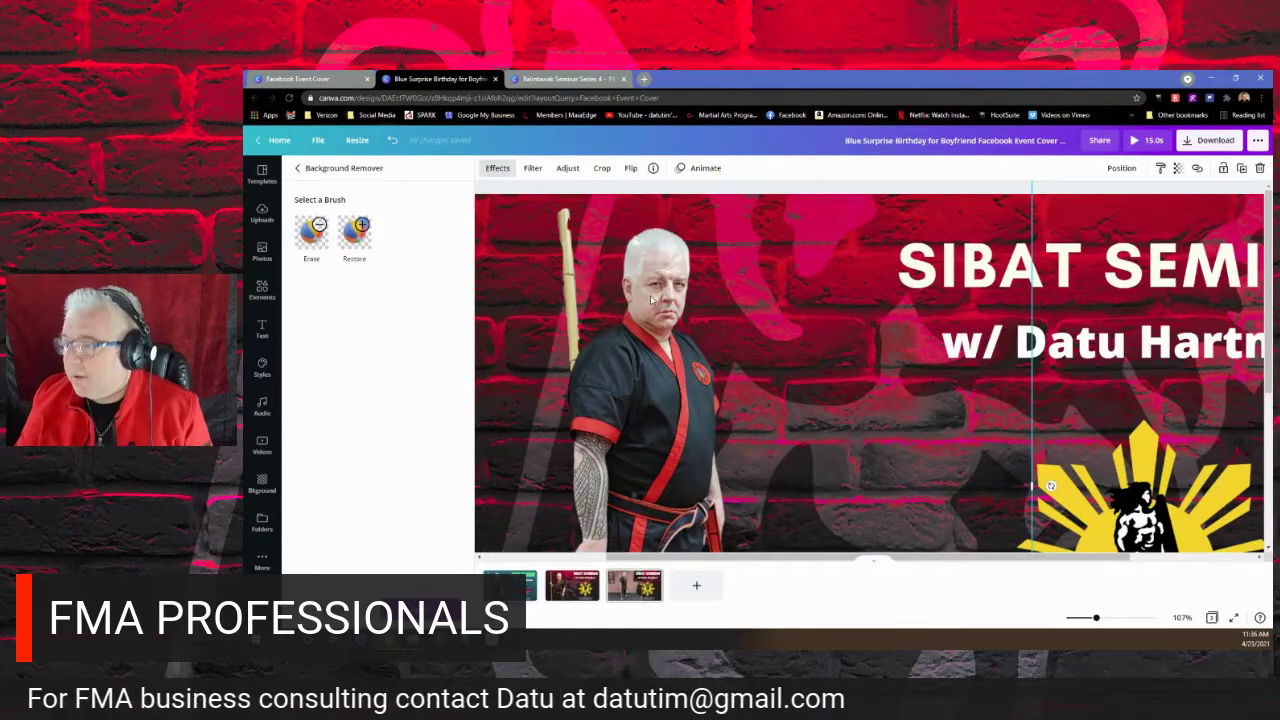
Touch up the restored staff's edges using the Restore brush at sizes 3 and 4, applying each pass.
left_click(354, 232)
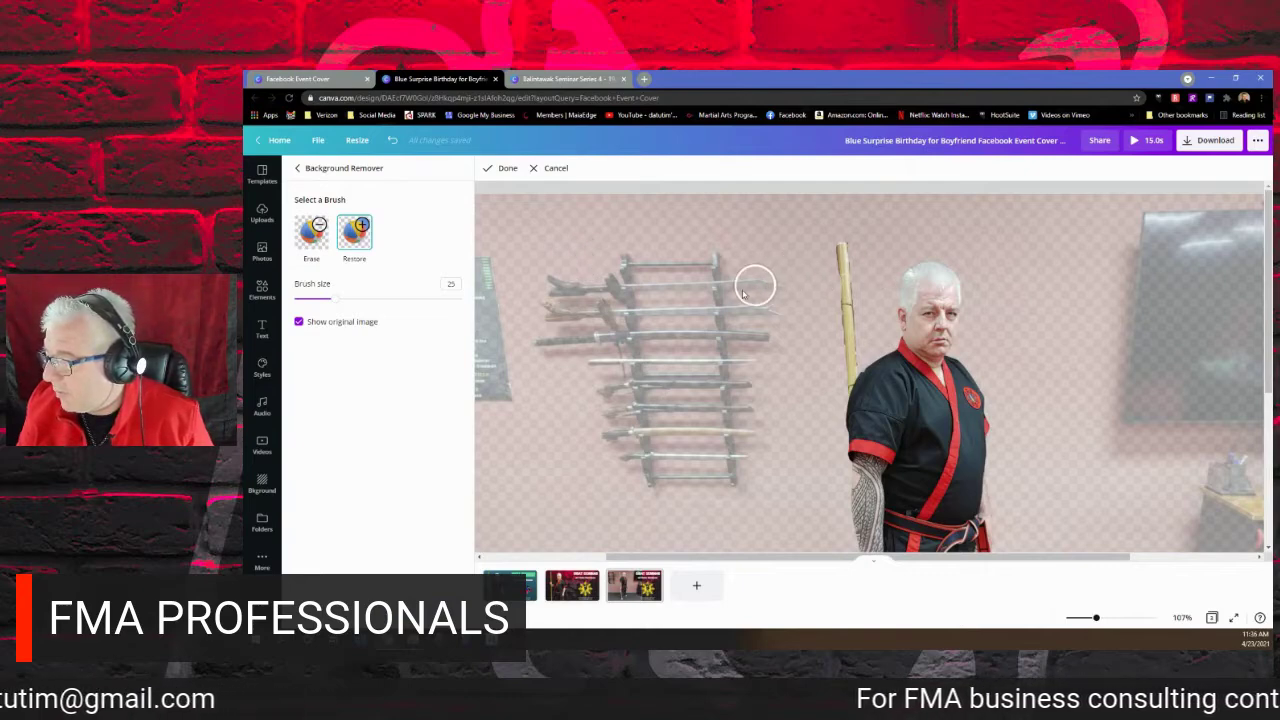
left_click_drag(331, 298, 298, 300)
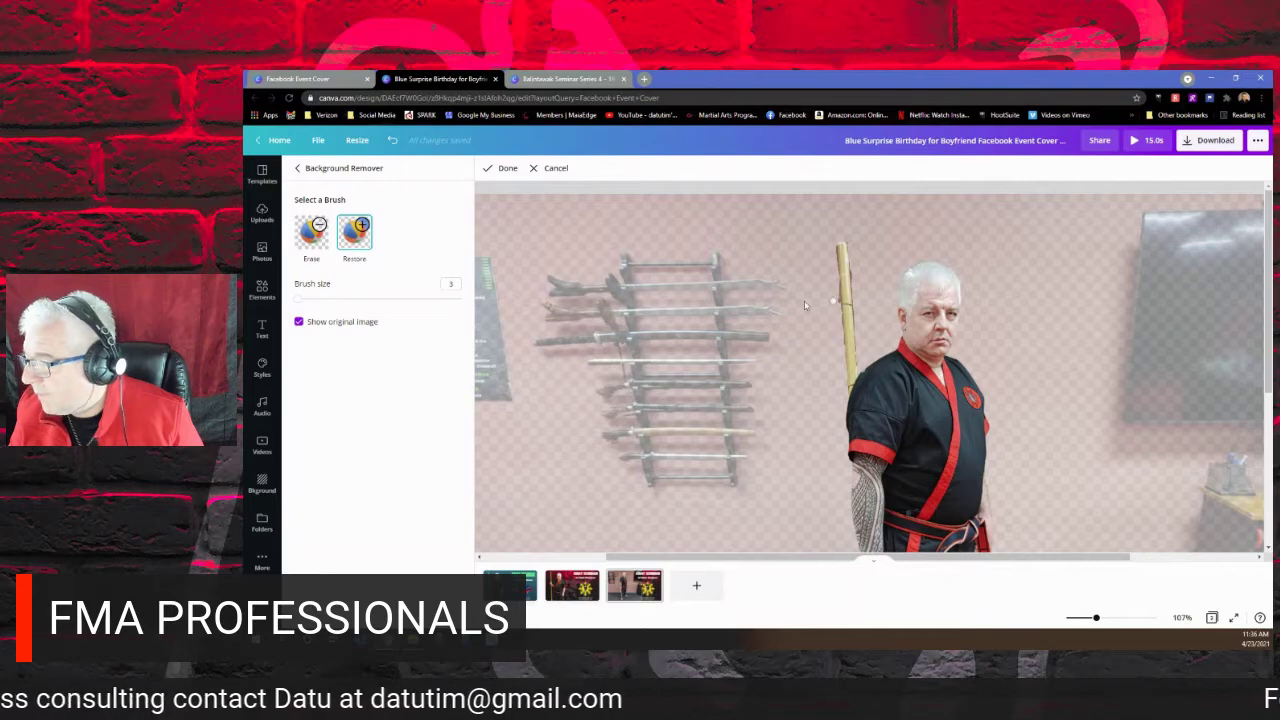
left_click(506, 170)
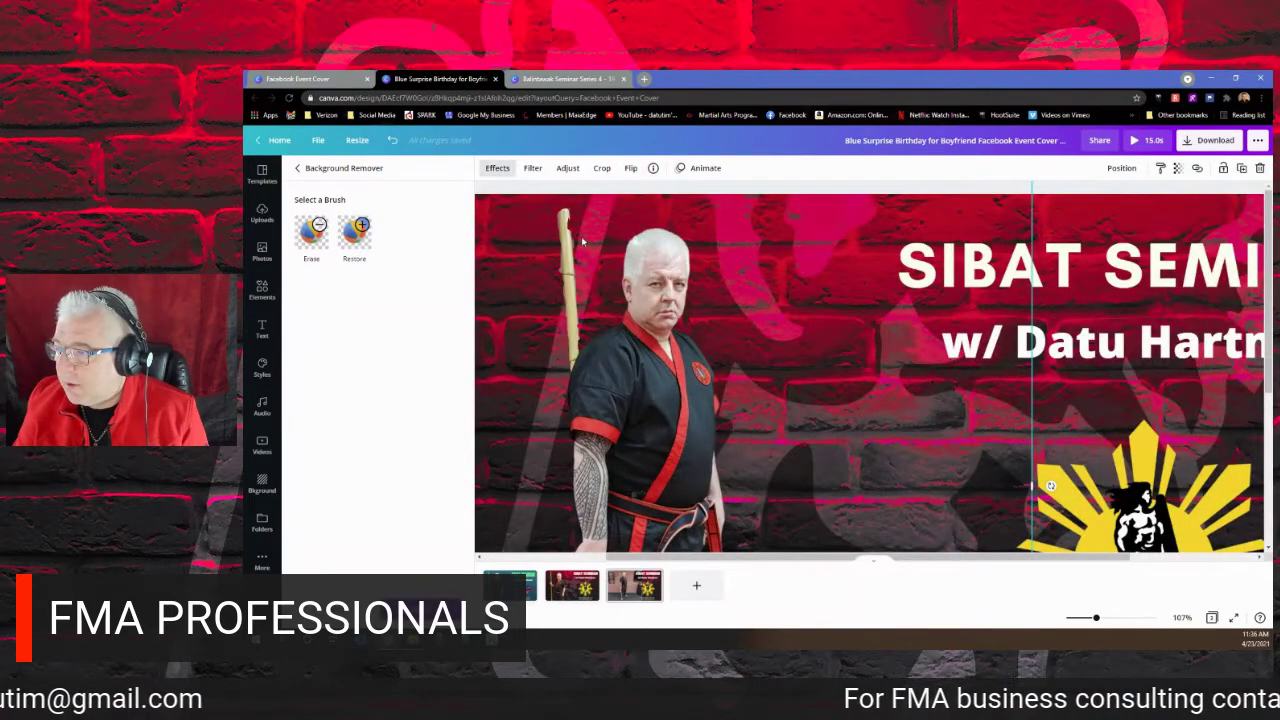
left_click(355, 232)
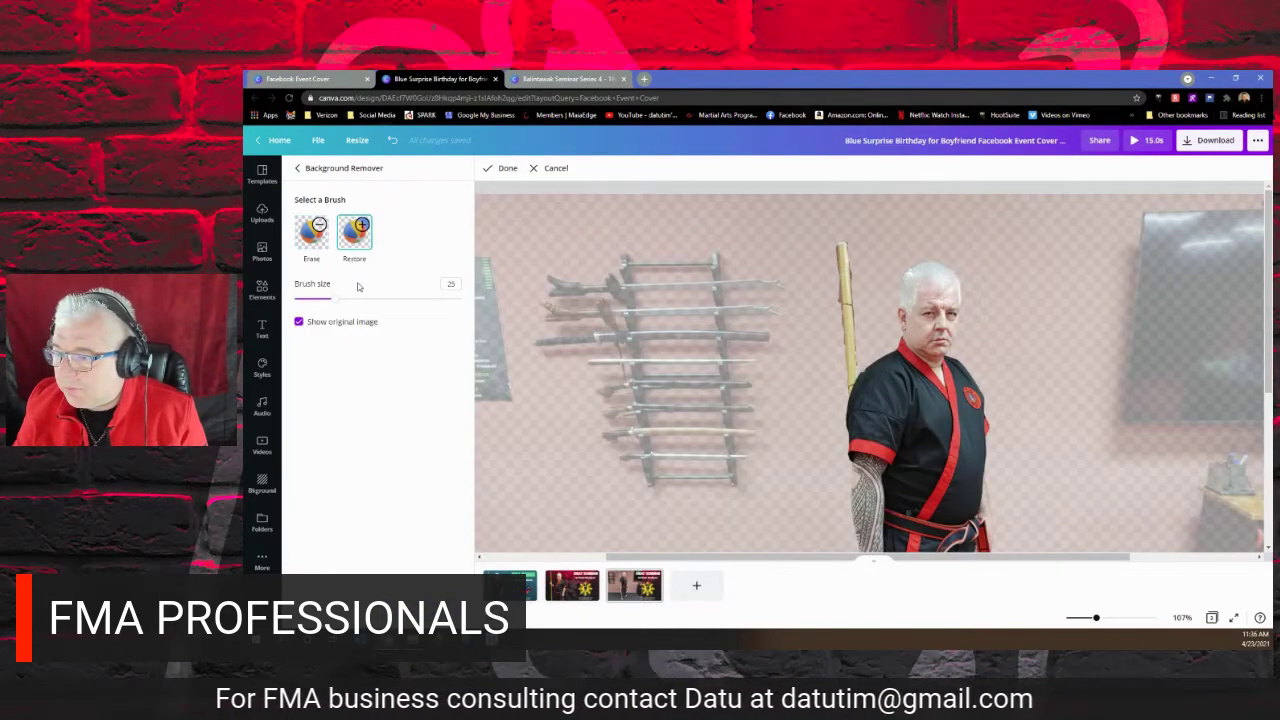
left_click_drag(330, 299, 300, 302)
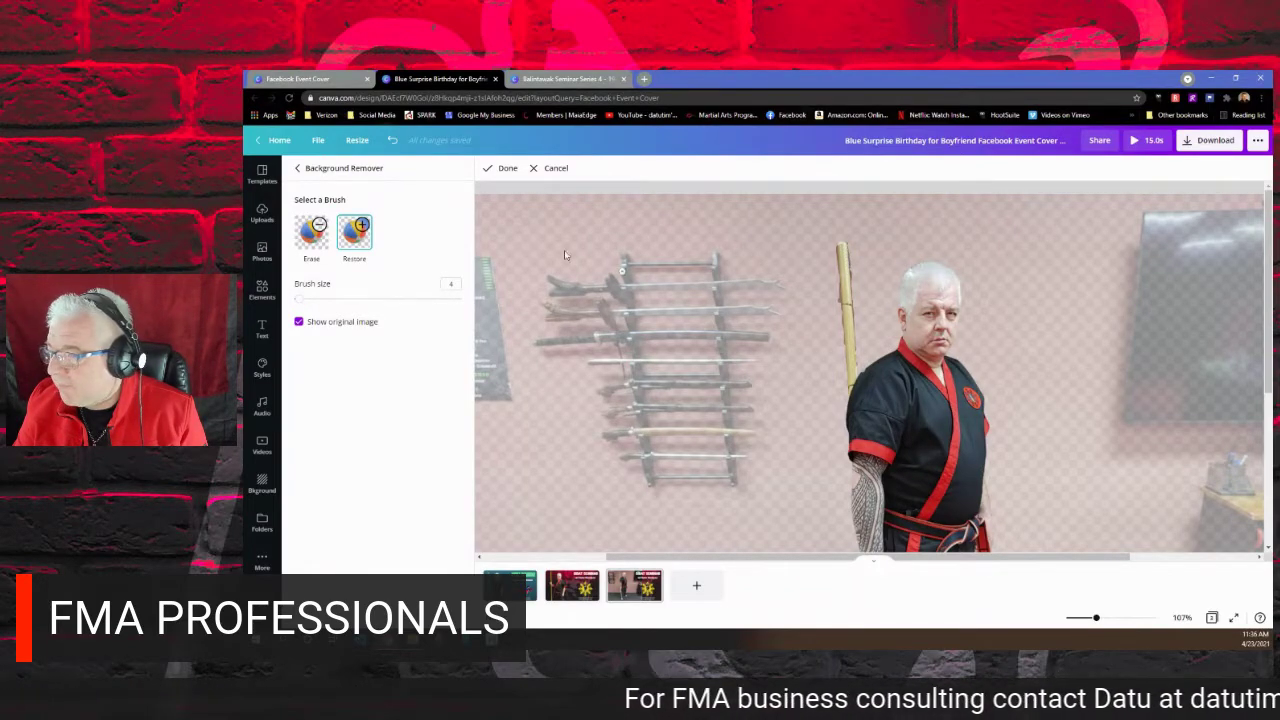
left_click(500, 168)
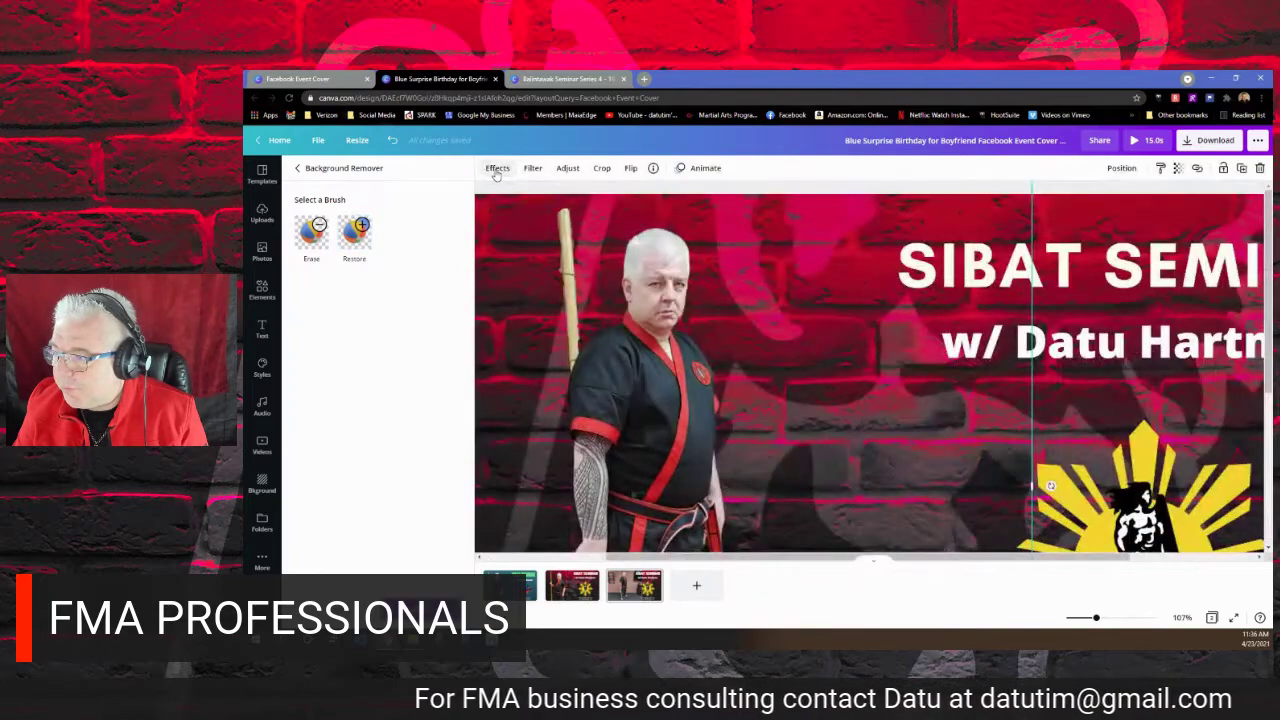
Crop the empty sides of the instructor cutout so its frame fits more closely around the figure and staff.
scroll(846, 340, "down", 3)
scroll(846, 340, "up", 3)
mouse_move(1098, 624)
left_mouse_down()
mouse_move(1068, 619)
mouse_move(1080, 620)
left_mouse_up()
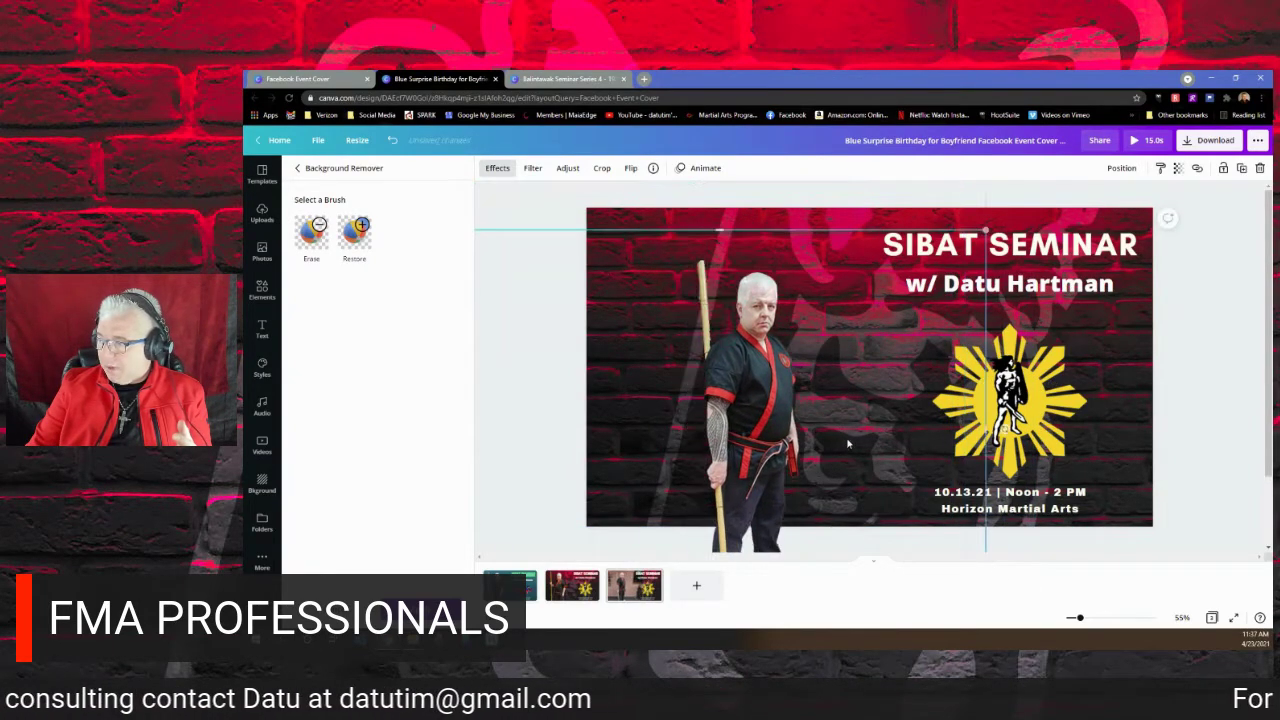
left_click_drag(1012, 443, 887, 425)
key("ctrl+z")
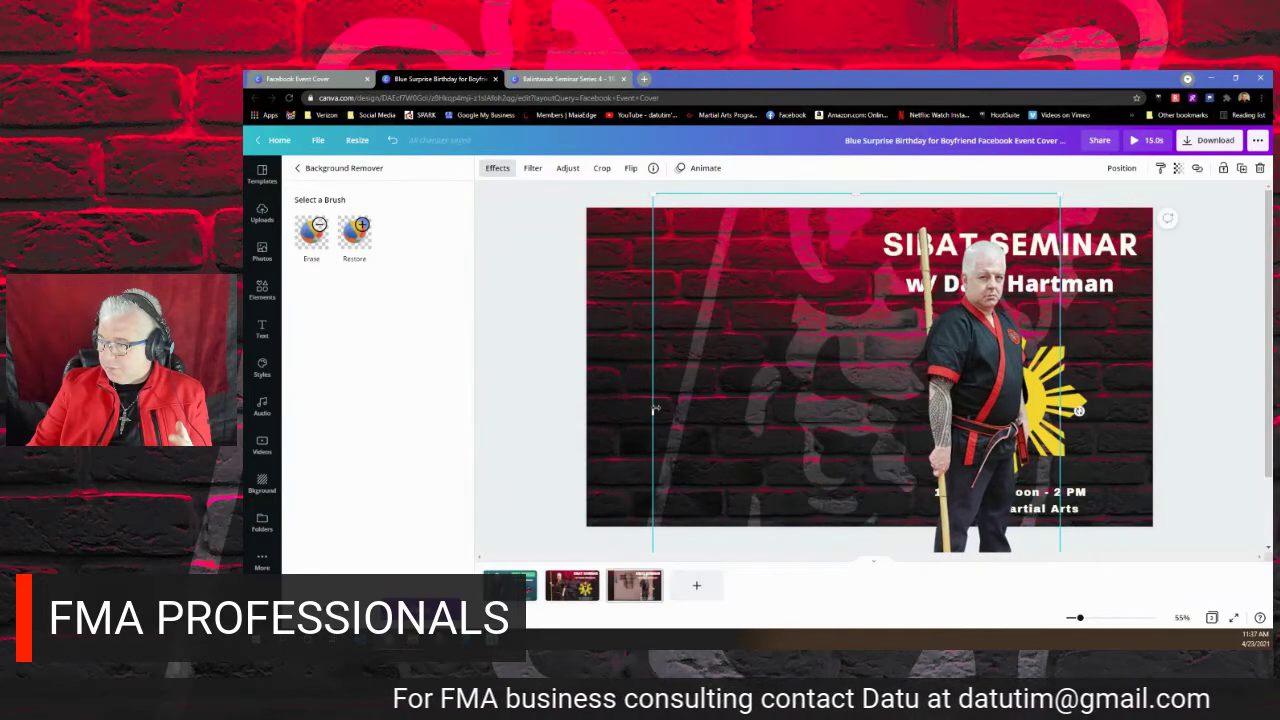
left_click_drag(652, 410, 682, 410)
left_click_drag(720, 204, 721, 226)
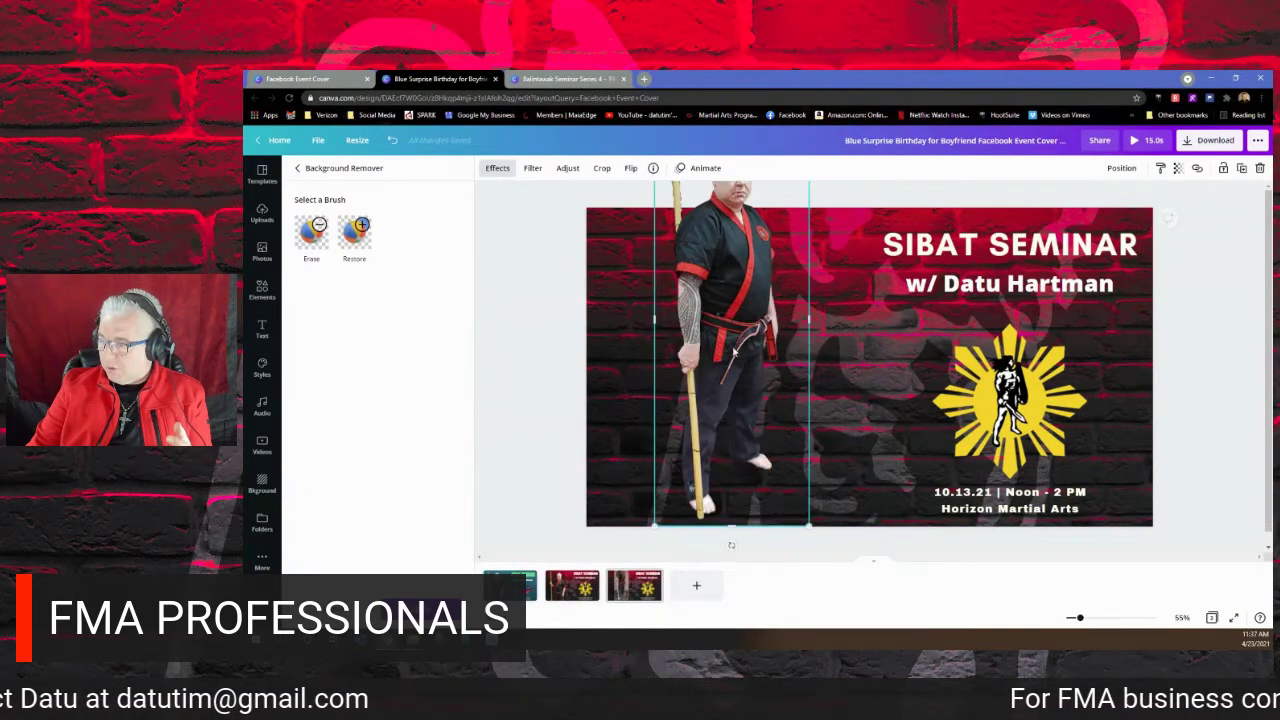
Enlarge the instructor cutout and place it in the cover's left half, with the staff tip just inside the upper edge.
left_click_drag(729, 523, 729, 437)
left_click_drag(739, 302, 759, 417)
left_click_drag(686, 245, 660, 191)
left_click_drag(805, 333, 774, 345)
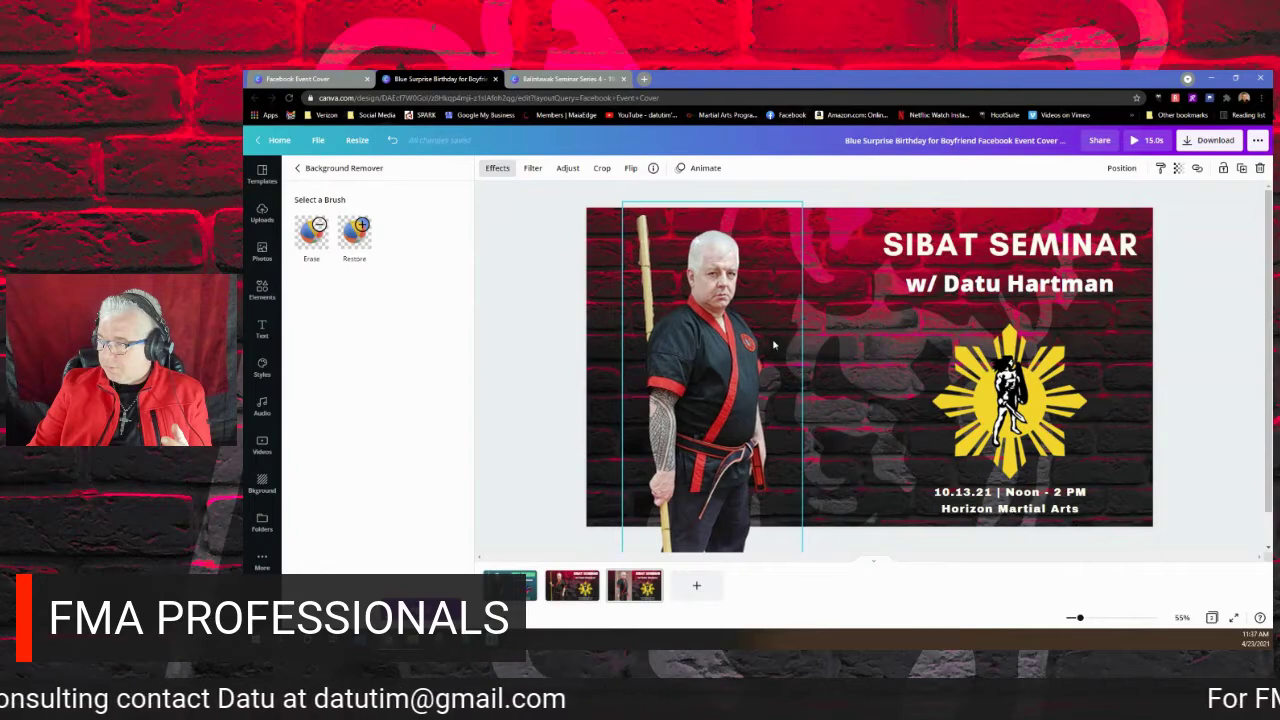
left_click(536, 271)
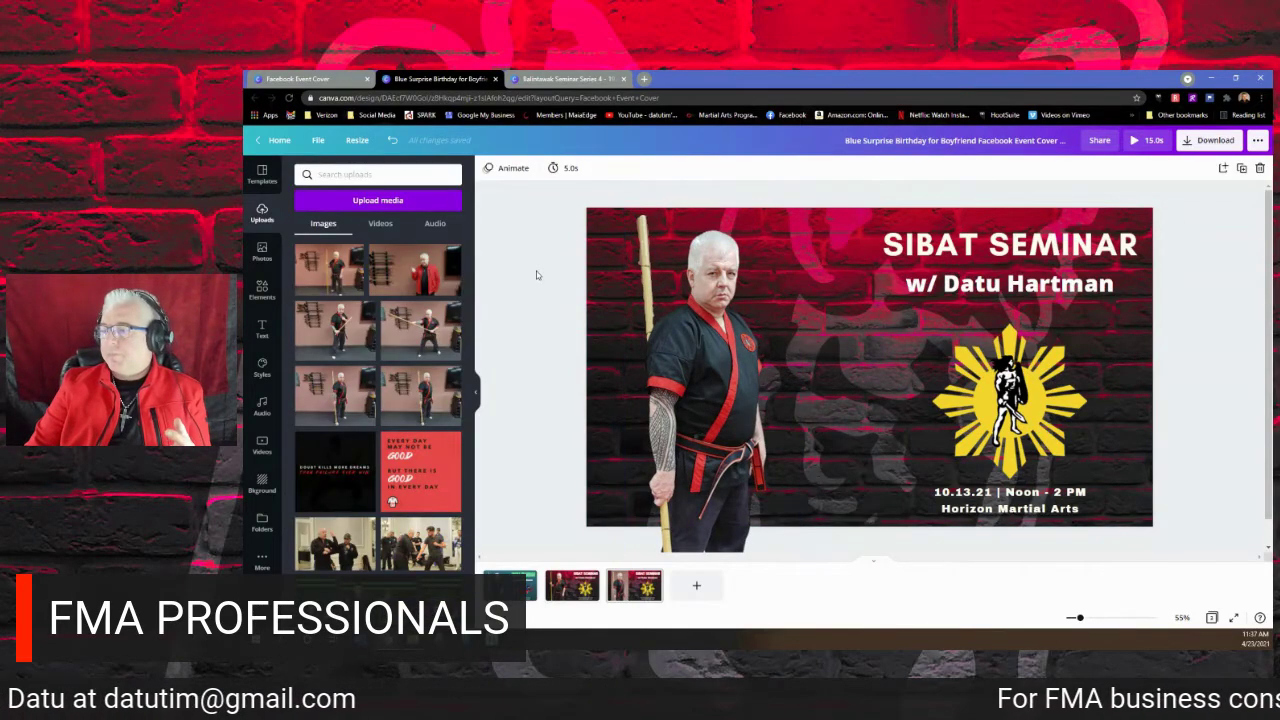
Crop the cutout's lower end flush with the cover's bottom edge and shift the figure slightly toward the event text.
left_click(716, 540)
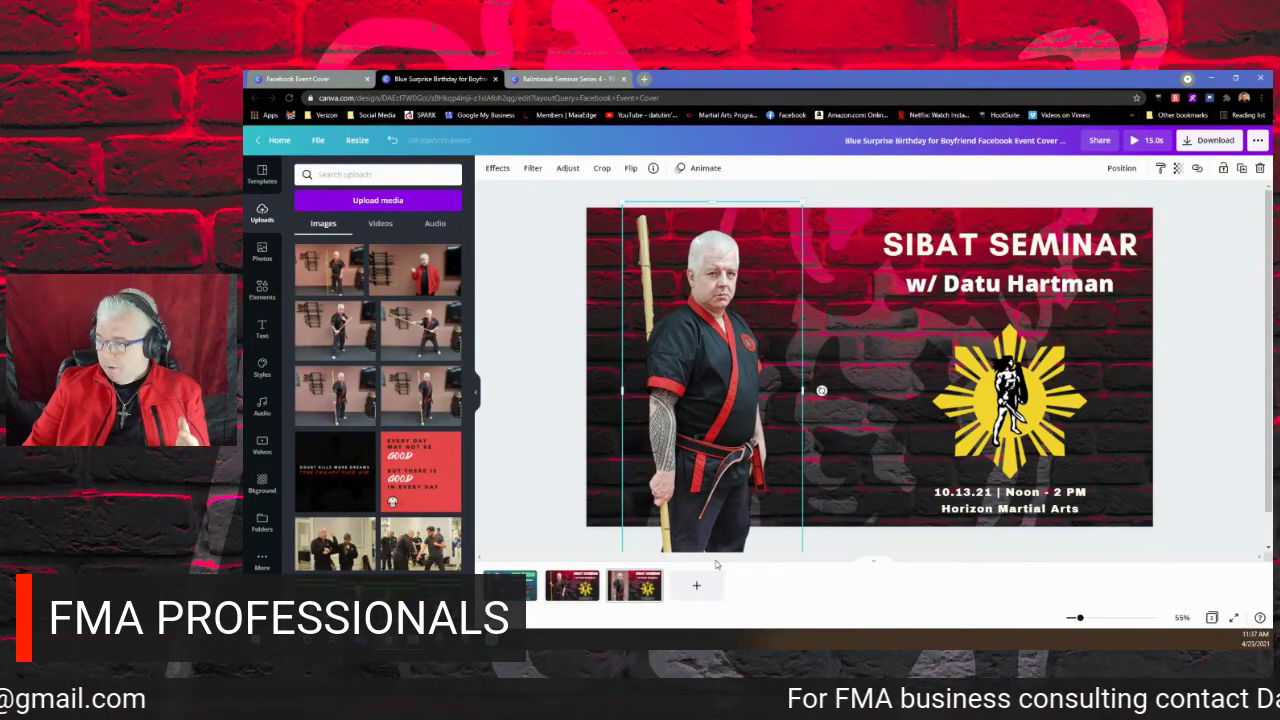
scroll(715, 540, "down", 1)
mouse_move(712, 541)
left_mouse_down()
mouse_move(706, 514)
mouse_move(706, 530)
left_mouse_up()
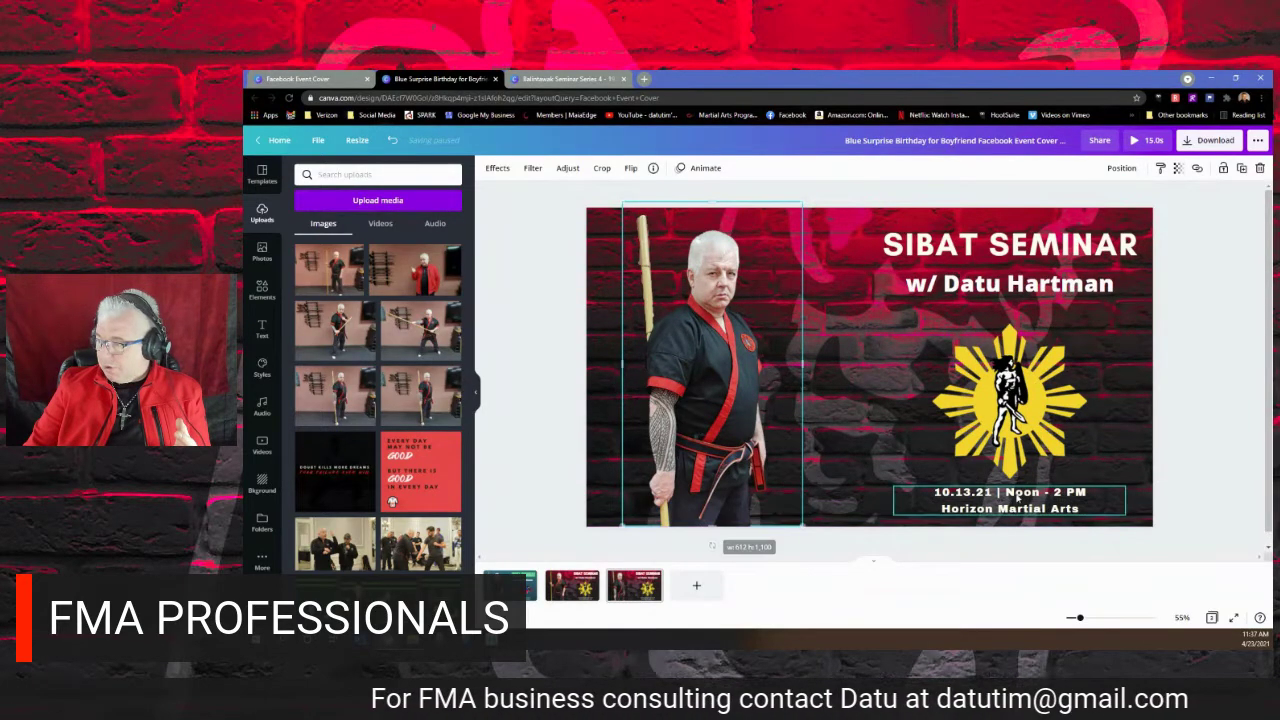
left_click(1188, 453)
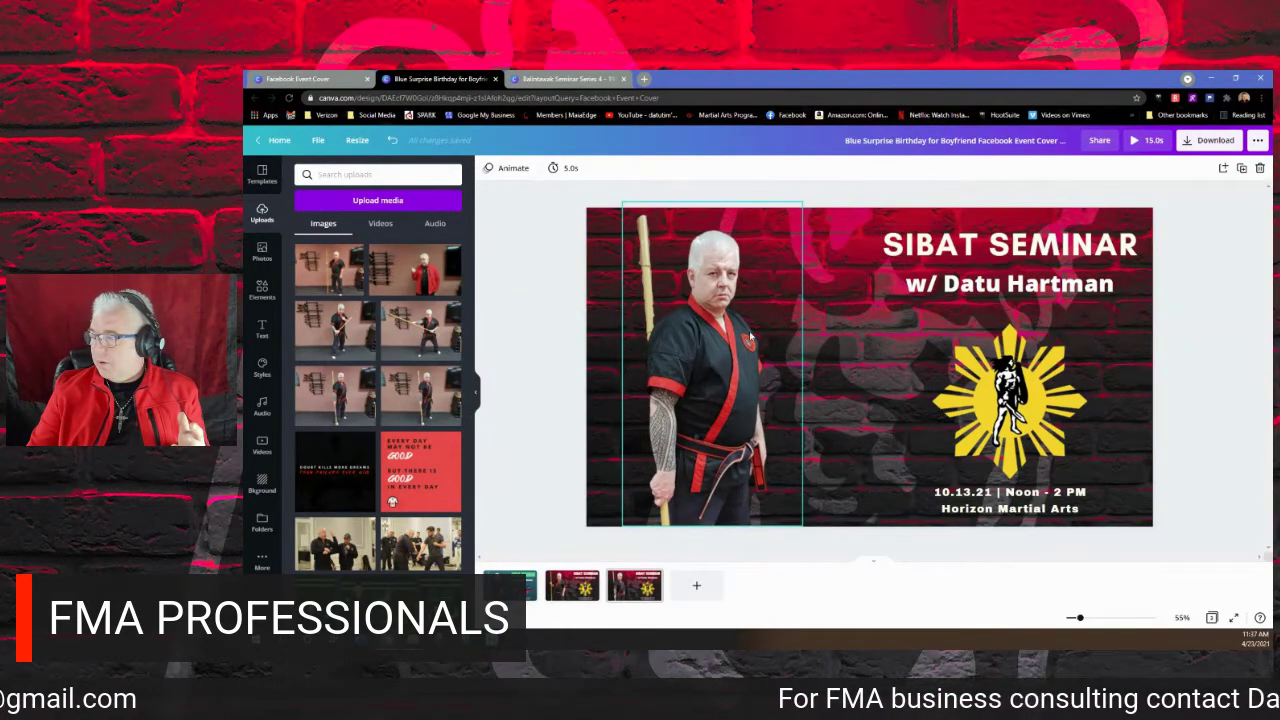
left_click_drag(707, 363, 745, 357)
left_click(1198, 344)
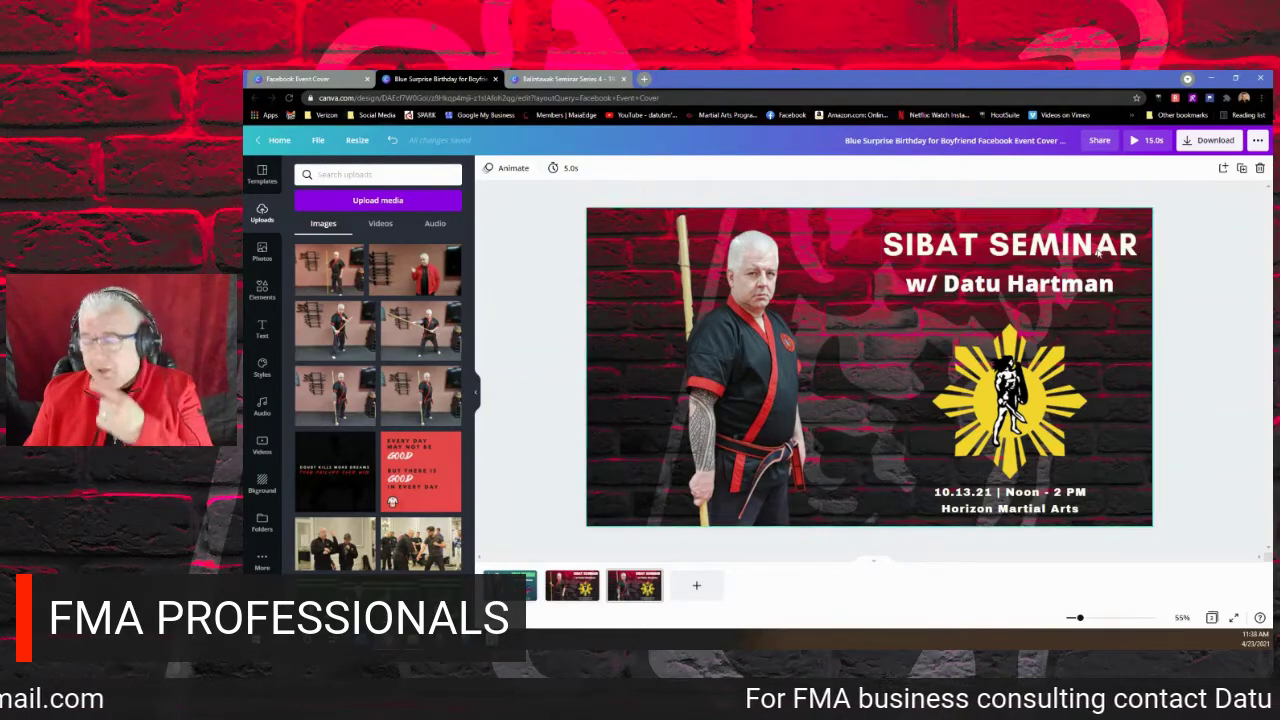
Open the instructor's website in a new browser tab and look through its Distance Learning page.
left_click(645, 80)
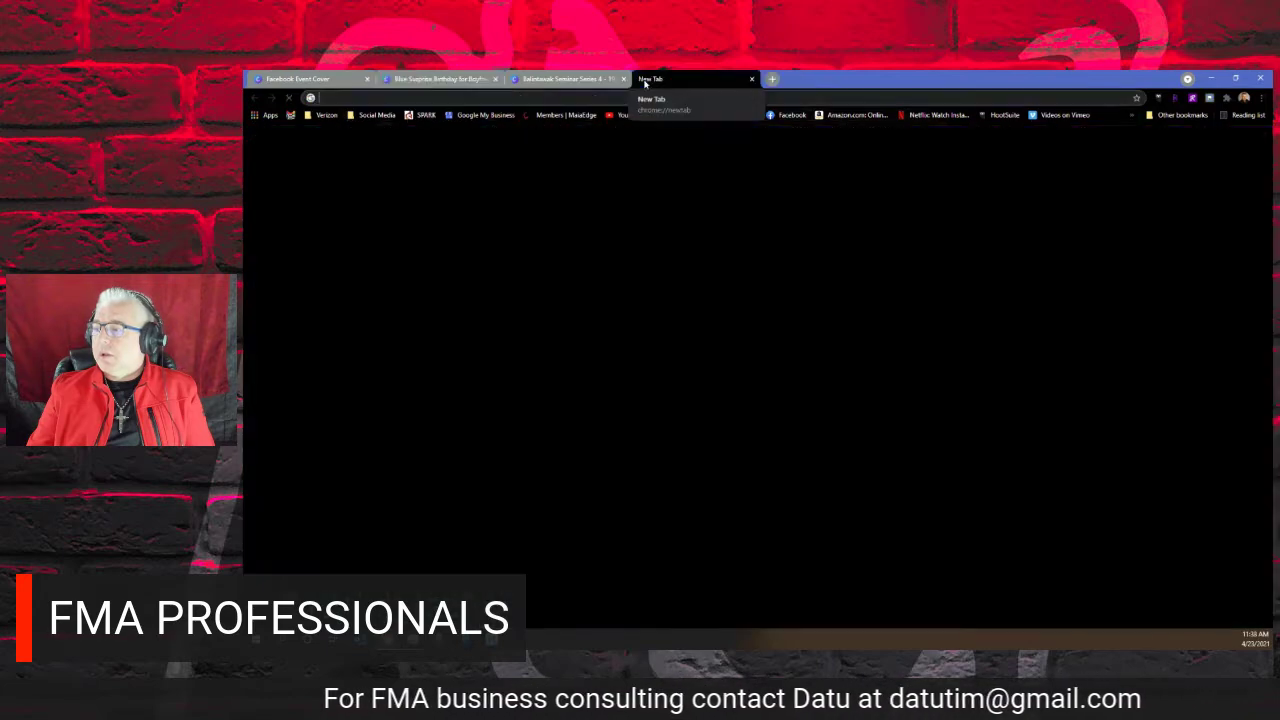
left_click(501, 96)
type("datuhartman.com")
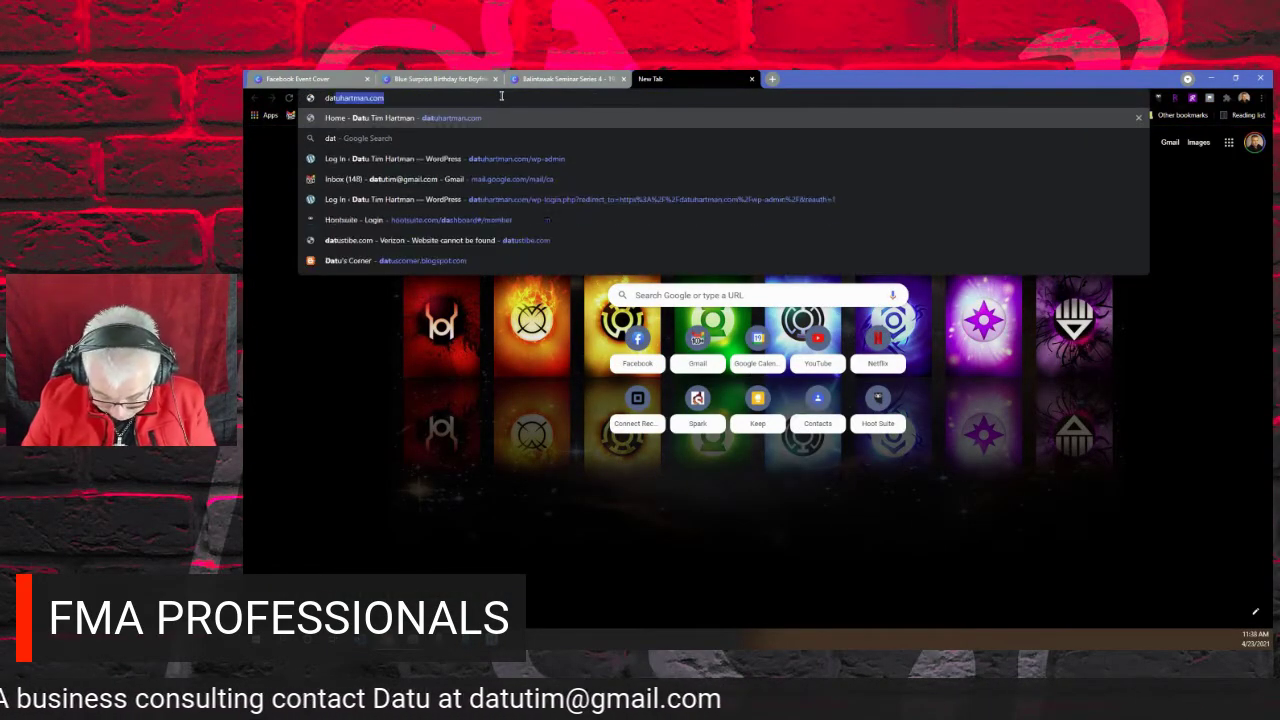
key("Return")
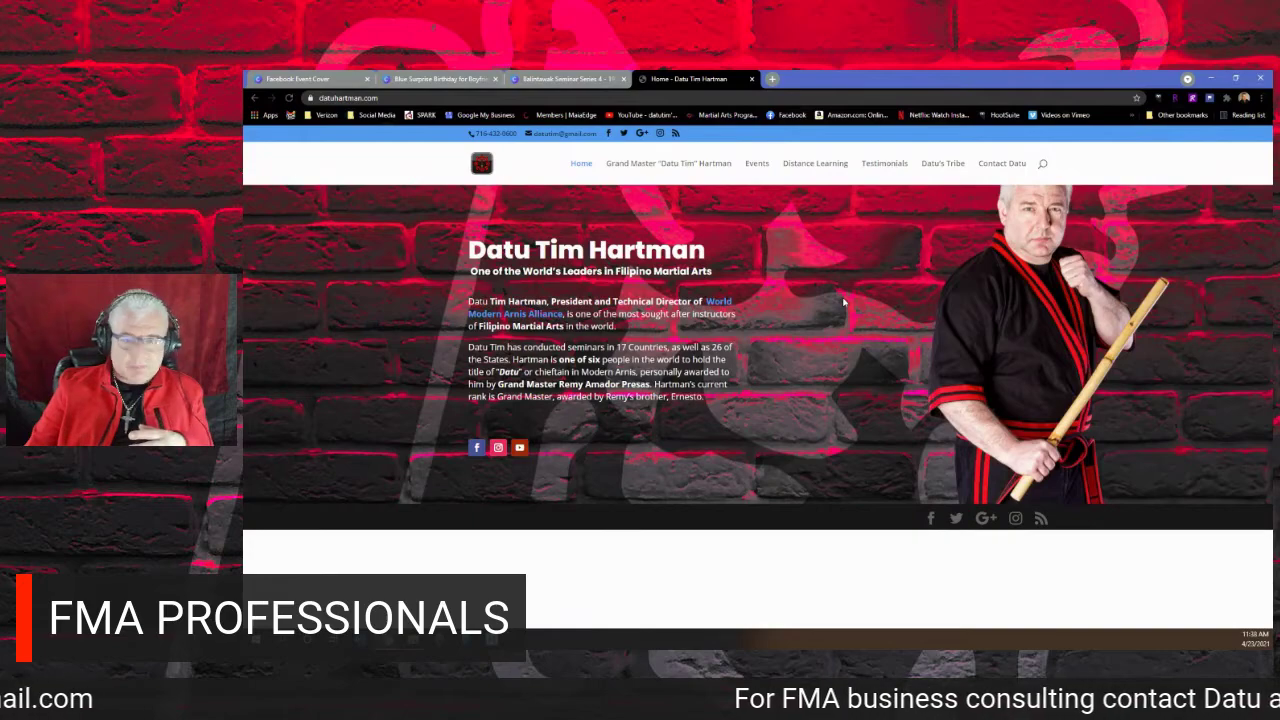
left_click(815, 168)
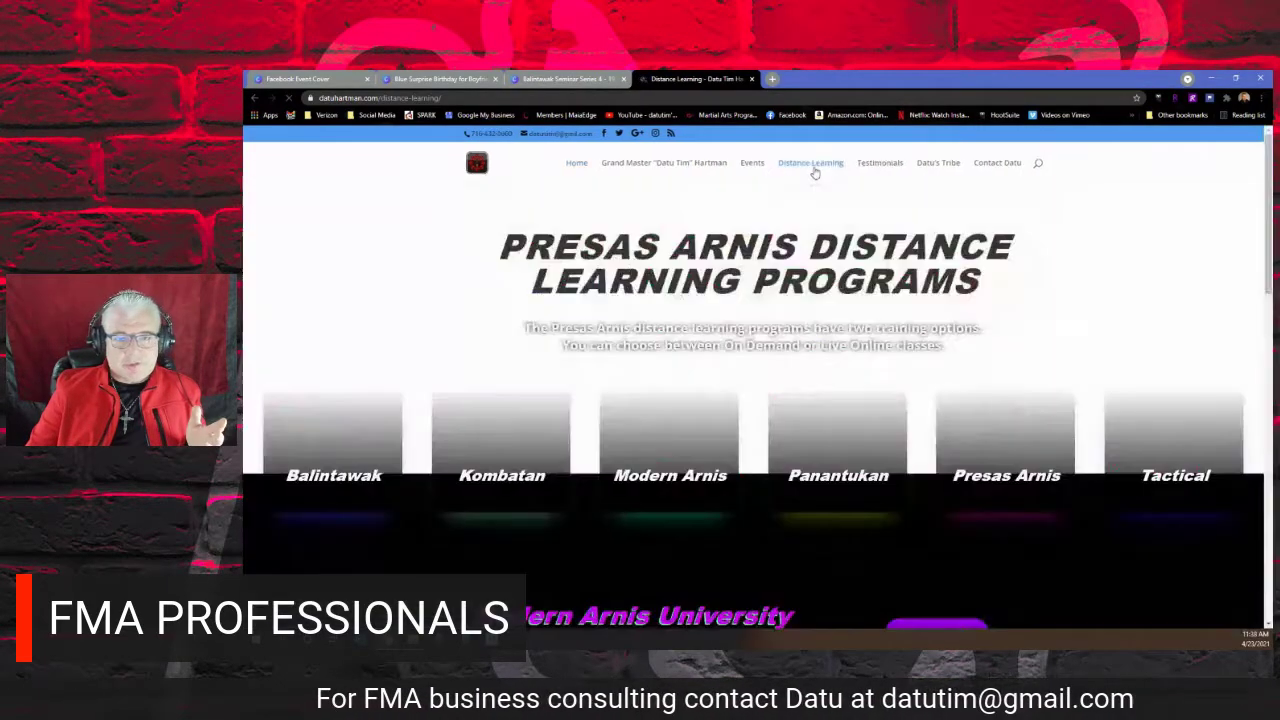
scroll(1020, 305, "down", 15)
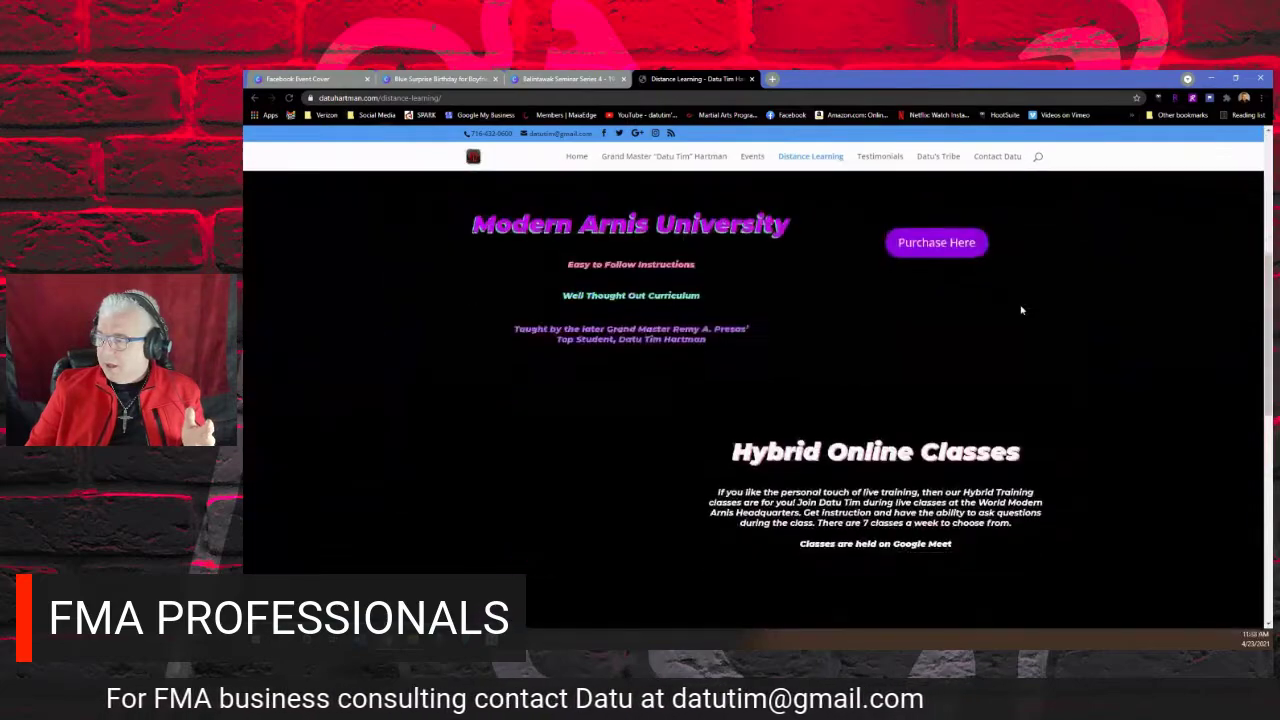
scroll(1021, 310, "up", 15)
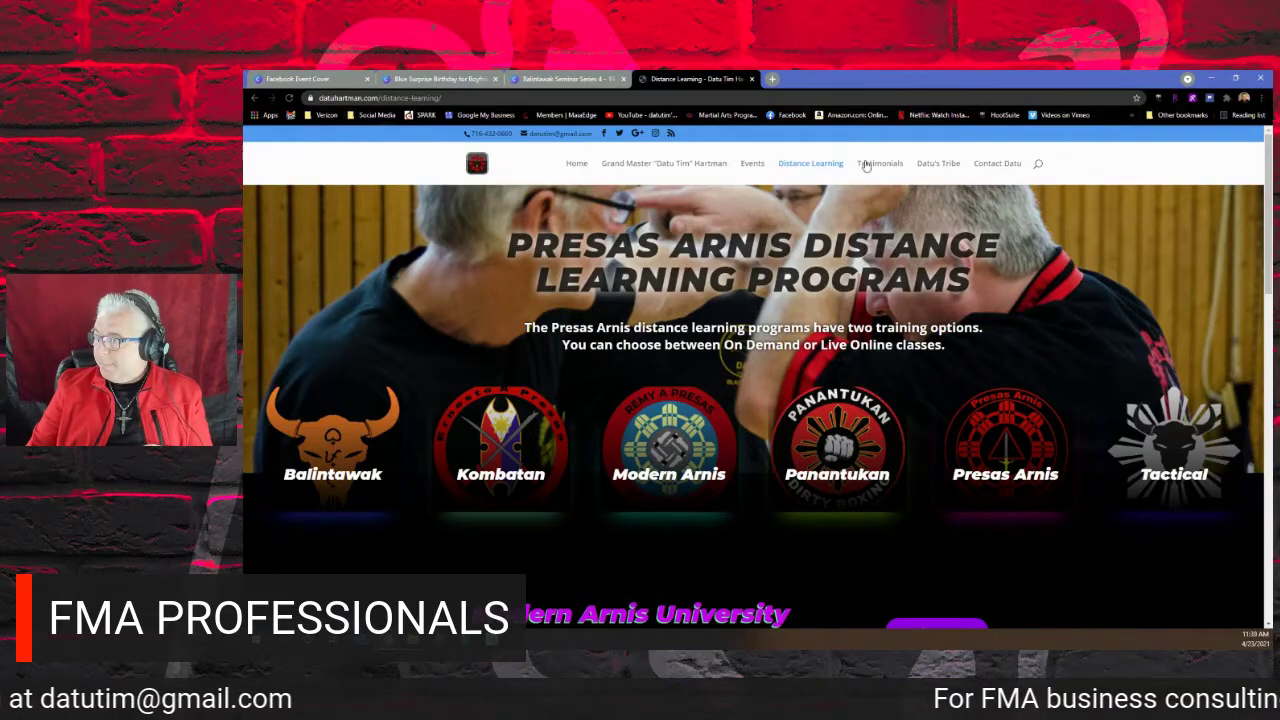
Open the website's Events page and check the April 2021 calendar in month view, including the April 24 seminar.
left_click(753, 165)
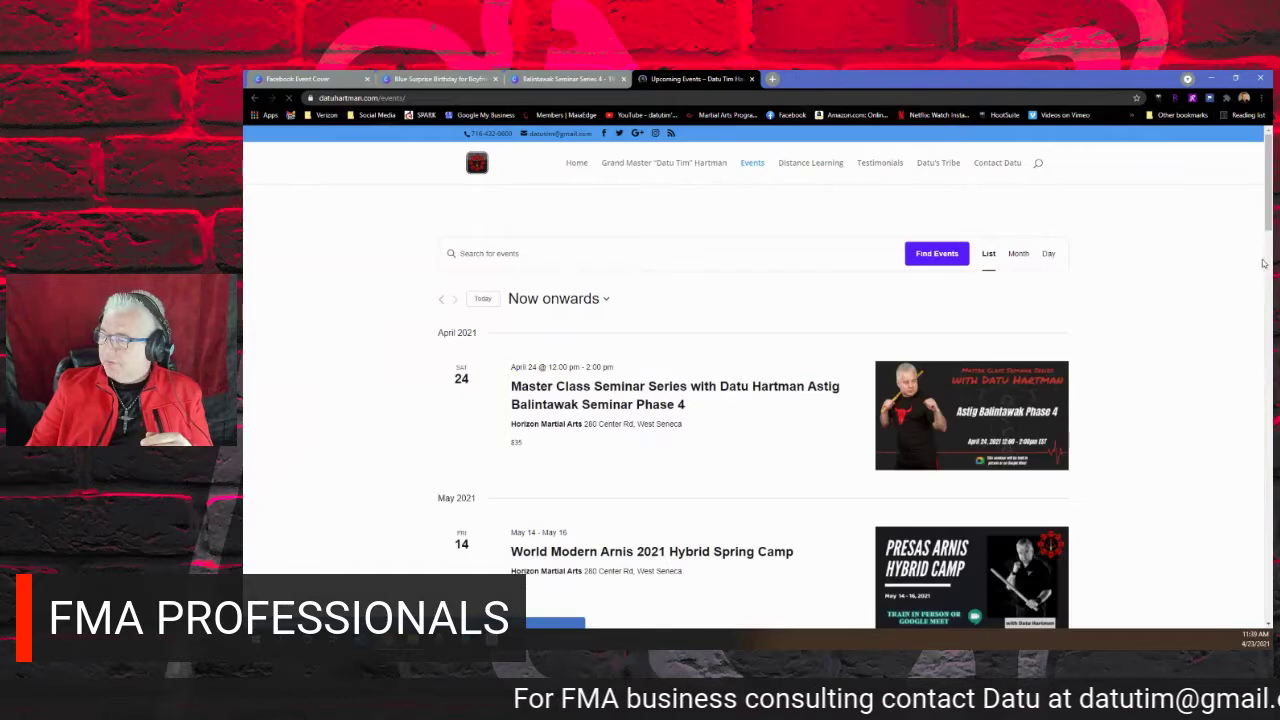
scroll(1255, 268, "down", 1)
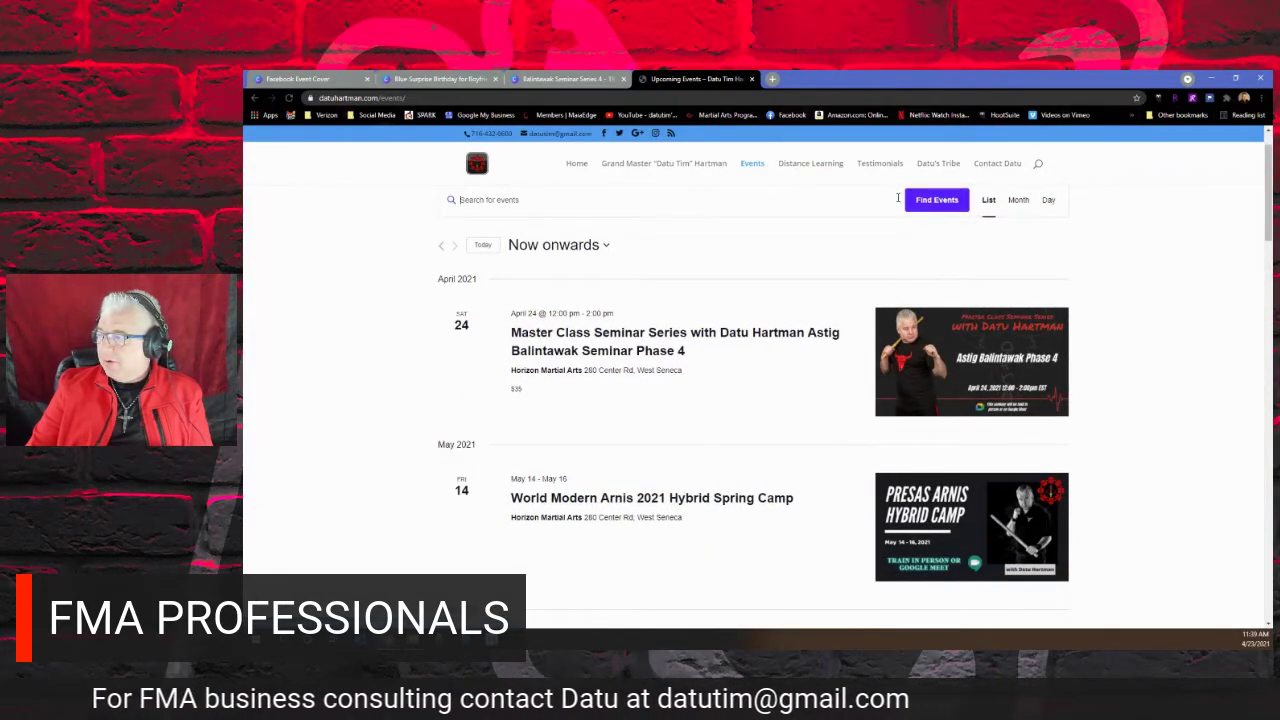
left_click(1018, 200)
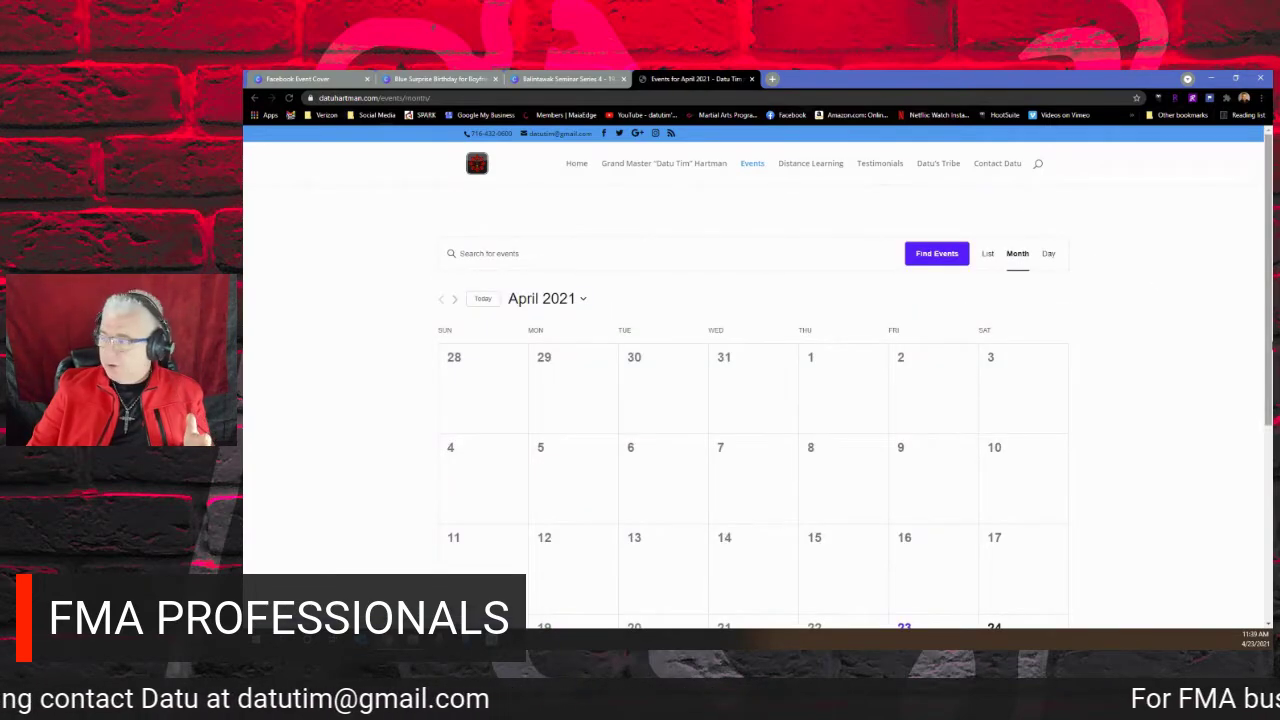
scroll(1066, 371, "down", 3)
mouse_move(1015, 400)
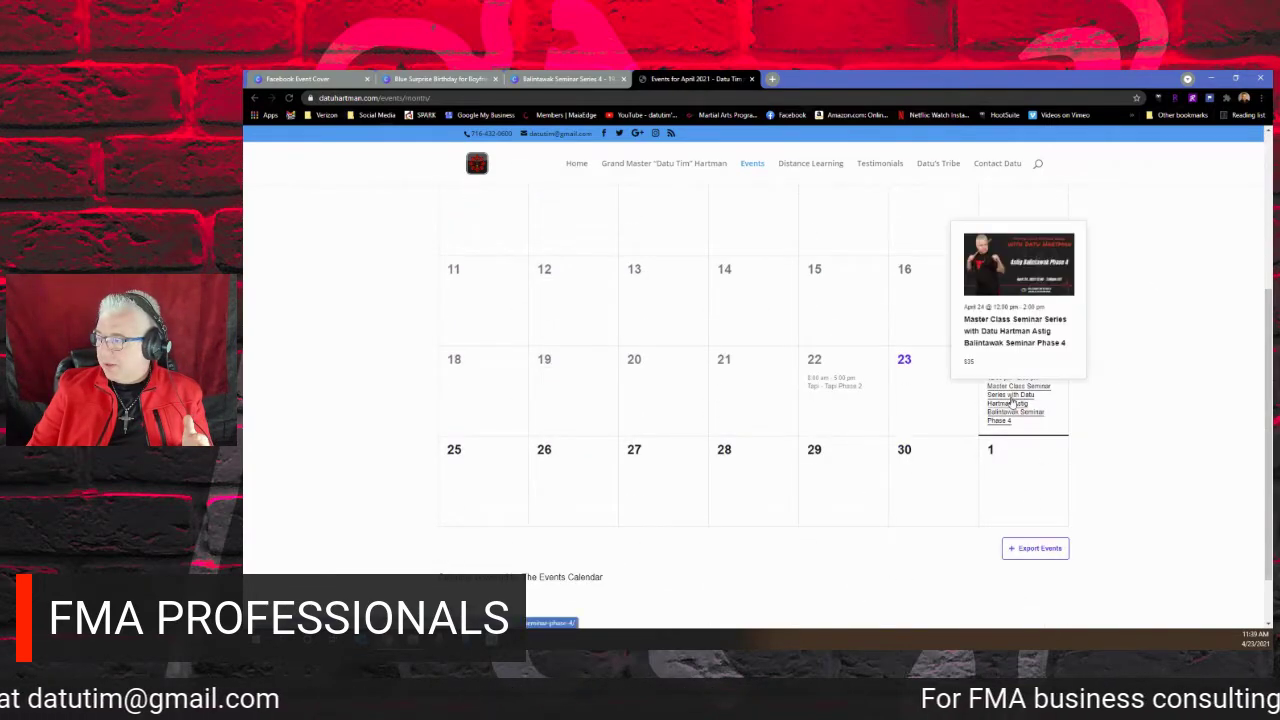
scroll(1150, 345, "up", 1)
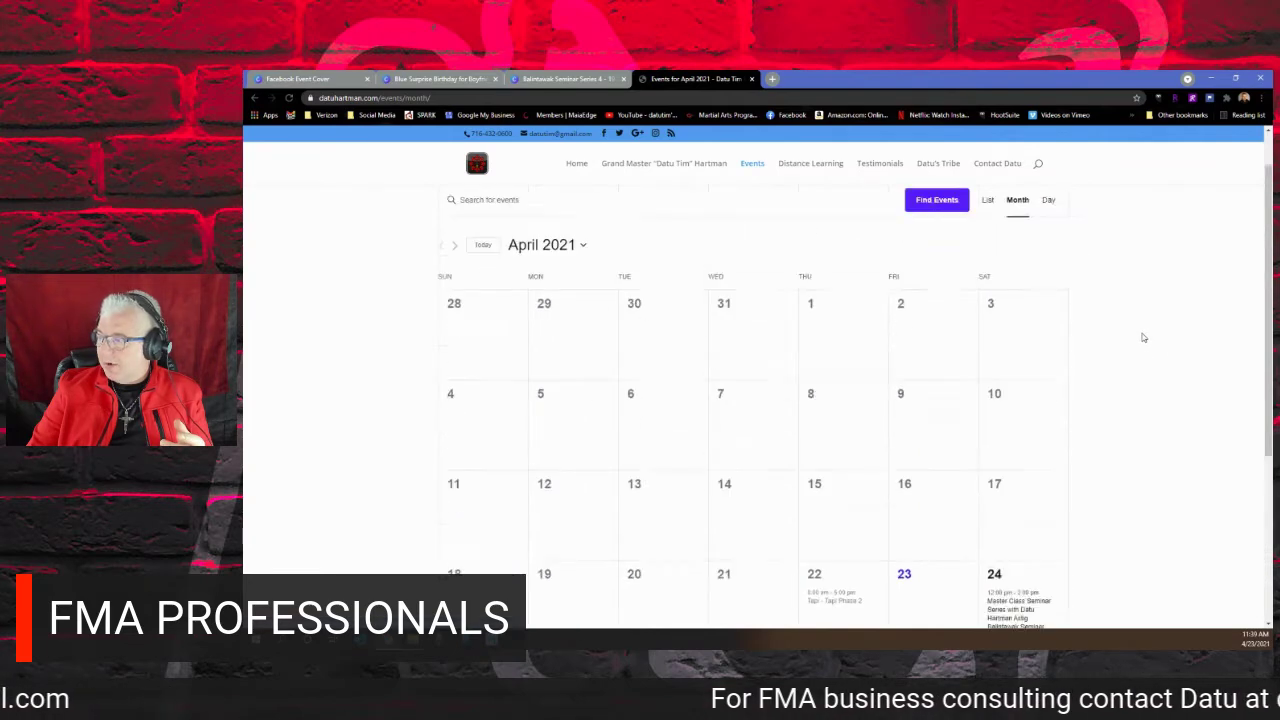
scroll(1142, 336, "up", 2)
Return the events to list view and look through the upcoming seminars and camps with their cover images.
left_click(987, 258)
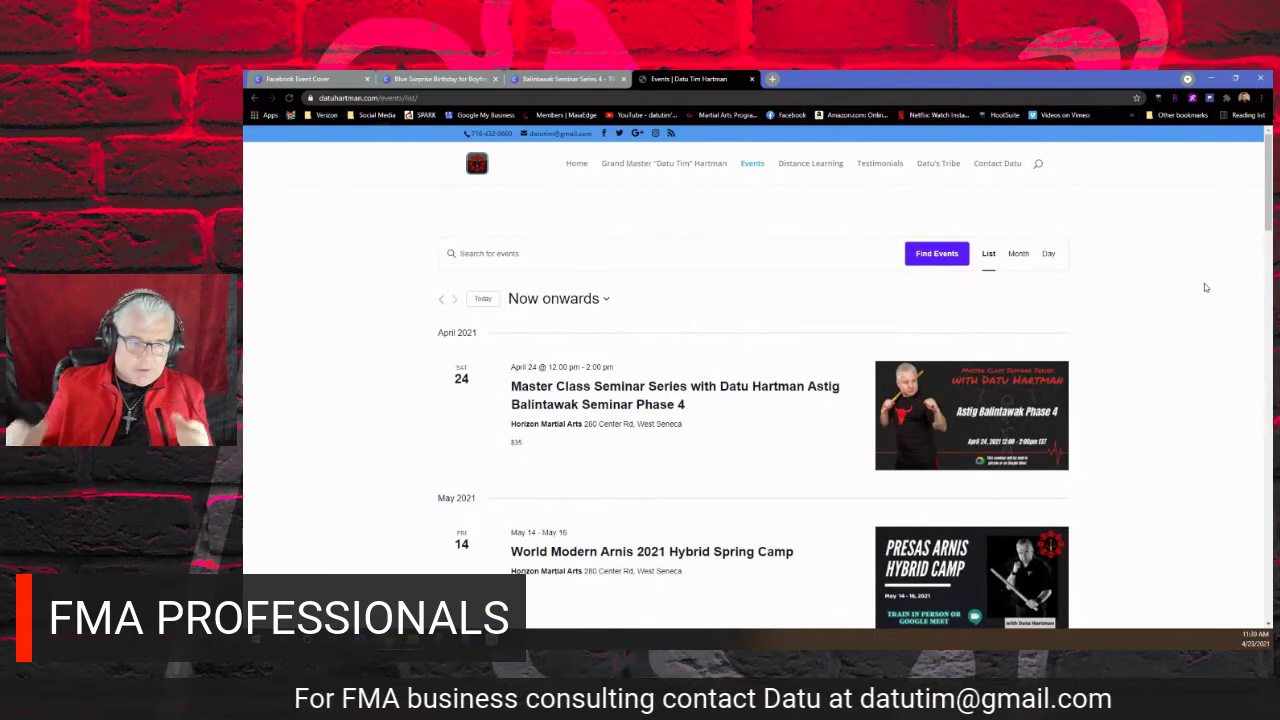
scroll(1100, 352, "down", 2)
scroll(1087, 360, "down", 10)
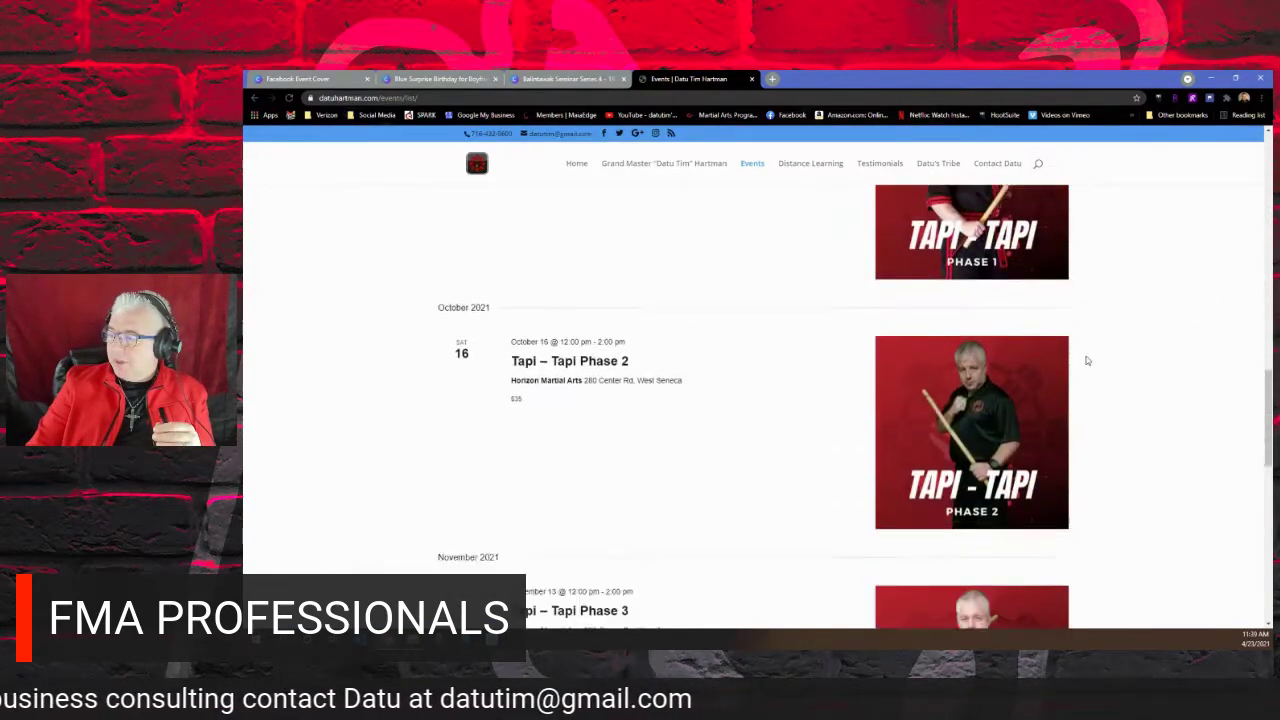
scroll(1087, 360, "down", 3)
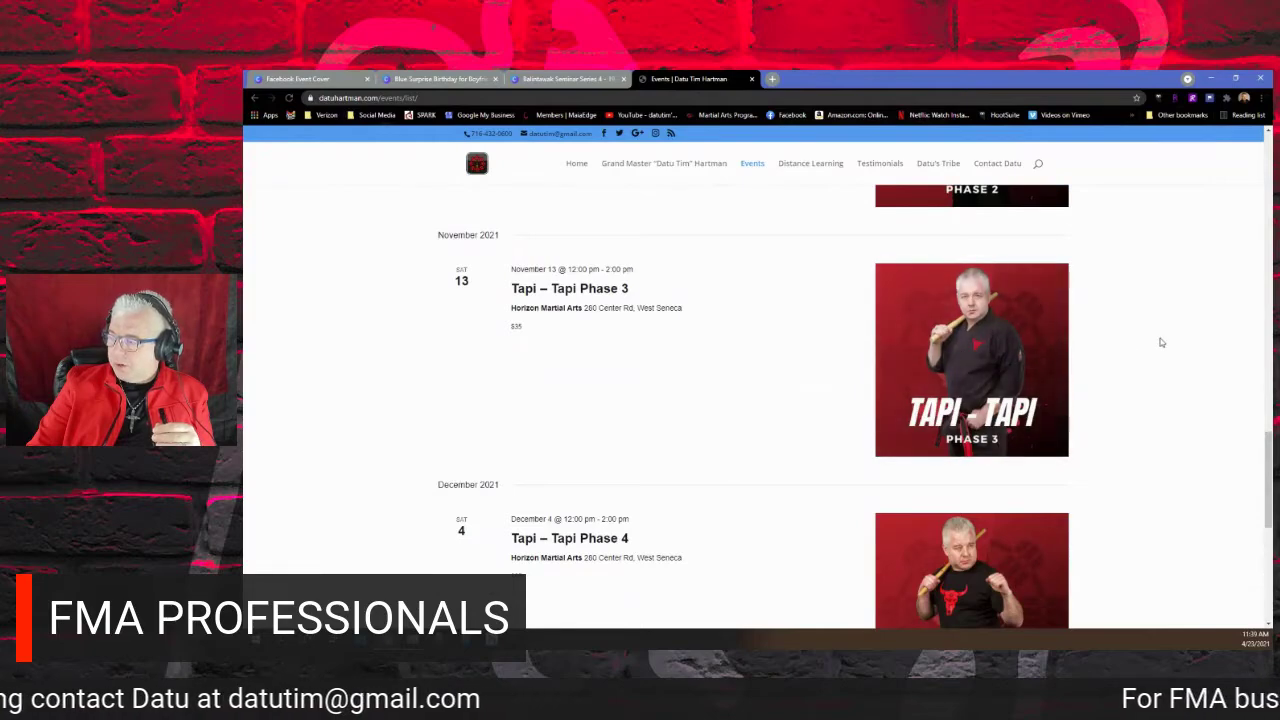
scroll(1199, 331, "down", 2)
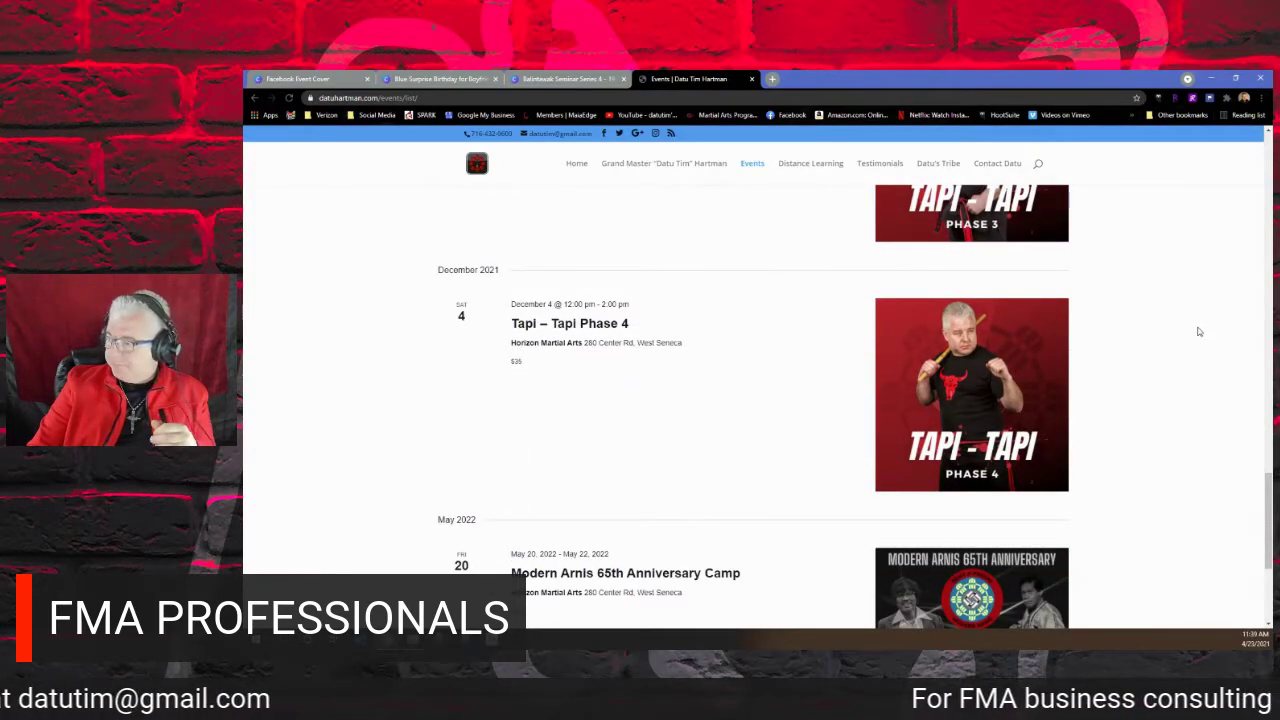
scroll(1199, 331, "down", 3)
scroll(1199, 331, "up", 15)
scroll(1199, 331, "up", 7)
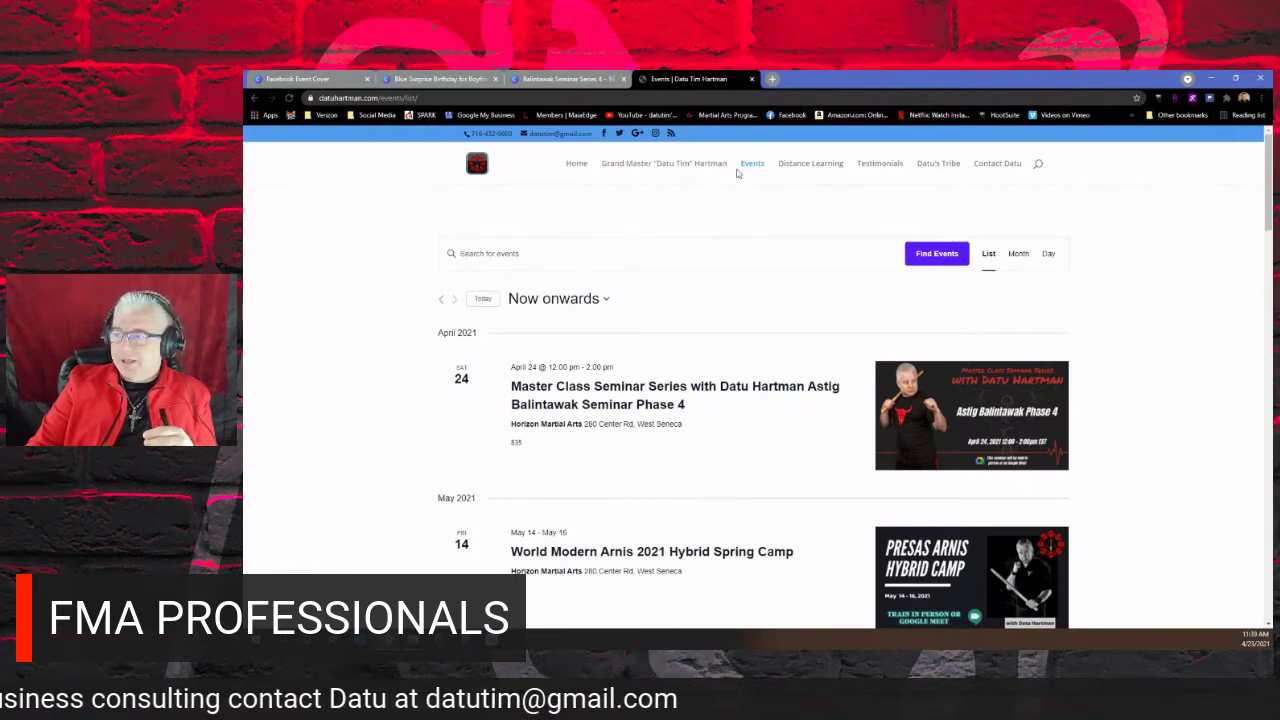
Switch back to the Canva event cover design, add a blank page, and search the stock photos for "bo staff".
left_click(437, 79)
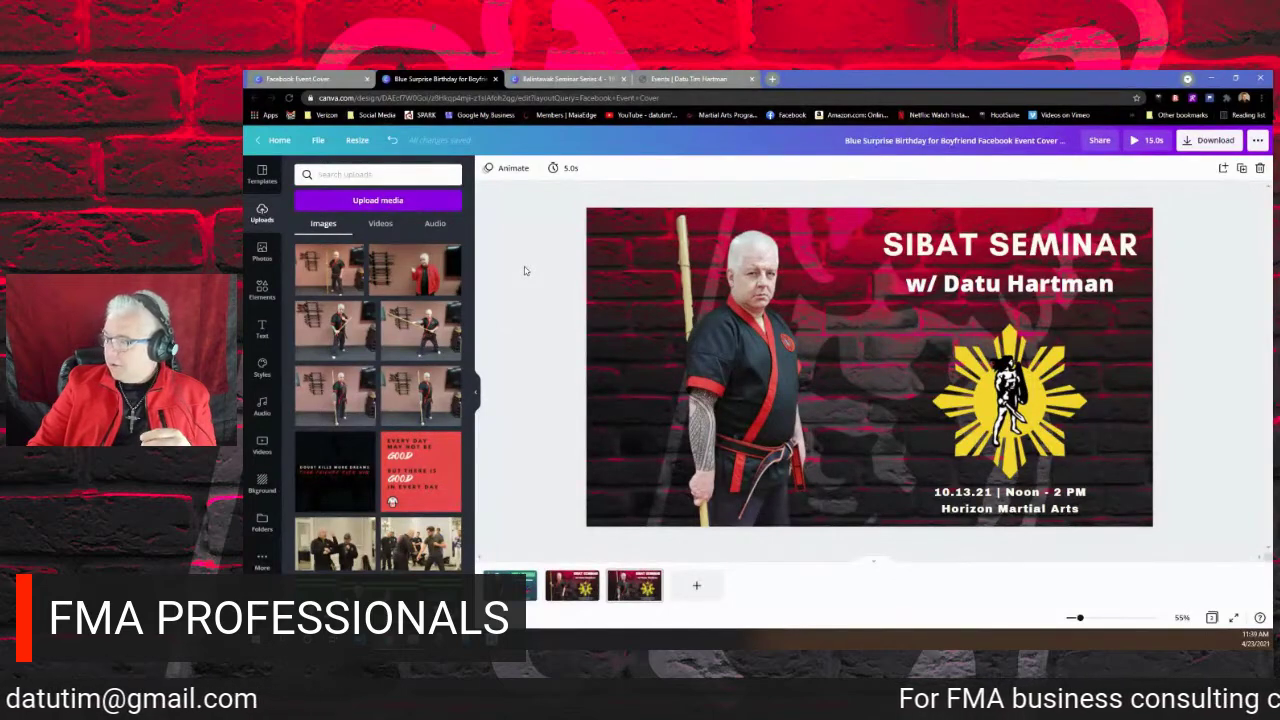
left_click(1223, 169)
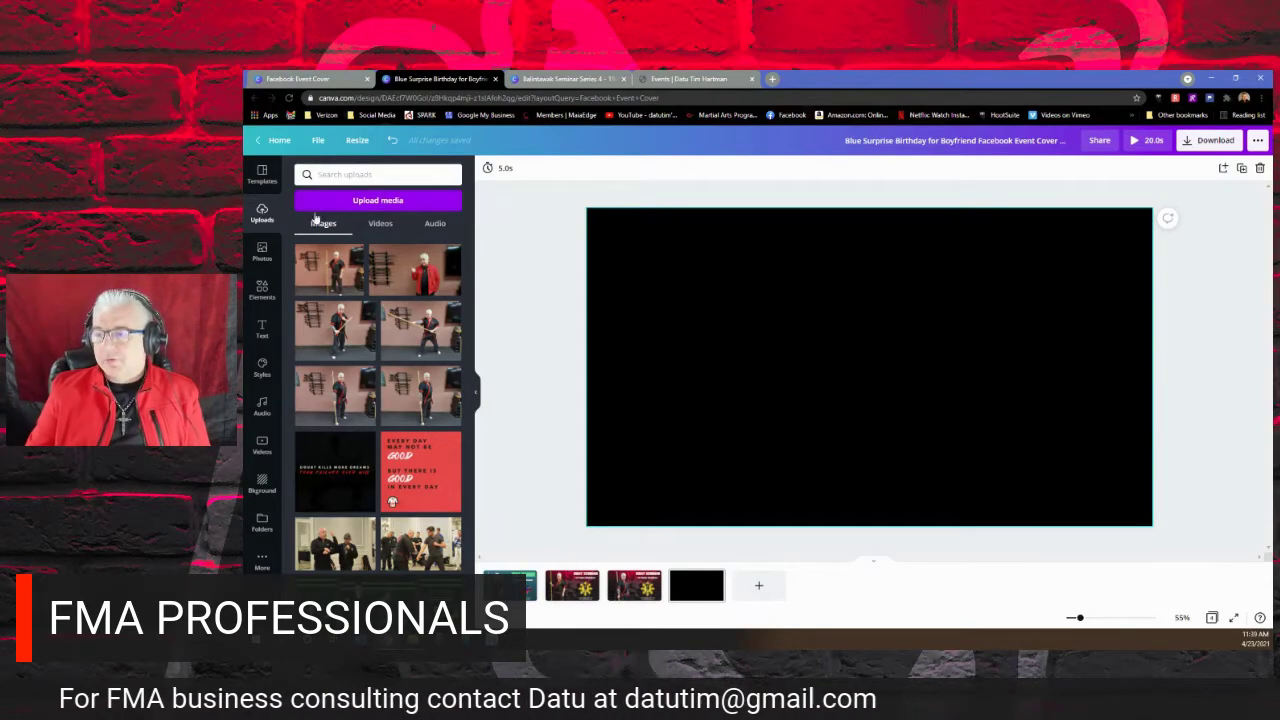
left_click(268, 255)
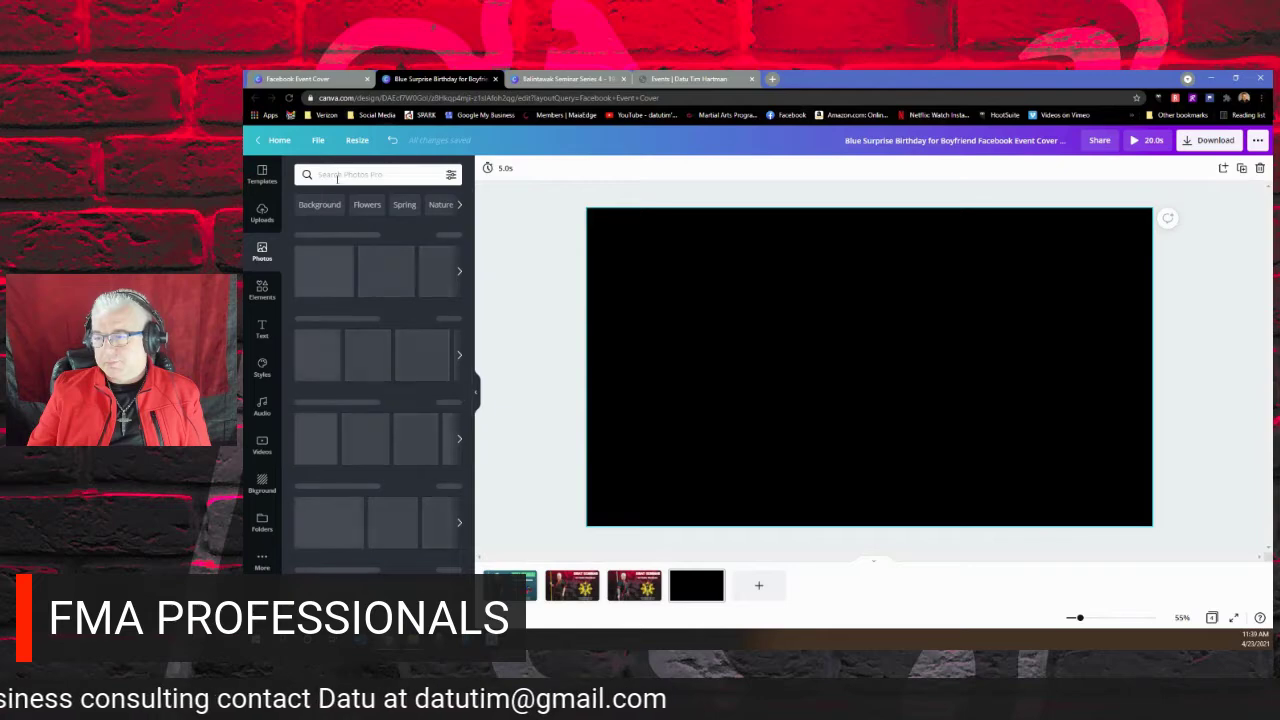
left_click(338, 176)
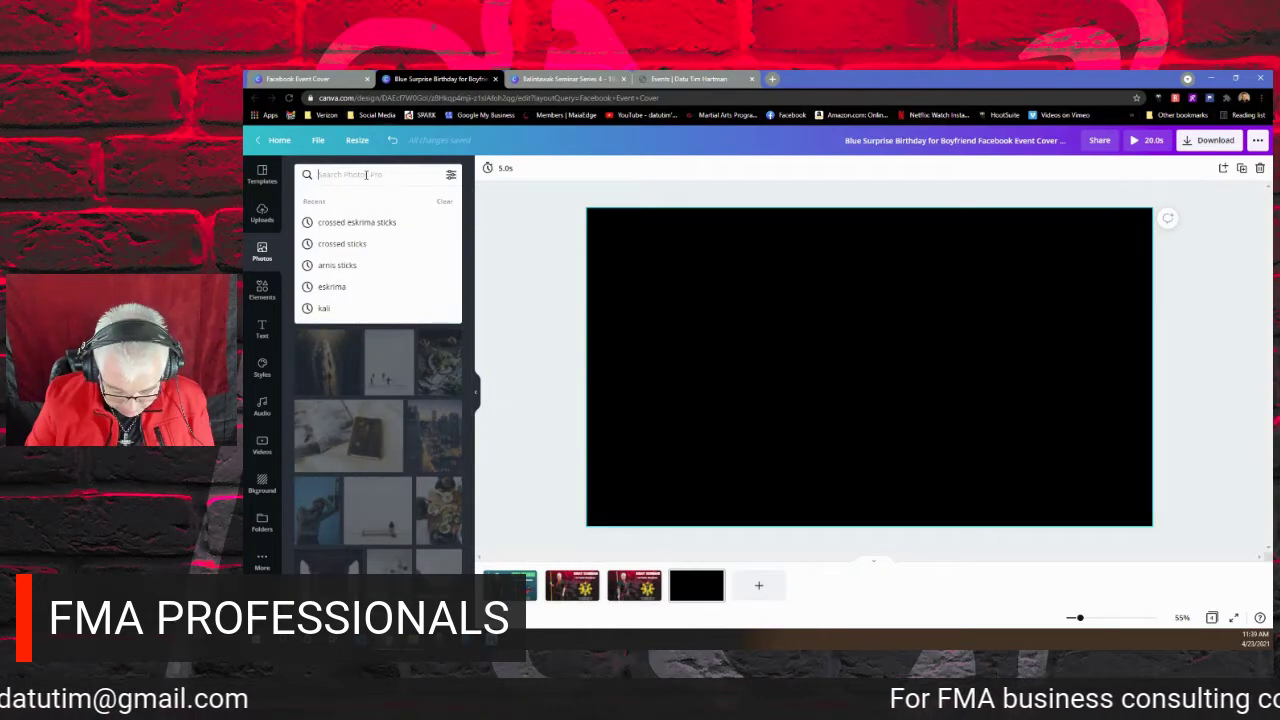
type("s")
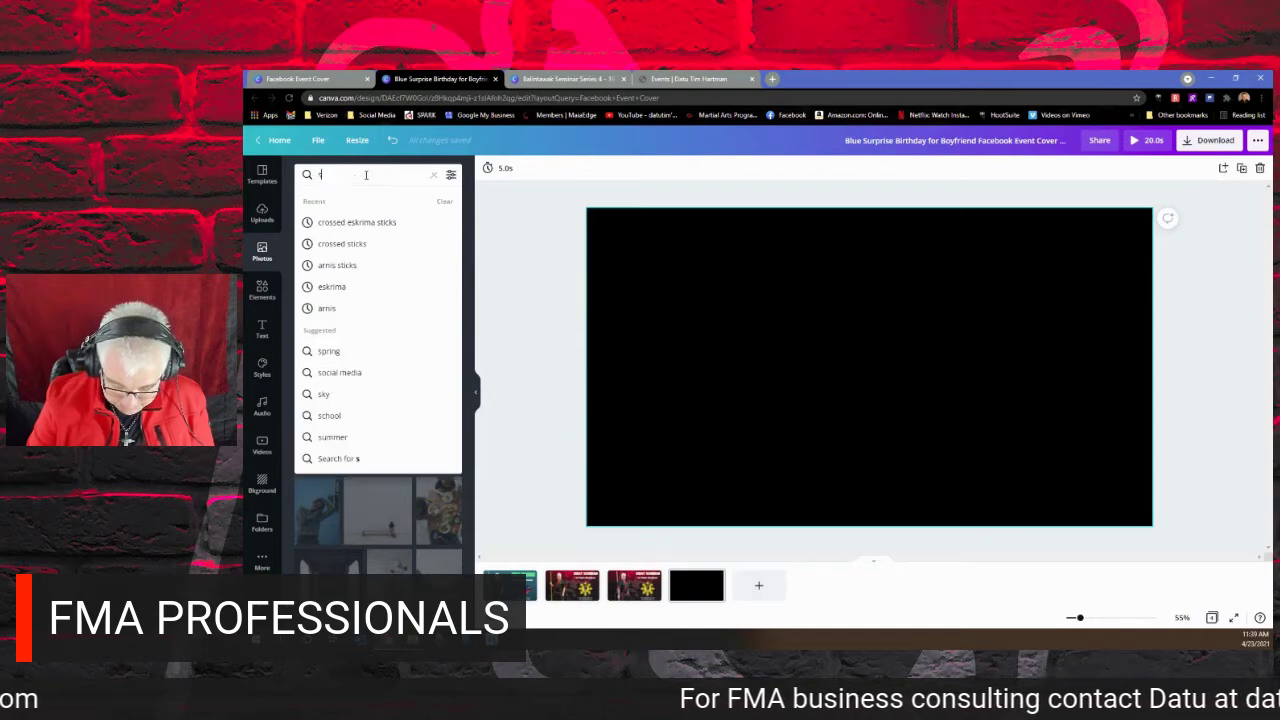
type("ta")
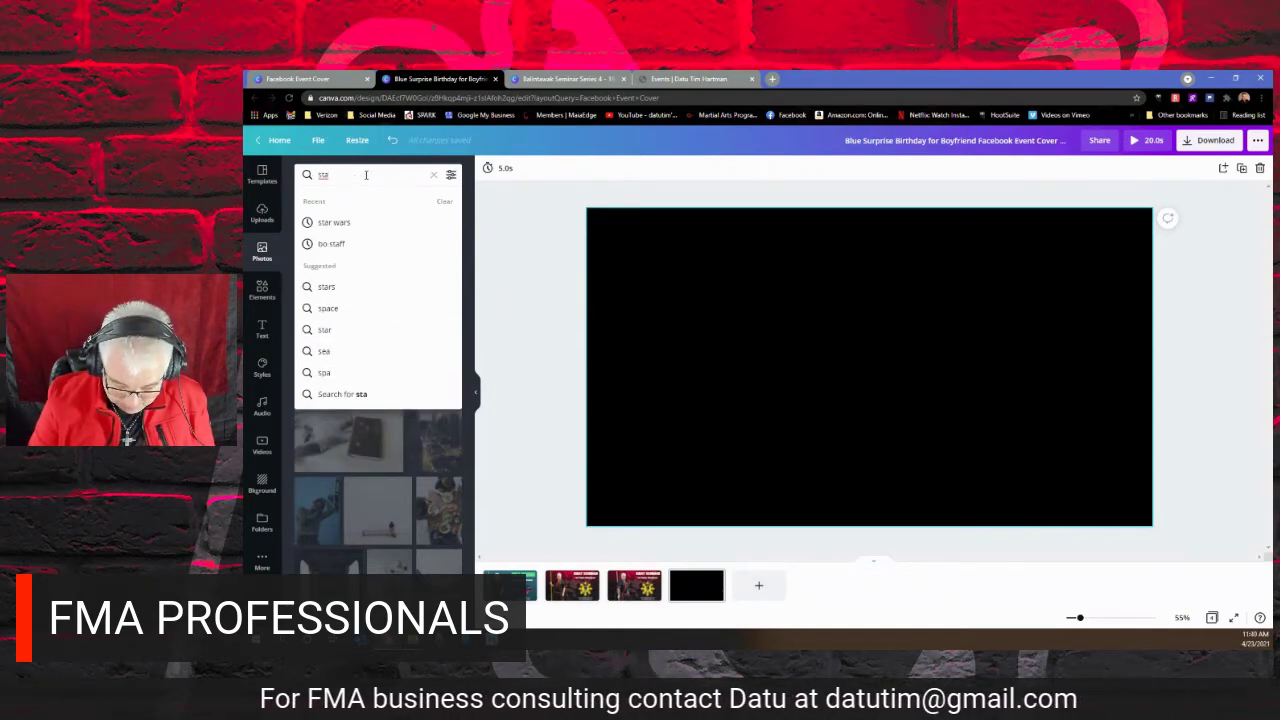
type("ff")
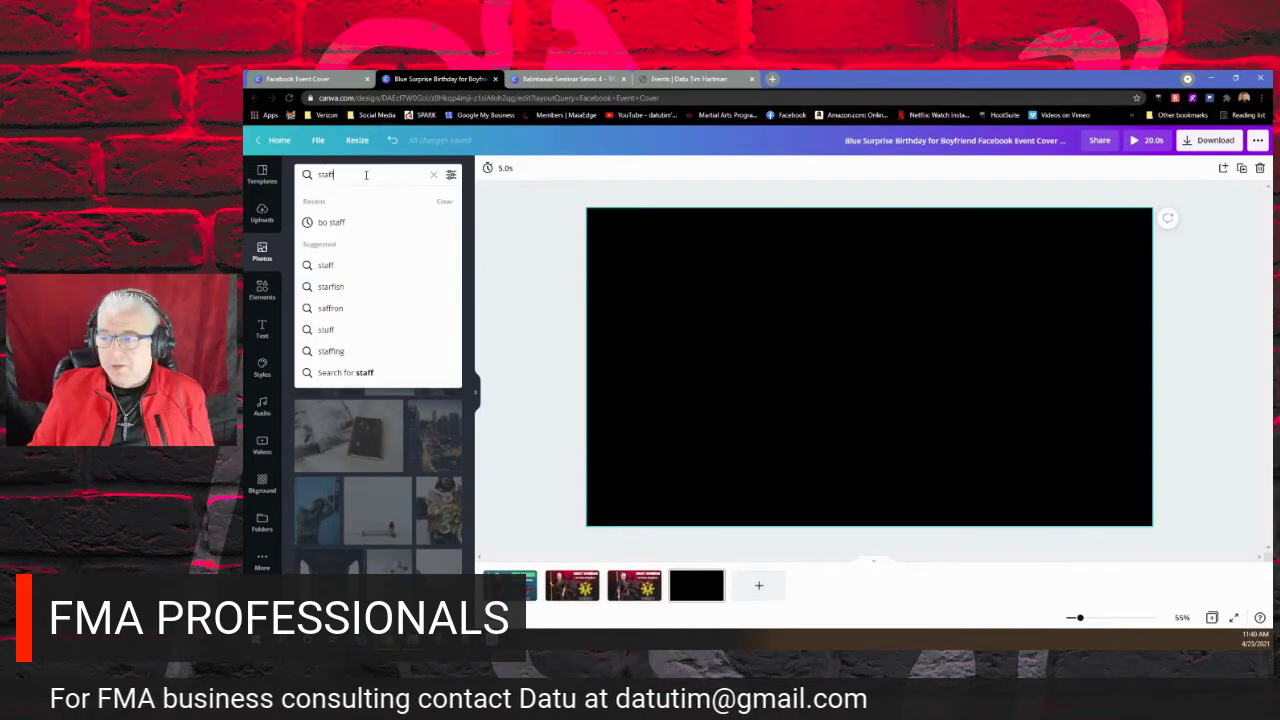
left_click(337, 223)
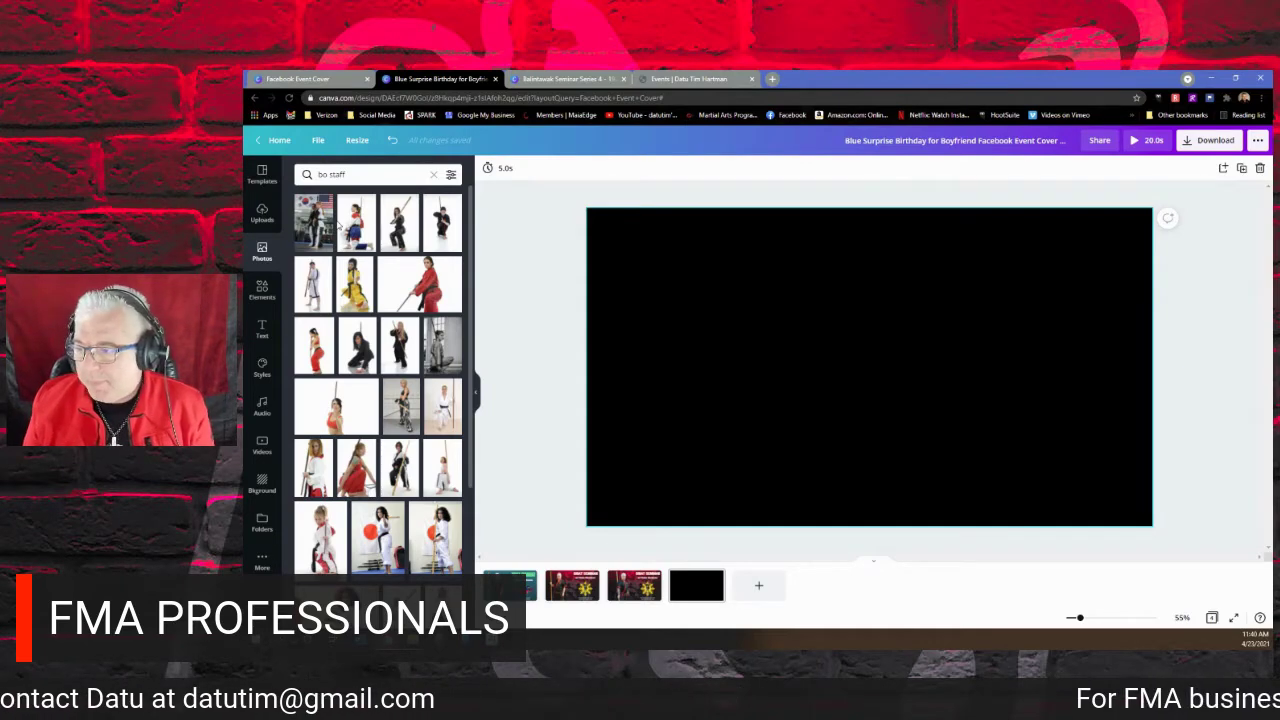
Try four bo staff photos one at a time on the blank page, removing each before placing another.
left_click(399, 410)
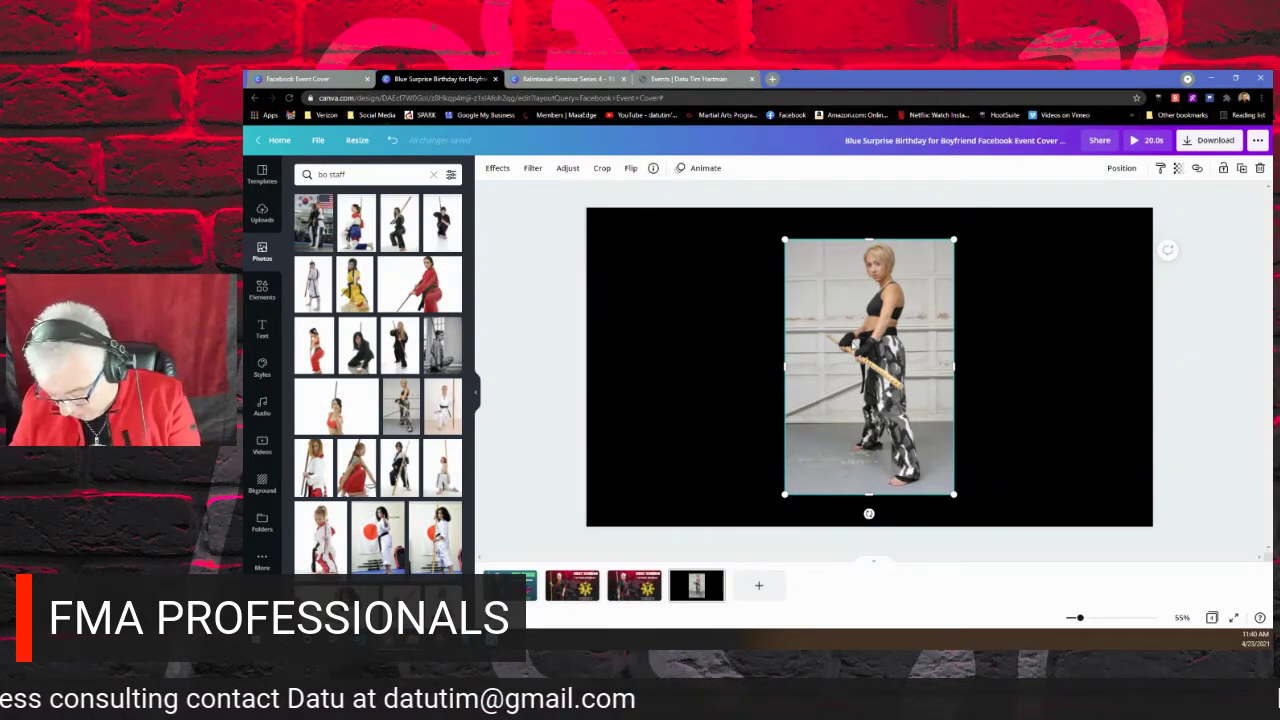
key("Delete")
left_click(362, 286)
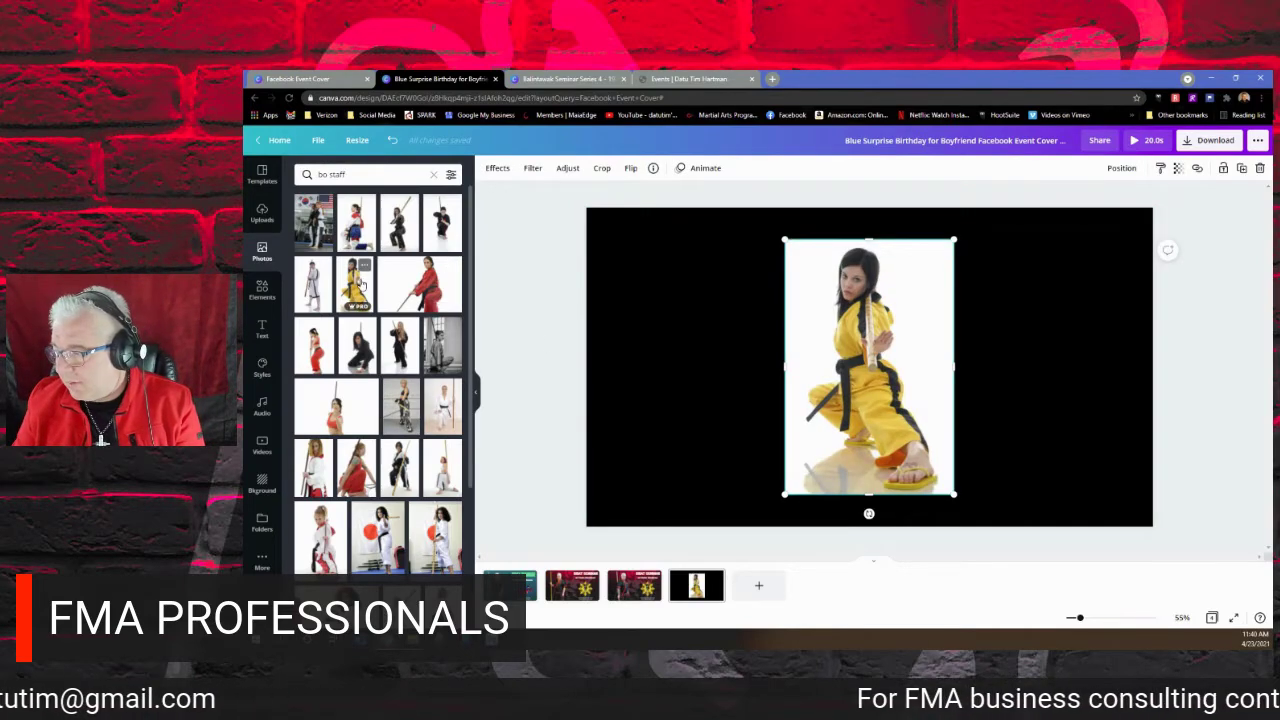
key("Delete")
scroll(345, 305, "down", 1)
left_click(347, 305)
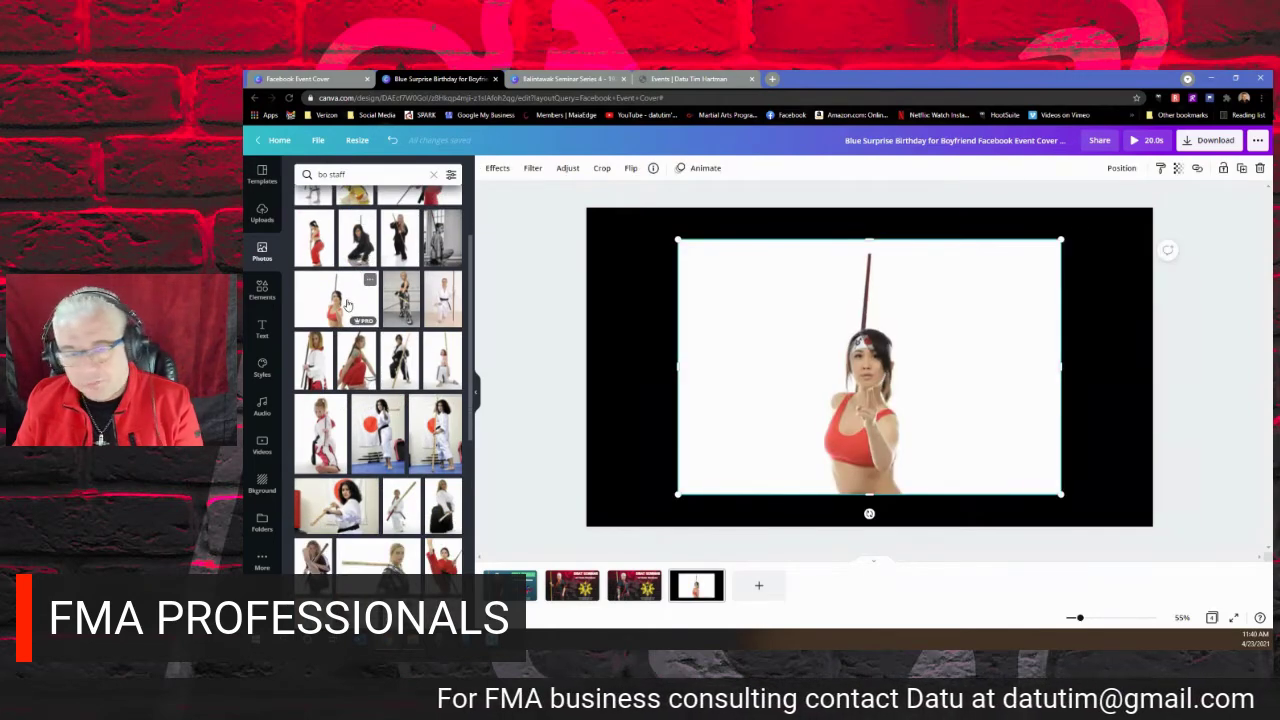
key("Delete")
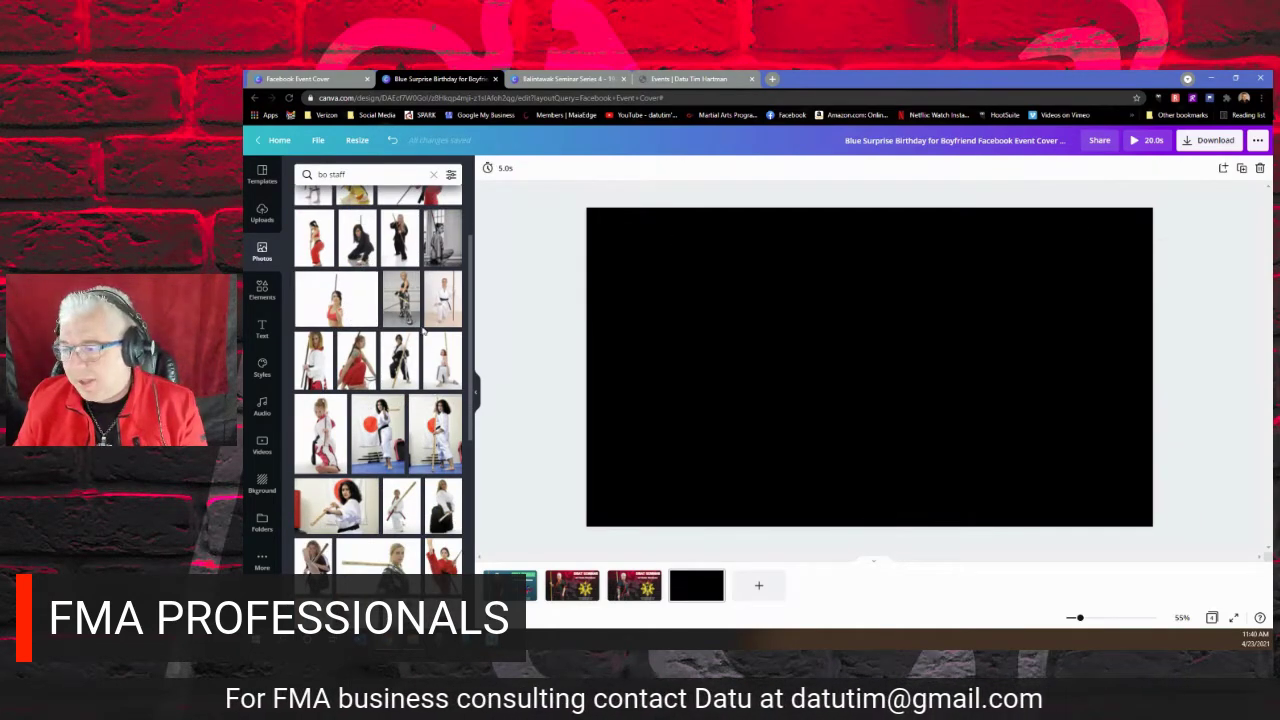
left_click(441, 362)
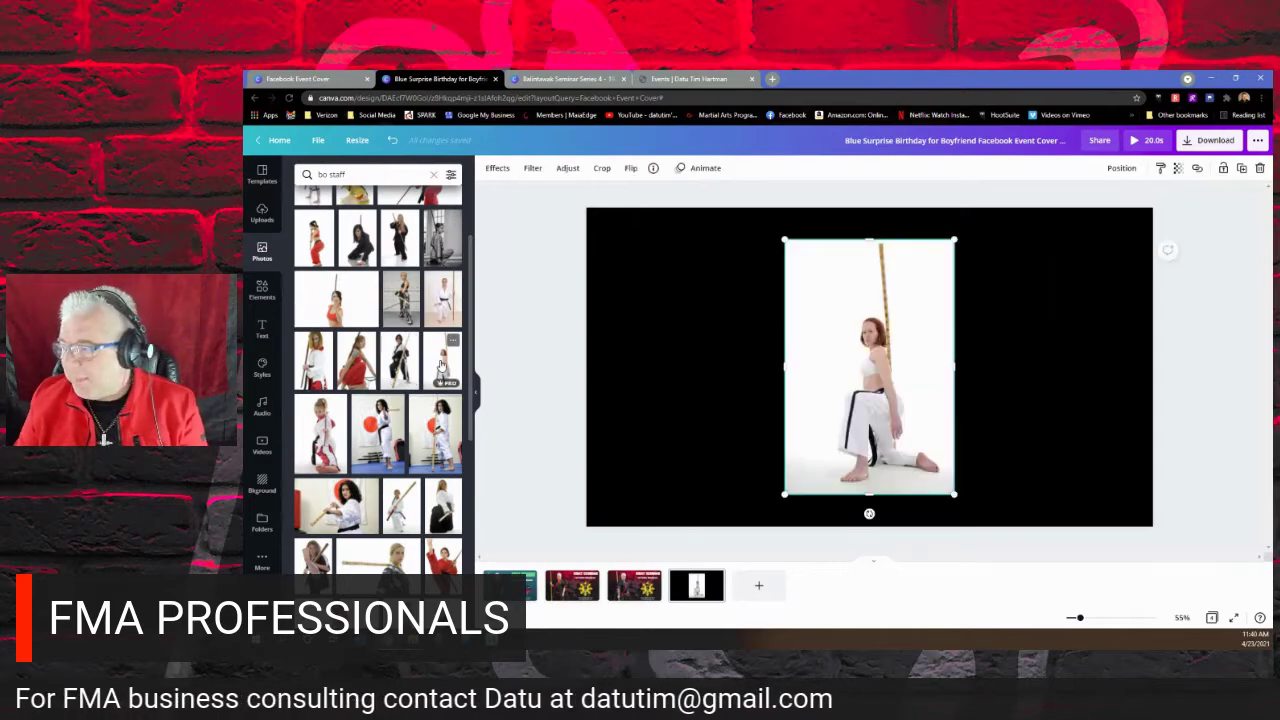
key("Delete")
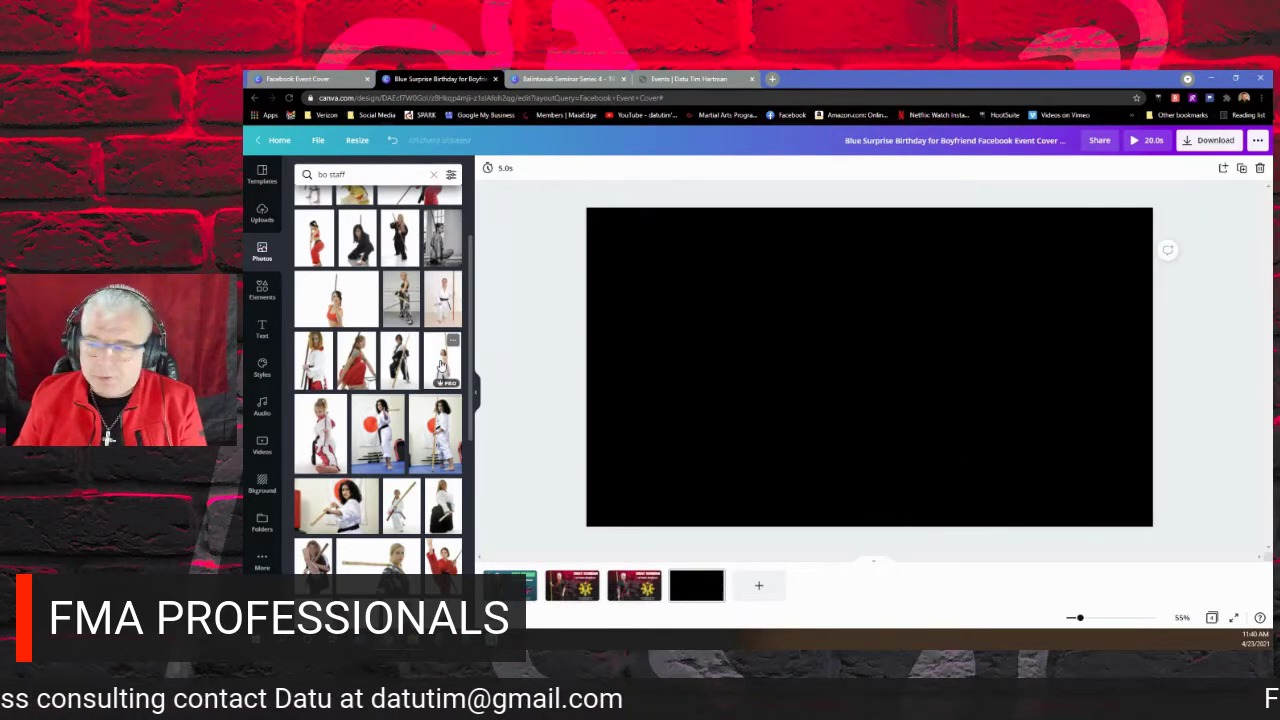
Try the photo of the kneeling woman in red with an upright staff on the blank page, and remove it.
scroll(455, 373, "down", 3)
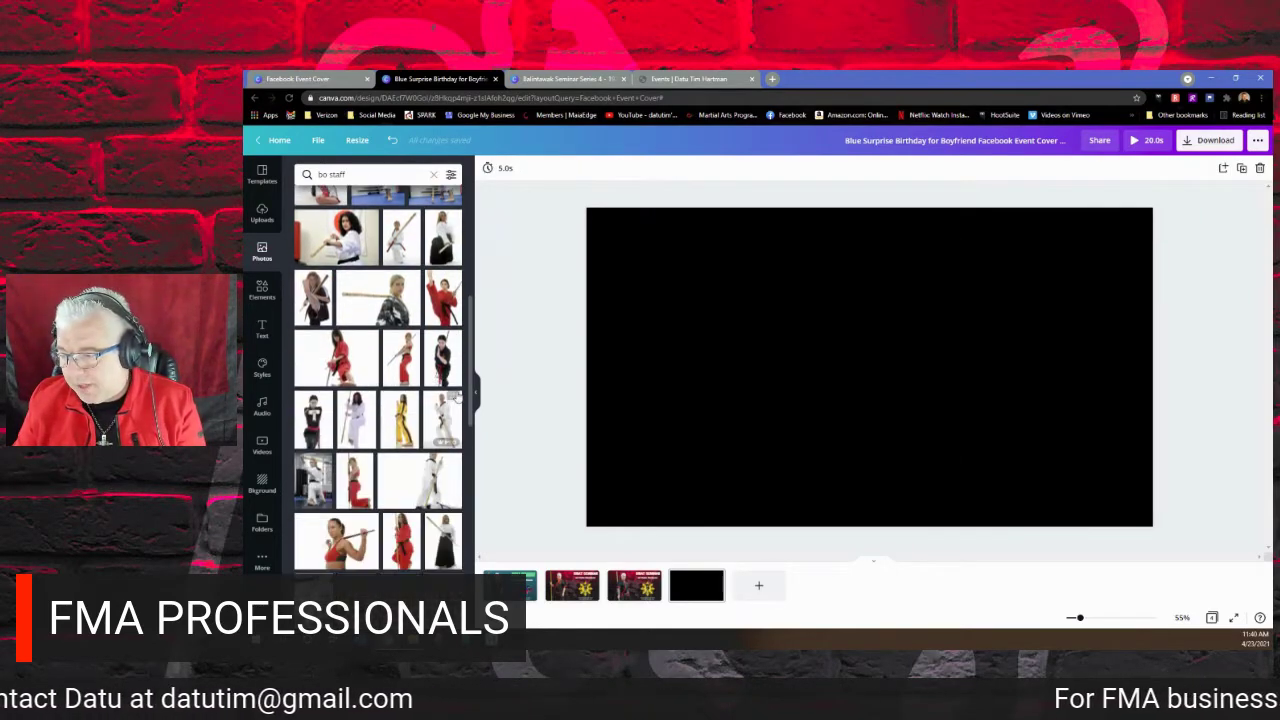
scroll(456, 397, "down", 1)
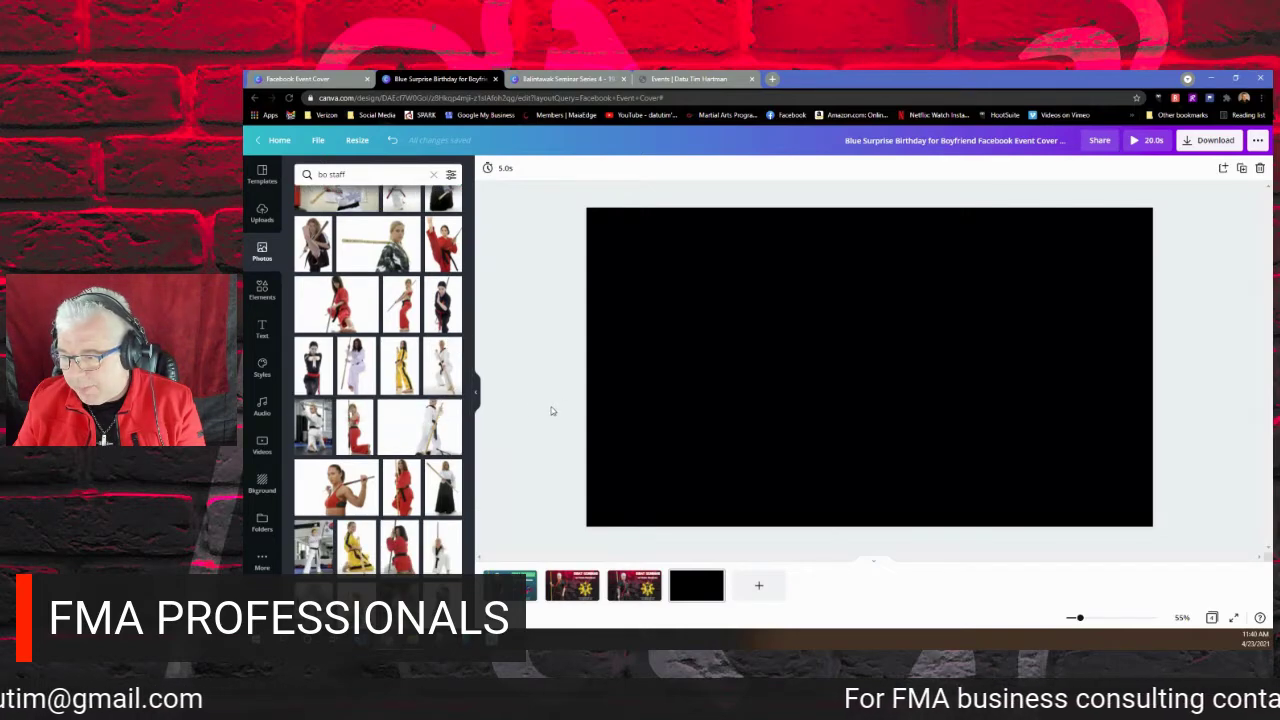
left_click(358, 428)
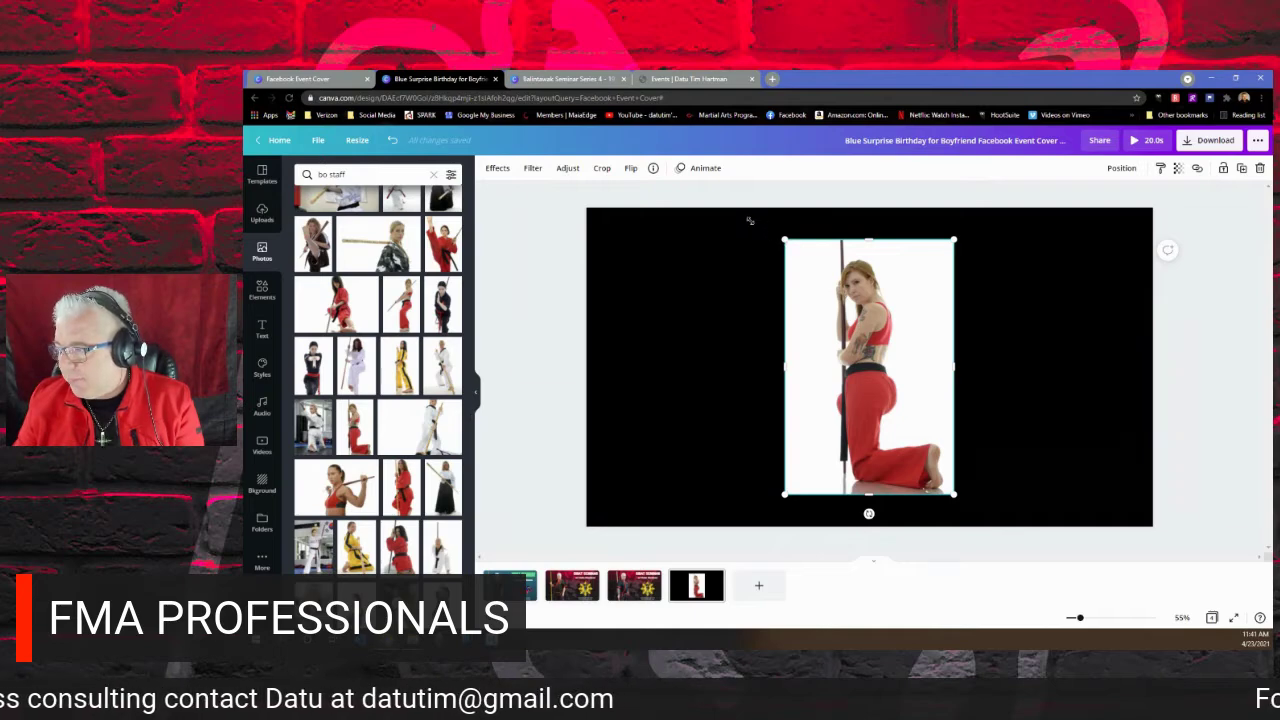
left_click_drag(750, 220, 748, 185)
left_click_drag(820, 273, 813, 325)
key("Delete")
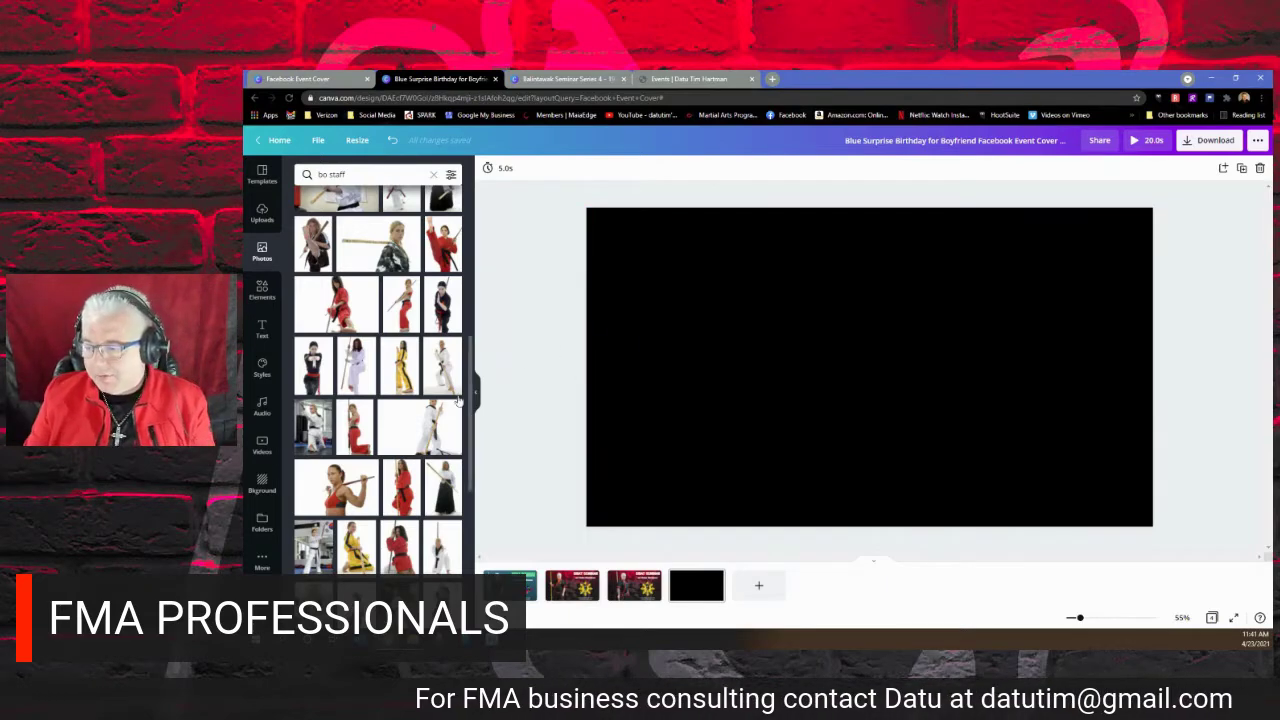
Try the photos of the woman in white aiming a staff and the kneeling woman in camouflage trousers on the blank page, removing each.
scroll(459, 400, "down", 3)
scroll(459, 400, "down", 2)
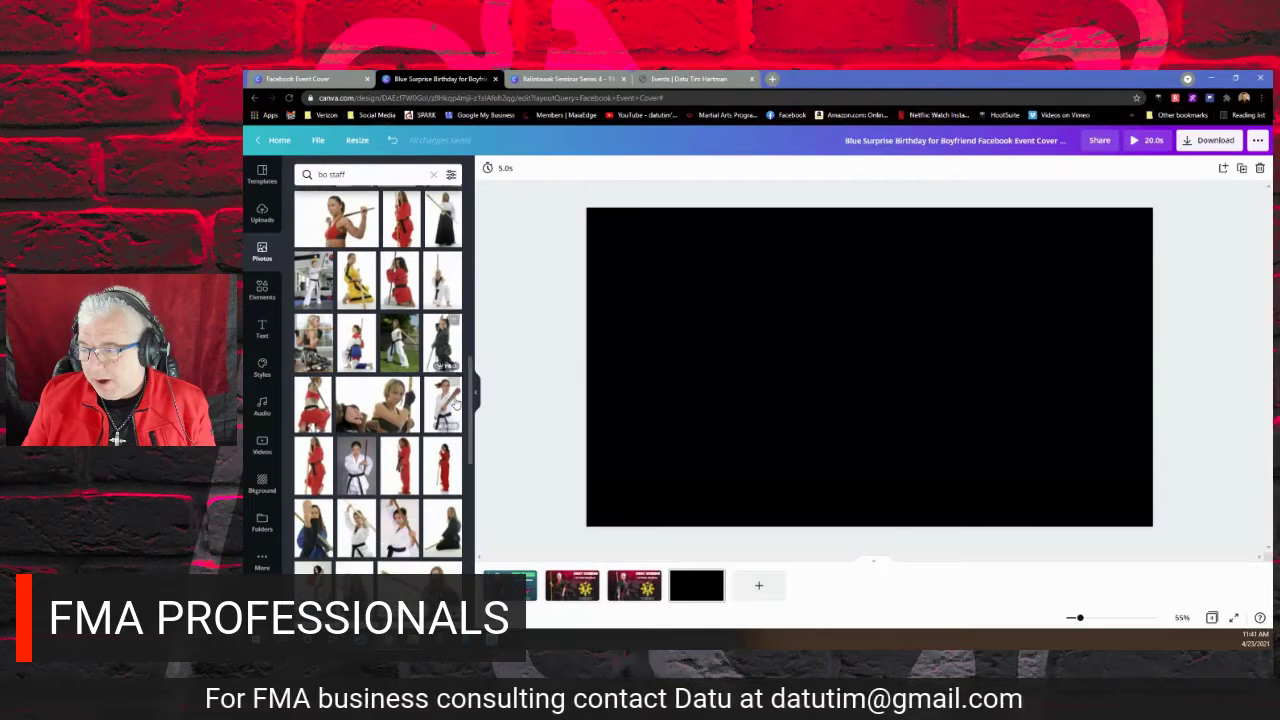
left_click(443, 400)
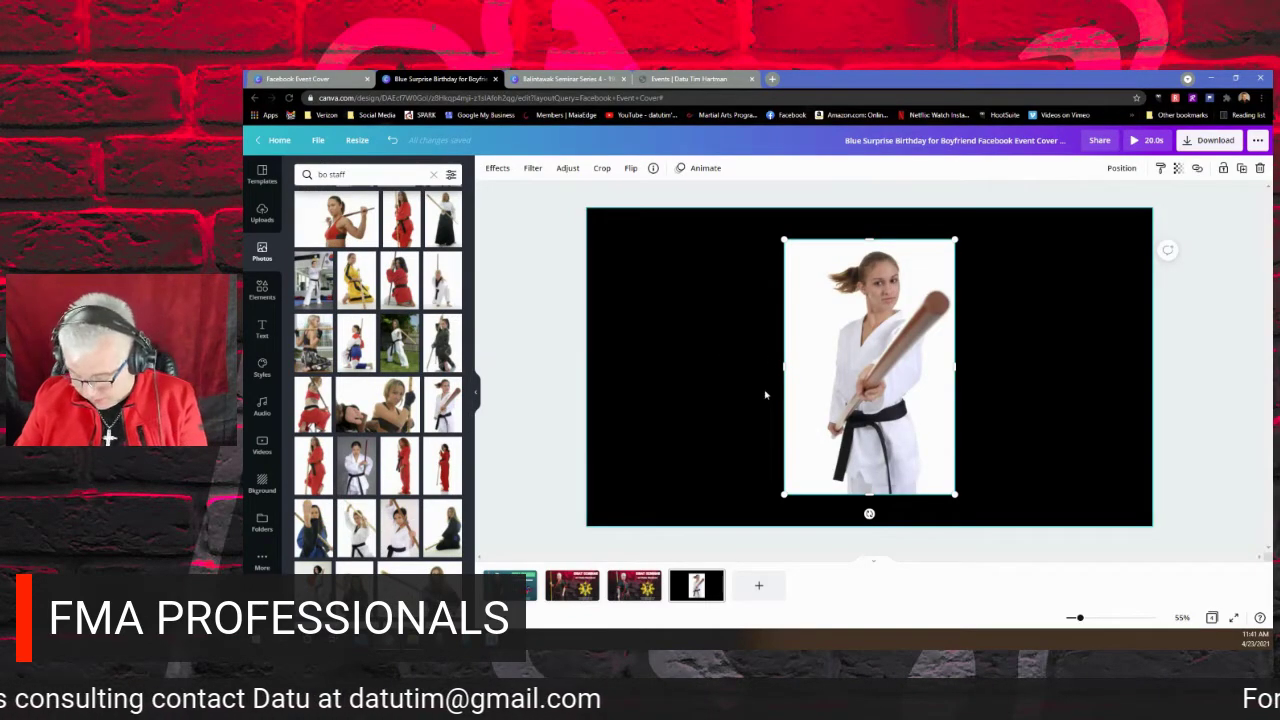
key("Delete")
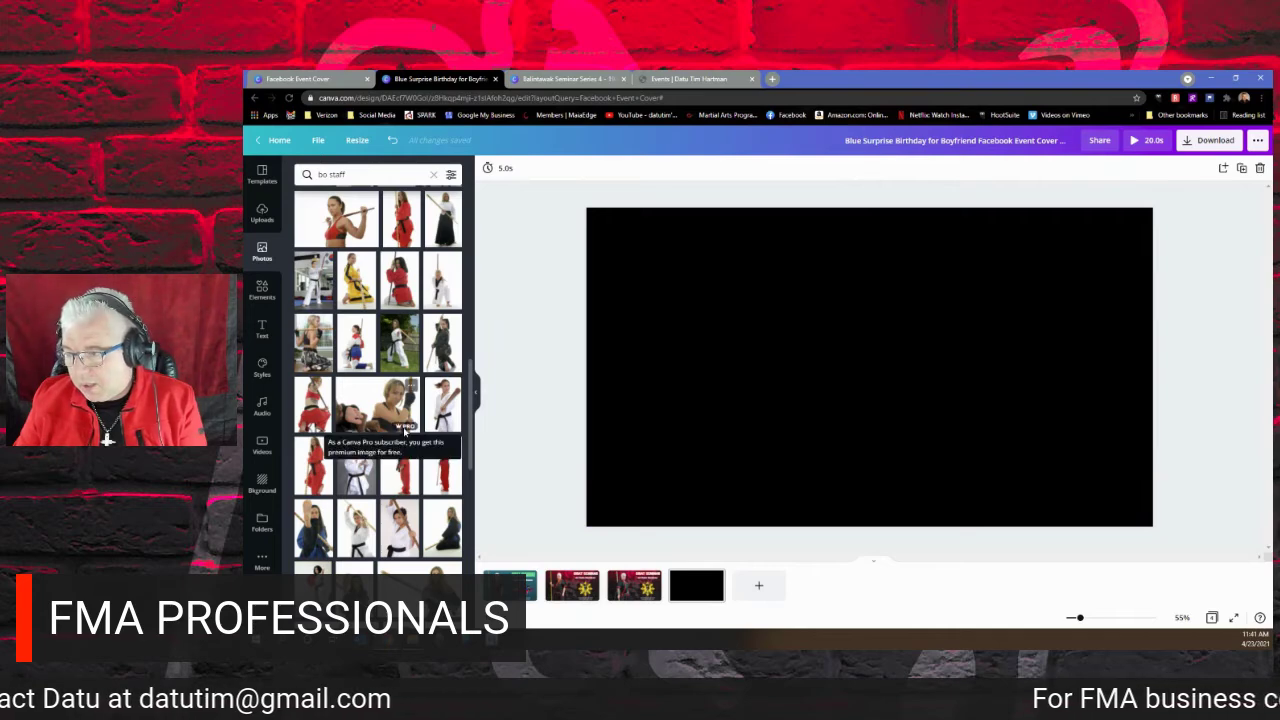
scroll(404, 430, "down", 2)
left_click(400, 297)
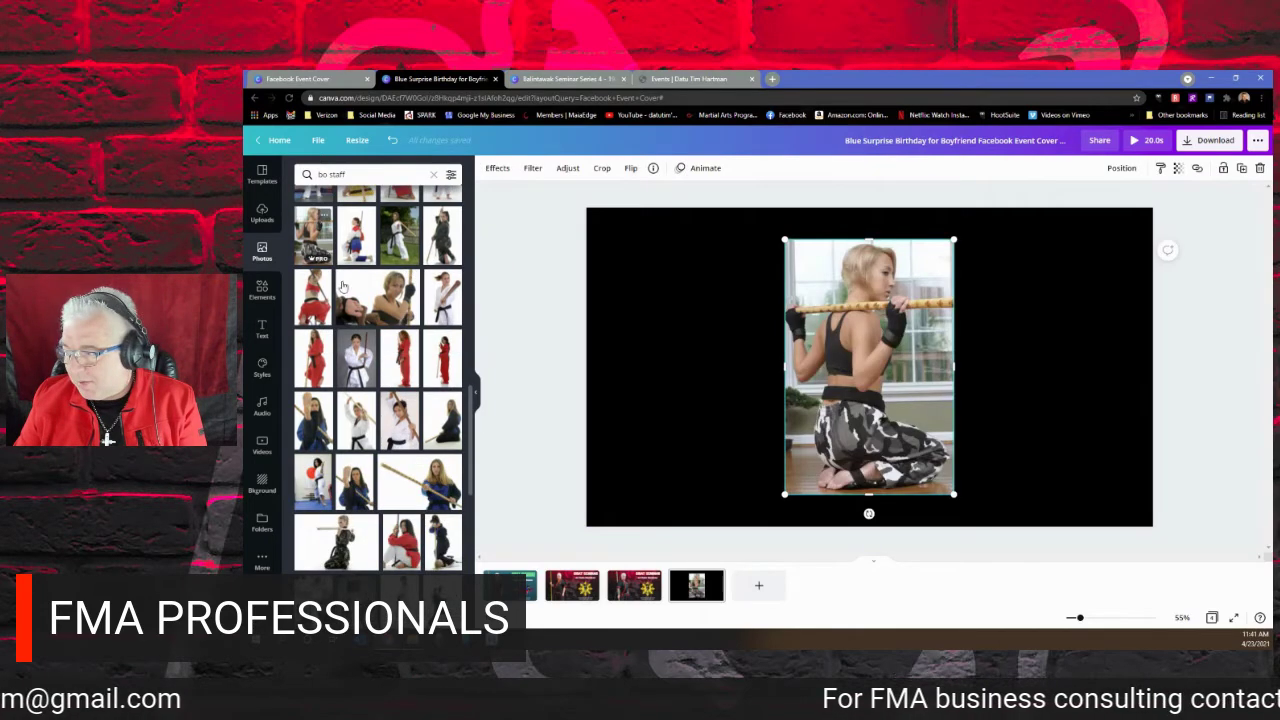
key("Delete")
scroll(372, 382, "down", 3)
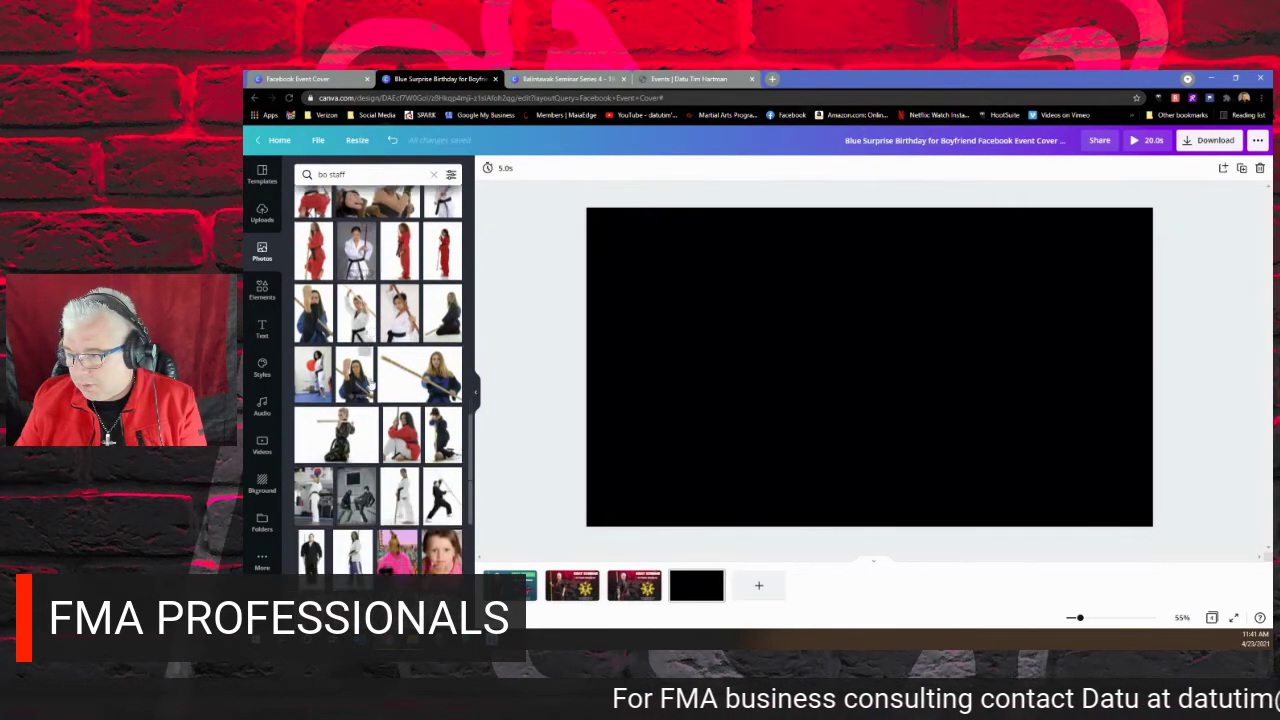
Fill the page with the photo of the blonde woman in blue pointing a bo staff, and remove the photo's background.
scroll(370, 384, "down", 1)
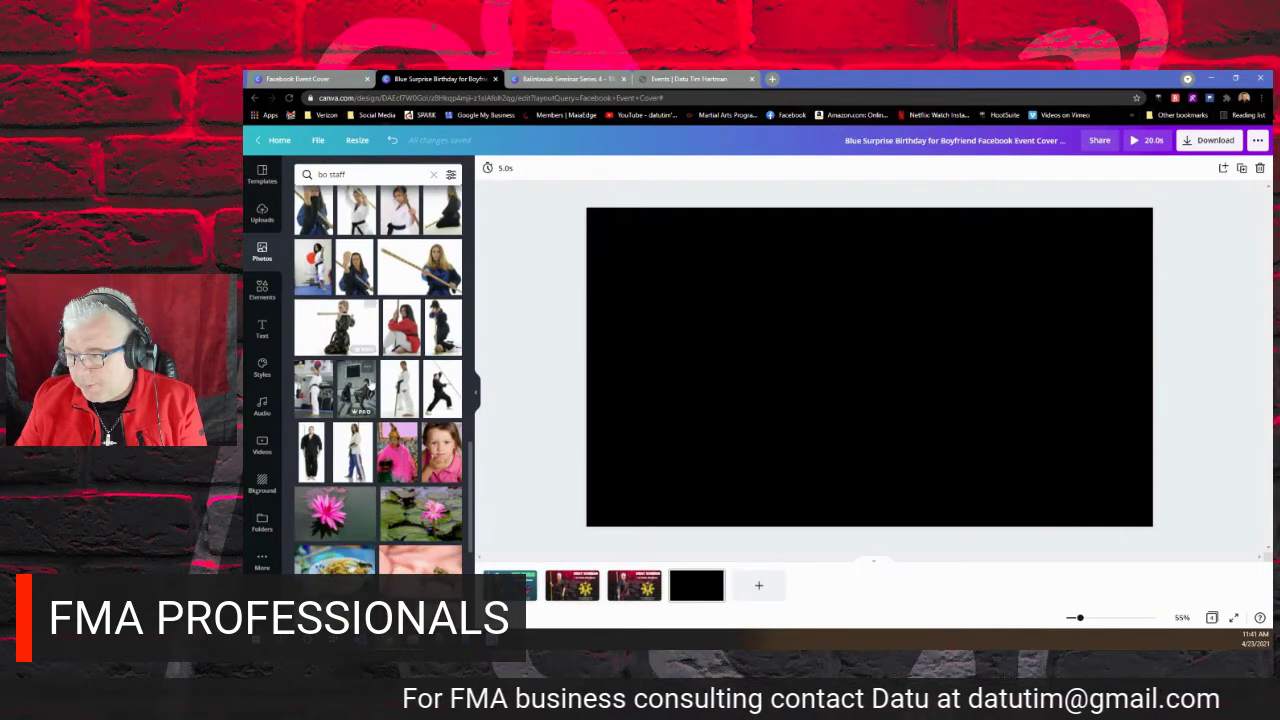
left_click(430, 278)
left_click_drag(771, 363, 897, 327)
left_click_drag(766, 461, 533, 499)
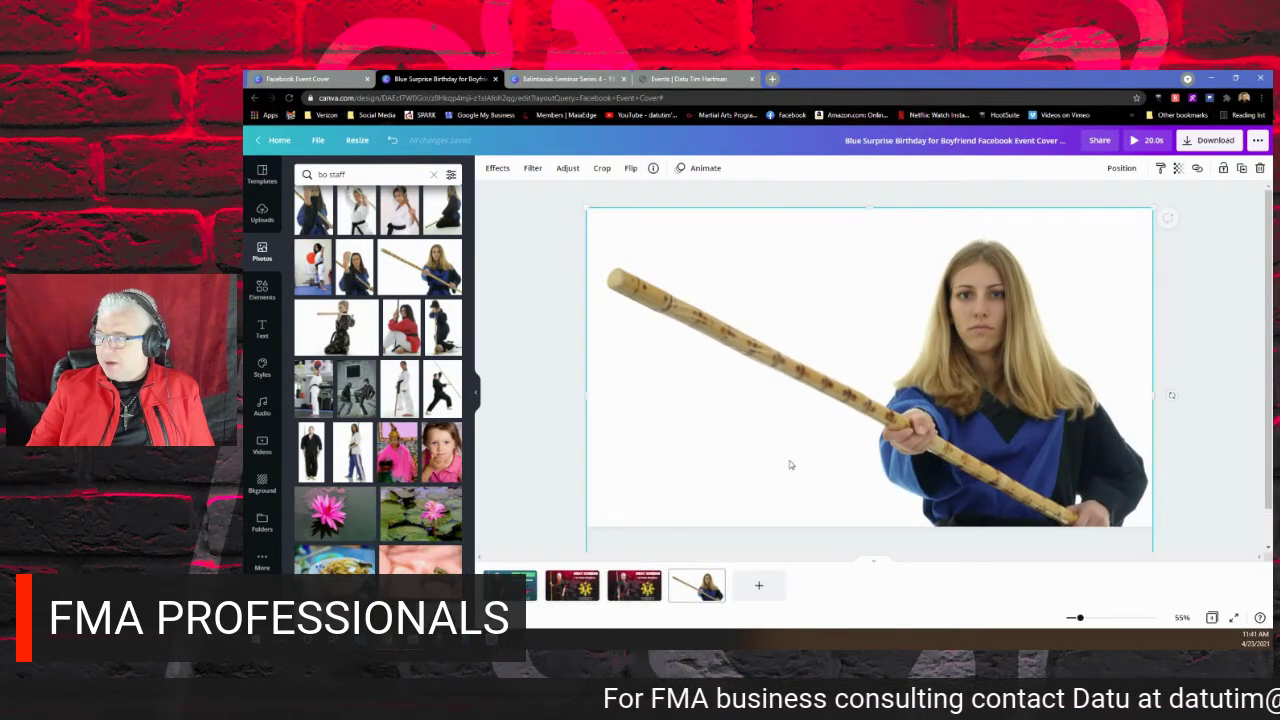
left_click_drag(789, 443, 789, 437)
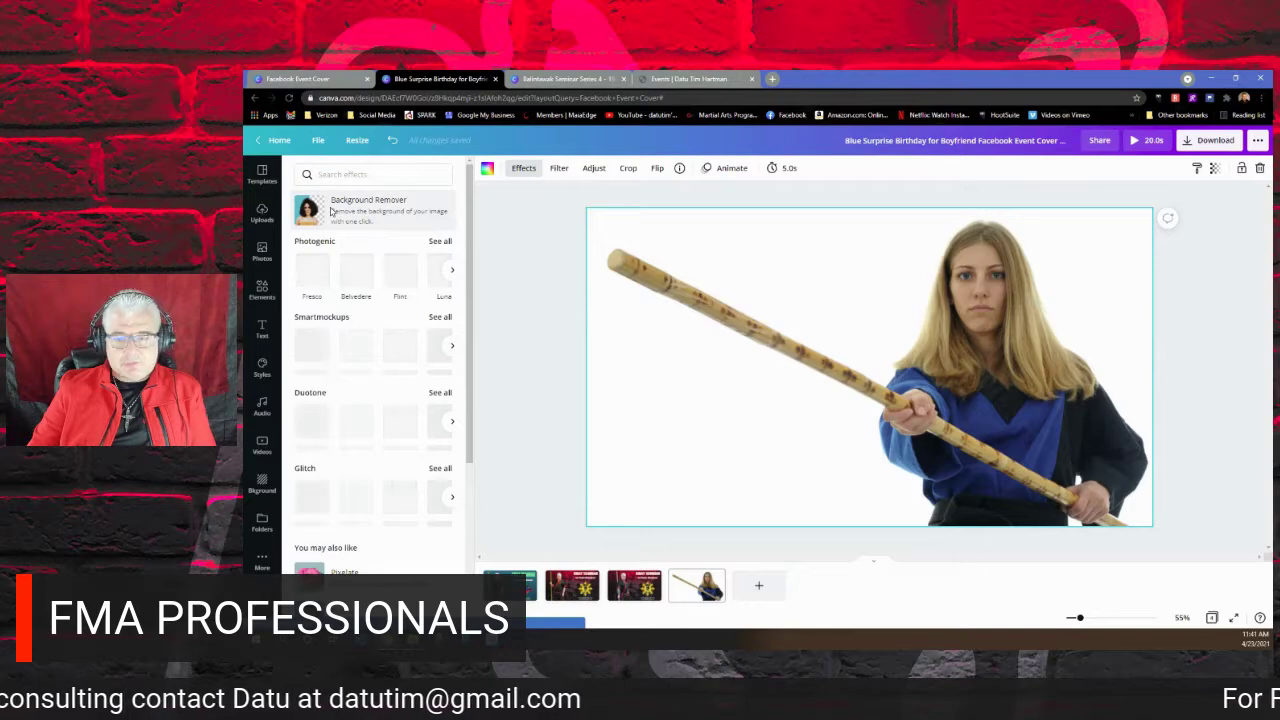
left_click(331, 205)
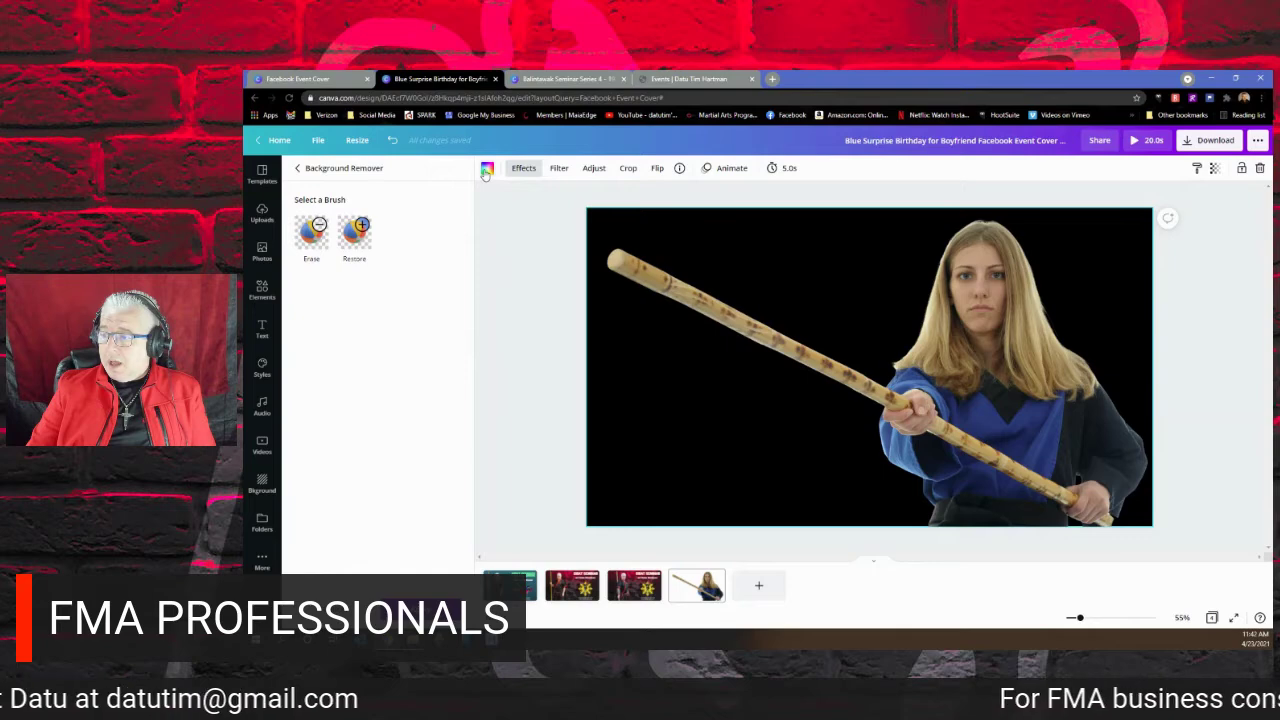
Set the page background to the dark purple-blue gradient from the Gradients collection.
left_click(264, 484)
left_click(316, 313)
left_click(322, 268)
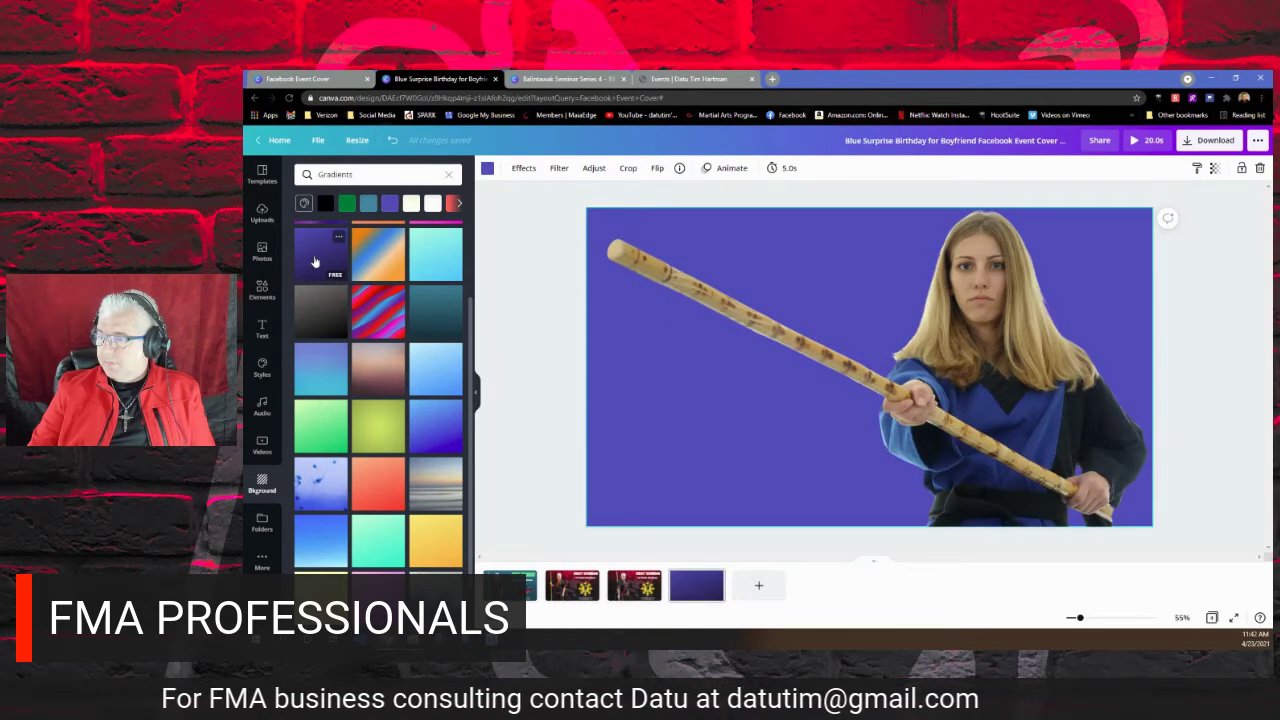
Browse the remaining gradients and the full background collection for alternatives, and undo the last change to the page.
scroll(305, 300, "down", 1)
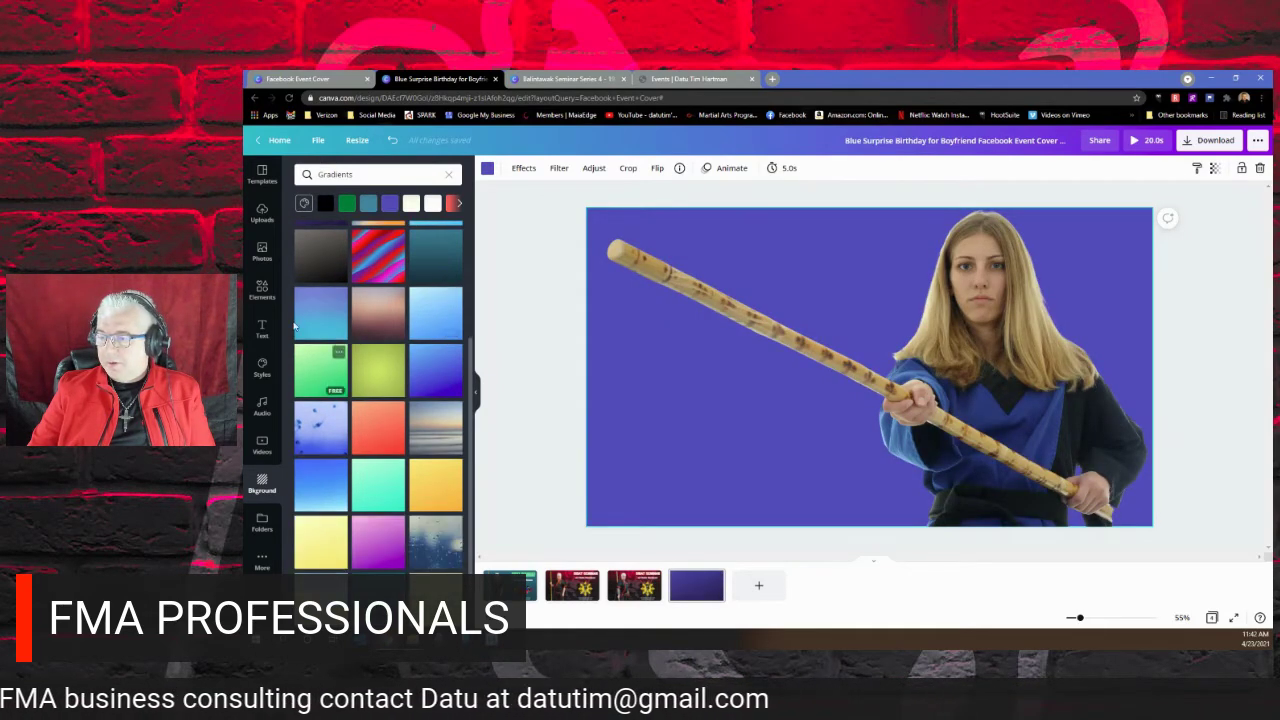
scroll(380, 300, "up", 3)
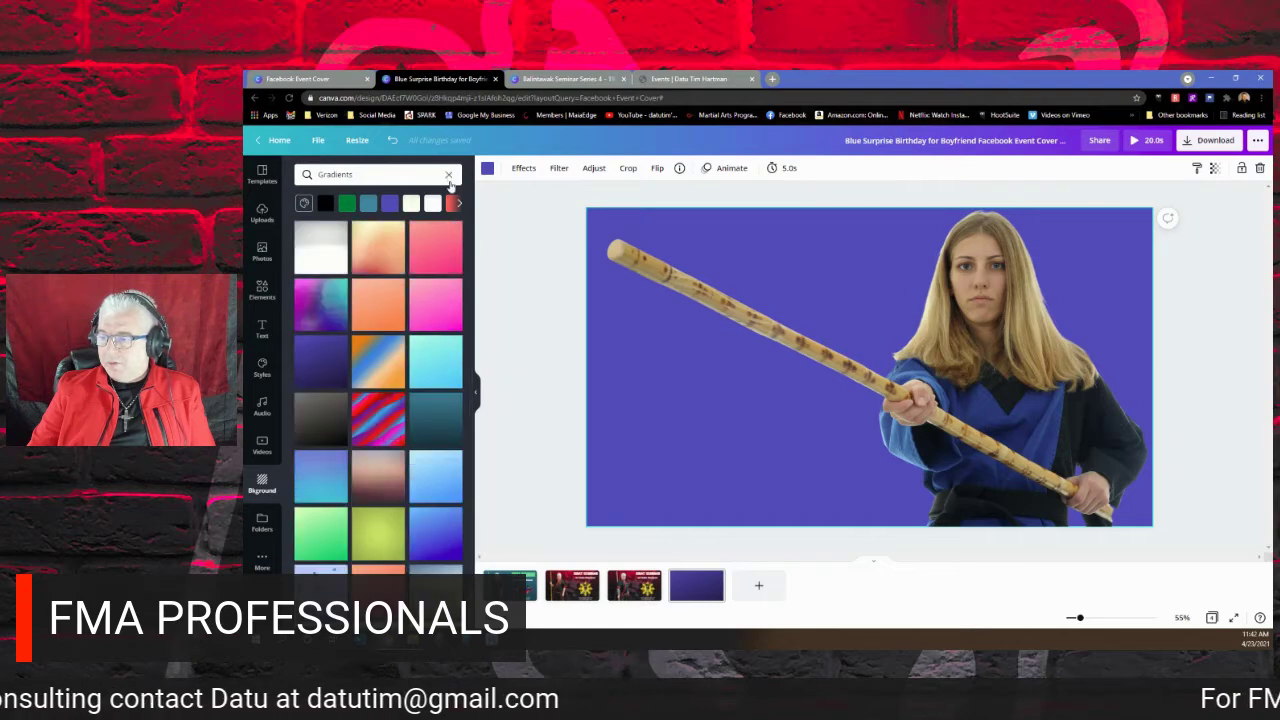
left_click(448, 176)
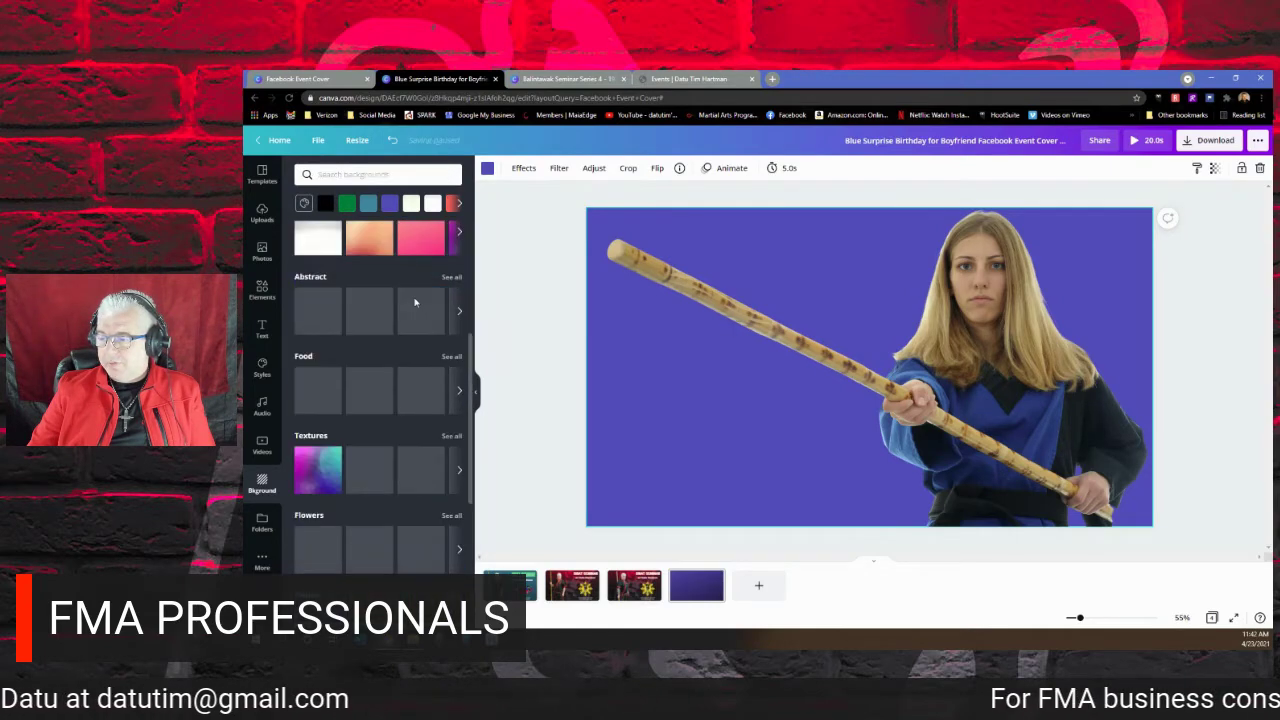
scroll(415, 305, "up", 3)
scroll(421, 303, "down", 10)
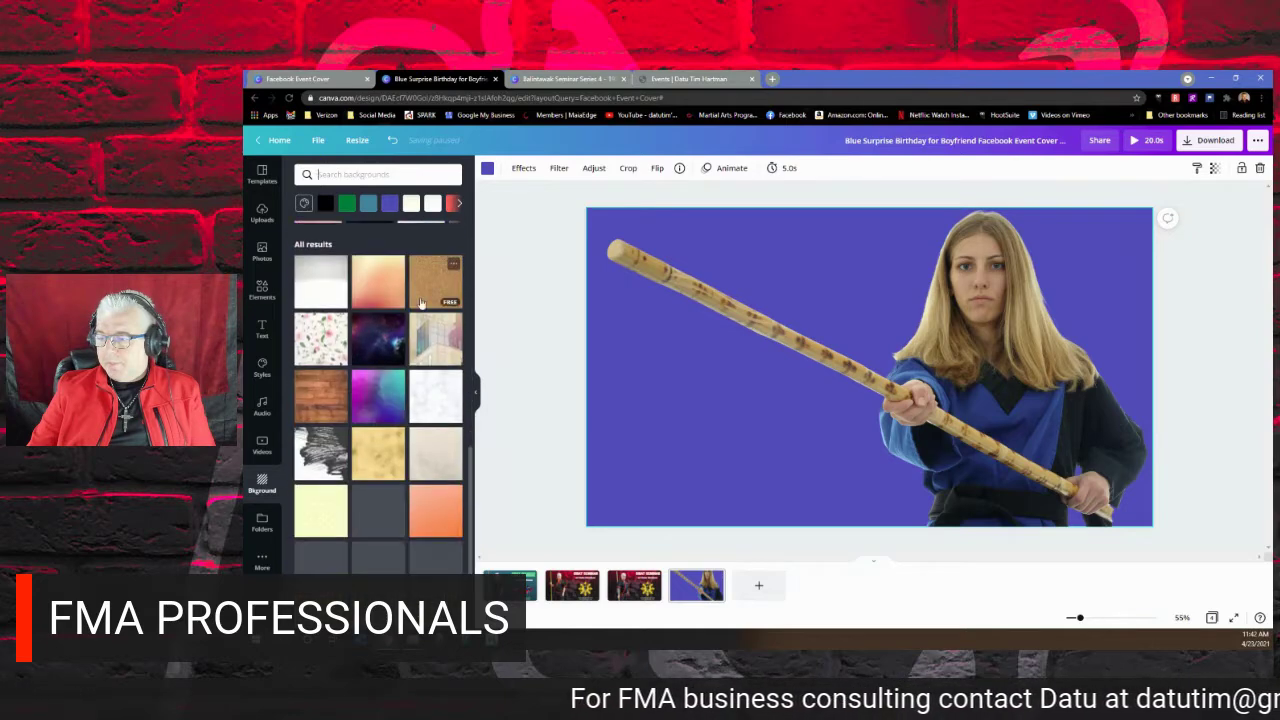
scroll(421, 303, "down", 3)
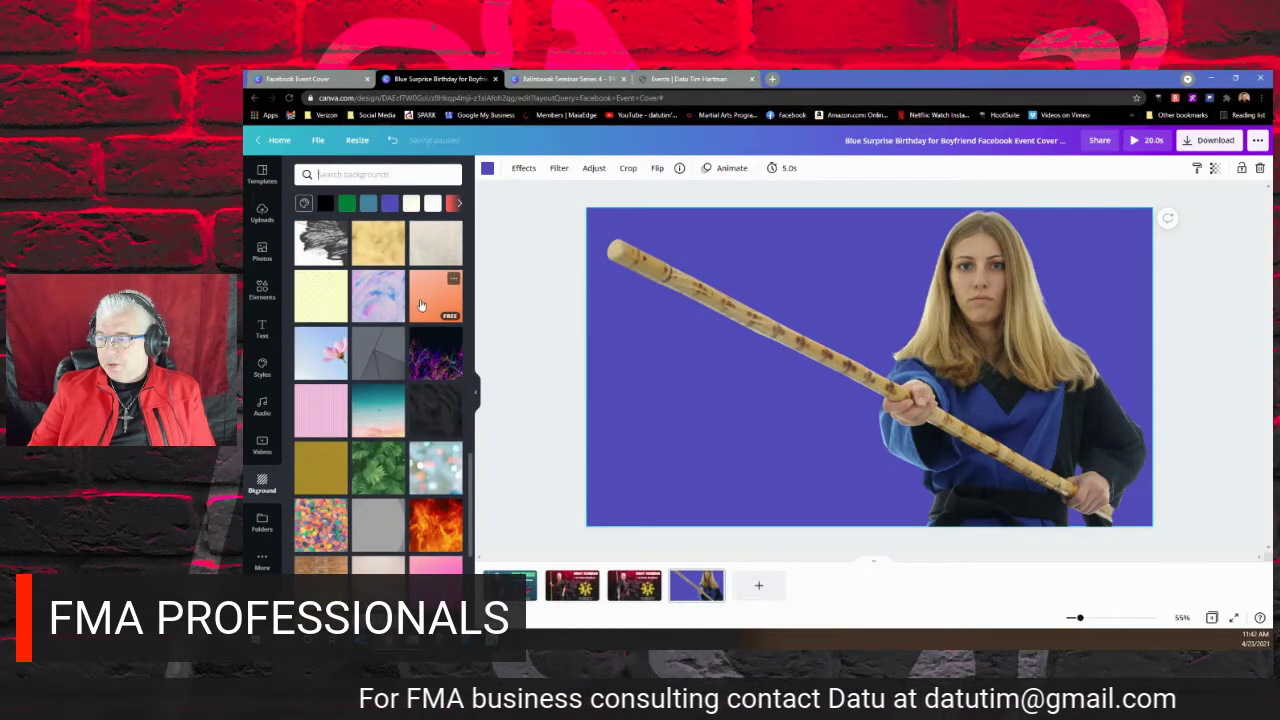
mouse_move(392, 341)
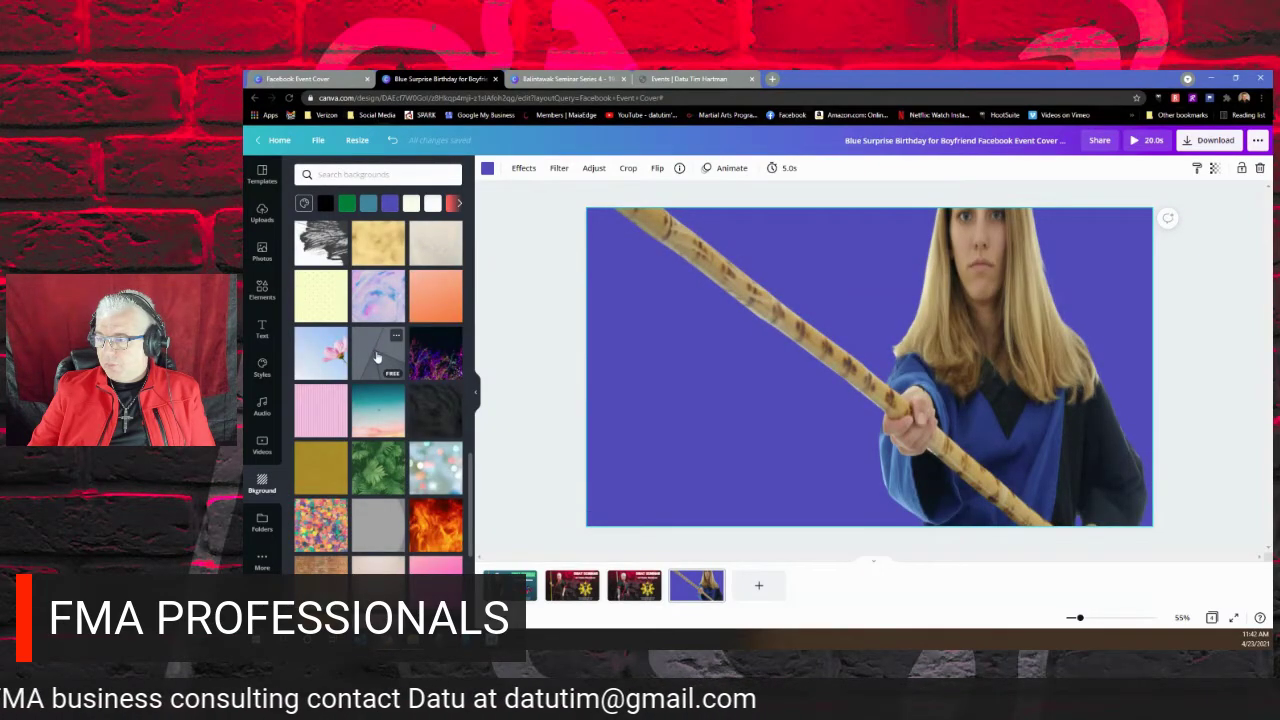
left_click(395, 143)
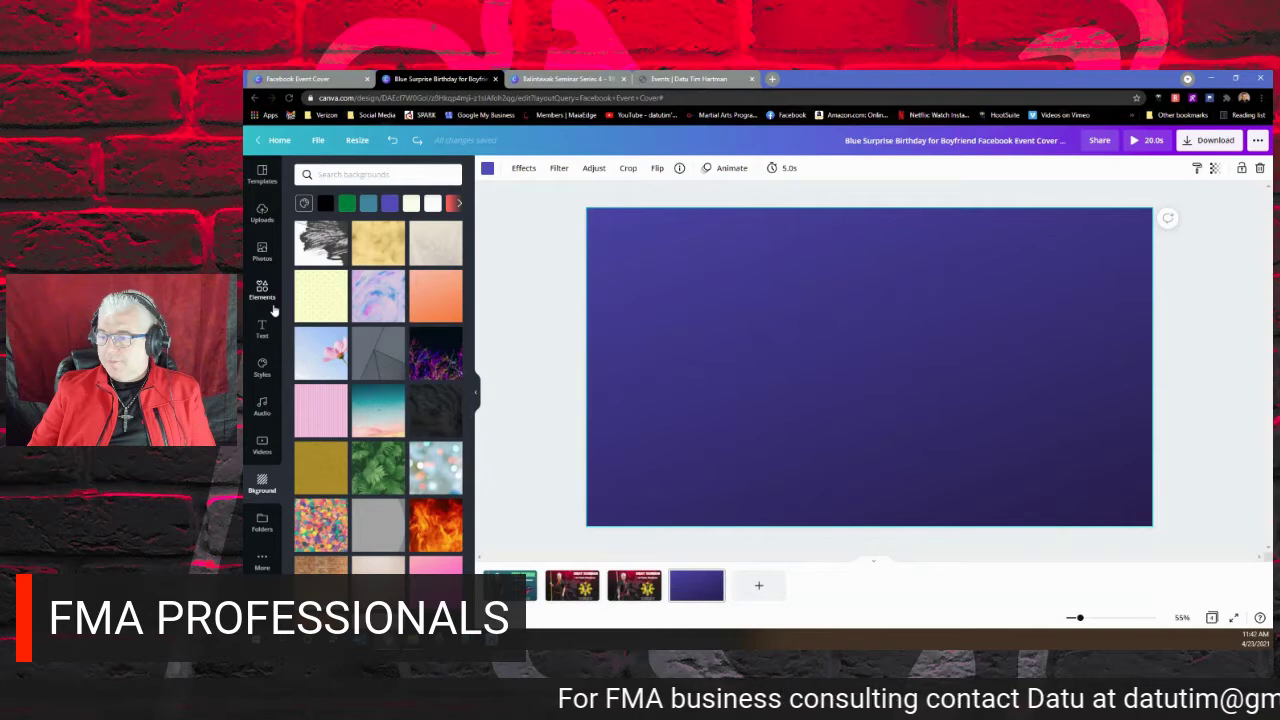
Place the photo of the blonde woman in blue pointing a bo staff over the gradient and apply Background Remover to it.
left_click(263, 252)
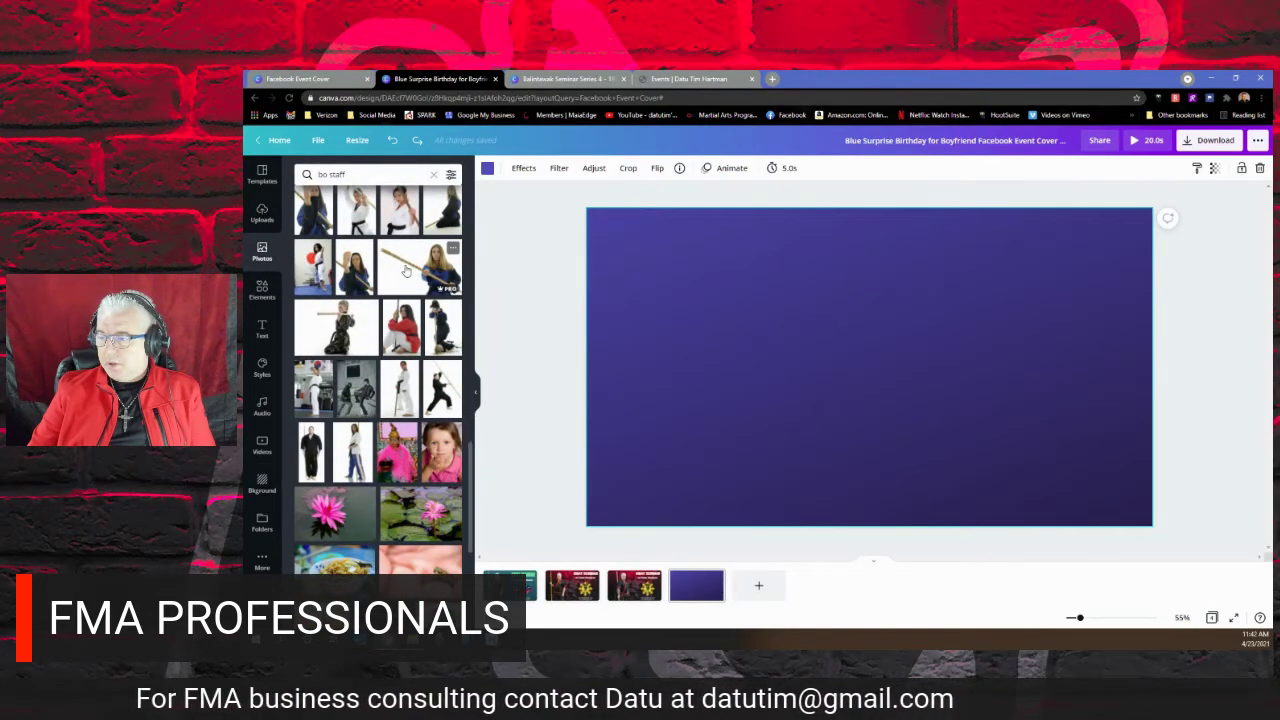
left_click(405, 270)
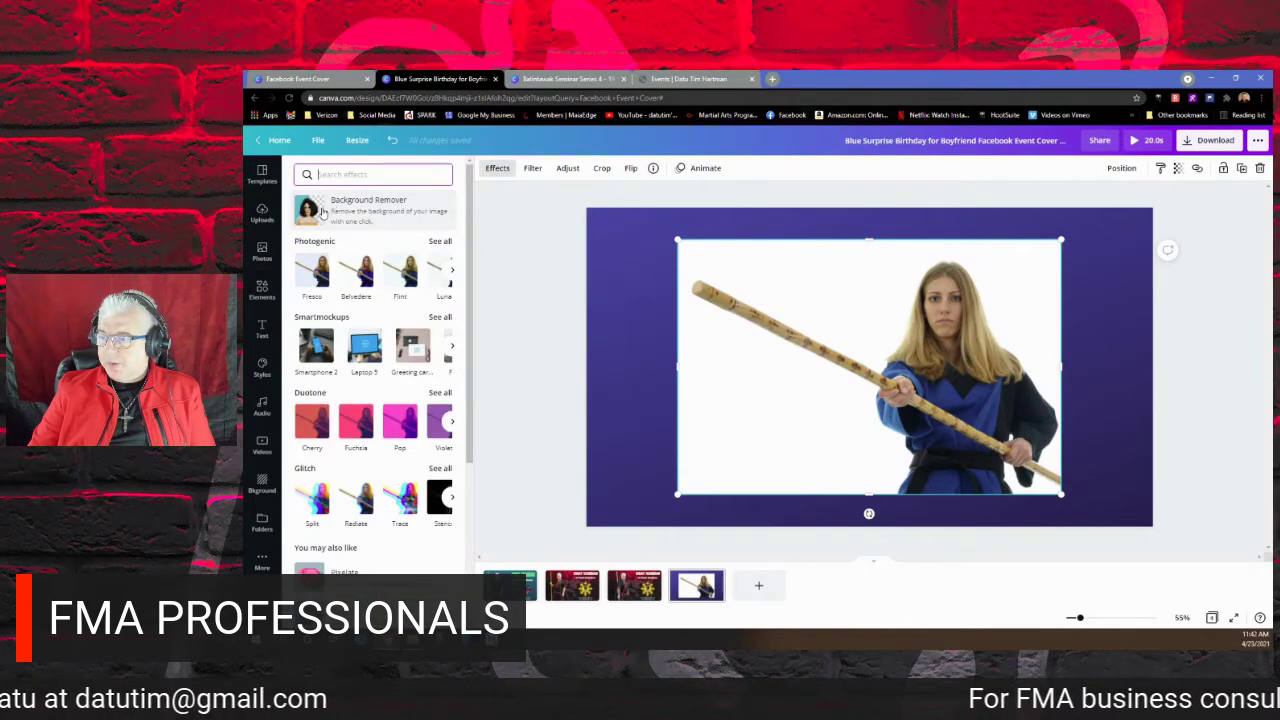
left_click(322, 212)
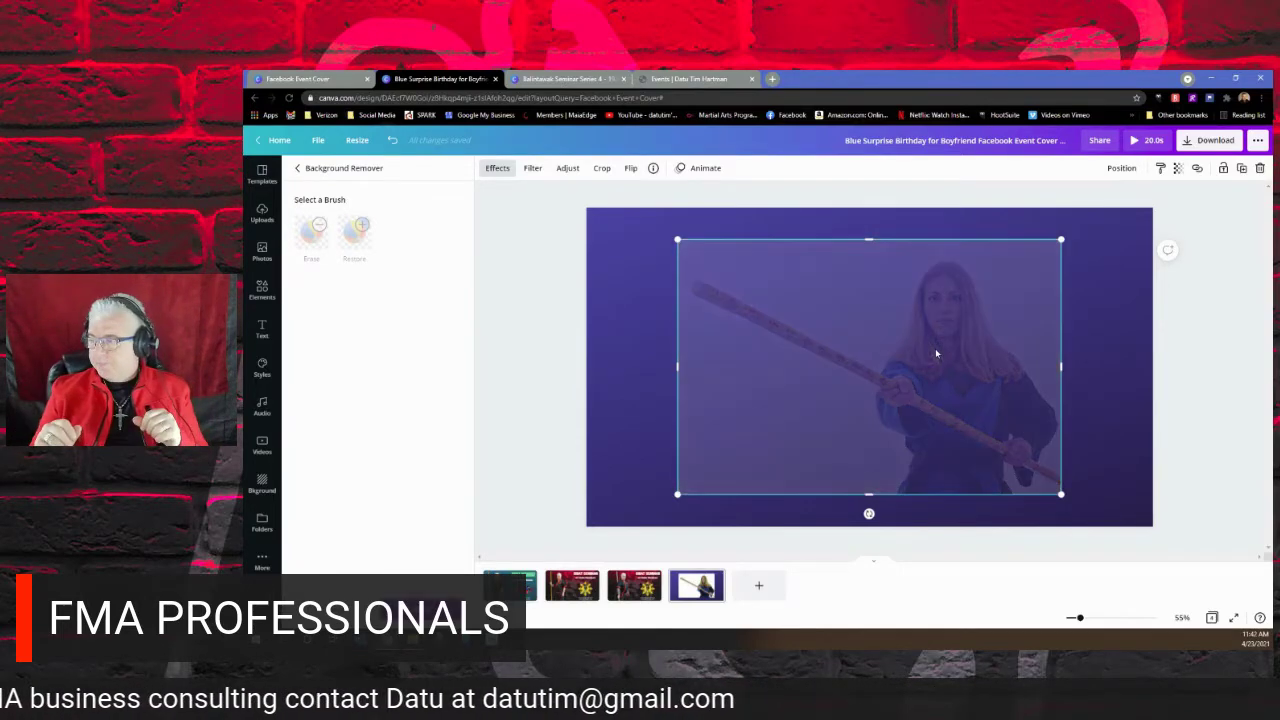
Move the woman's cutout to the lower-right corner of the page and enlarge it to nearly the page's full height.
left_click_drag(935, 348, 1024, 378)
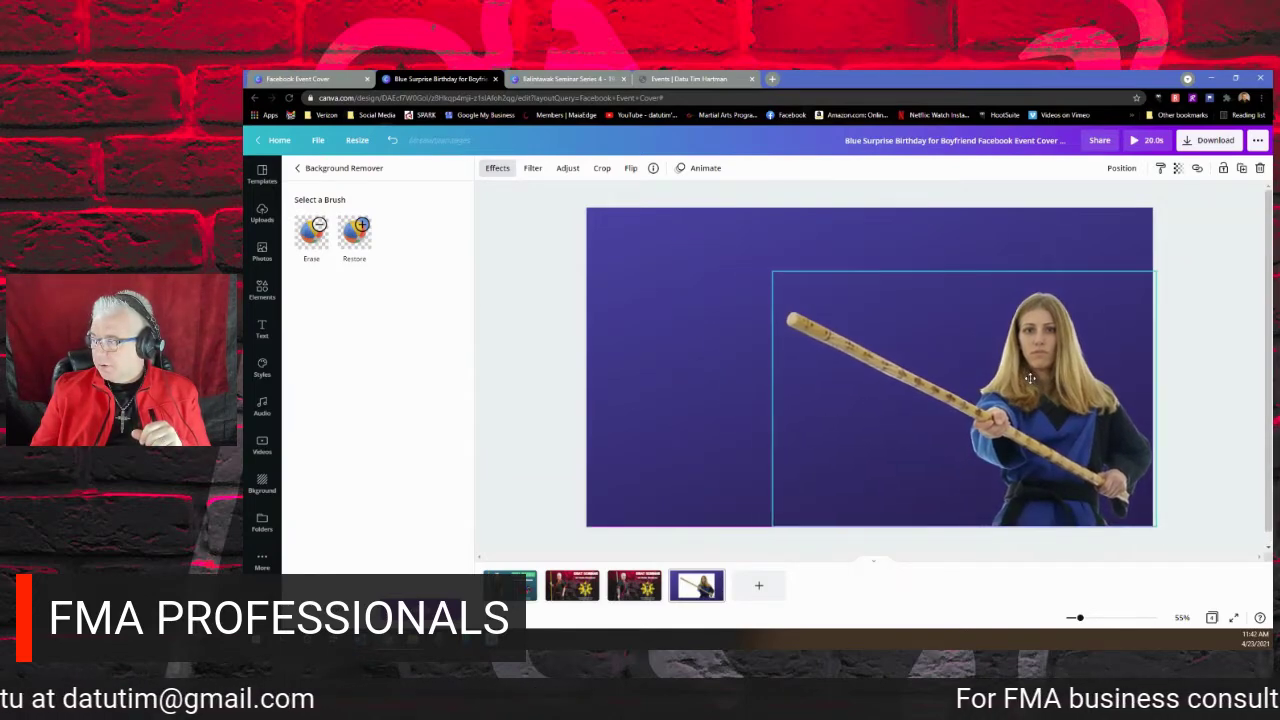
left_click_drag(768, 271, 664, 215)
left_click(557, 277)
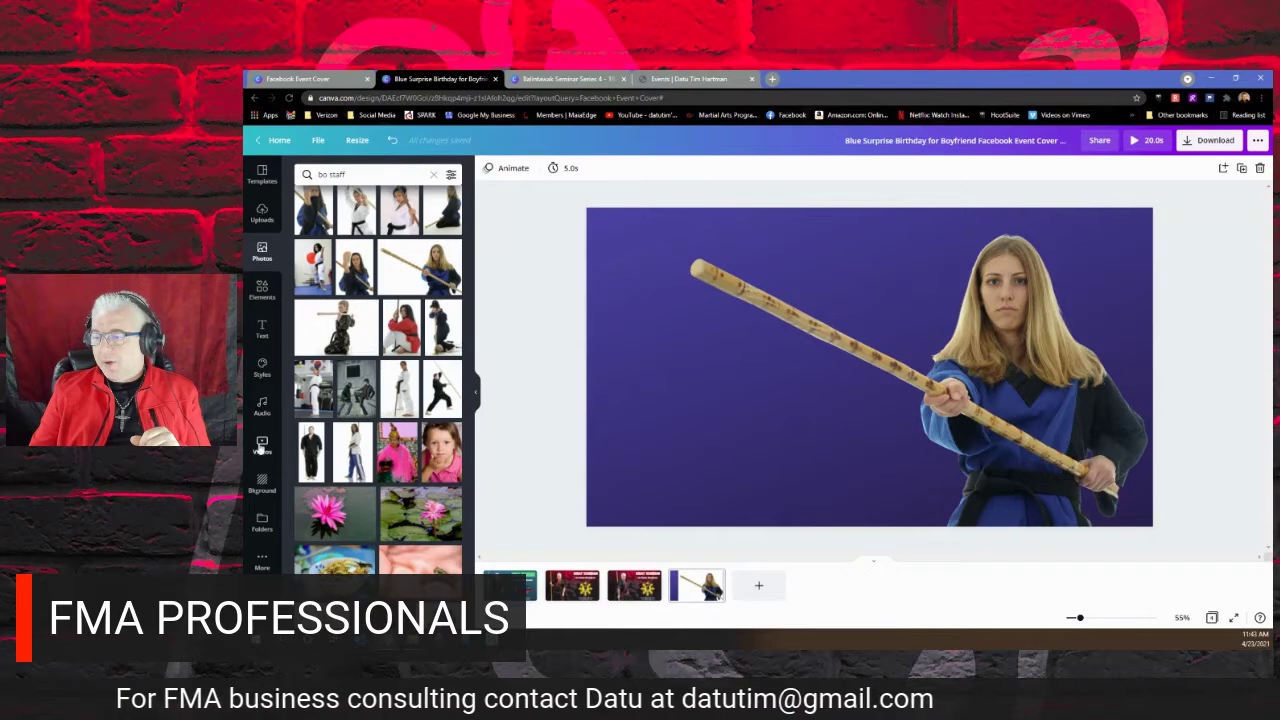
Find a dark teal gradient in the background library and apply it to the page with the staff-wielding woman.
left_click(272, 449)
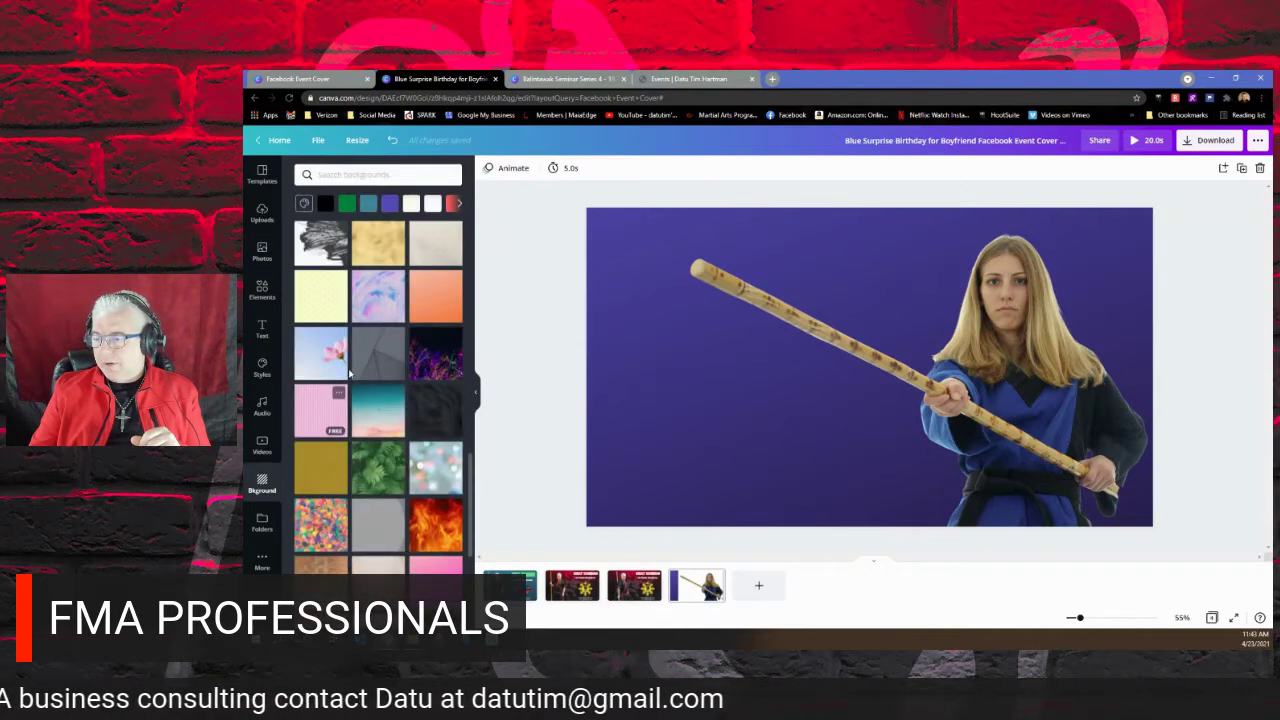
scroll(349, 373, "down", 6)
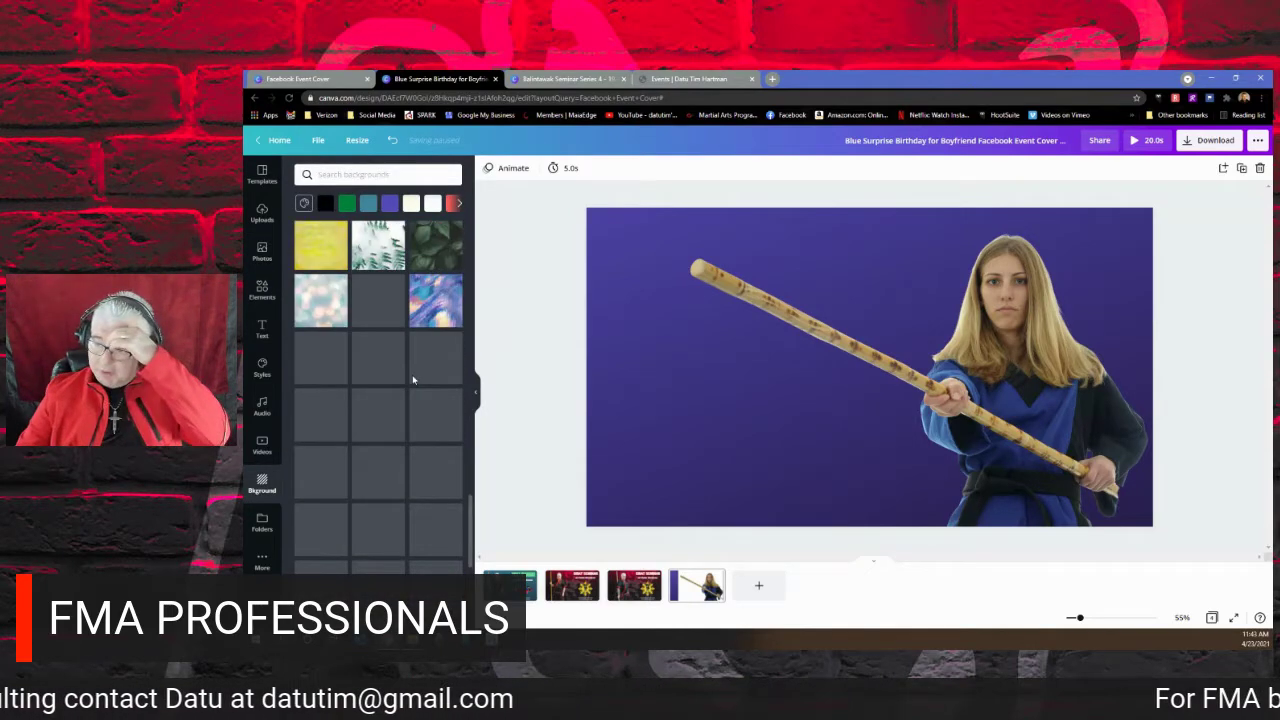
scroll(413, 379, "down", 4)
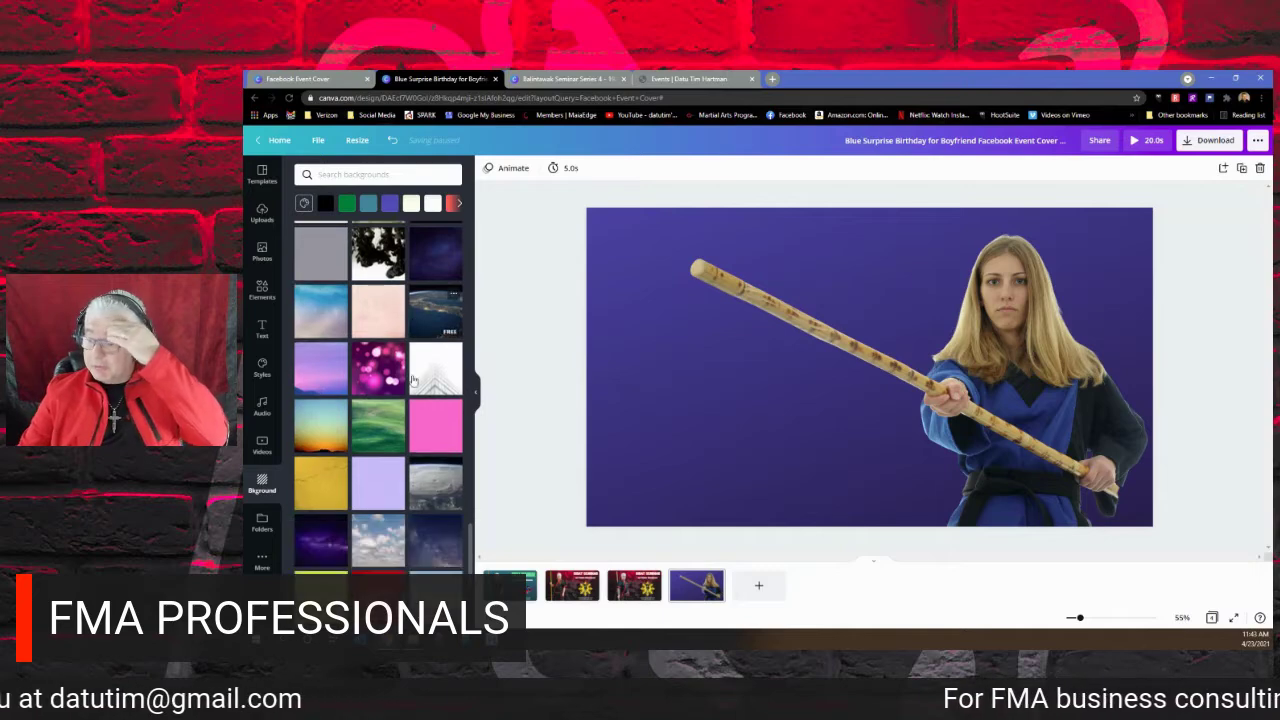
scroll(413, 379, "down", 4)
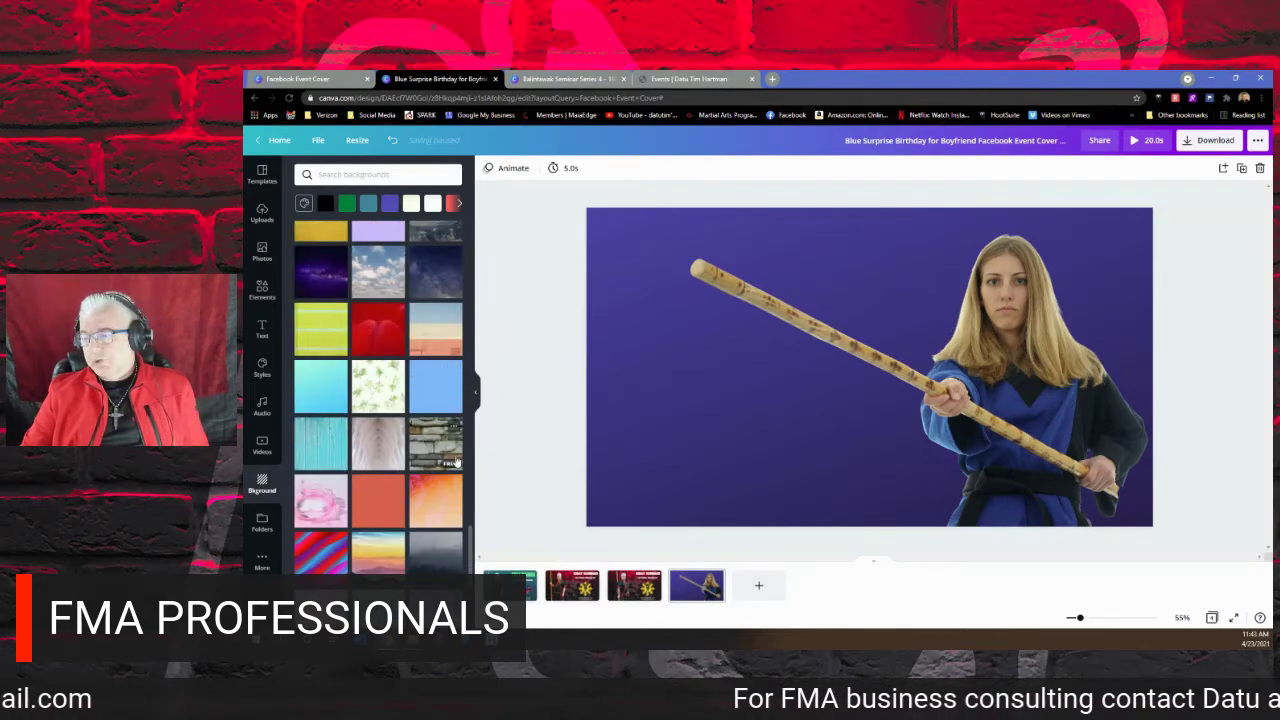
scroll(455, 460, "down", 5)
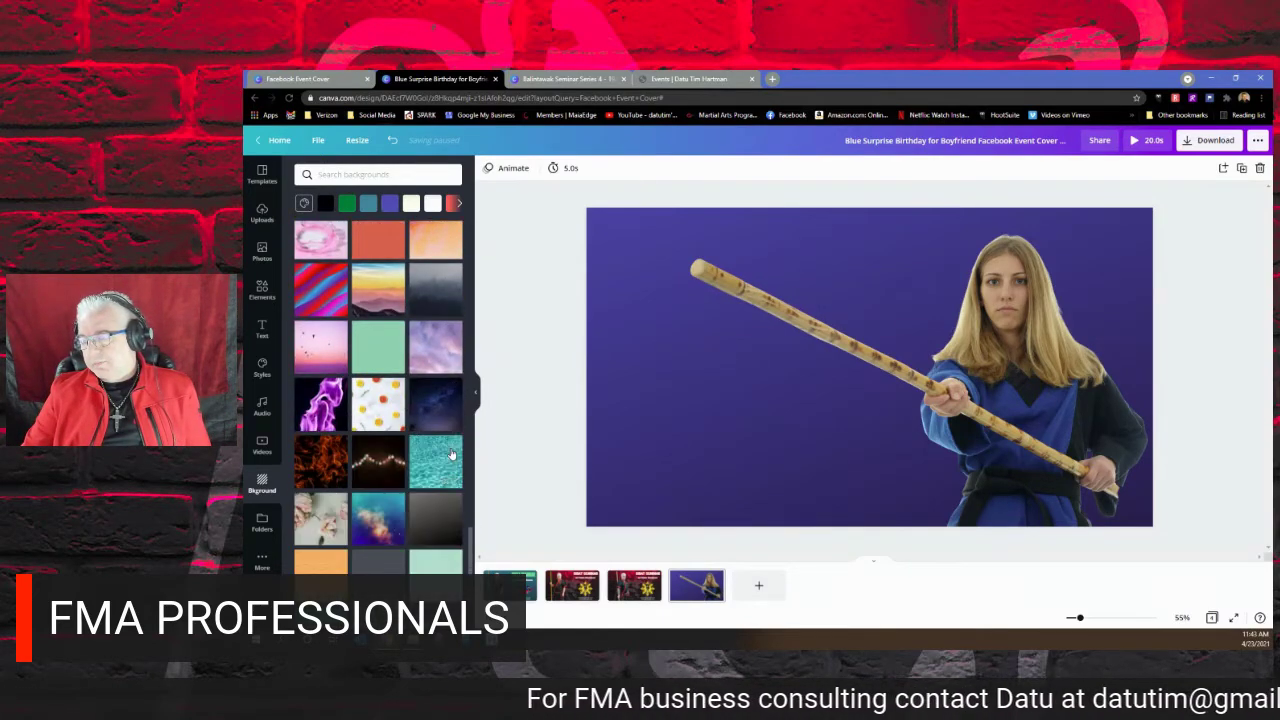
scroll(449, 452, "down", 6)
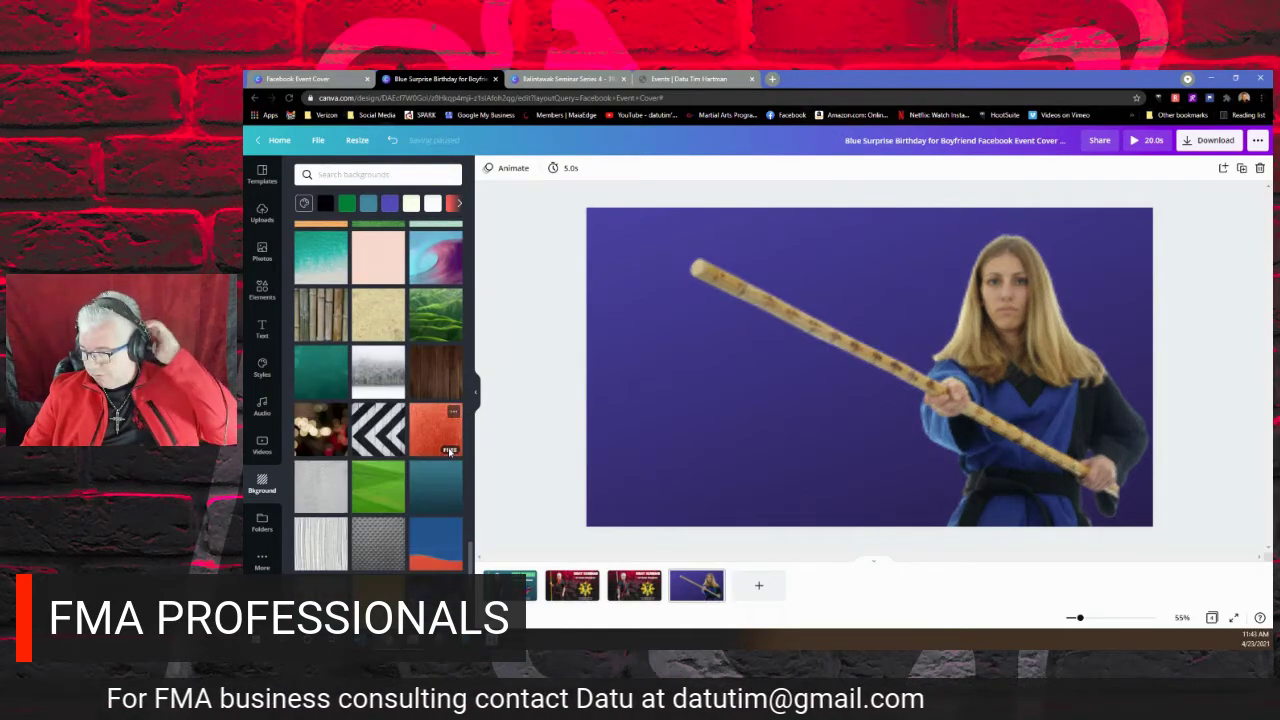
left_click(433, 488)
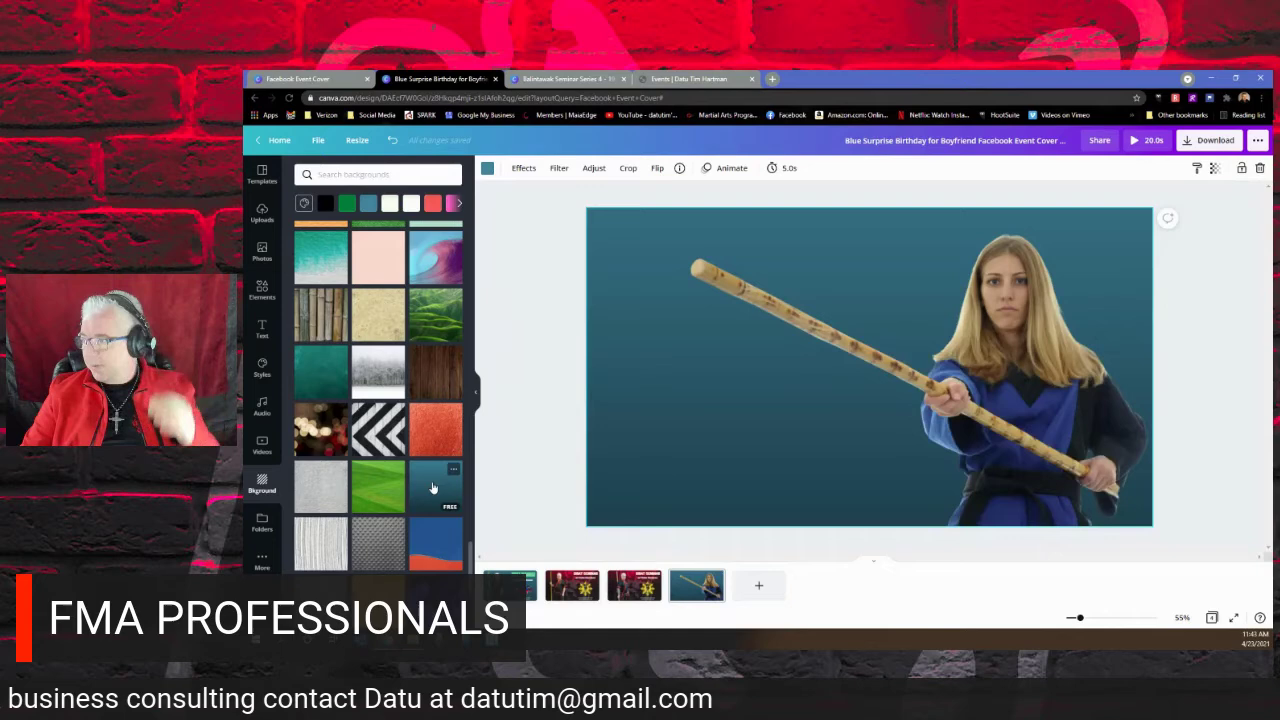
Delete the teal gradient background from the woman's page.
left_click(885, 268)
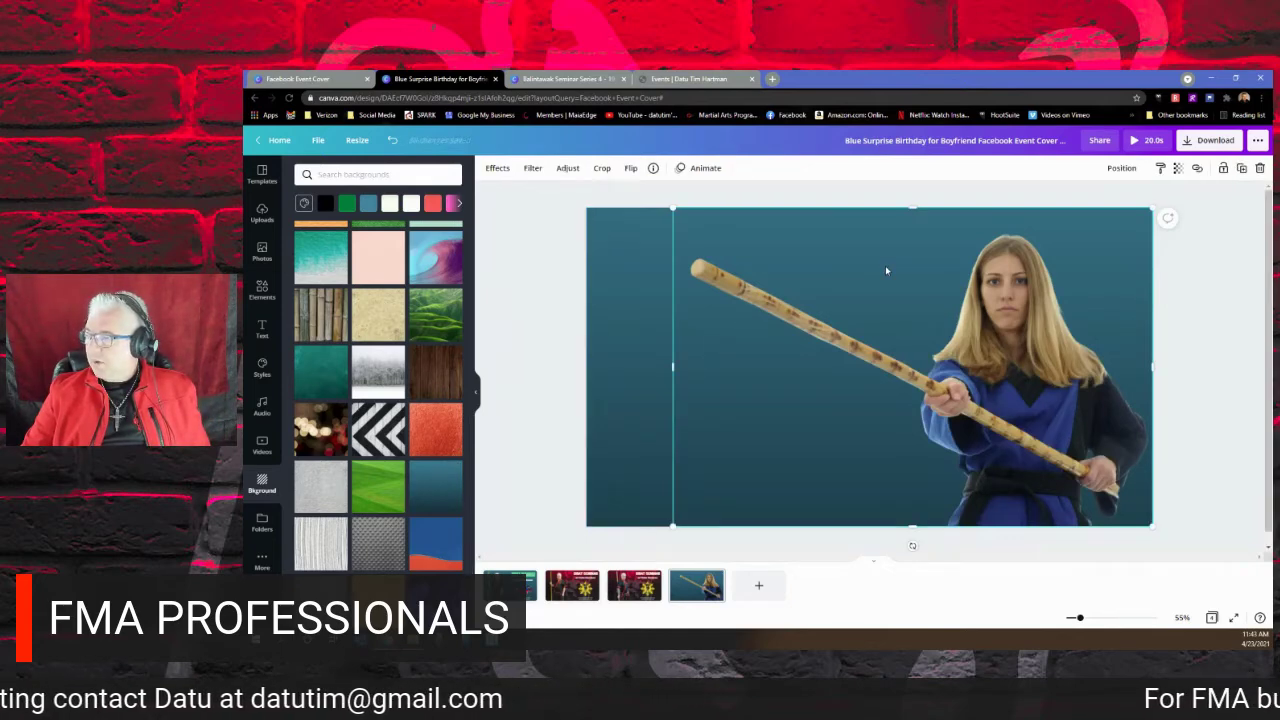
left_click(633, 370)
key("Delete")
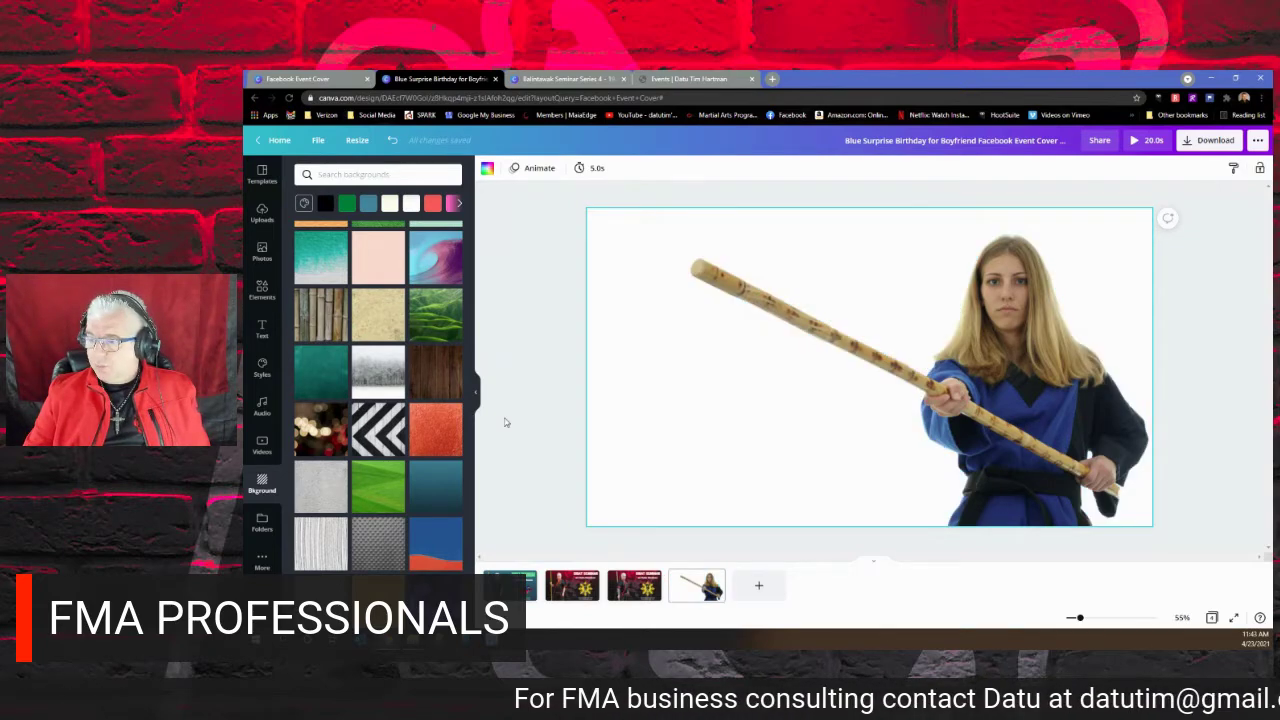
Apply the snowy forest background behind the woman with the staff.
scroll(414, 317, "down", 5)
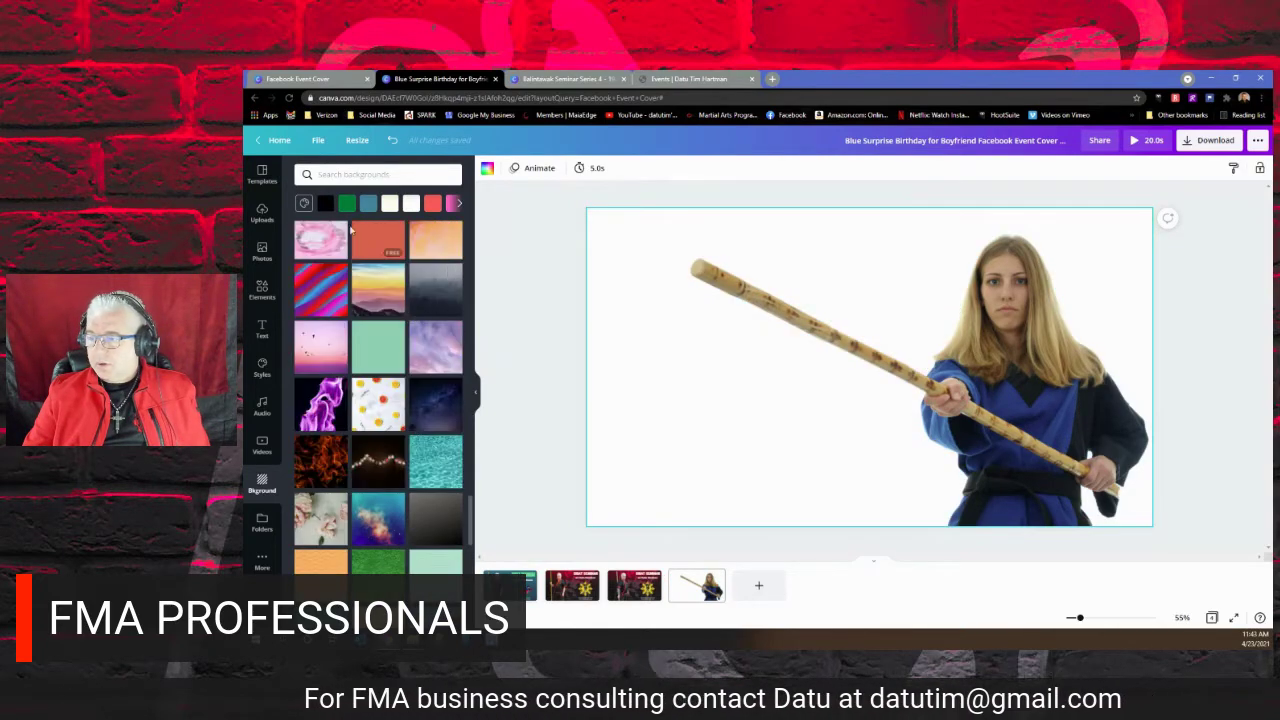
scroll(367, 297, "down", 5)
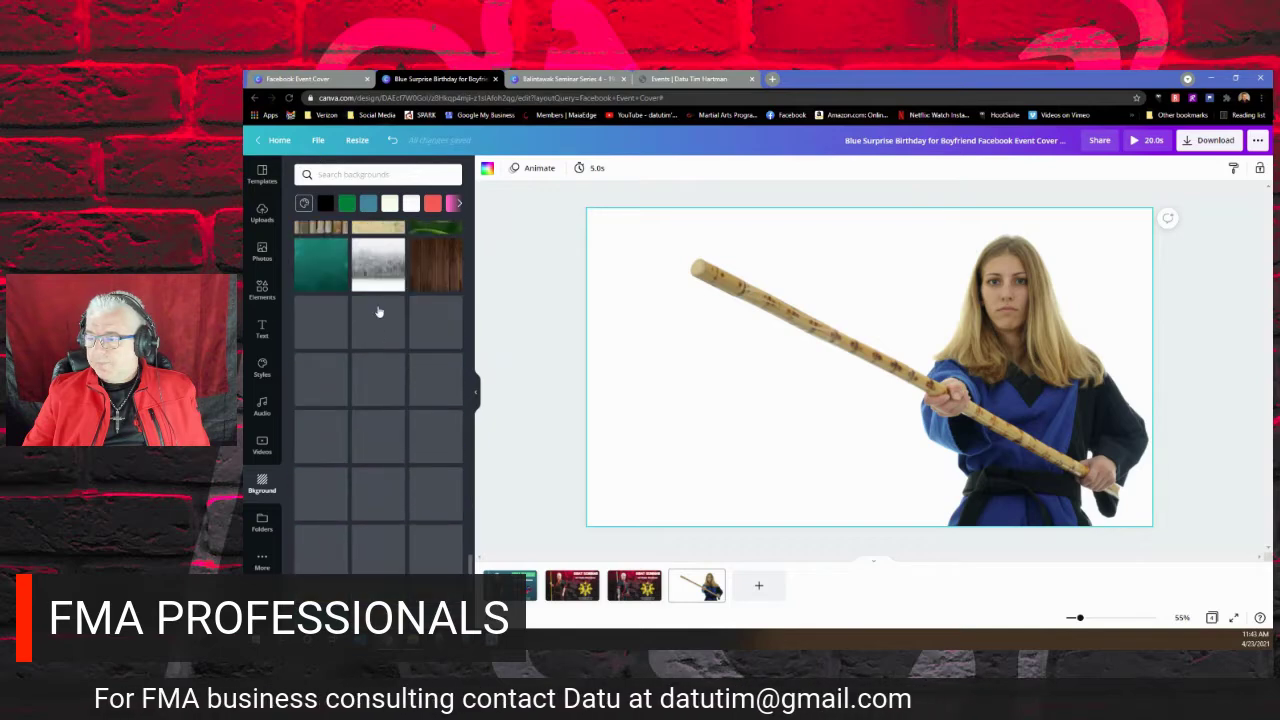
left_click(378, 276)
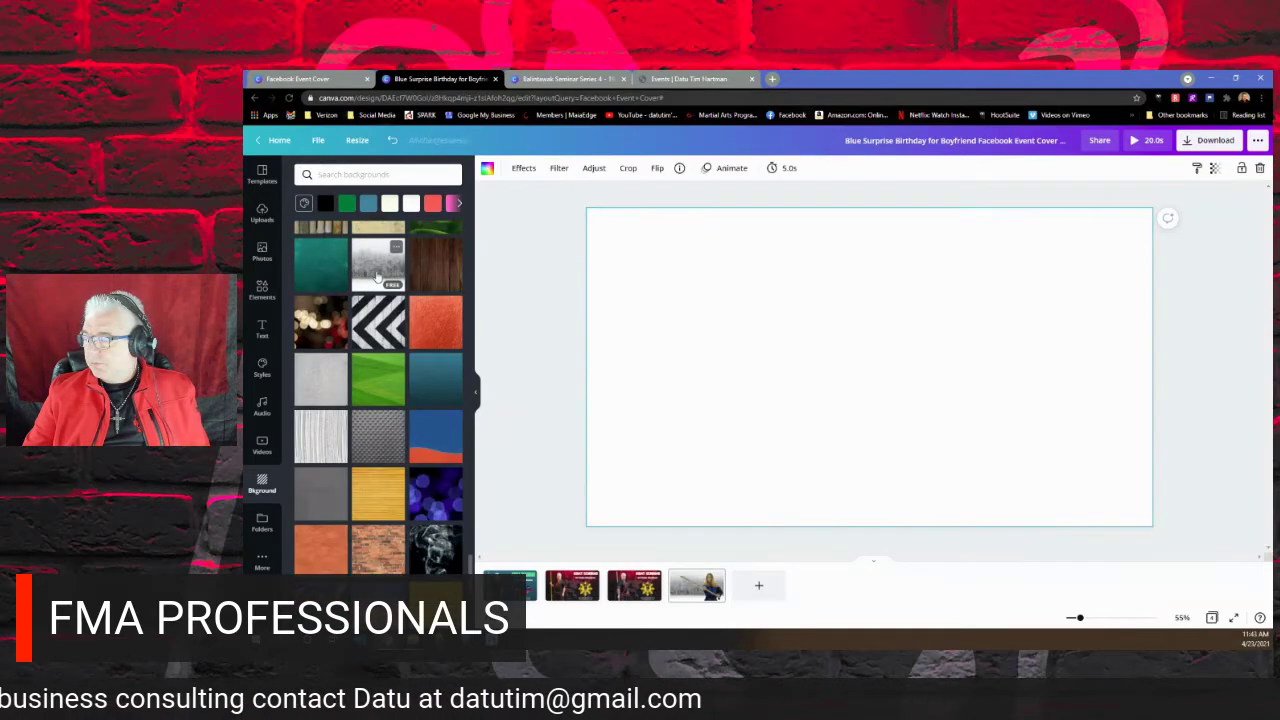
left_click(548, 282)
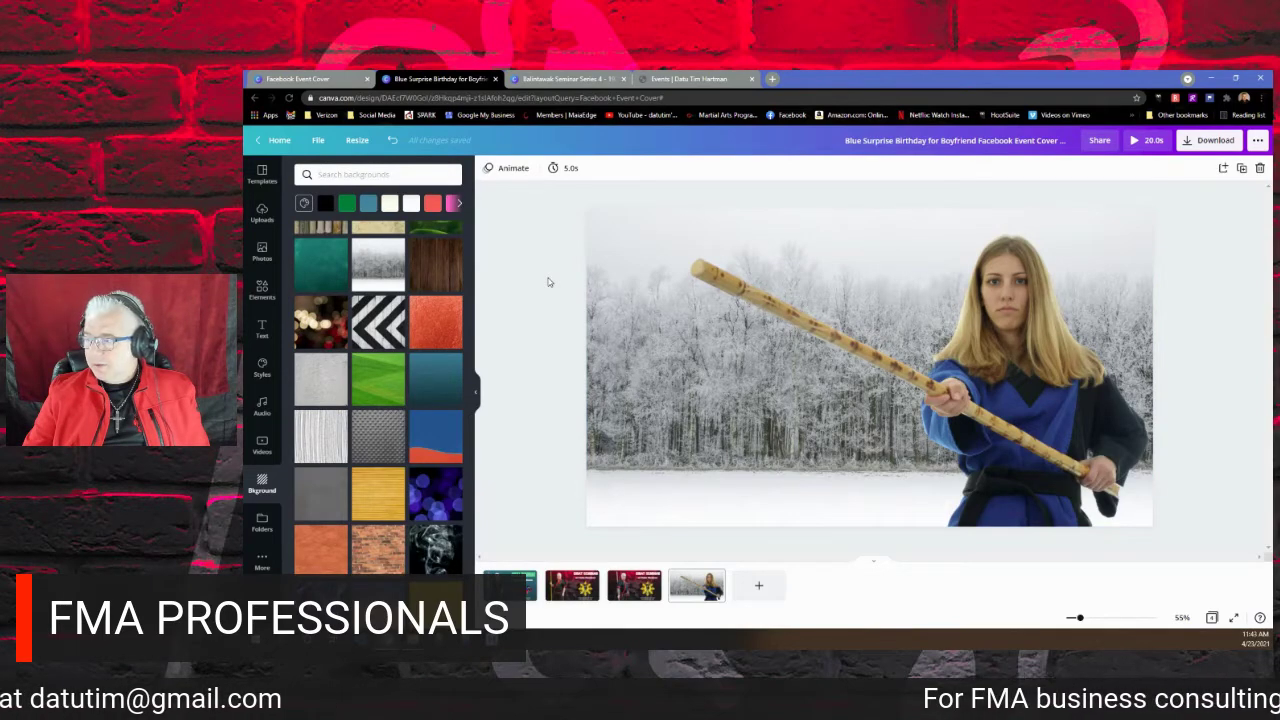
Browse the background library and its colour choices for alternatives to the snowy forest.
scroll(435, 310, "down", 2)
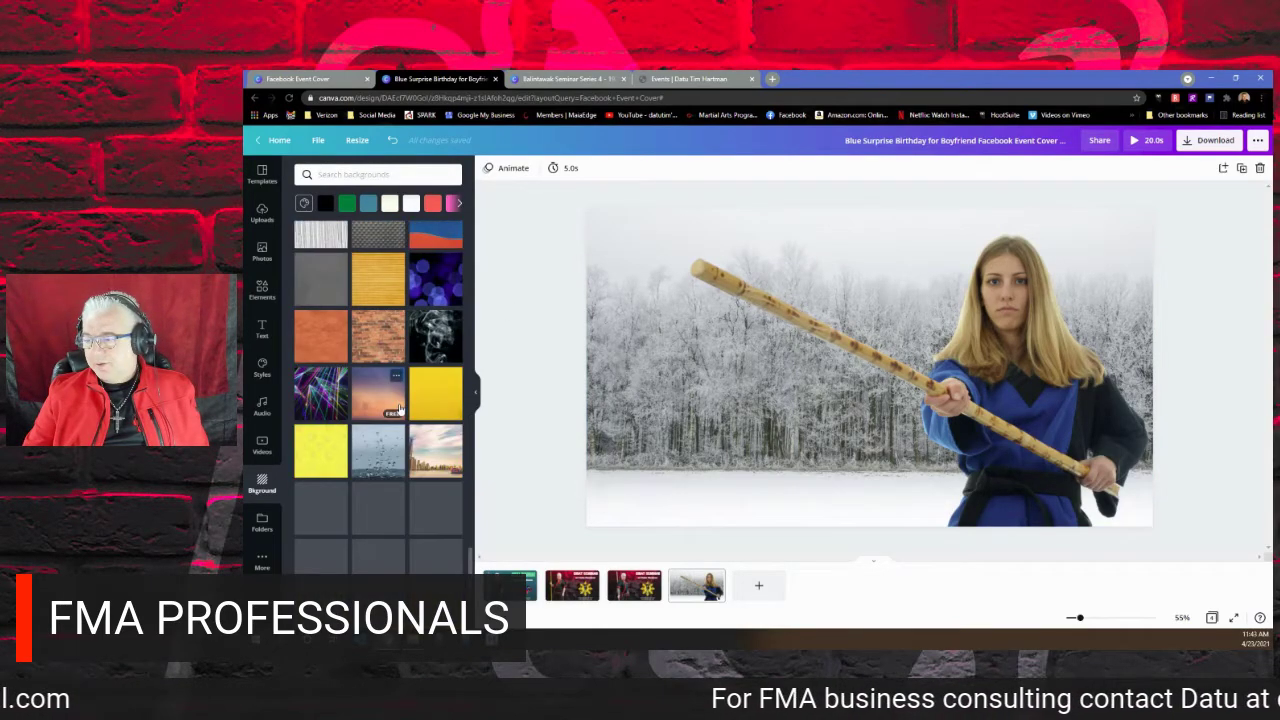
scroll(375, 283, "down", 5)
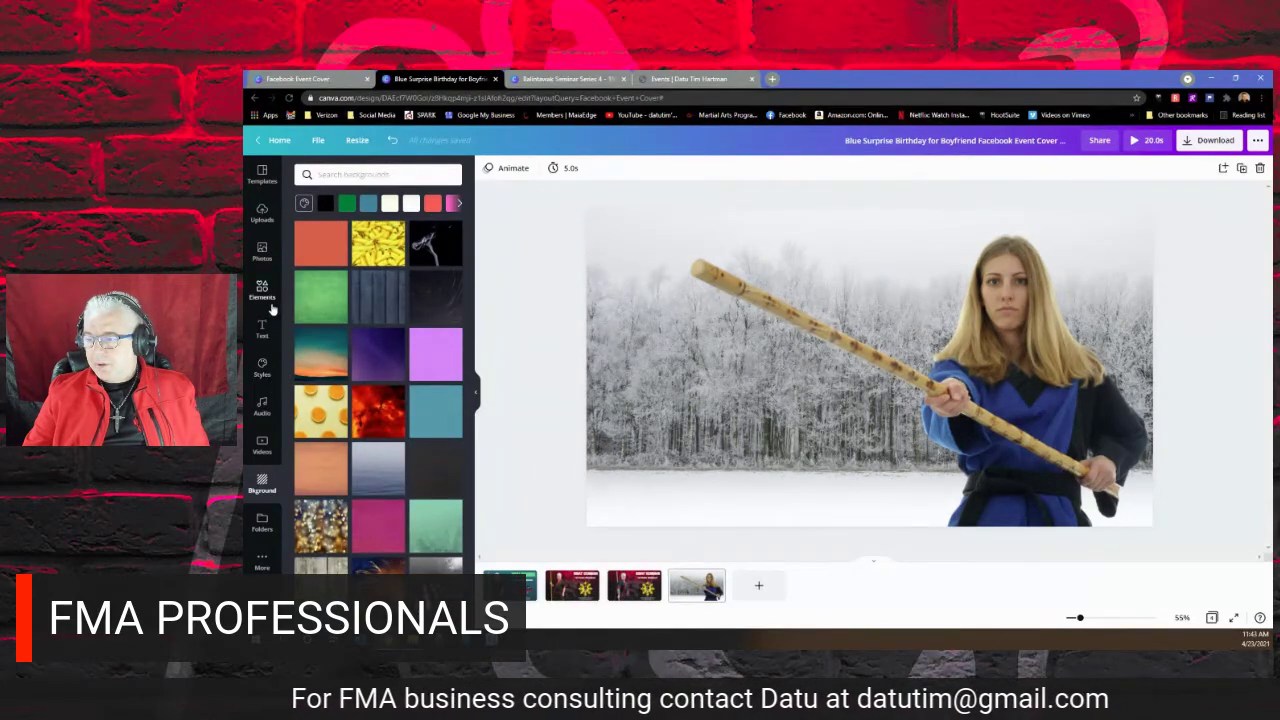
scroll(416, 407, "down", 1)
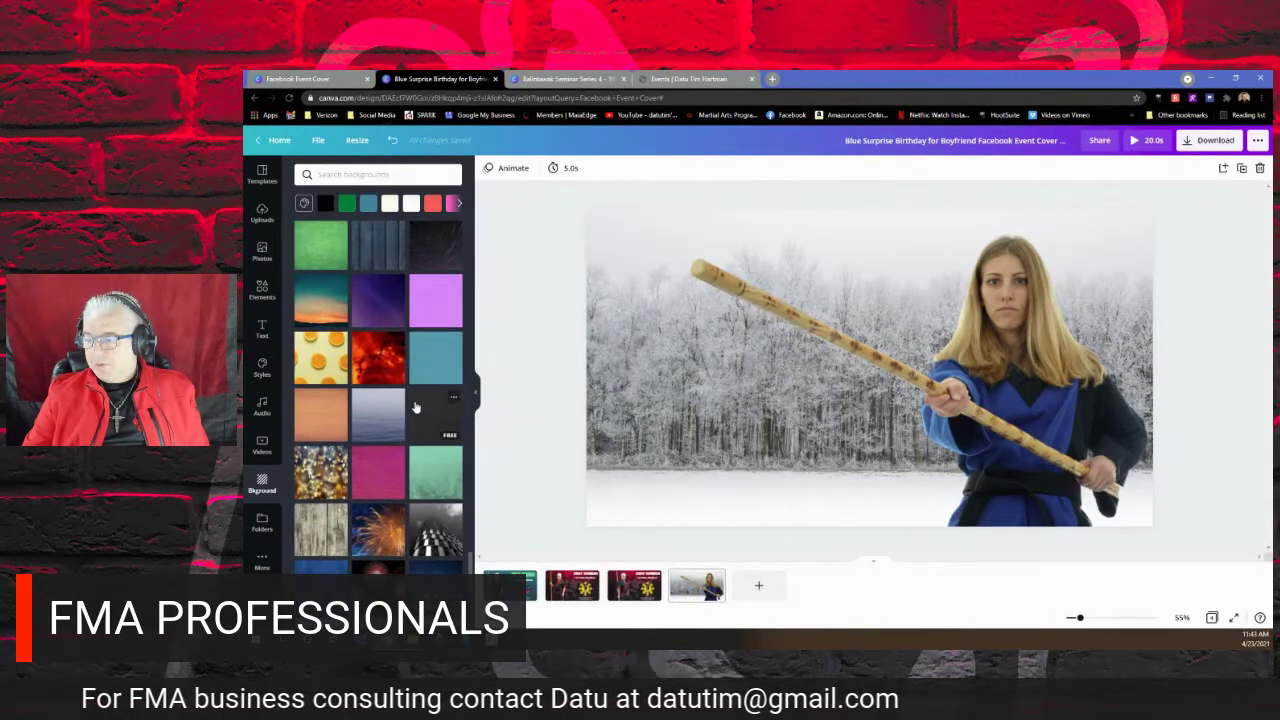
scroll(416, 407, "down", 5)
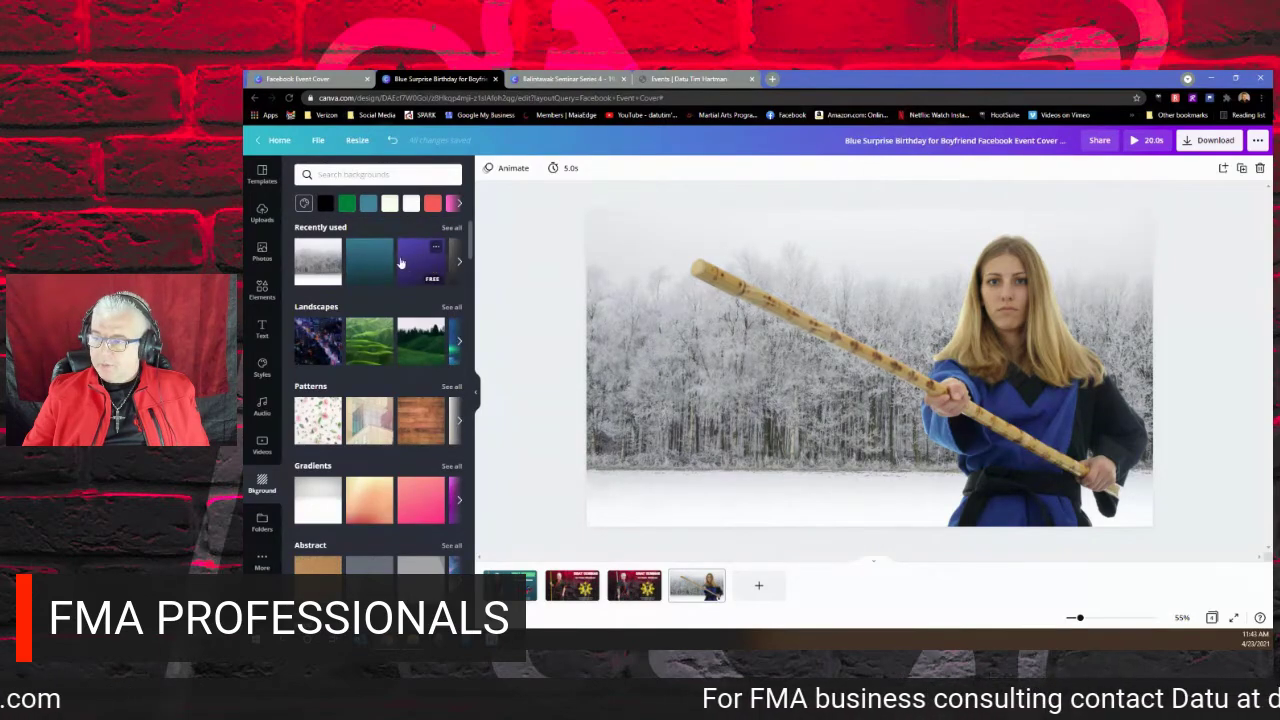
left_click(456, 204)
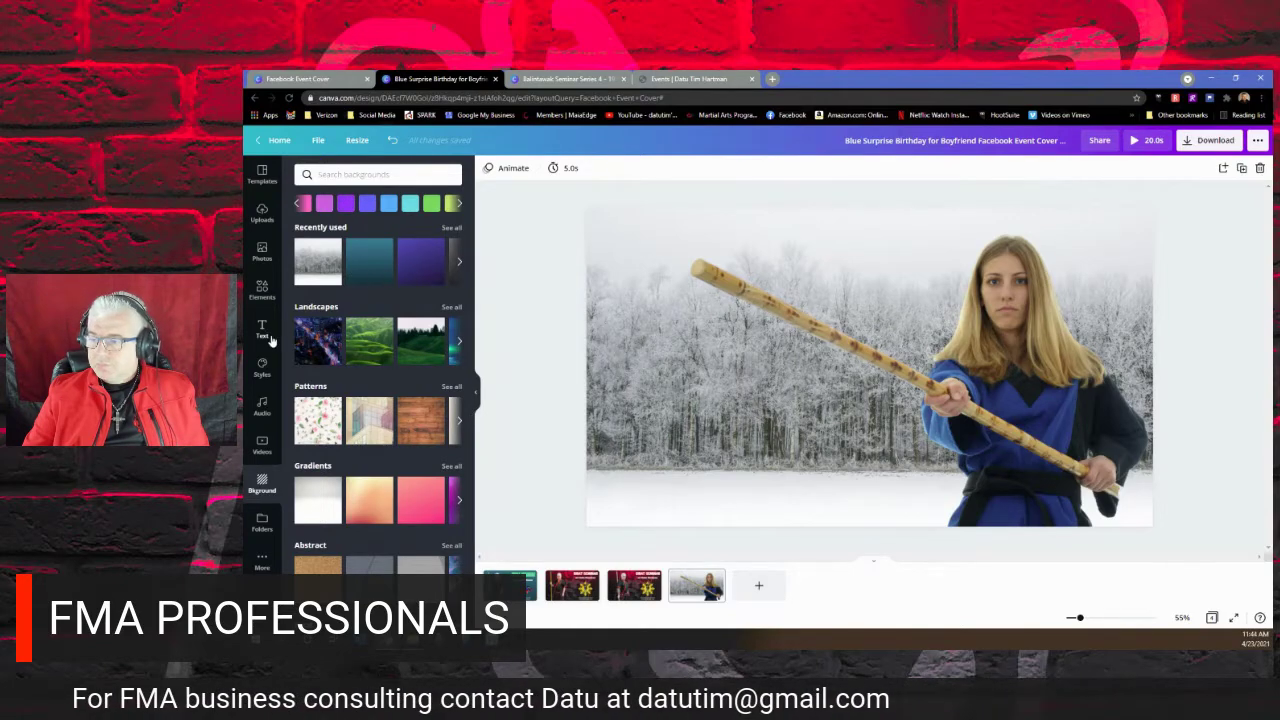
left_click(265, 259)
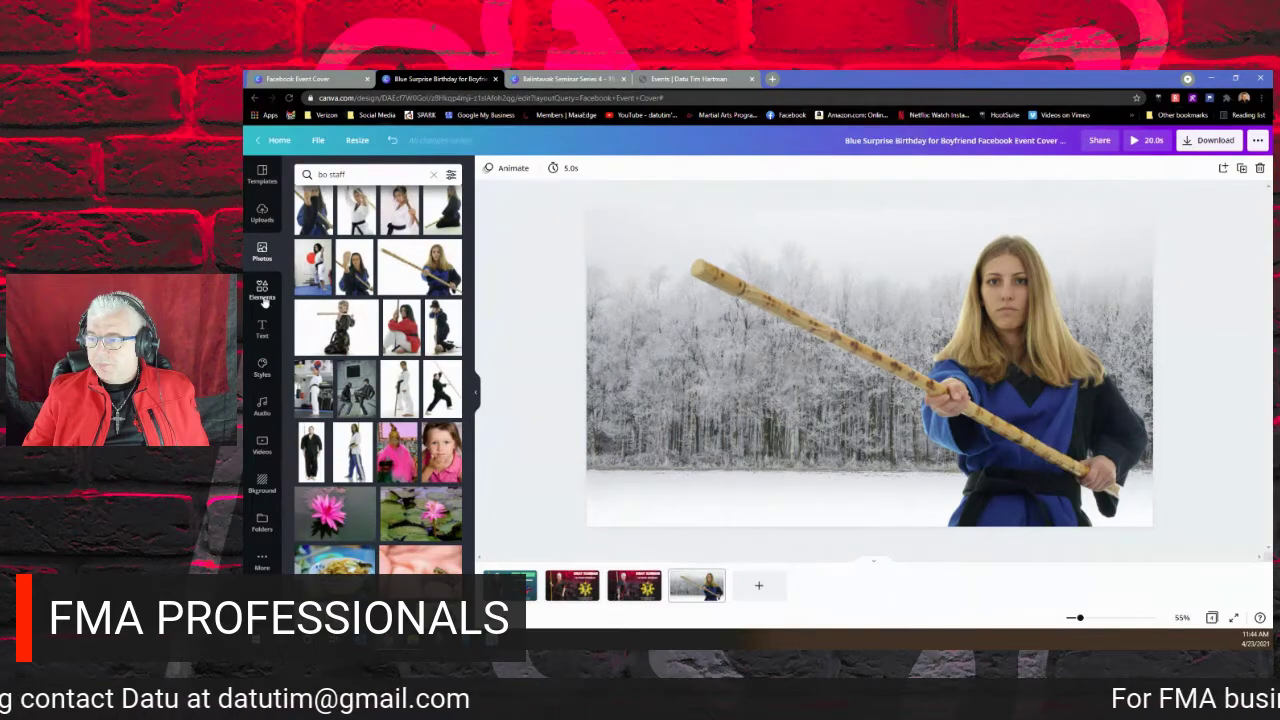
Insert the dark red gradient image from the uploaded images into the woman's page.
left_click(262, 212)
scroll(421, 446, "down", 10)
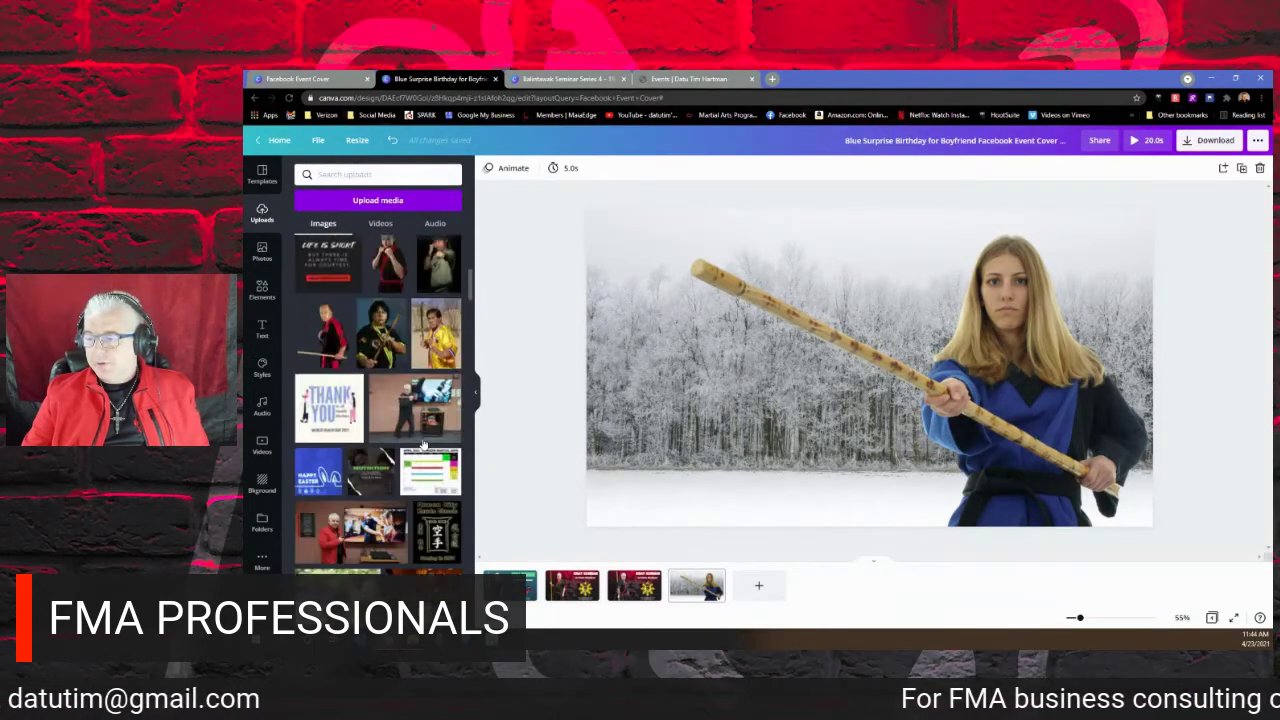
scroll(423, 444, "down", 5)
scroll(424, 440, "up", 5)
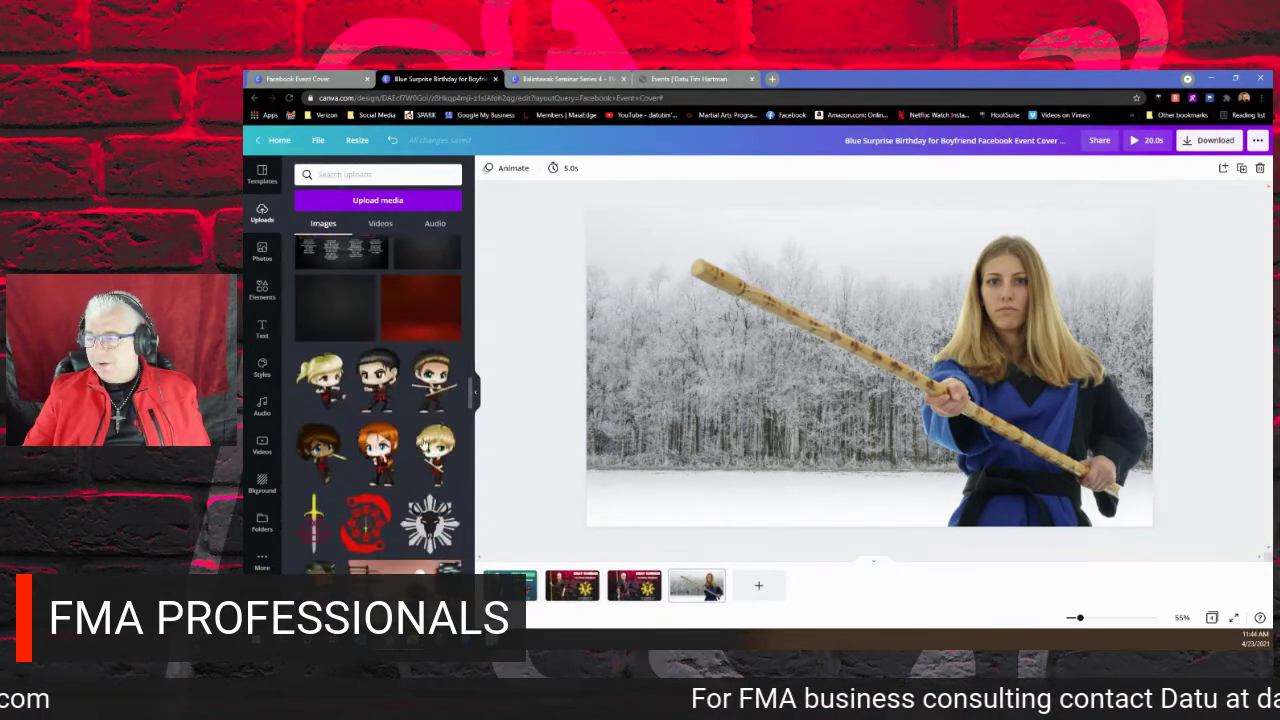
left_click(425, 434)
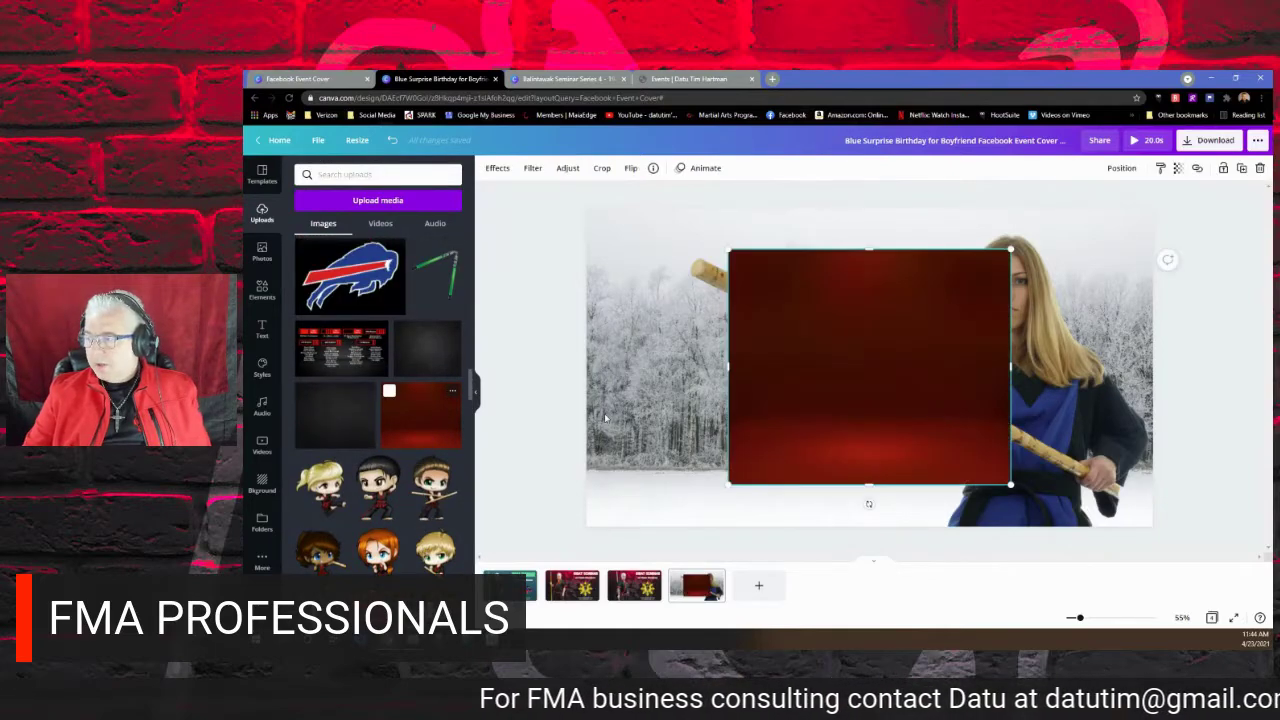
Align the red gradient image with the page's upper-left corner and enlarge it to cover the whole page.
left_click_drag(815, 388, 674, 342)
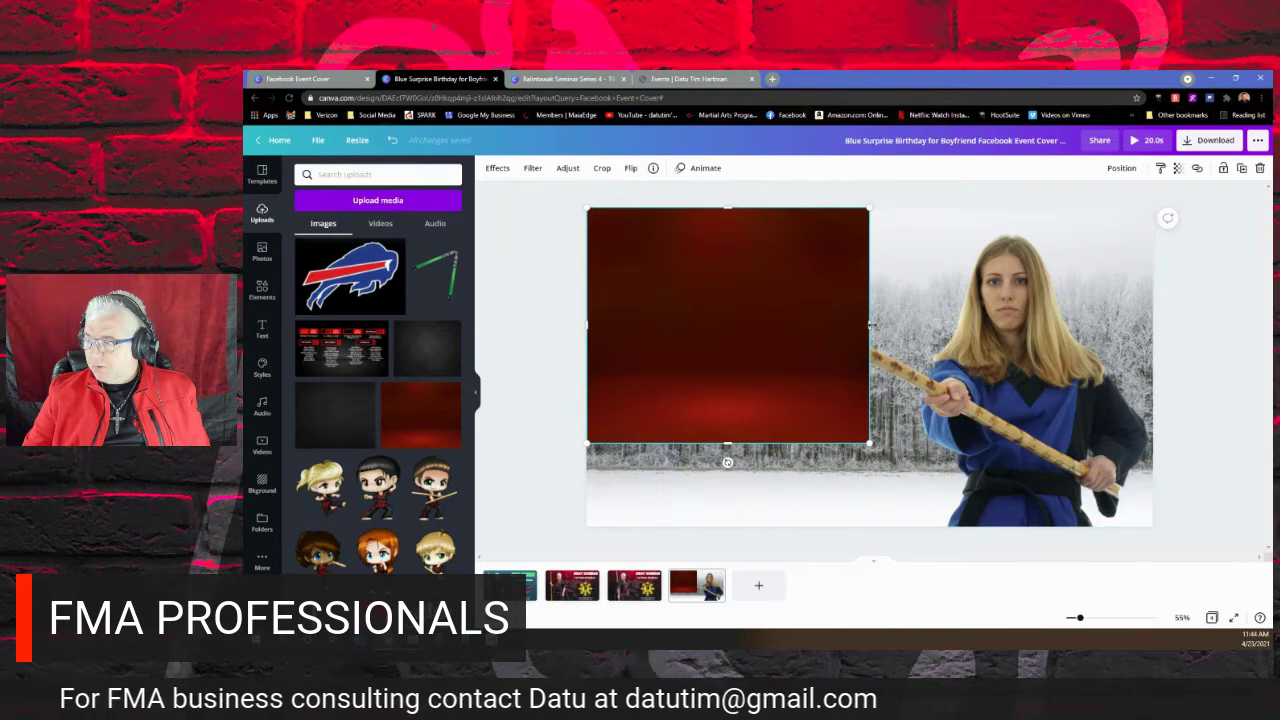
left_click_drag(869, 326, 1152, 330)
left_click_drag(869, 441, 869, 533)
left_click(1215, 400)
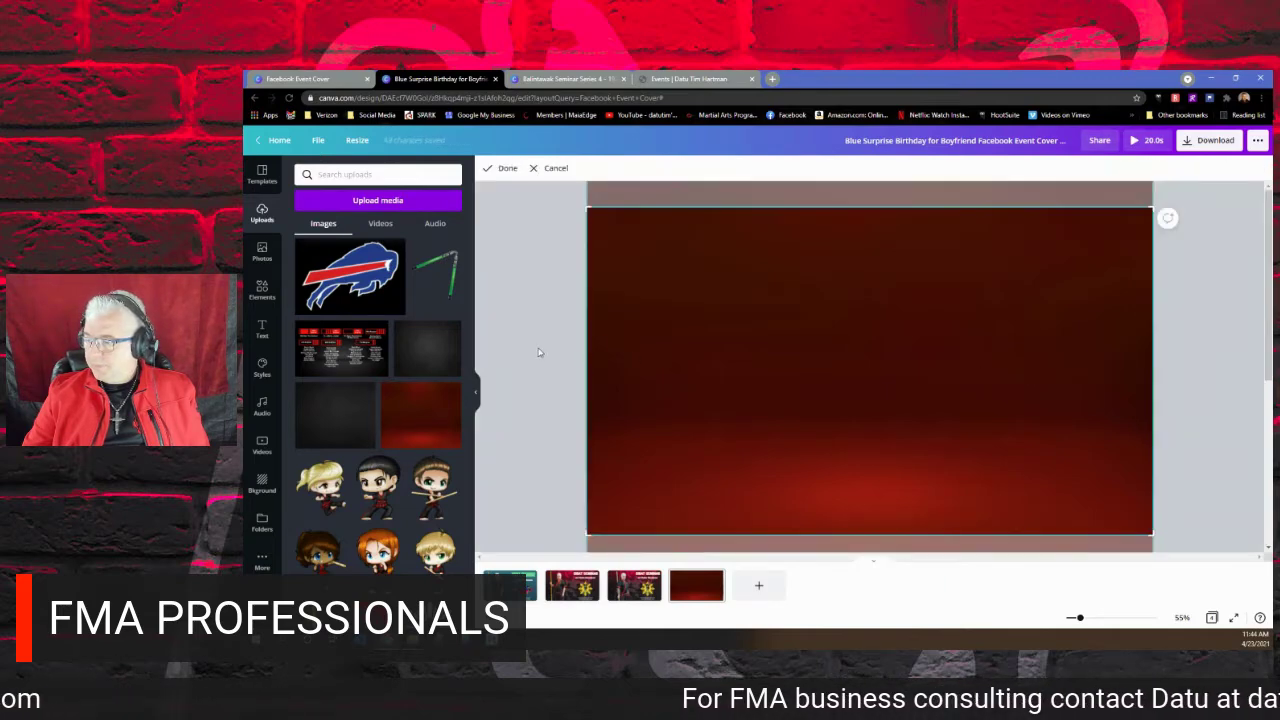
Send the red gradient image backward so it sits behind the woman with the staff.
right_click(742, 358)
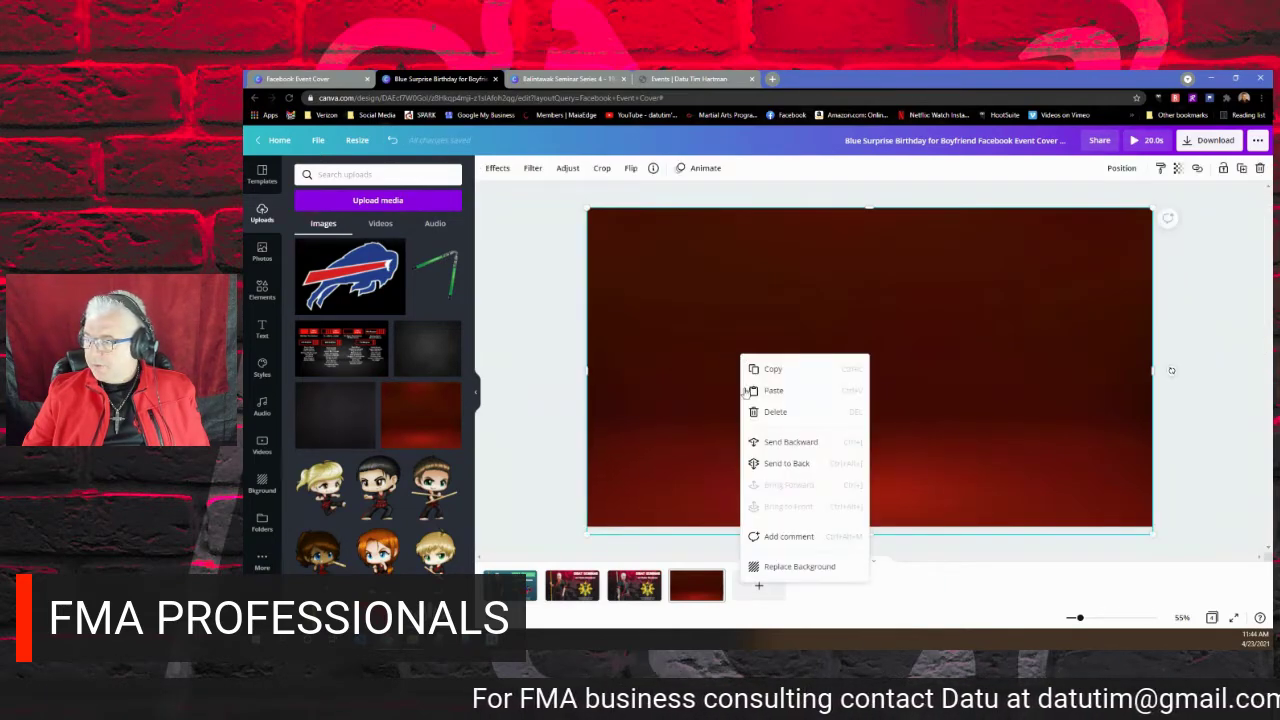
left_click(769, 444)
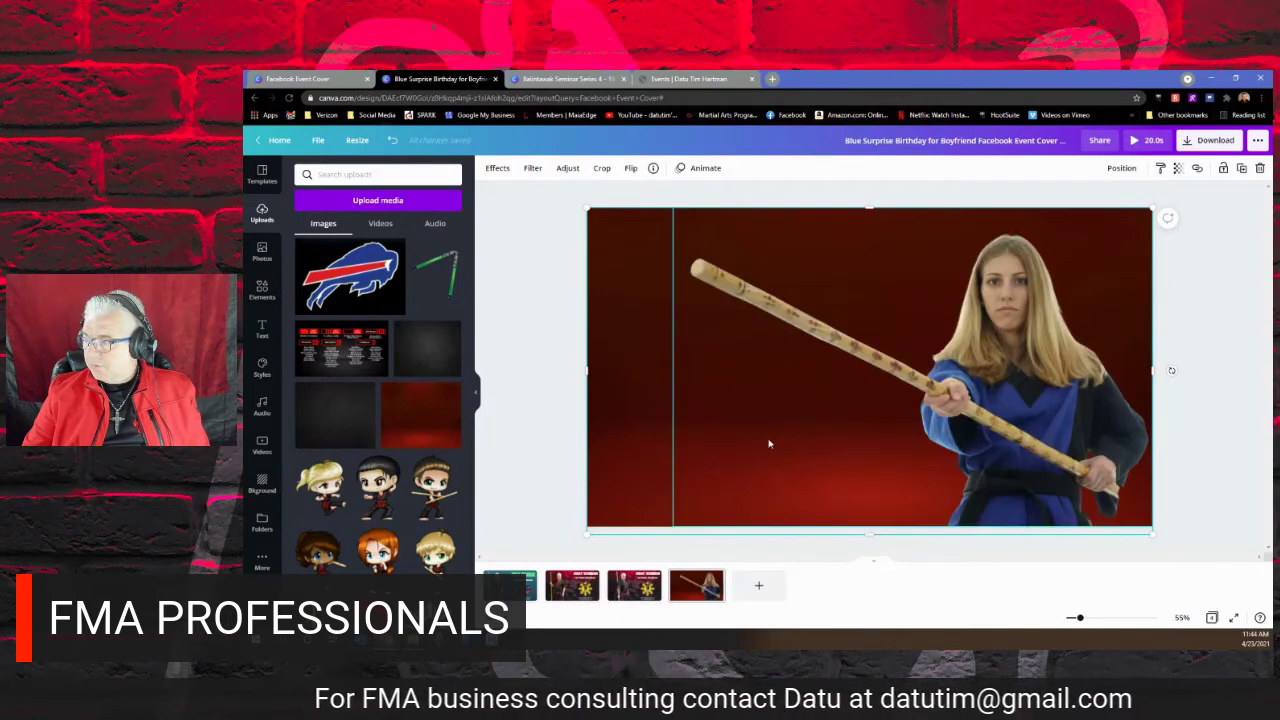
left_click(528, 305)
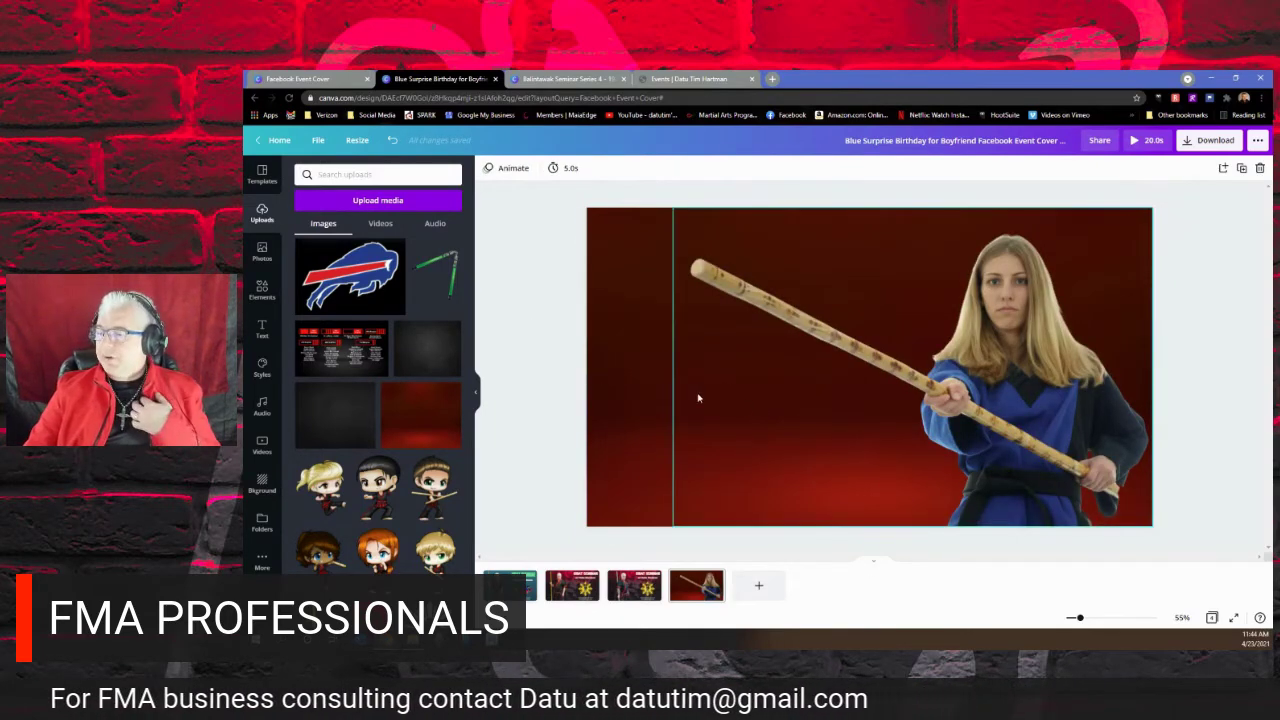
Copy the SIBAT SEMINAR title, presenter line, sun logo and date and venue text from the third page.
left_click(634, 585)
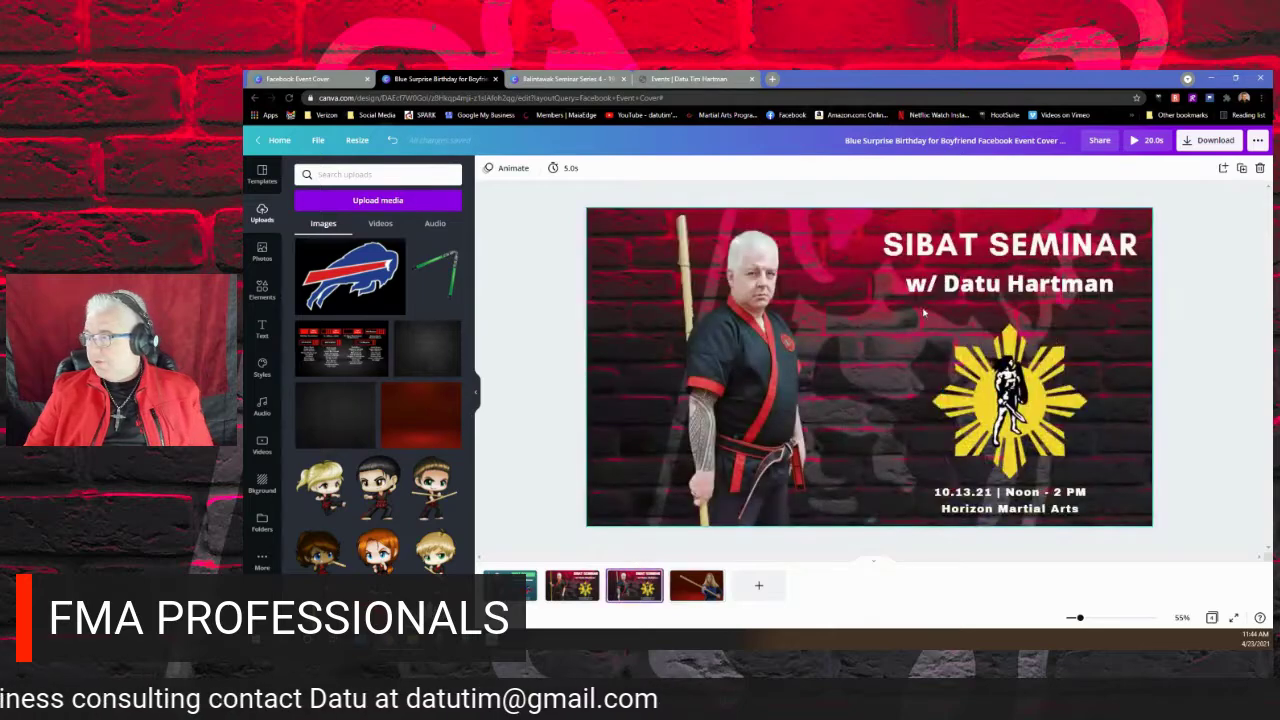
left_click_drag(1186, 222, 890, 538)
right_click(984, 299)
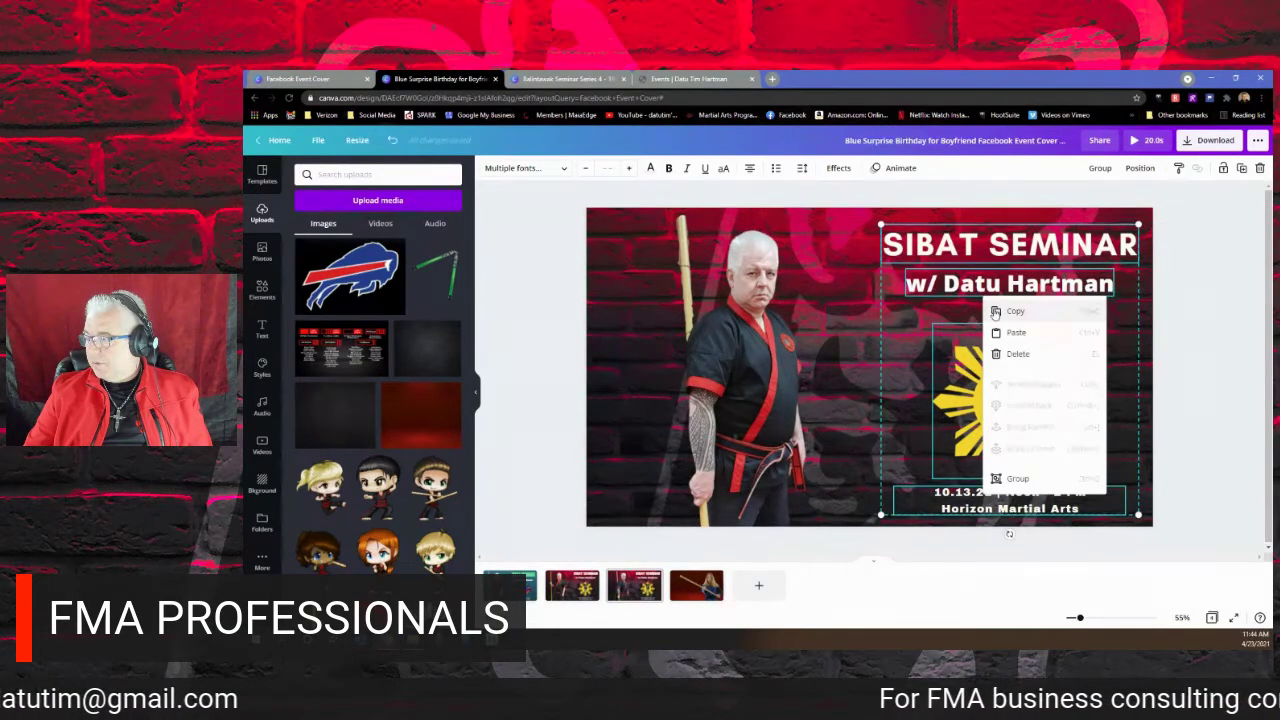
left_click(1014, 311)
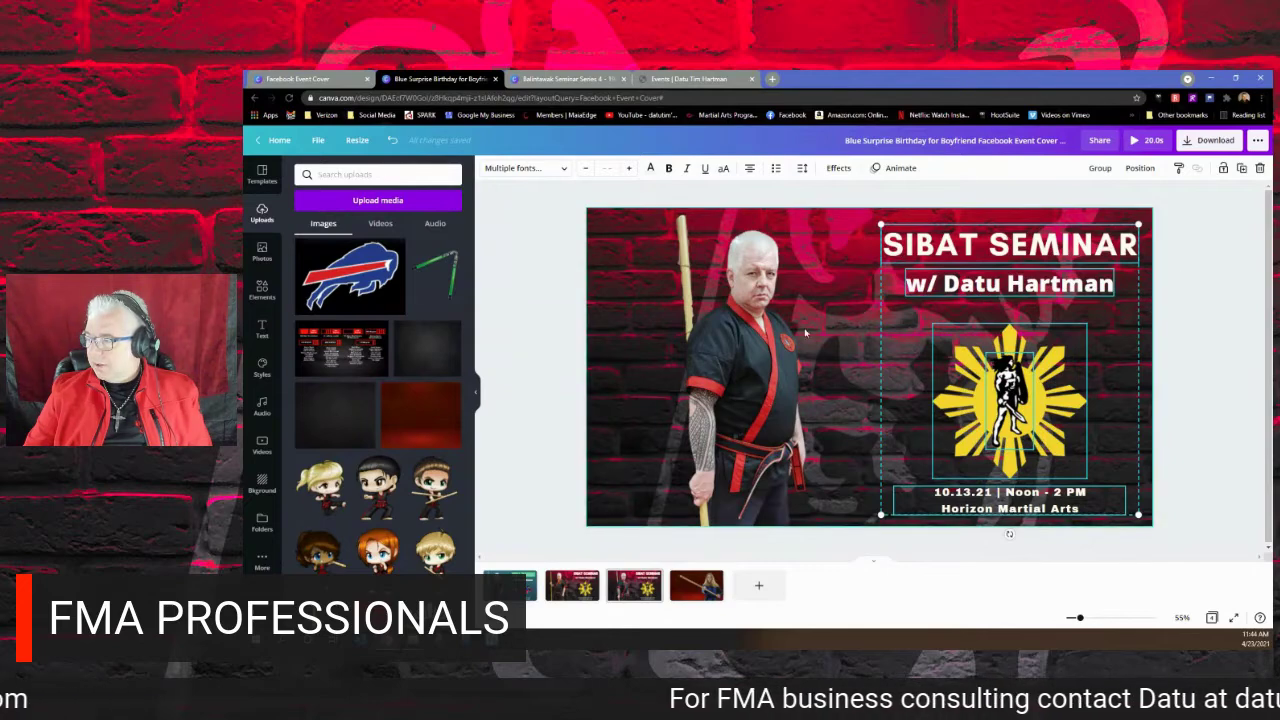
Paste the copied seminar text and logo onto the fourth page and move them to the empty area left of the woman.
left_click(684, 596)
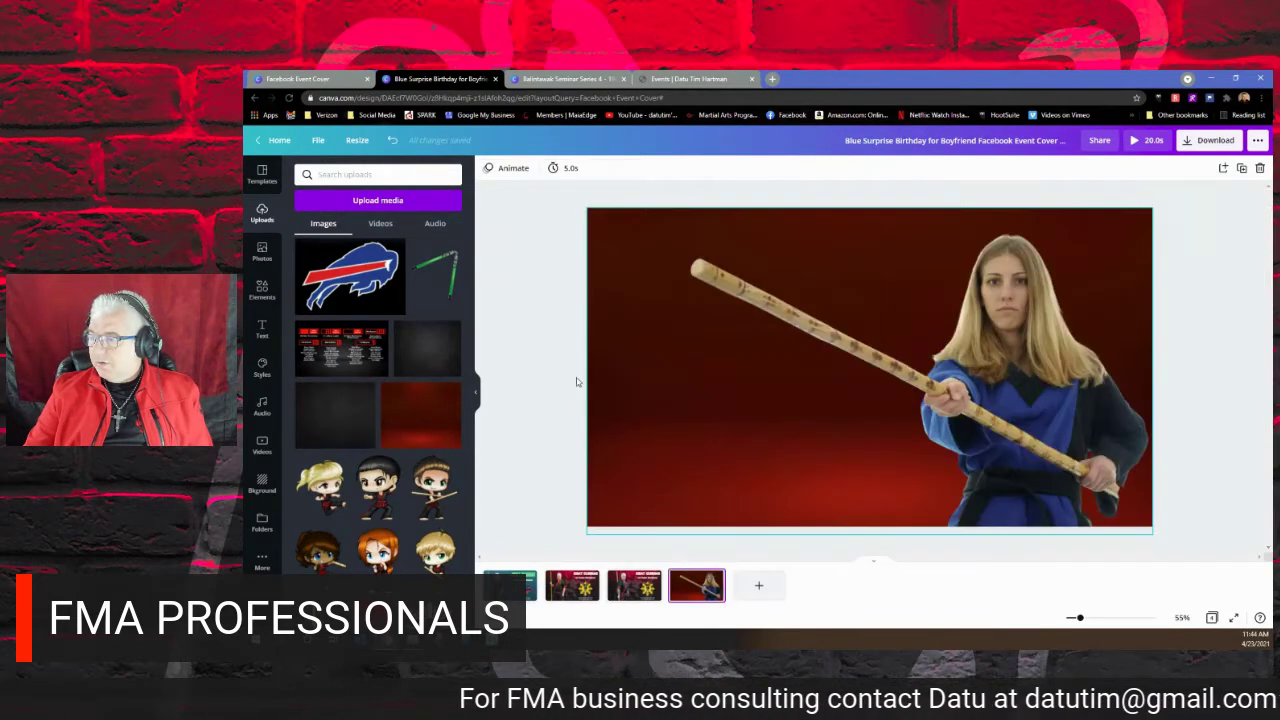
right_click(641, 386)
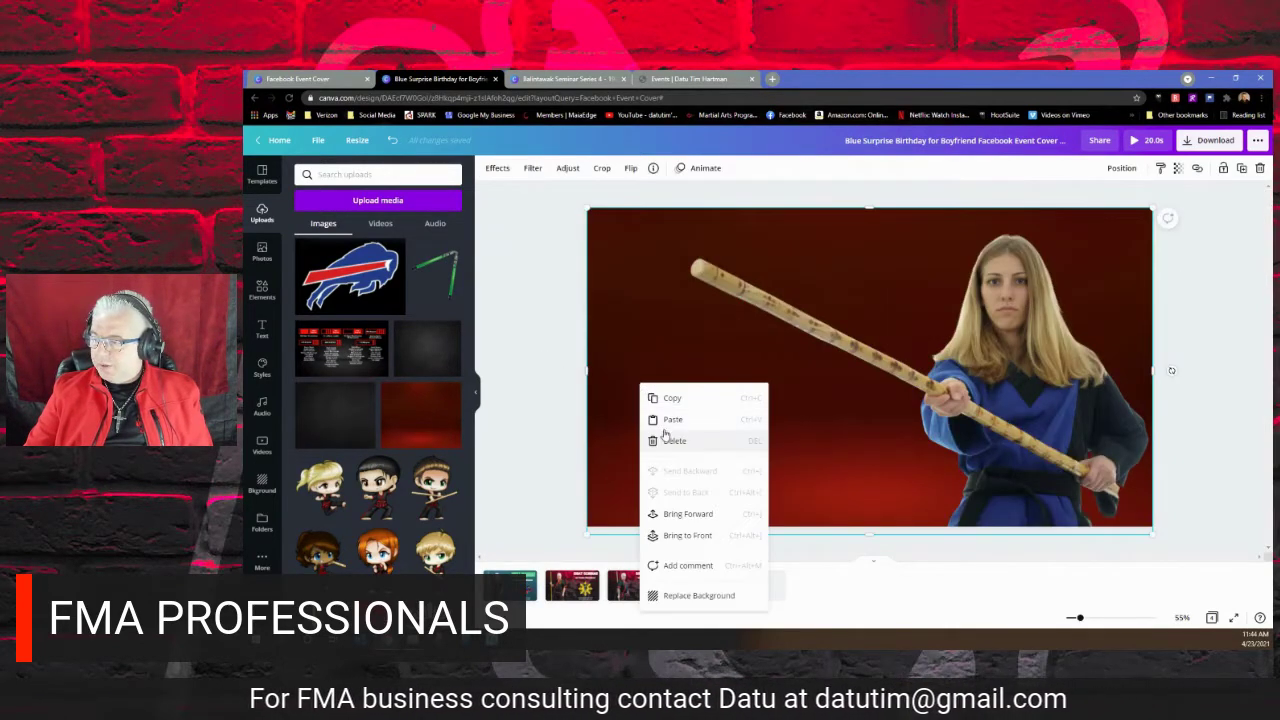
left_click(663, 418)
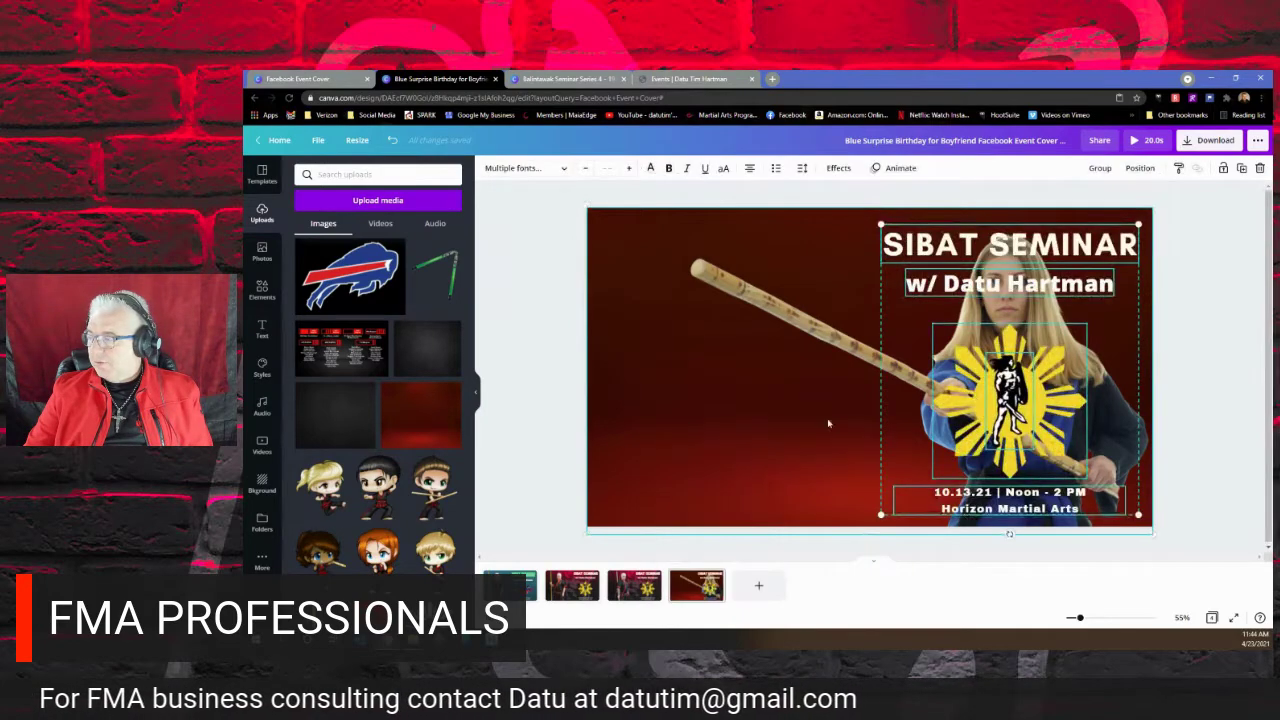
left_click_drag(966, 387, 685, 387)
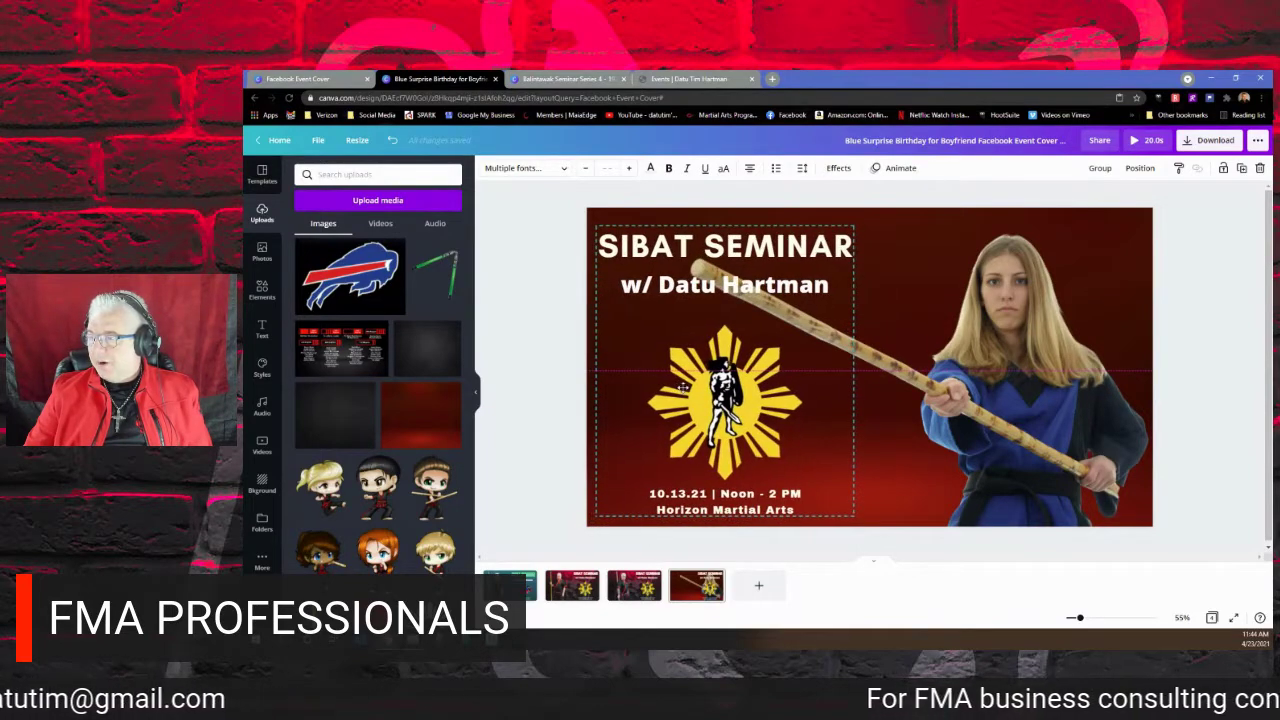
left_click_drag(685, 387, 685, 387)
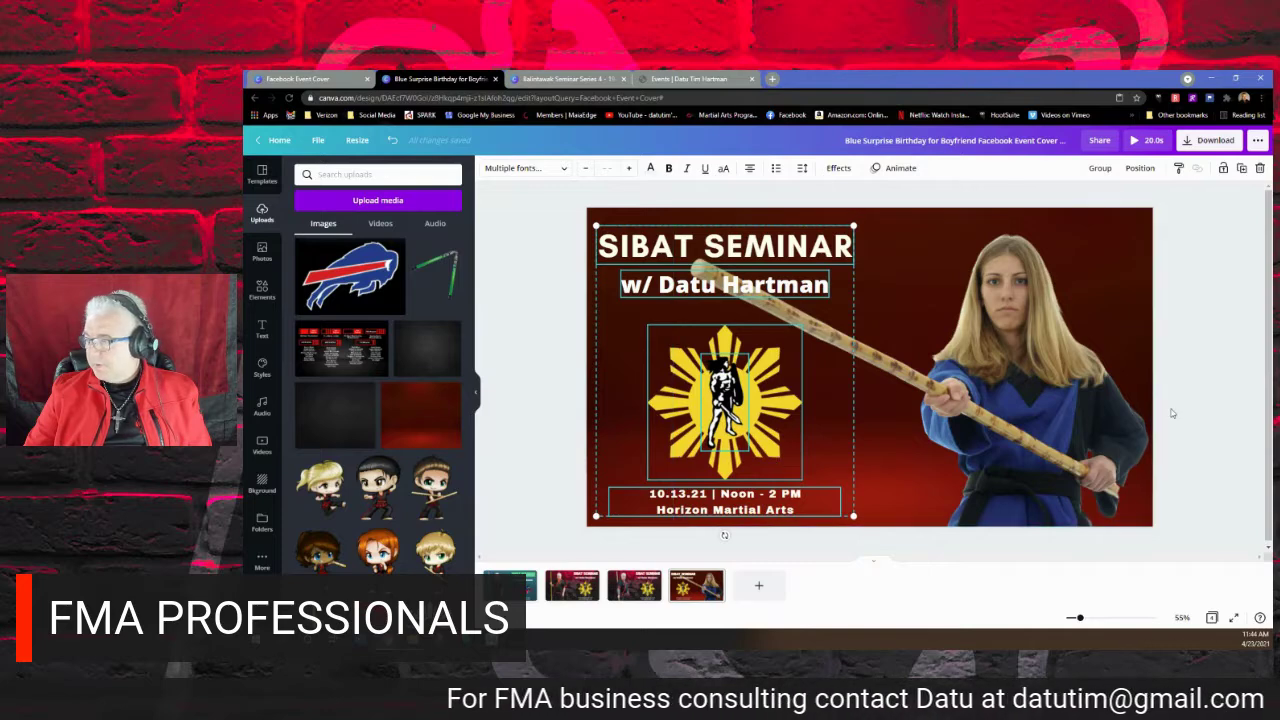
Delete the presenter line beneath the SIBAT SEMINAR title on the fourth page.
left_click(792, 441)
right_click(746, 401)
left_click(752, 288)
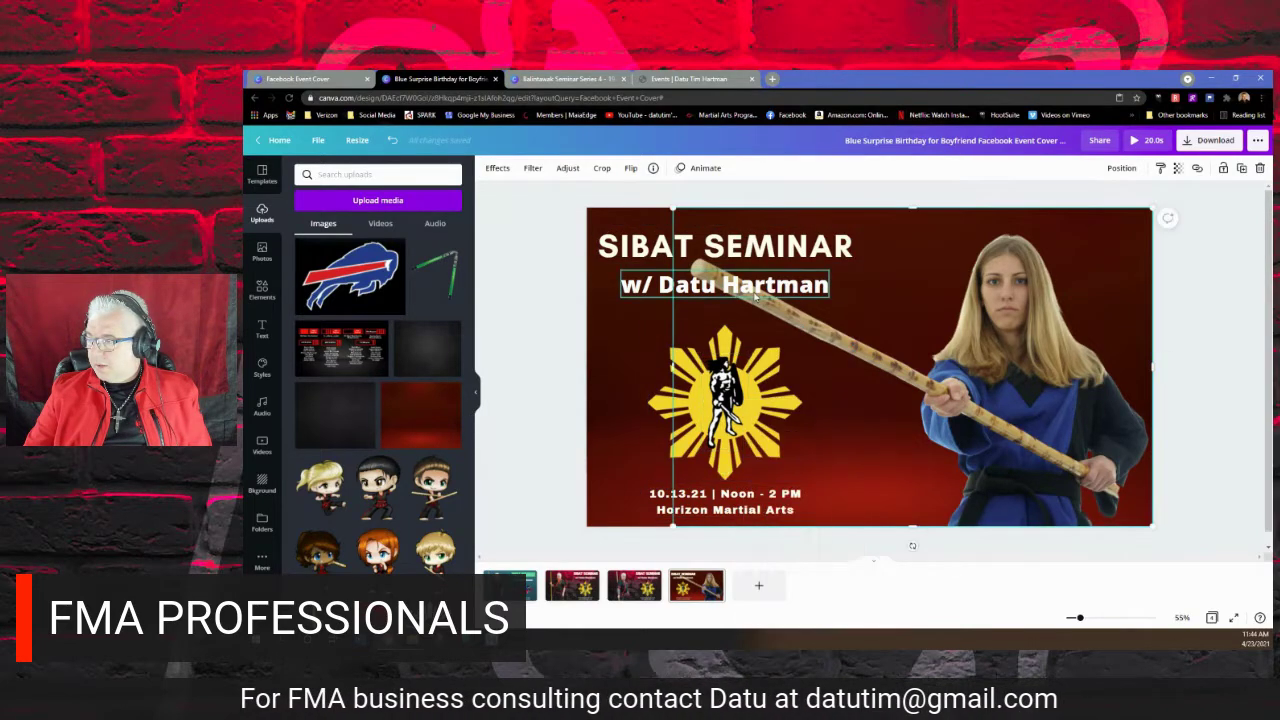
left_click(752, 288)
key("Delete")
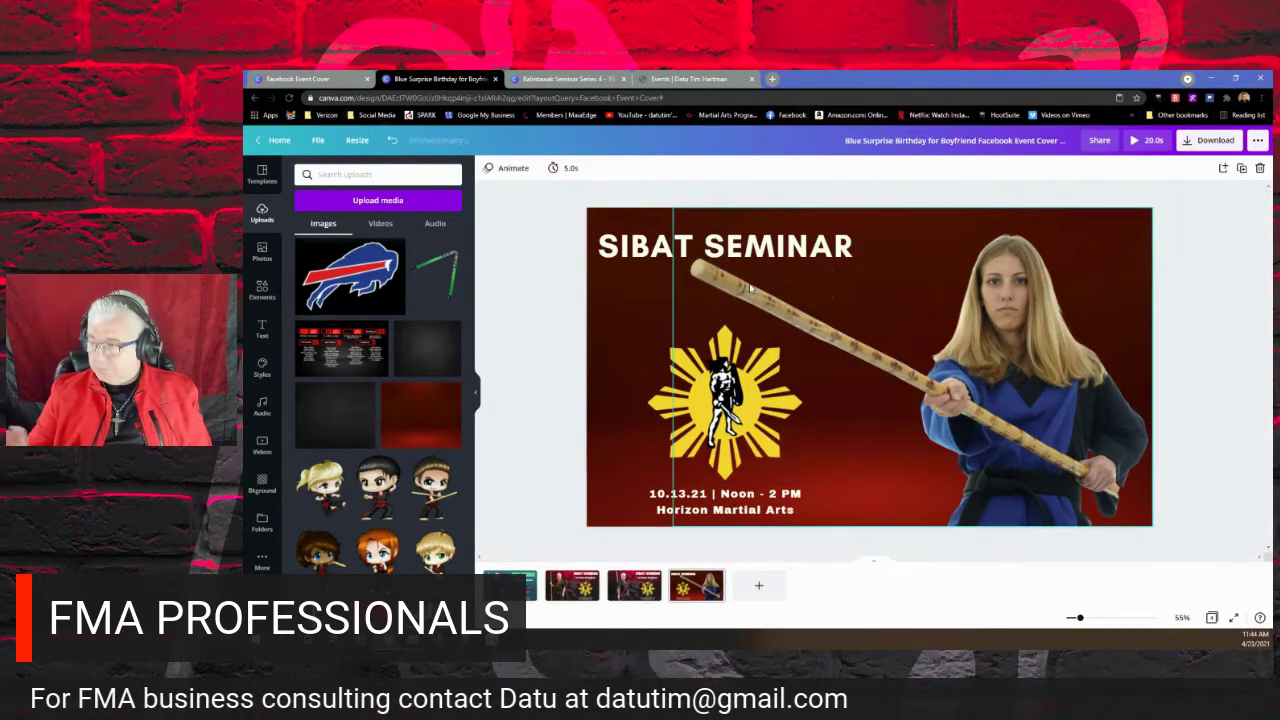
Move the SIBAT SEMINAR title up clear of the staff and enlarge it toward the woman.
left_click(755, 240)
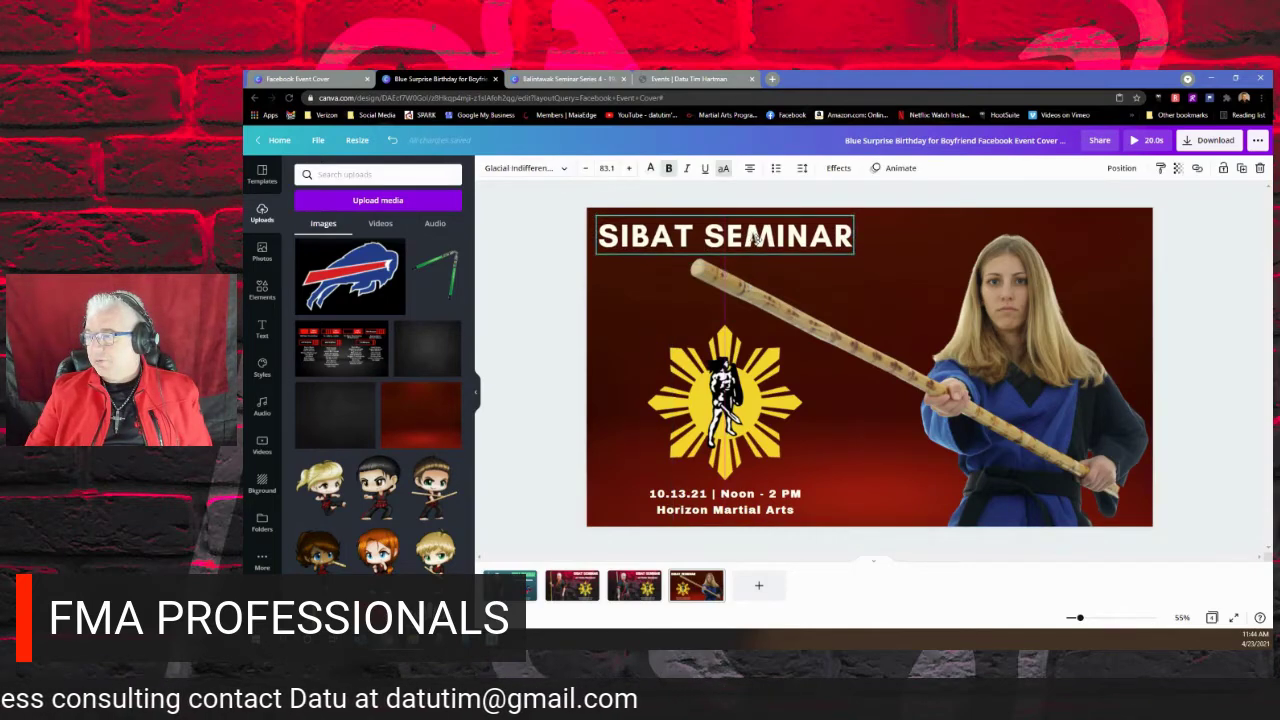
left_click_drag(854, 263, 907, 266)
left_click(1185, 281)
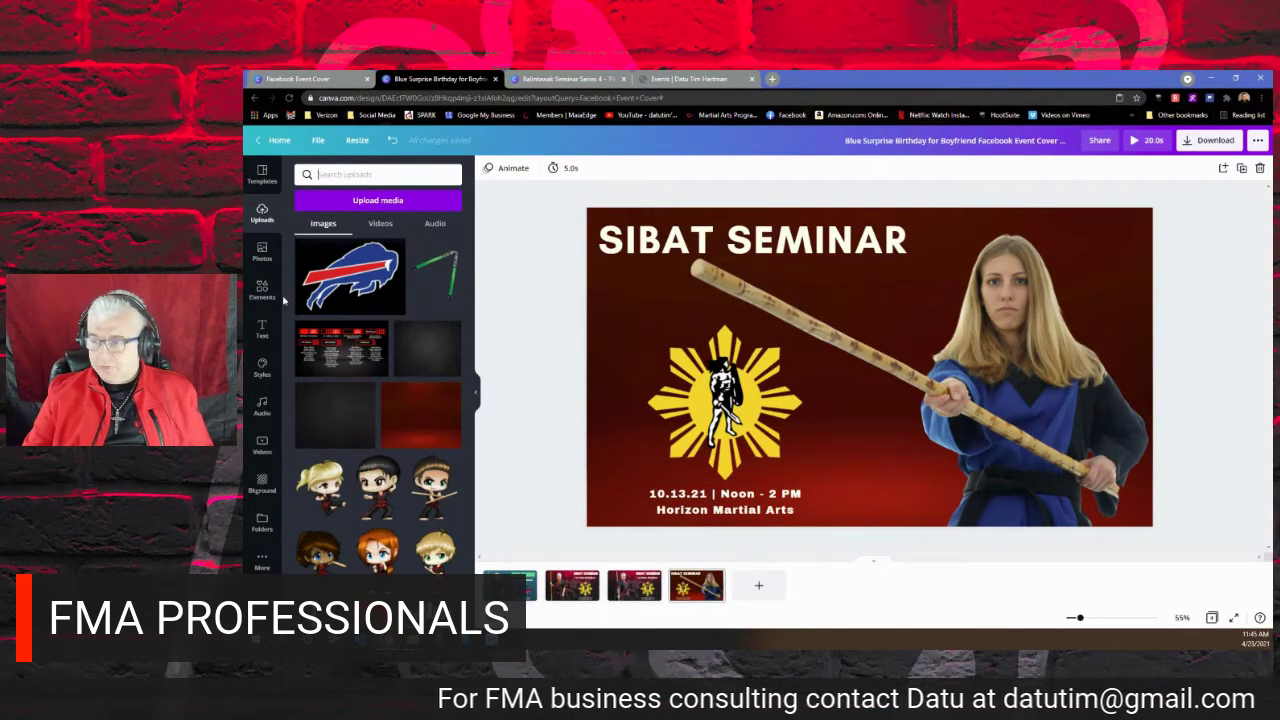
Search the photo library for "arnis" and browse the results for a suitable martial arts picture.
left_click(262, 252)
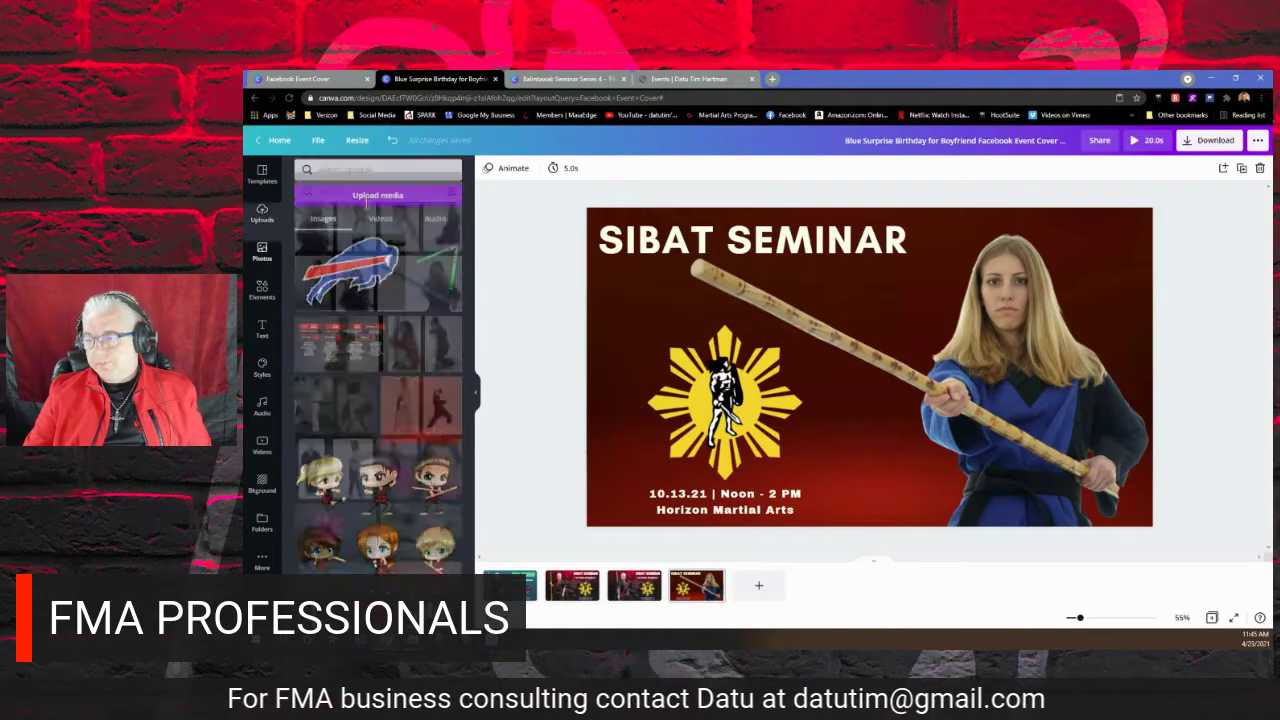
left_click(330, 177)
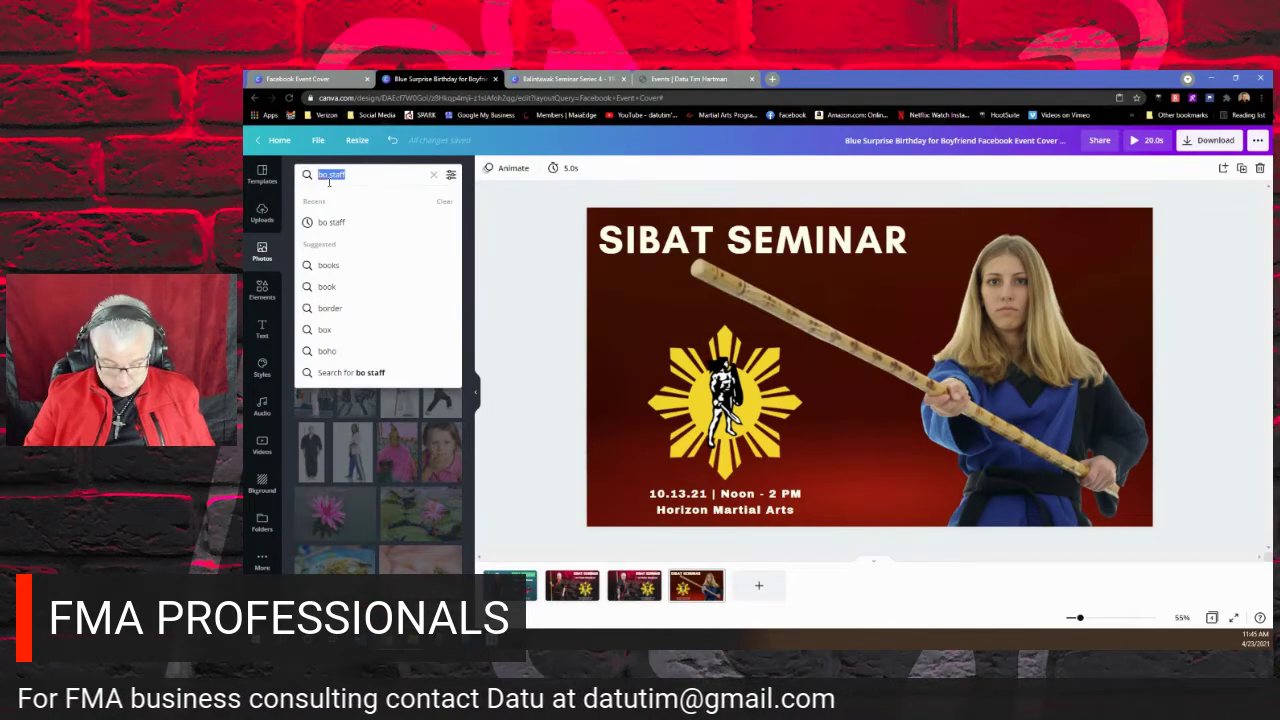
type("arni")
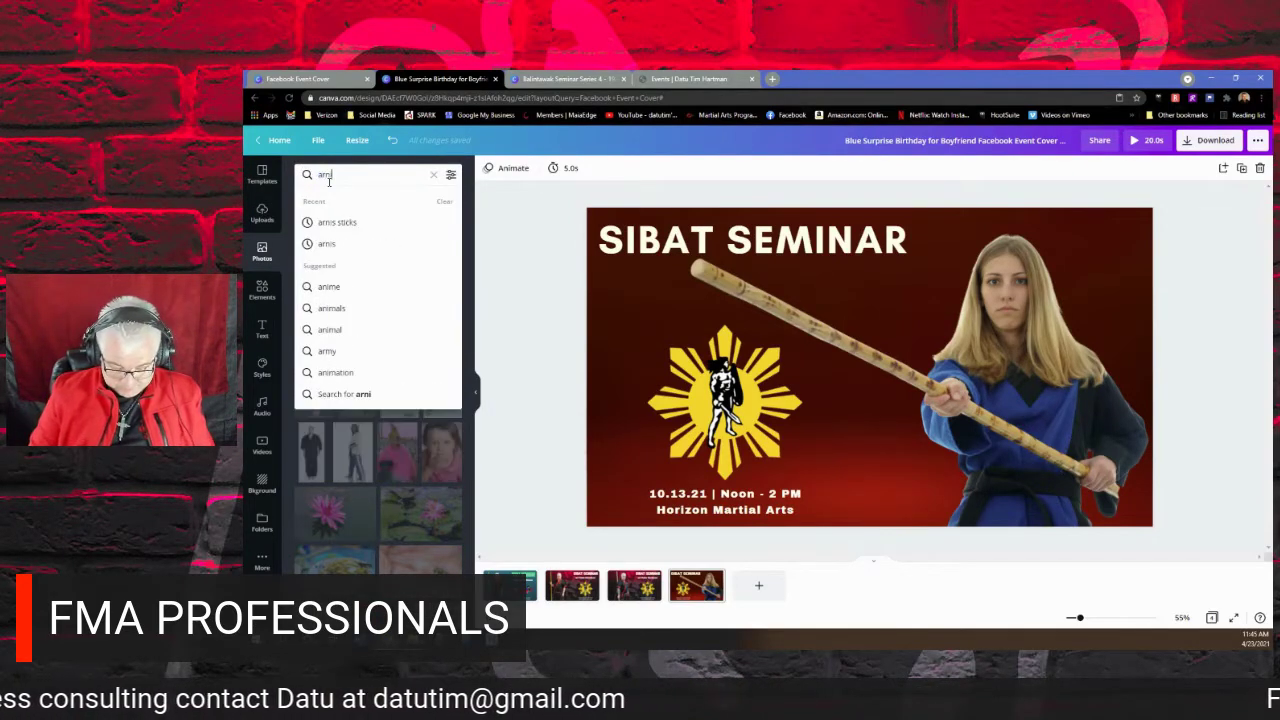
type("s")
key("Return")
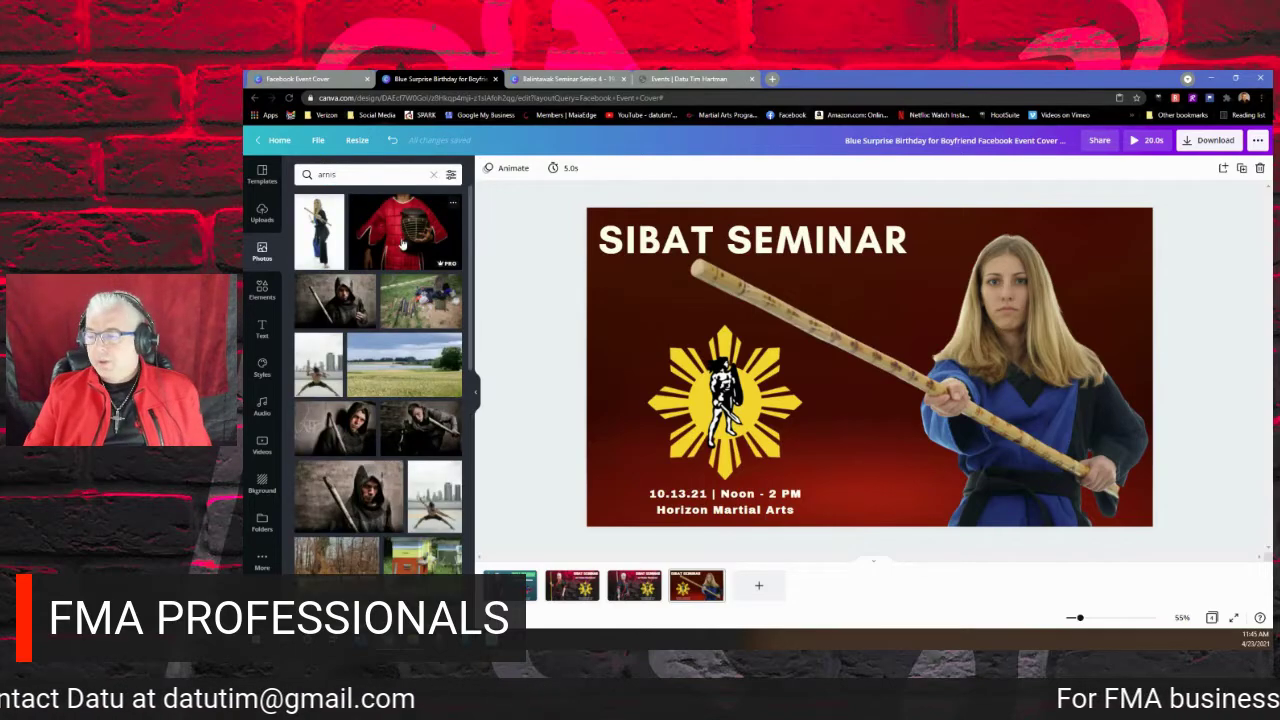
scroll(390, 366, "down", 3)
scroll(390, 366, "down", 6)
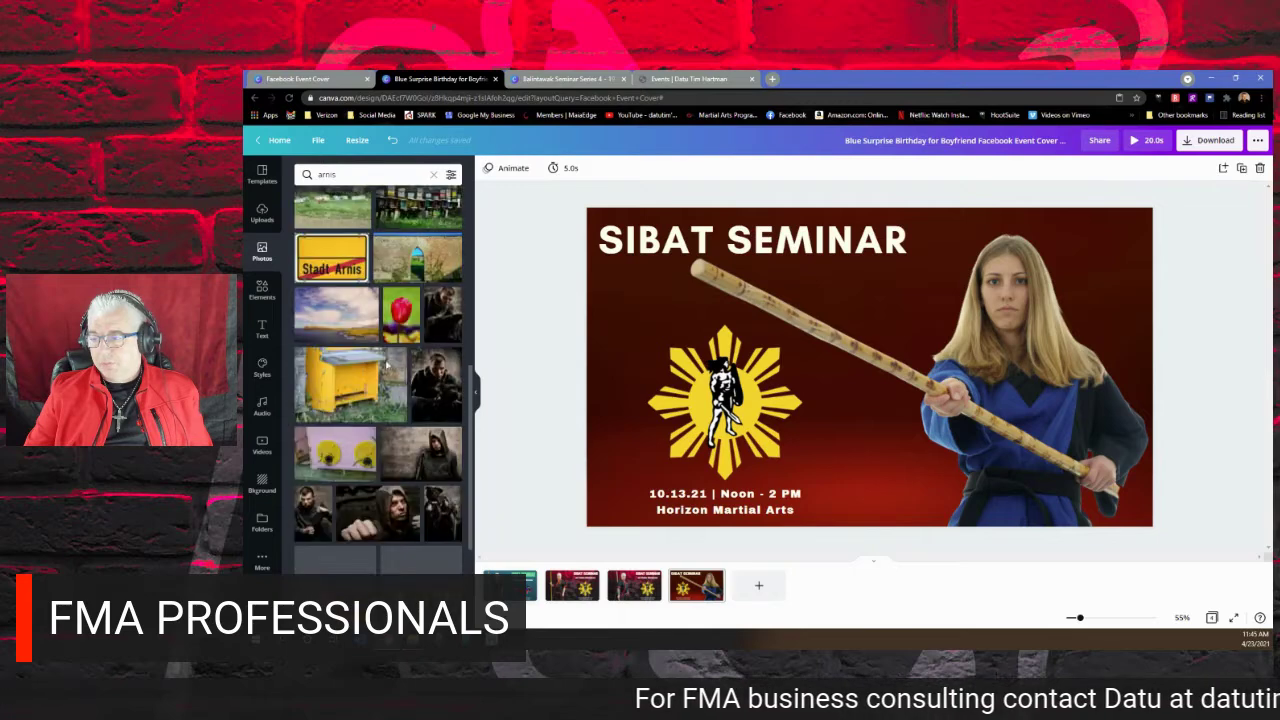
scroll(388, 366, "down", 2)
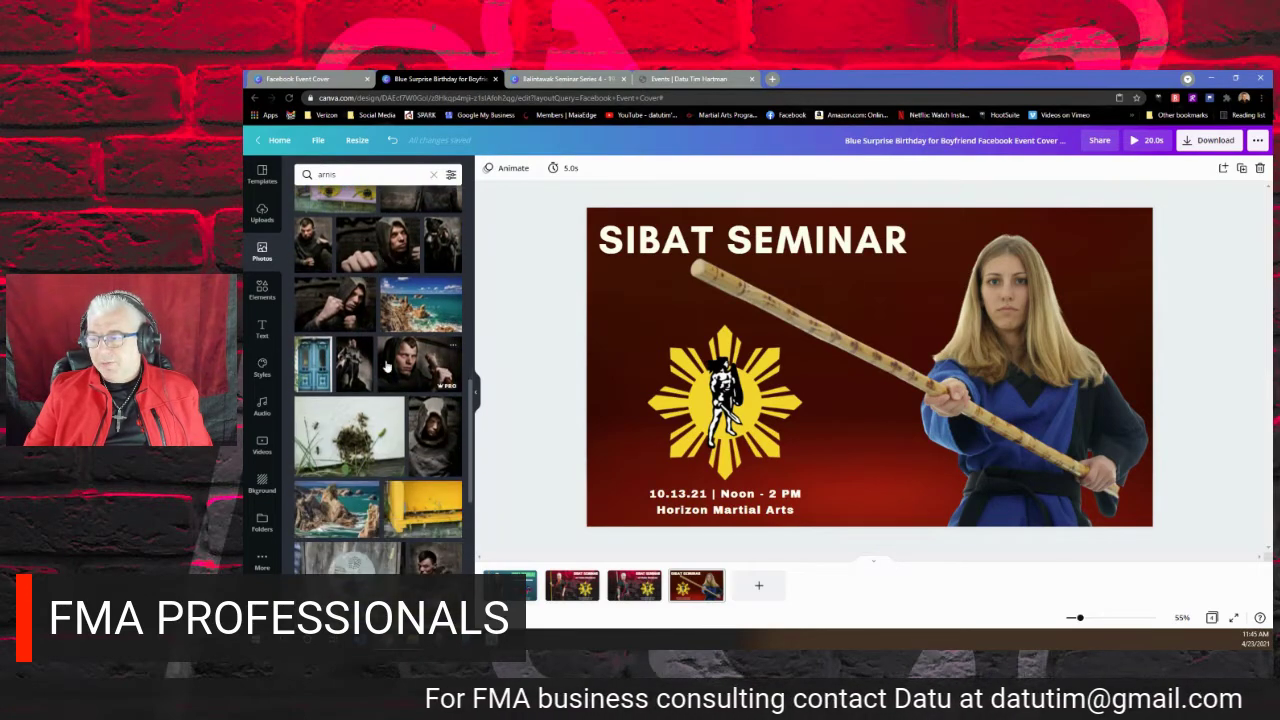
scroll(440, 488, "down", 2)
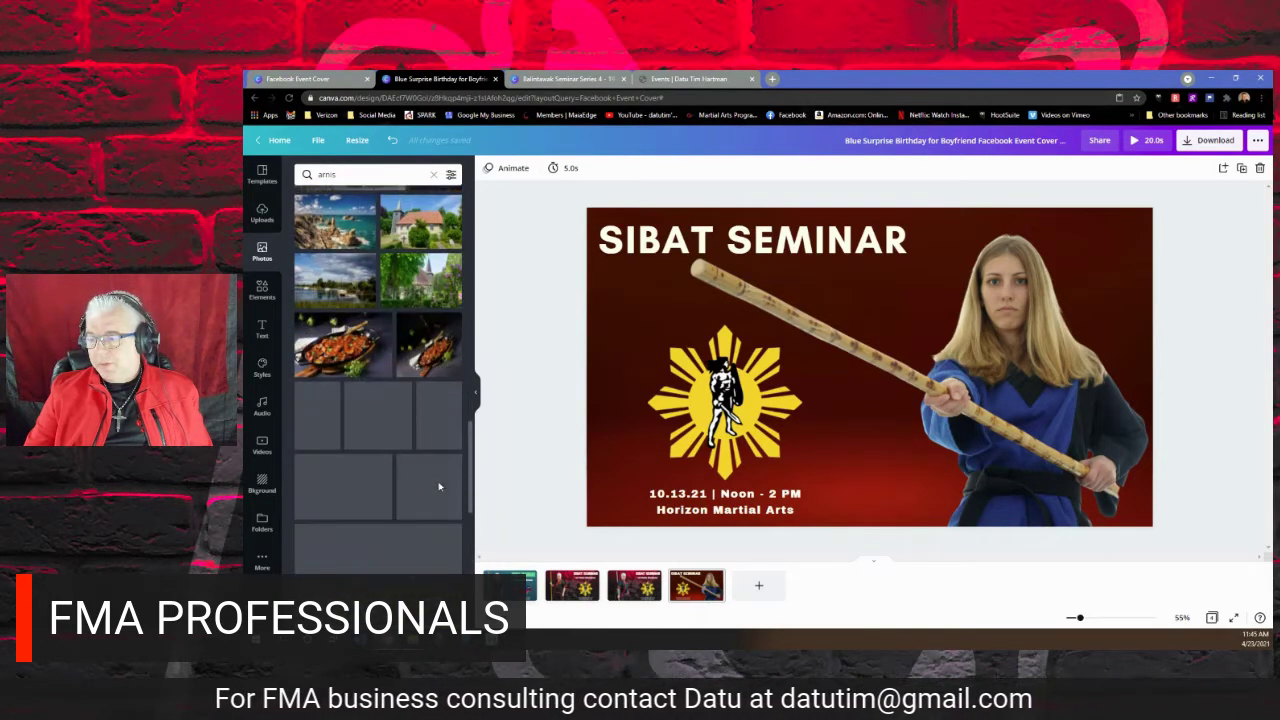
Replace the photo search with "eskrima".
left_click(433, 176)
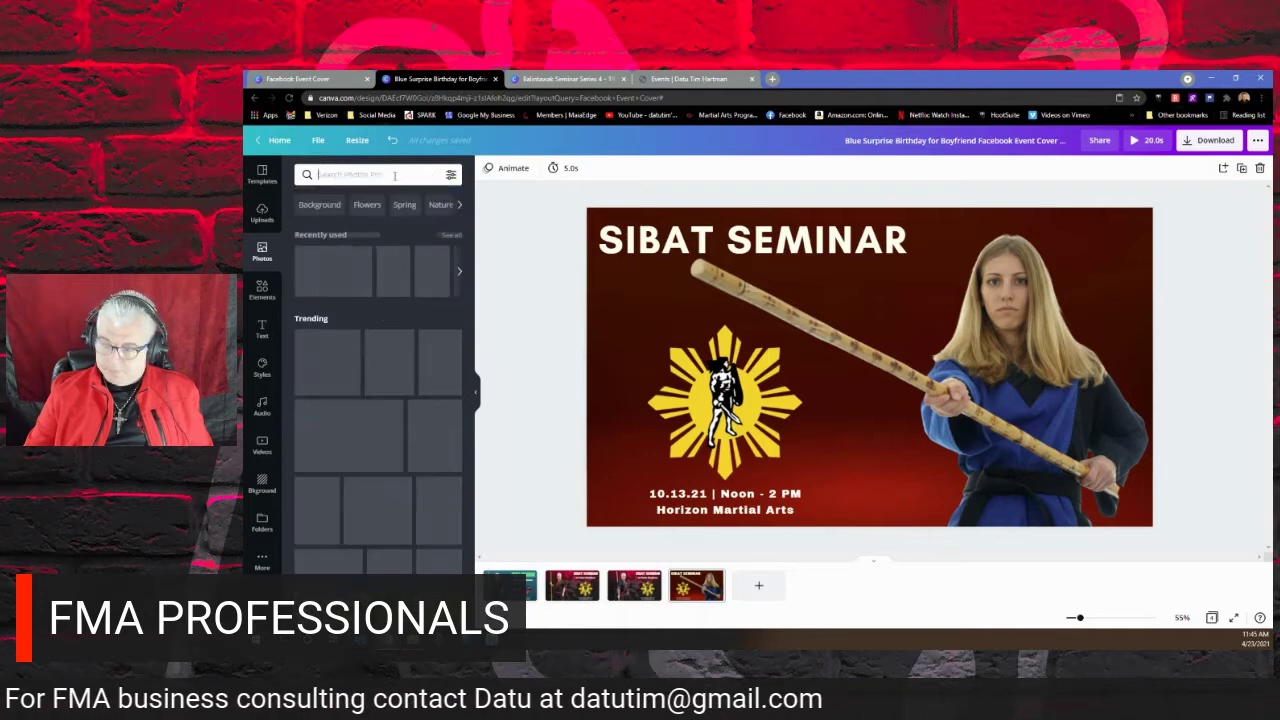
type("es")
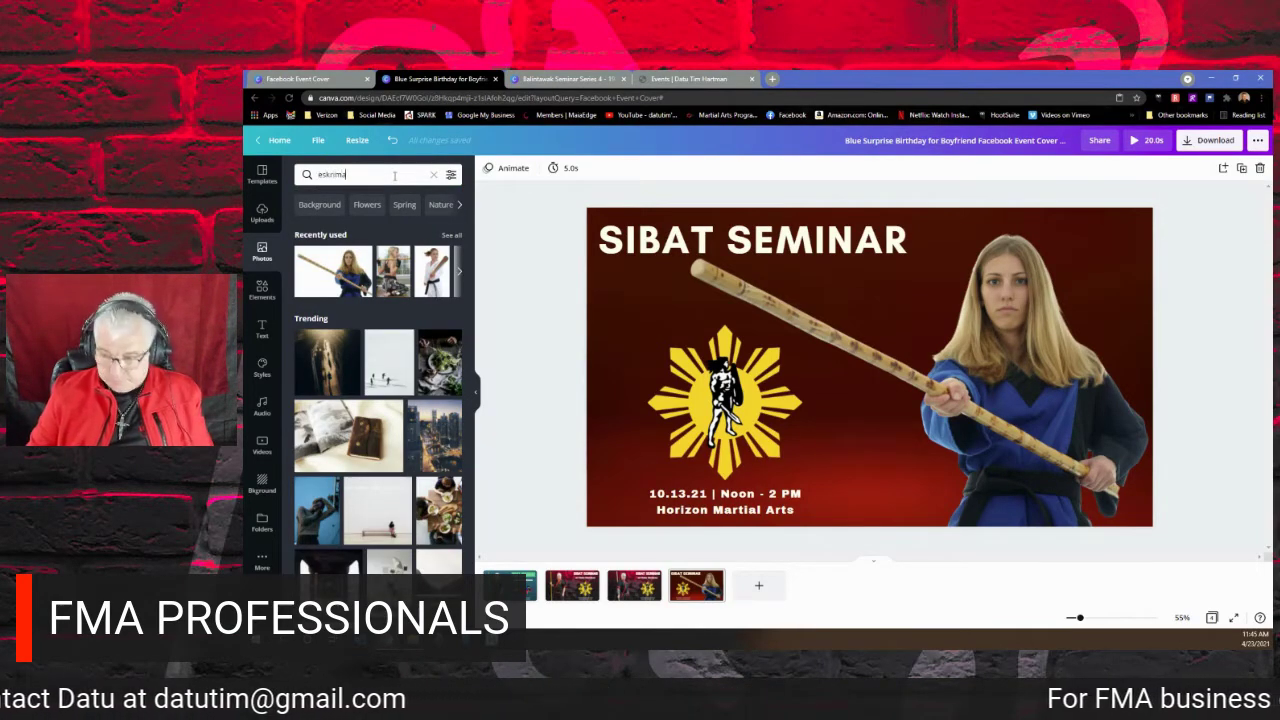
type("krima")
key("Return")
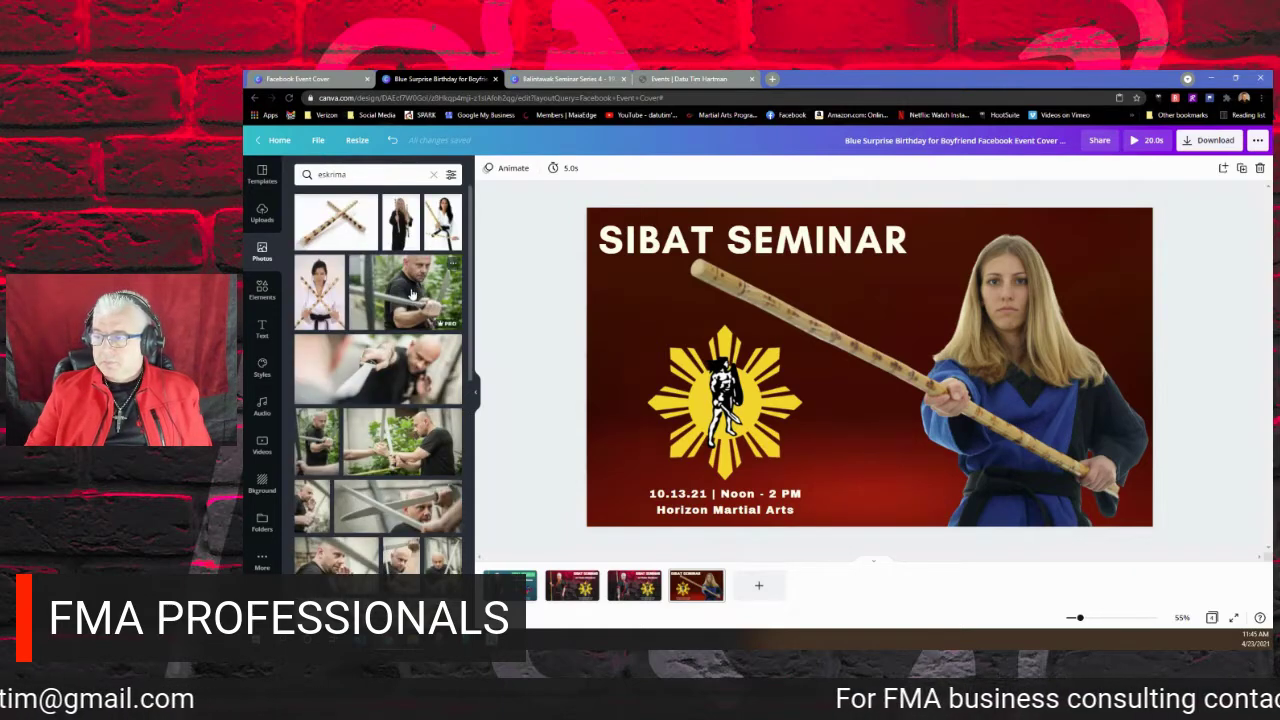
Try the three photos of women holding eskrima sticks on the fourth page one by one, deleting each after viewing.
left_click(401, 222)
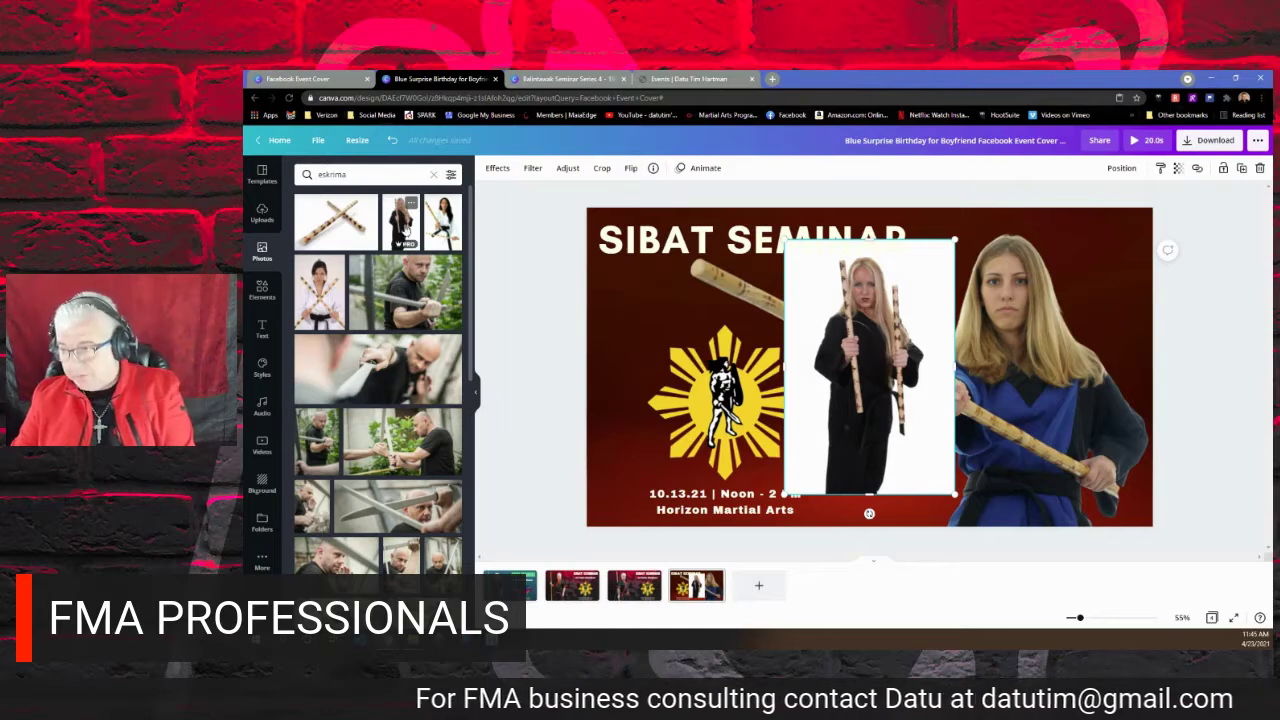
key("Delete")
left_click(442, 222)
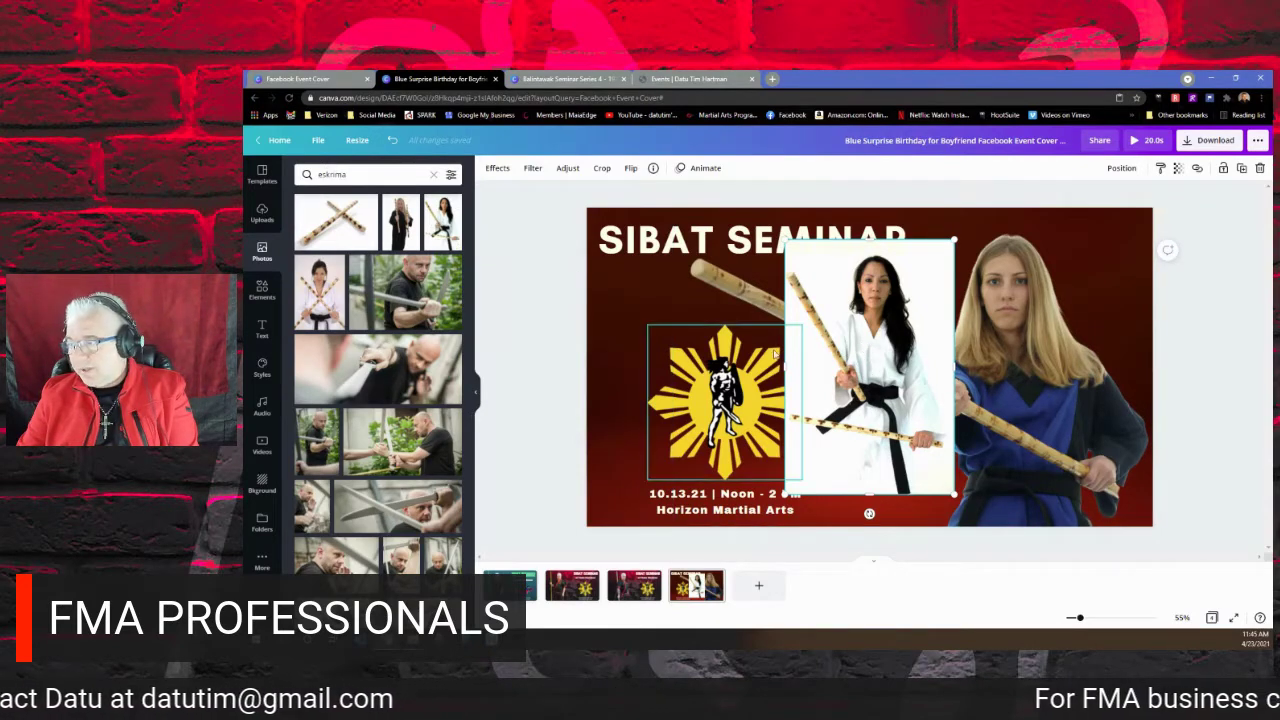
key("Delete")
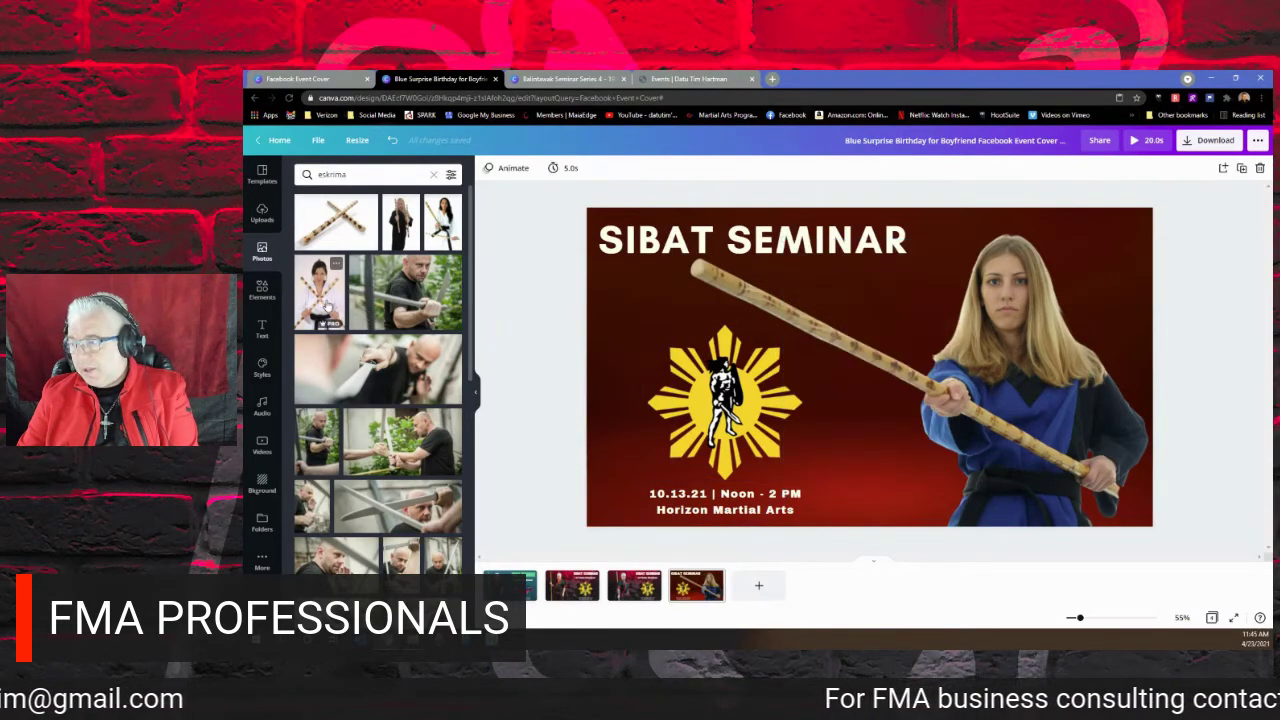
left_click(327, 308)
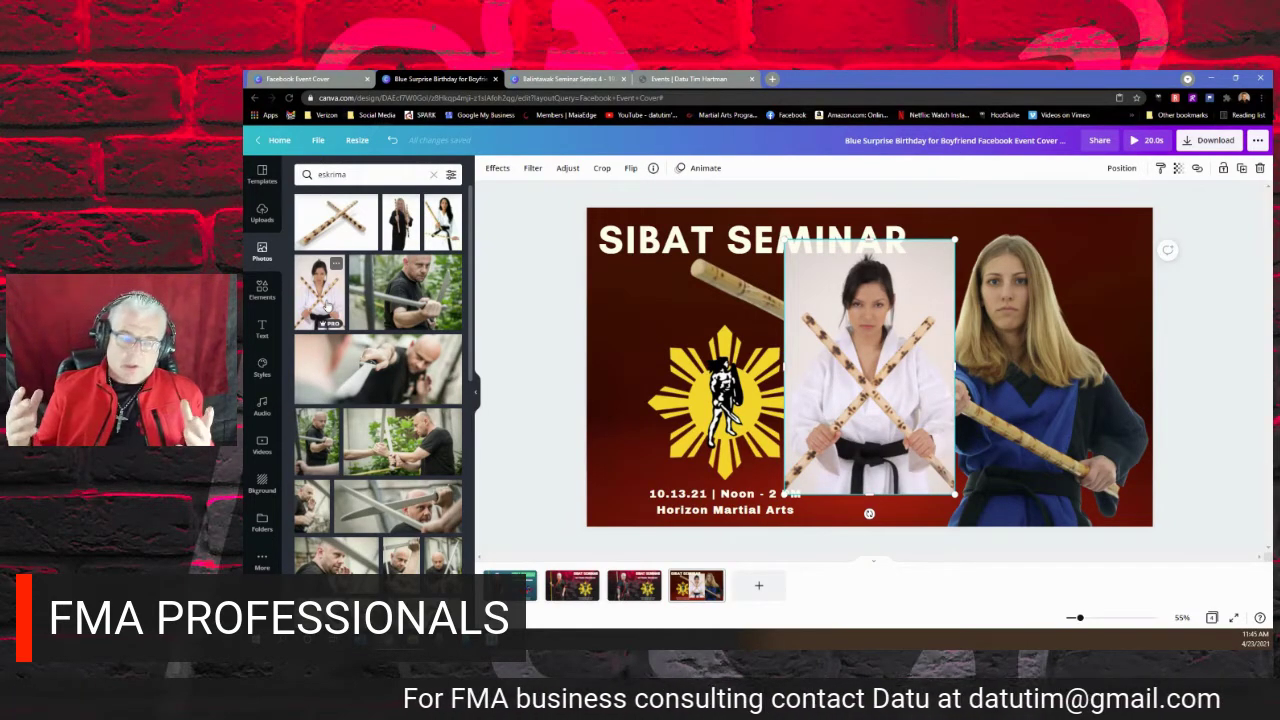
key("Delete")
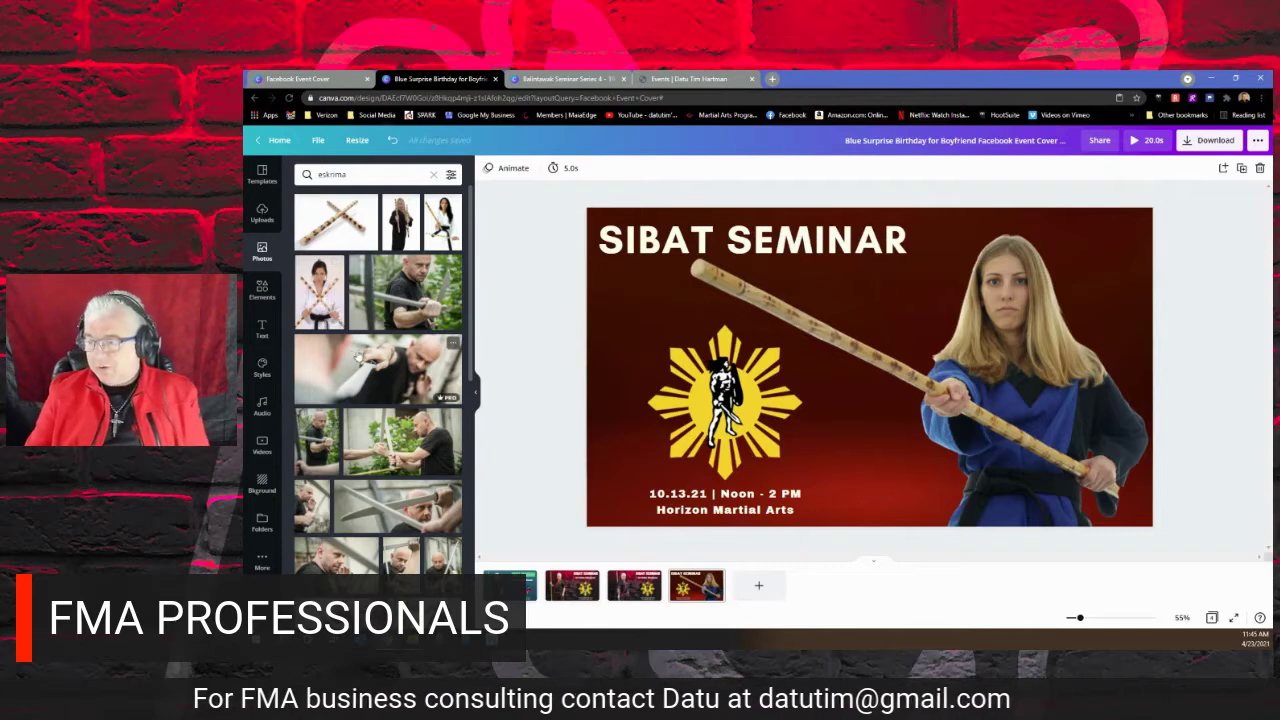
left_click(330, 292)
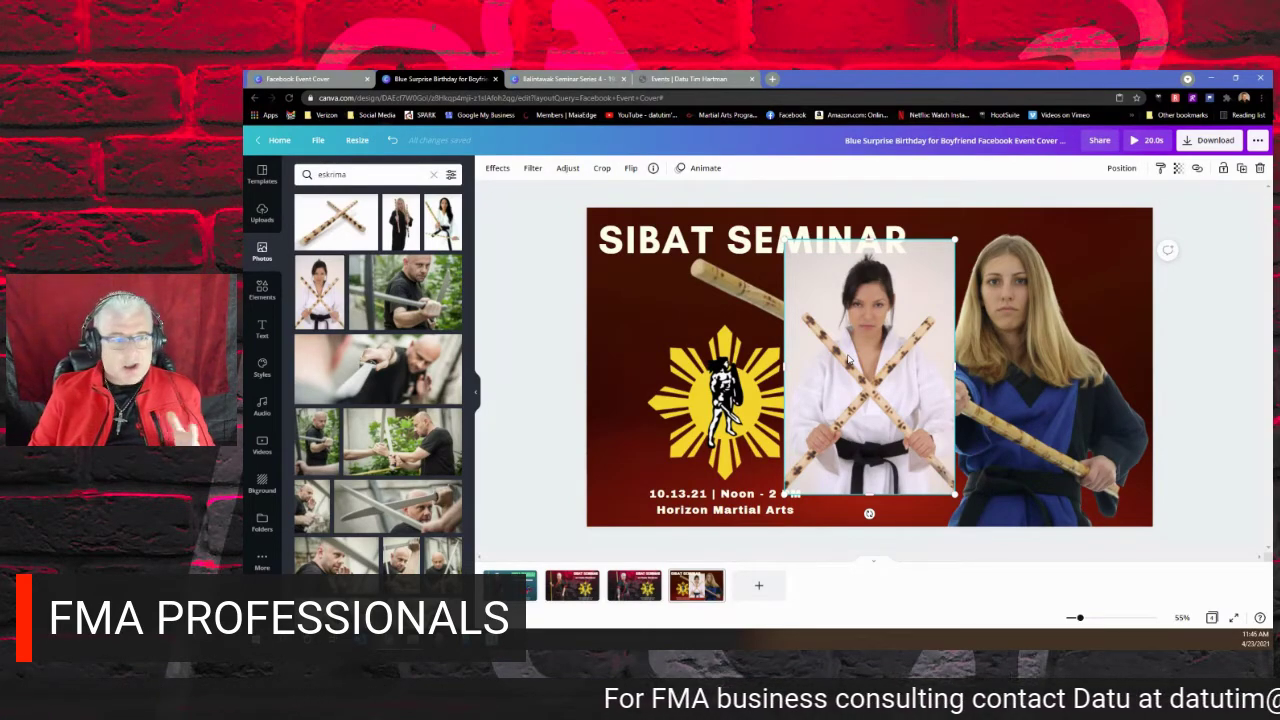
key("Delete")
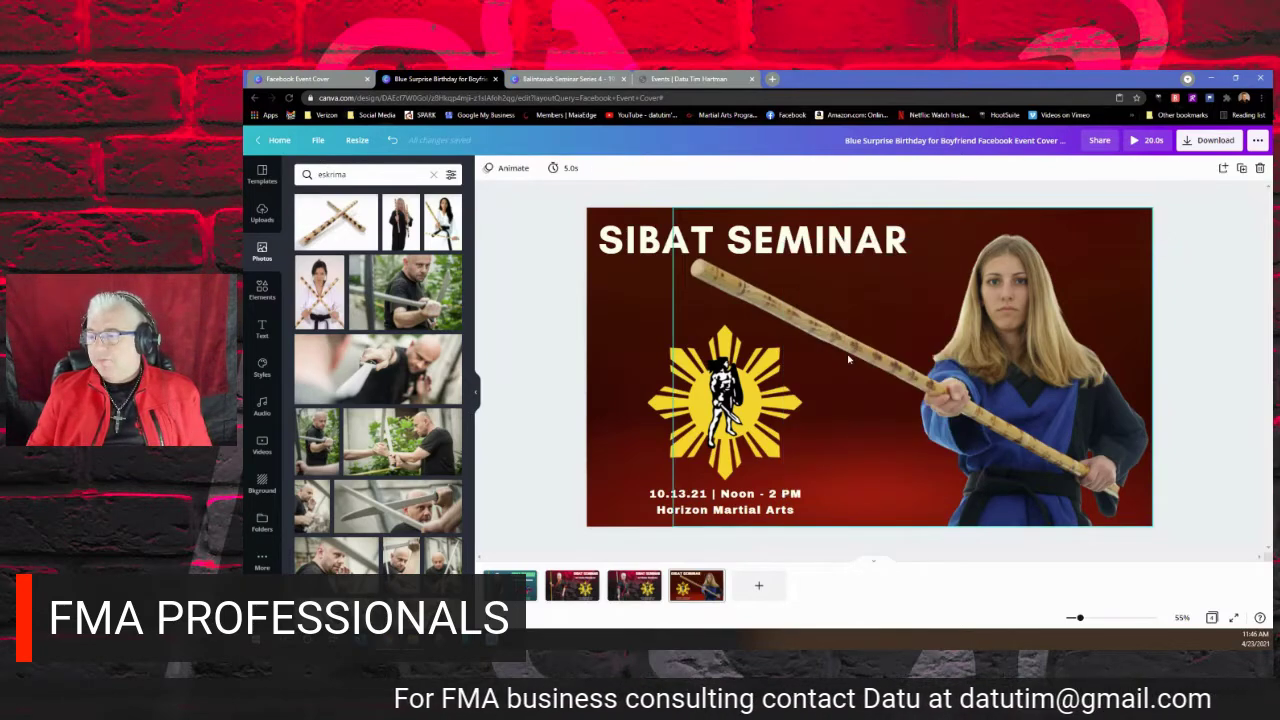
Try the photo of the bald man fighting with blades as a full-page image on the fourth page, and delete it.
scroll(395, 332, "down", 3)
scroll(395, 332, "down", 5)
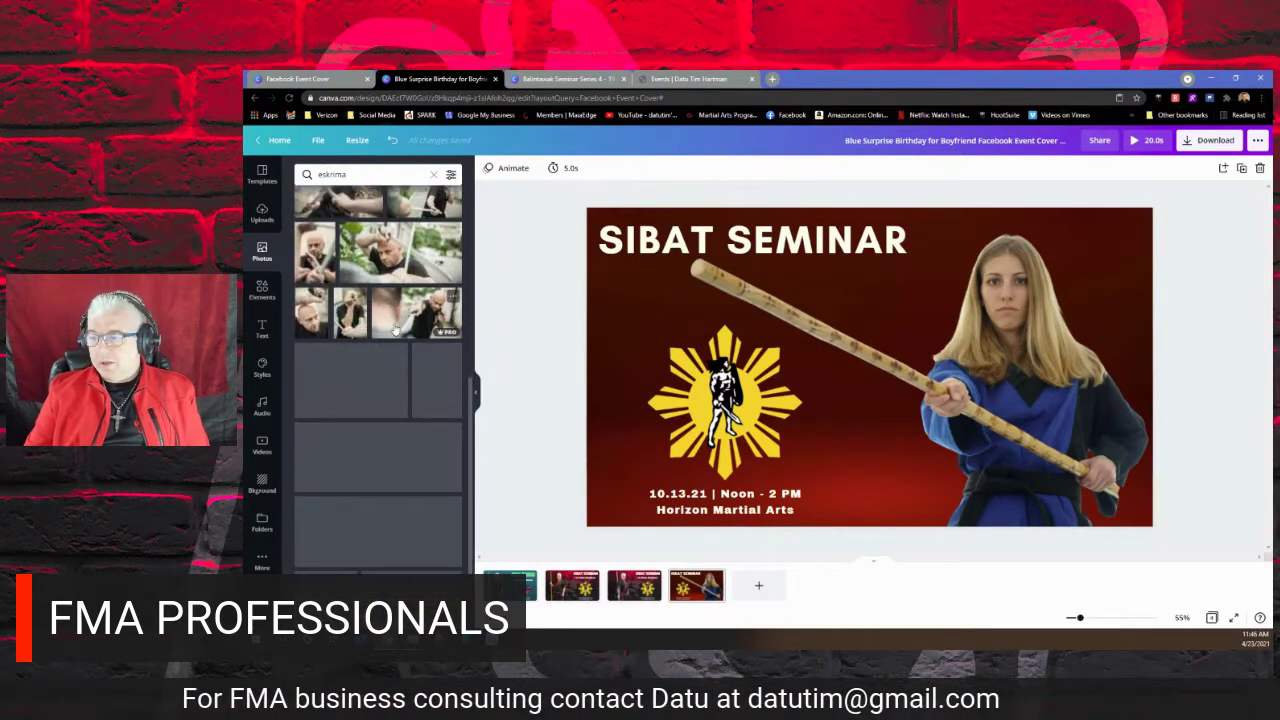
scroll(395, 332, "down", 1)
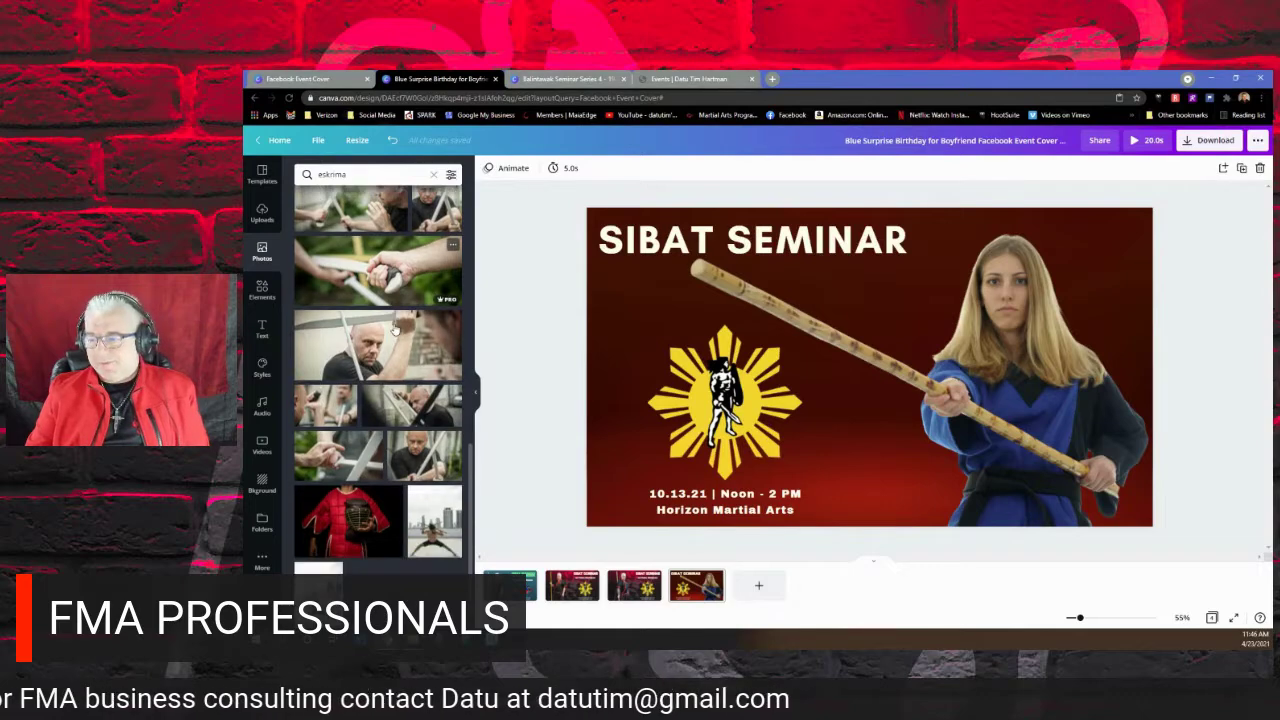
left_click(380, 348)
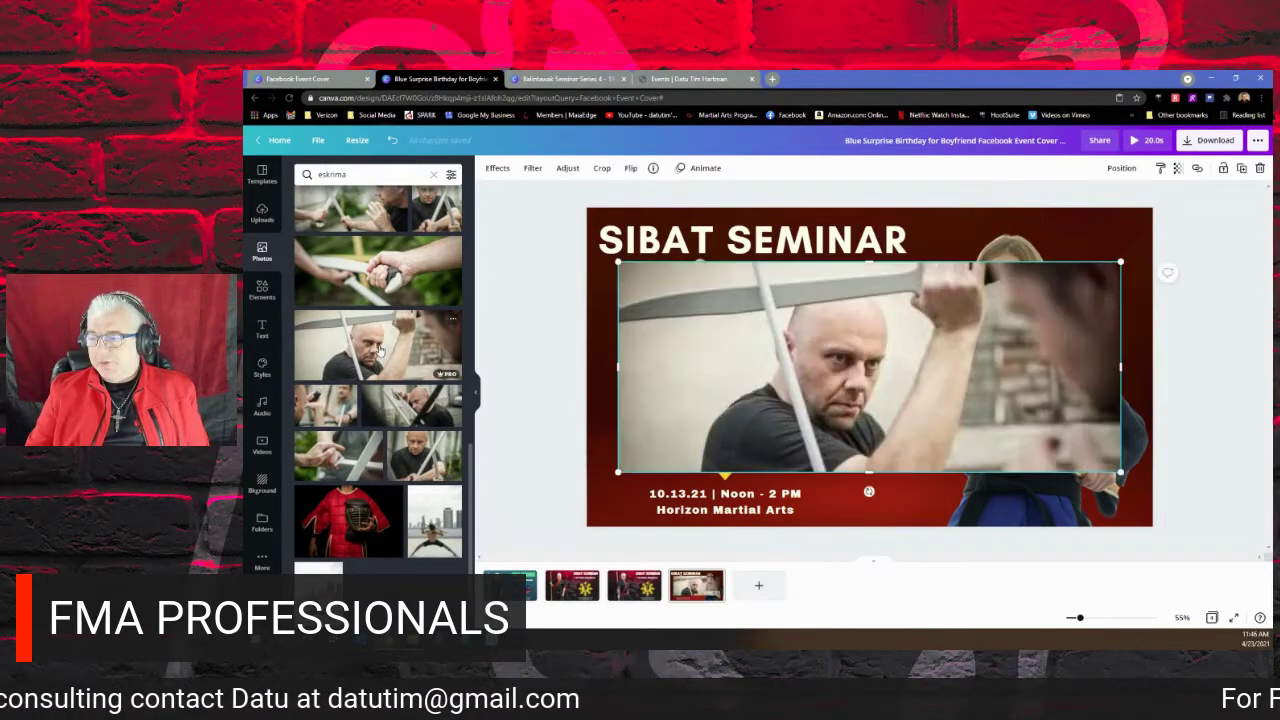
left_click_drag(752, 354, 718, 292)
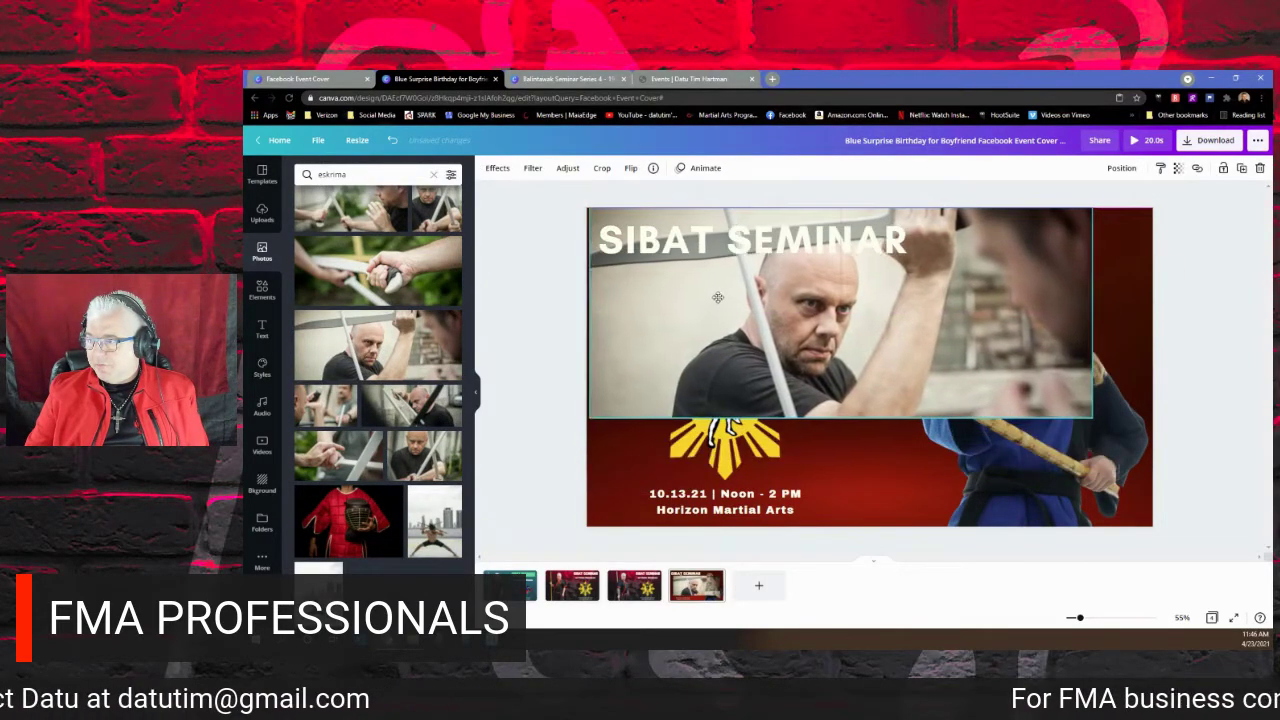
left_click_drag(1087, 420, 1138, 461)
left_click_drag(932, 447, 905, 447)
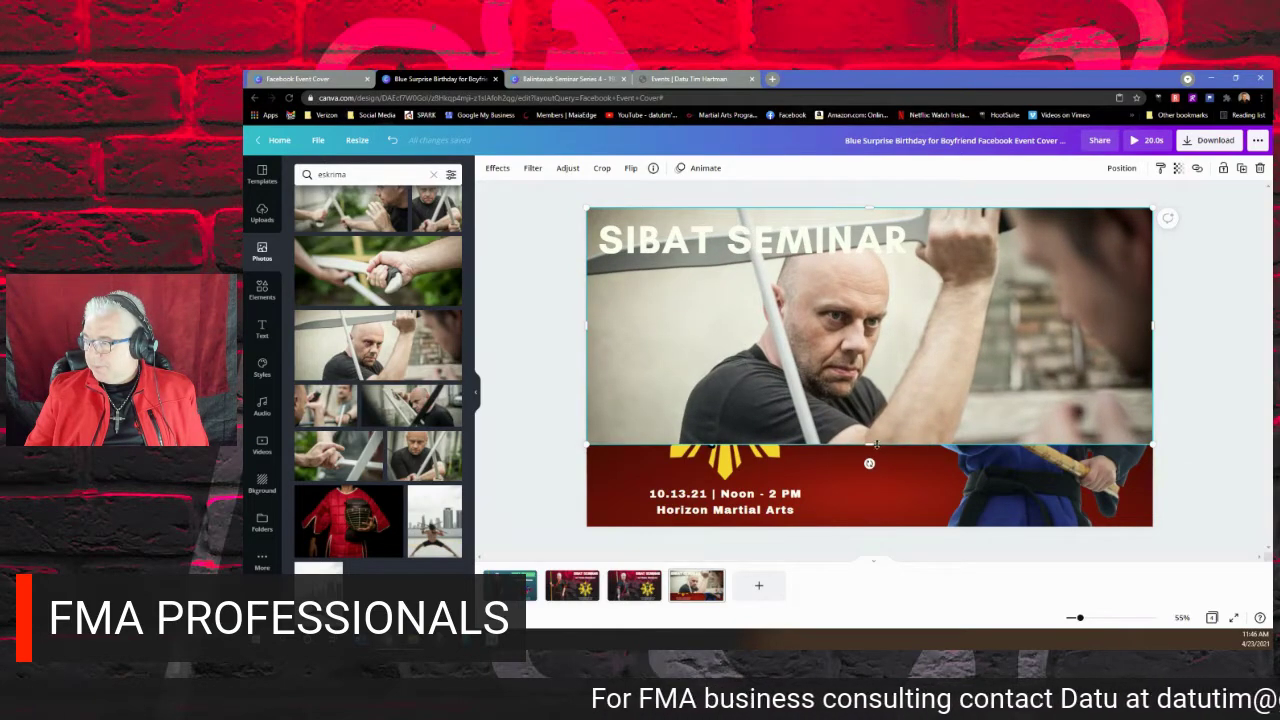
left_click_drag(862, 497, 860, 530)
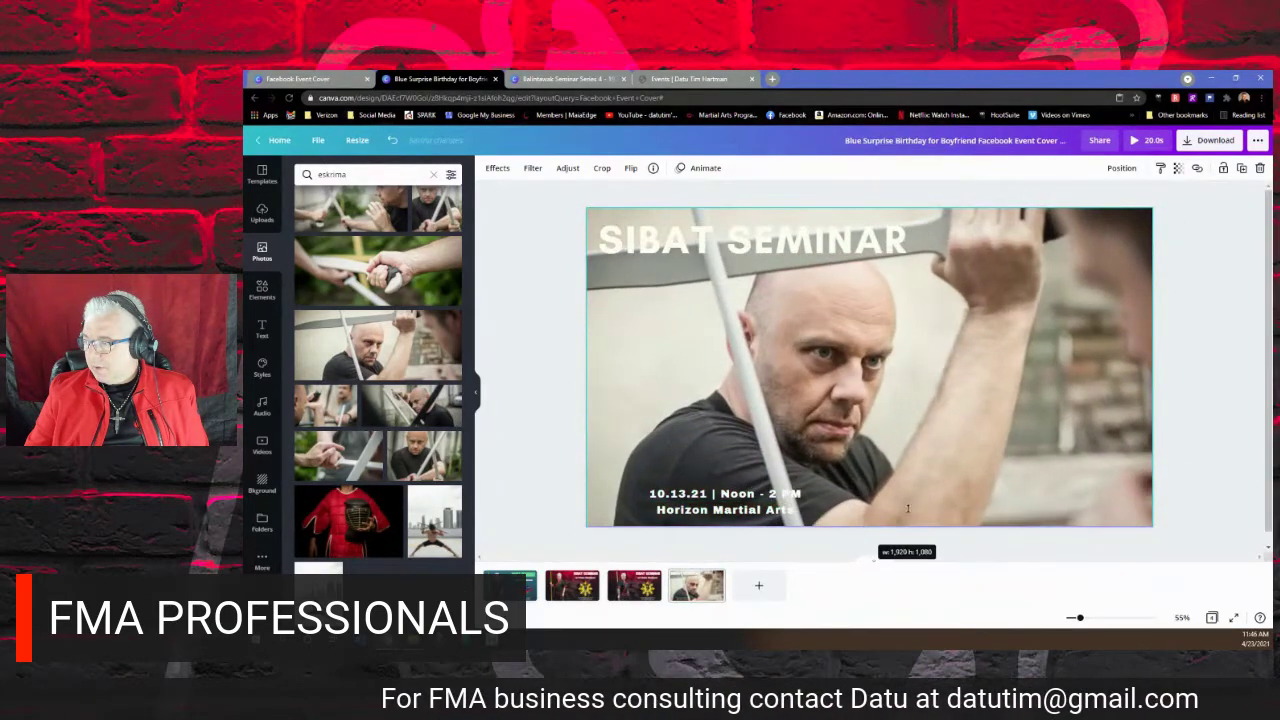
key("Delete")
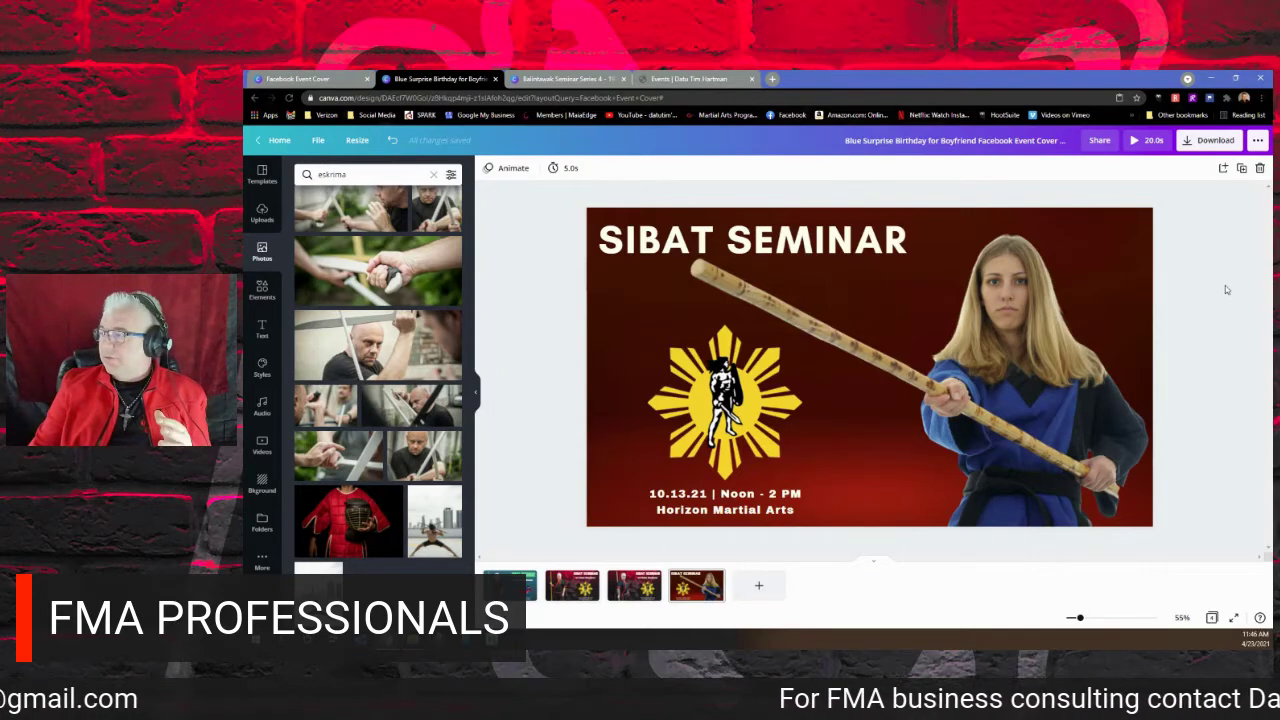
Return to the first page with the teal background and apply the Tumble page animation to it.
left_click(640, 592)
left_click(571, 588)
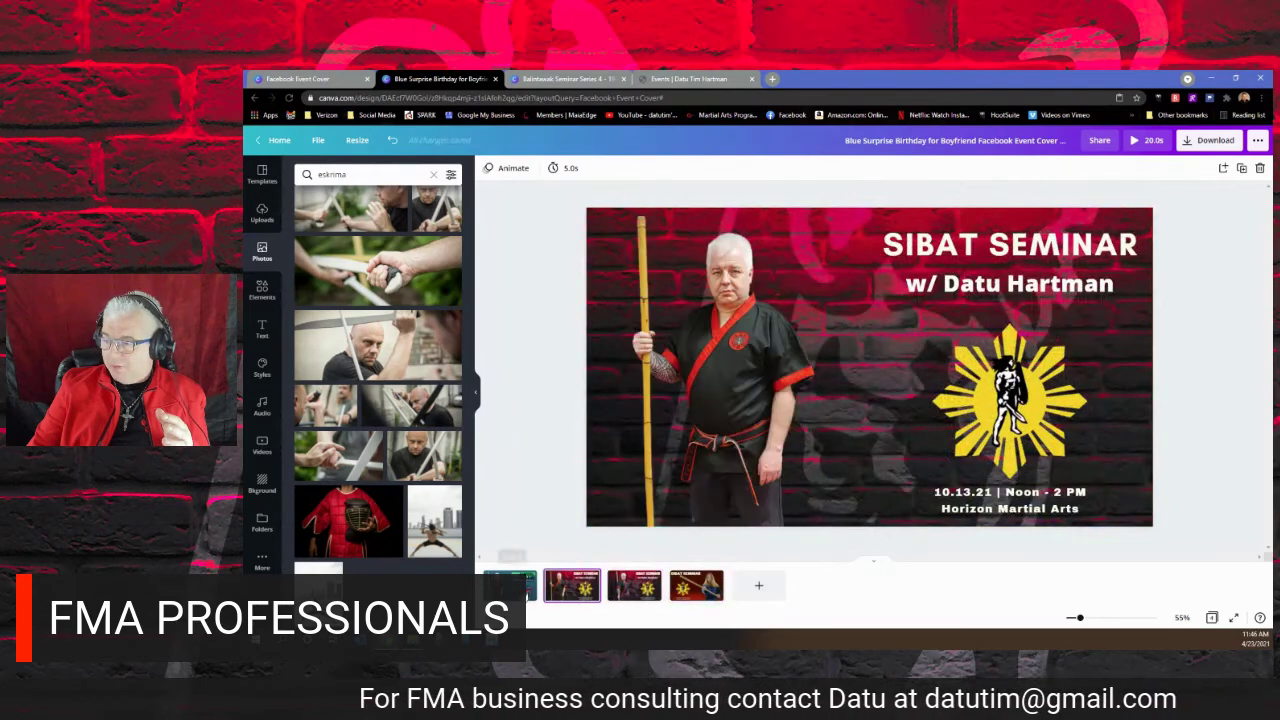
left_click(510, 585)
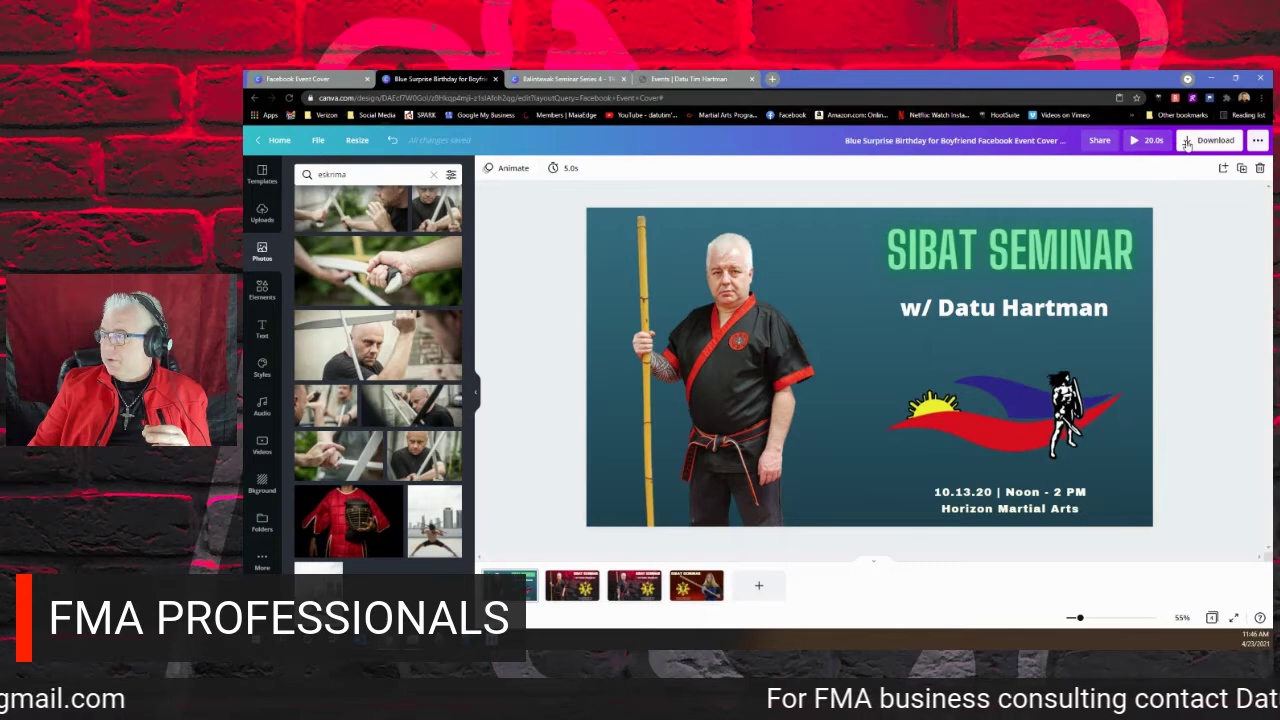
left_click(505, 169)
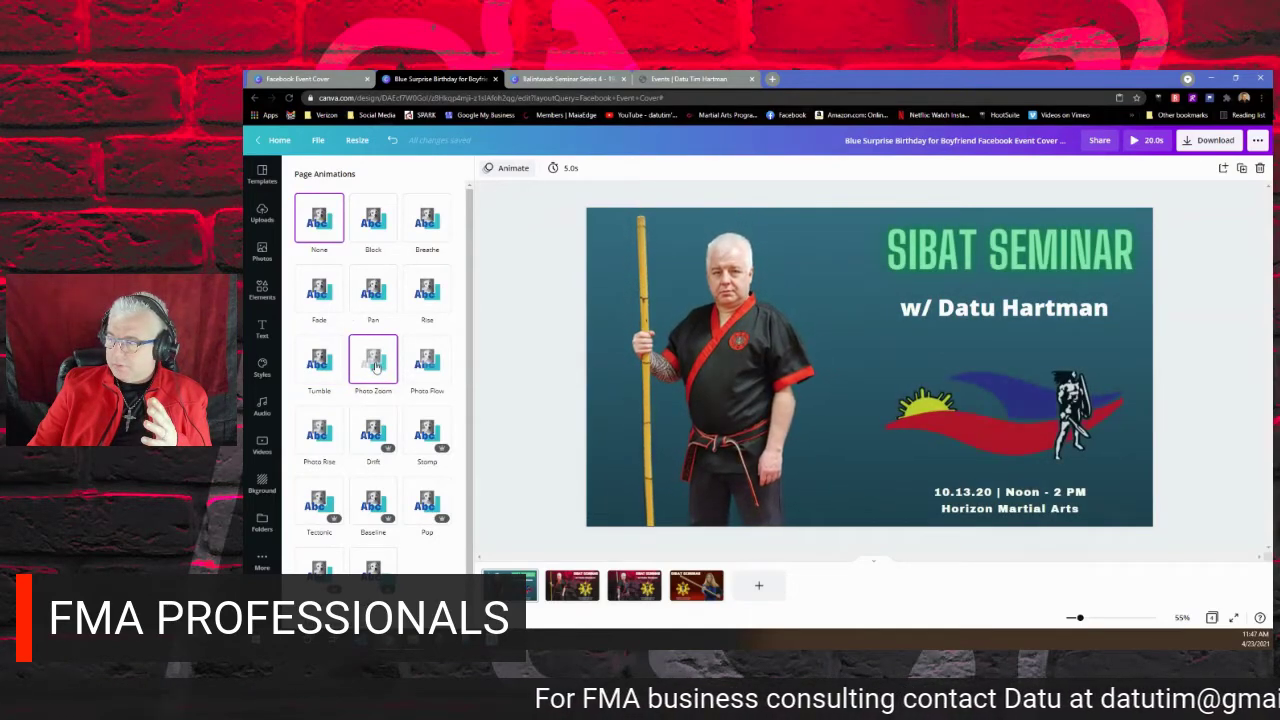
left_click(418, 365)
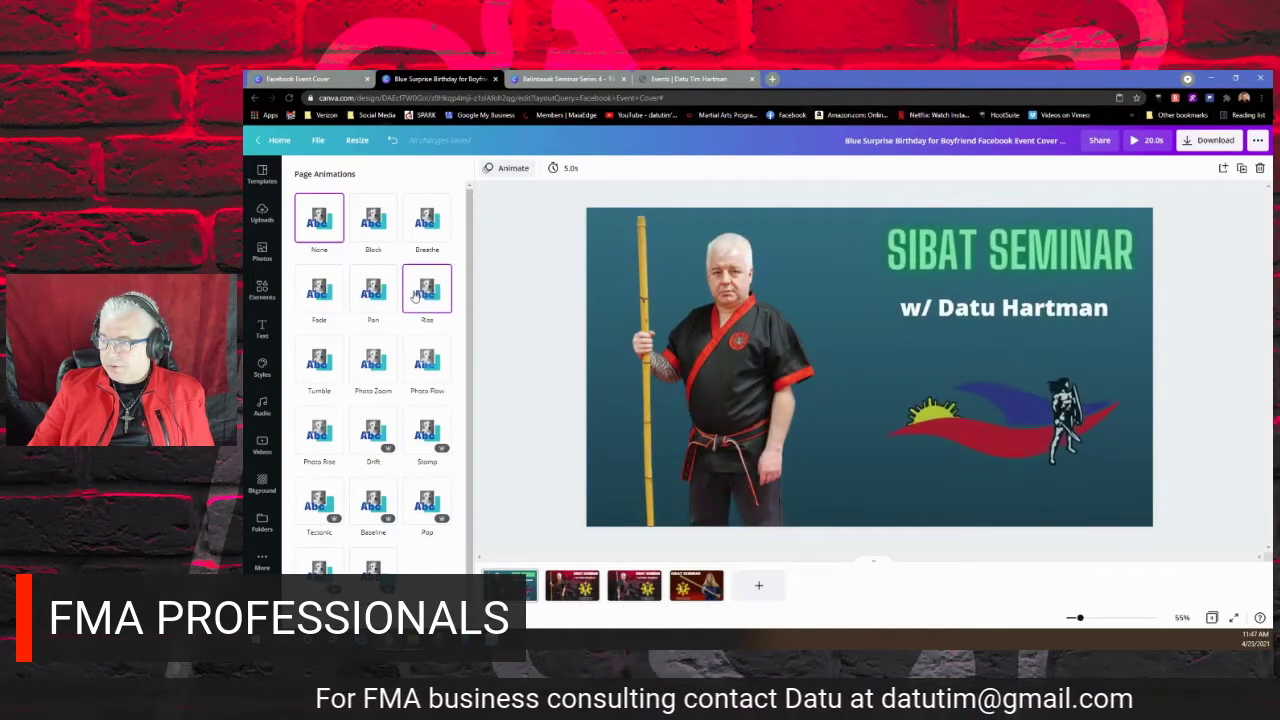
left_click(326, 368)
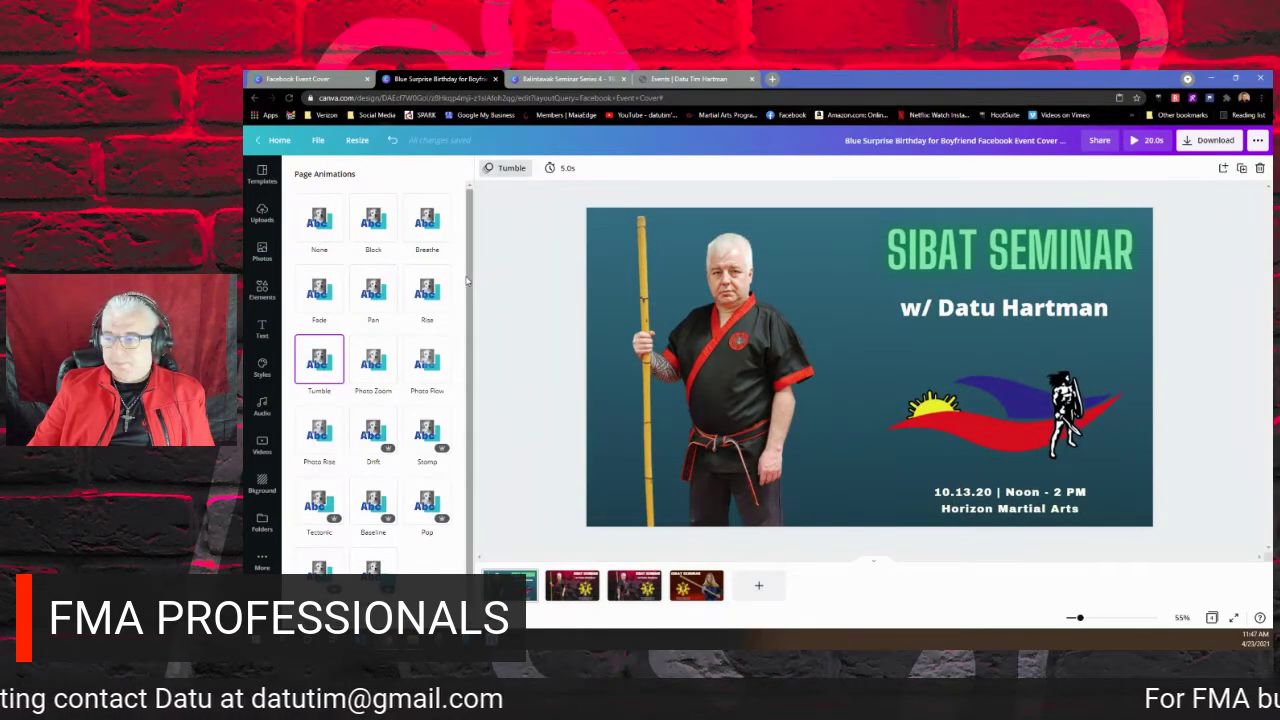
Try a 5.5 s timing on the first page, and leave its duration at 5.0 s.
scroll(468, 204, "down", 1)
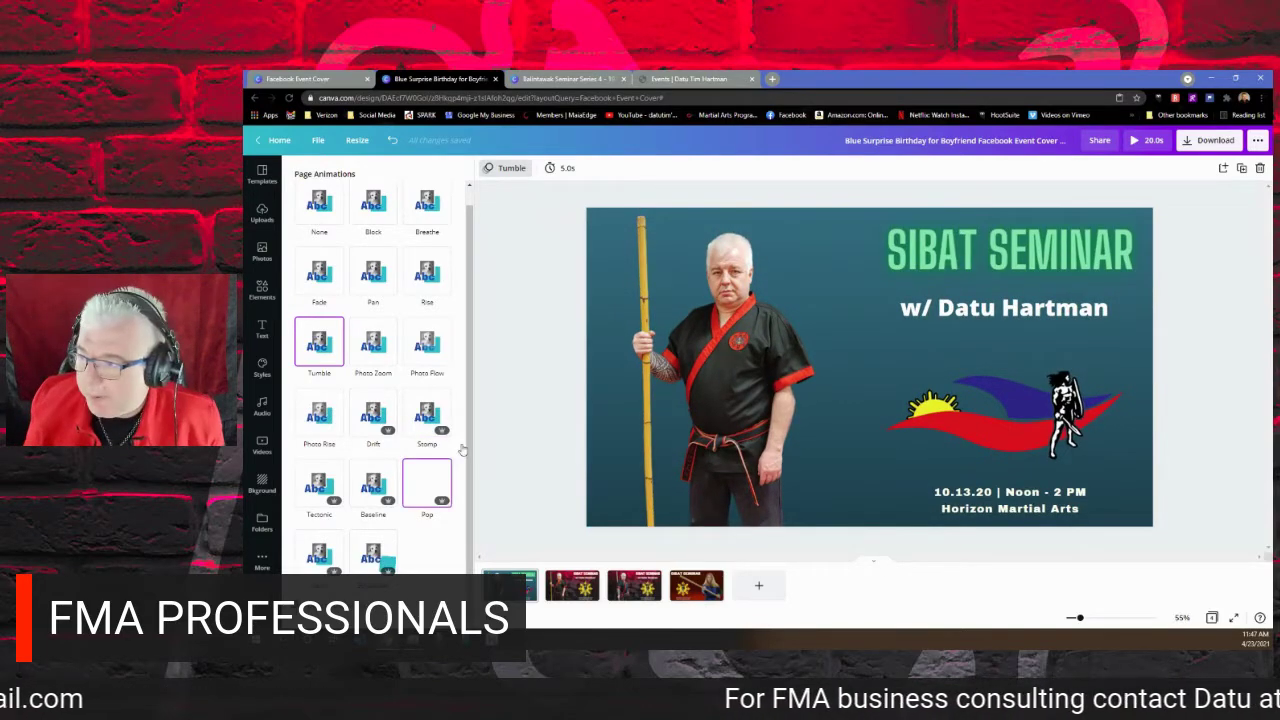
left_click(560, 175)
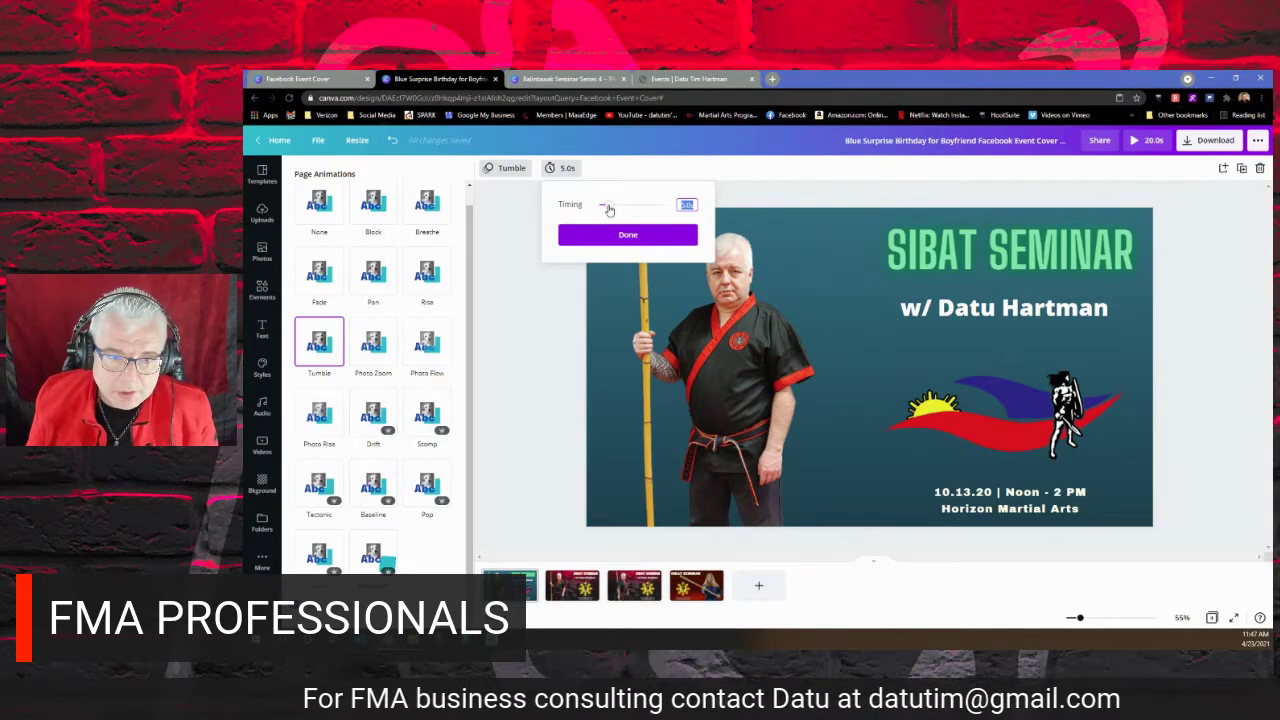
left_click(608, 206)
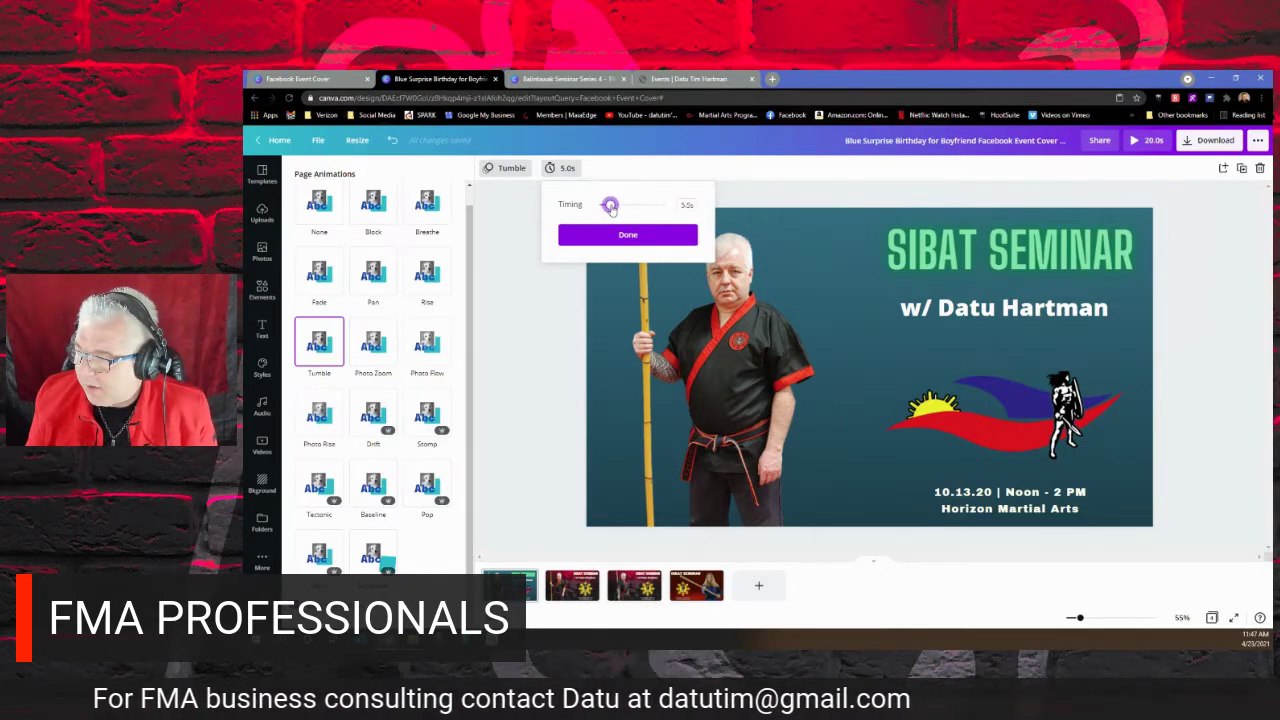
left_click(746, 200)
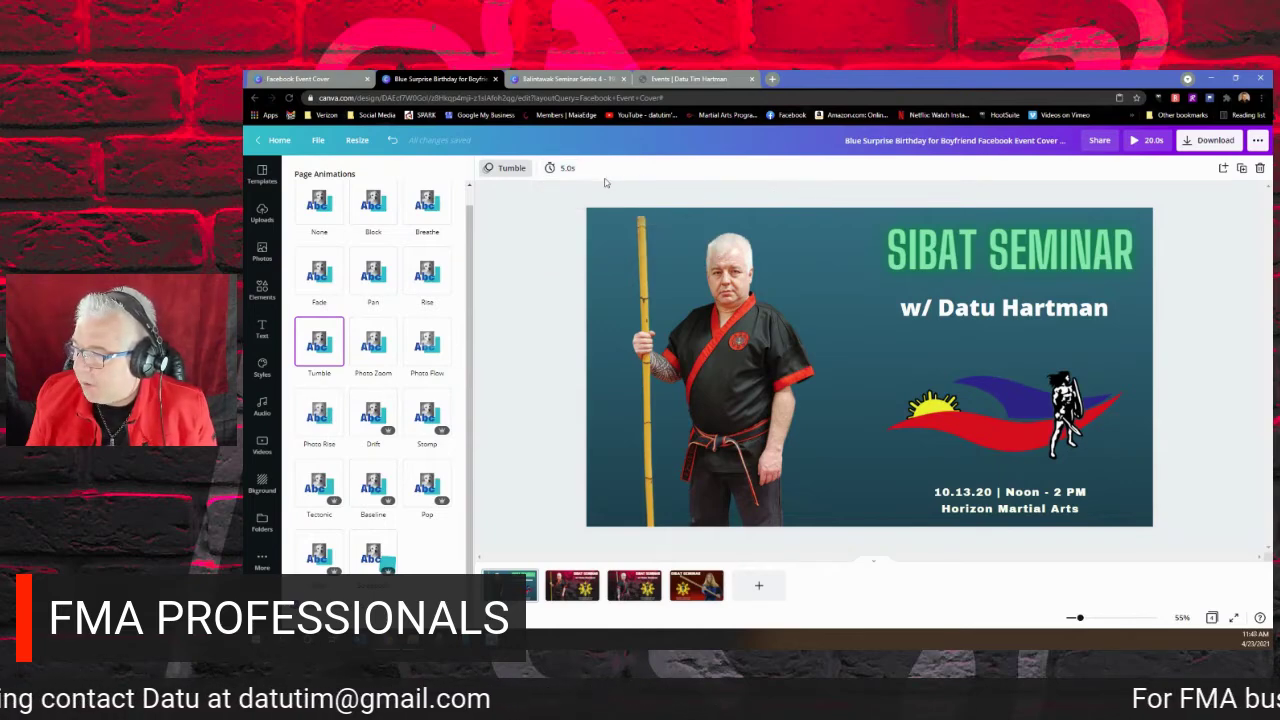
left_click(563, 168)
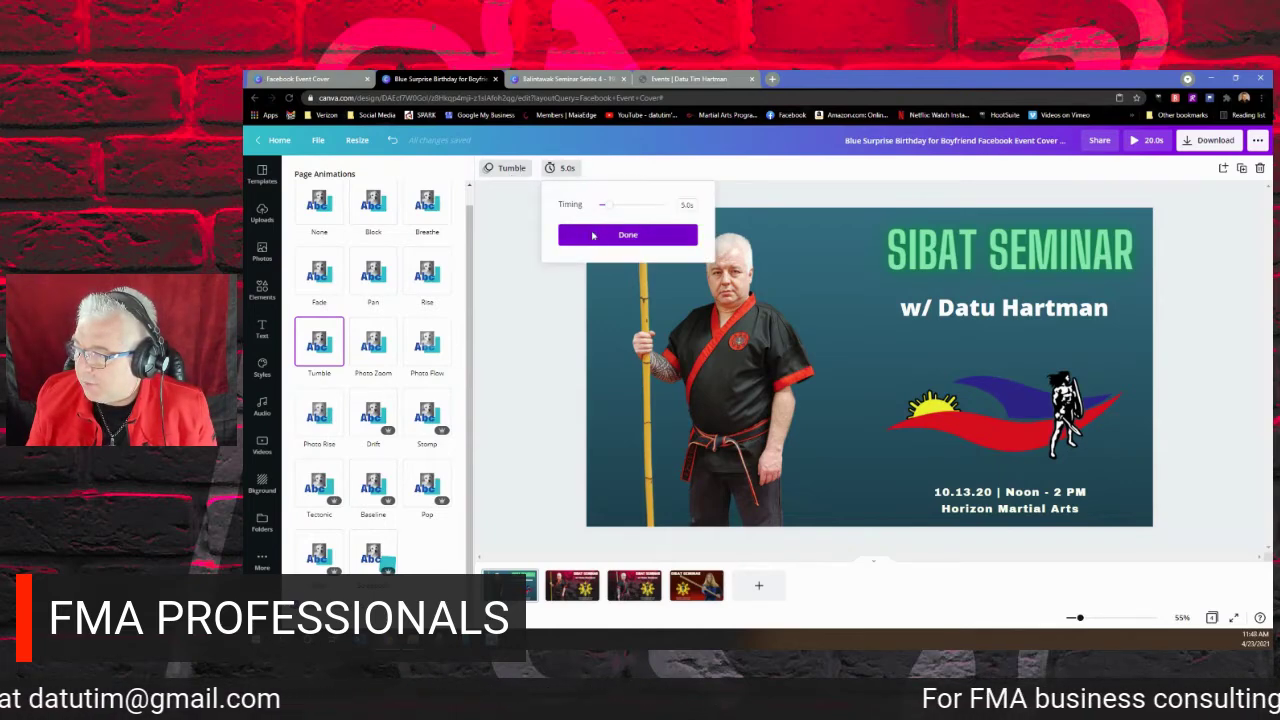
left_click(593, 235)
left_click(841, 200)
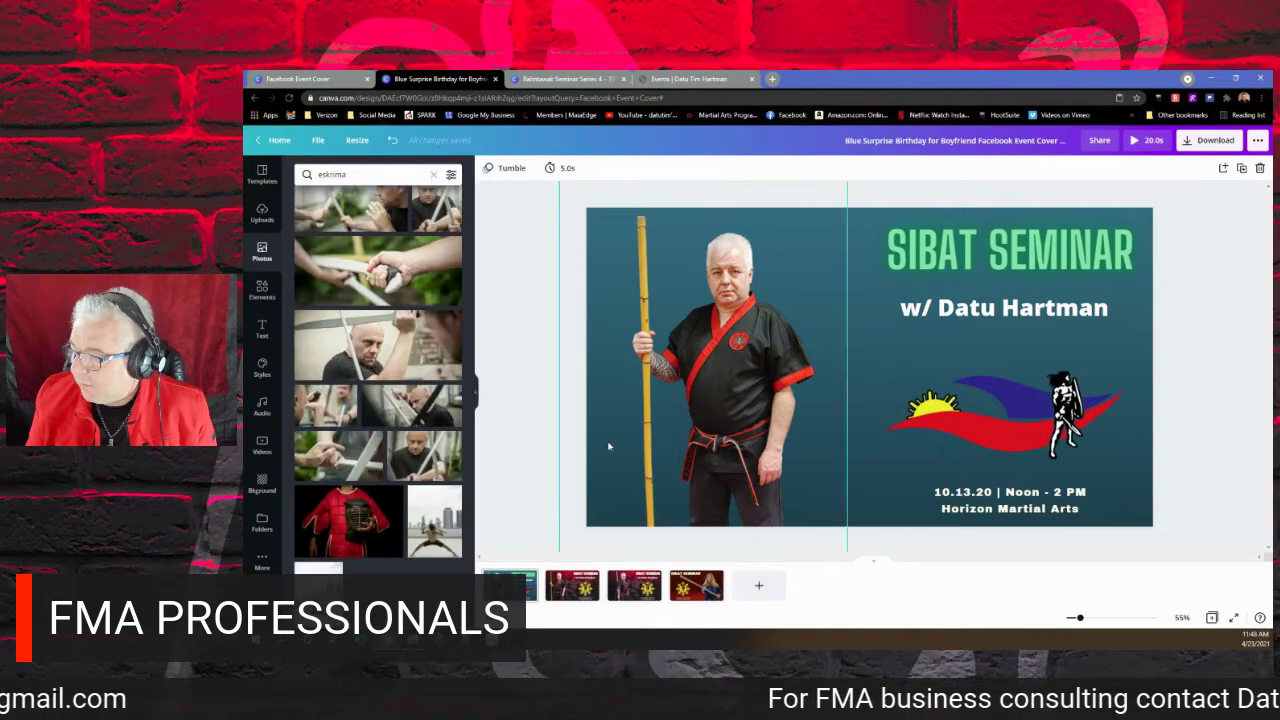
Look through the second, third and fourth pages, return to the first page, and play the full animated preview of the design.
left_click(567, 590)
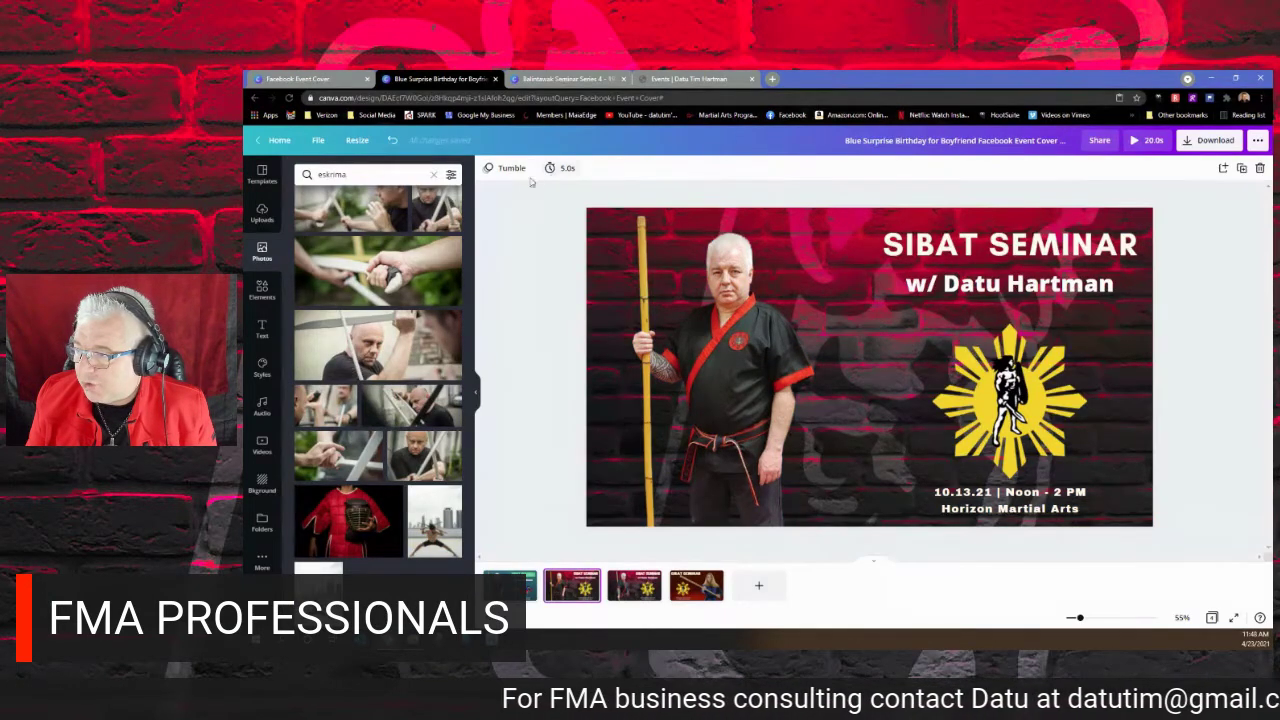
left_click(645, 590)
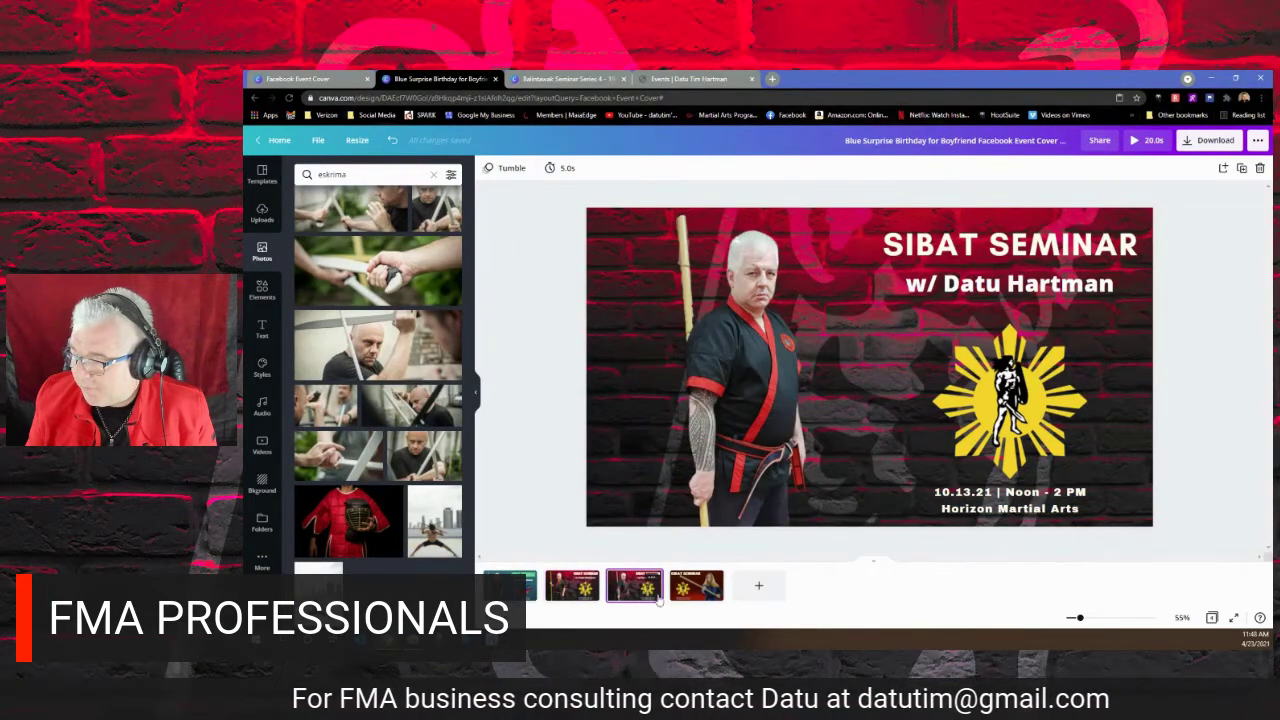
left_click(700, 595)
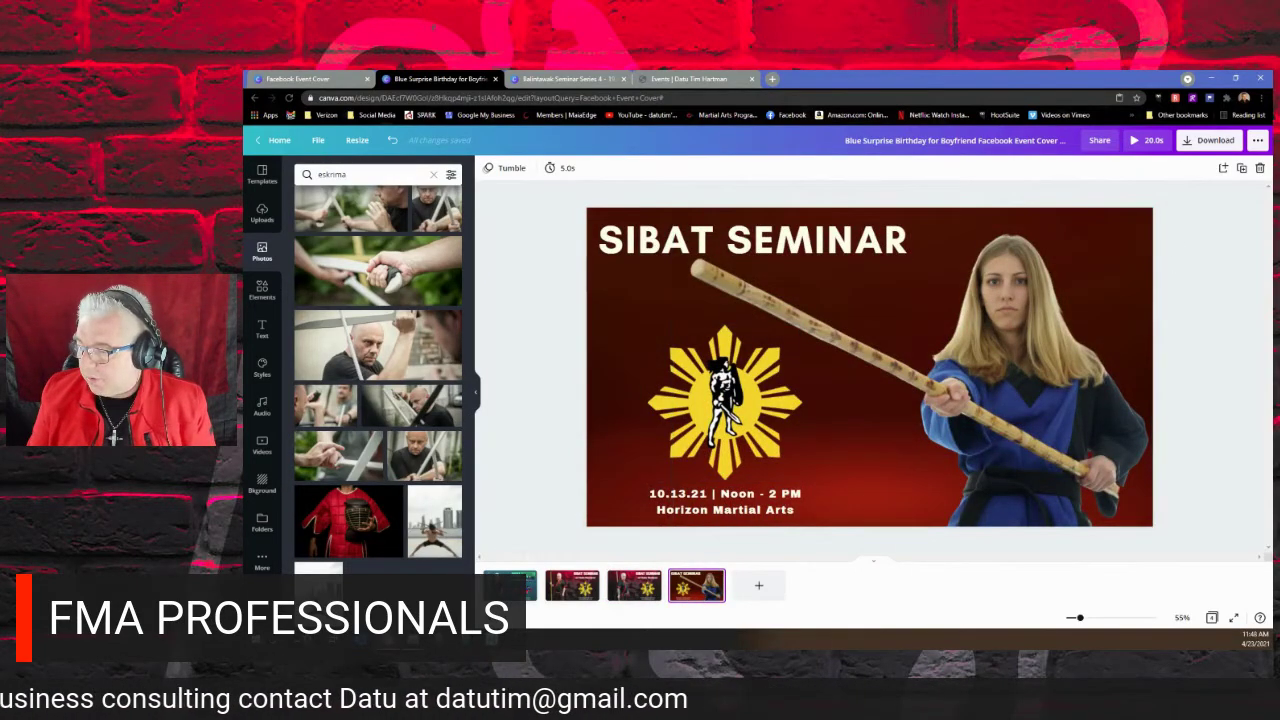
left_click(524, 582)
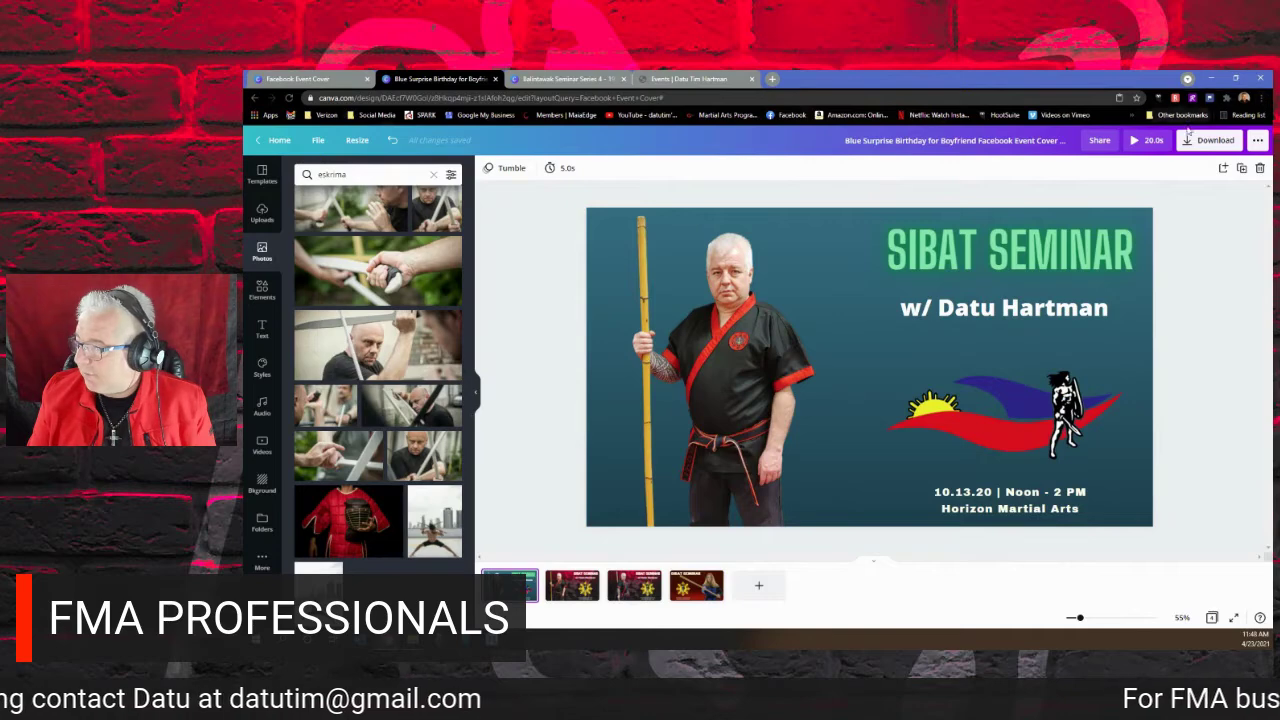
left_click(1145, 141)
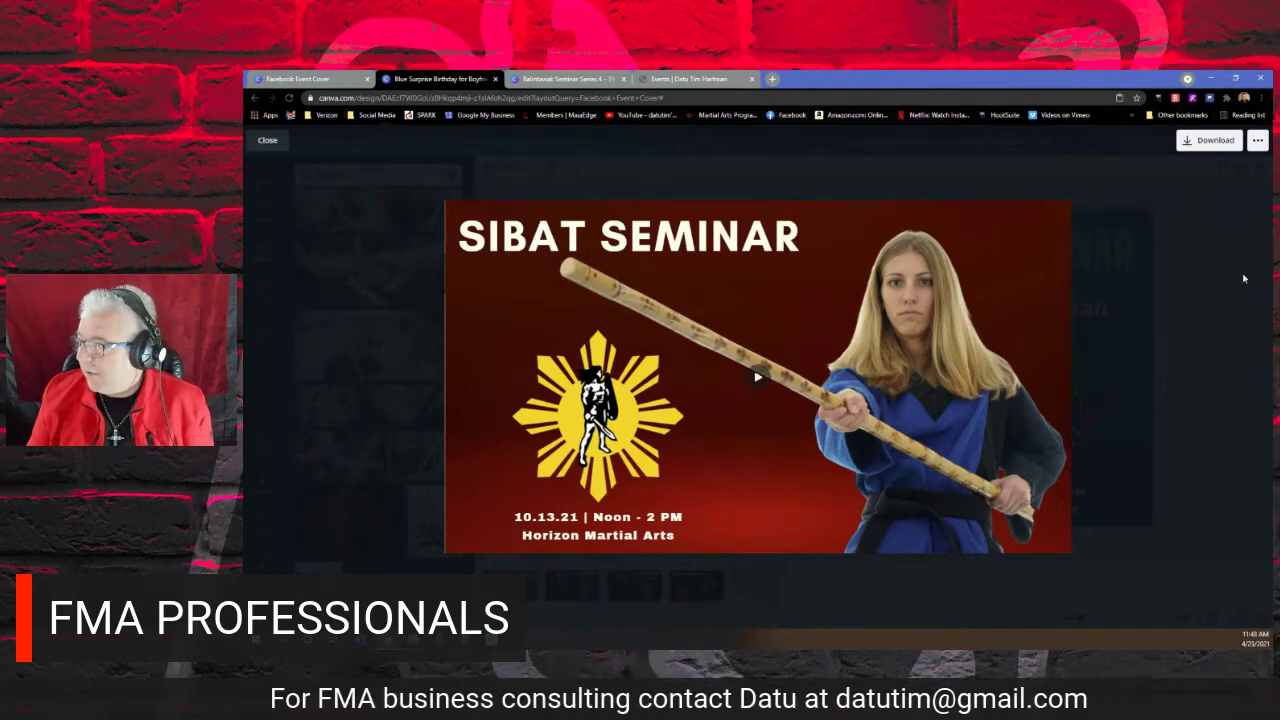
key("Escape")
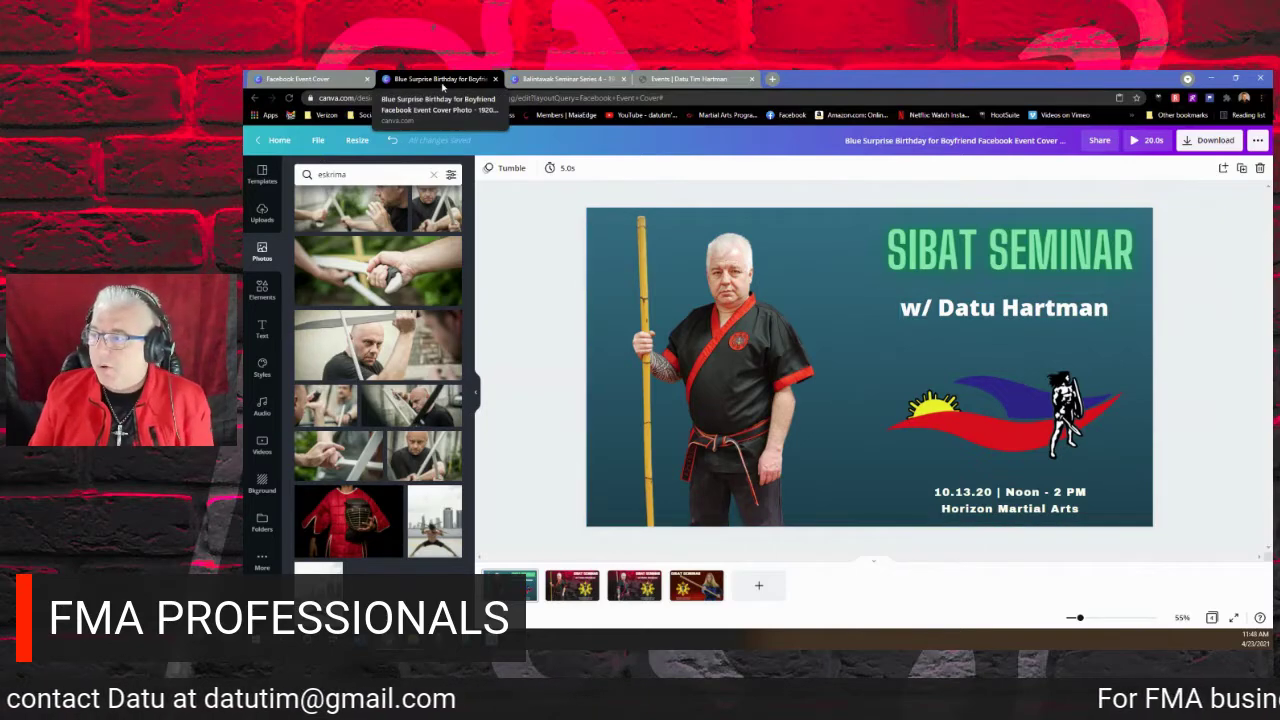
Go to the Canva home page from the template search, and close the events website and the Balintawak Seminar Series 4 design.
left_click(300, 78)
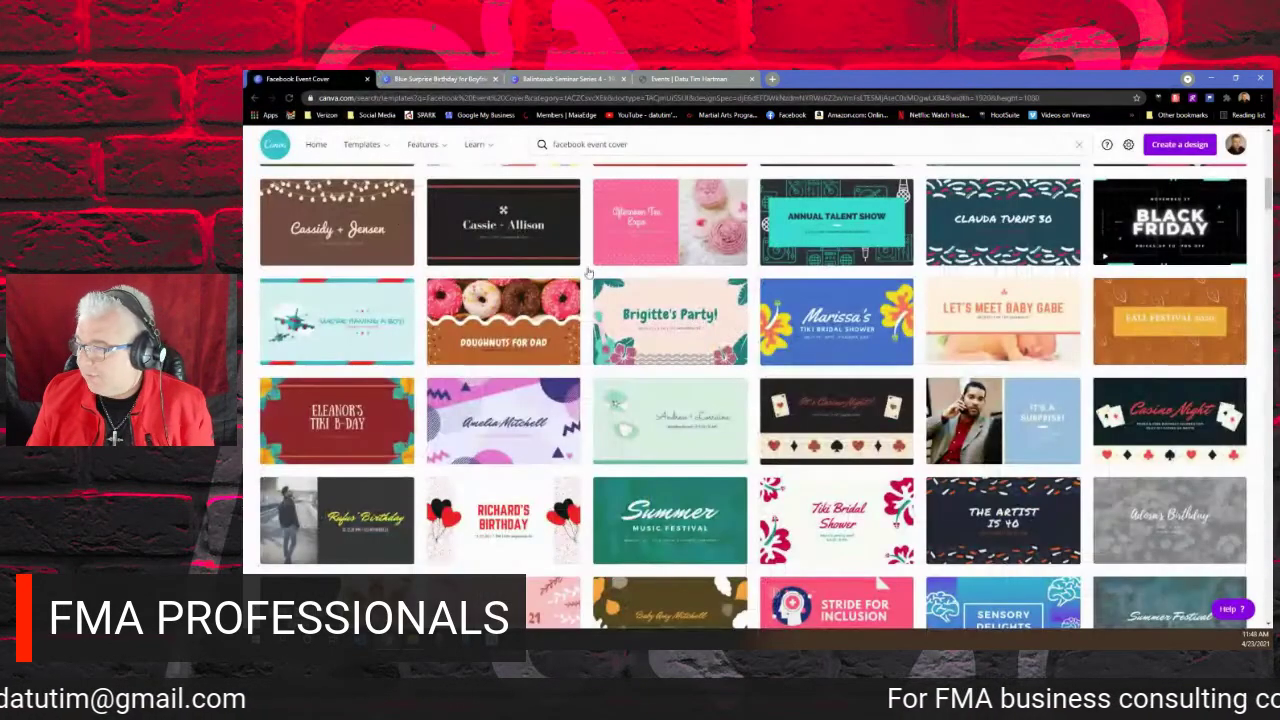
left_click(316, 145)
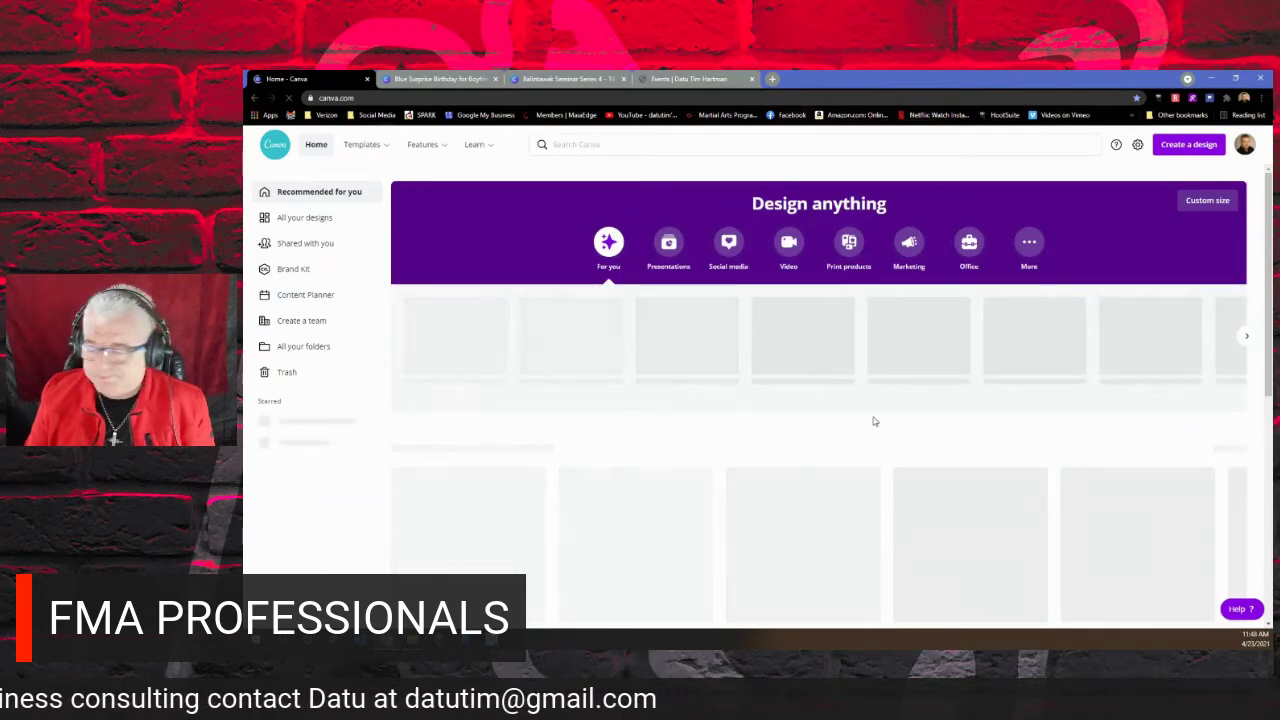
left_click(690, 79)
left_click(752, 79)
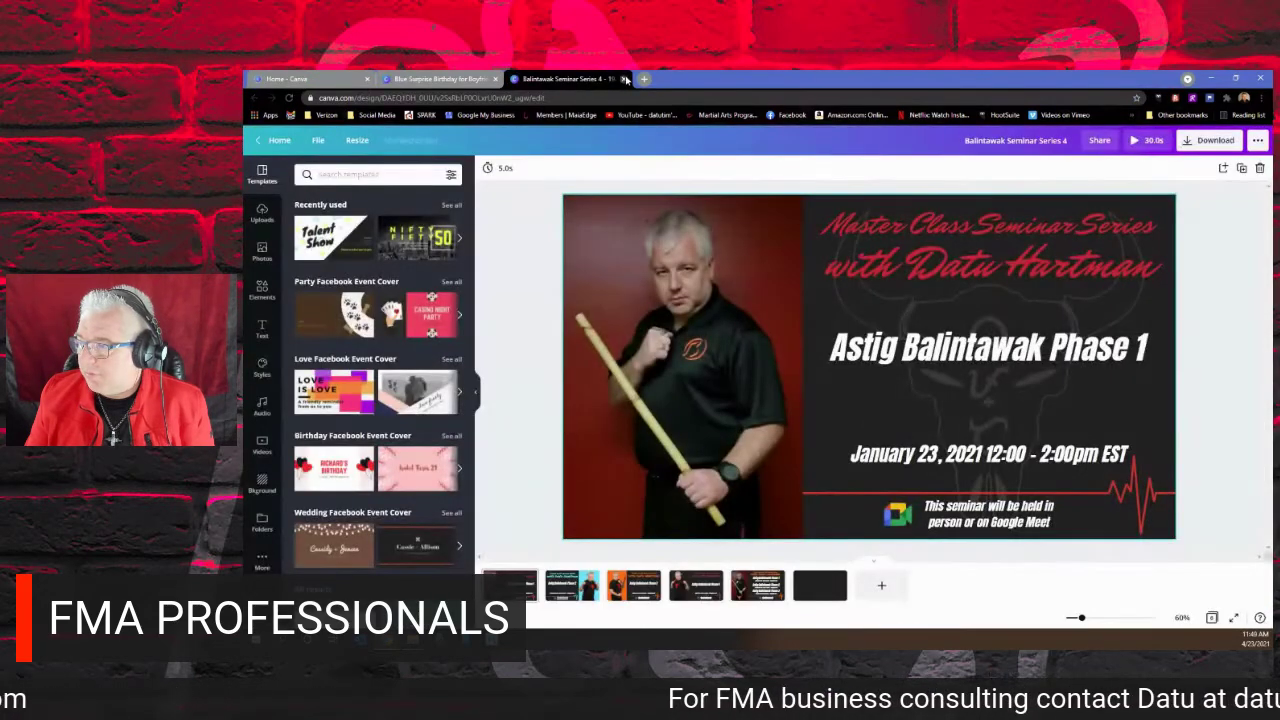
left_click(623, 79)
left_click(333, 79)
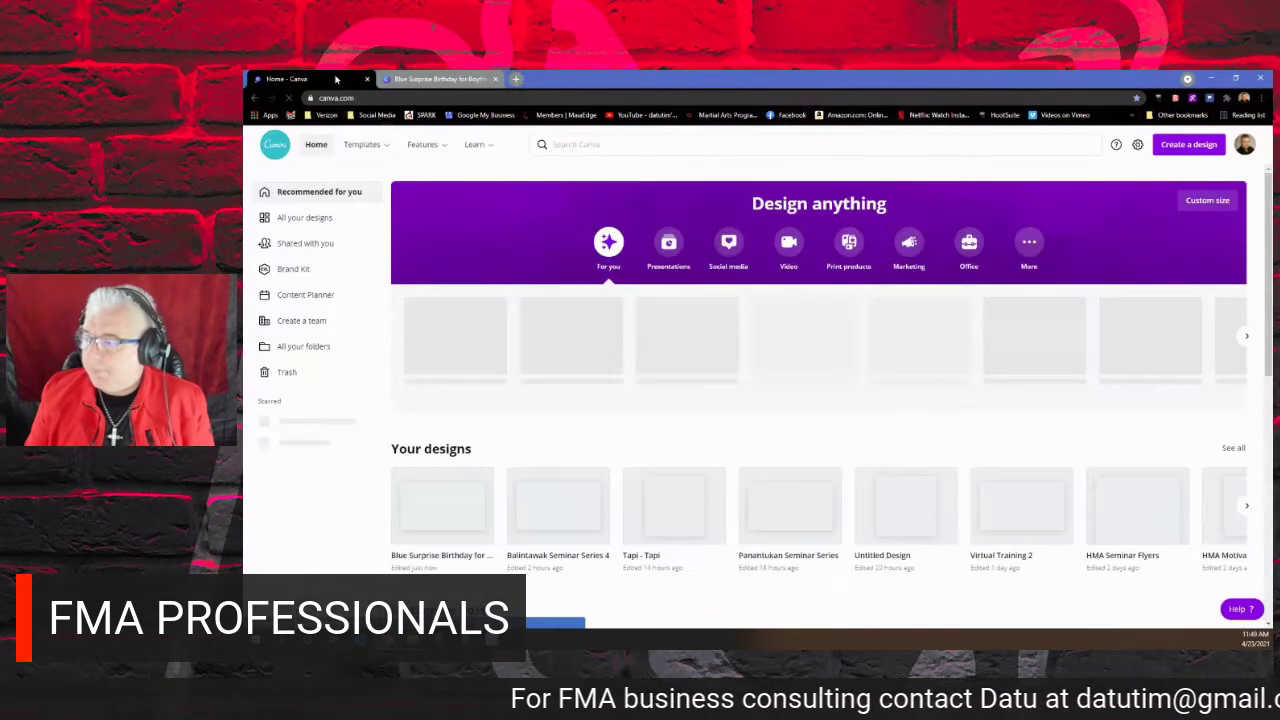
Open the FMA Professionals Secrets design from the recent designs, dismiss the cash-back offer, and play its video preview.
left_click(1245, 506)
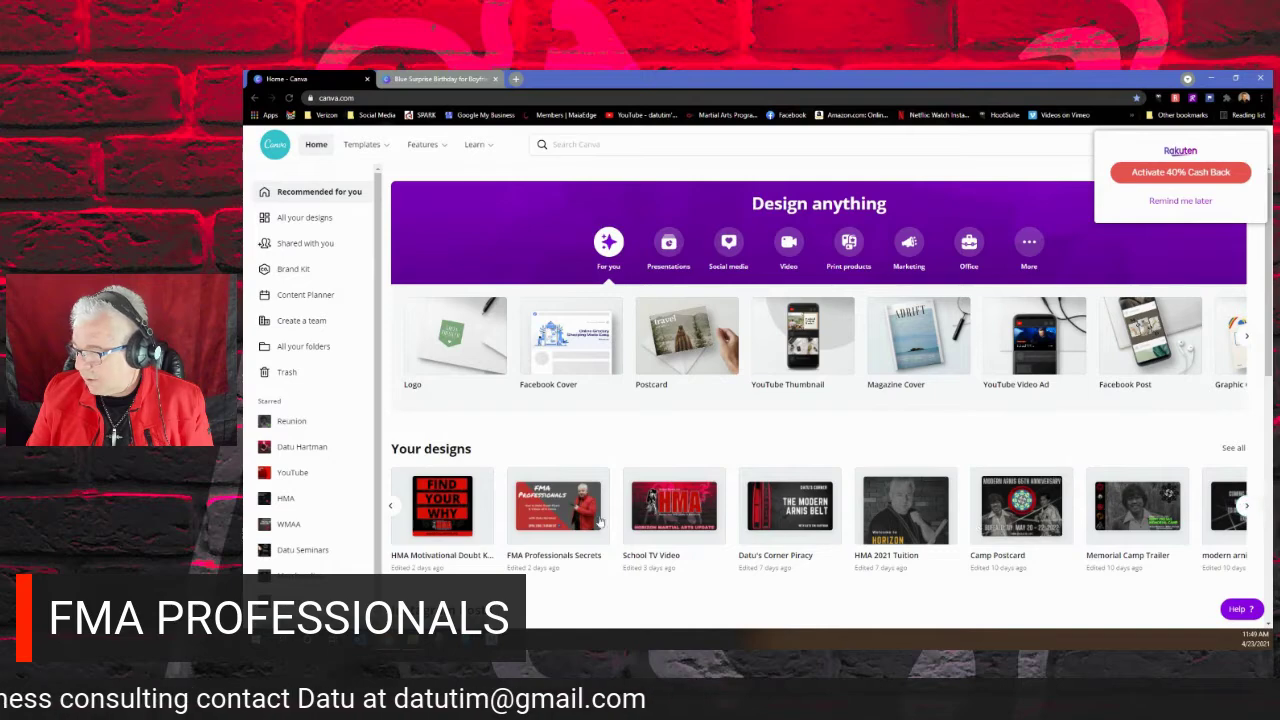
left_click(561, 509)
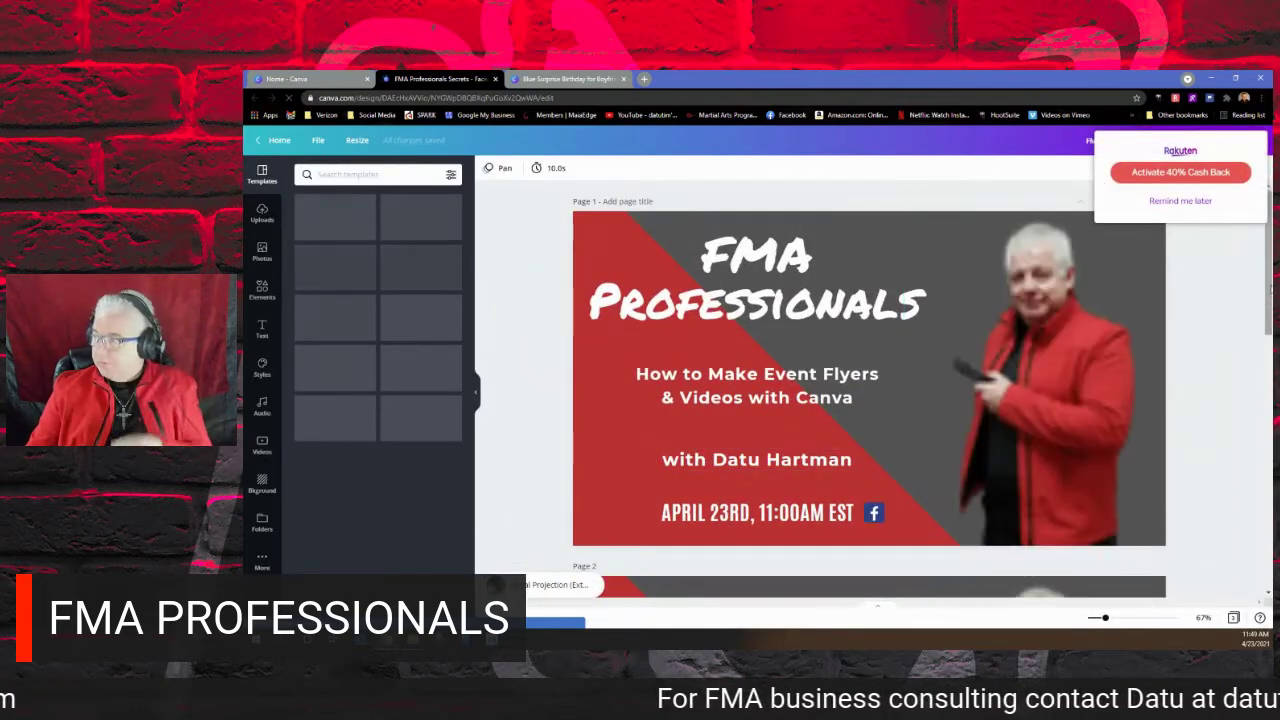
left_click(1190, 206)
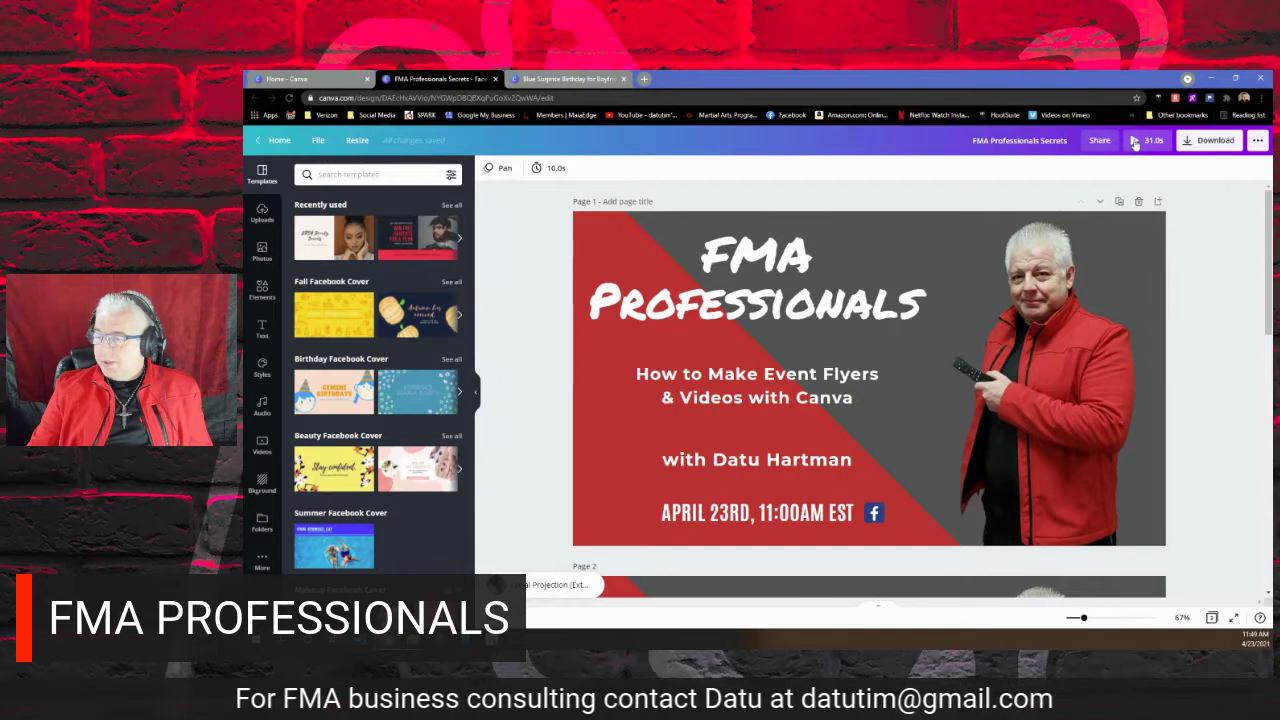
left_click(1135, 141)
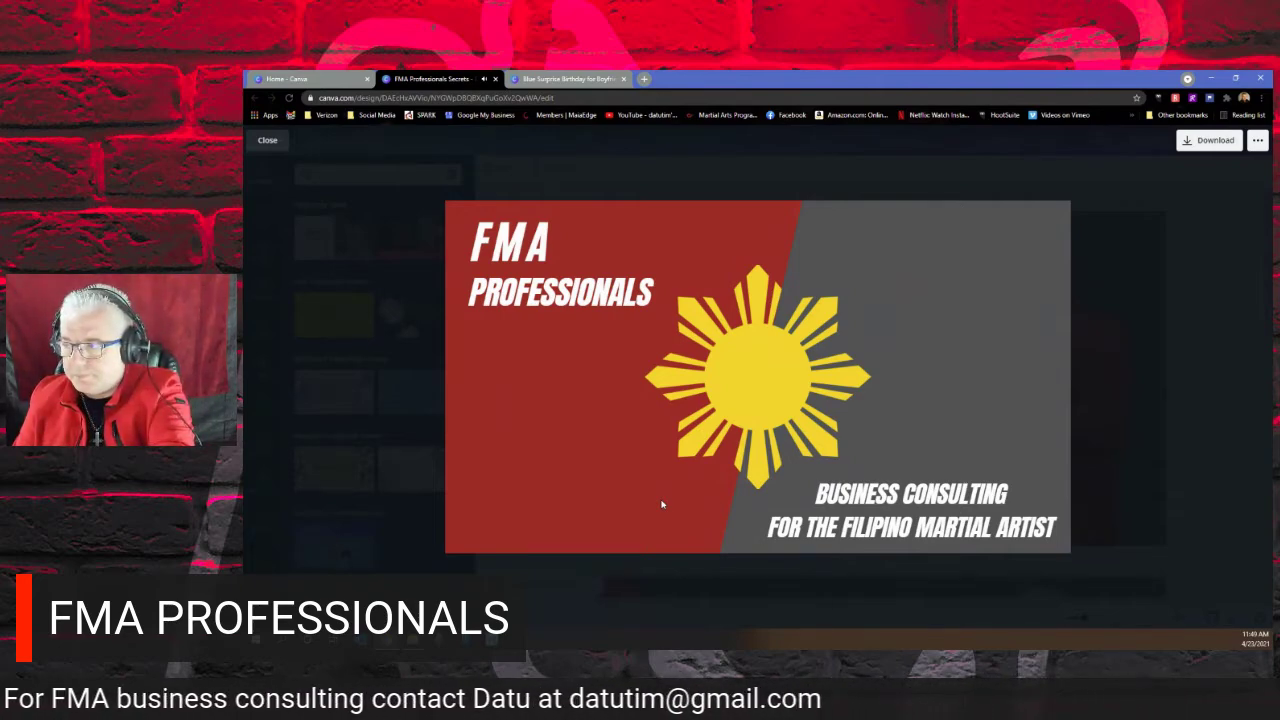
mouse_move(551, 507)
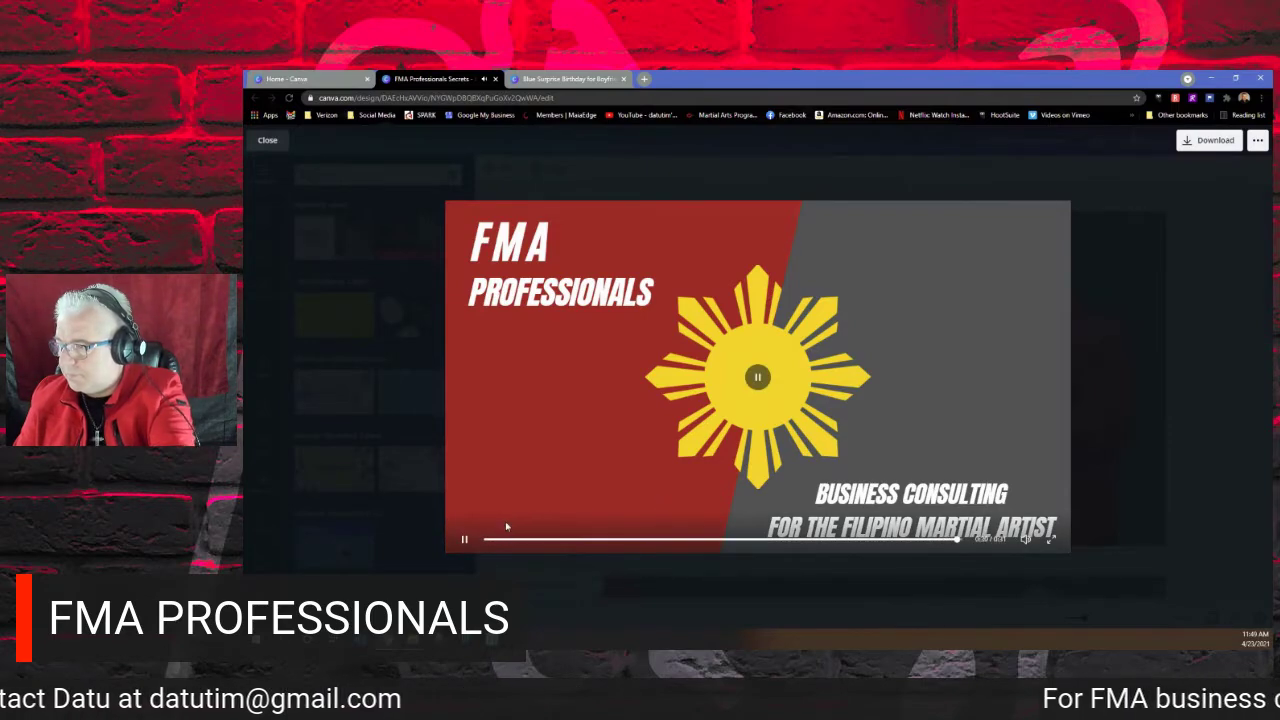
left_click(469, 523)
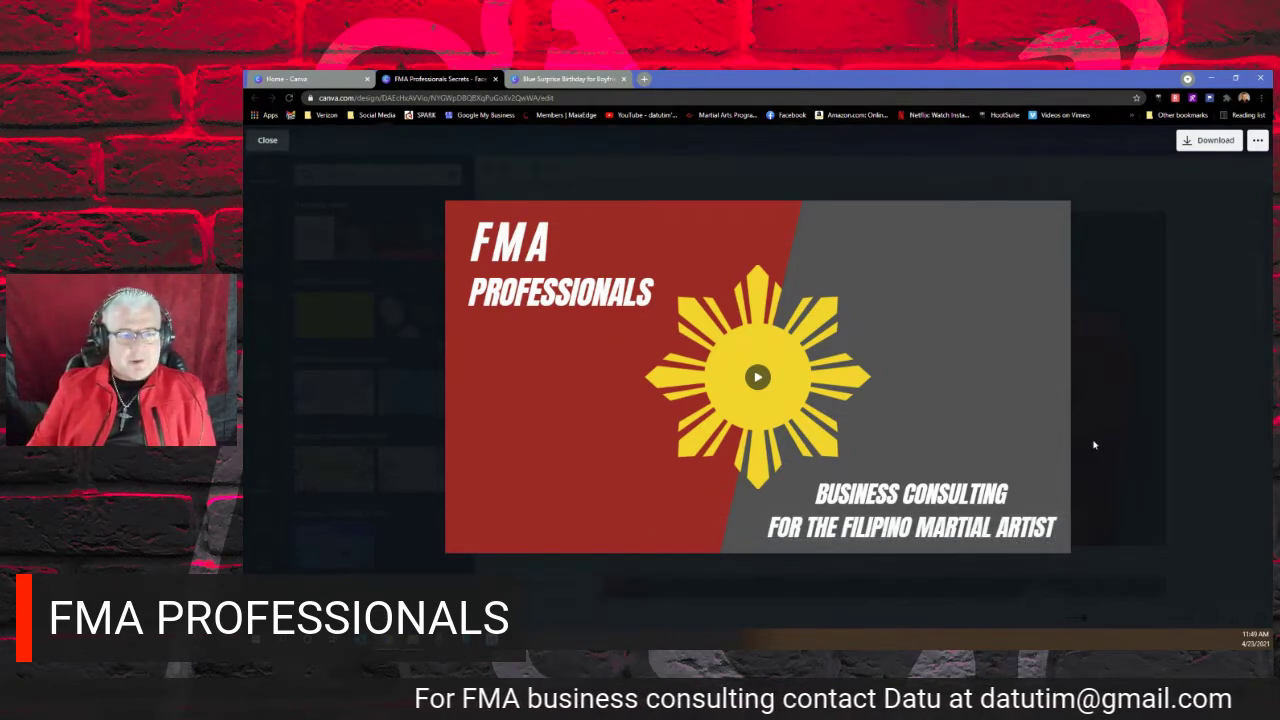
left_click(1175, 229)
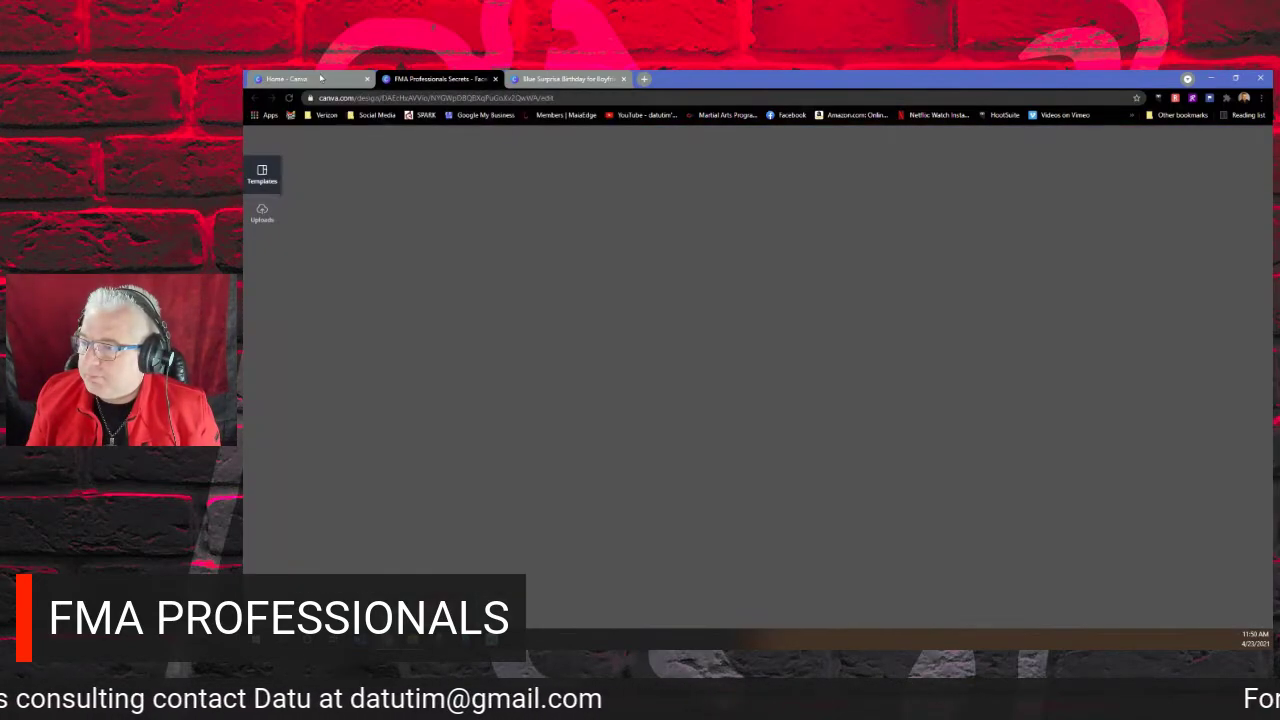
Return to the Sibat seminar event cover design and browse the audio library as far as the Trap tracks.
left_click(320, 79)
left_click(565, 79)
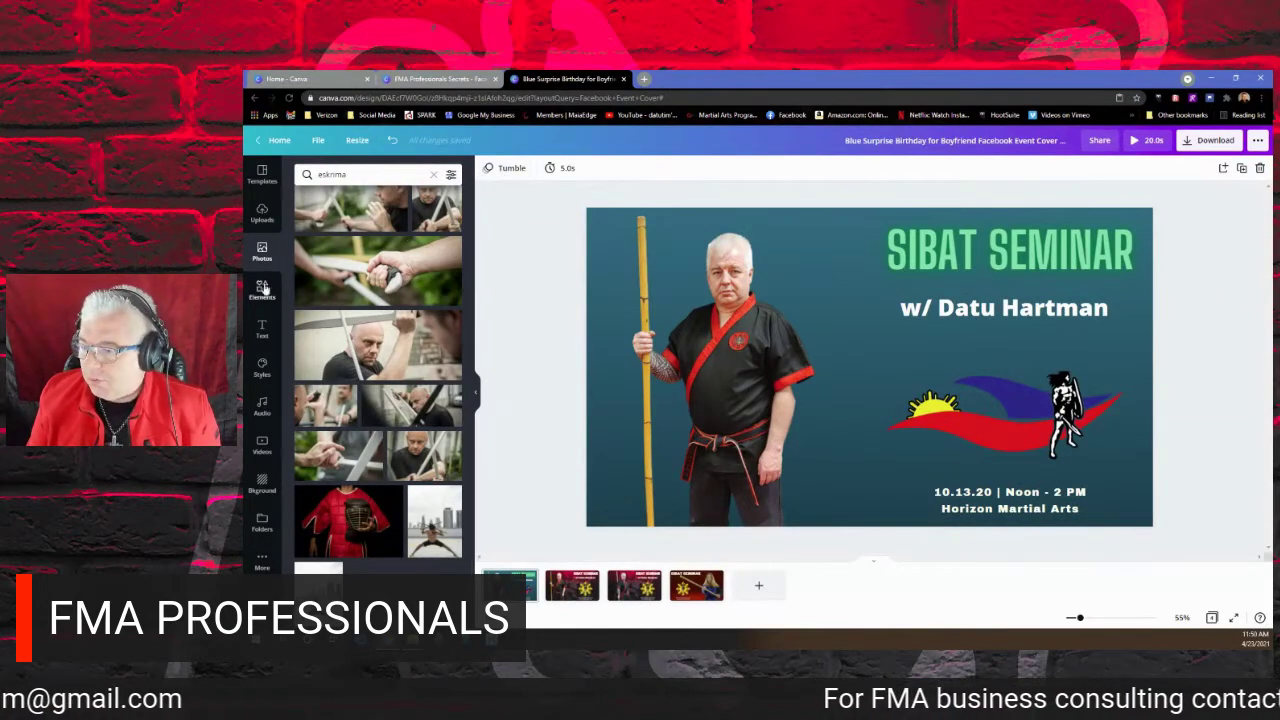
left_click(262, 408)
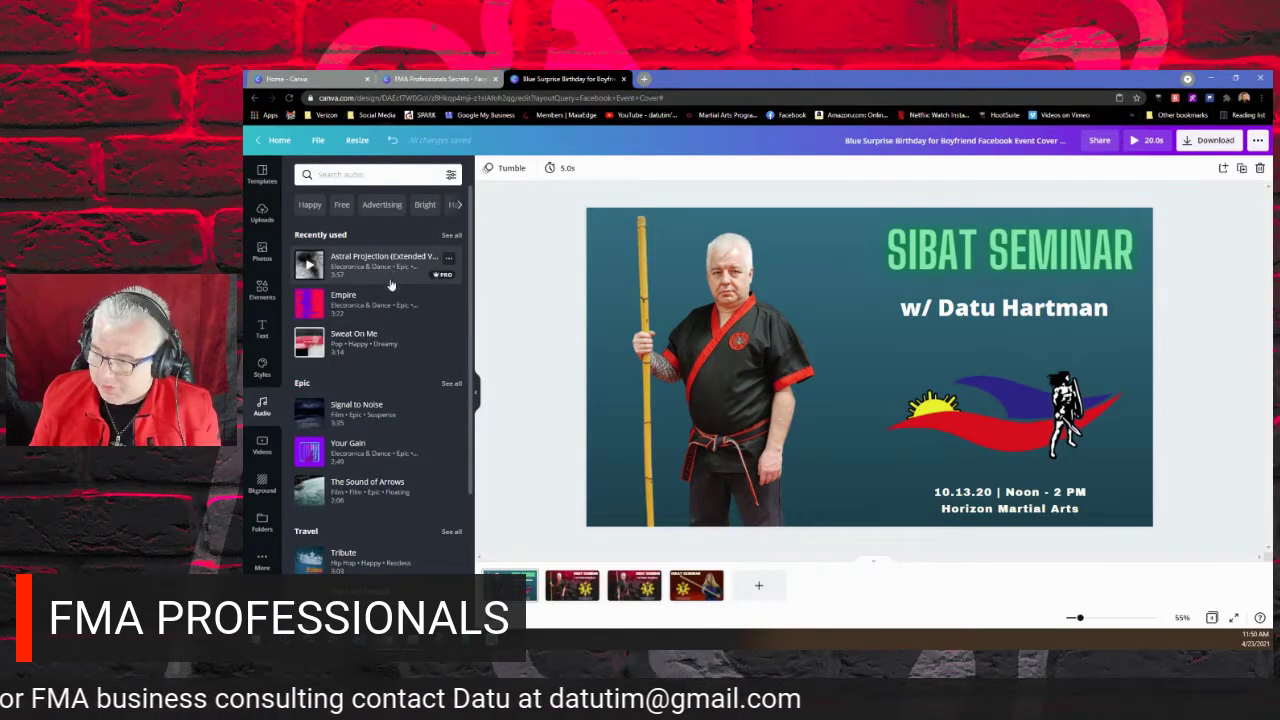
scroll(410, 380, "down", 1)
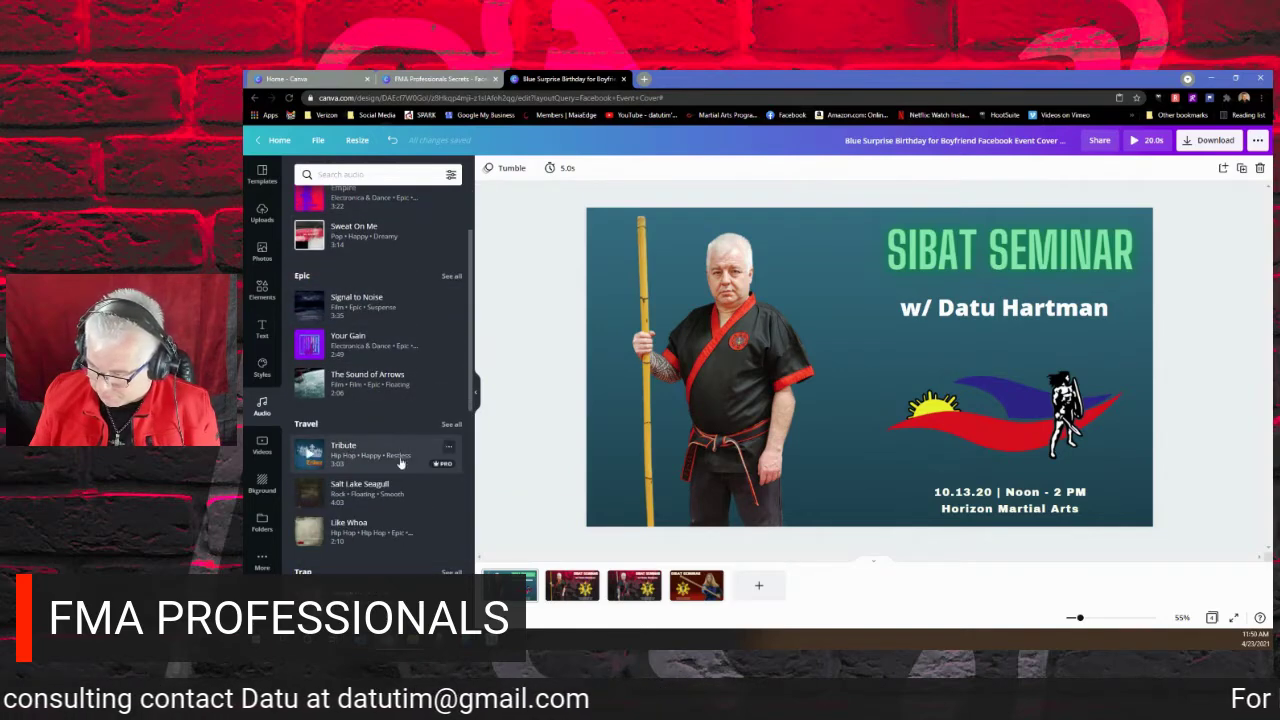
scroll(395, 460, "down", 1)
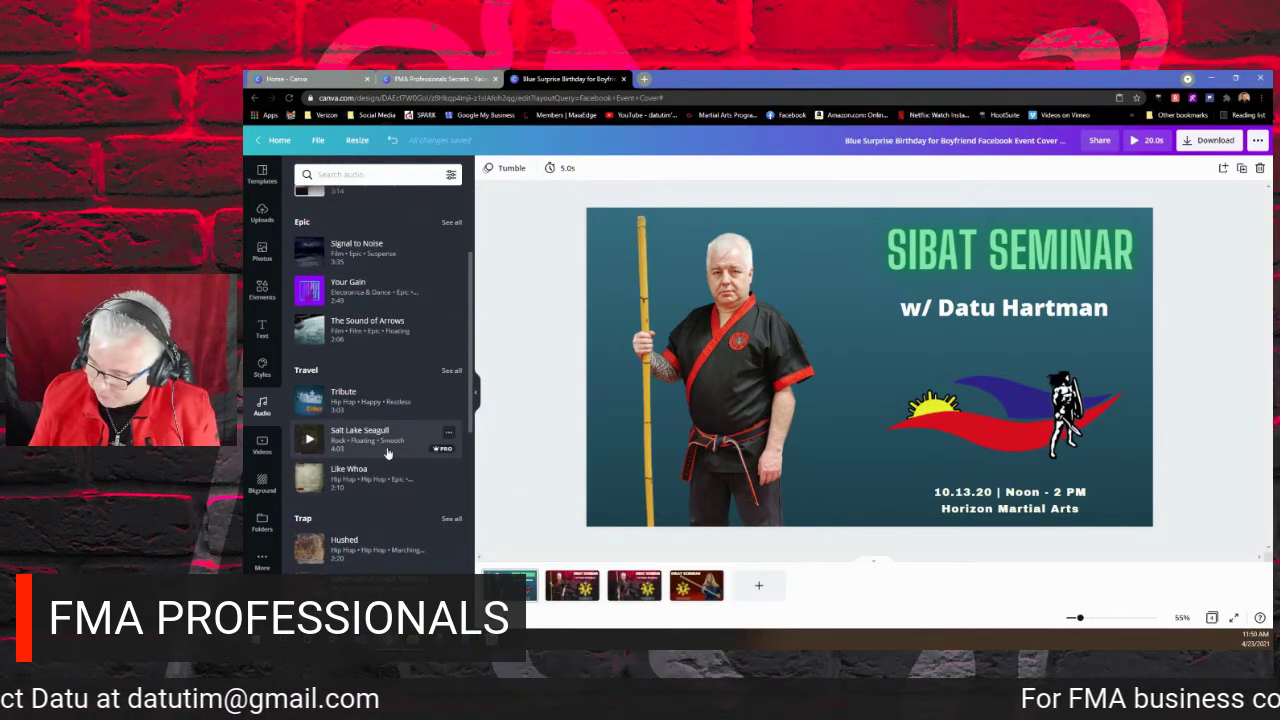
scroll(388, 453, "down", 2)
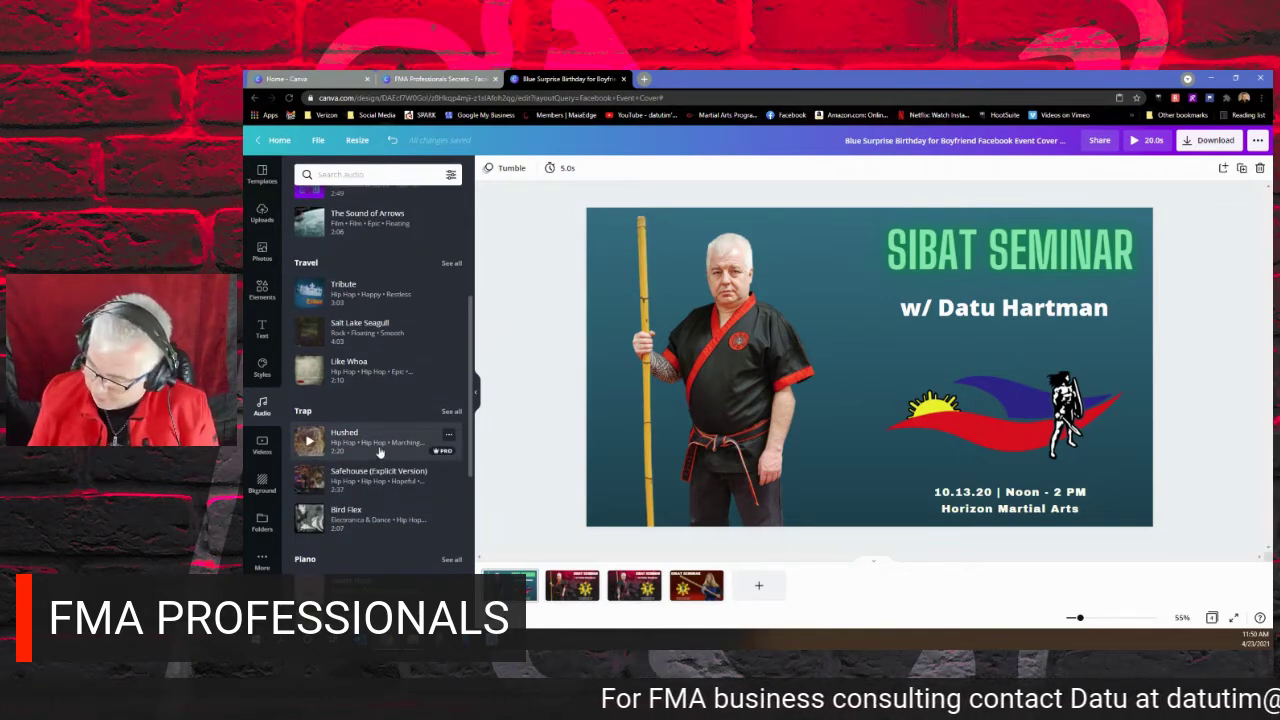
Try the Trap tracks Hushed and Safehouse (Explicit Version) as background music, shifting the played section of Safehouse further into the track.
left_click(377, 447)
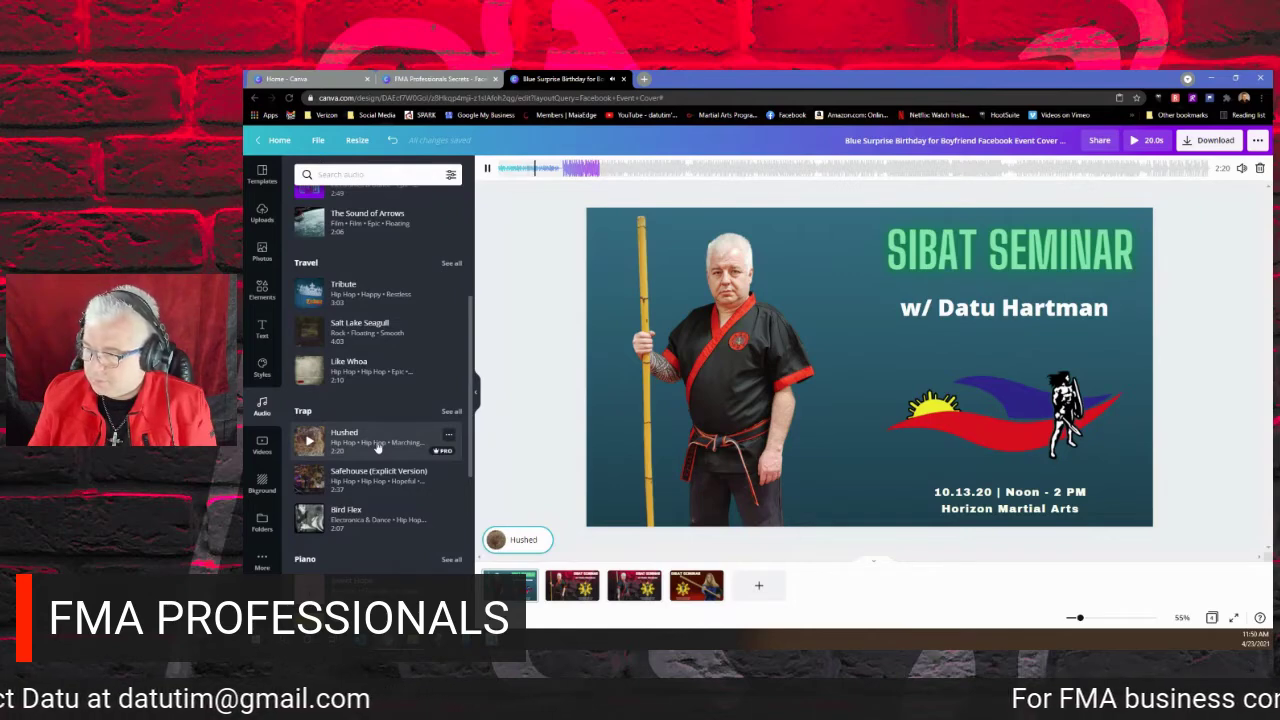
left_click(373, 478)
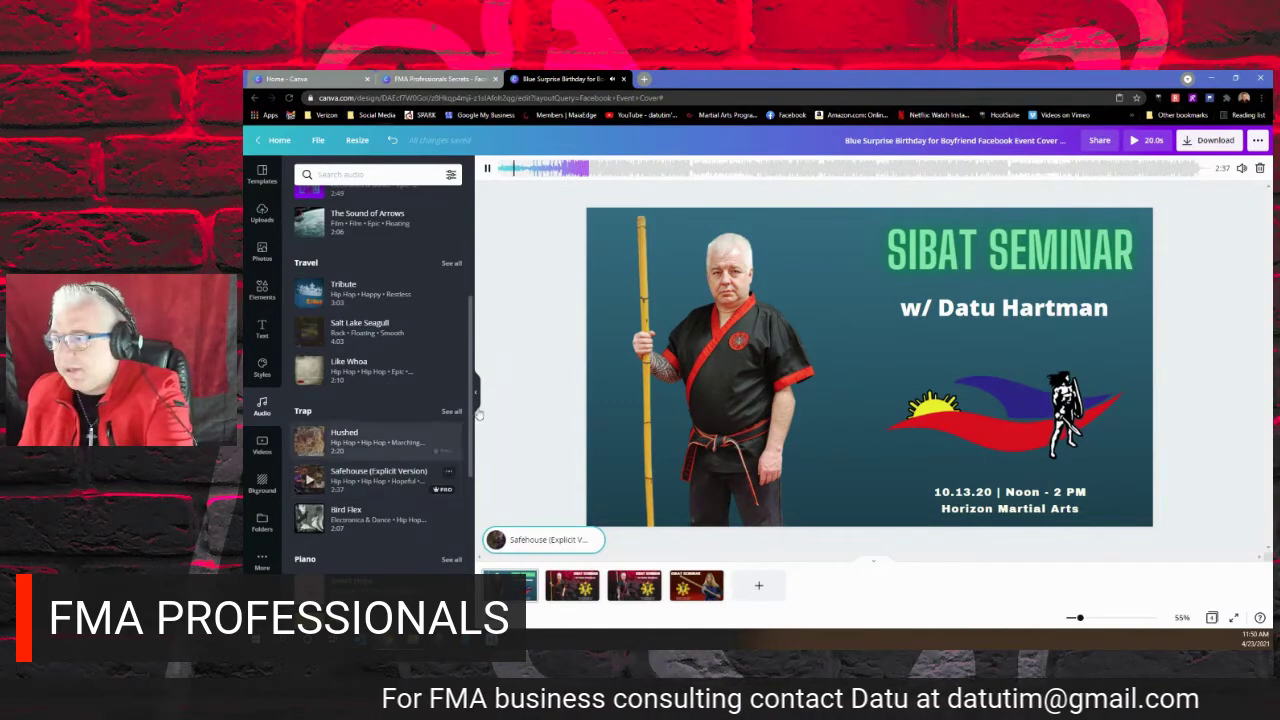
left_click_drag(574, 170, 620, 172)
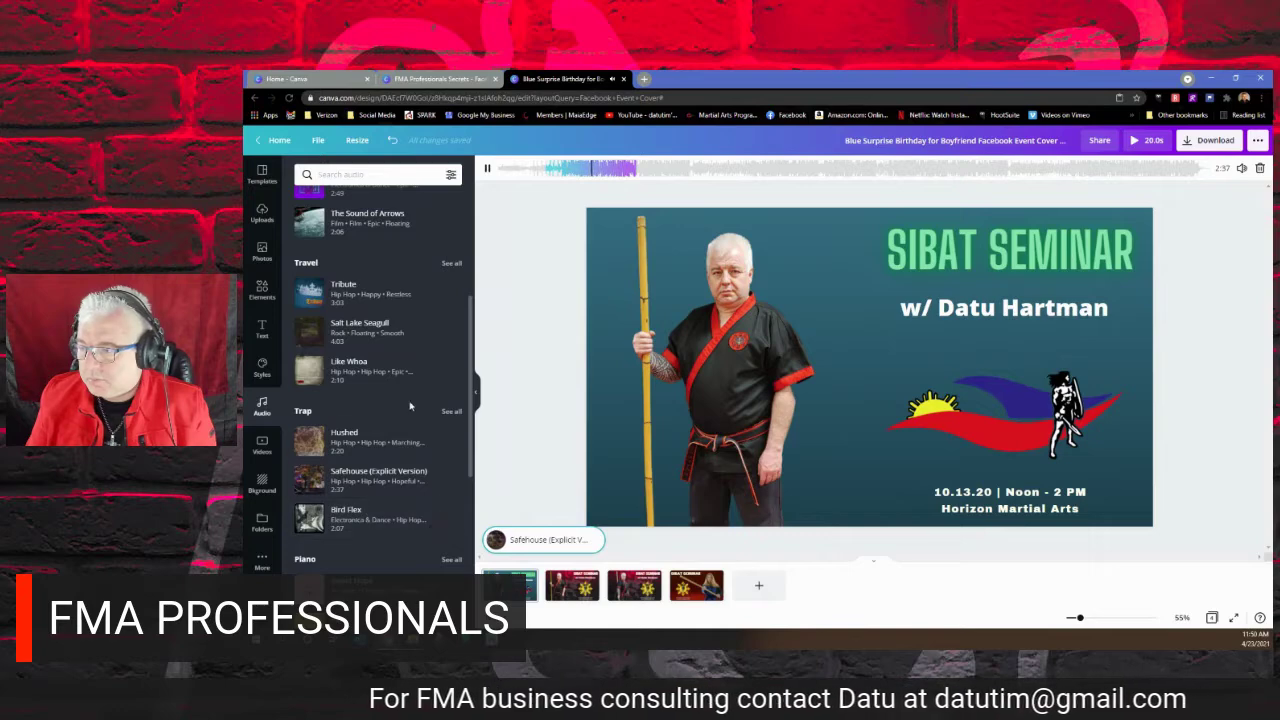
Replace the background music with the Epic track Signal to Noise, and shift its played section to about one minute into the track.
scroll(425, 300, "up", 5)
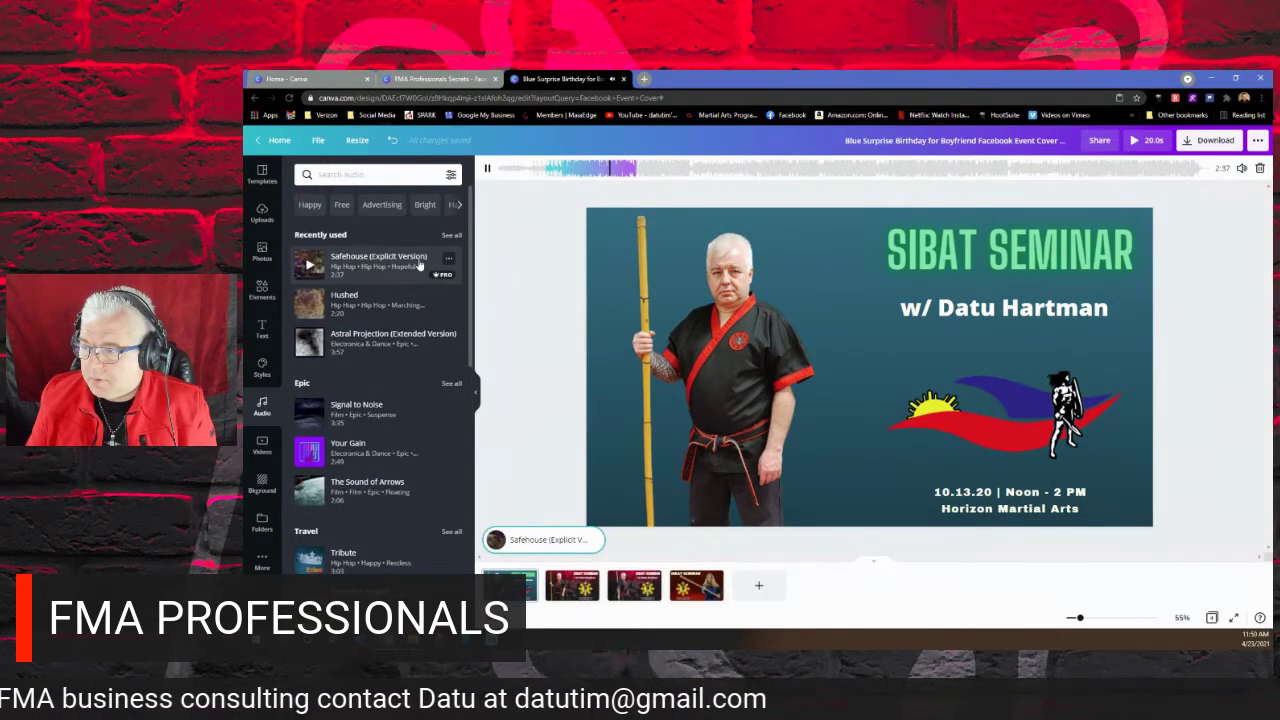
left_click(372, 416)
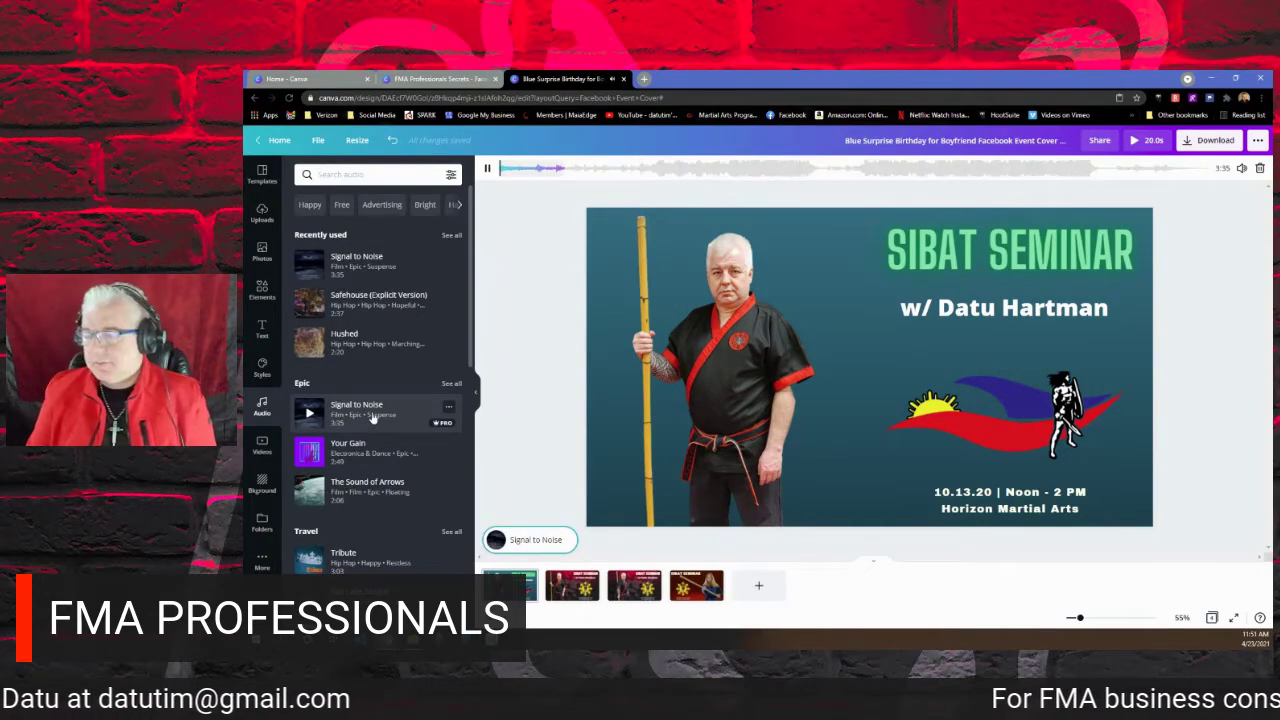
left_click_drag(603, 169, 697, 170)
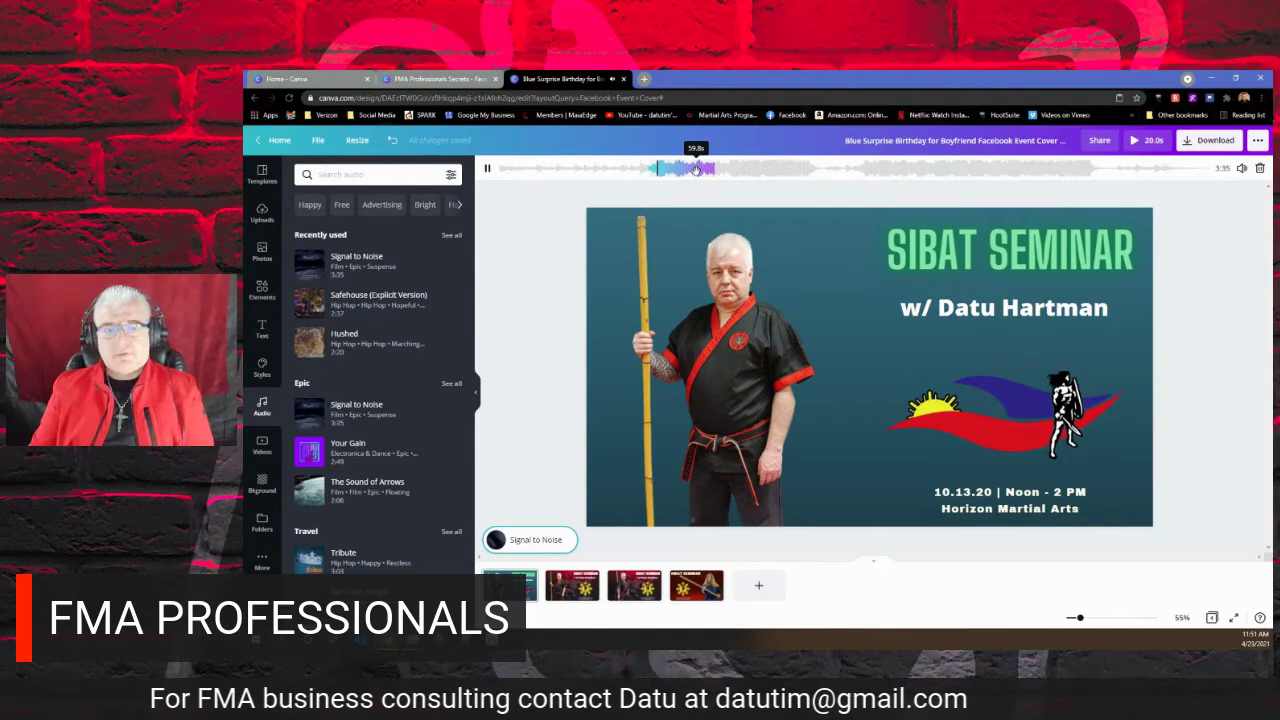
left_click_drag(696, 171, 693, 175)
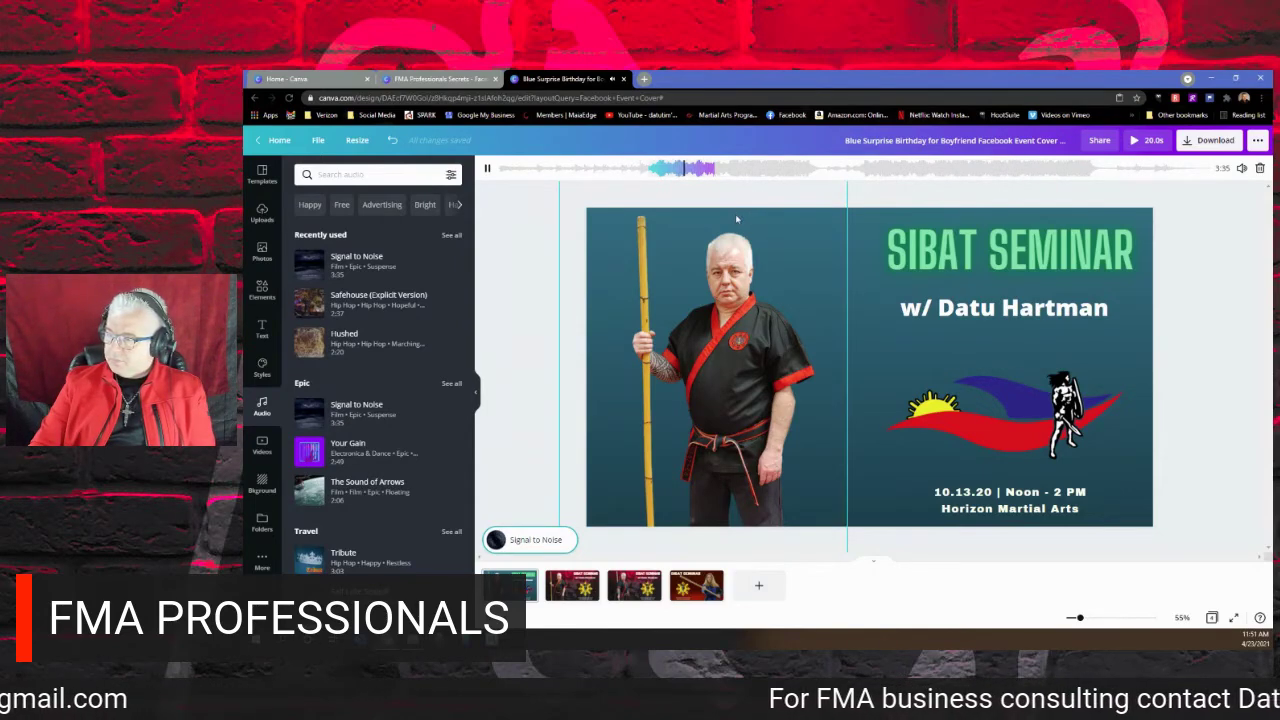
Preview the event cover video twice, playing the chosen section of the Signal to Noise track between the previews.
left_click(1148, 142)
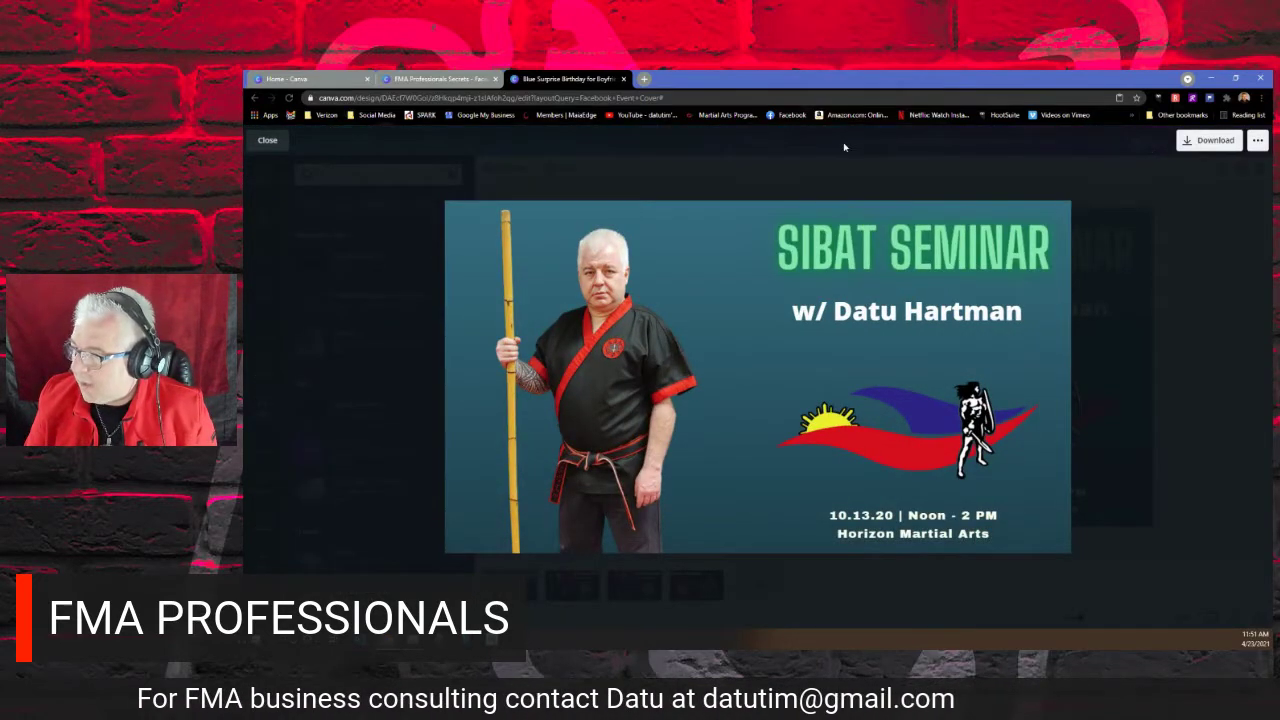
left_click(260, 142)
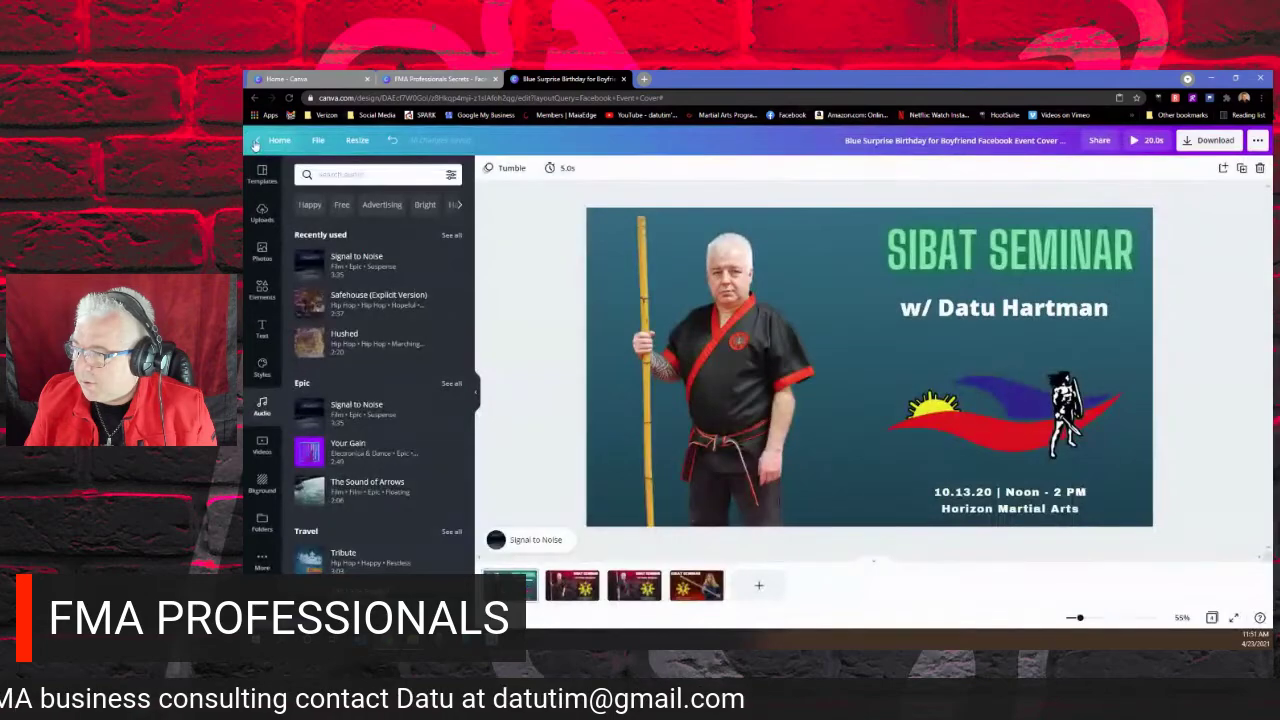
left_click(529, 541)
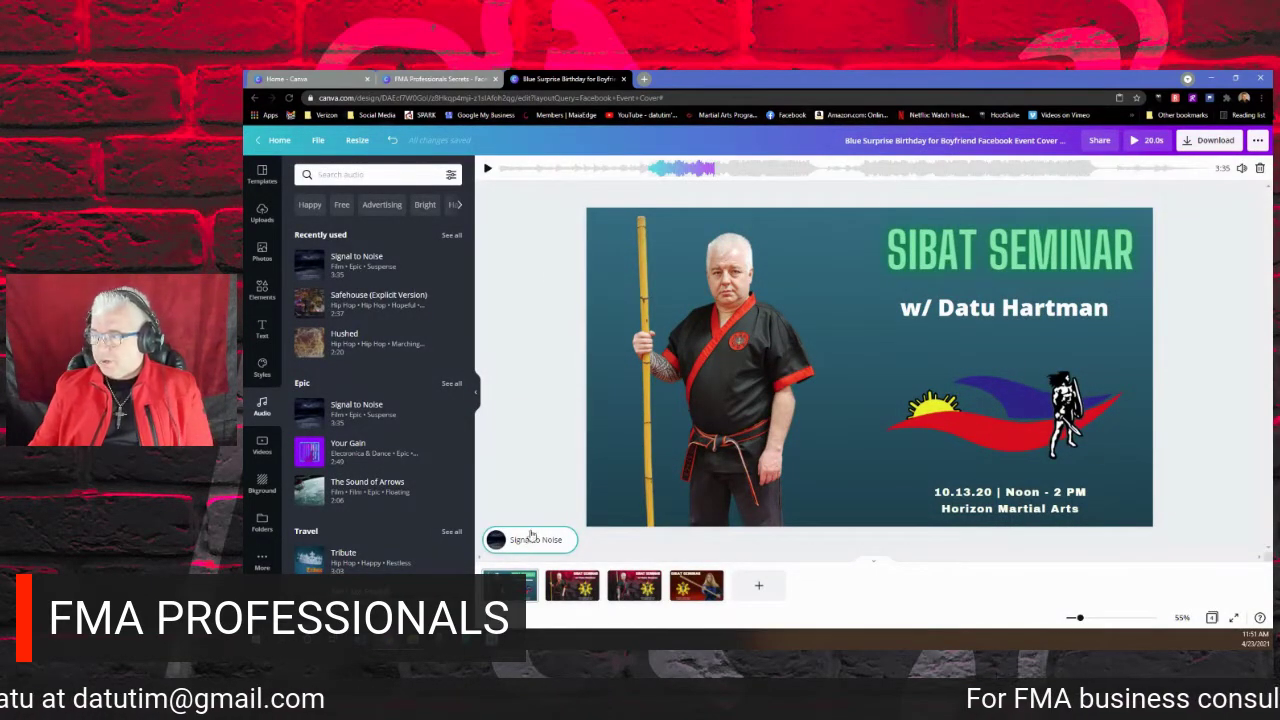
left_click_drag(673, 167, 674, 168)
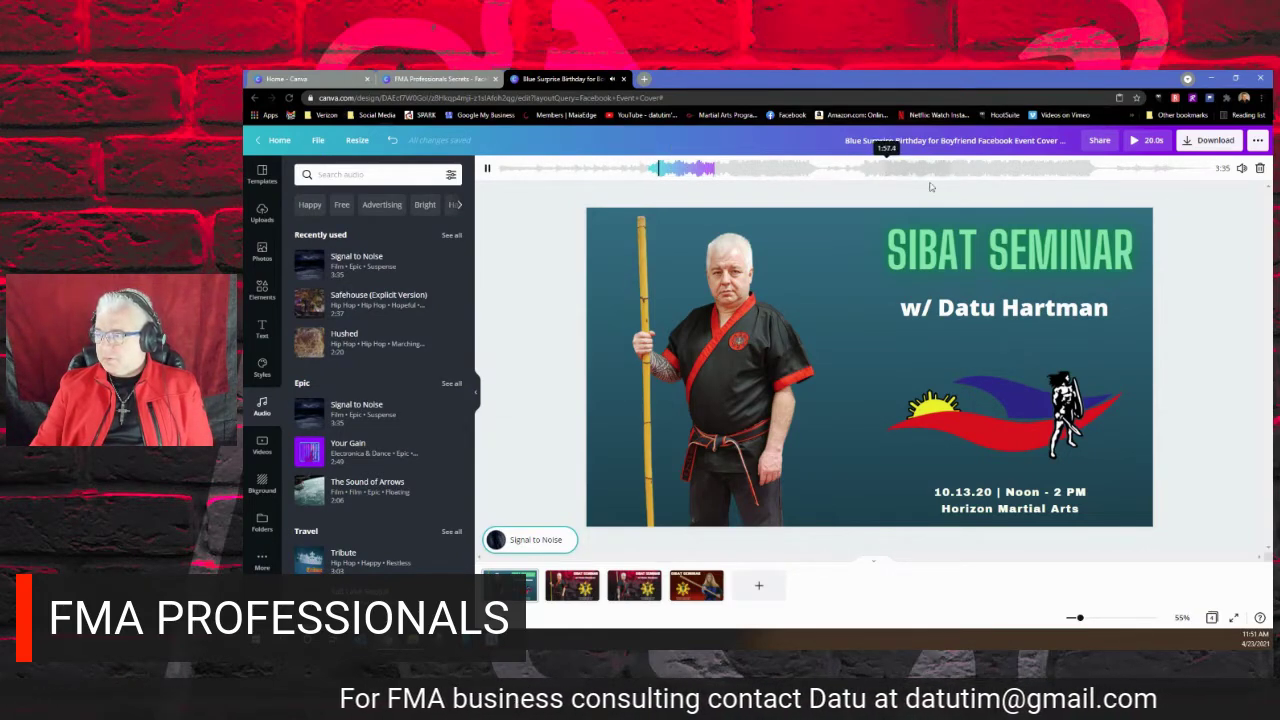
left_click(486, 168)
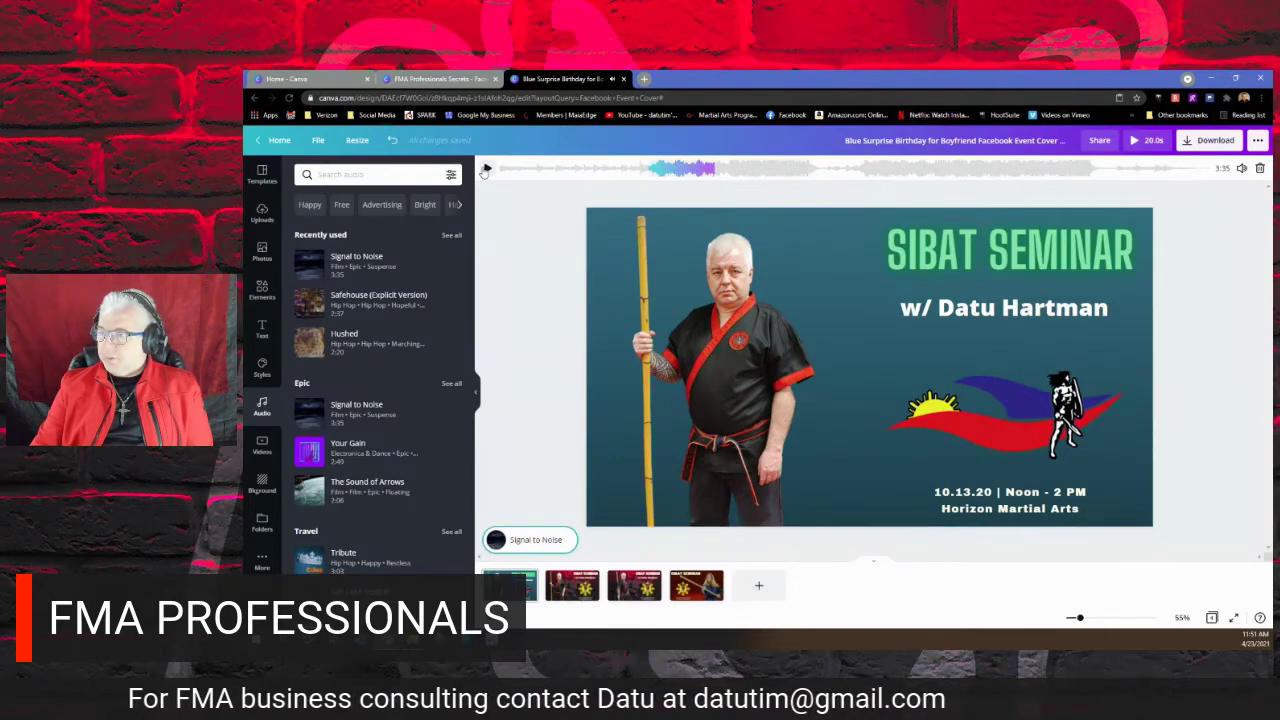
left_click(1152, 143)
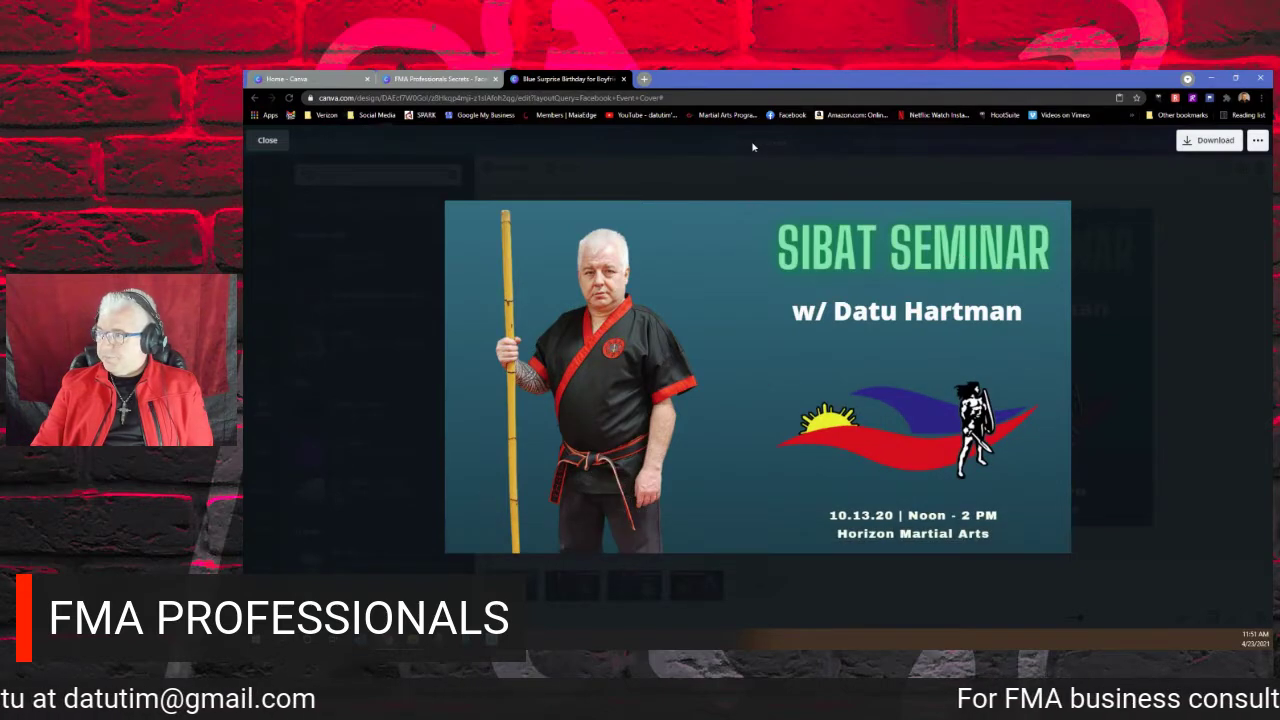
key("Escape")
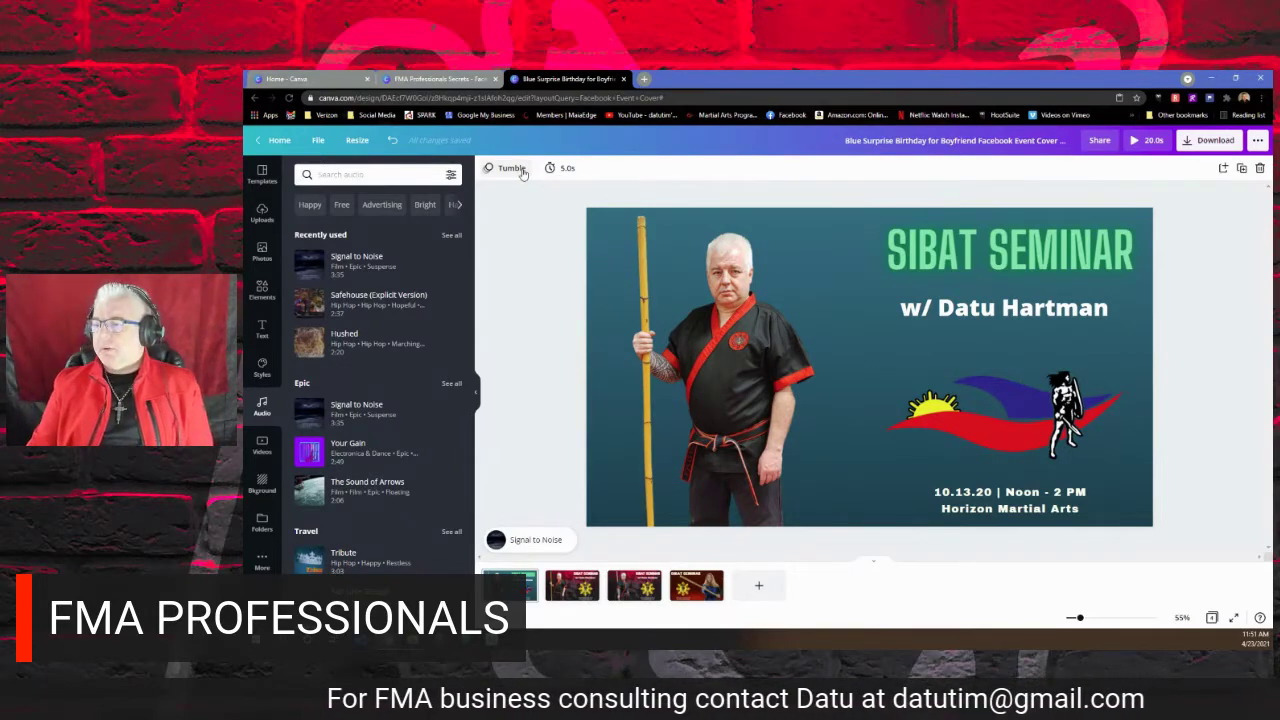
Try the Epic tracks Signal to Noise, Your Gain and The Sound of Arrows as background music.
left_click(352, 417)
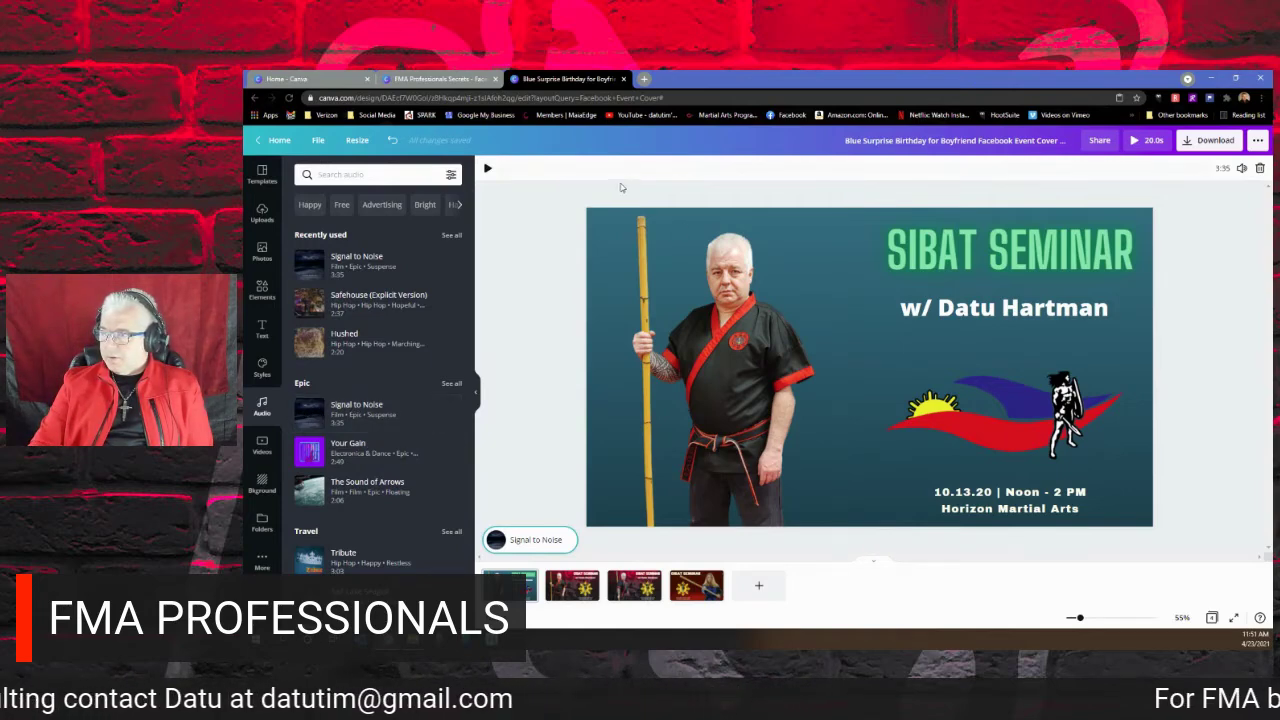
left_click(487, 168)
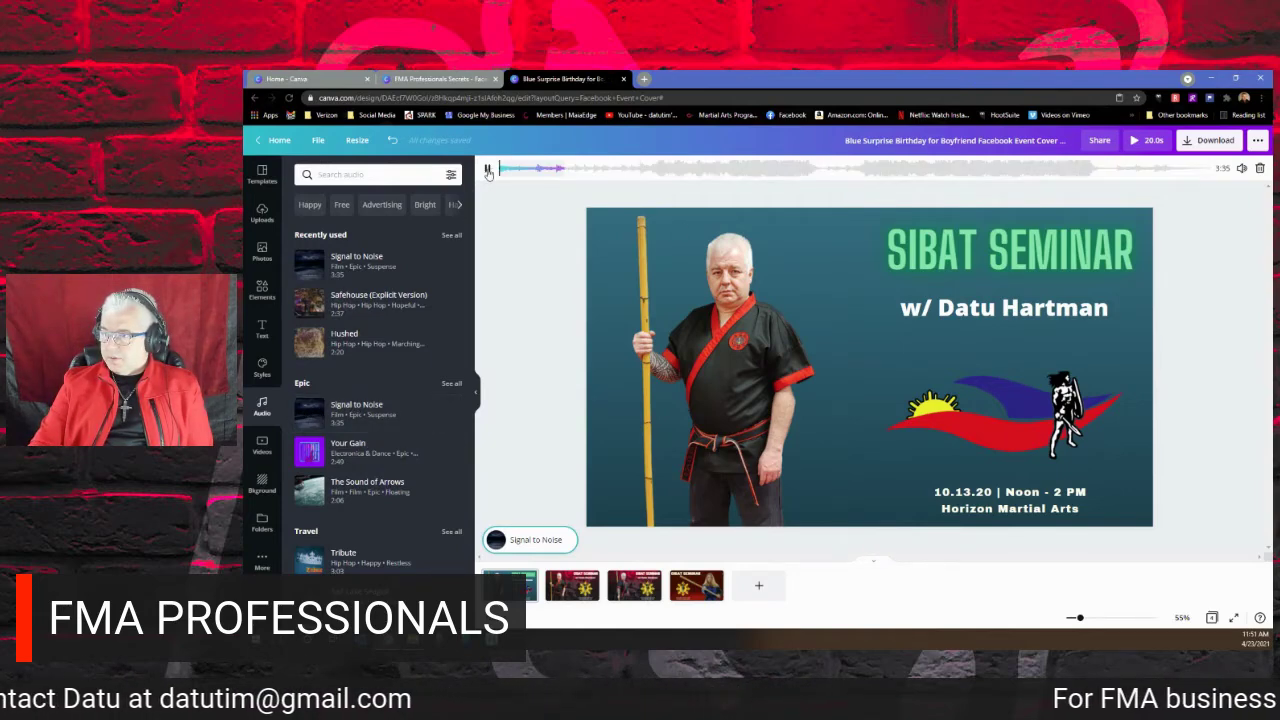
left_click(343, 446)
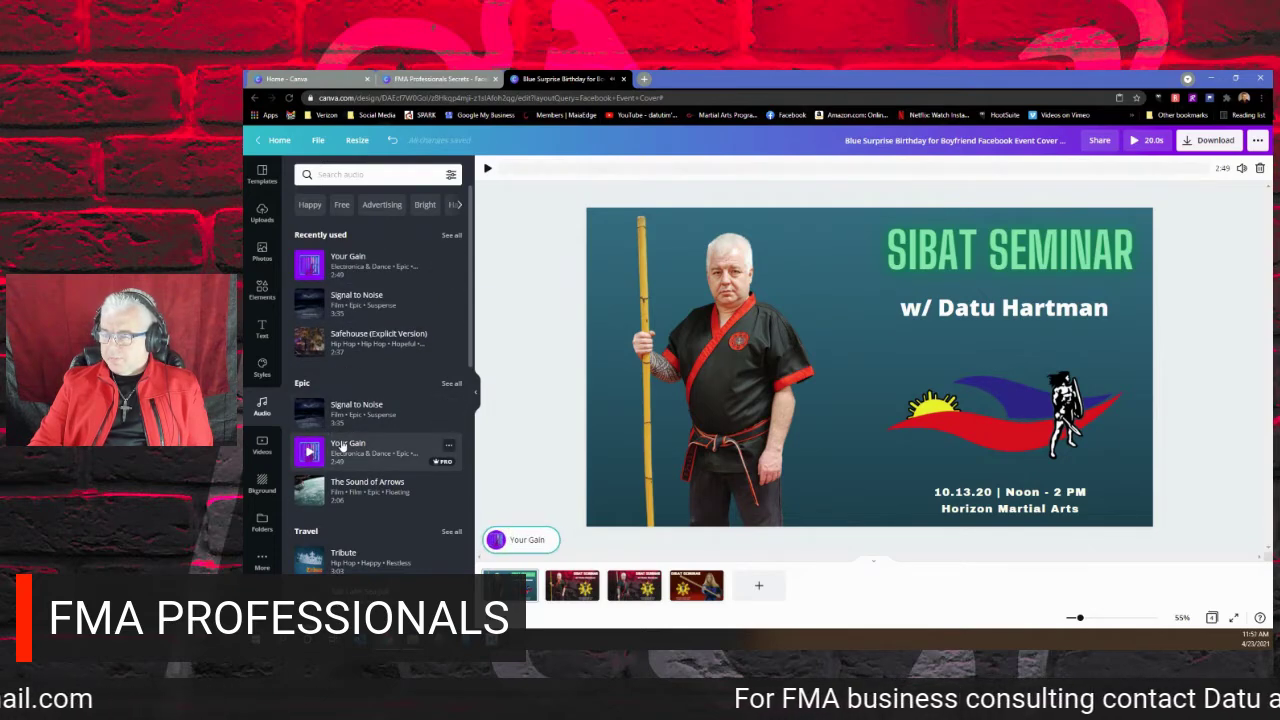
left_click(355, 494)
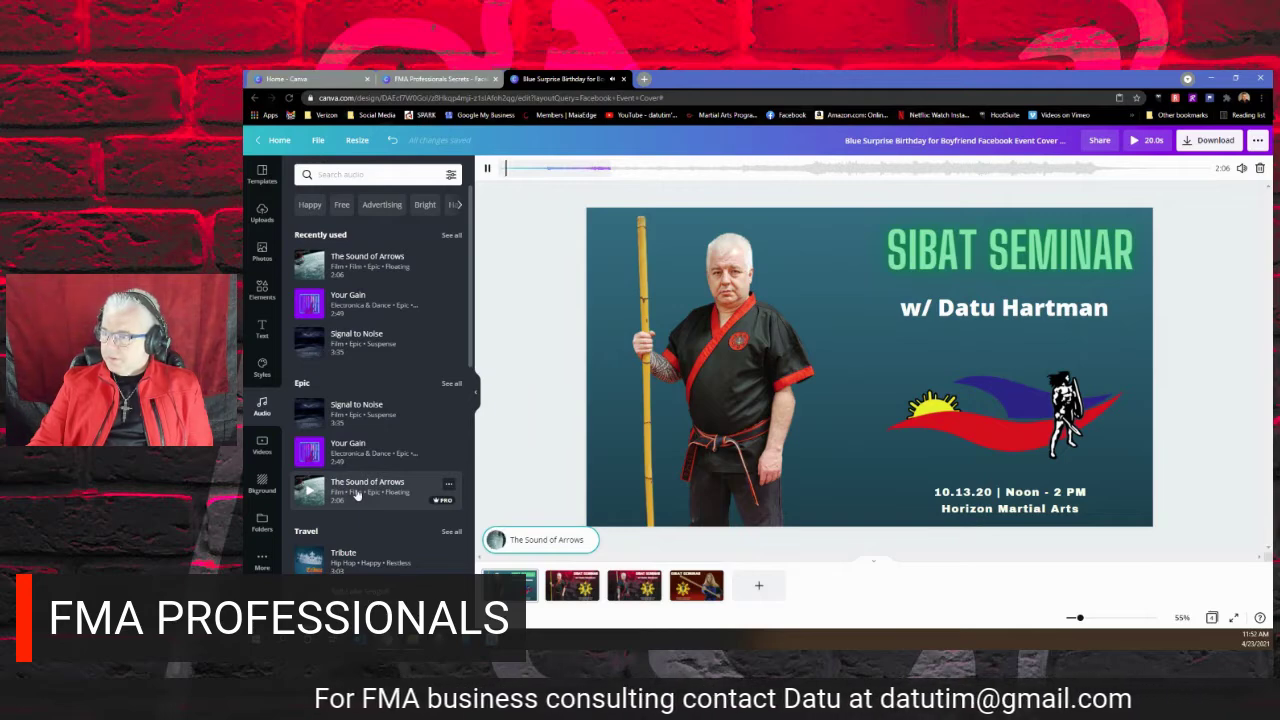
left_click(357, 445)
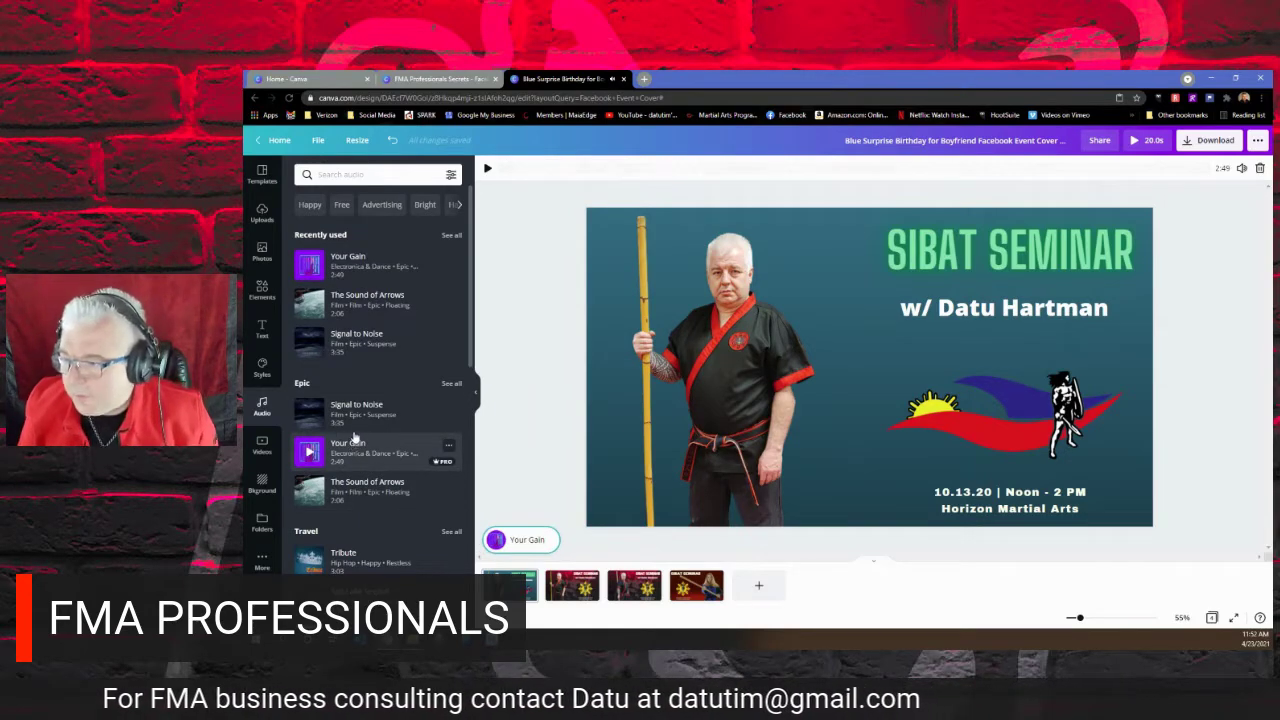
left_click(390, 300)
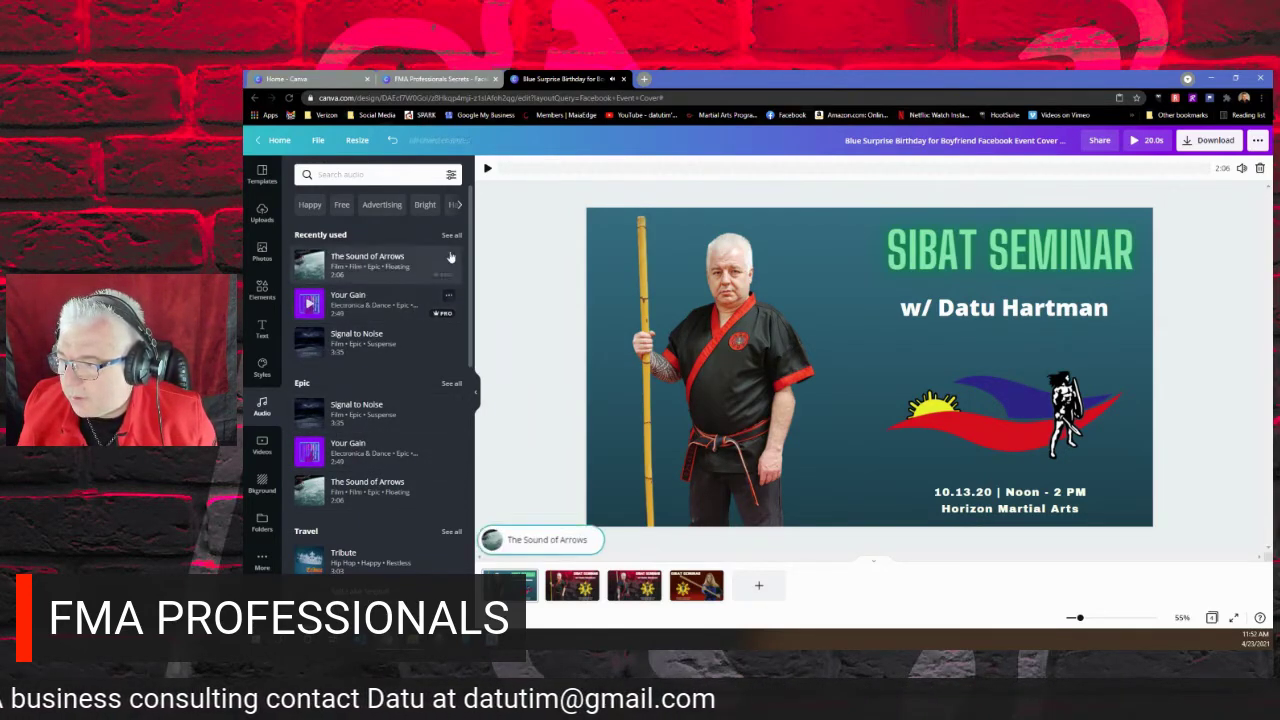
Compare Signal to Noise, Your Gain and The Sound of Arrows from all recently used tracks, shifting The Sound of Arrows' played section further in.
left_click(452, 237)
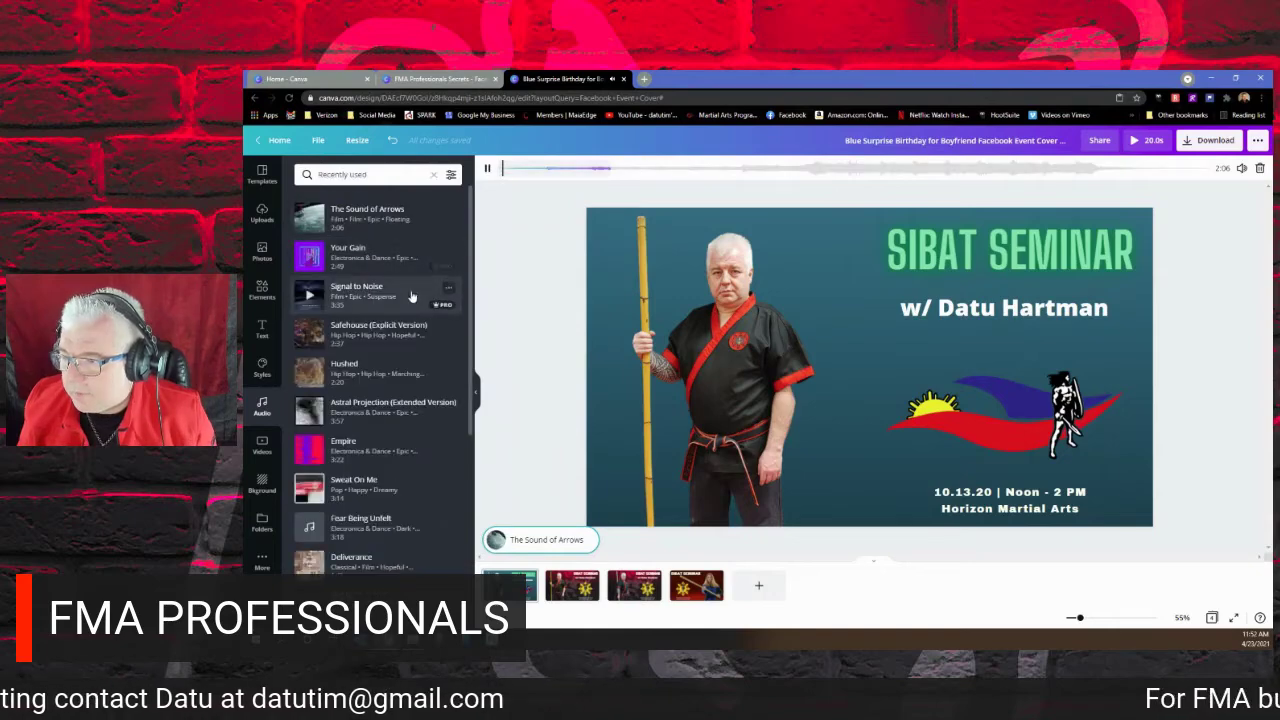
left_click(401, 298)
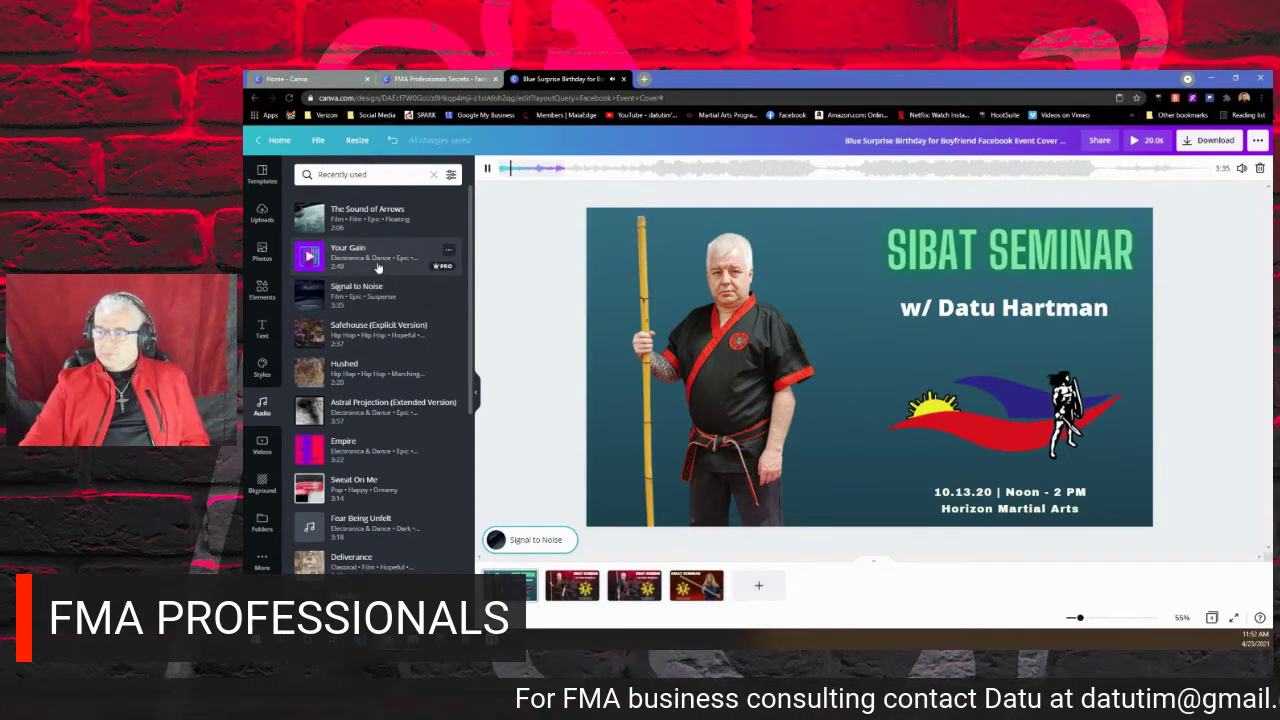
left_click(378, 268)
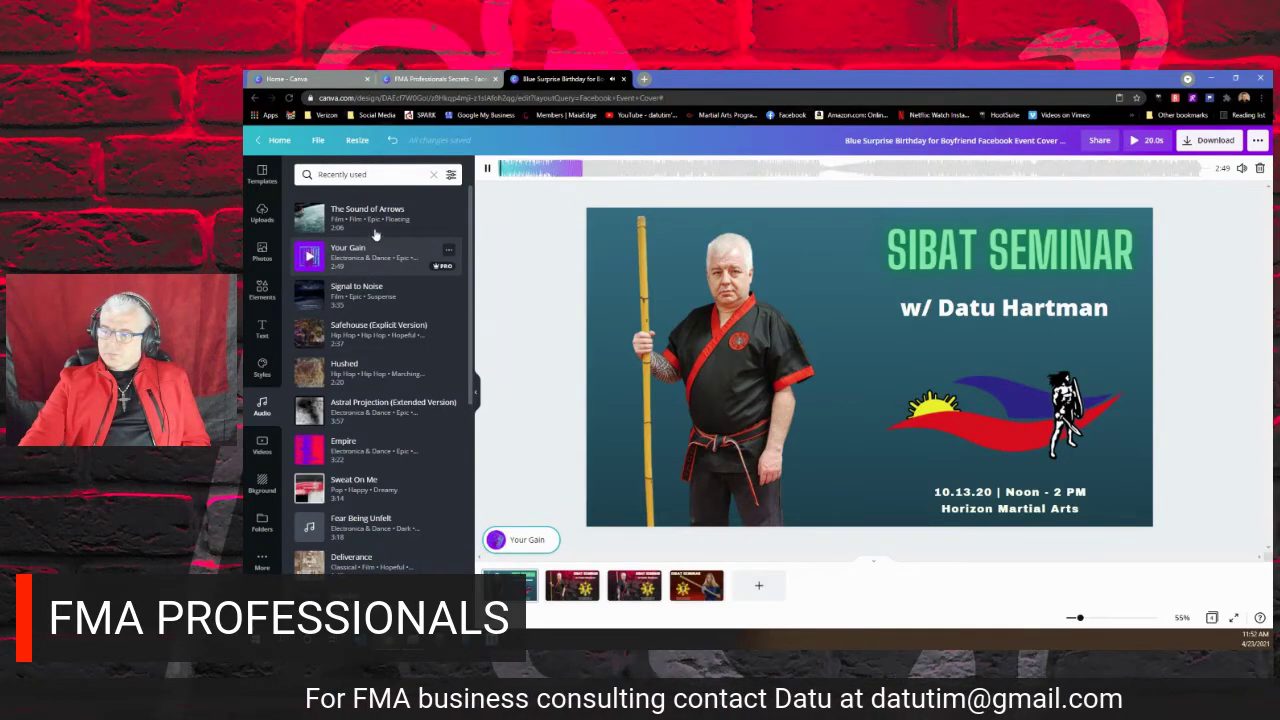
left_click(375, 225)
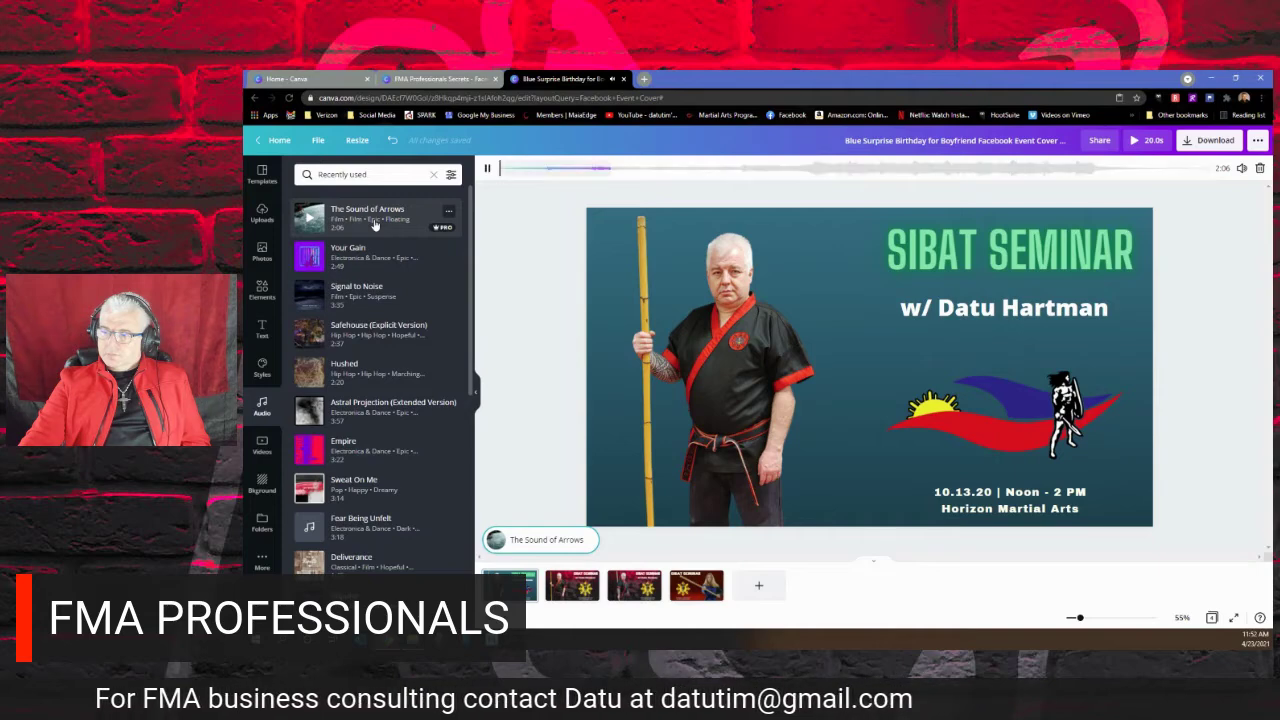
left_click_drag(540, 174, 795, 158)
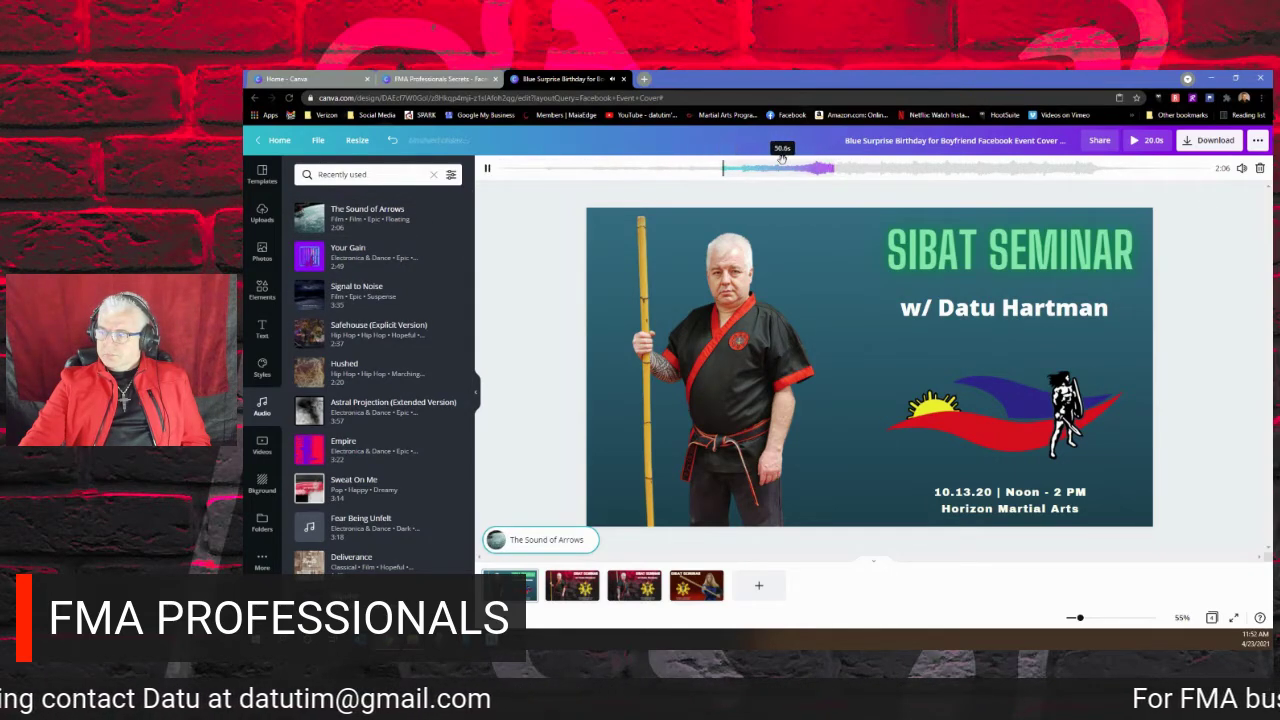
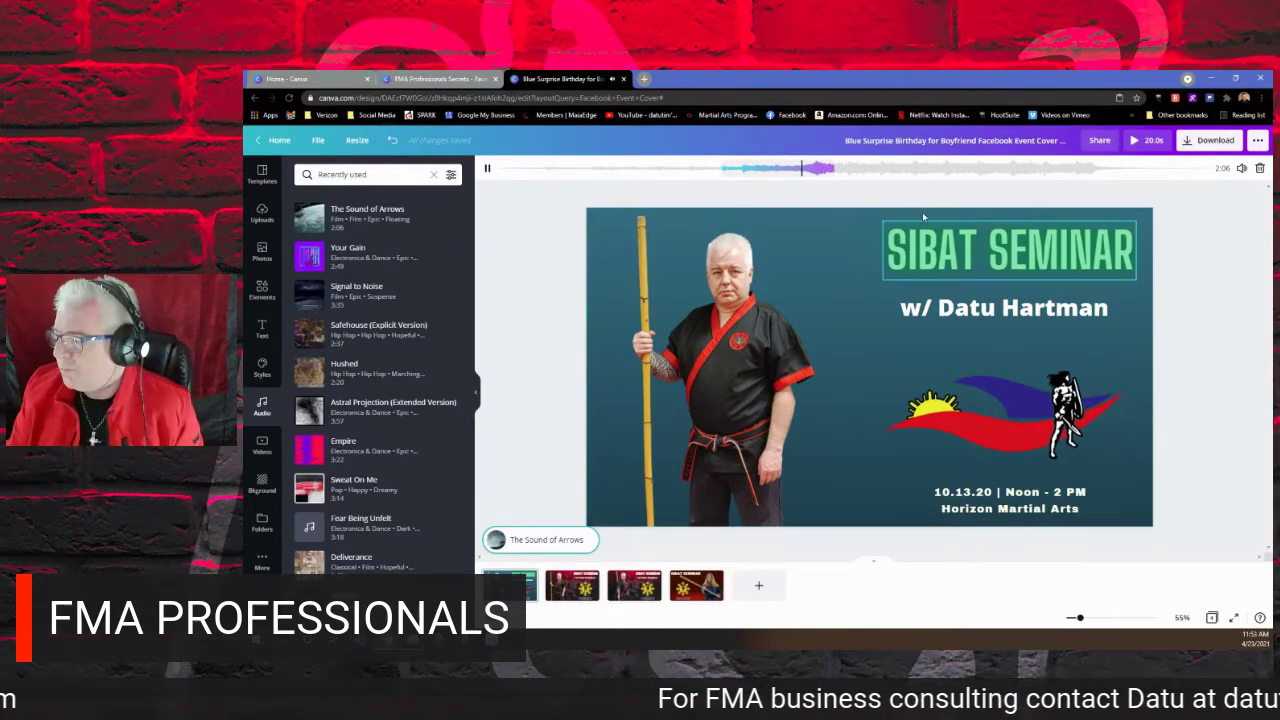
Replace the background music with Signal to Noise and shift its played section forward to the track's first loud passage.
left_click(512, 272)
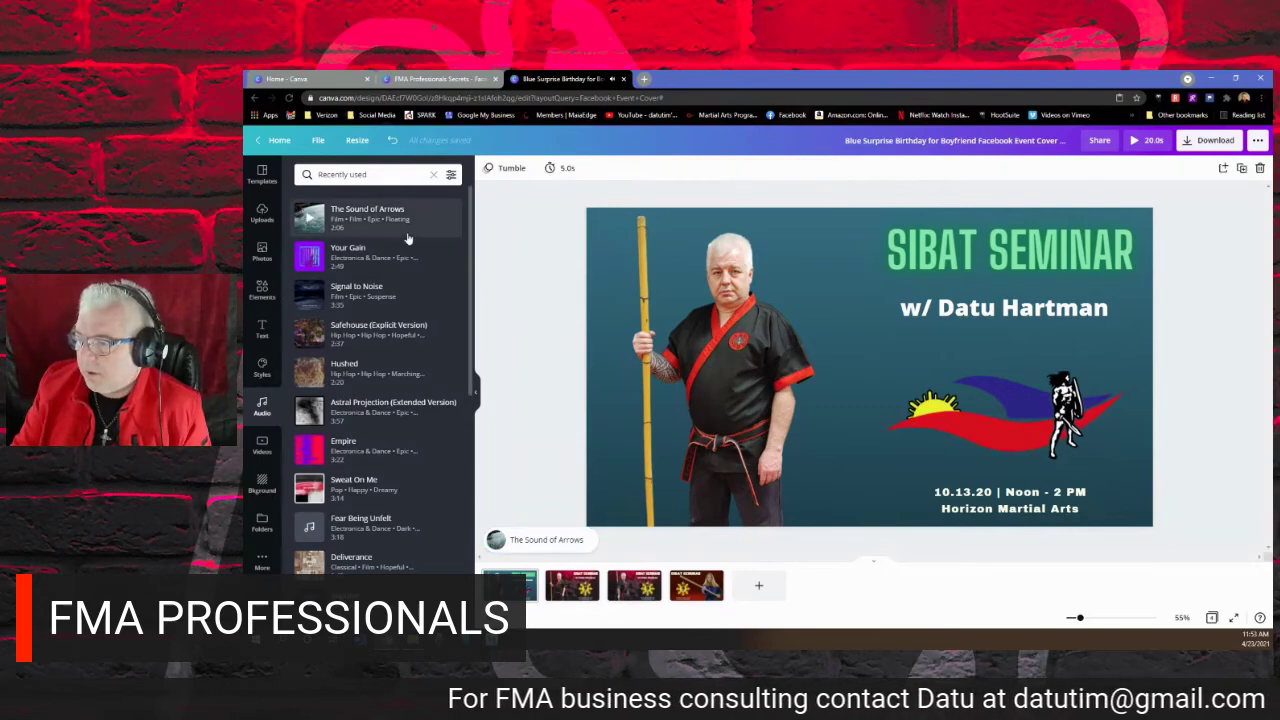
left_click(371, 306)
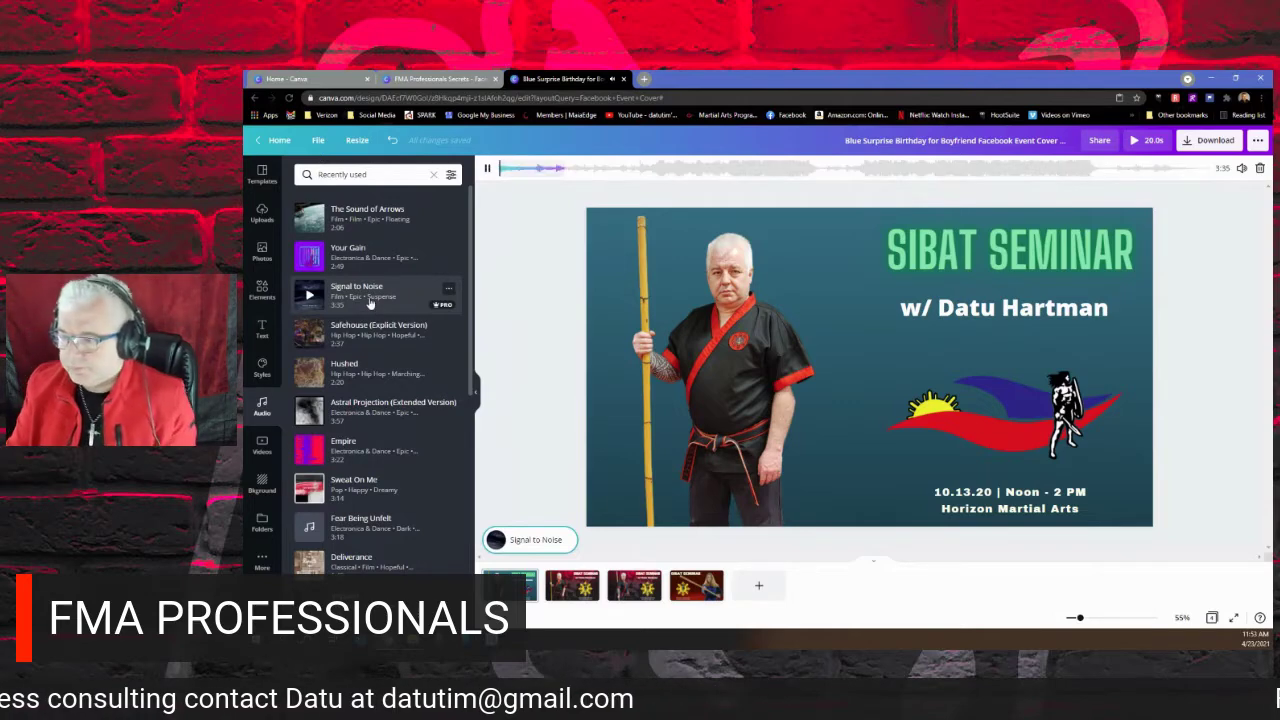
mouse_move(667, 170)
left_mouse_down()
mouse_move(543, 168)
mouse_move(677, 170)
left_mouse_up()
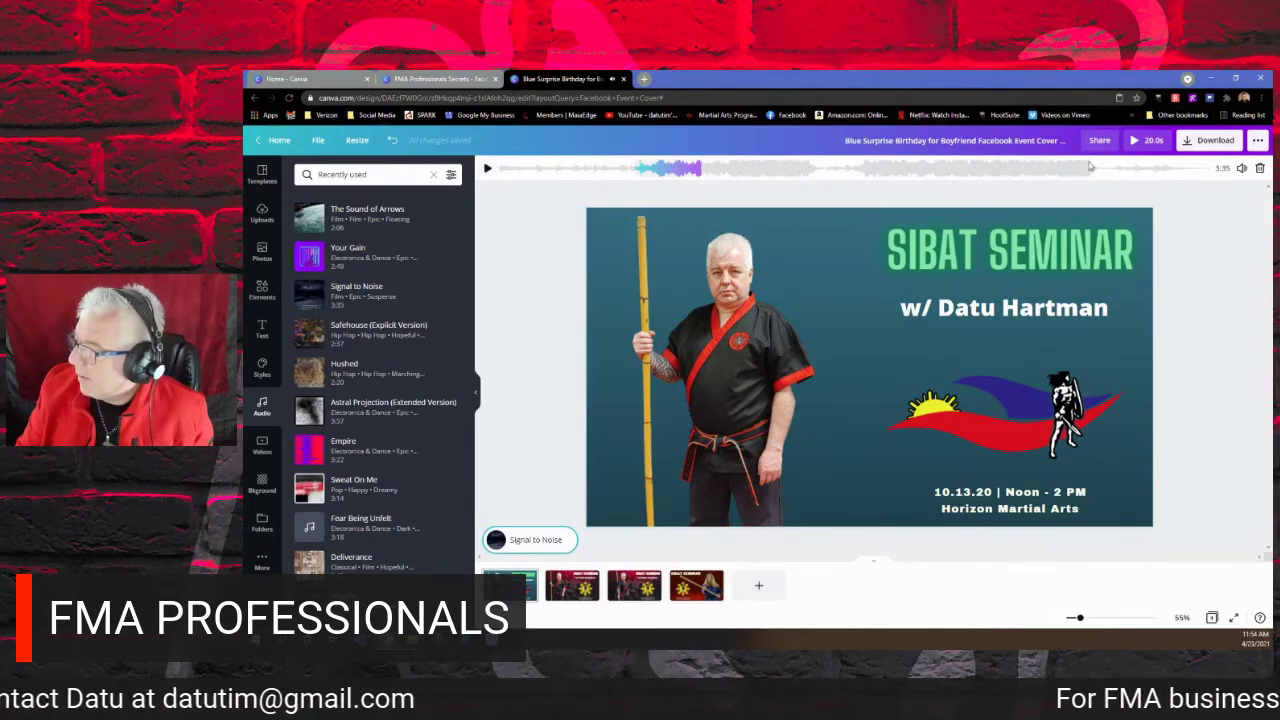
Download all four pages of the event cover design as an MP4 video.
left_click(1190, 149)
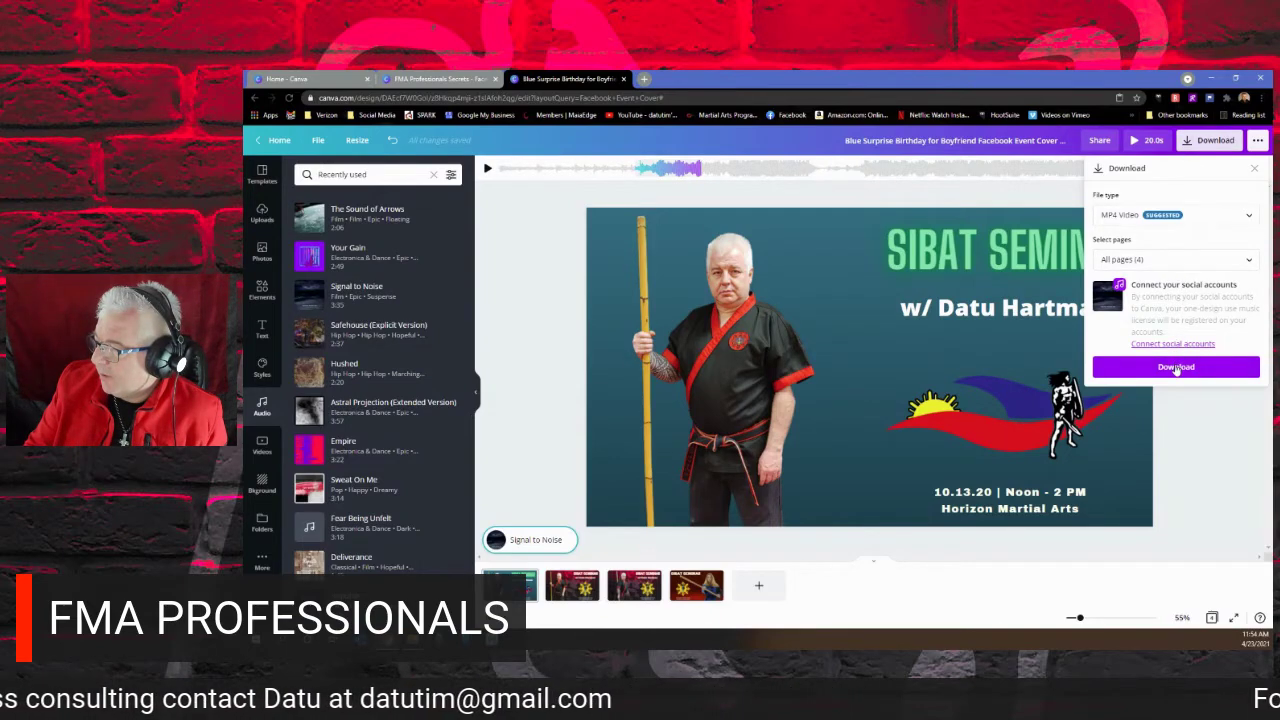
left_click(1182, 262)
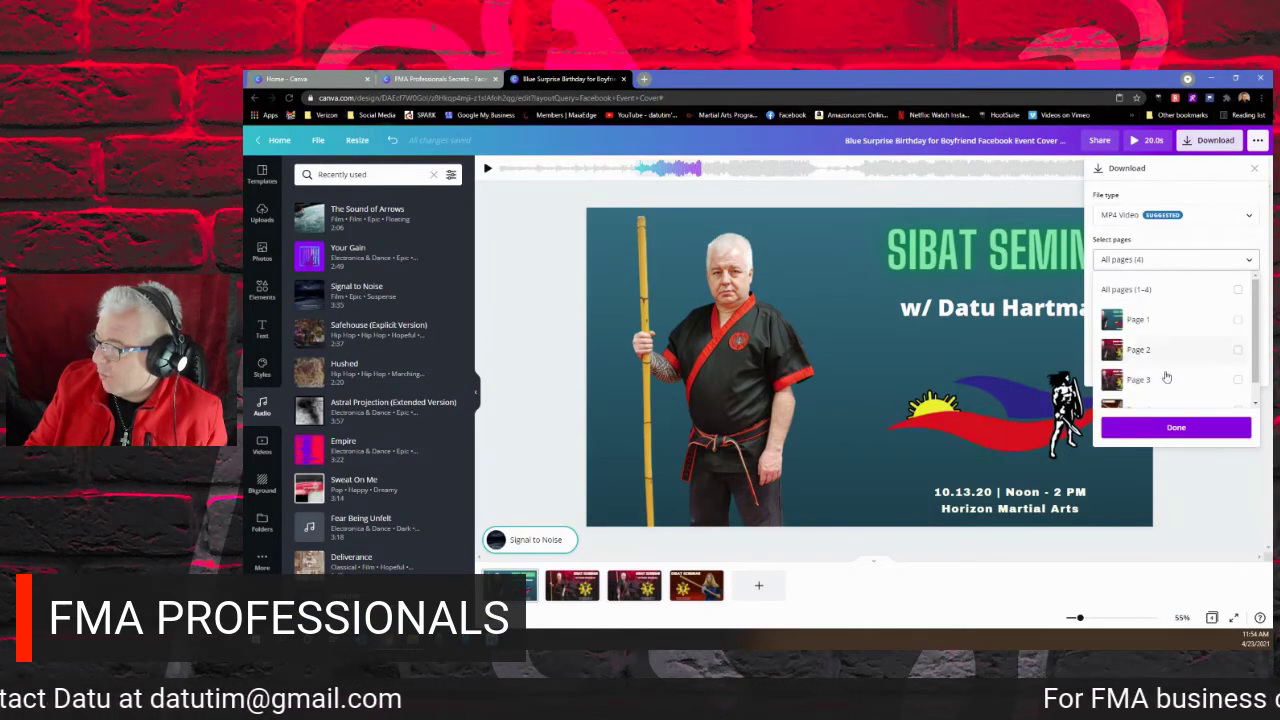
left_click(1175, 294)
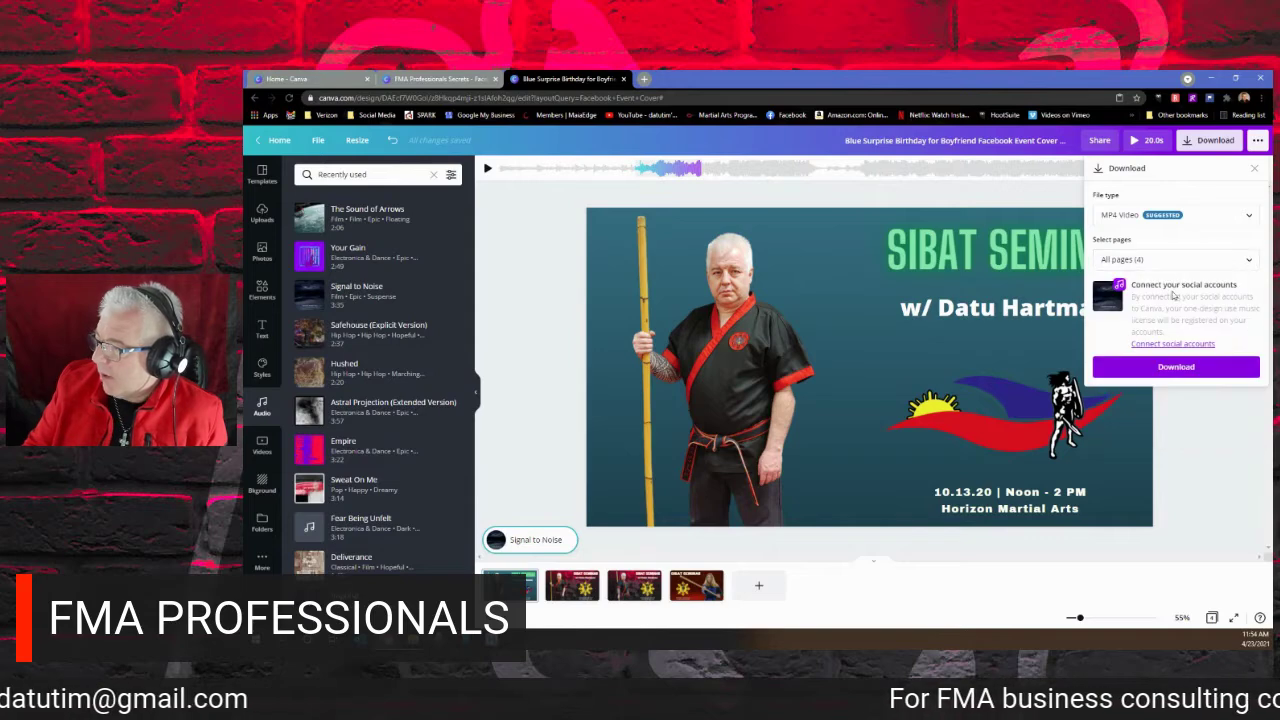
left_click(1172, 367)
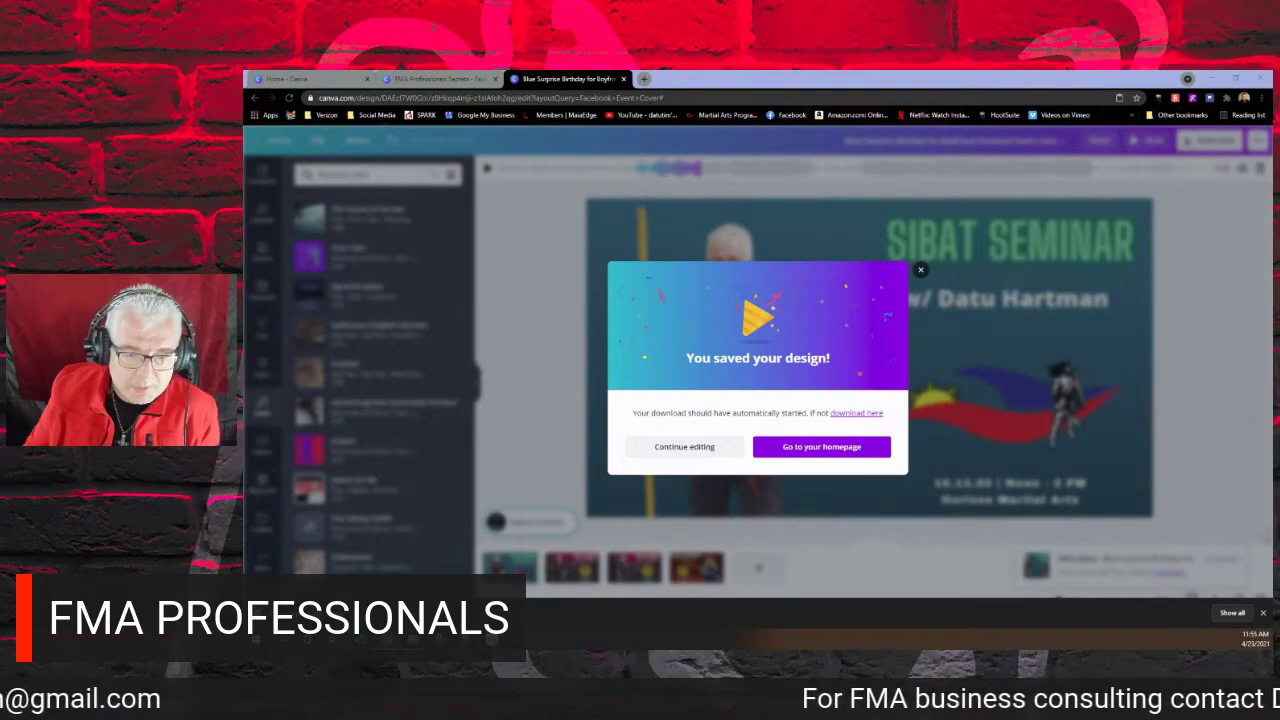
Switch to File Explorer and select the Blue Surprise Birthday for Boyfriend Facebook Event Cover MP4 in the Downloads folder.
key("alt+Tab")
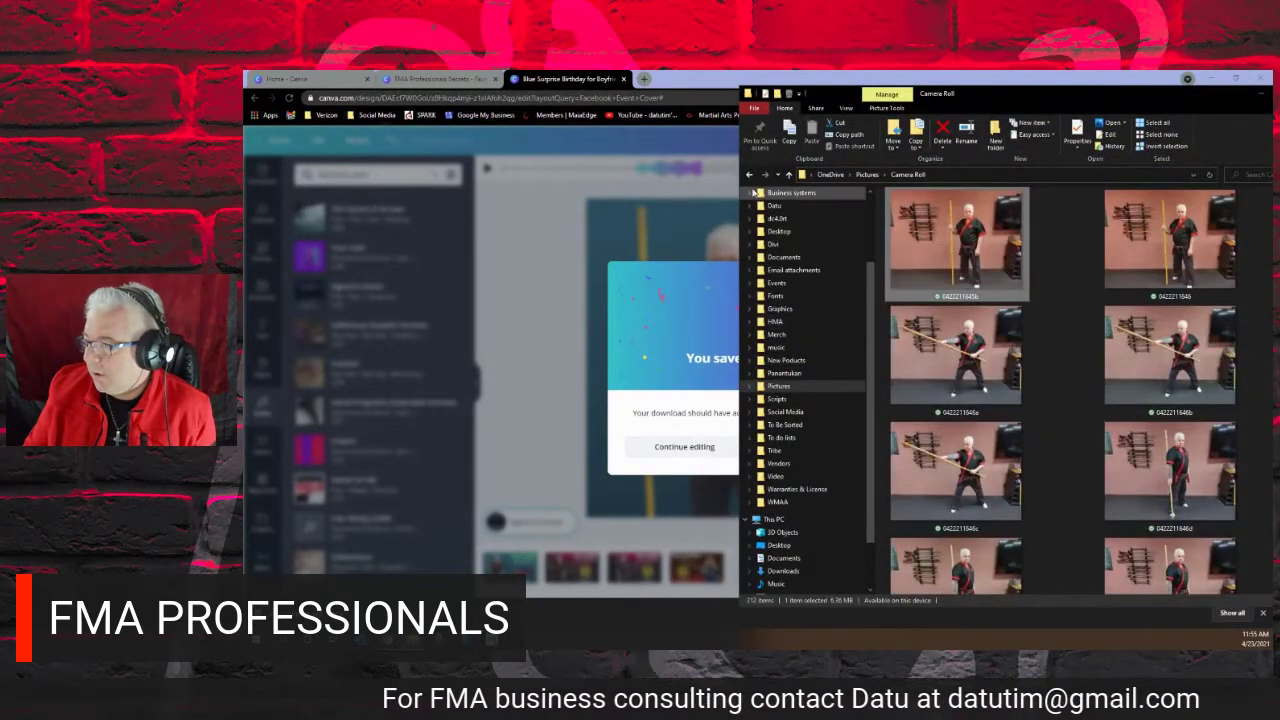
left_click(1238, 80)
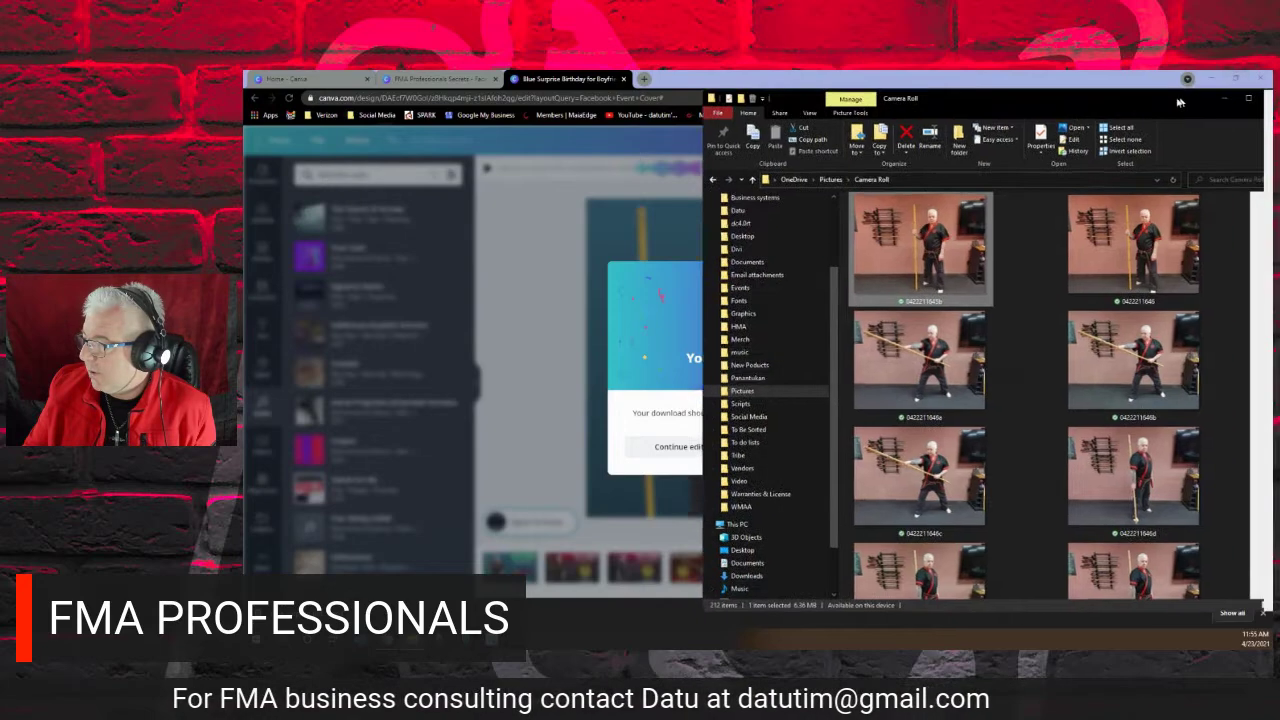
left_click(1240, 101)
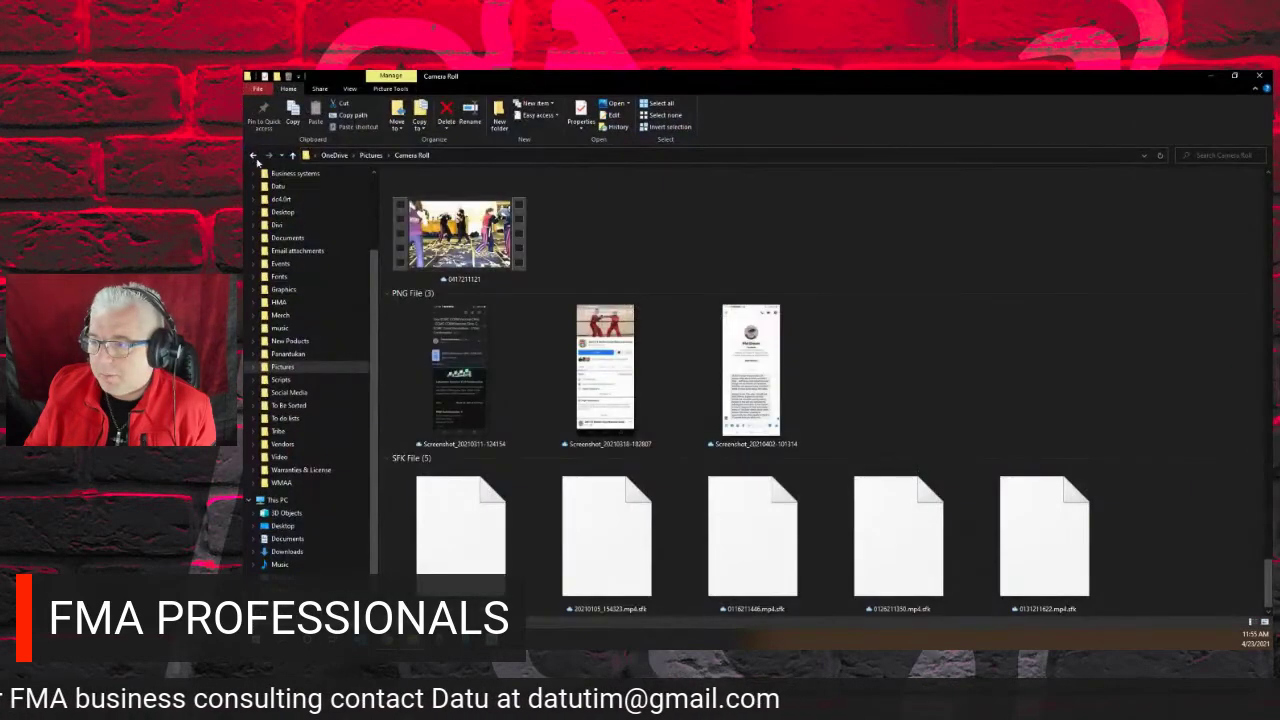
scroll(374, 300, "up", 3)
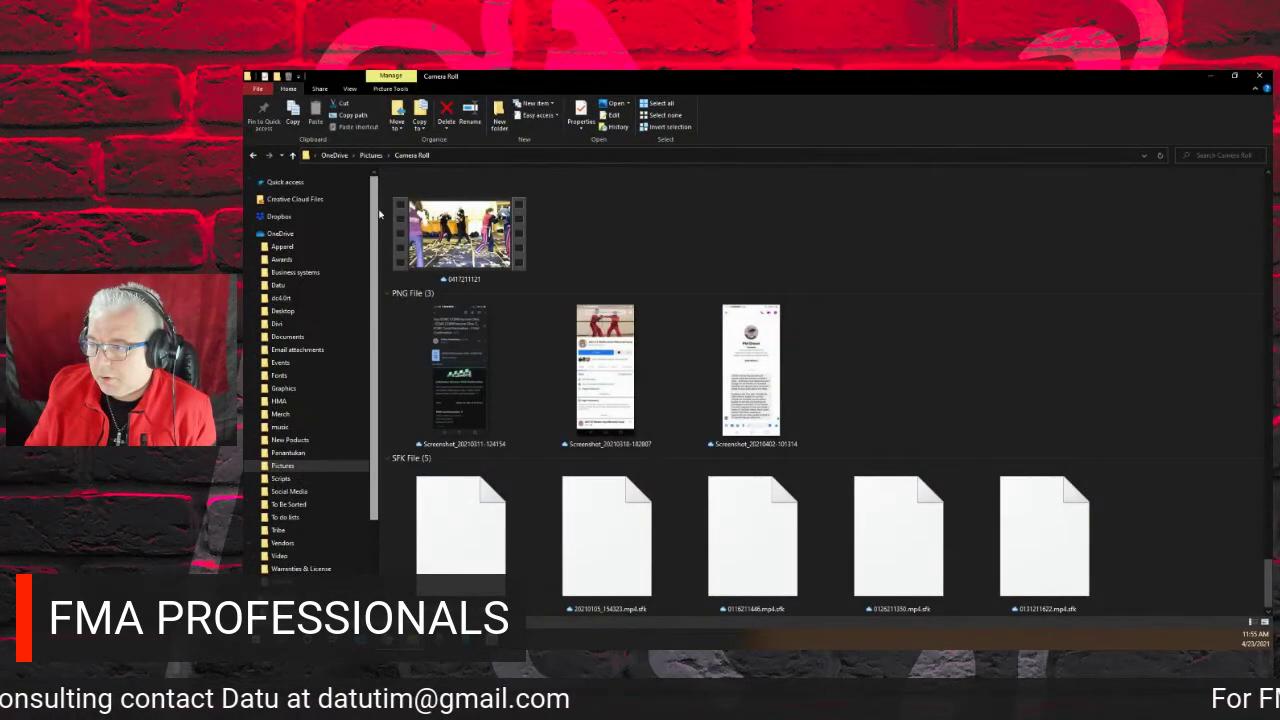
left_click(249, 233)
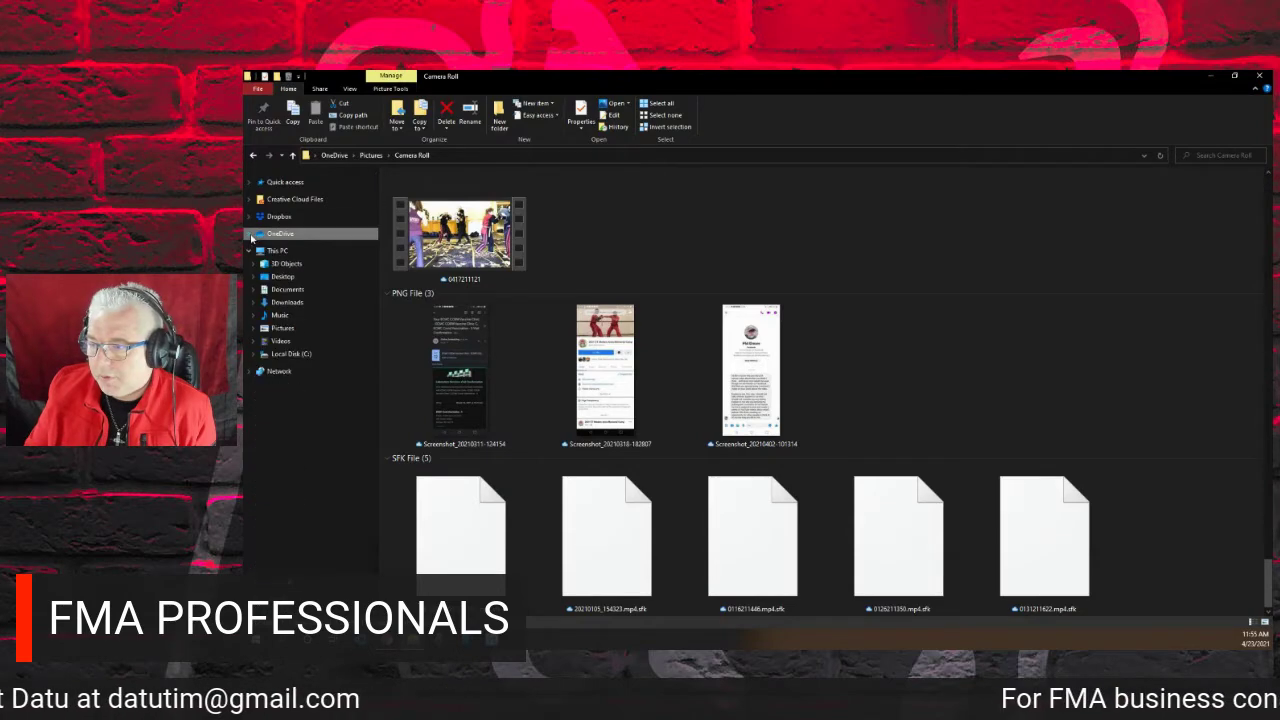
left_click(286, 303)
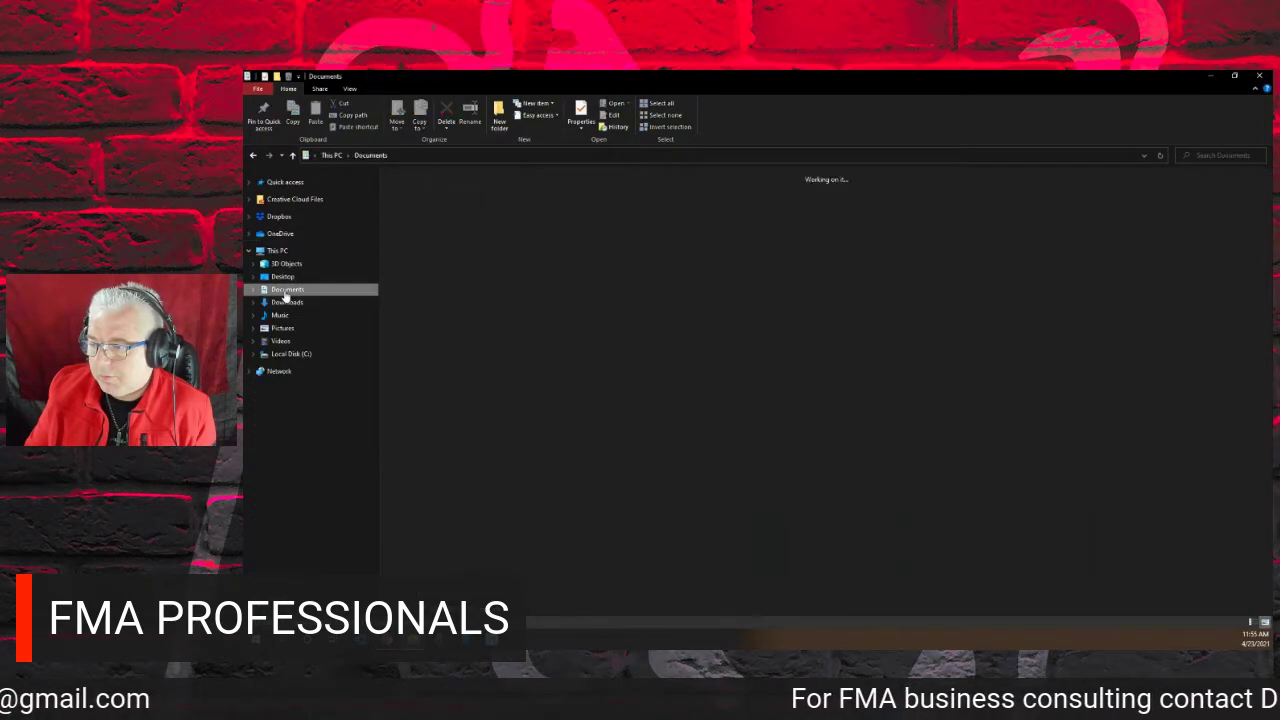
scroll(806, 325, "down", 10)
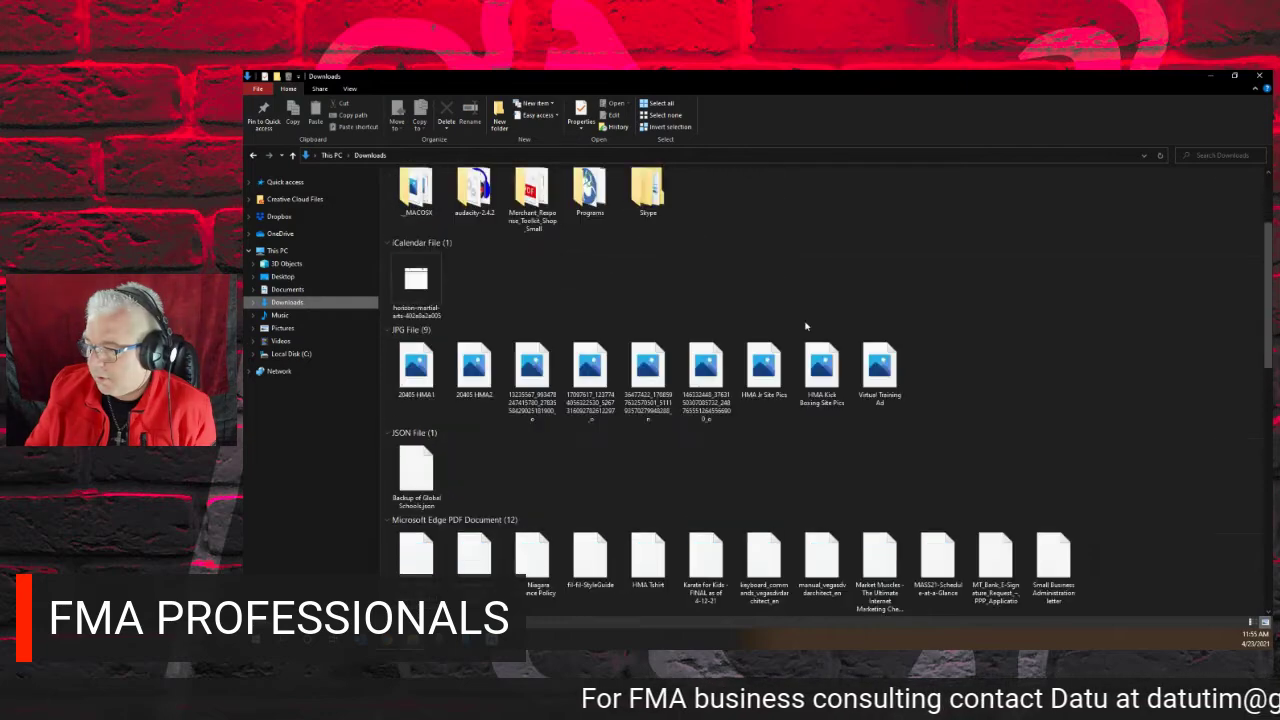
scroll(806, 325, "down", 2)
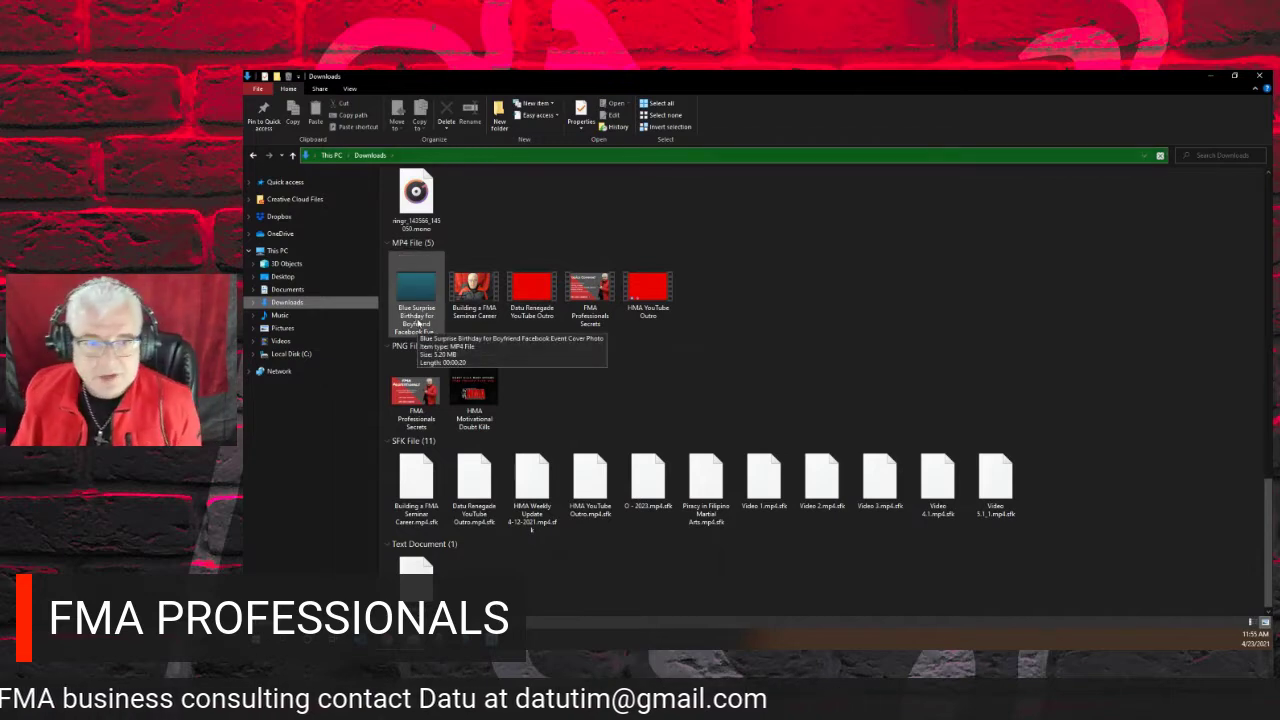
left_click(418, 323)
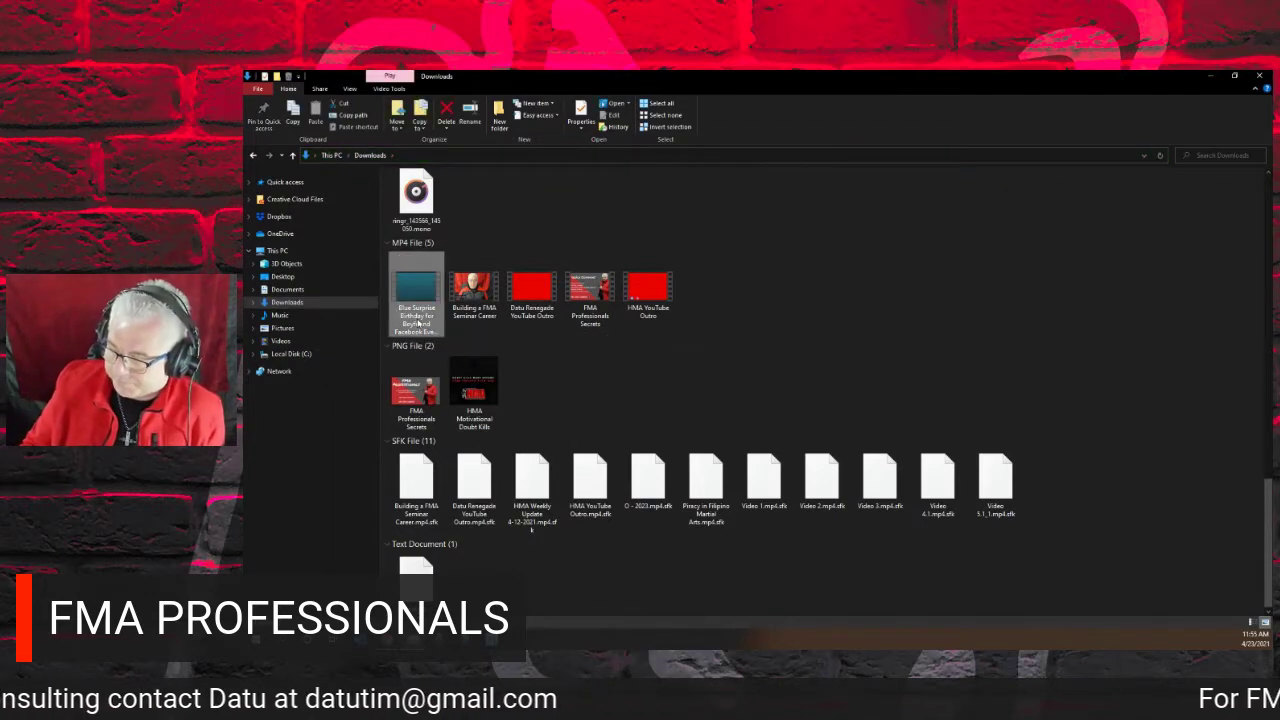
Play the downloaded Blue Surprise Birthday for Boyfriend Facebook Event Cover video.
double_click(418, 323)
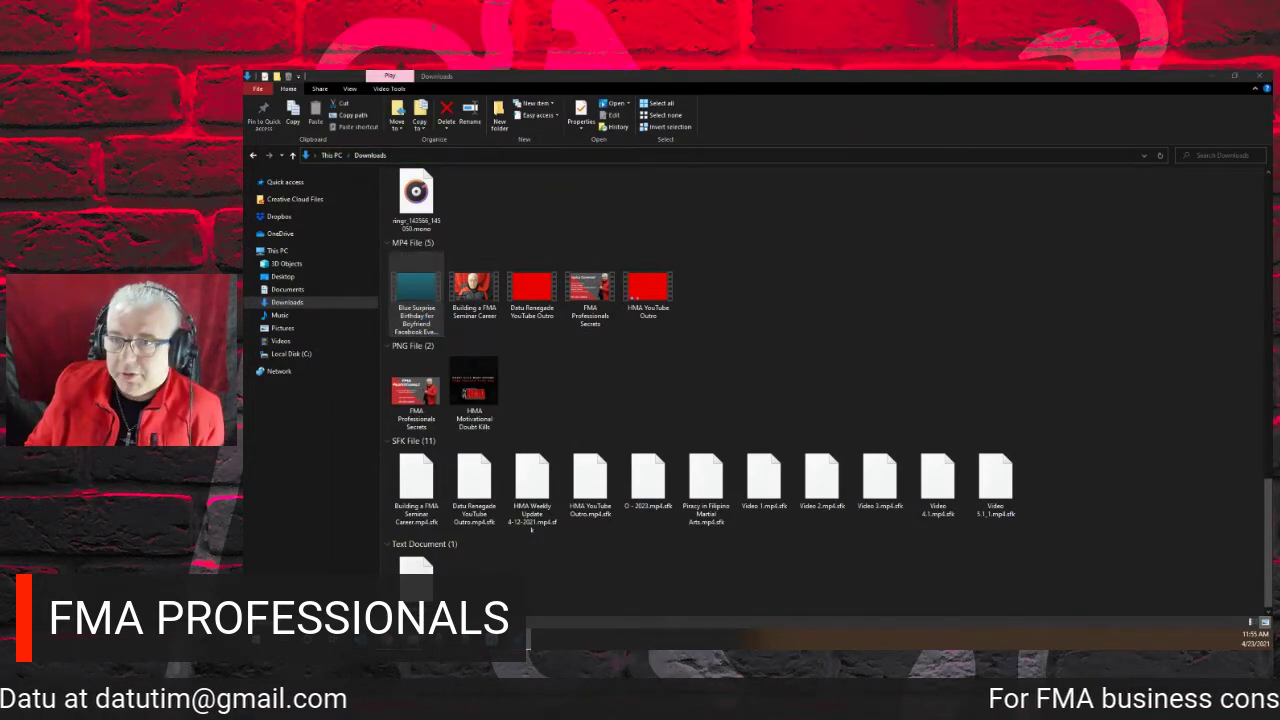
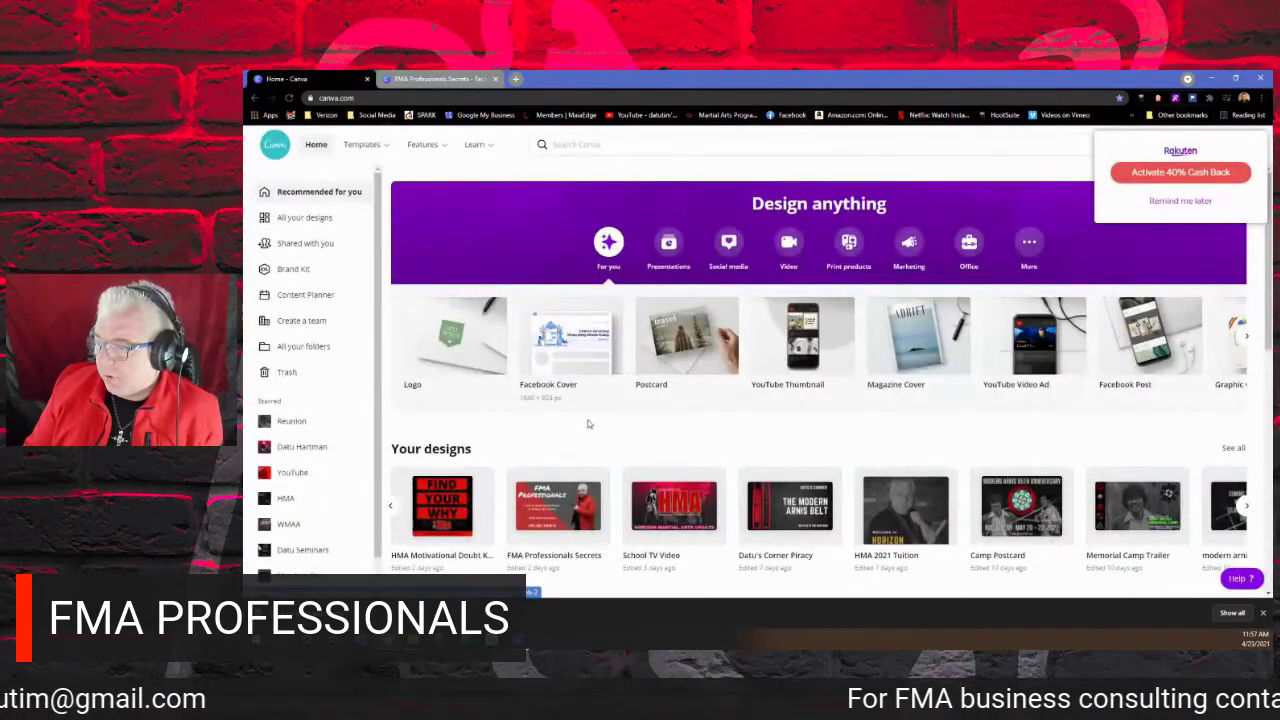
Browse the recent Canva designs, show the full design list, and open the Tapi - Tapi design.
scroll(586, 400, "down", 2)
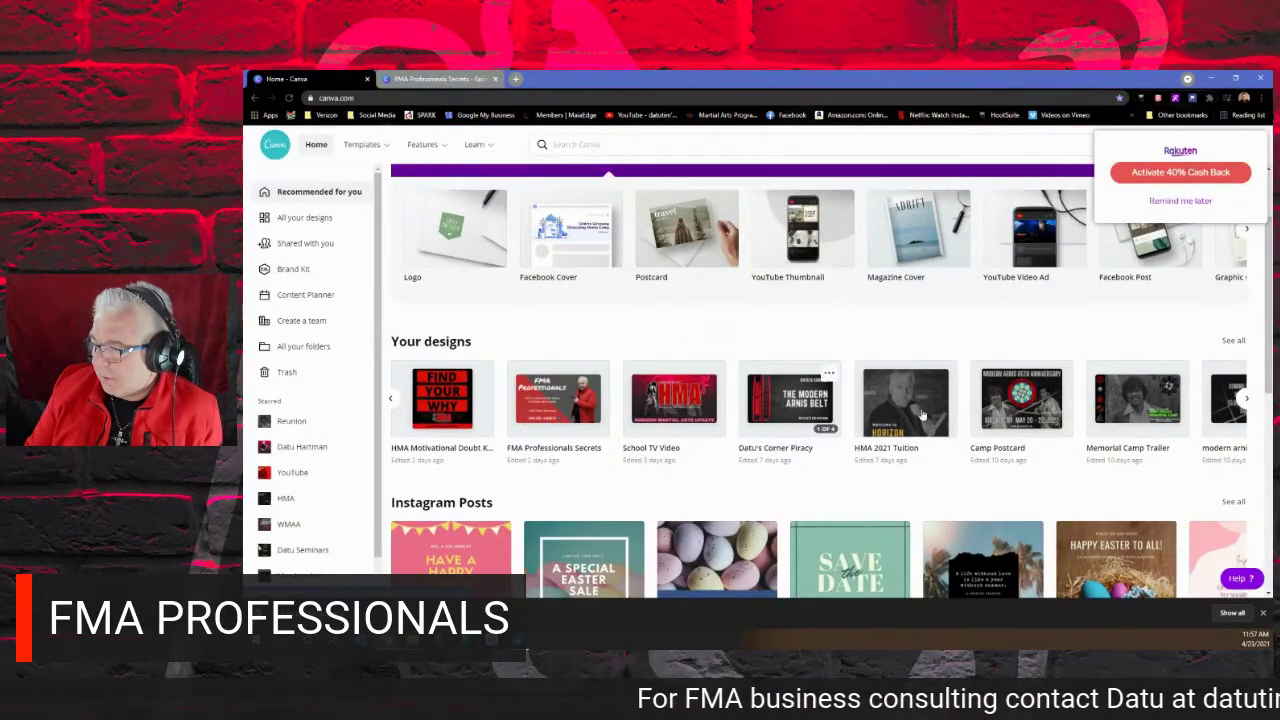
left_click(1245, 400)
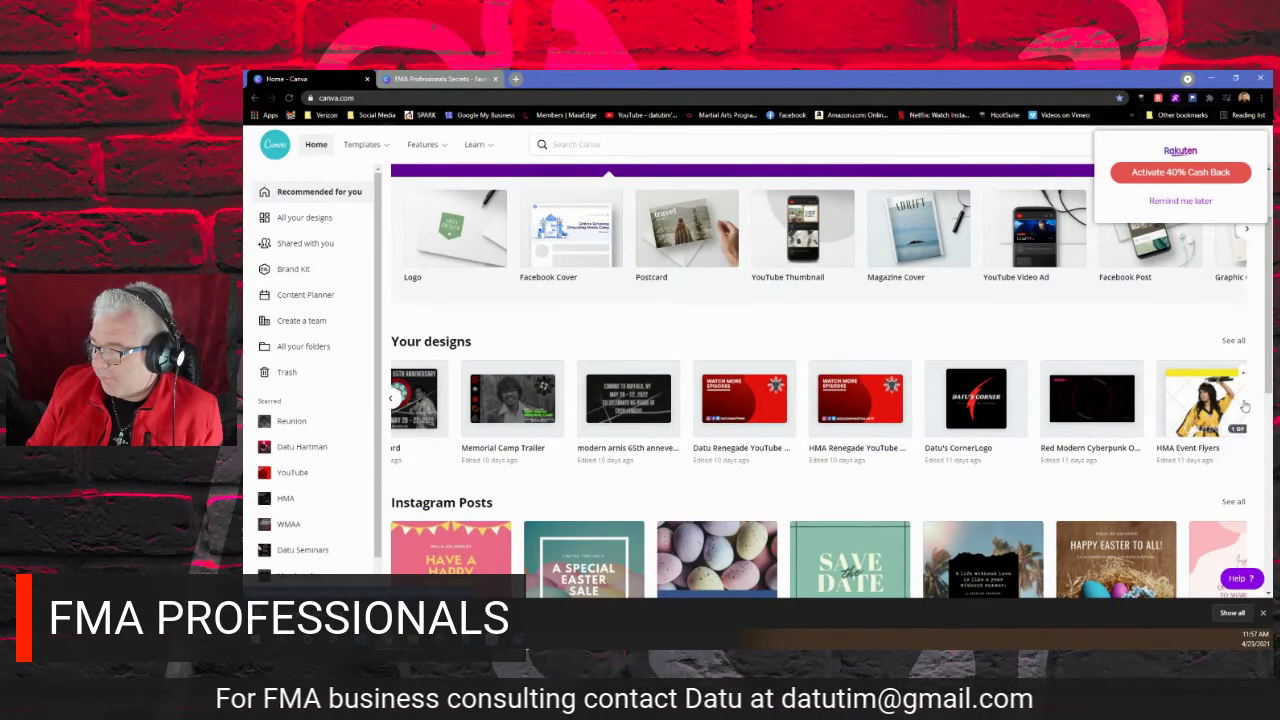
left_click(392, 401)
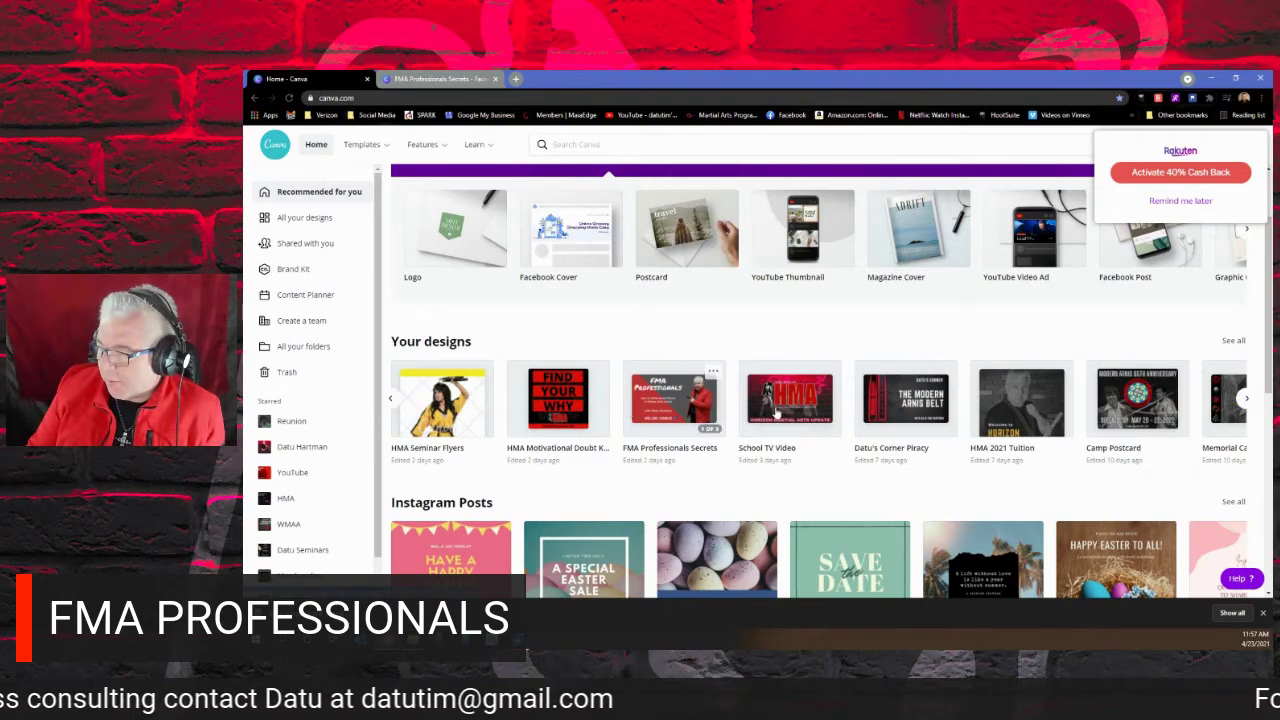
left_click(1230, 341)
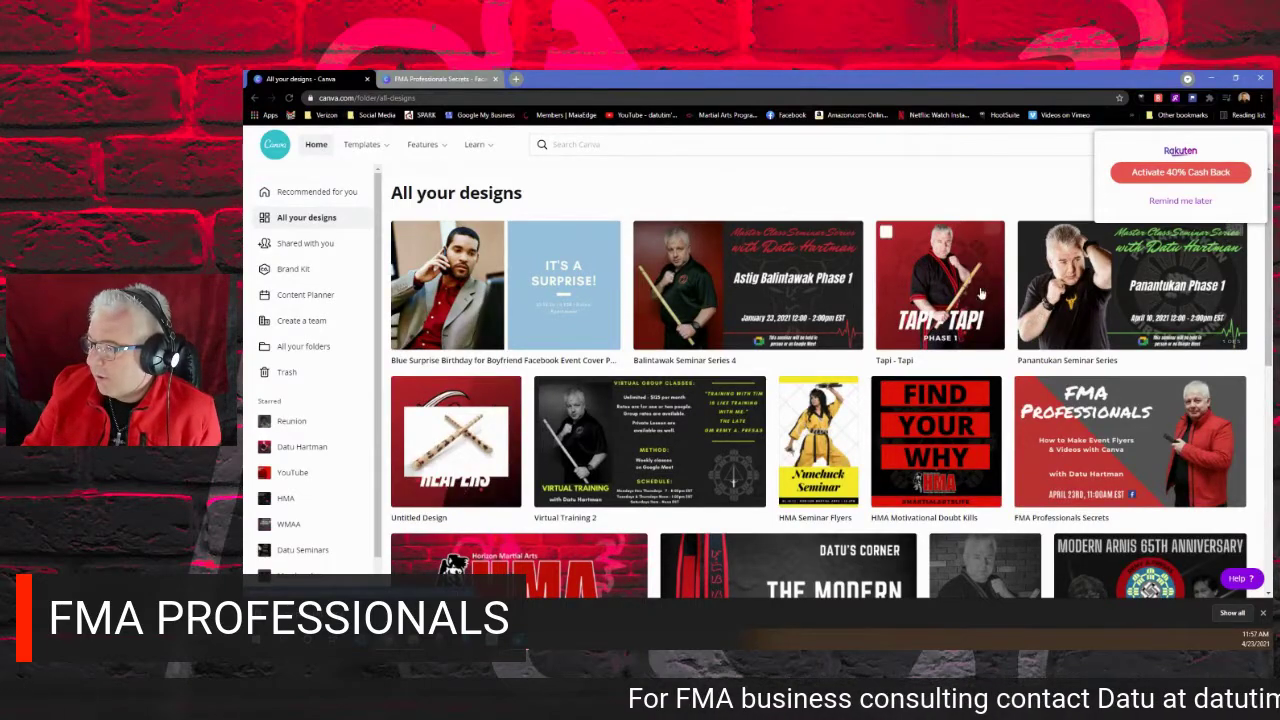
left_click(936, 296)
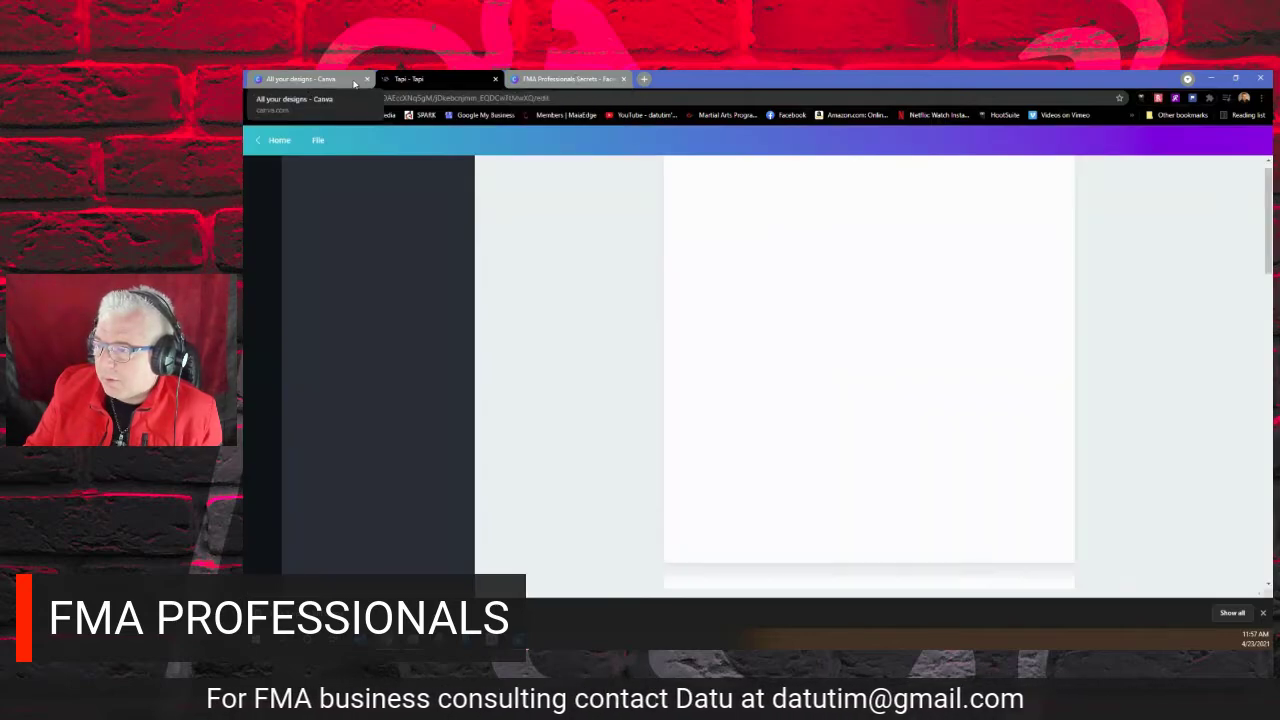
Return to the list of all designs and open Balintawak Seminar Series 4.
left_click(305, 78)
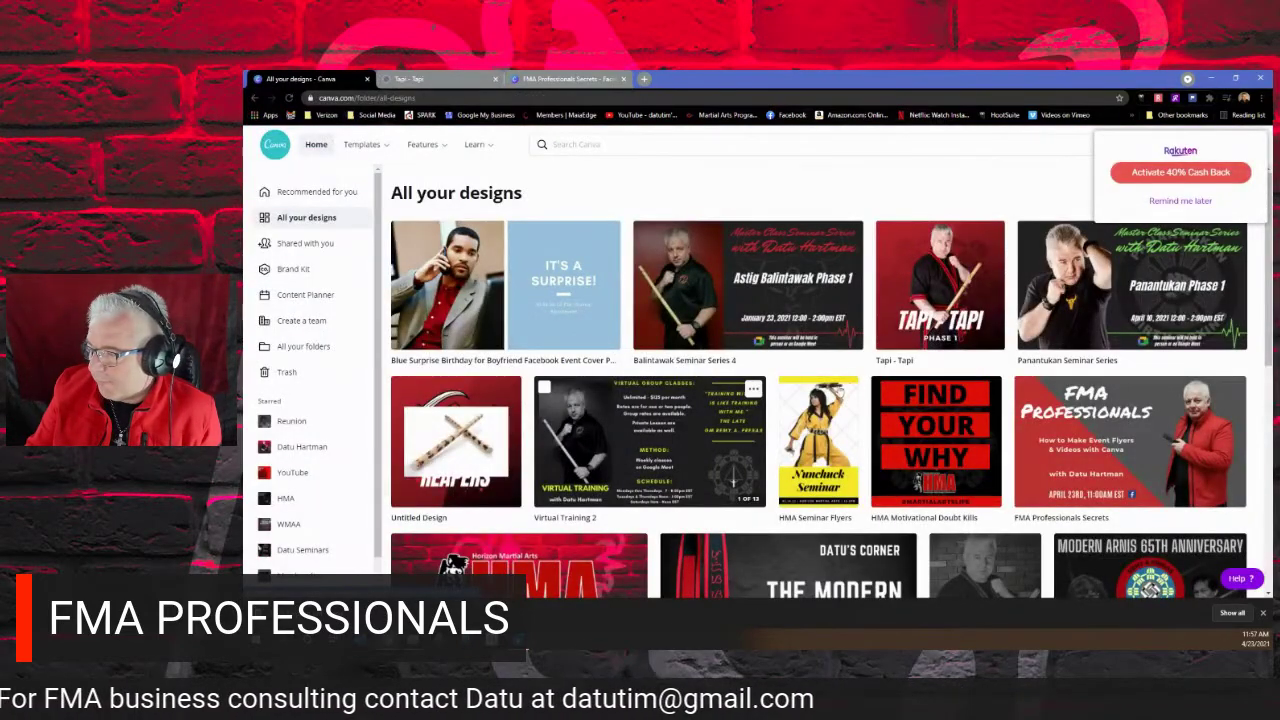
scroll(845, 390, "down", 3)
scroll(845, 390, "up", 2)
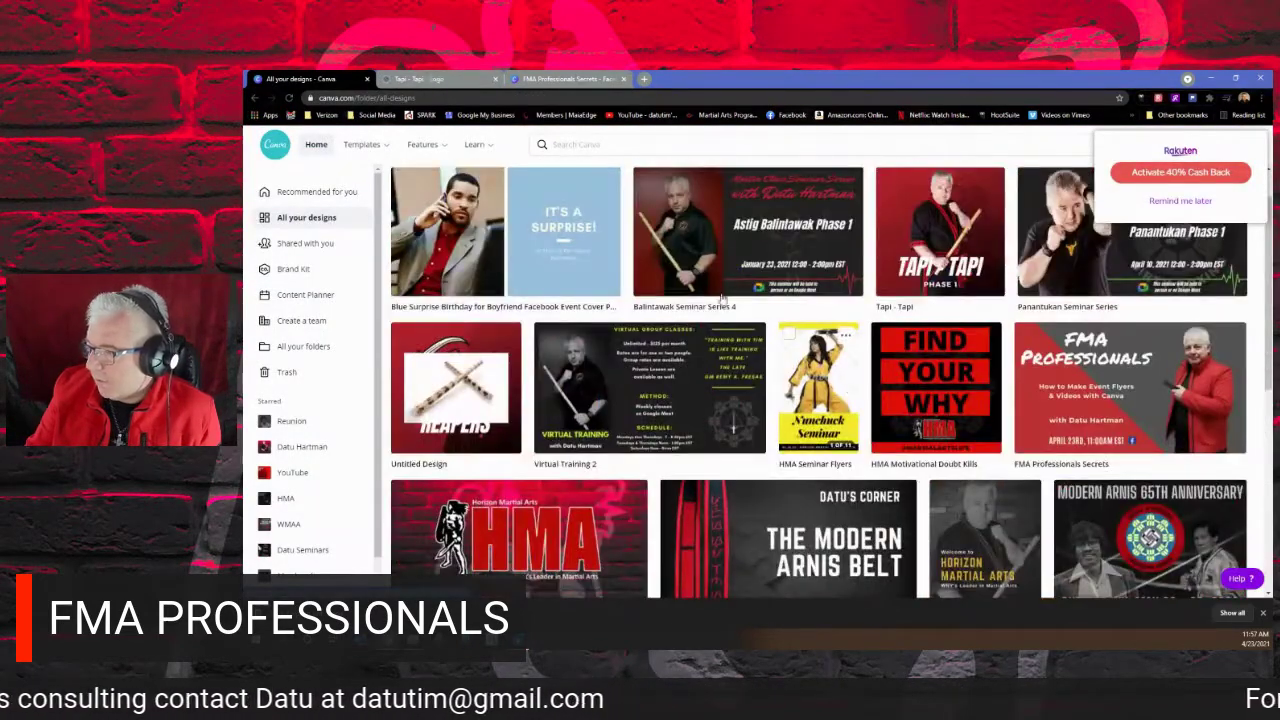
left_click(732, 261)
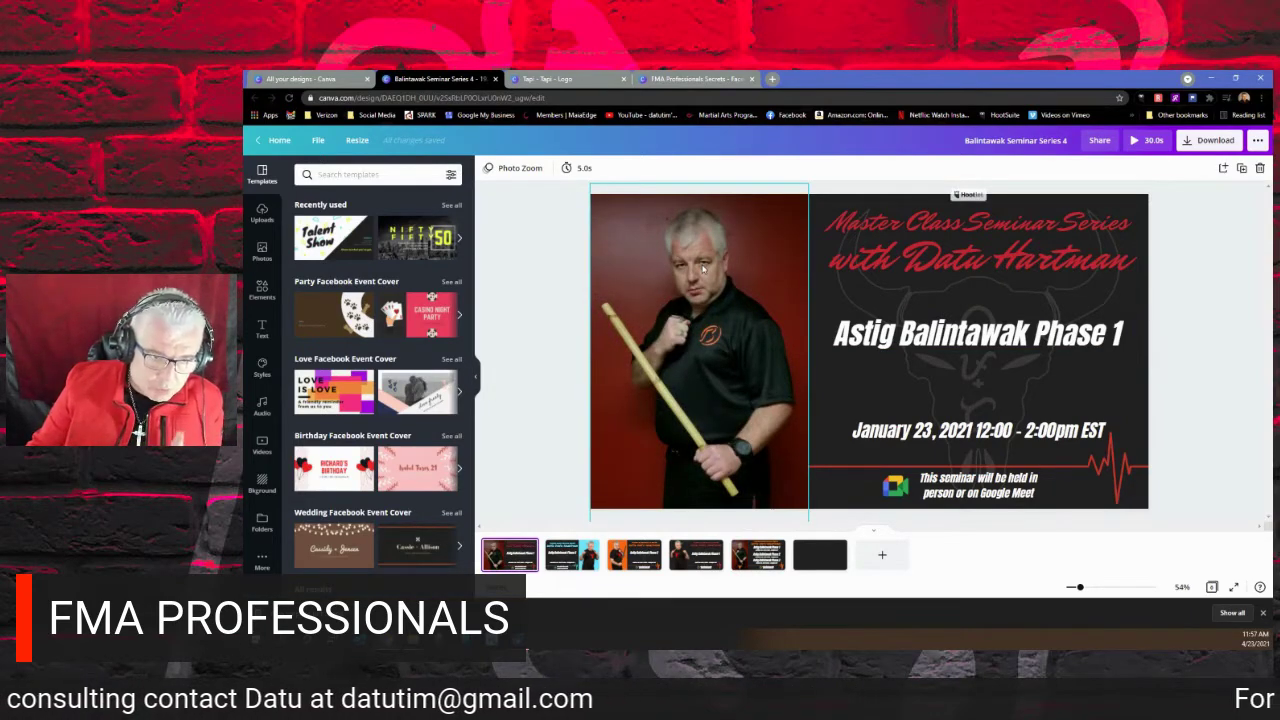
Review the Tapi - Tapi design's pages and check its custom size in the resize options.
left_click(562, 79)
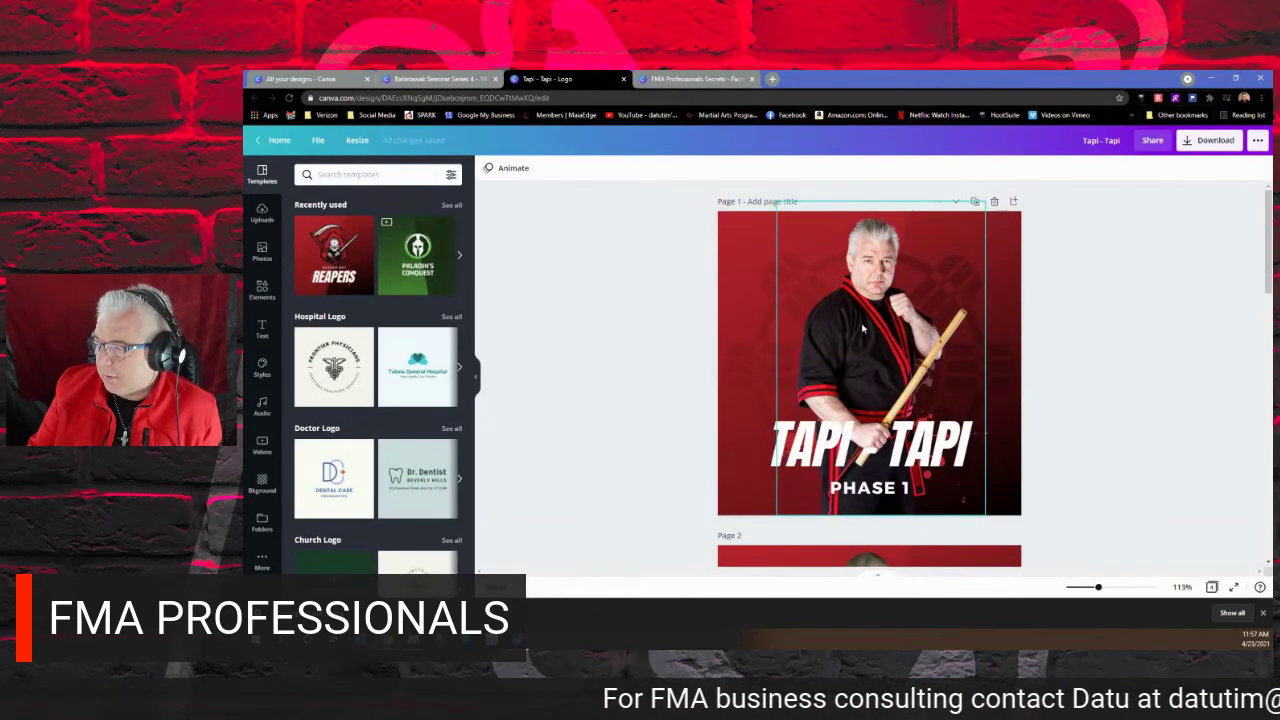
scroll(862, 314, "down", 2)
scroll(691, 294, "up", 2)
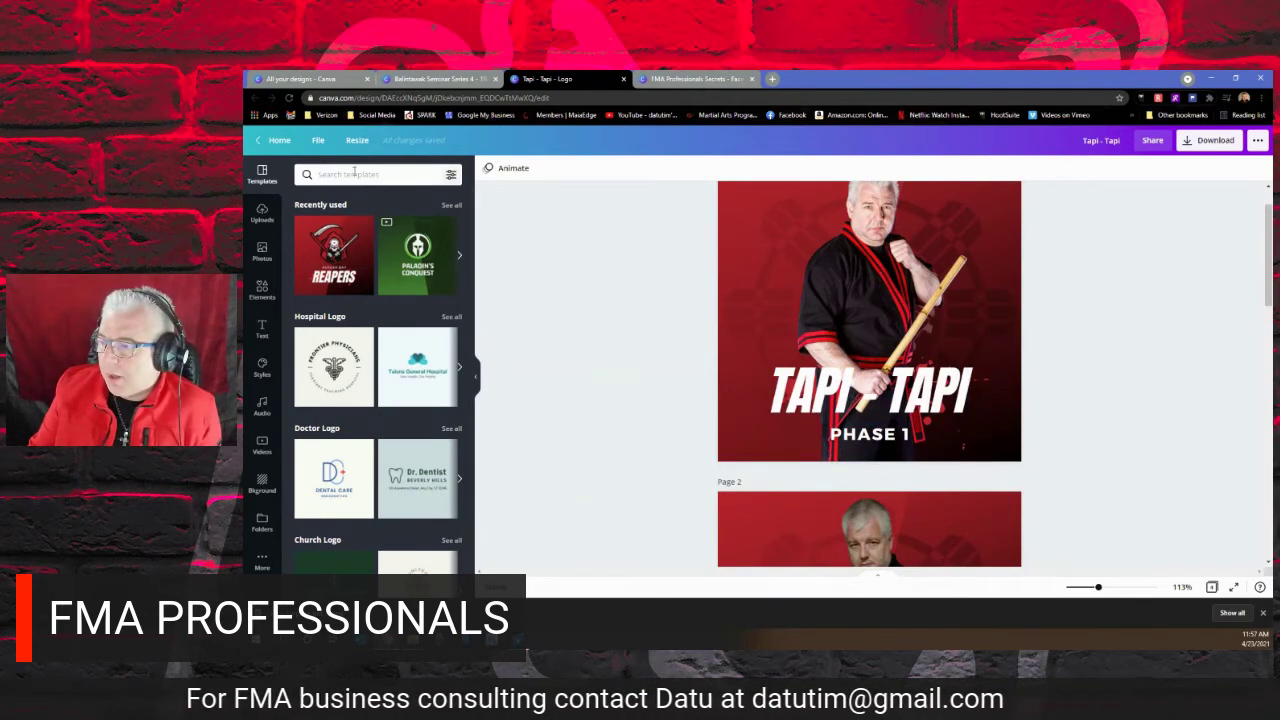
left_click(358, 141)
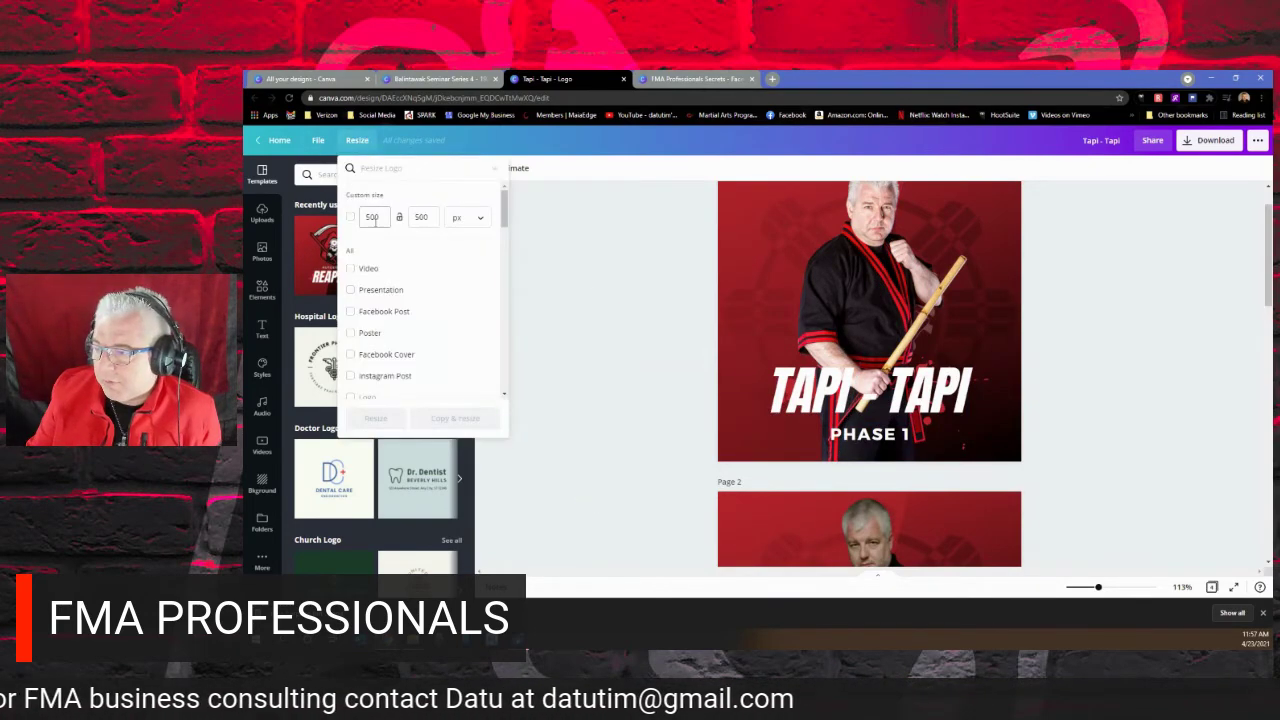
left_click(636, 254)
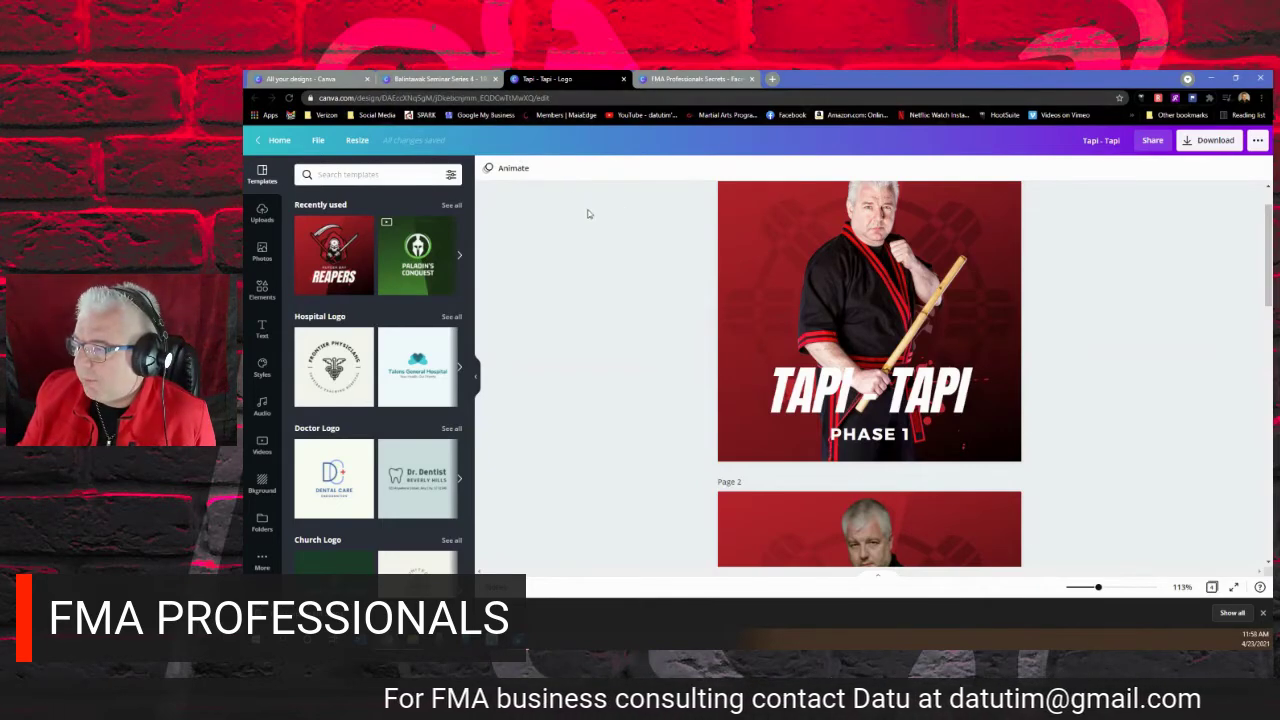
scroll(589, 213, "up", 1)
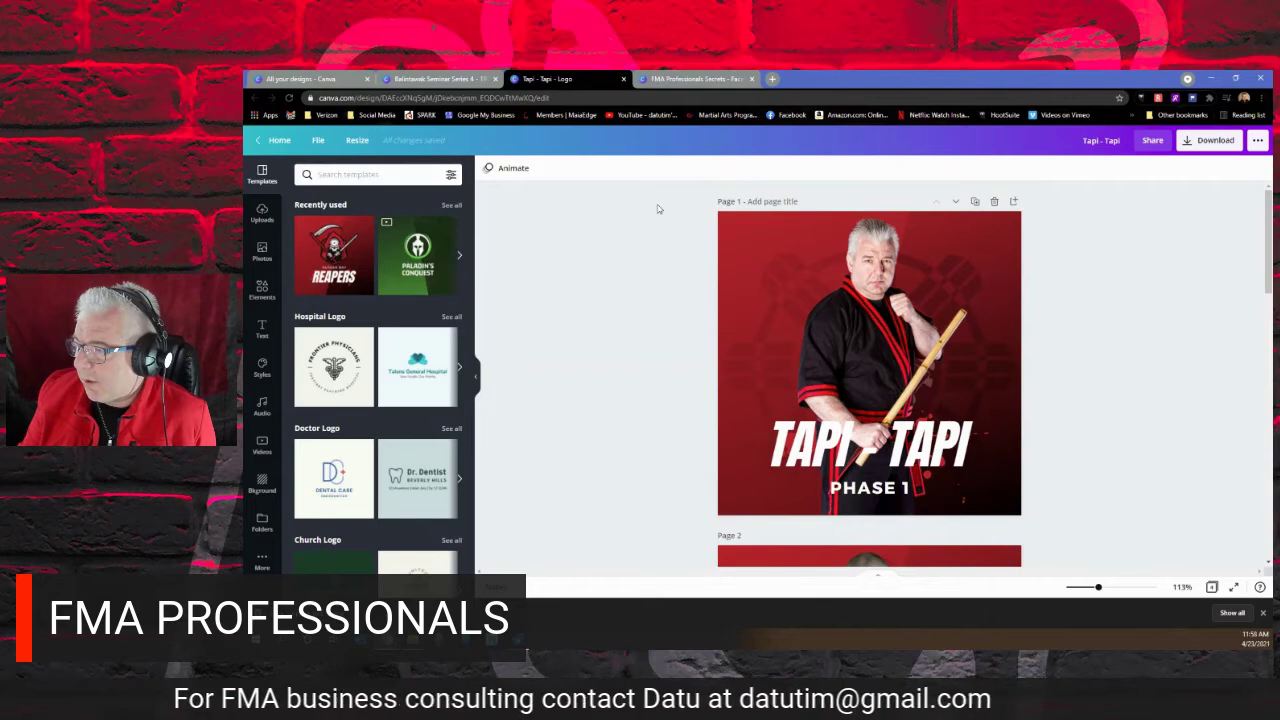
Copy all elements on page 1 of the Tapi - Tapi design.
left_click_drag(646, 188, 1132, 531)
right_click(884, 369)
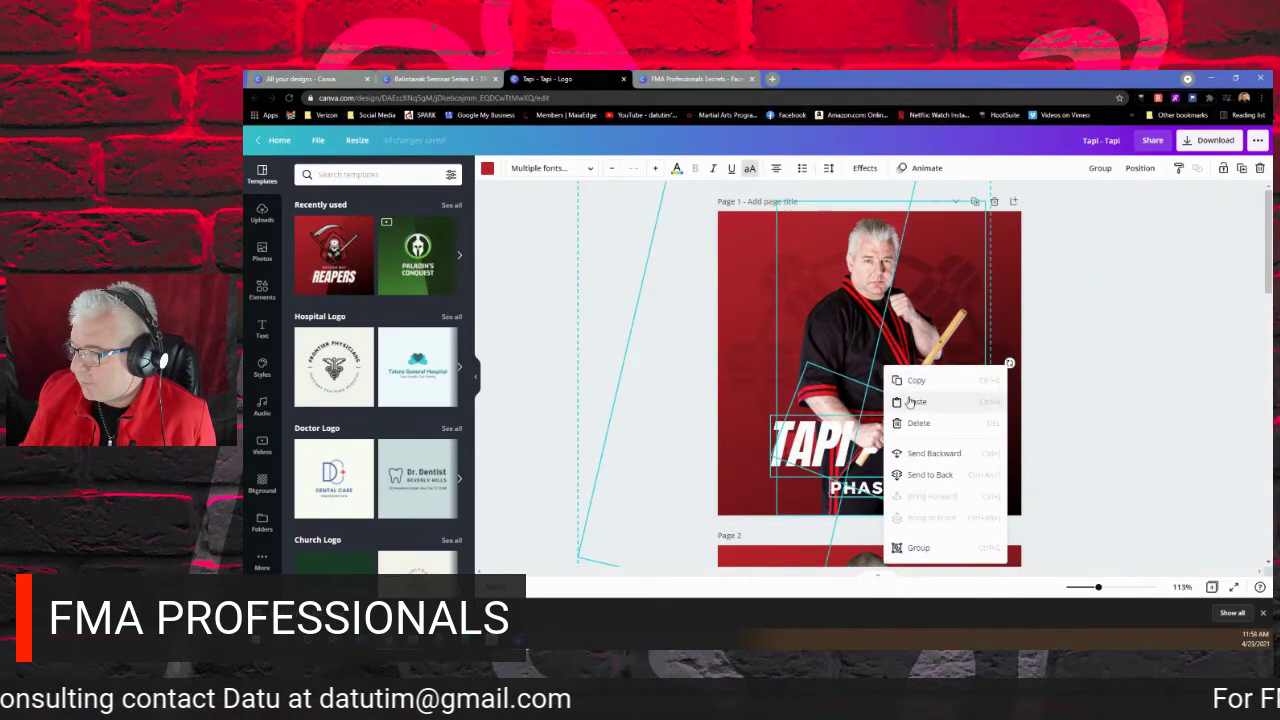
left_click(912, 384)
left_click(544, 266)
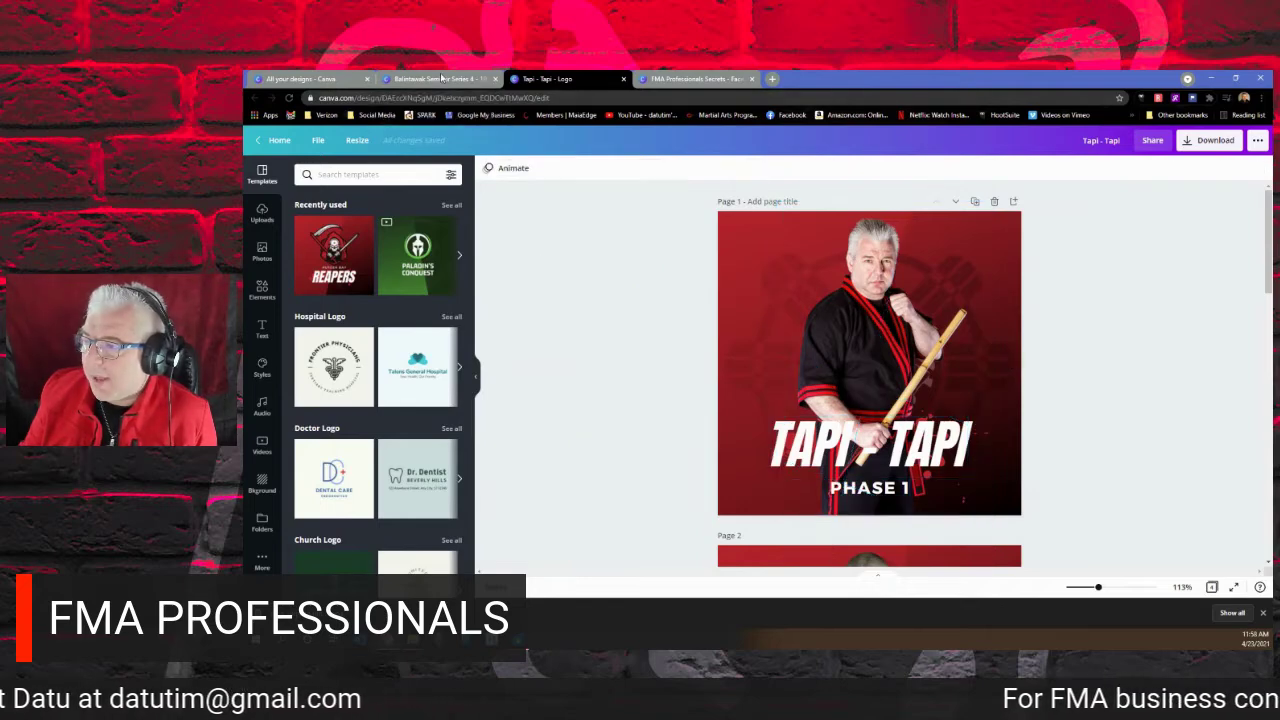
Switch to the Balintawak Seminar Series 4 design and make a copy of it.
left_click(440, 78)
key("ctrl+v")
left_click(503, 206)
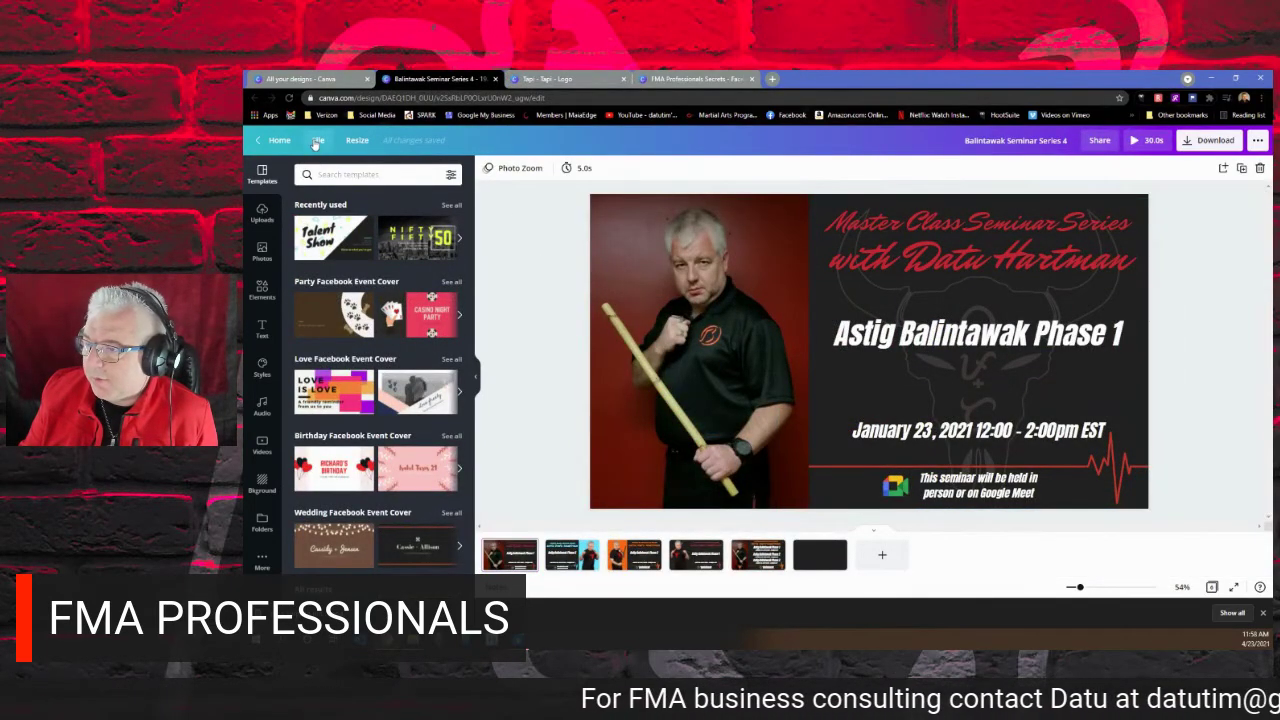
left_click(317, 141)
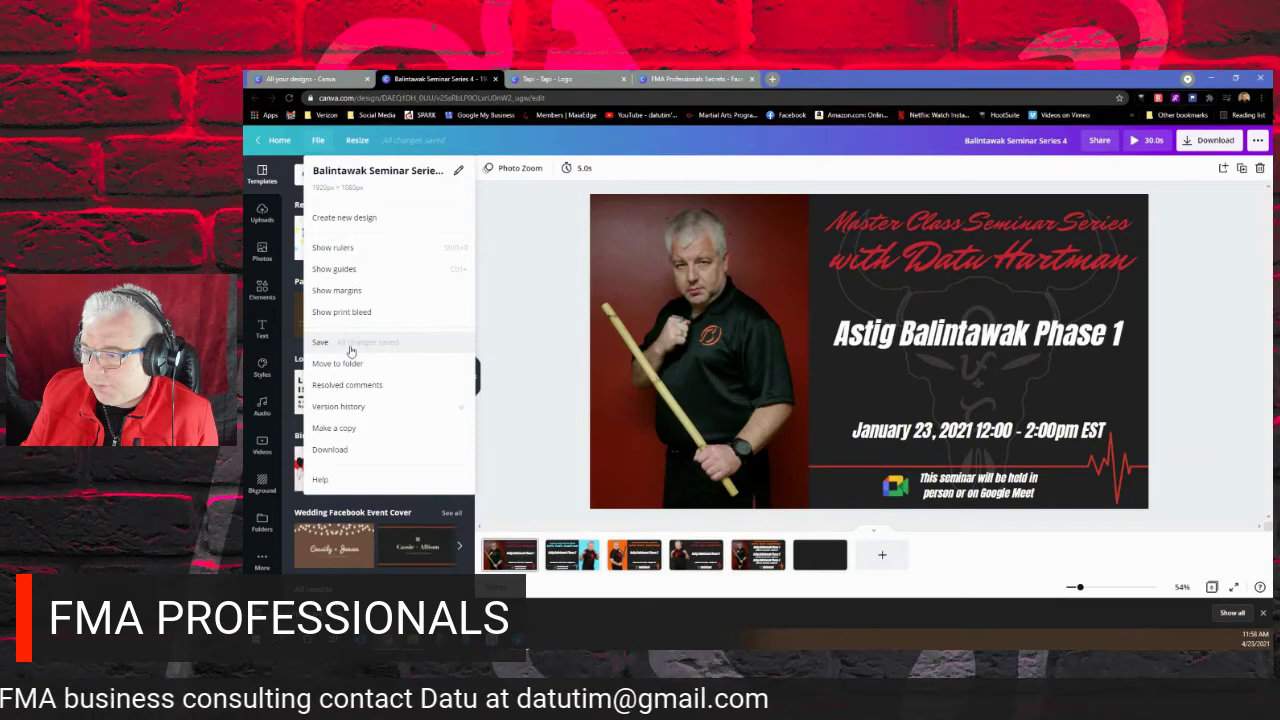
left_click(510, 212)
left_click(318, 142)
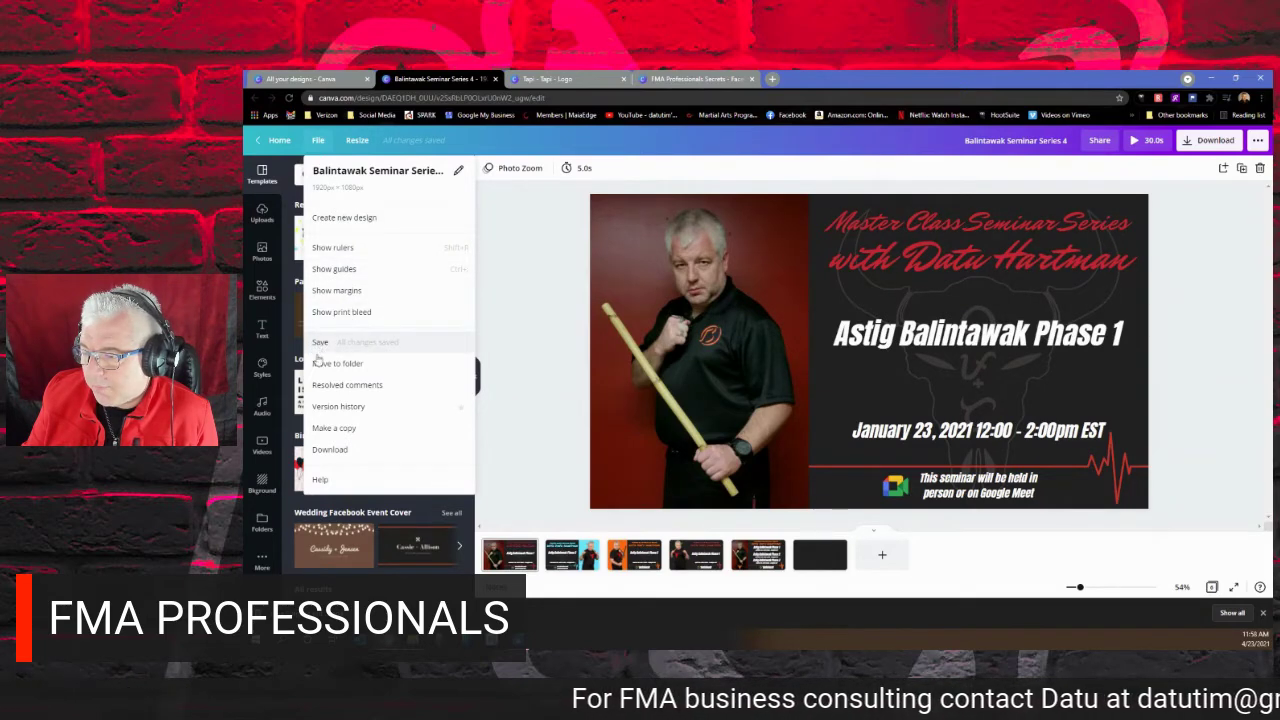
left_click(327, 428)
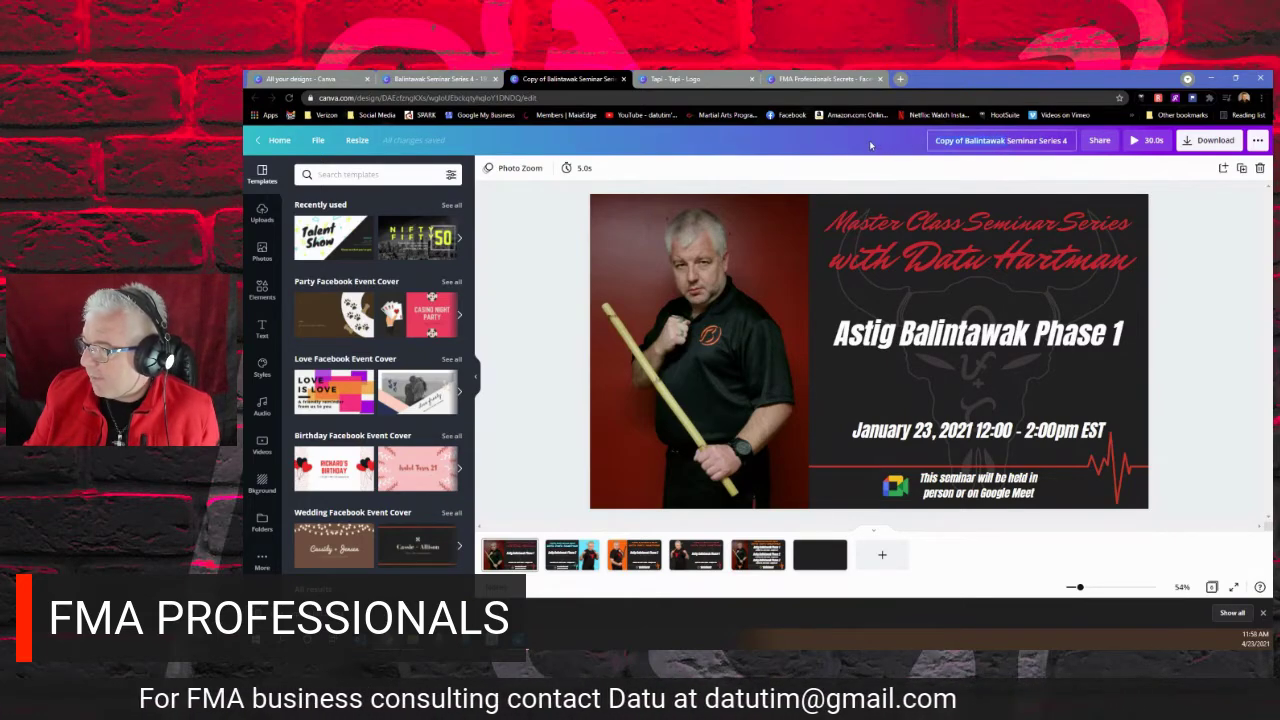
Rename the copied design as Tapi - Tapi Seminar Series.
type("Ta")
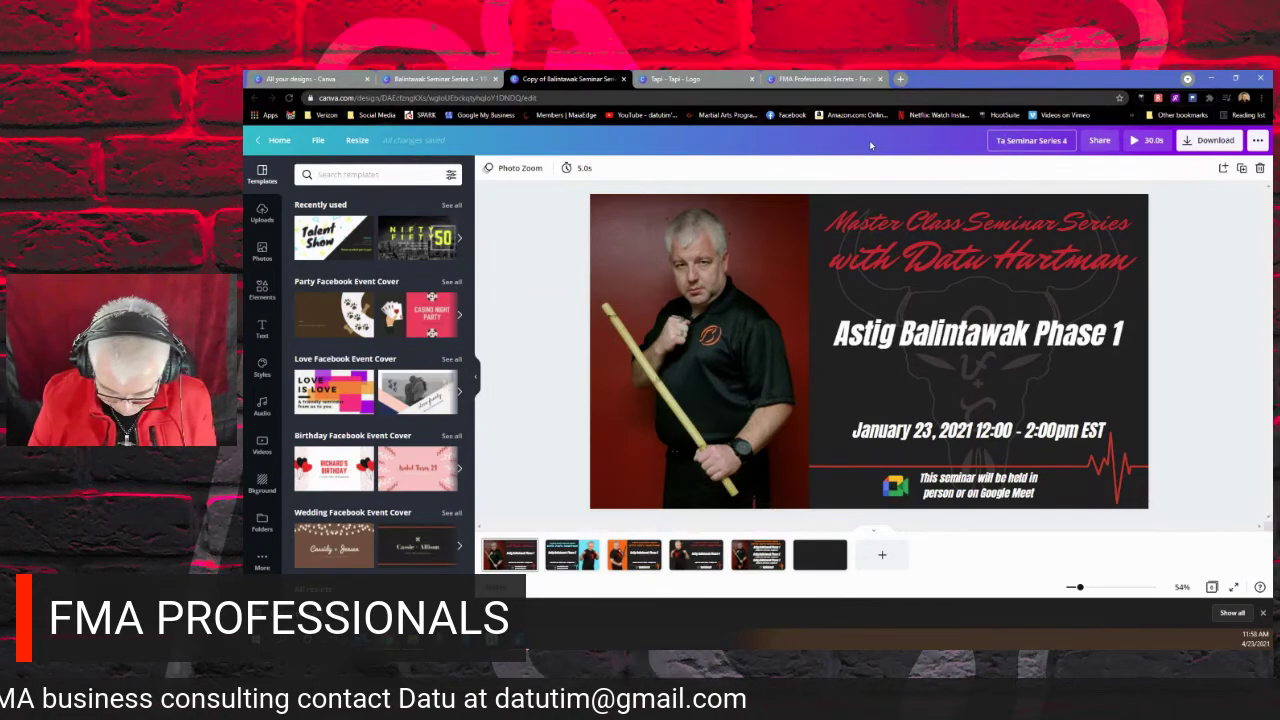
type("pi")
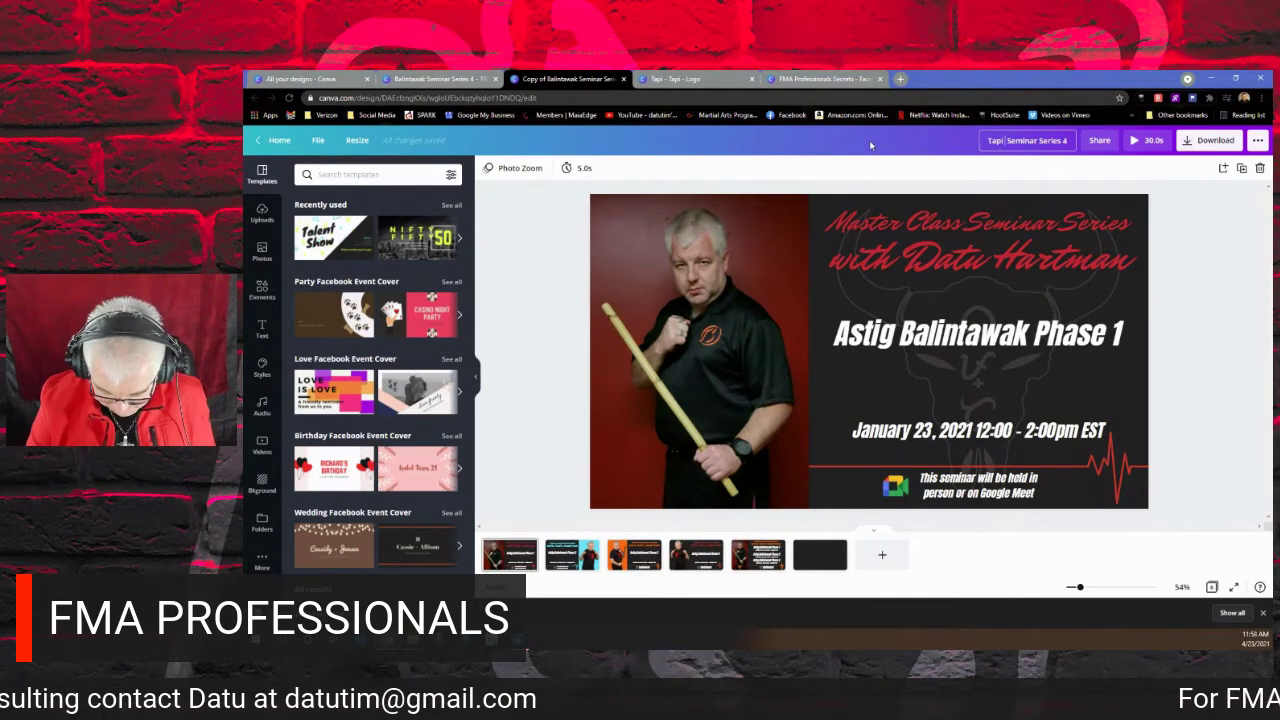
type(" - Tapi")
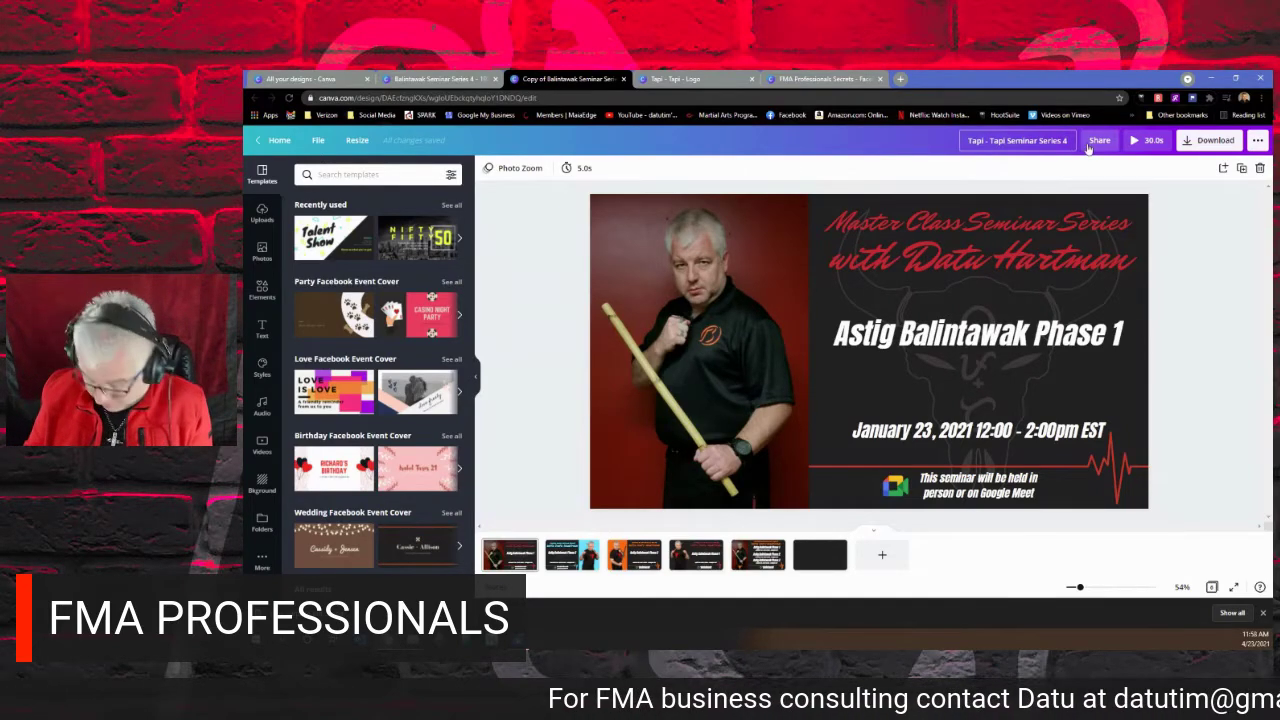
key("Return")
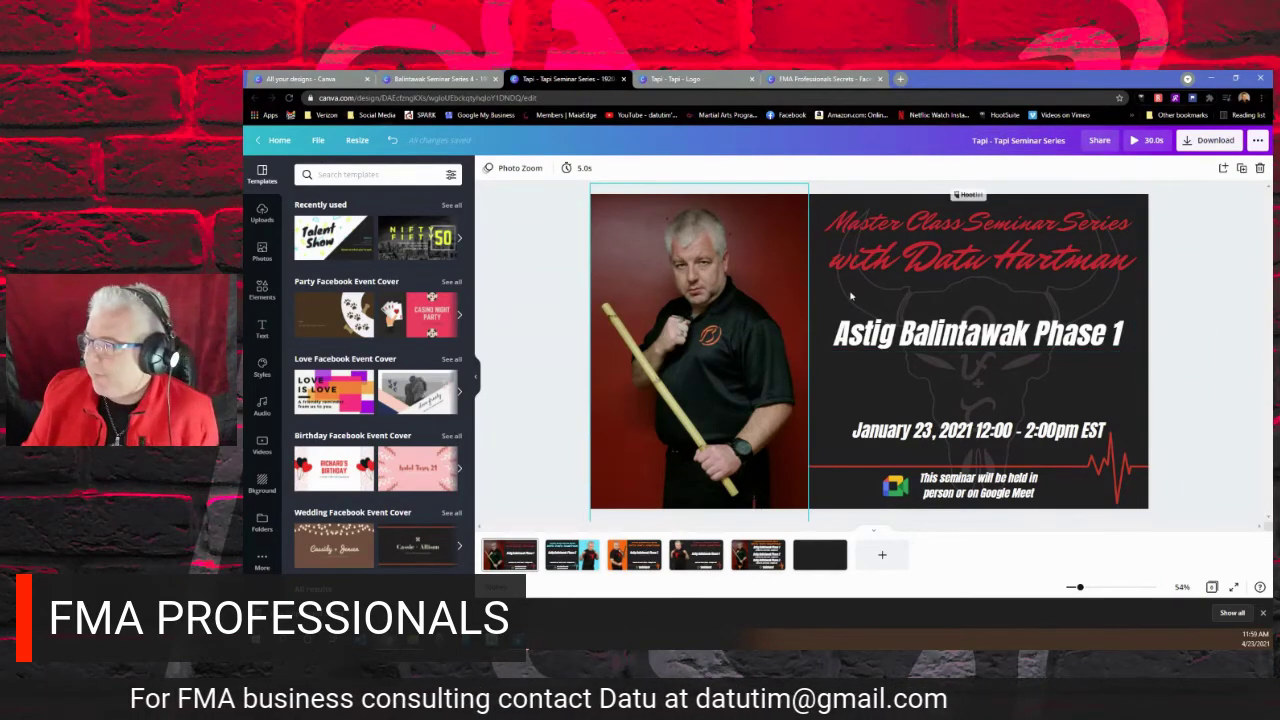
Delete the instructor photo on page 1 and paste the copied Tapi - Tapi artwork onto the page.
left_click(827, 378)
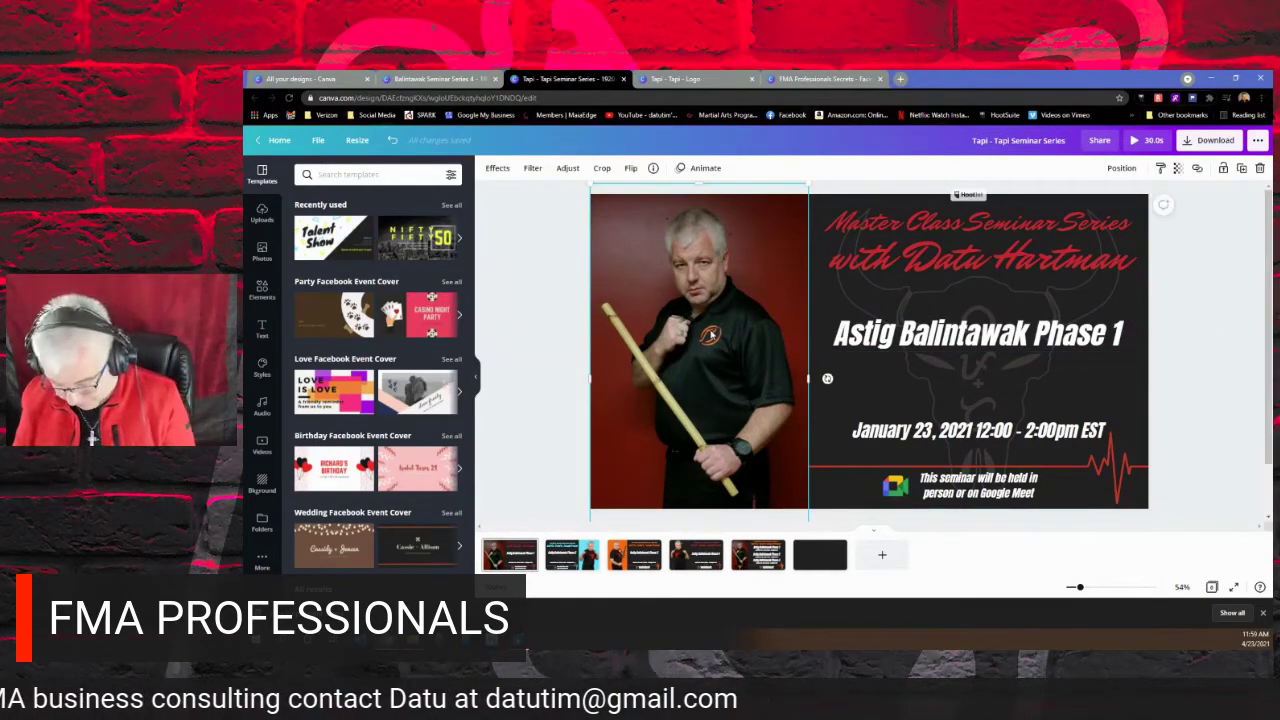
key("Delete")
right_click(709, 309)
key("Escape")
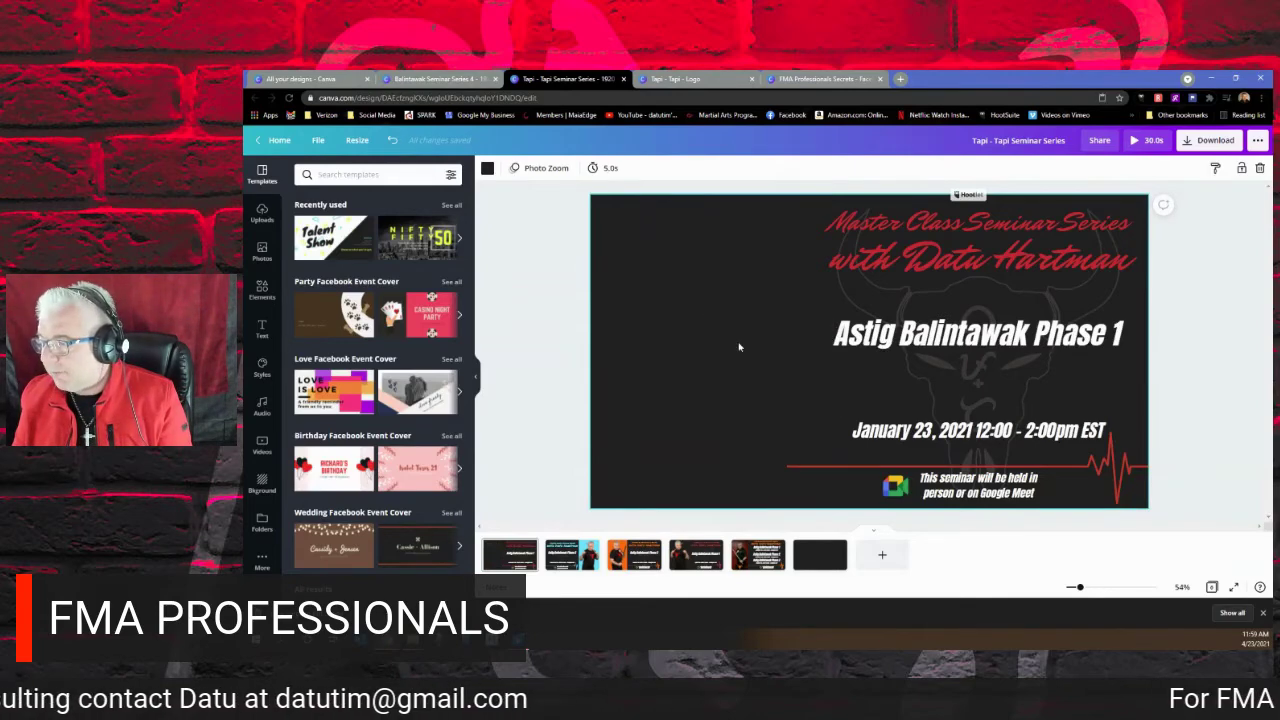
key("ctrl+v")
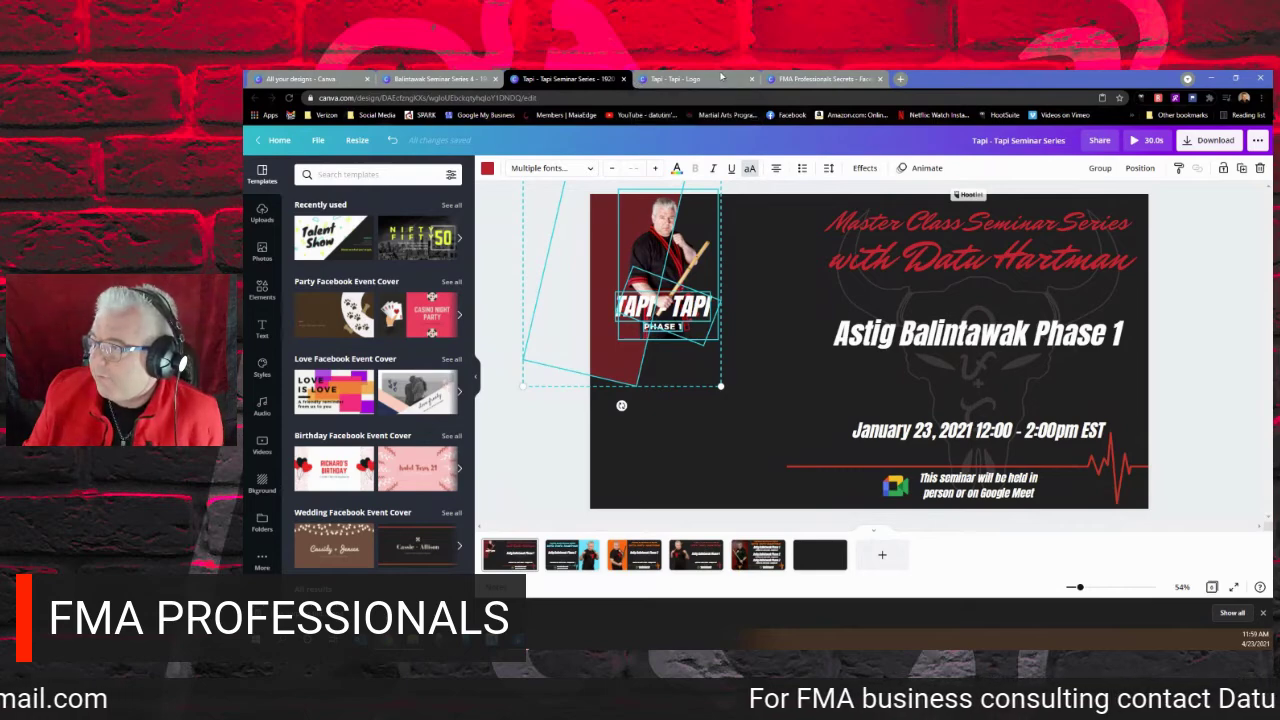
Close the FMA Professionals Secrets design and return to the Tapi - Tapi Seminar Series design.
left_click(721, 78)
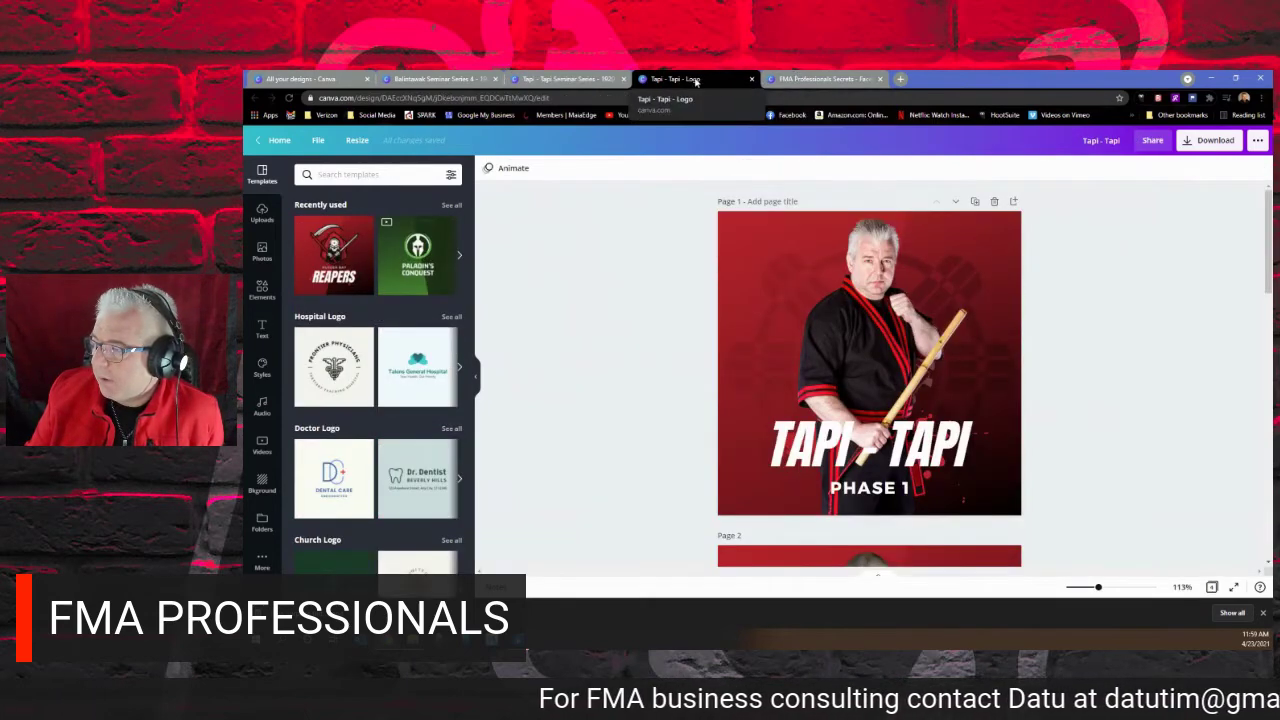
left_click(800, 79)
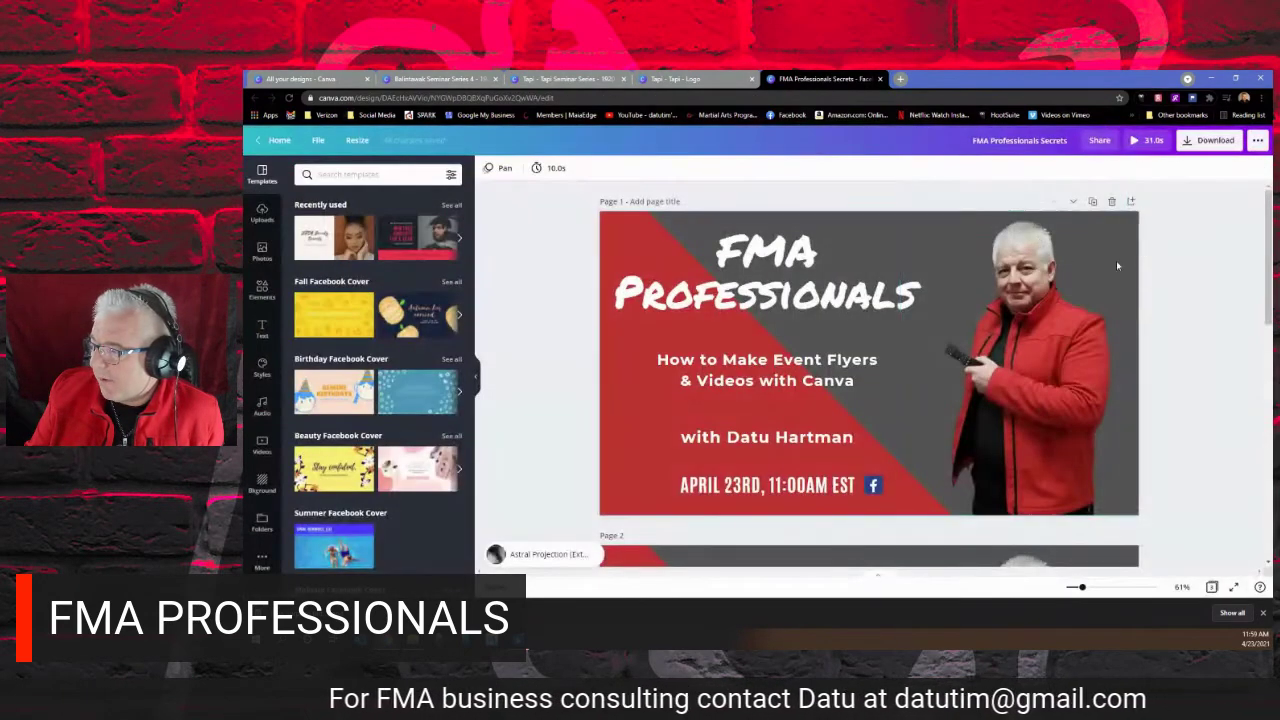
left_click(880, 79)
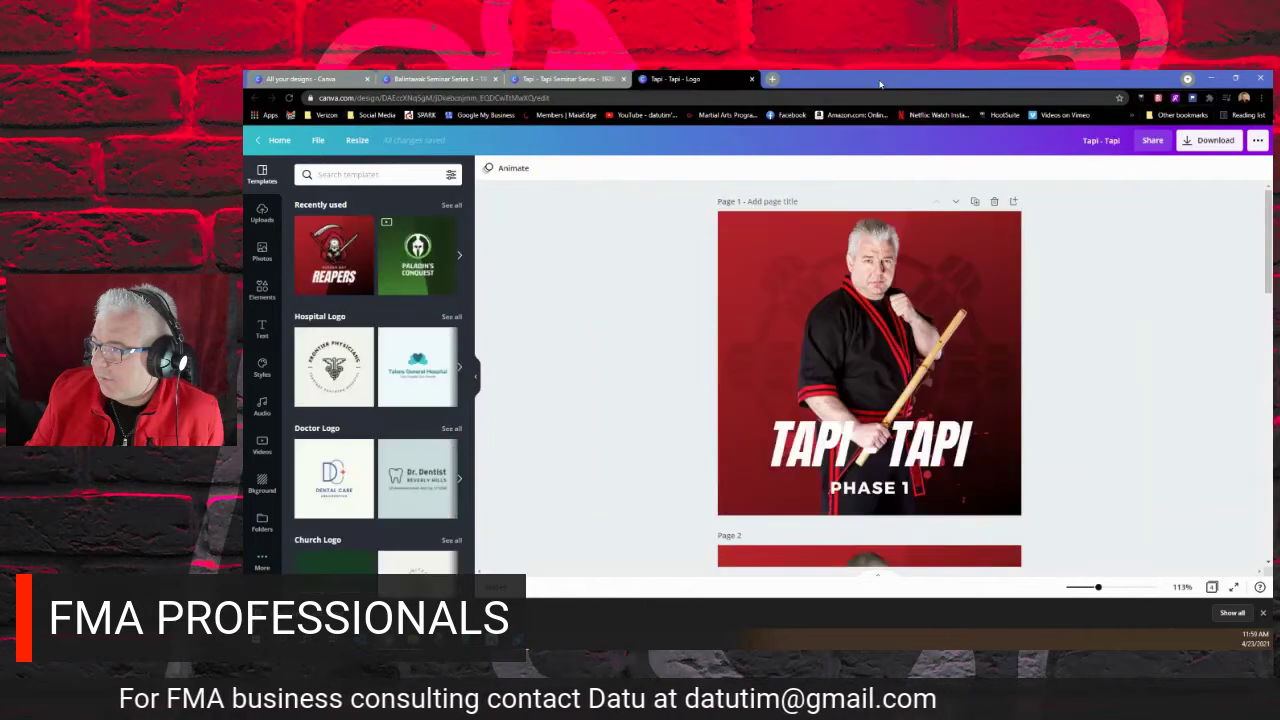
left_click(568, 79)
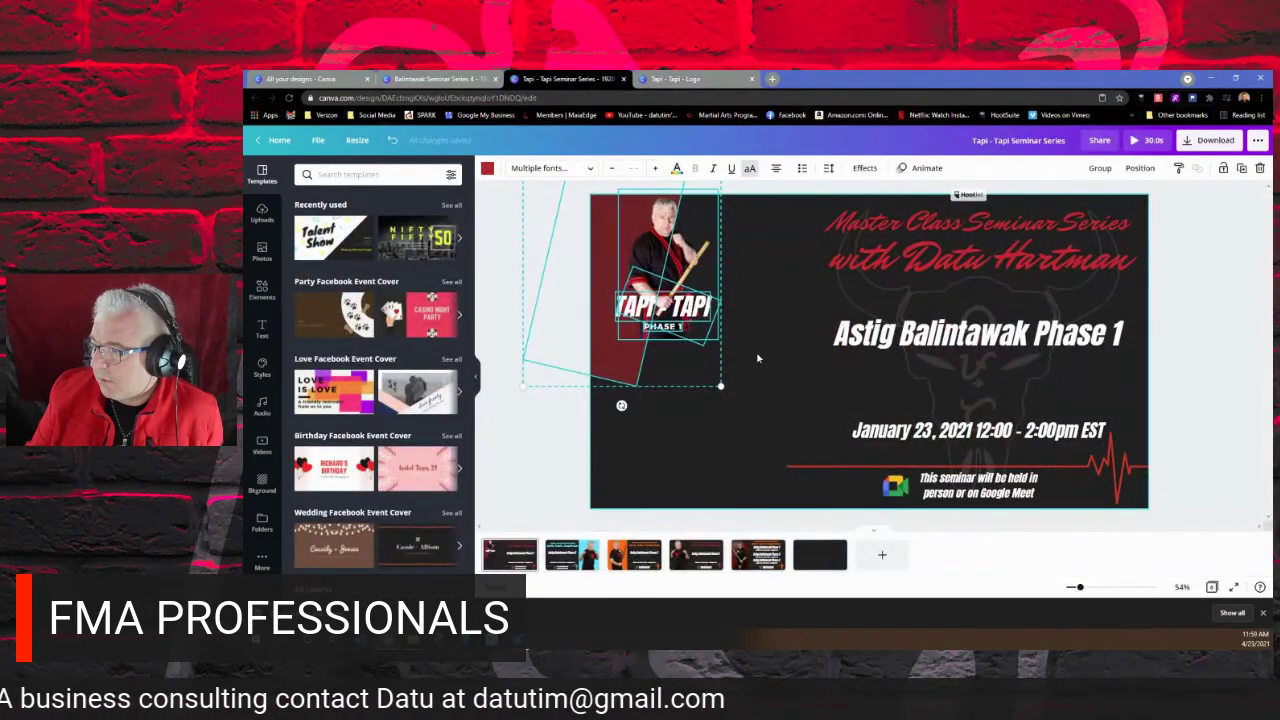
Enlarge the pasted Tapi - Tapi artwork to nearly the height of page 1, and delete all of it.
left_click_drag(721, 386, 952, 534)
left_click_drag(648, 375, 634, 369)
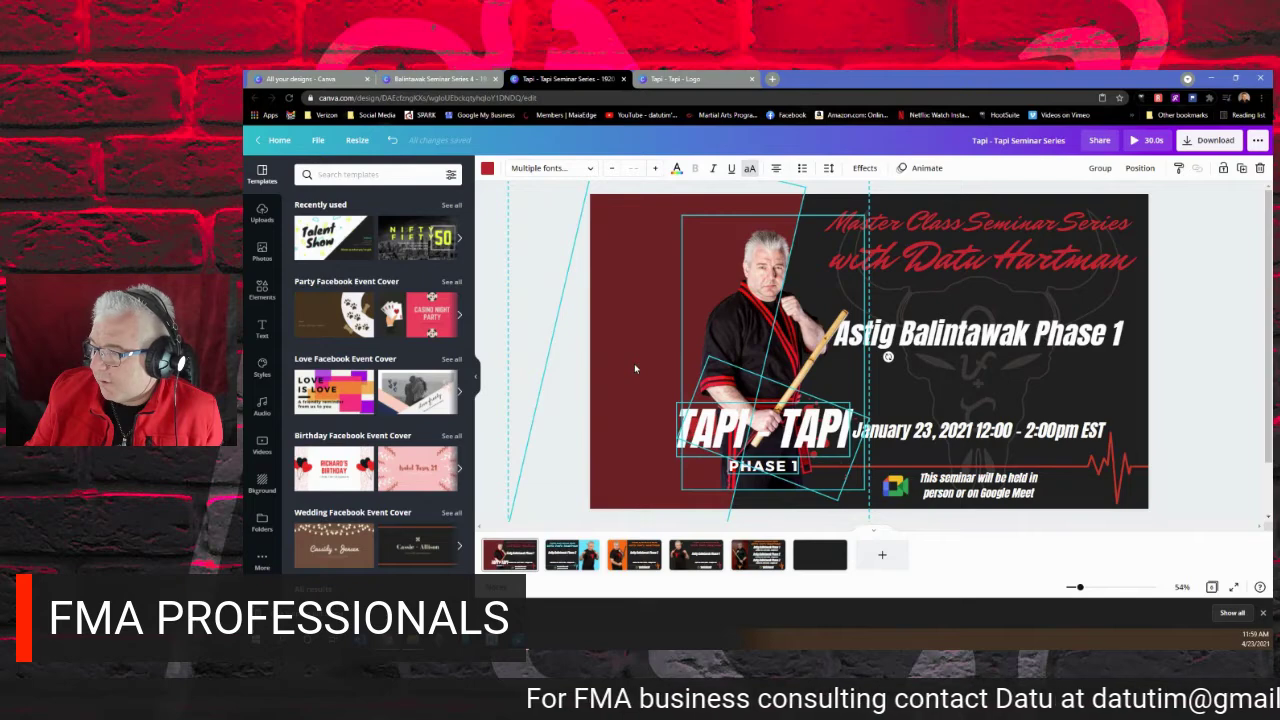
key("Delete")
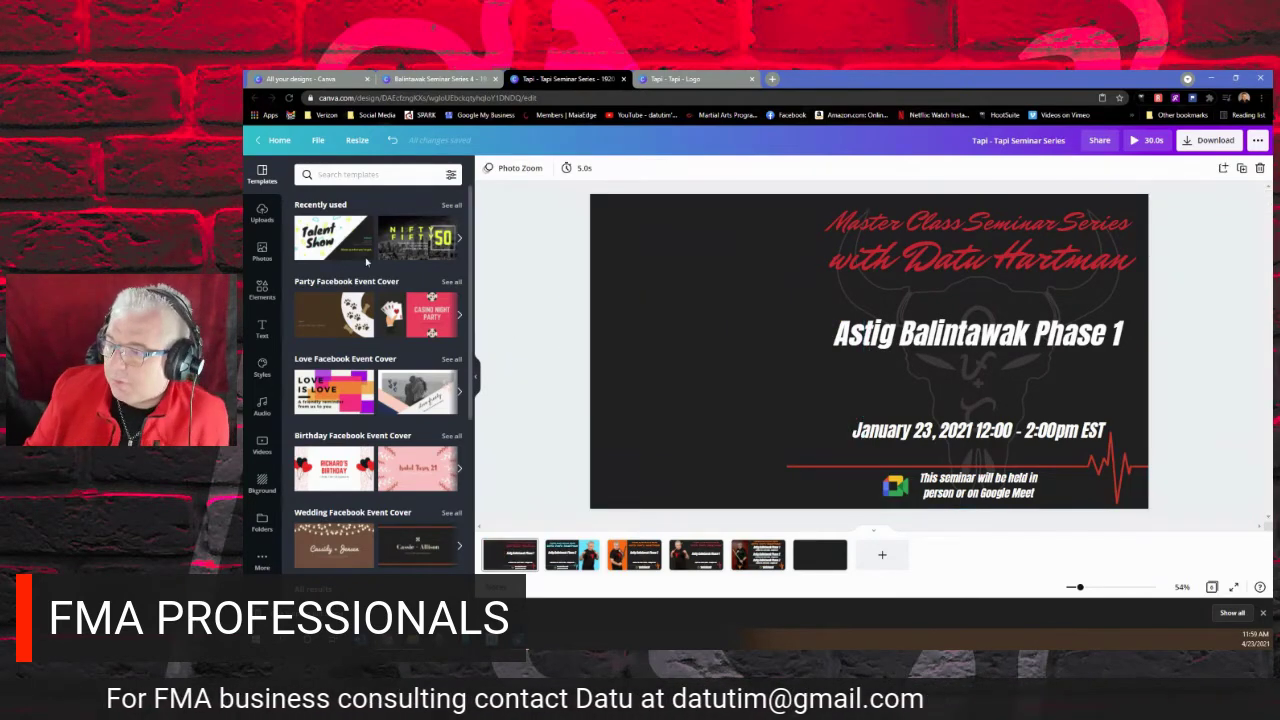
Check the instructor artwork in the Tapi - Tapi logo design, and switch to the Balintawak Seminar Series 4 design.
left_click(262, 252)
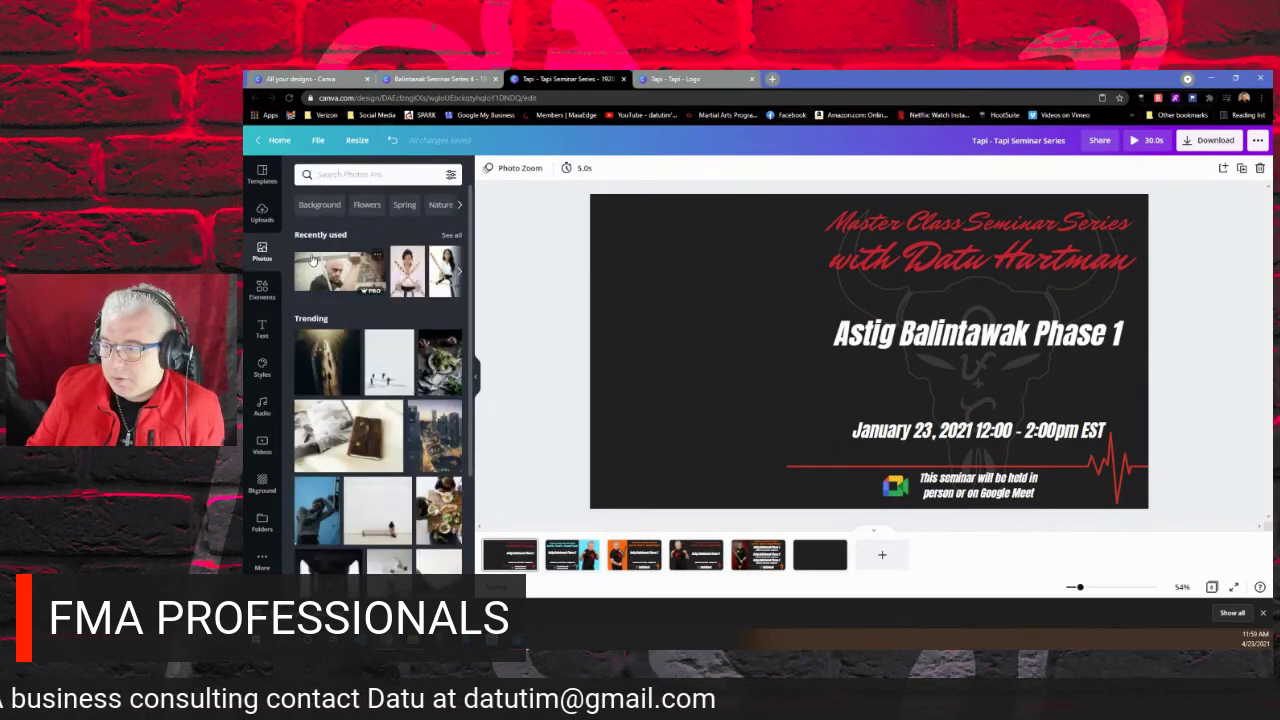
left_click(441, 78)
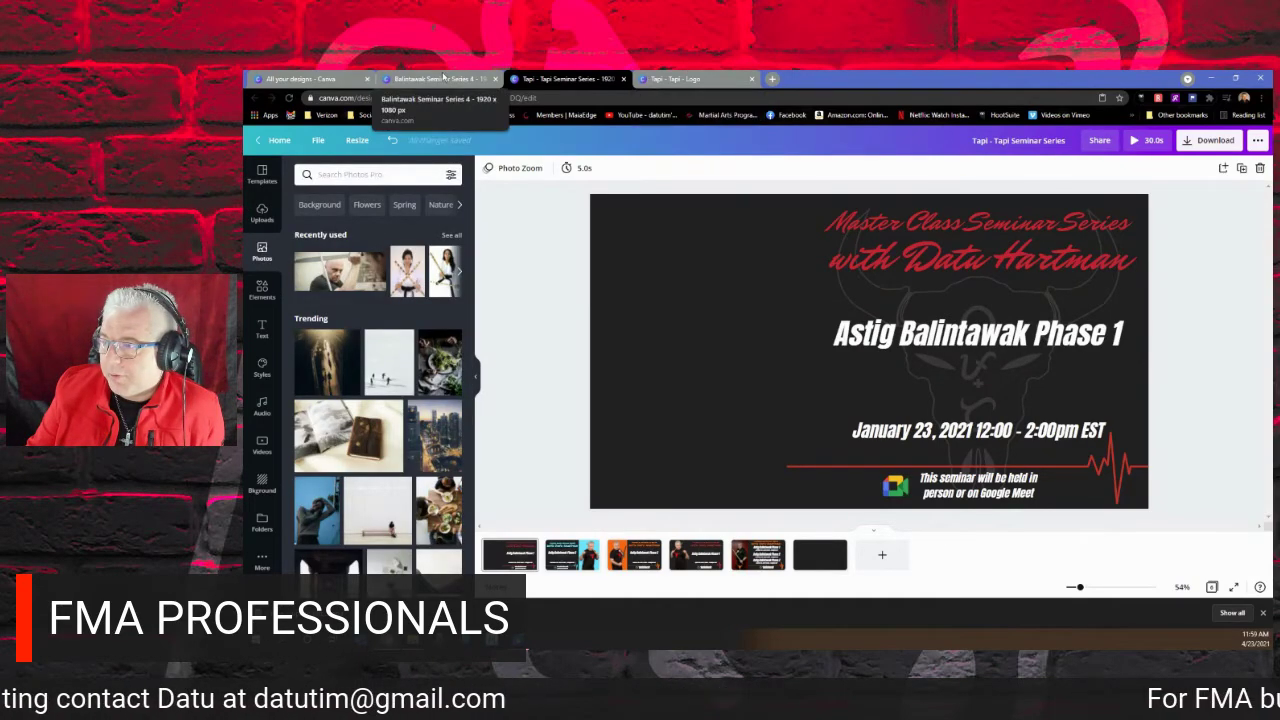
left_click(676, 78)
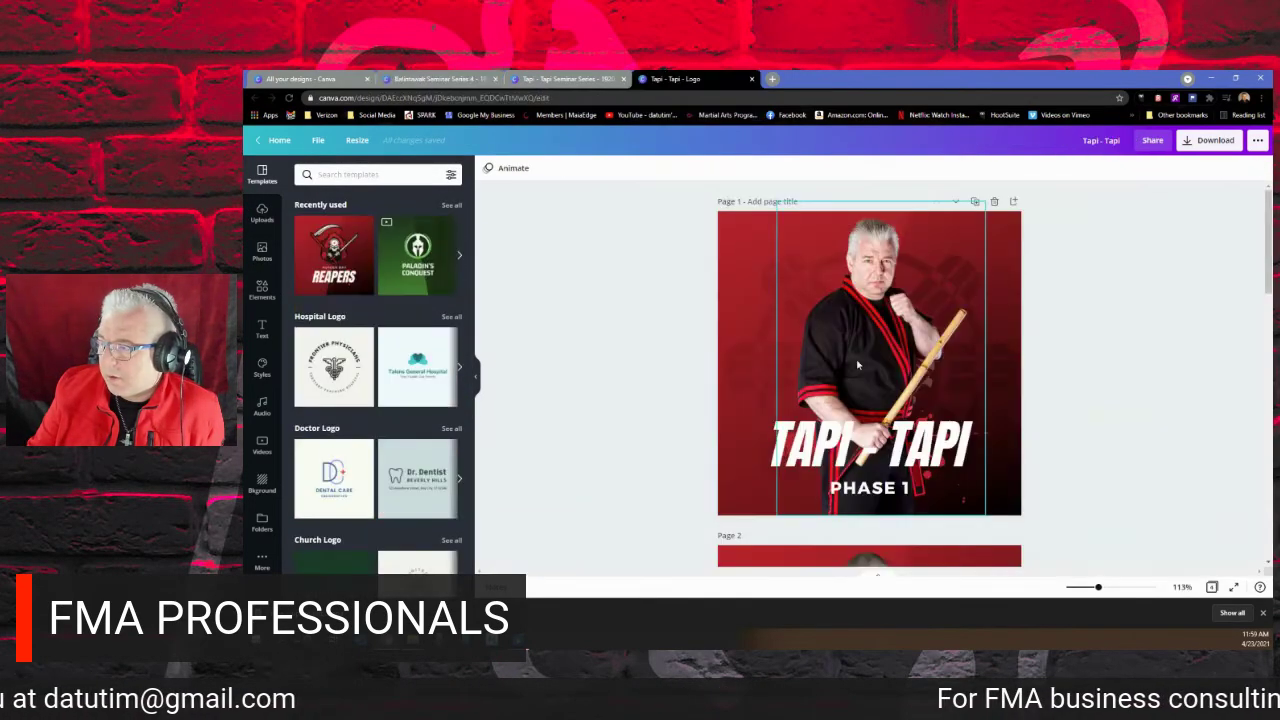
left_click(441, 78)
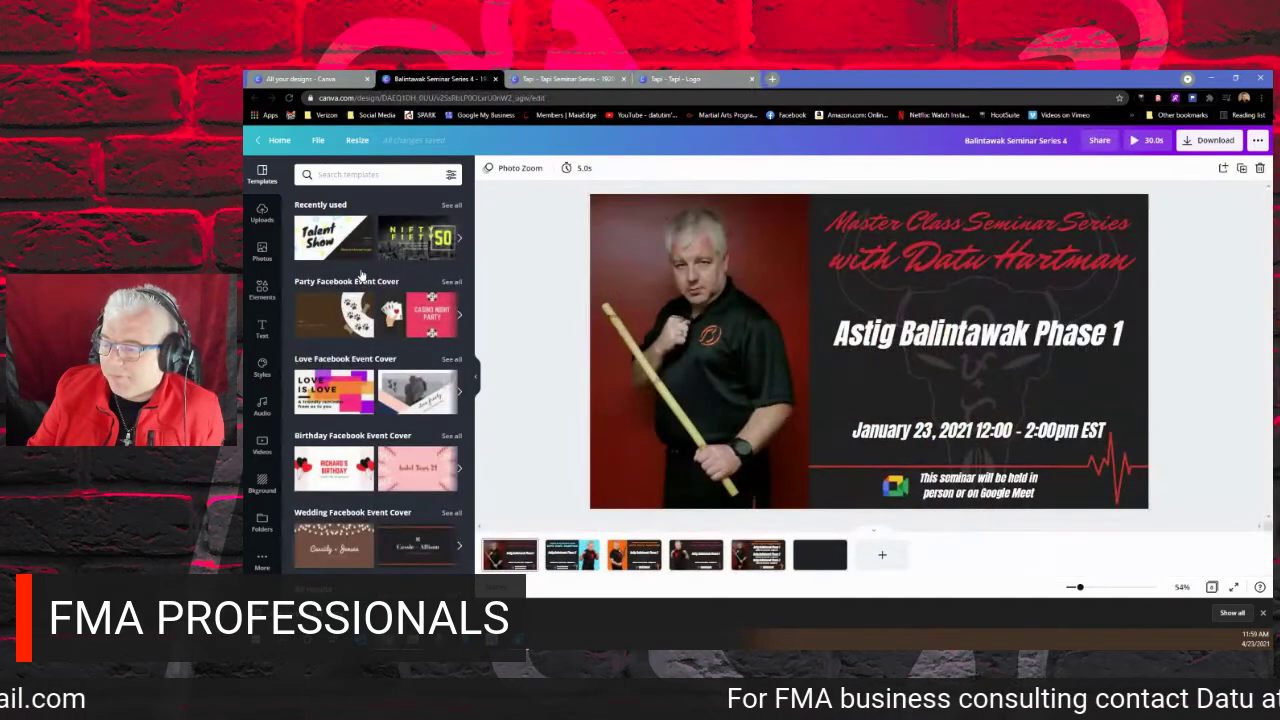
Find the uploaded cutout photo of the instructor in the black and red uniform holding a stick, and add it to page 1.
left_click(262, 250)
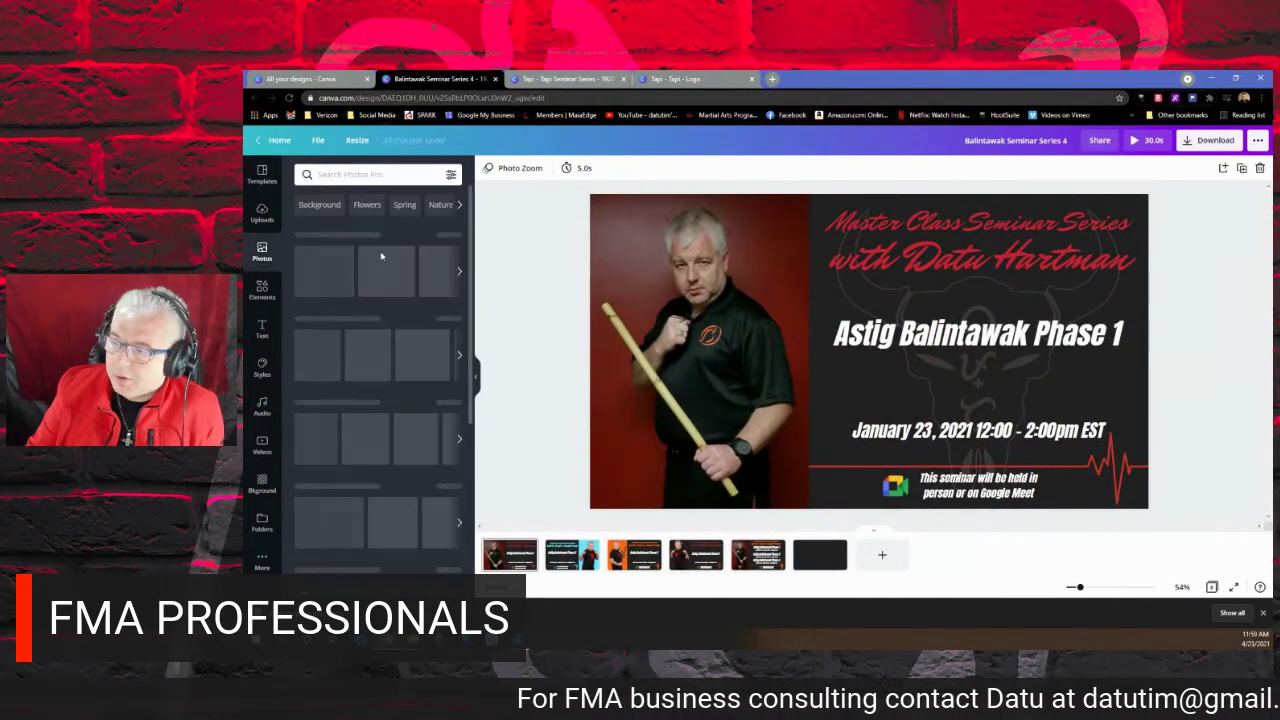
scroll(381, 262, "down", 2)
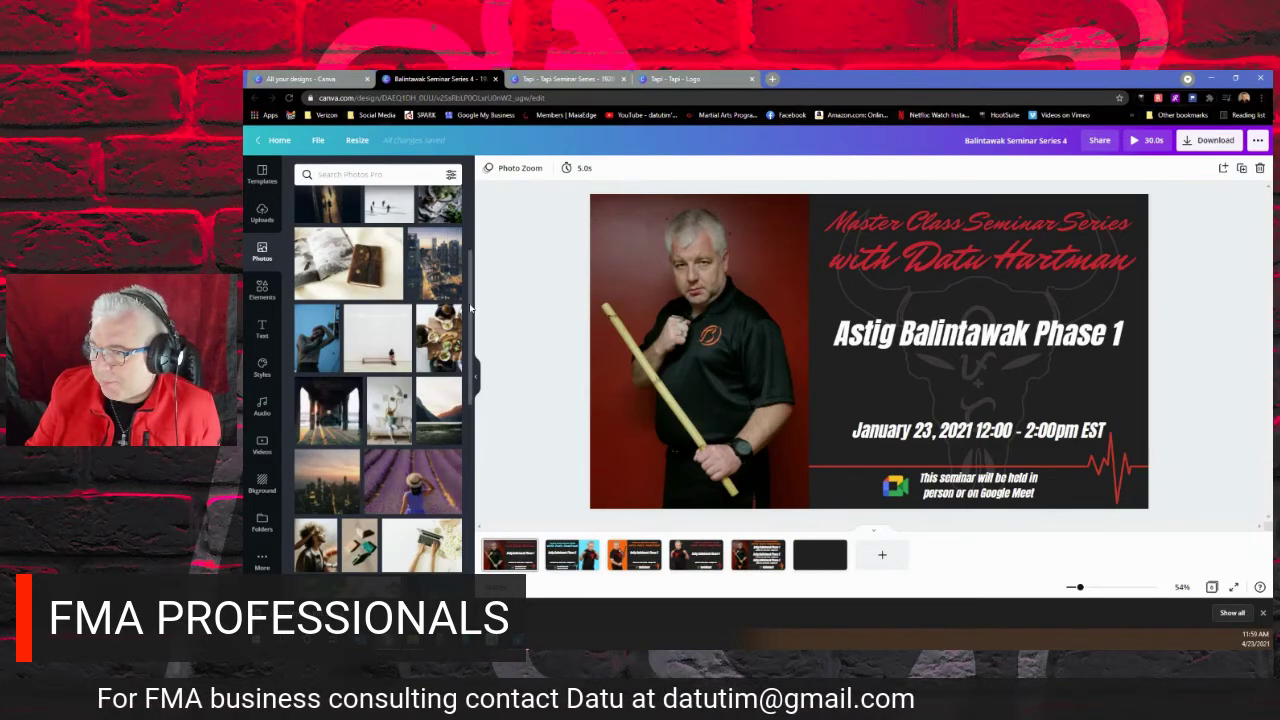
left_click_drag(470, 309, 470, 480)
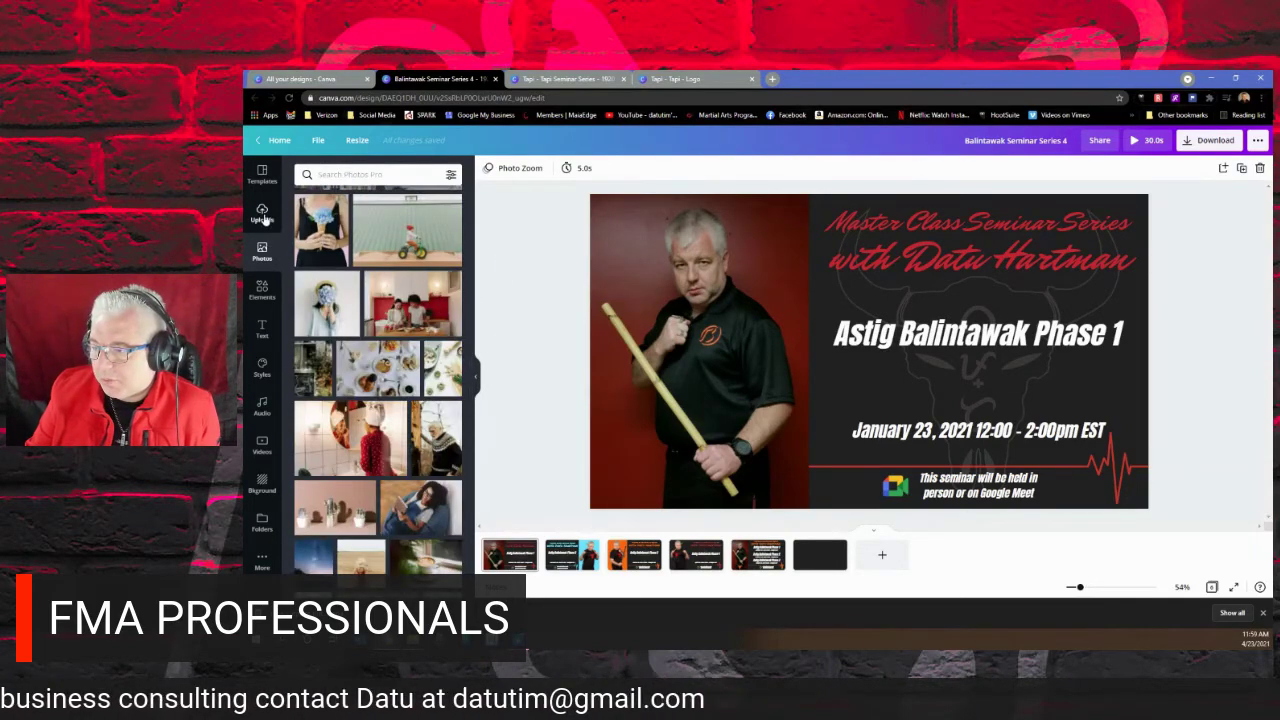
left_click(264, 216)
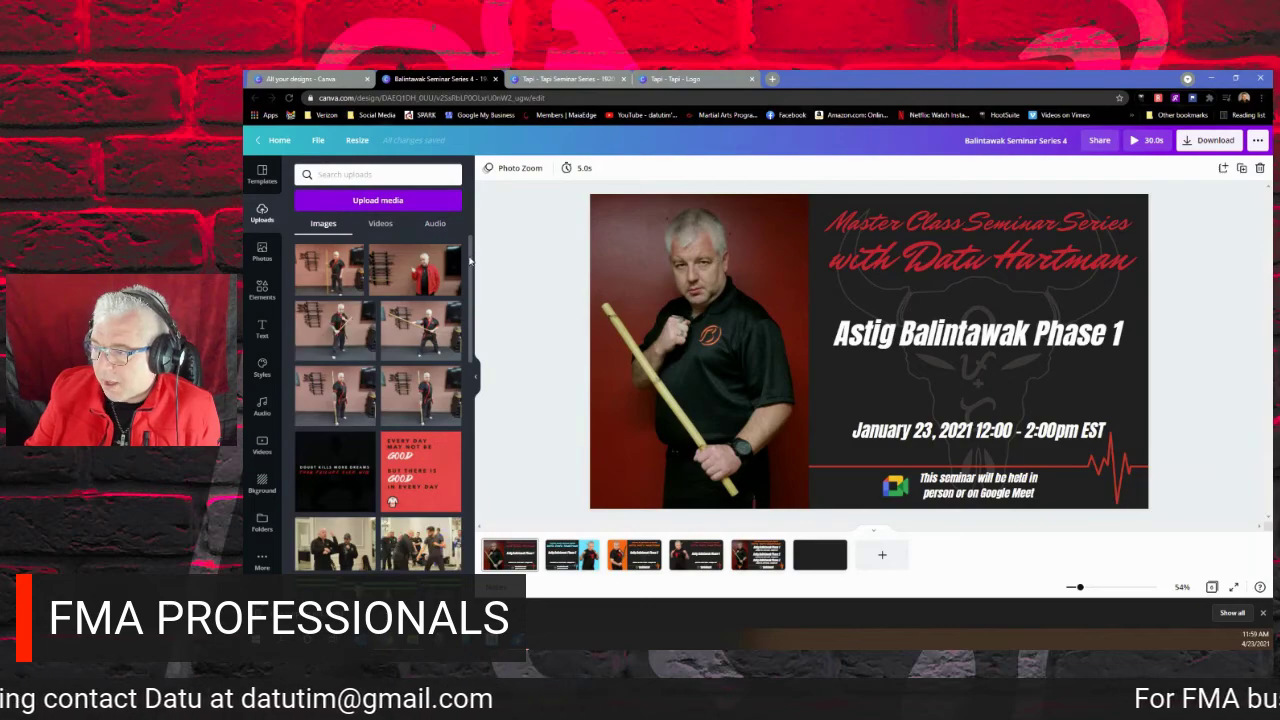
left_click_drag(470, 260, 470, 515)
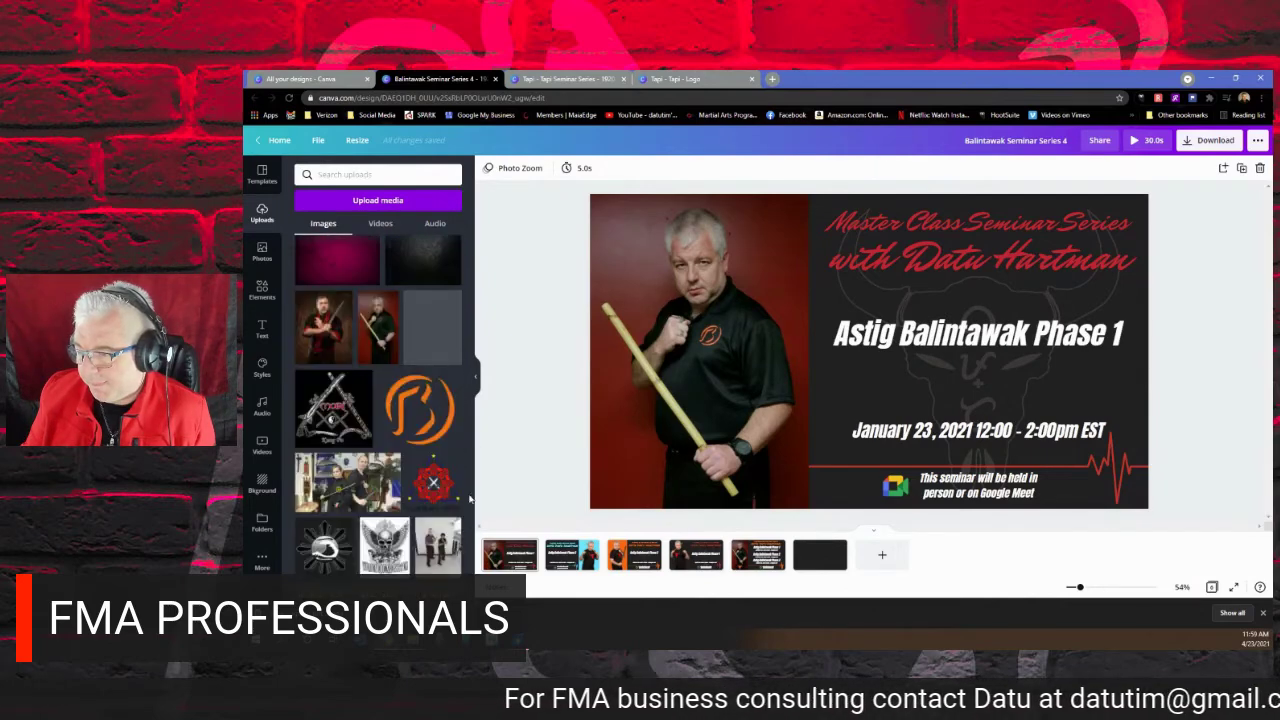
left_click_drag(471, 517, 471, 565)
scroll(471, 565, "down", 3)
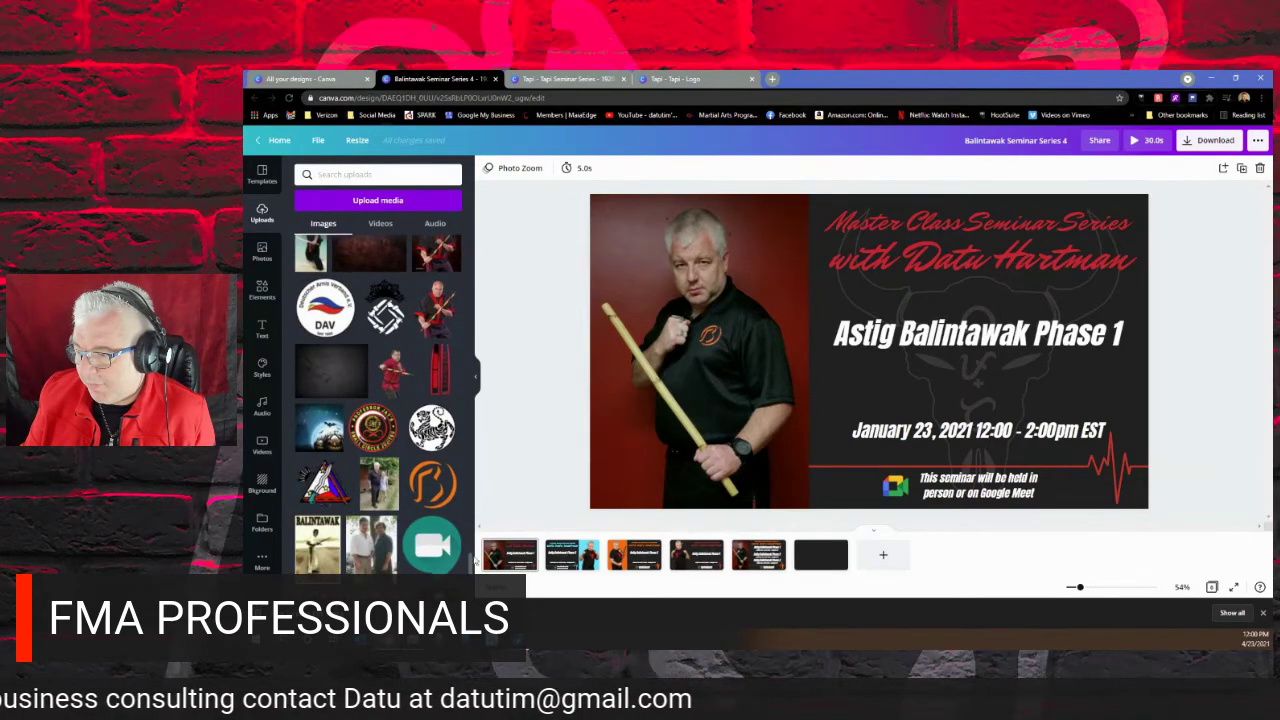
scroll(471, 565, "down", 5)
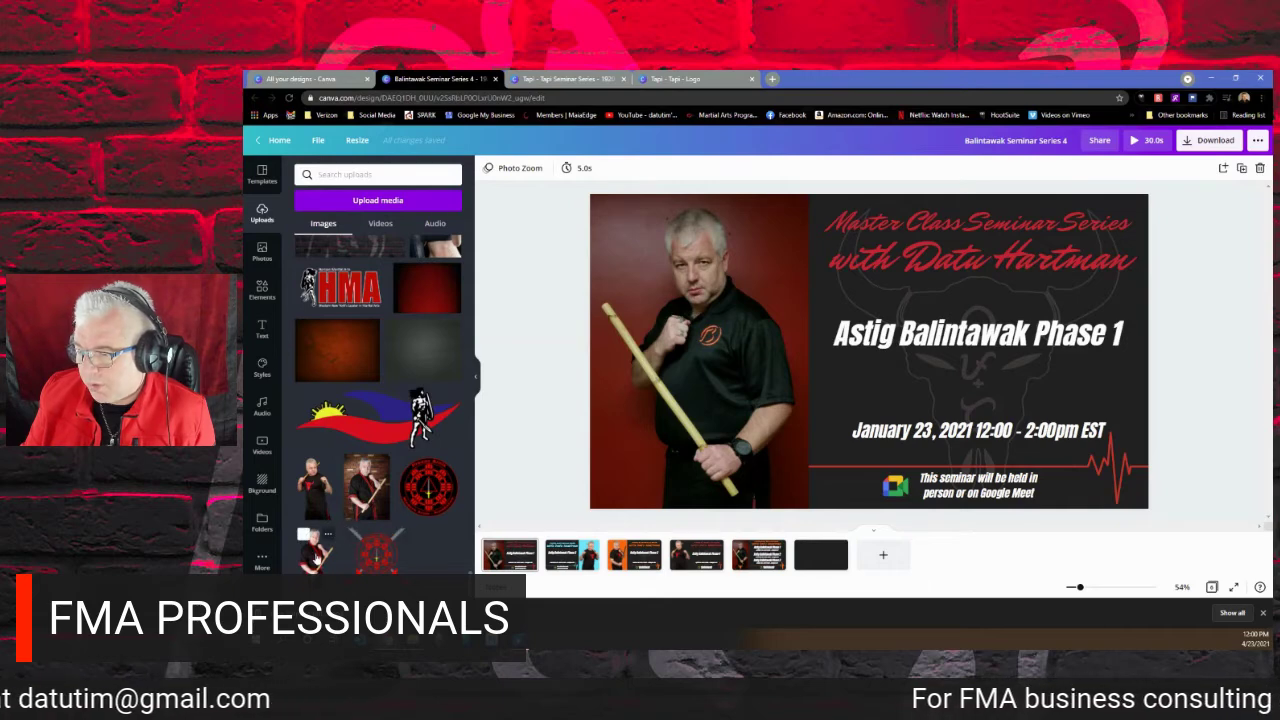
left_click(314, 563)
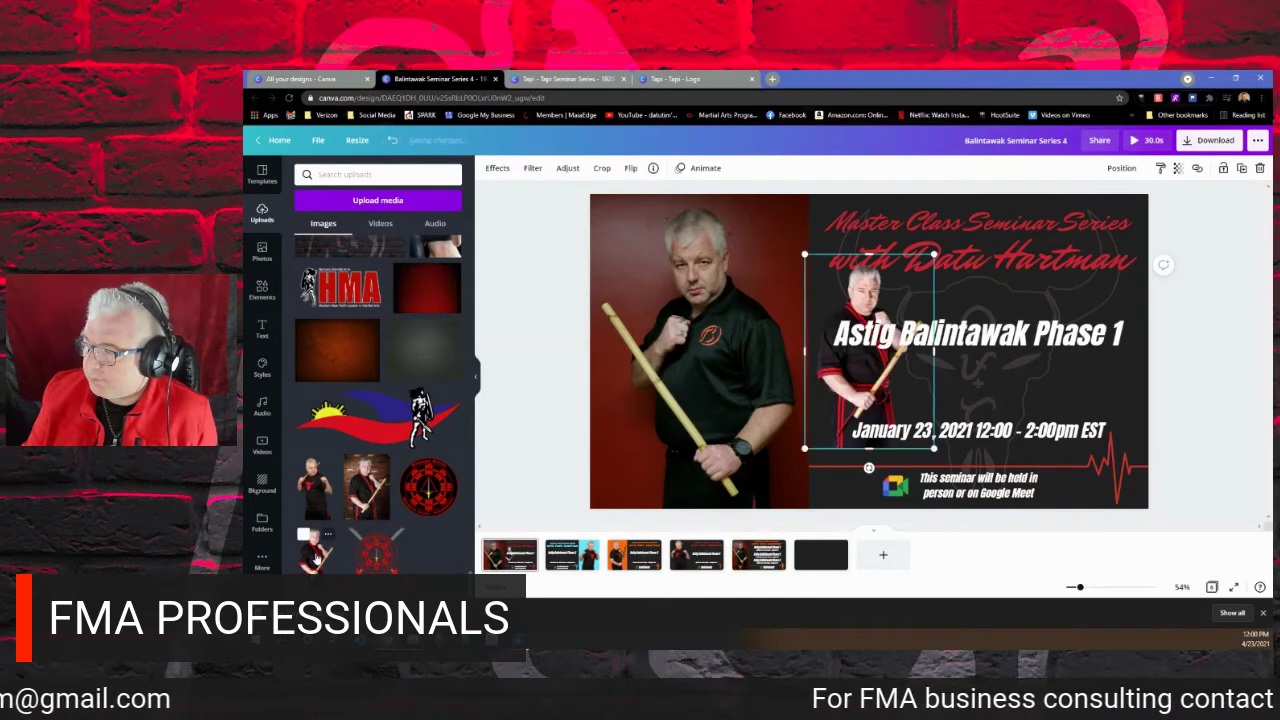
Delete the old instructor photo from page 1 and move the new cutout photo slightly left.
left_click(704, 368)
key("Delete")
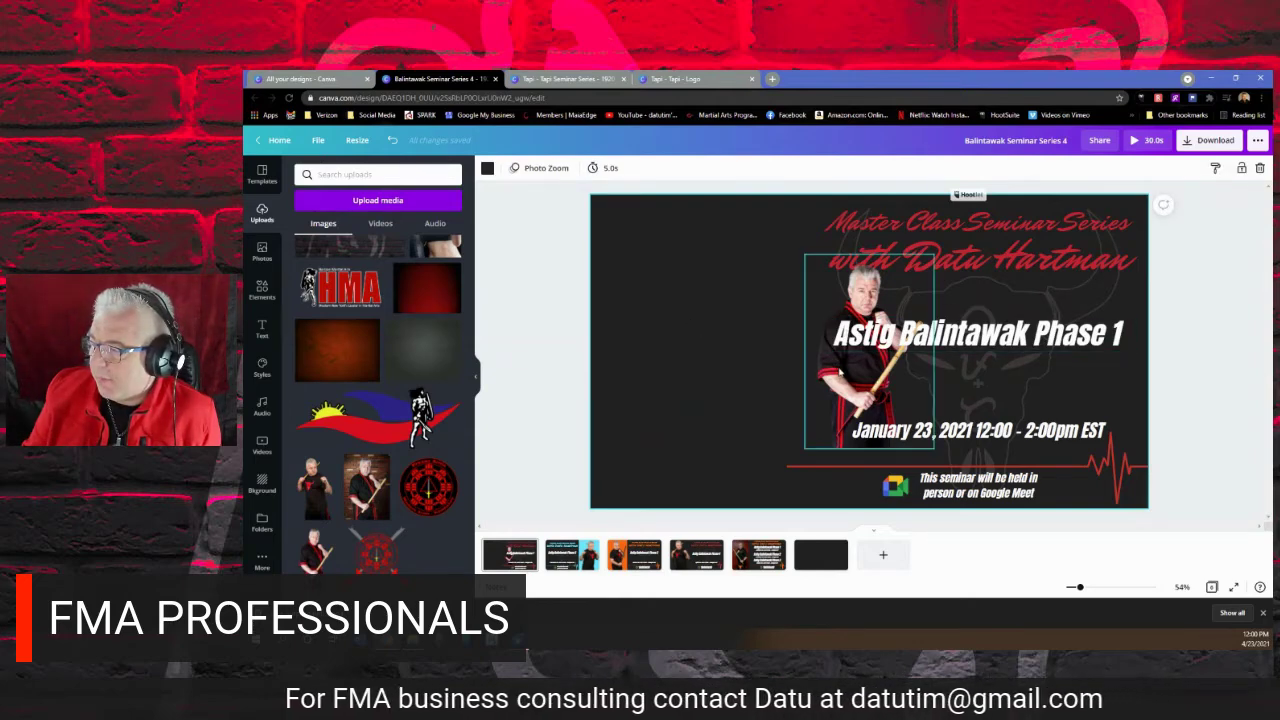
left_click(762, 368)
left_click_drag(762, 368, 784, 372)
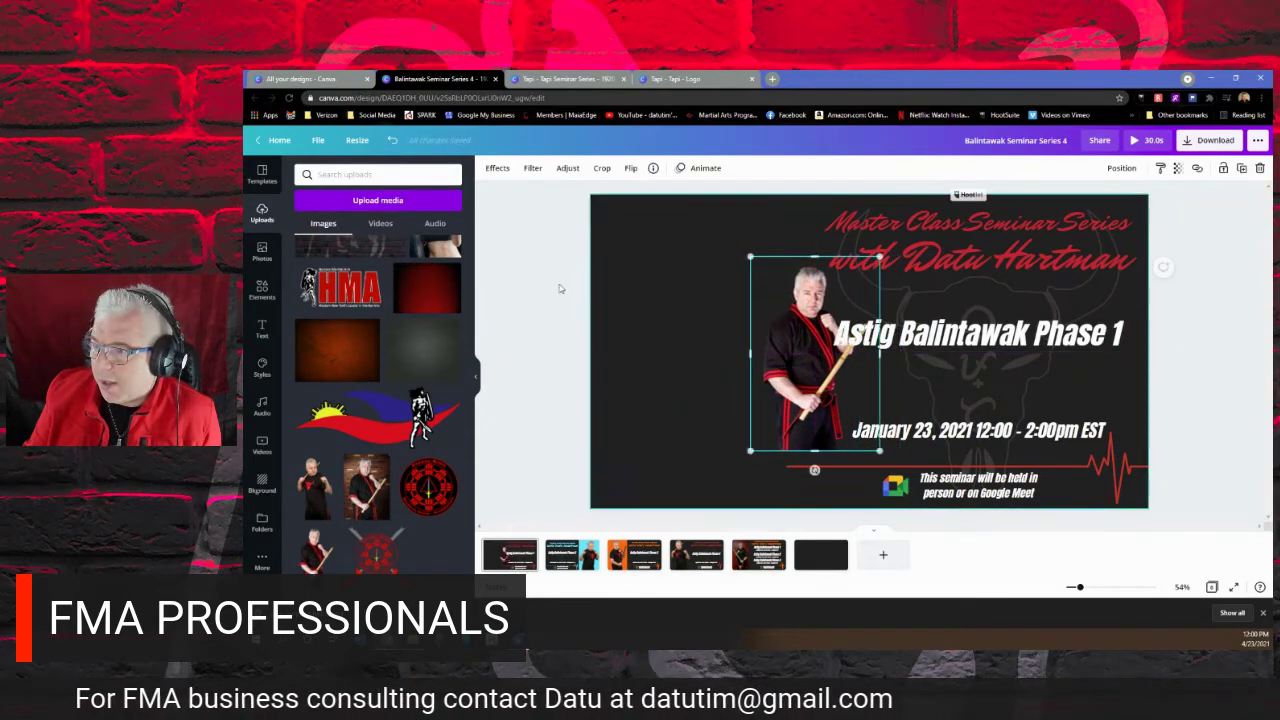
Search the elements for rectangle and add a plain solid square to page 1.
left_click(263, 290)
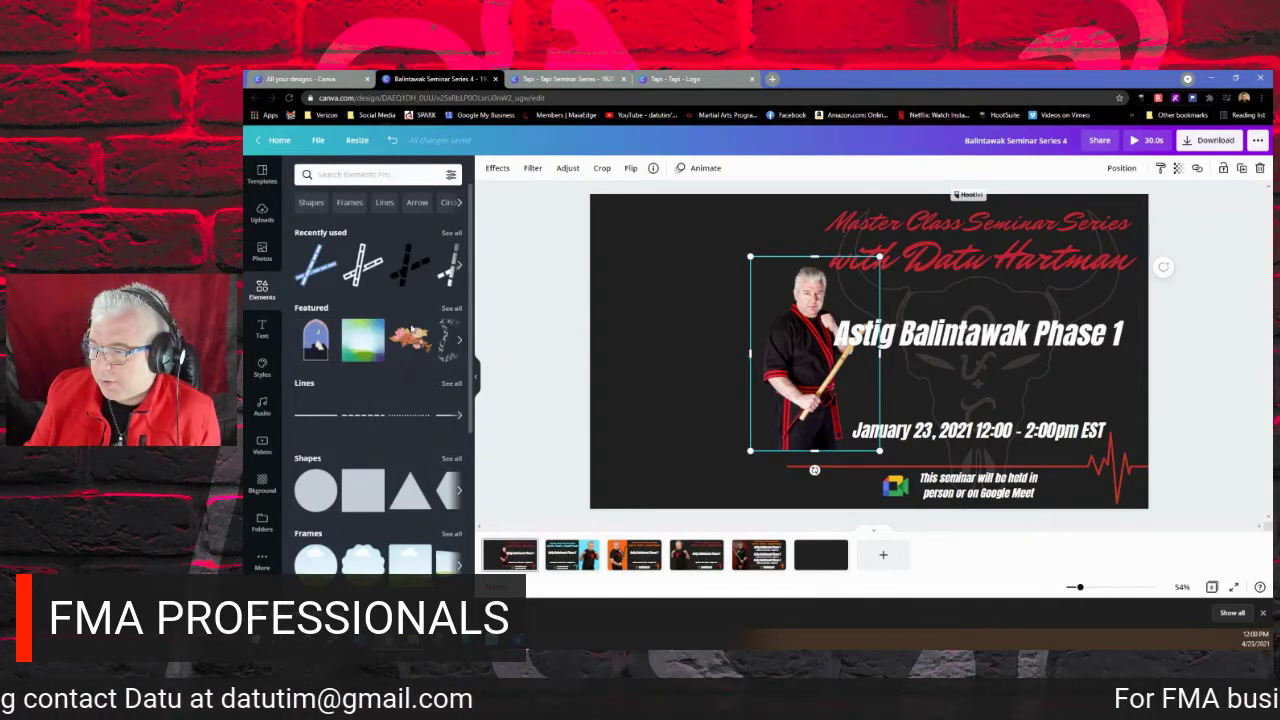
left_click(452, 459)
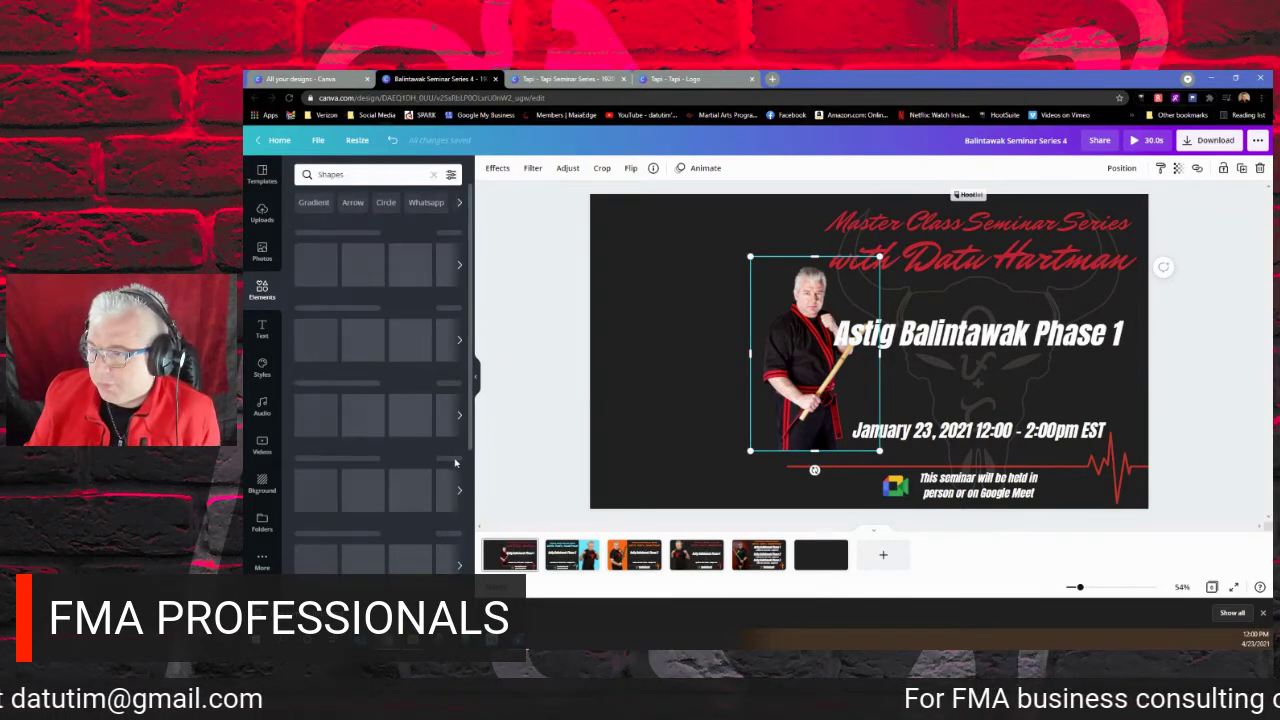
scroll(440, 380, "down", 1)
scroll(420, 300, "up", 1)
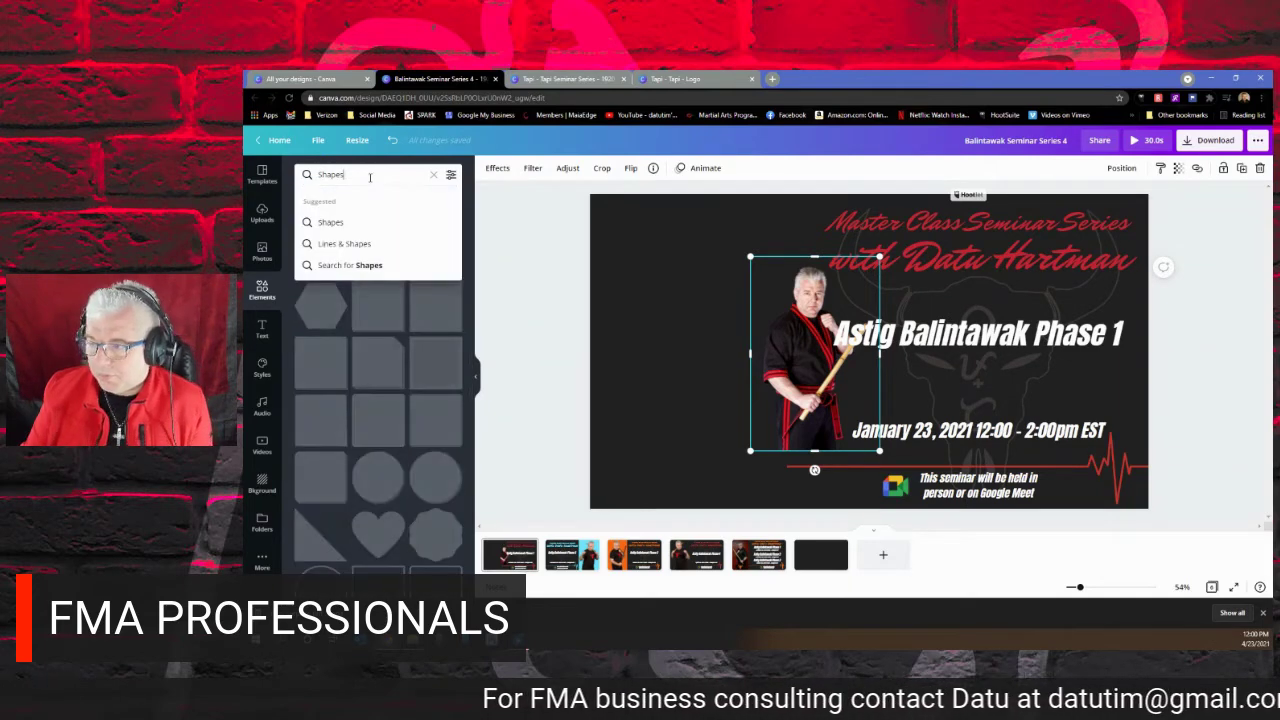
left_click(432, 177)
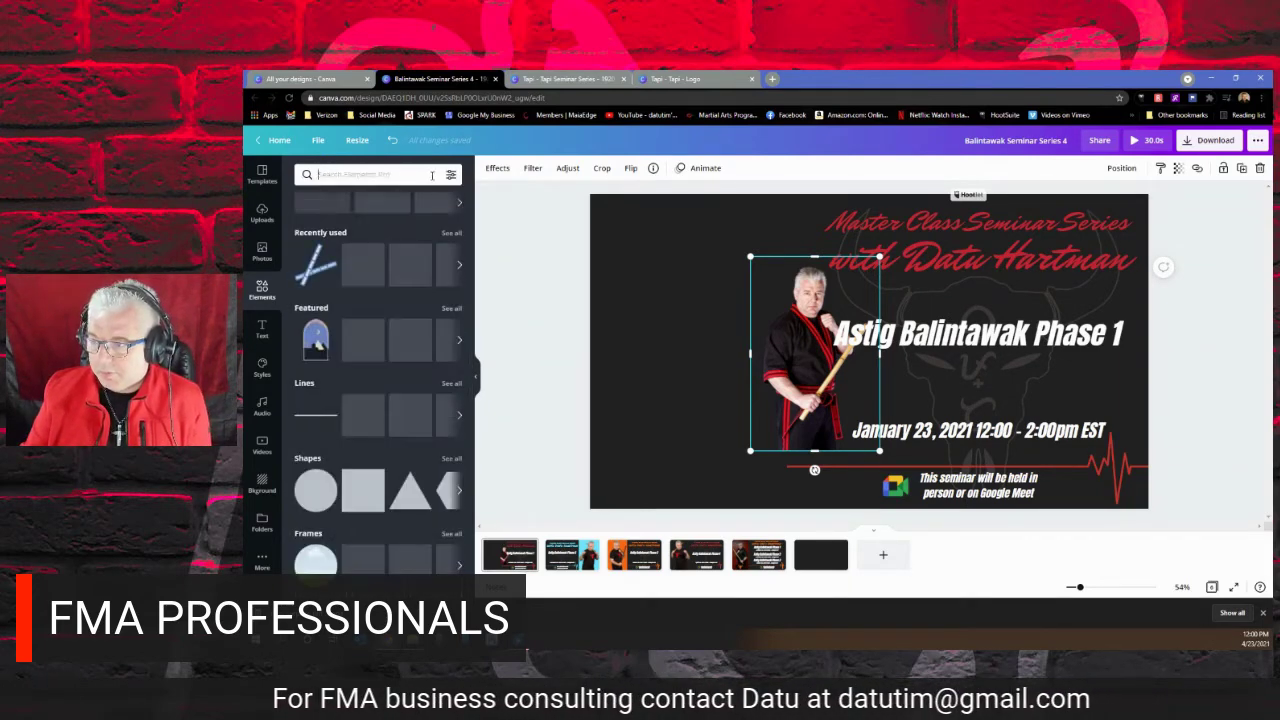
type("ctangle")
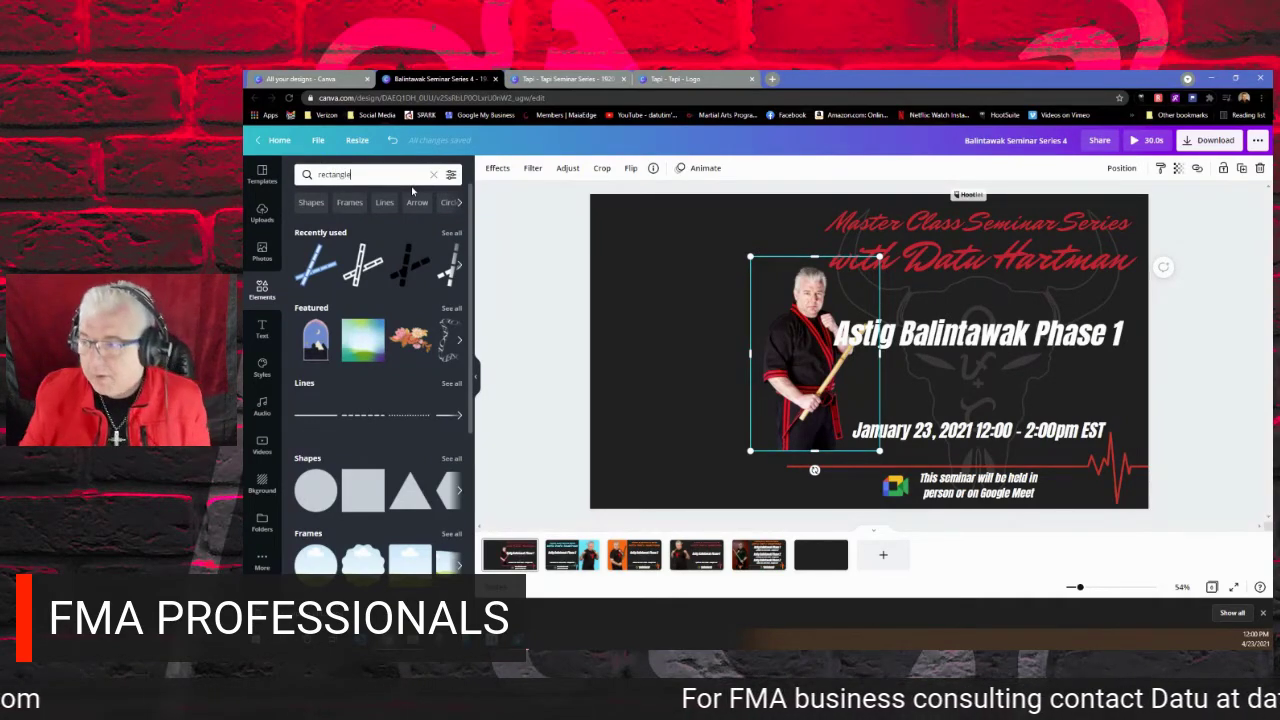
key("Return")
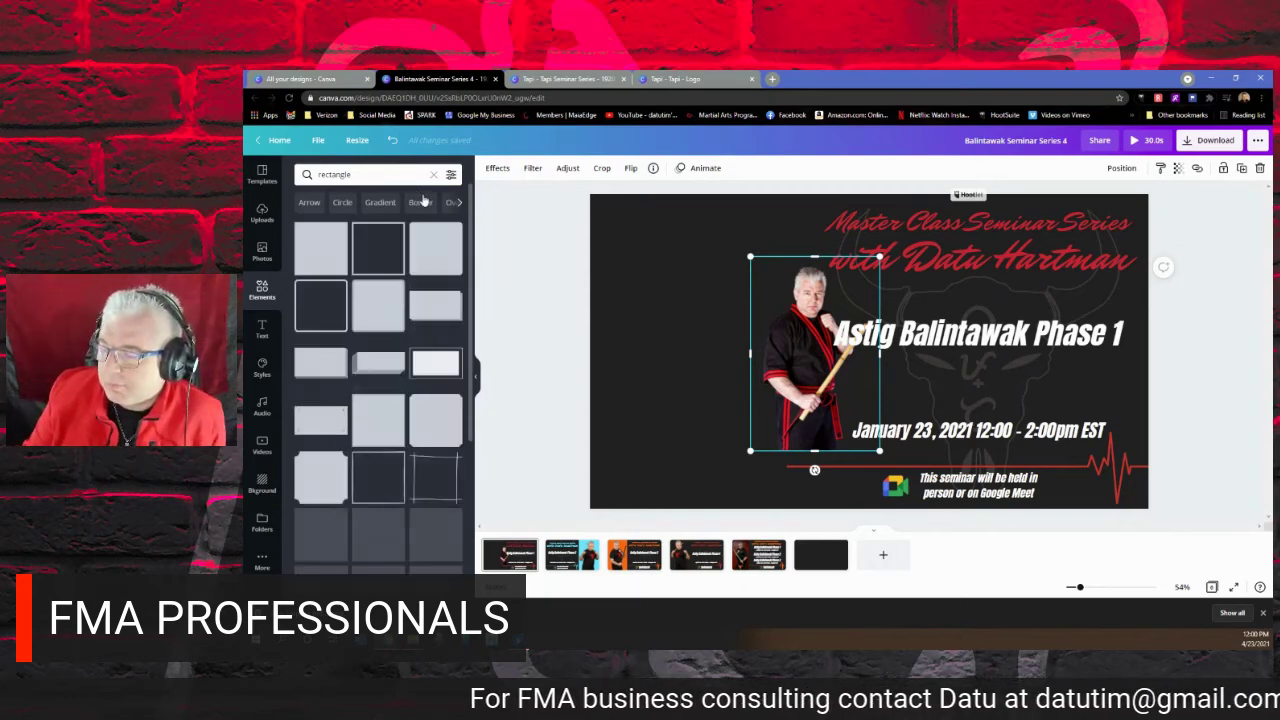
scroll(428, 230, "down", 2)
scroll(428, 230, "up", 2)
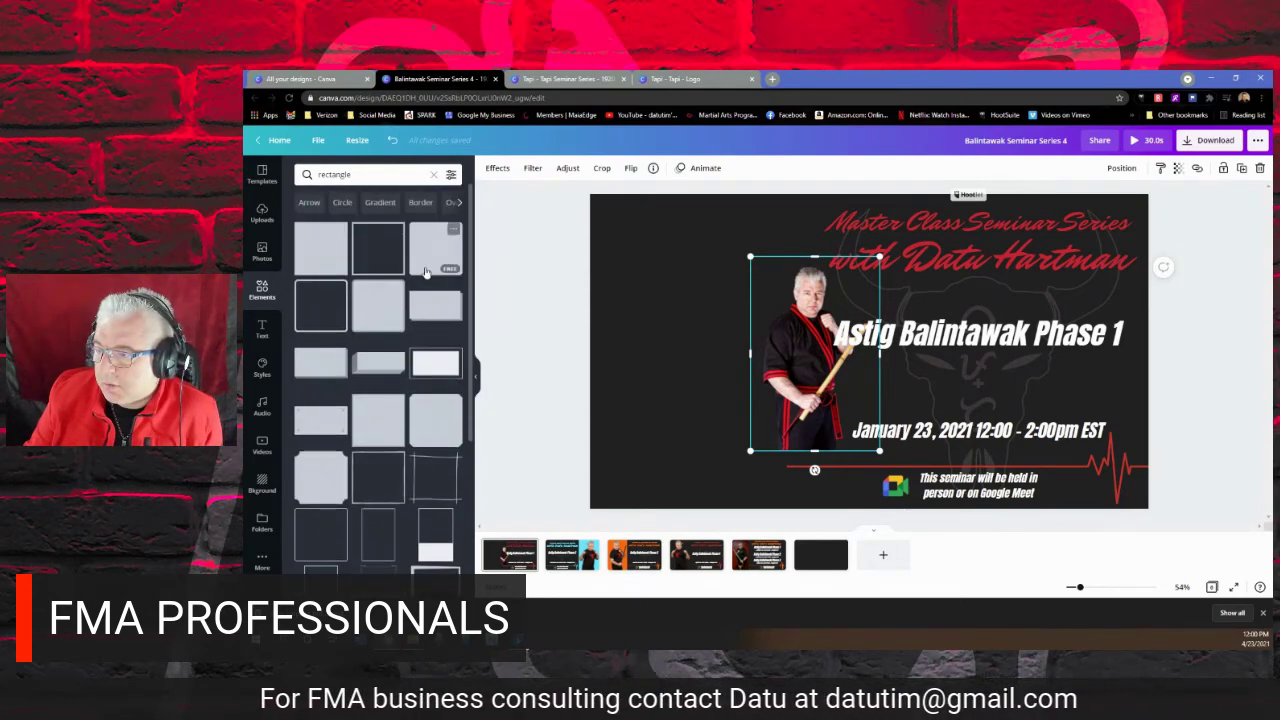
left_click(300, 251)
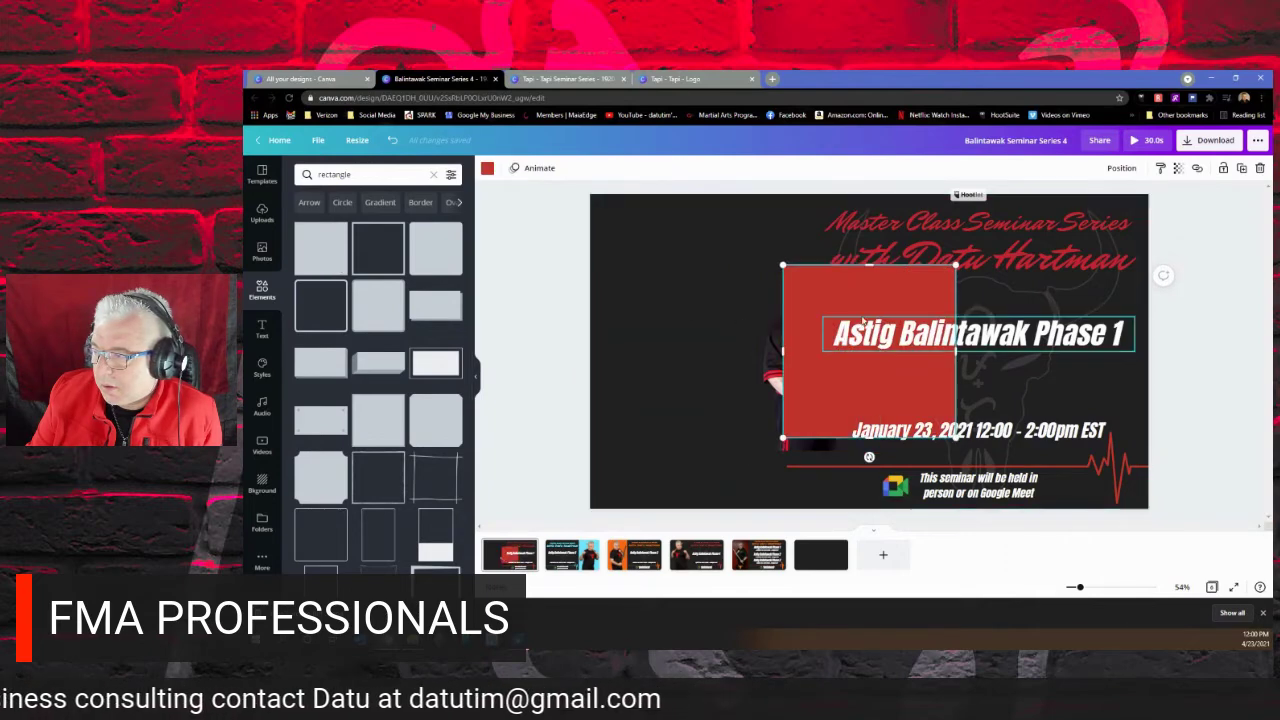
Move the red square to the page's top-left corner and reshape it into a vertical panel covering the full page height.
left_click_drag(826, 298, 657, 270)
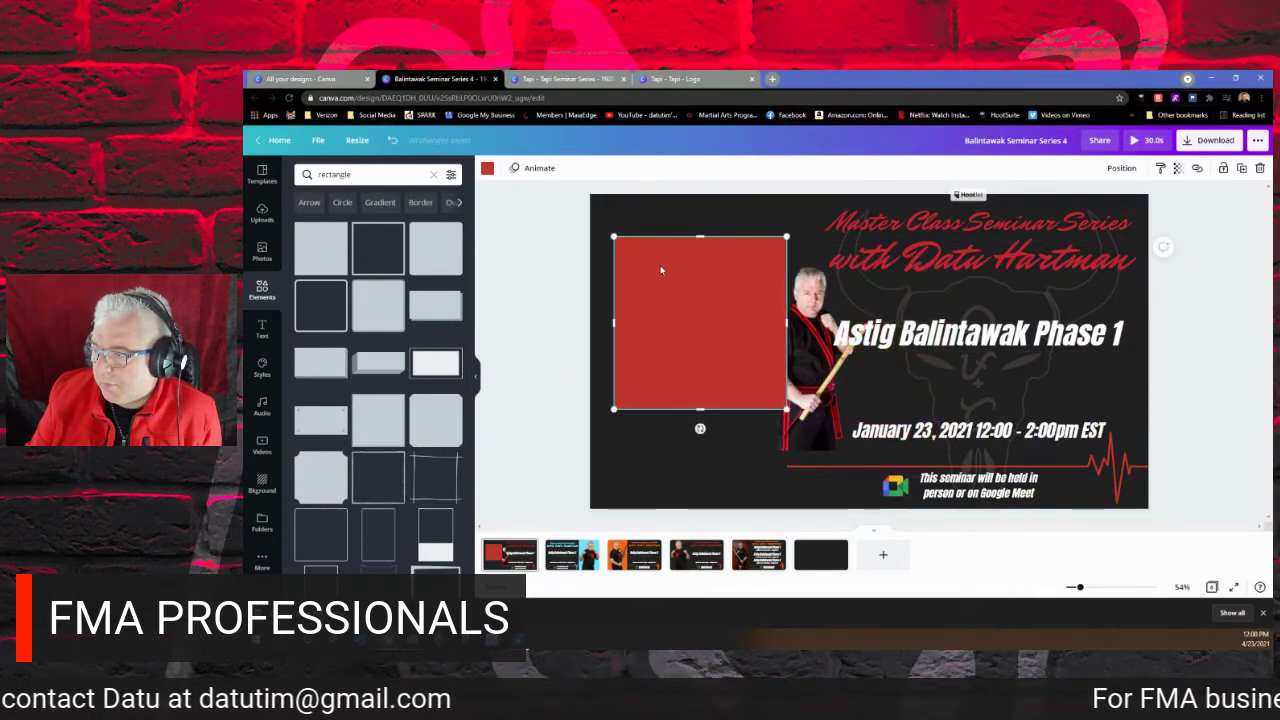
left_click_drag(699, 444, 700, 468)
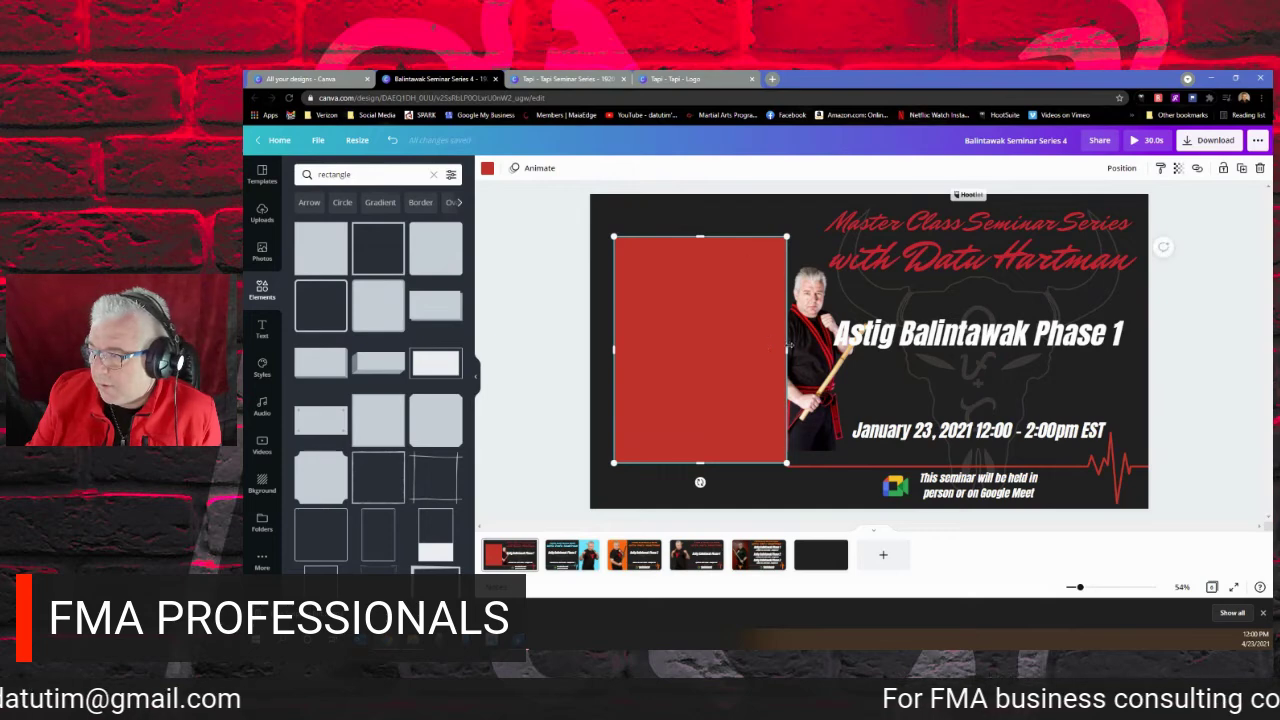
left_click_drag(787, 349, 707, 350)
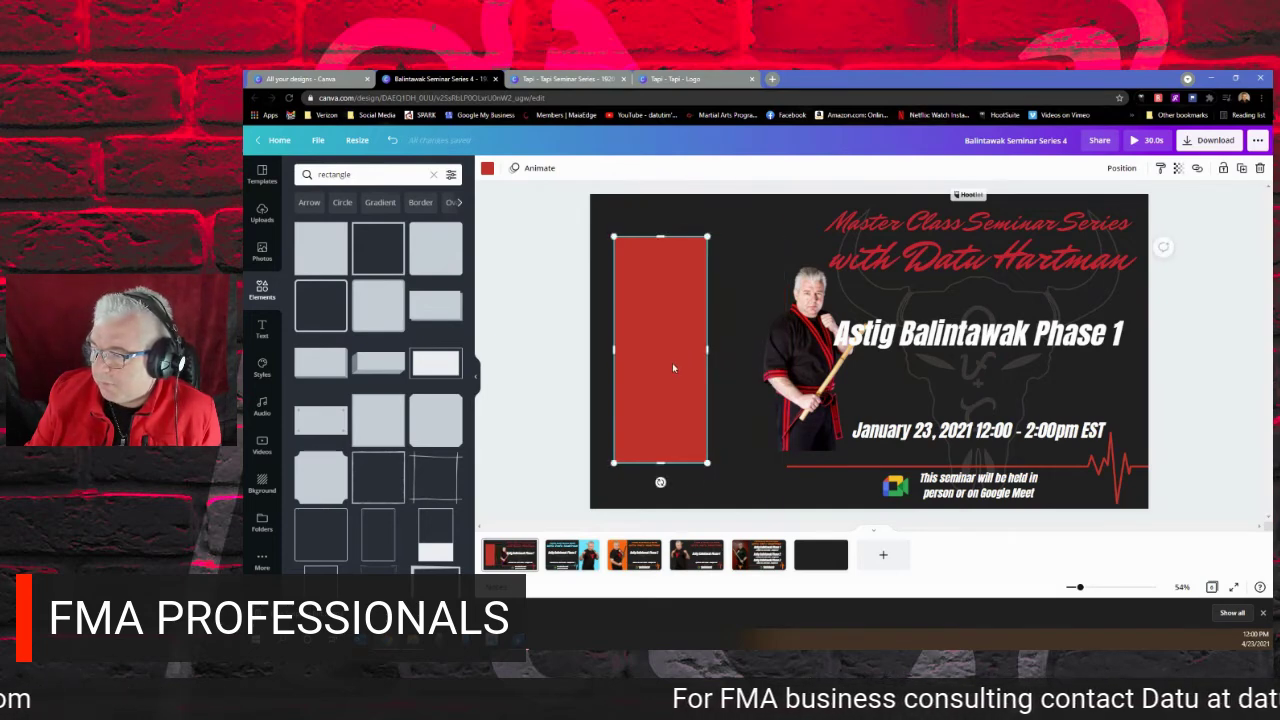
left_click_drag(660, 482, 674, 508)
left_click_drag(629, 323, 603, 280)
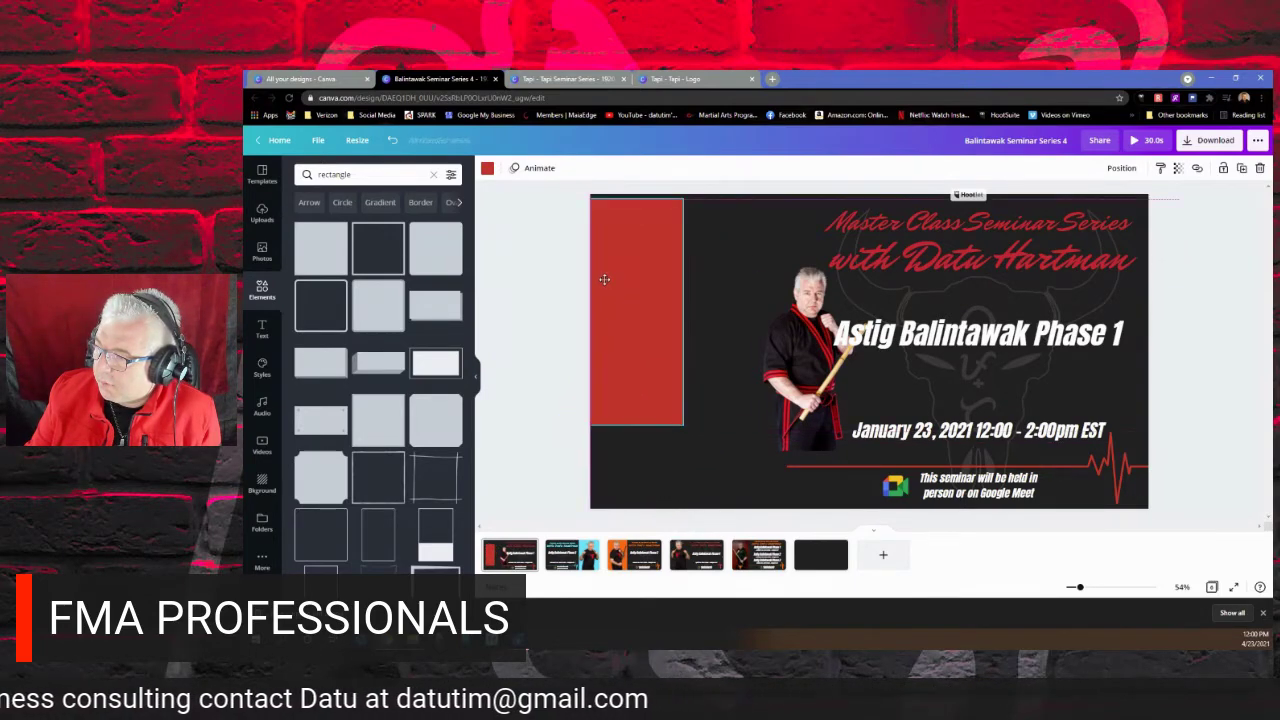
left_click_drag(654, 398, 735, 503)
left_click_drag(705, 398, 705, 398)
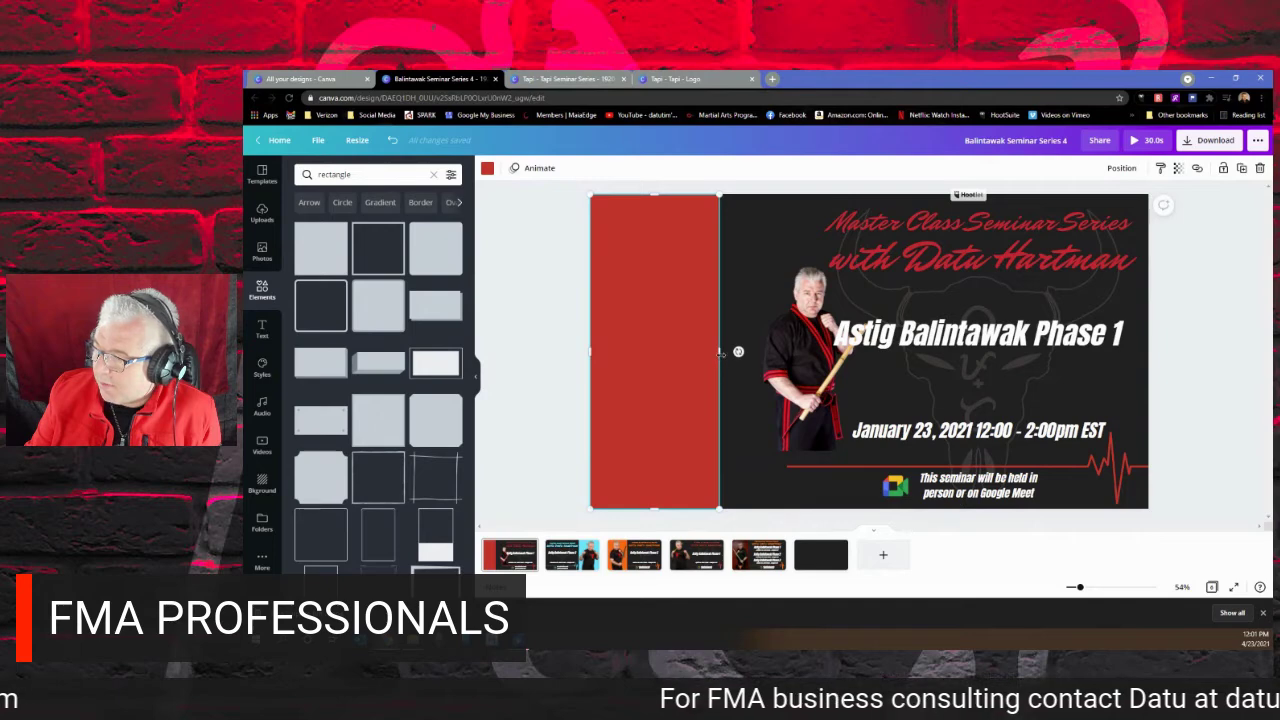
Widen the red panel to about a third of the page, place the cutout photo over it and send the panel to the back.
left_click_drag(737, 352, 691, 417)
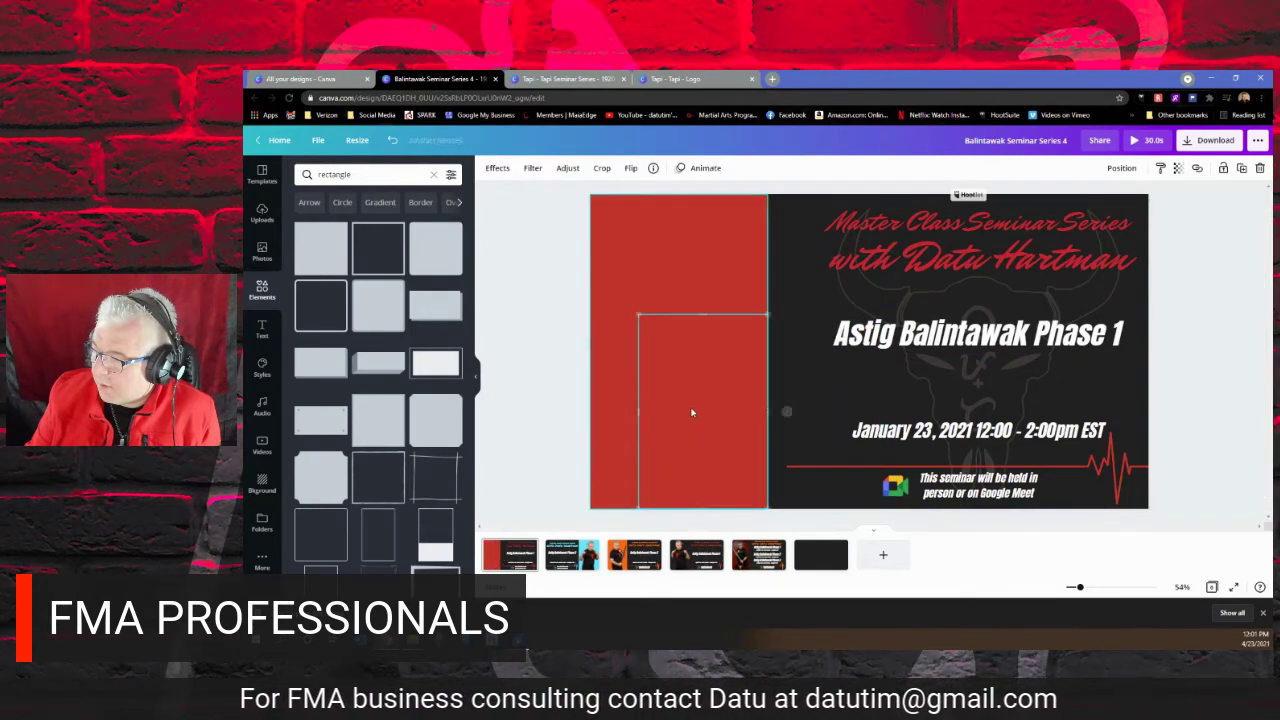
right_click(693, 406)
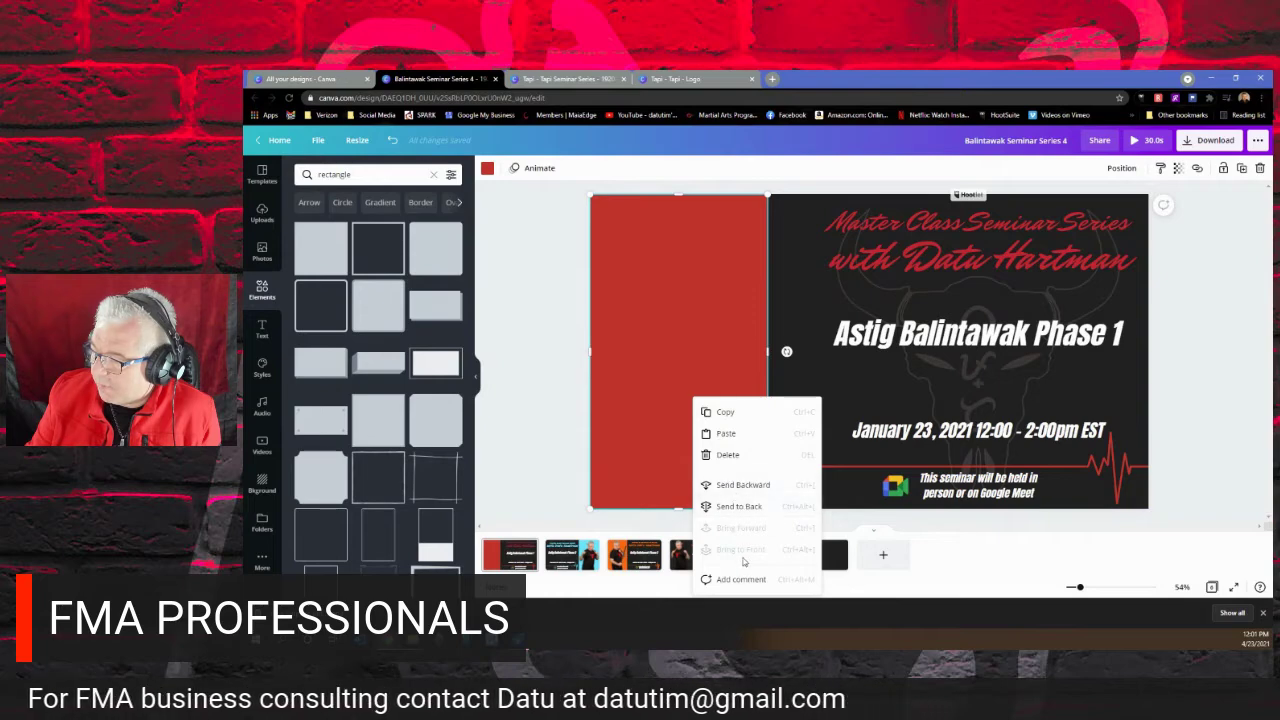
left_click(535, 370)
left_click(687, 280)
right_click(688, 278)
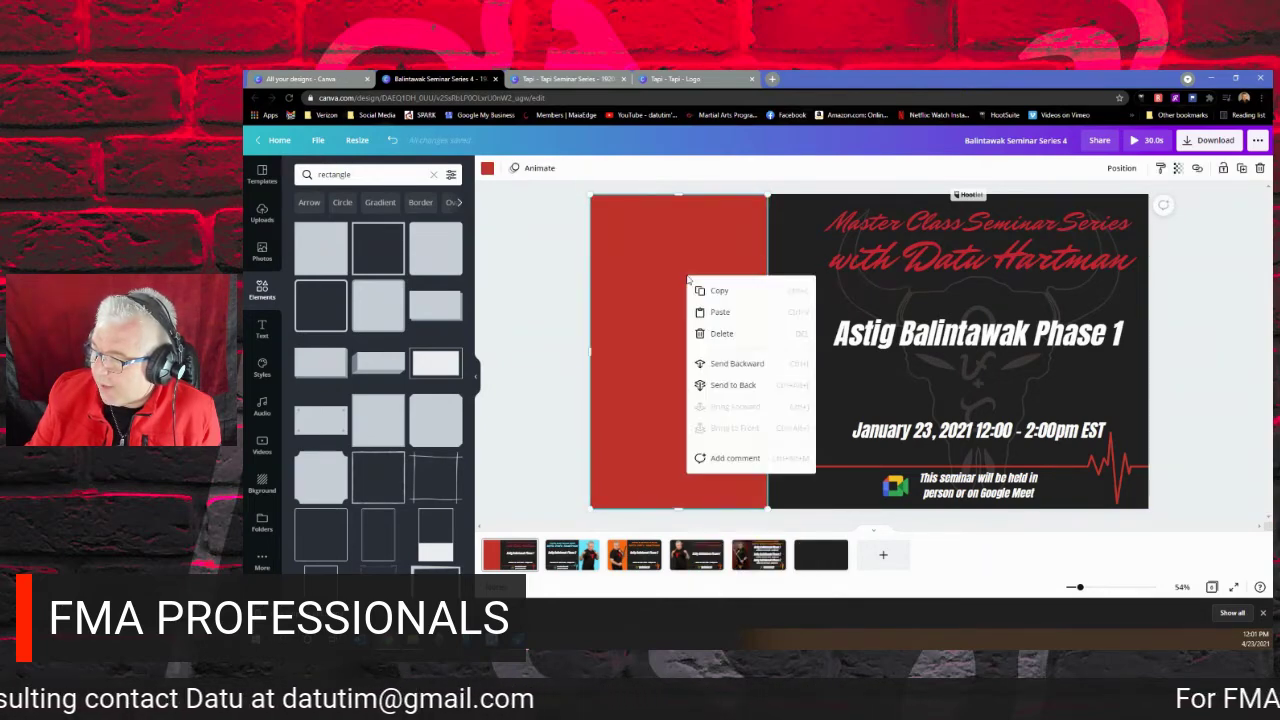
left_click(737, 389)
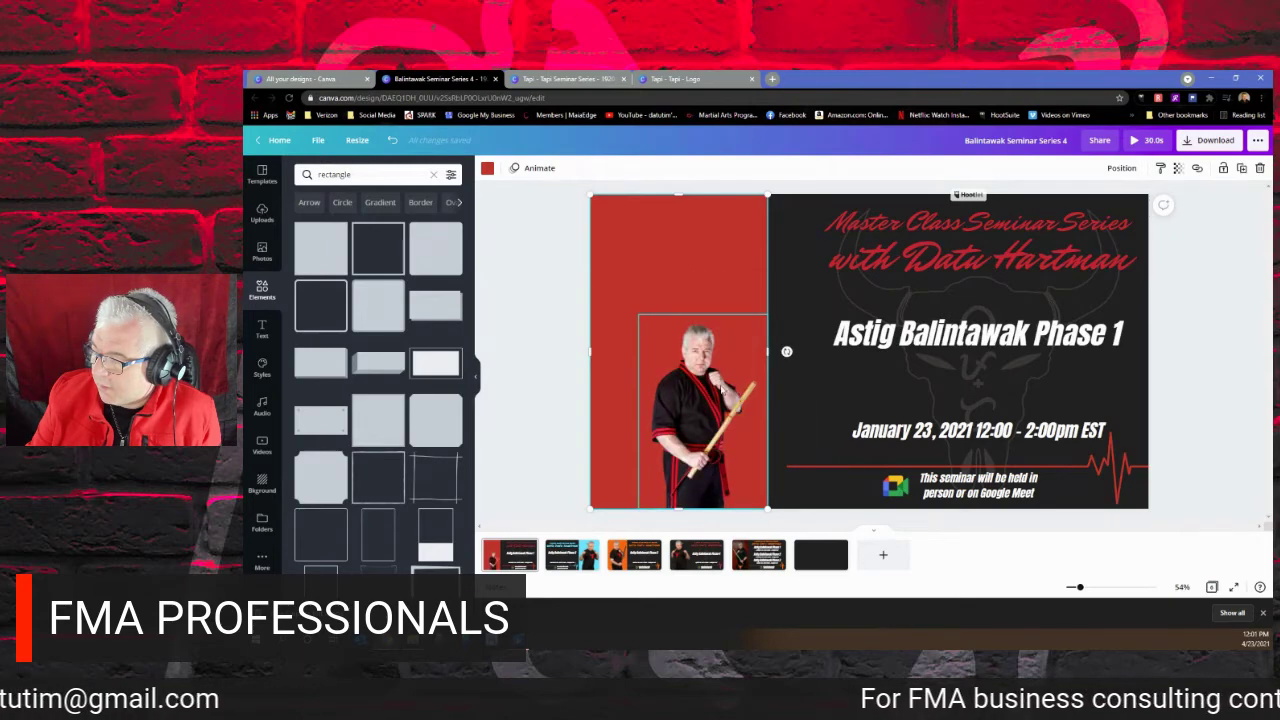
Enlarge the cutout photo to about 719 x 1,079, the full page height, and center it over the red panel.
left_click(662, 351)
left_click_drag(578, 220, 555, 195)
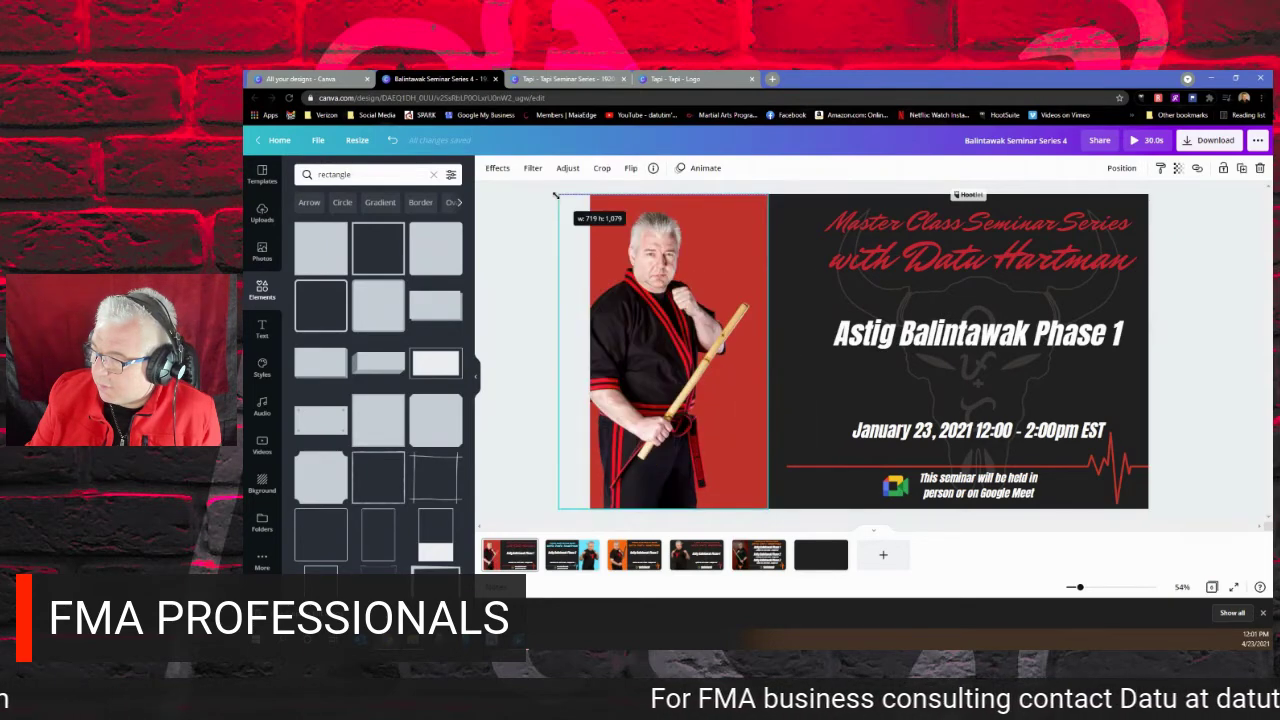
left_click_drag(665, 333, 679, 328)
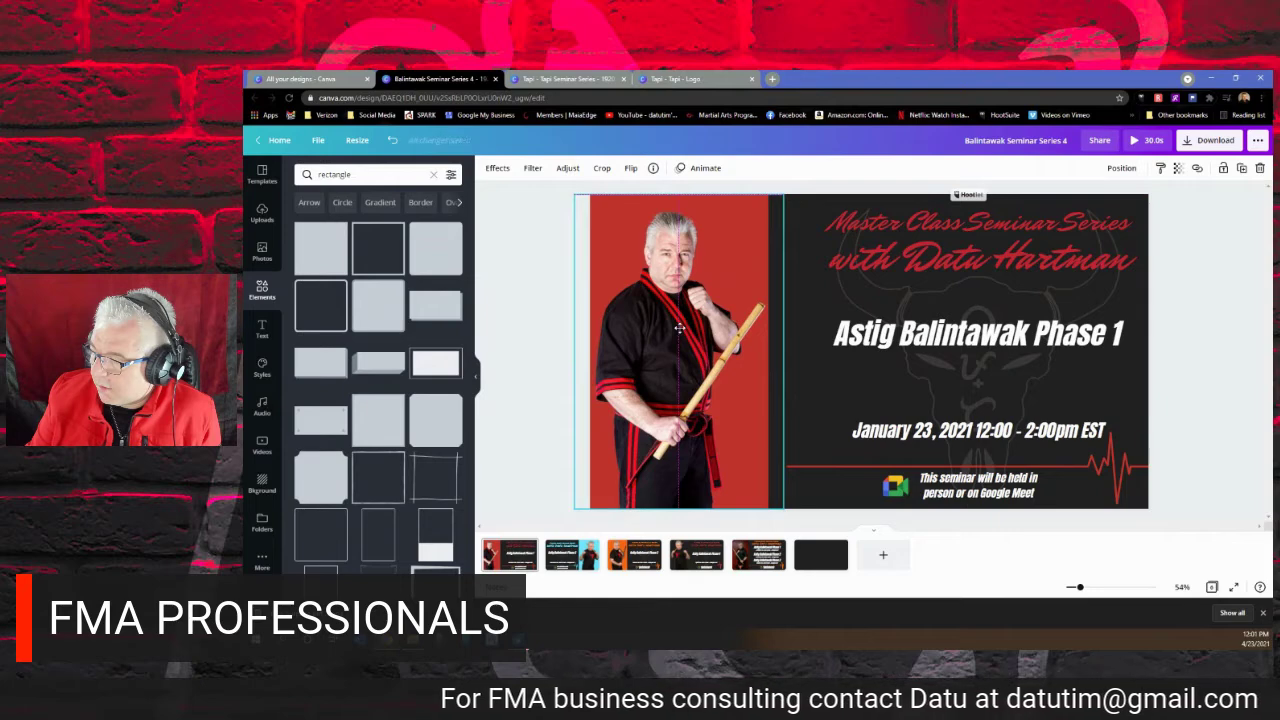
left_click(536, 298)
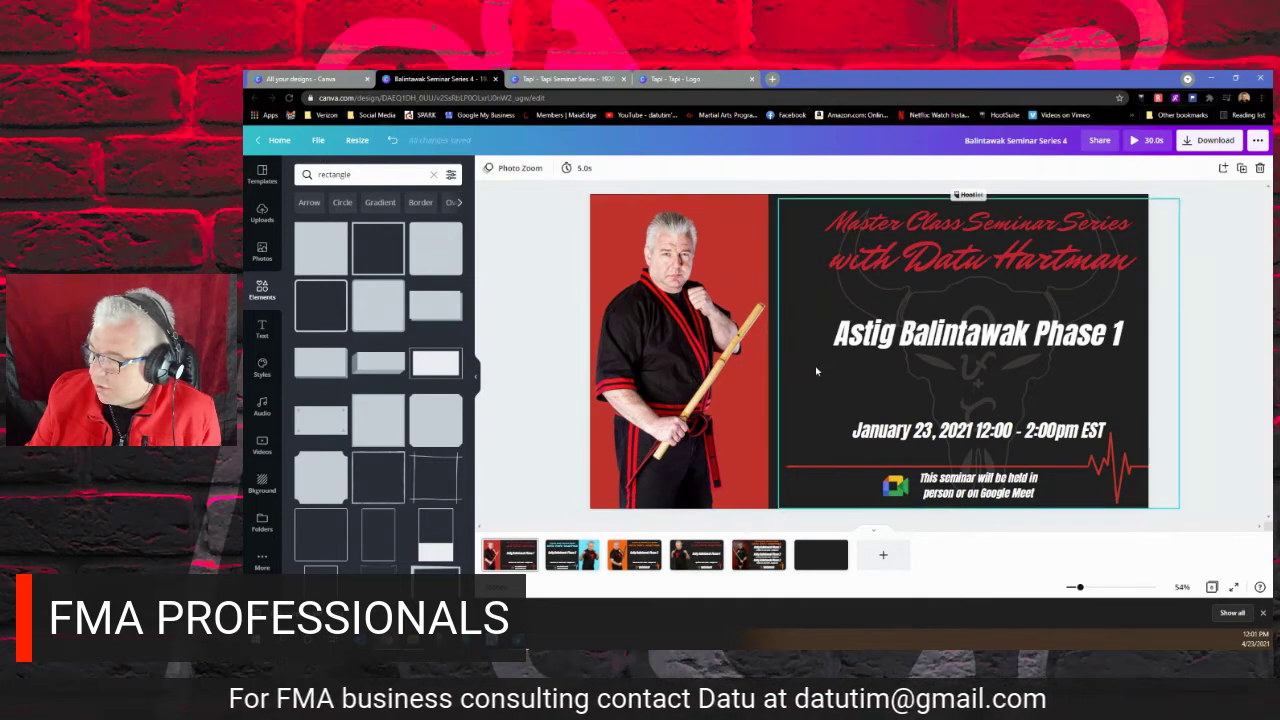
left_click(761, 376)
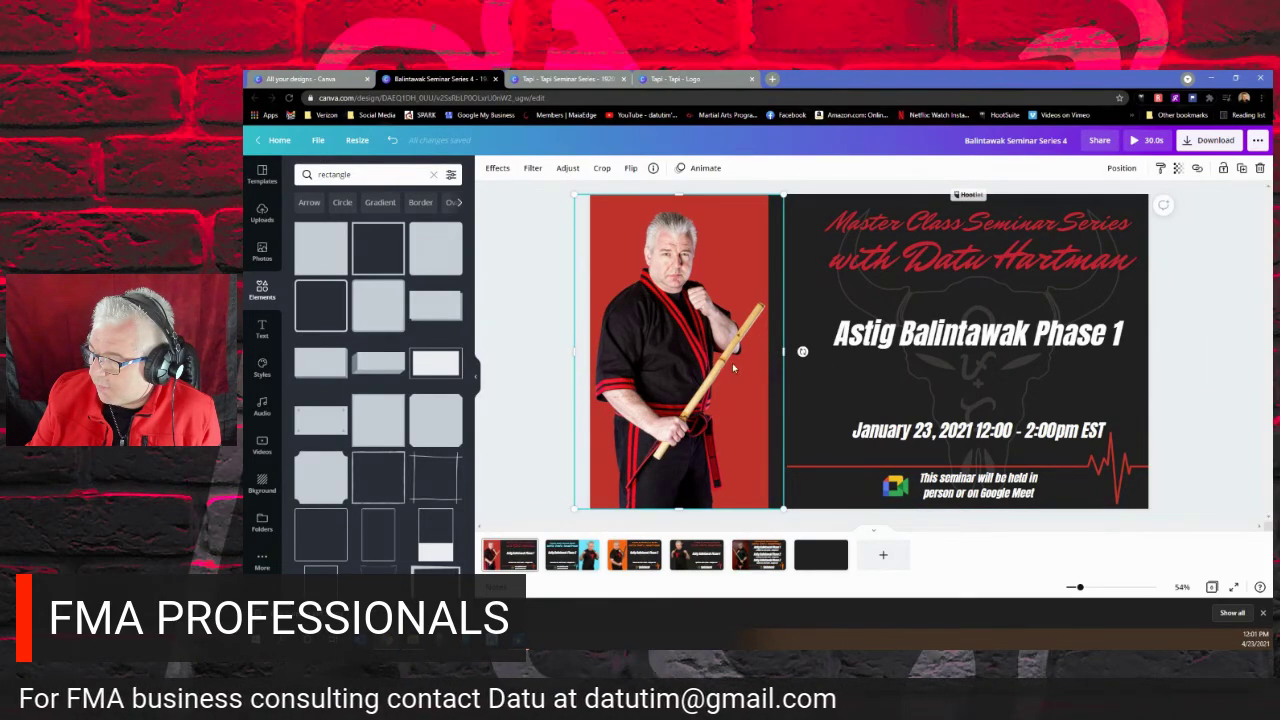
Widen the red panel to about 687 x 1,079 and center the cutout photo over it again.
left_click_drag(680, 362, 588, 356)
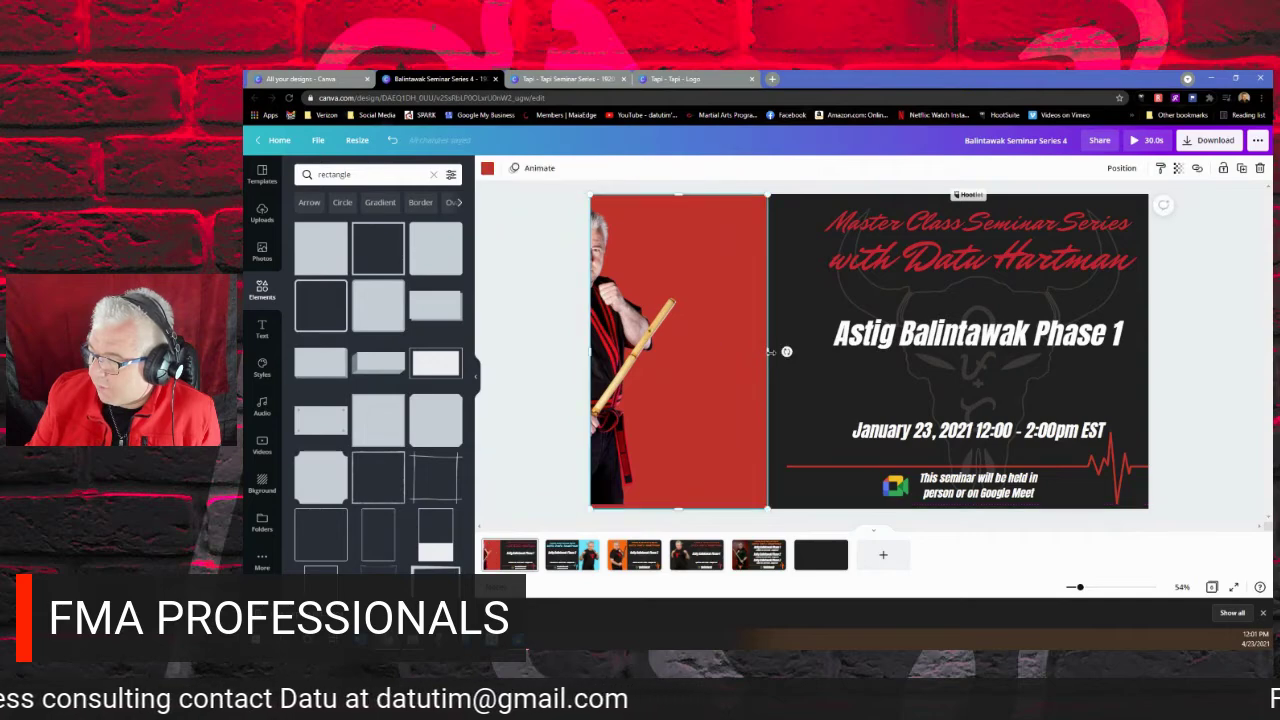
left_click_drag(772, 352, 787, 353)
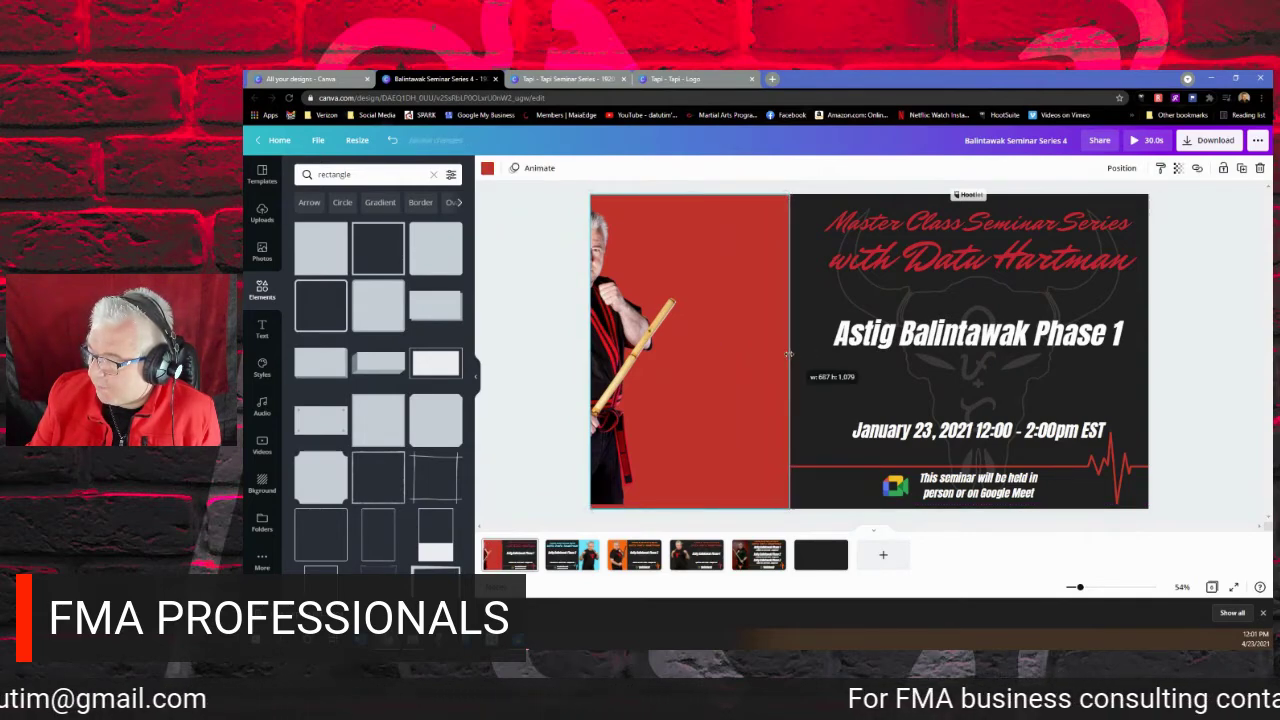
left_click(612, 360)
left_click_drag(612, 360, 717, 360)
left_click(550, 323)
Replace "Astig Balintawak" in the page 1 title with "Tapi-Tapi", with no spaces around the hyphen, keeping "Phase 1".
left_click(955, 334)
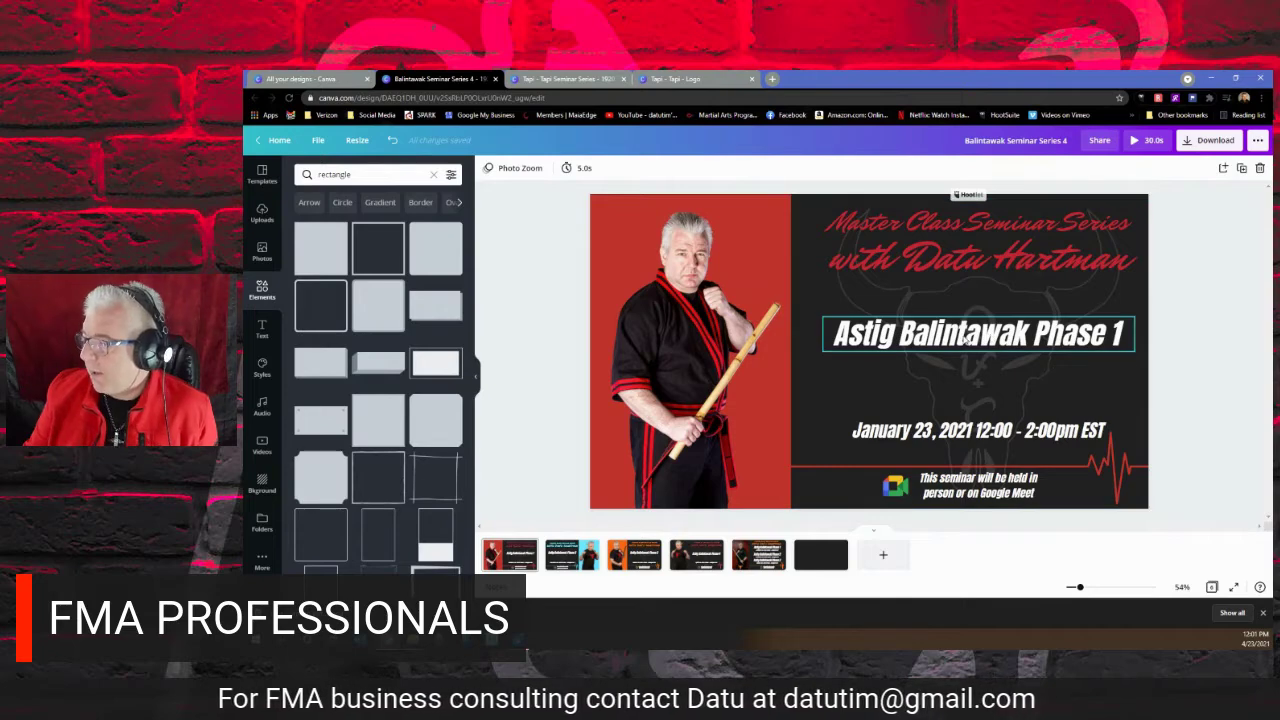
left_click_drag(1030, 335, 816, 322)
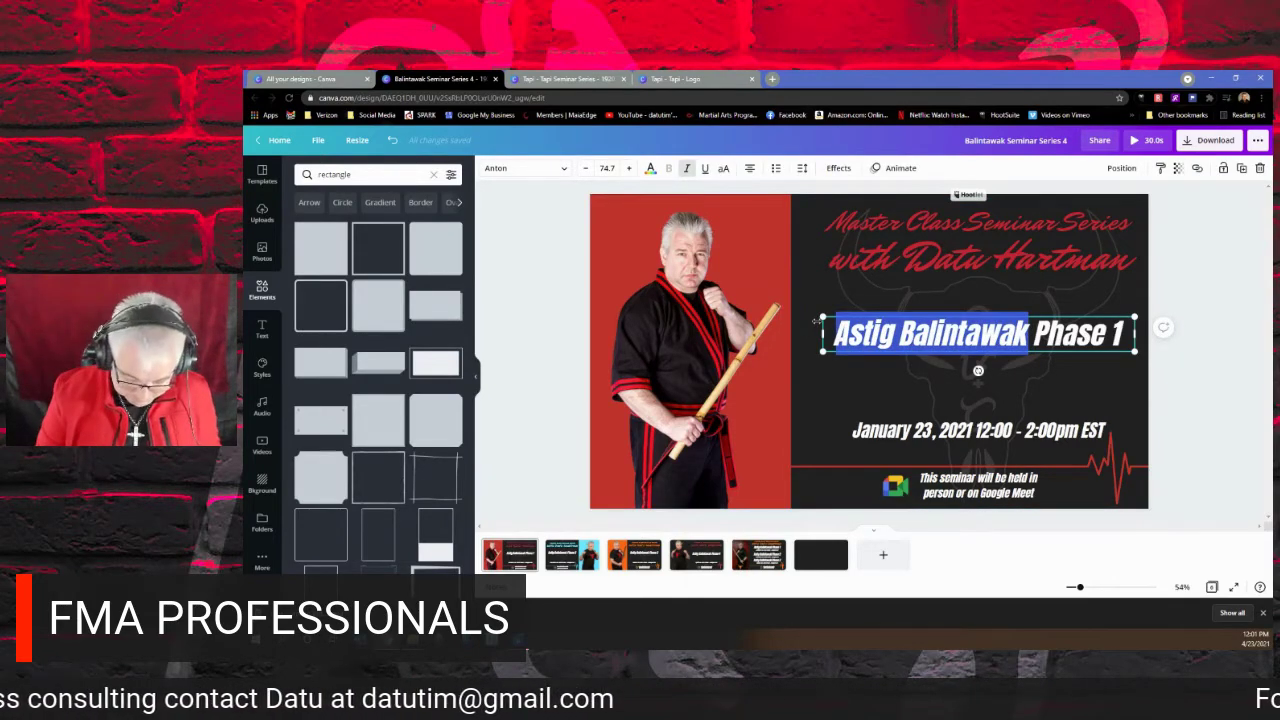
type("Ta")
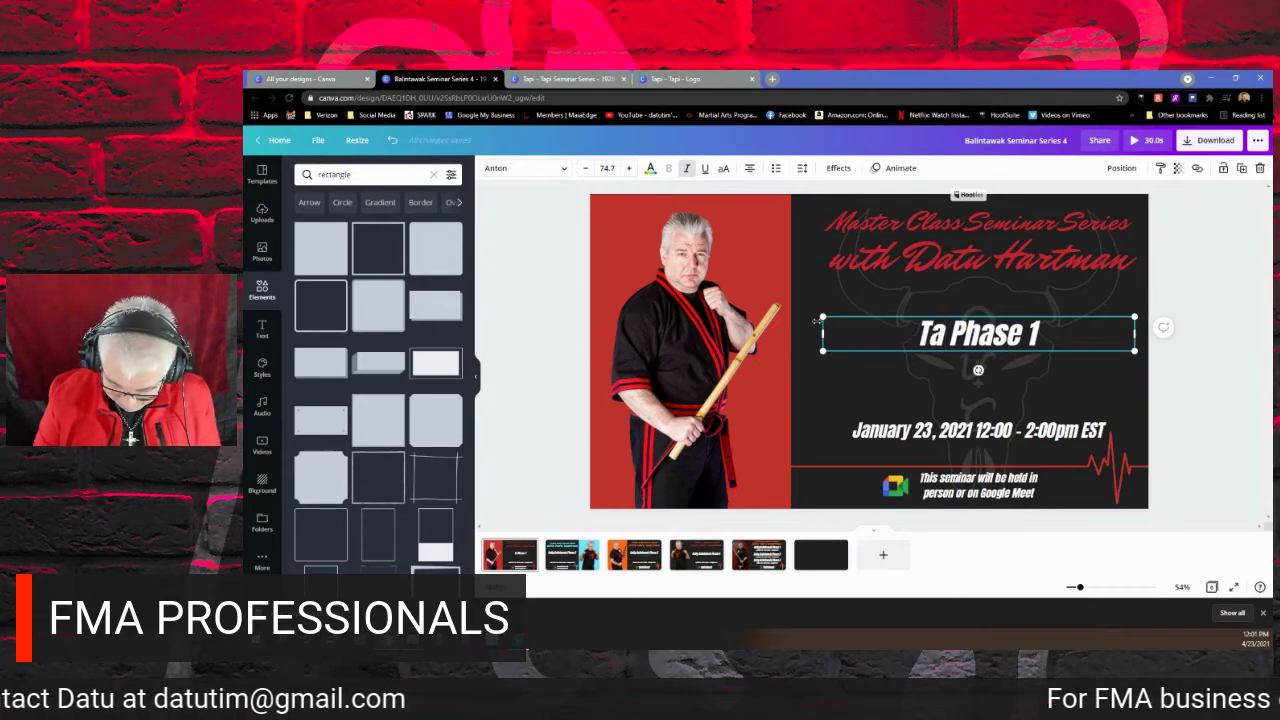
type("pi")
type(" - T")
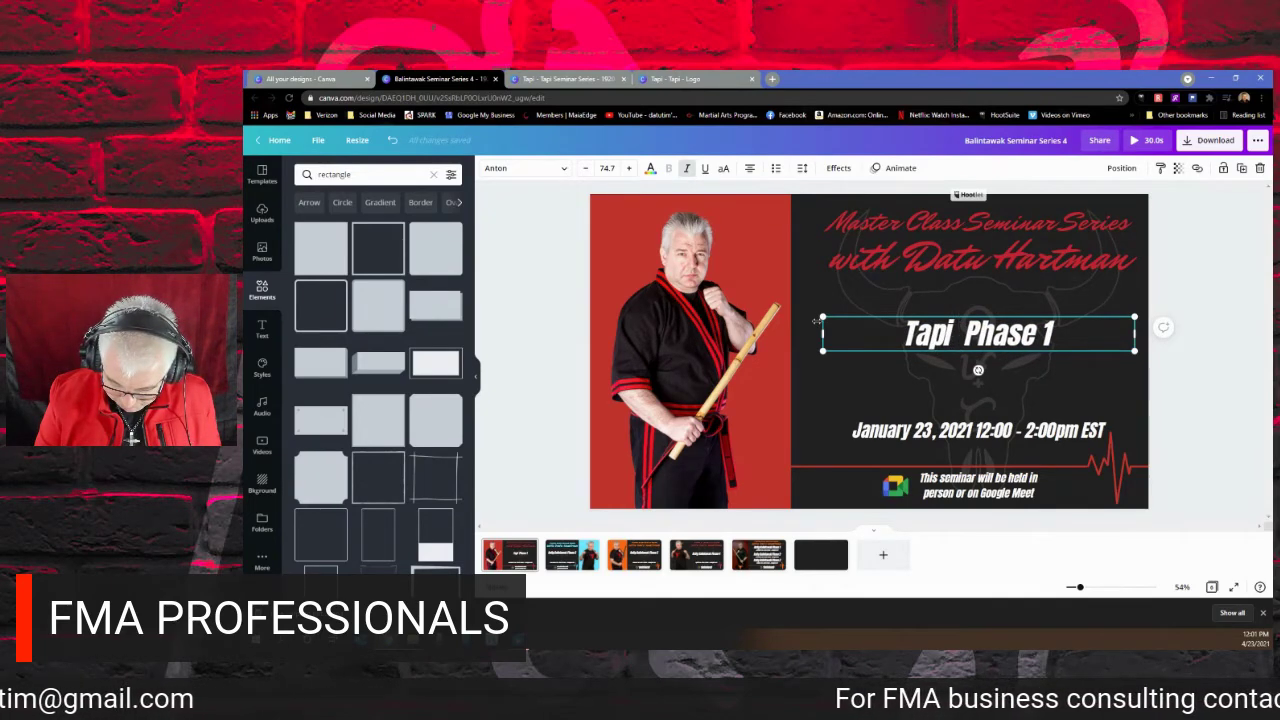
type("a")
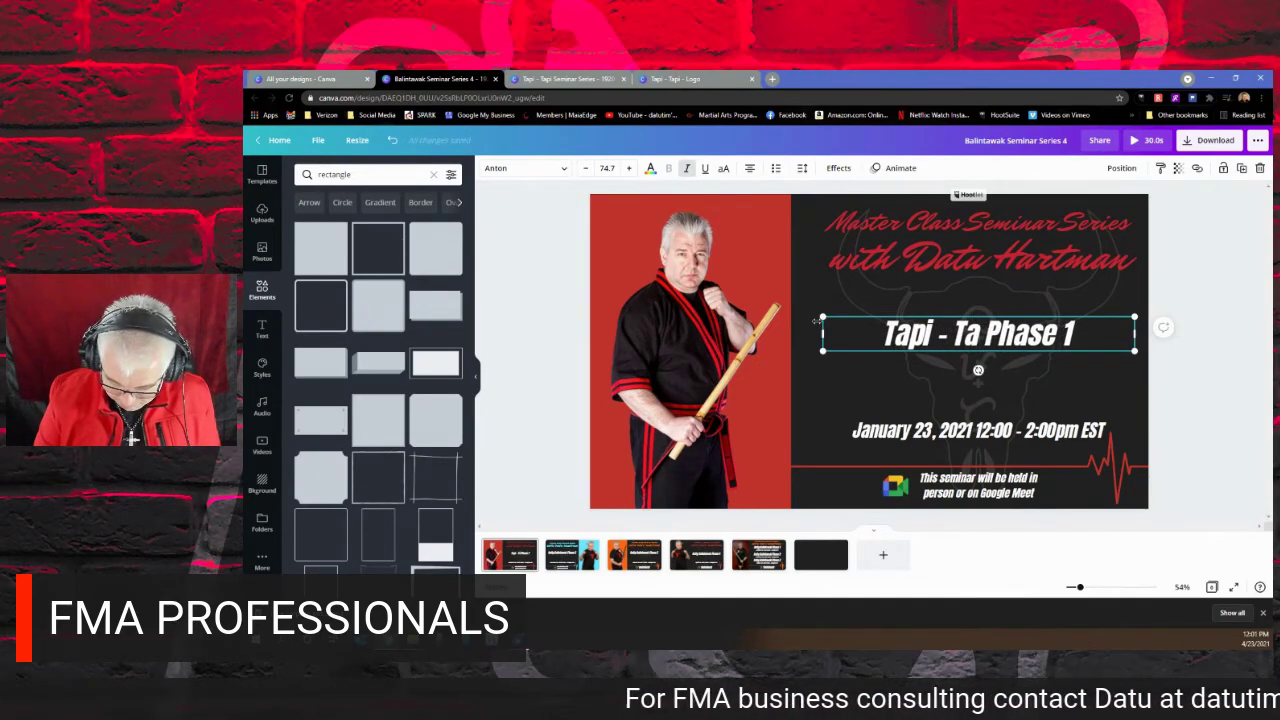
type("pi")
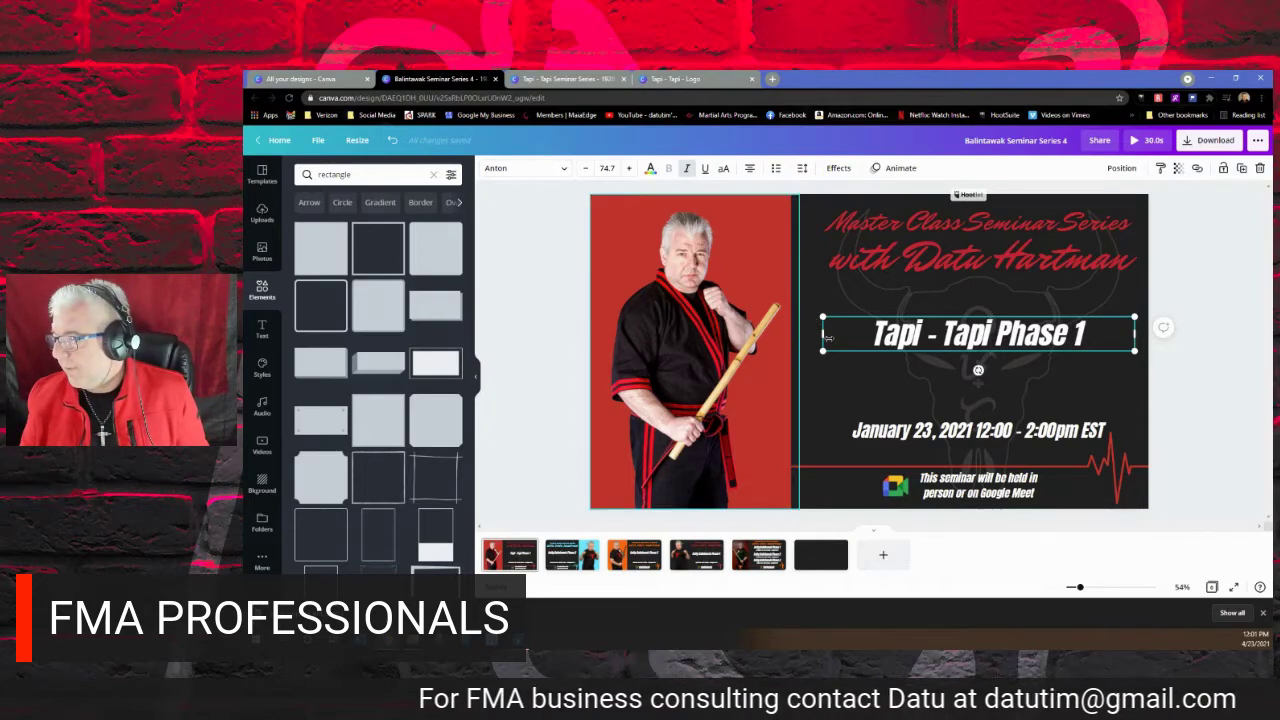
key("BackSpace")
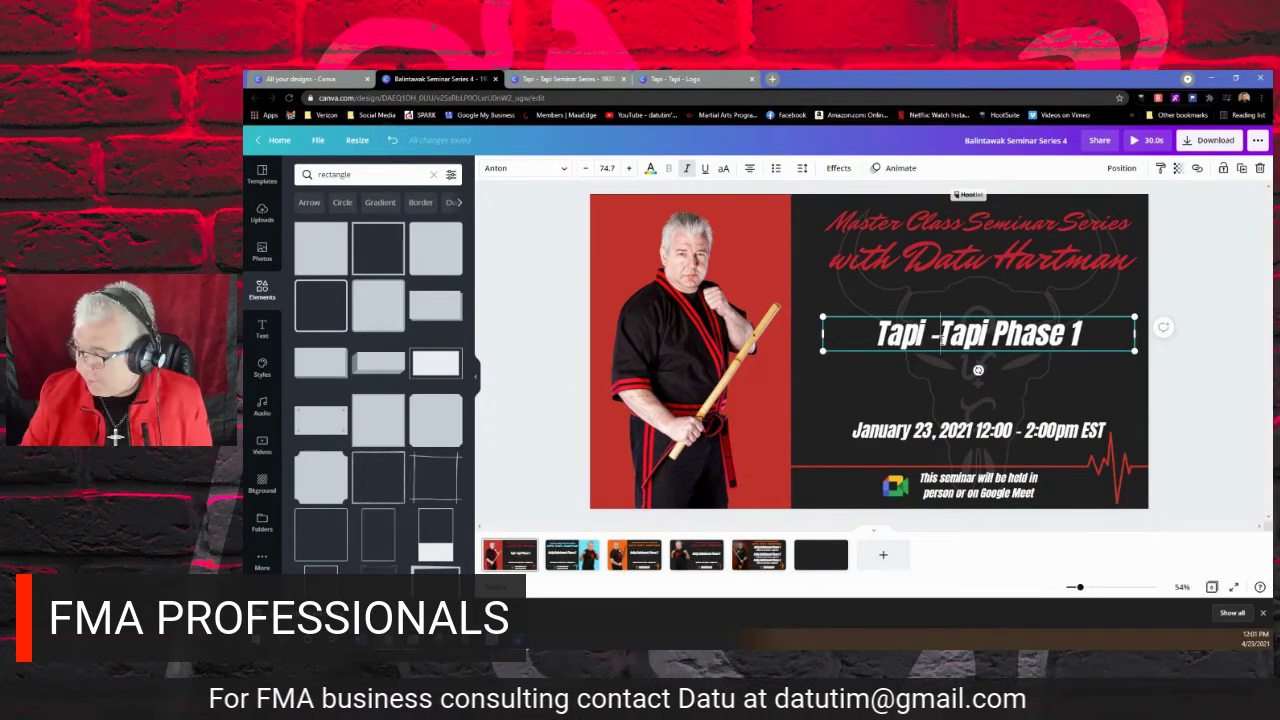
left_click(940, 340)
key("BackSpace")
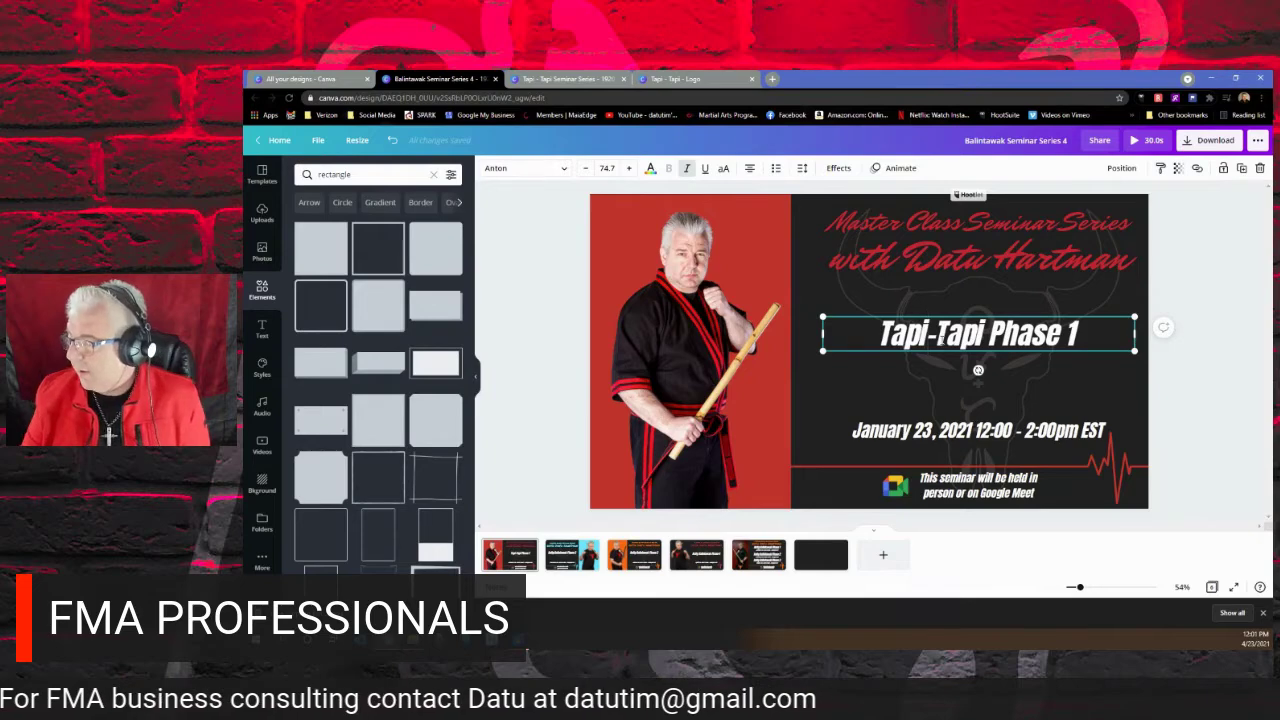
Insert "Modern Arnis" before "Tapi-Tapi" in the title.
left_click(866, 358)
left_click(868, 350)
left_click(873, 333)
type("Modern ")
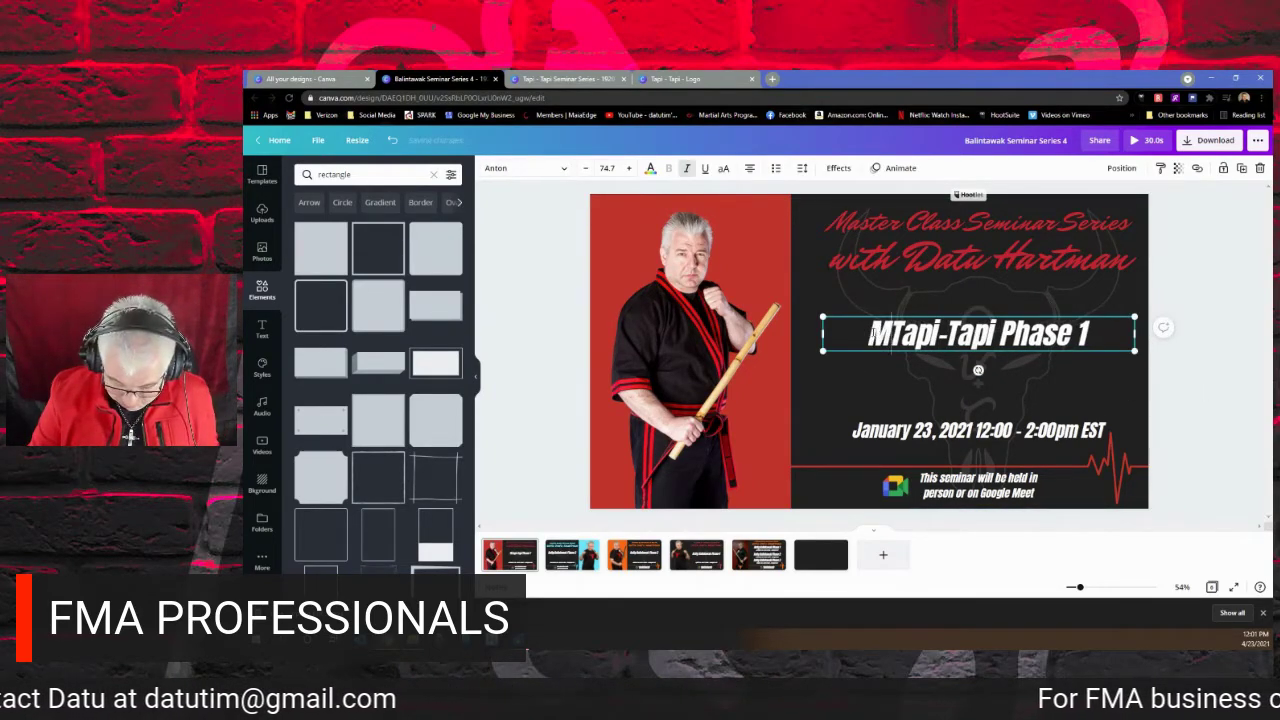
type("Arnis")
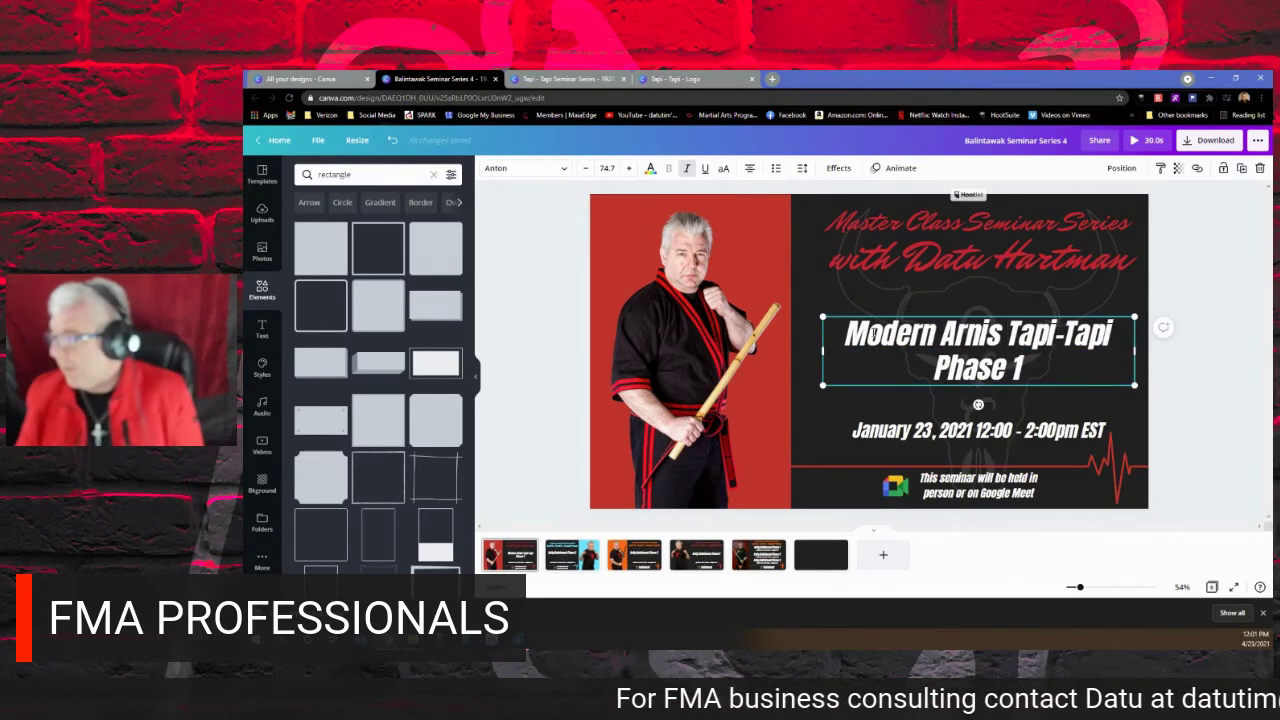
Add the word "Seminar" after "Phase 1" in the title.
left_click(1033, 367)
type("S")
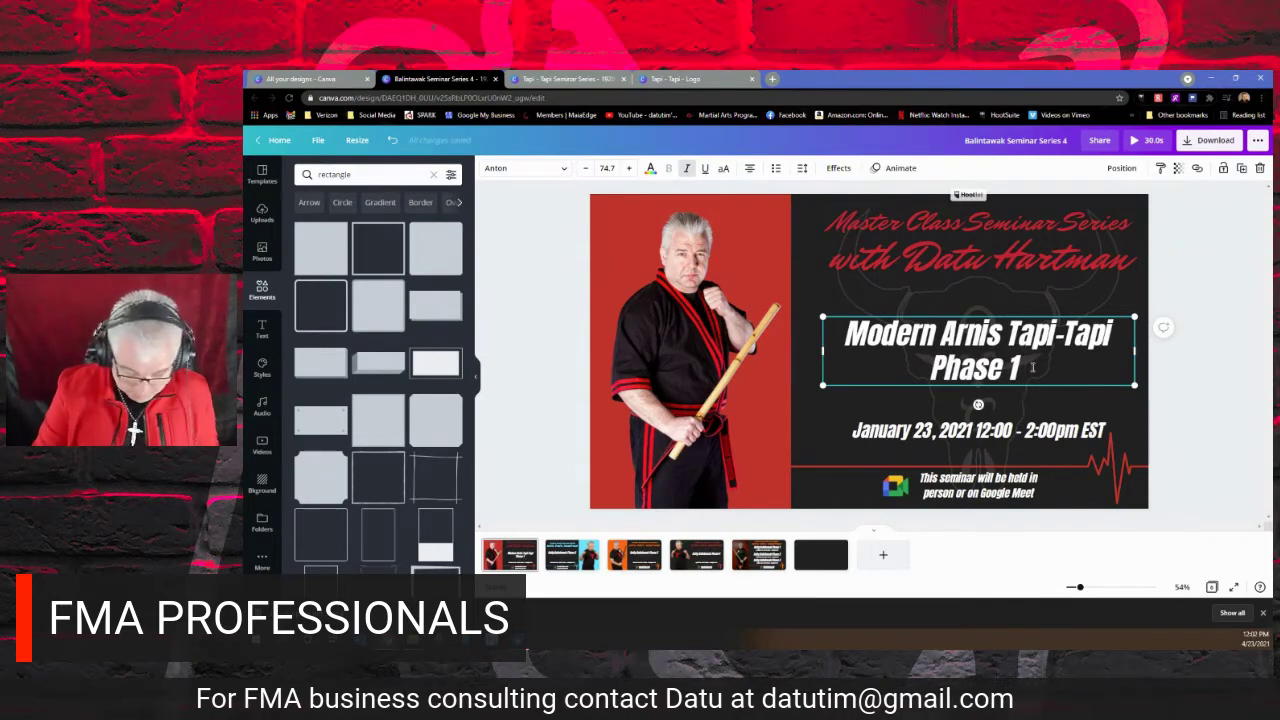
type("eminar")
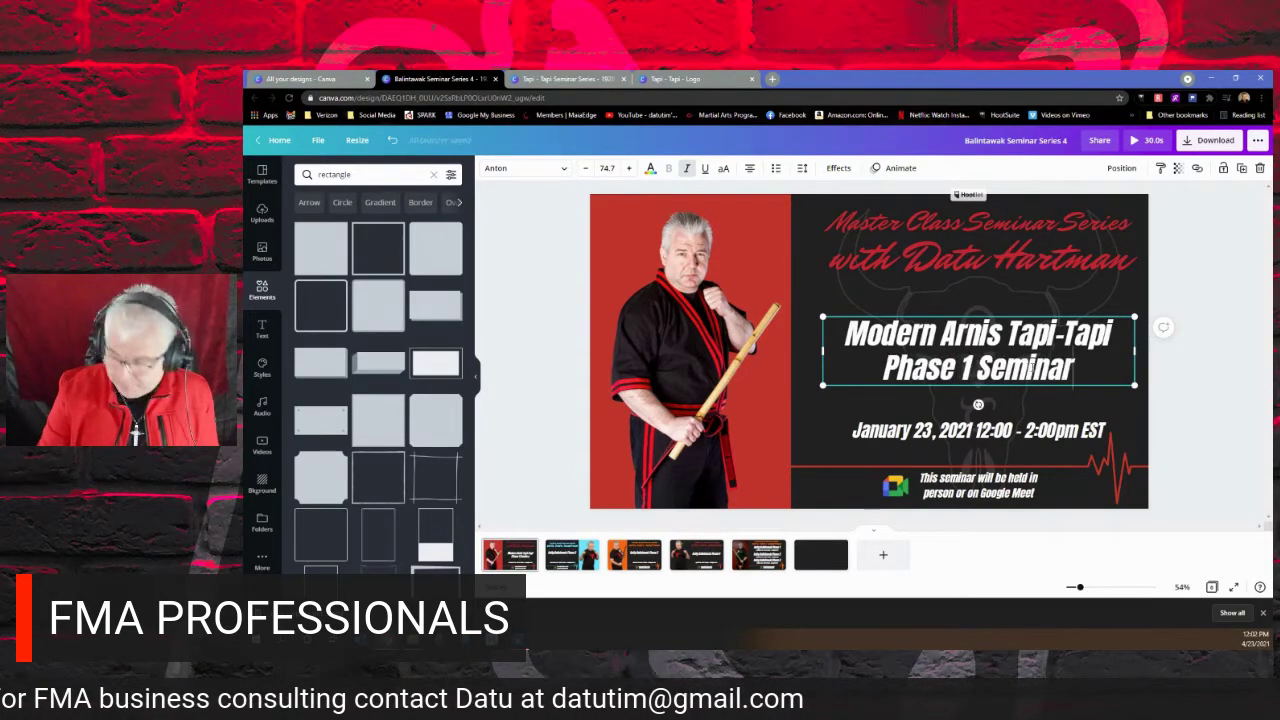
left_click(1145, 341)
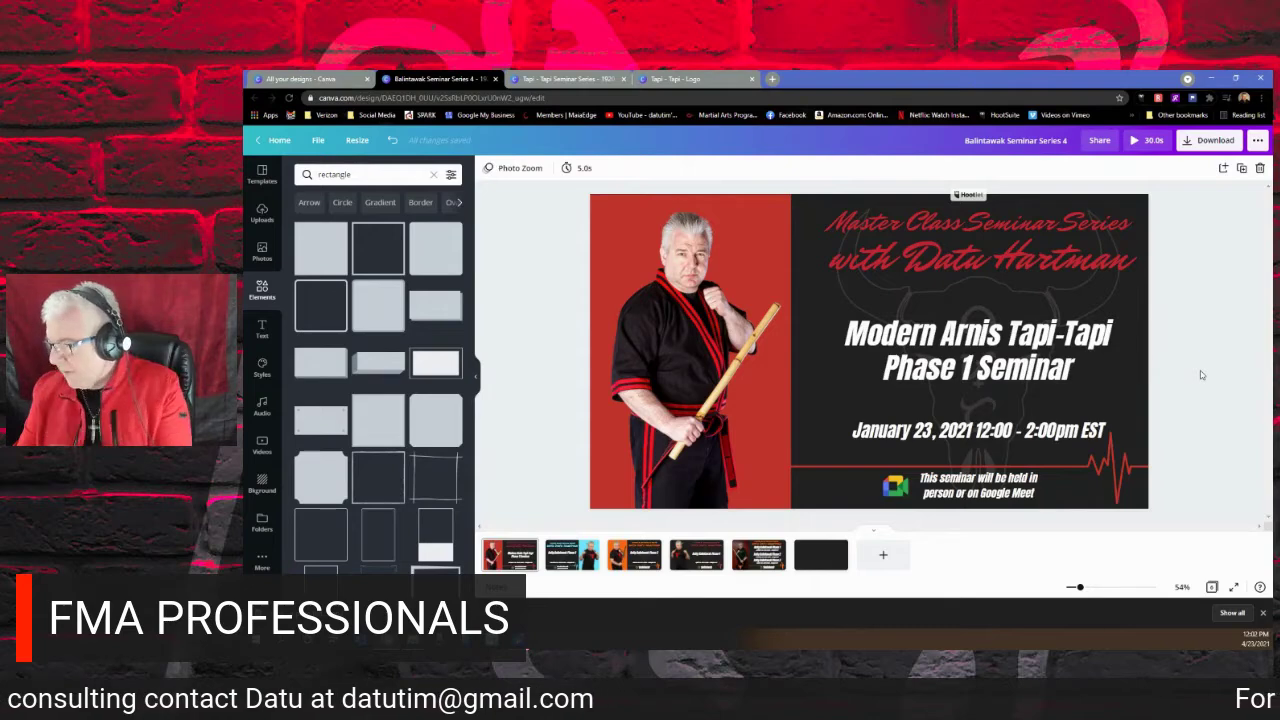
Delete the word "Seminar" from the end of the title.
left_click(1093, 354)
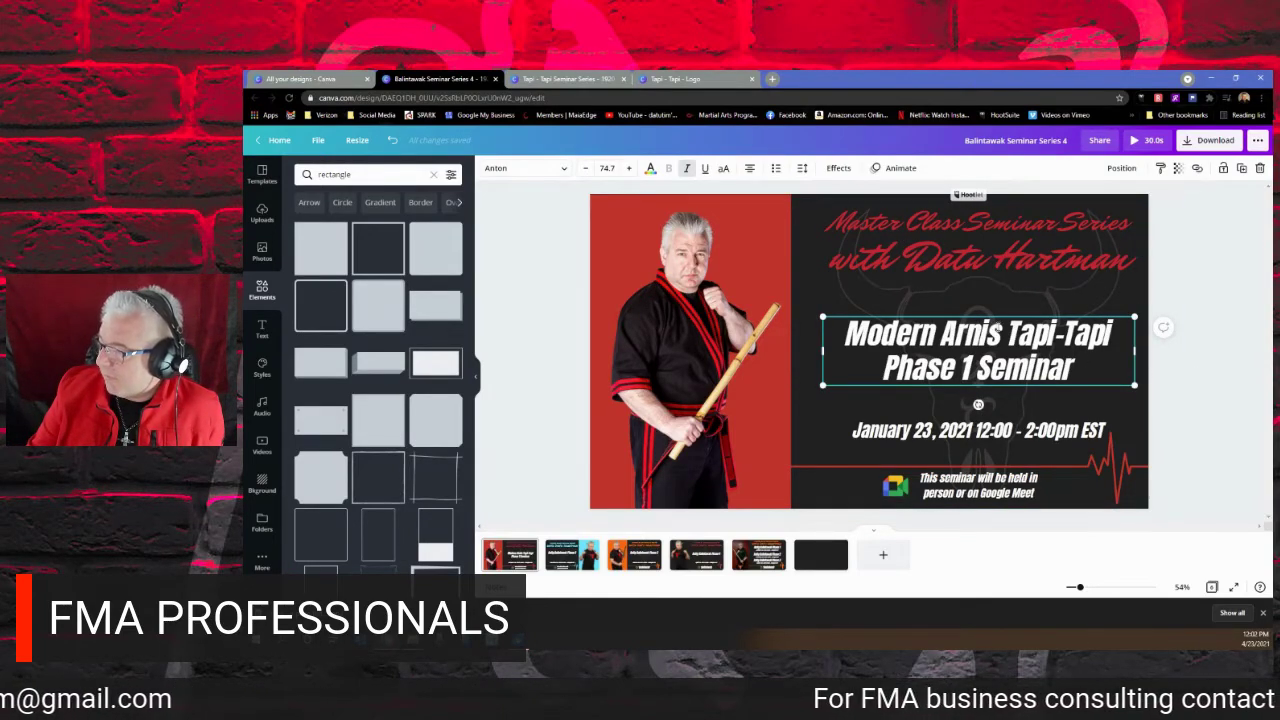
left_click_drag(1075, 370, 977, 372)
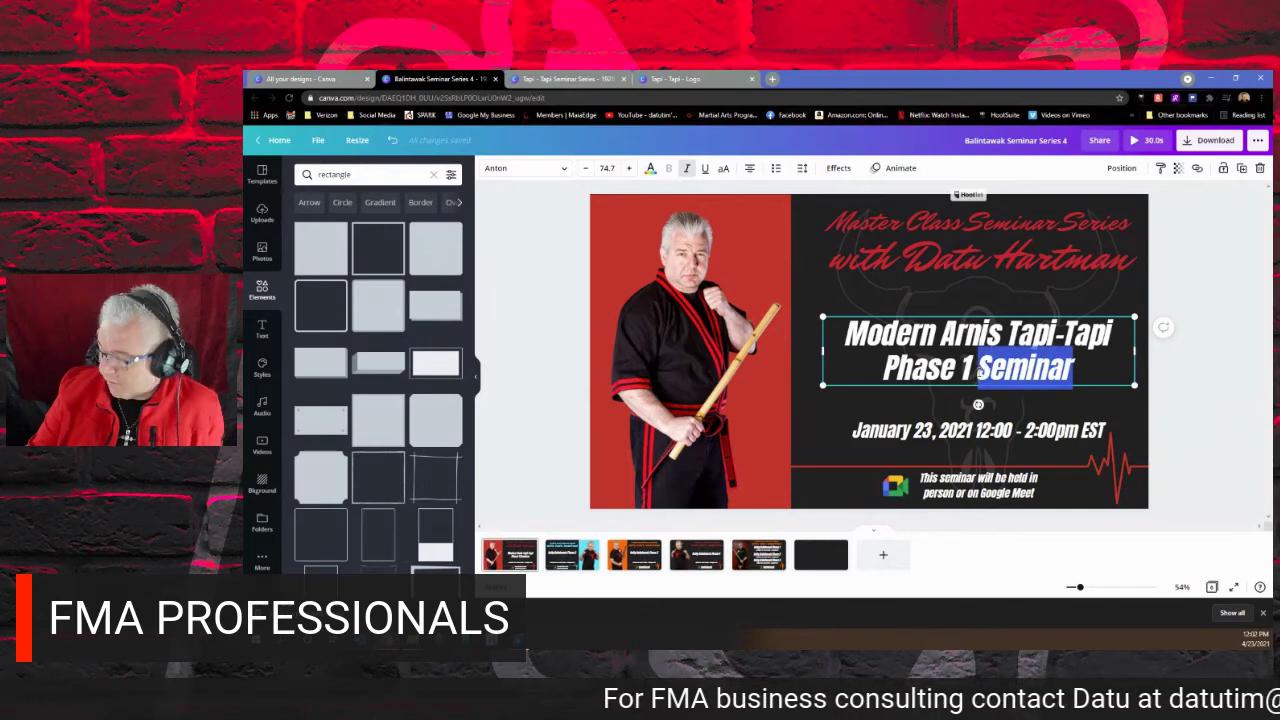
key("BackSpace")
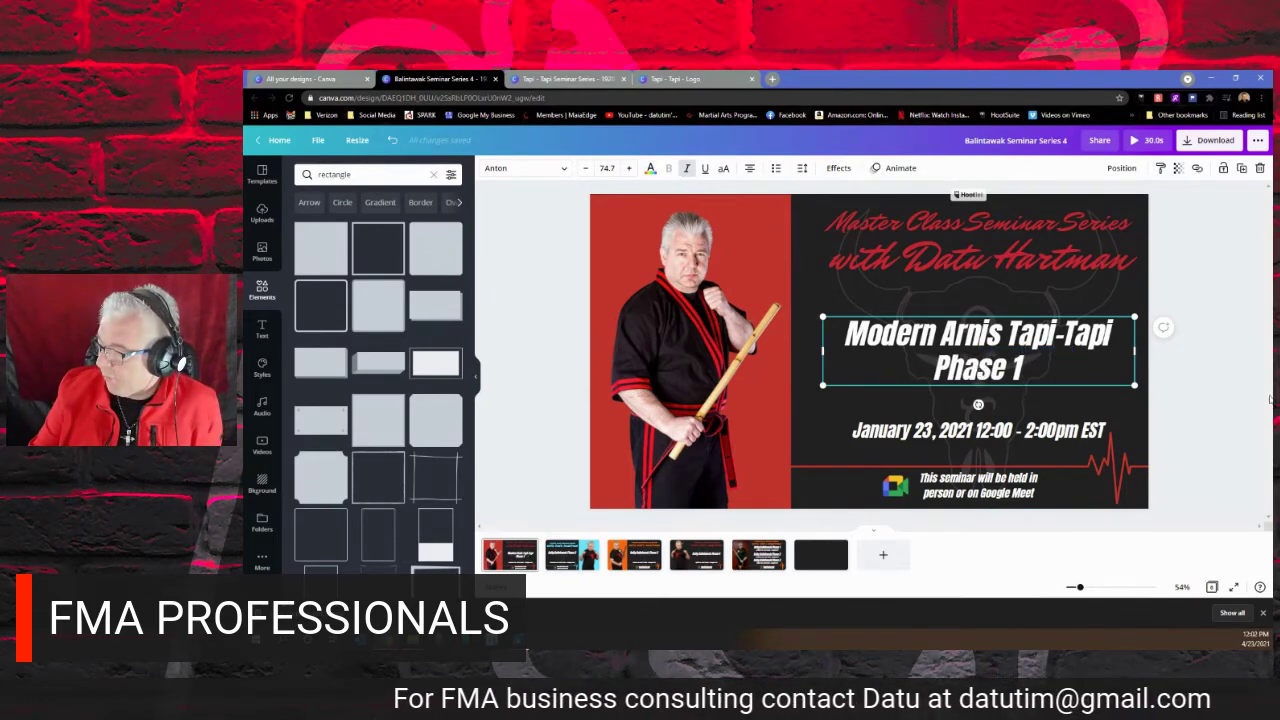
left_click(1194, 416)
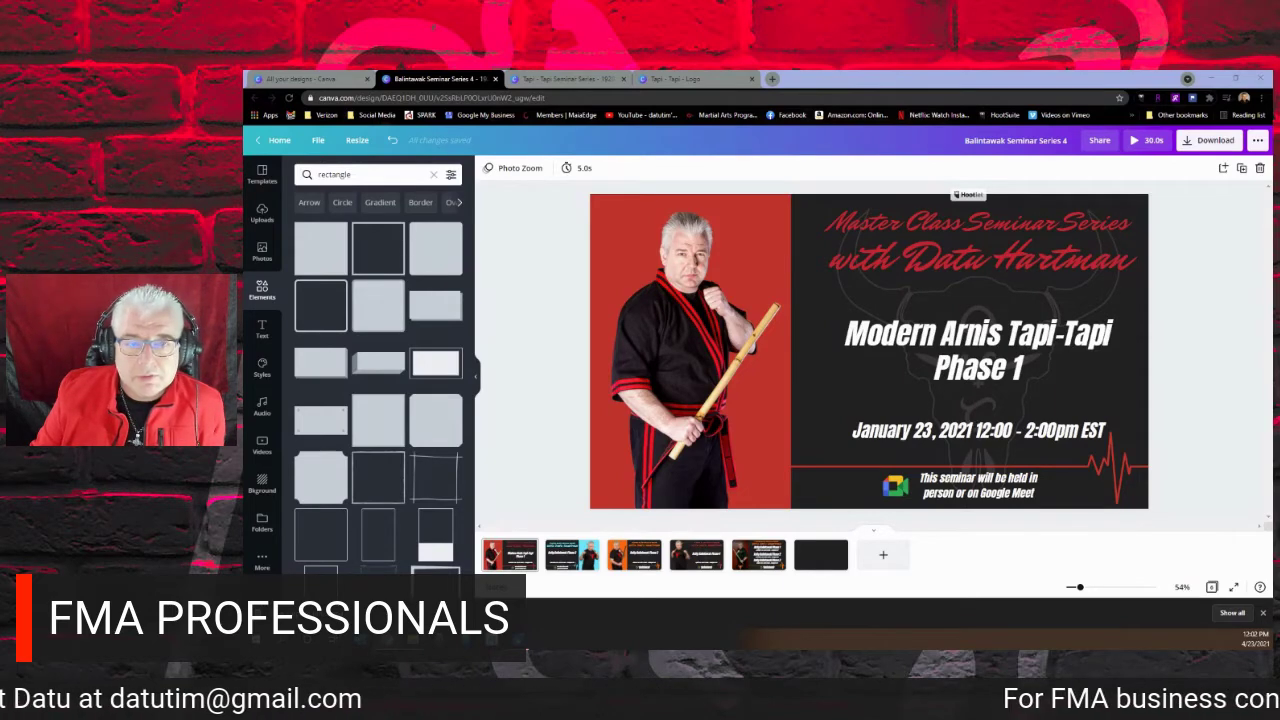
Change the seminar date in the date line to September 18, 2021, keeping the time as it is.
left_click(934, 430)
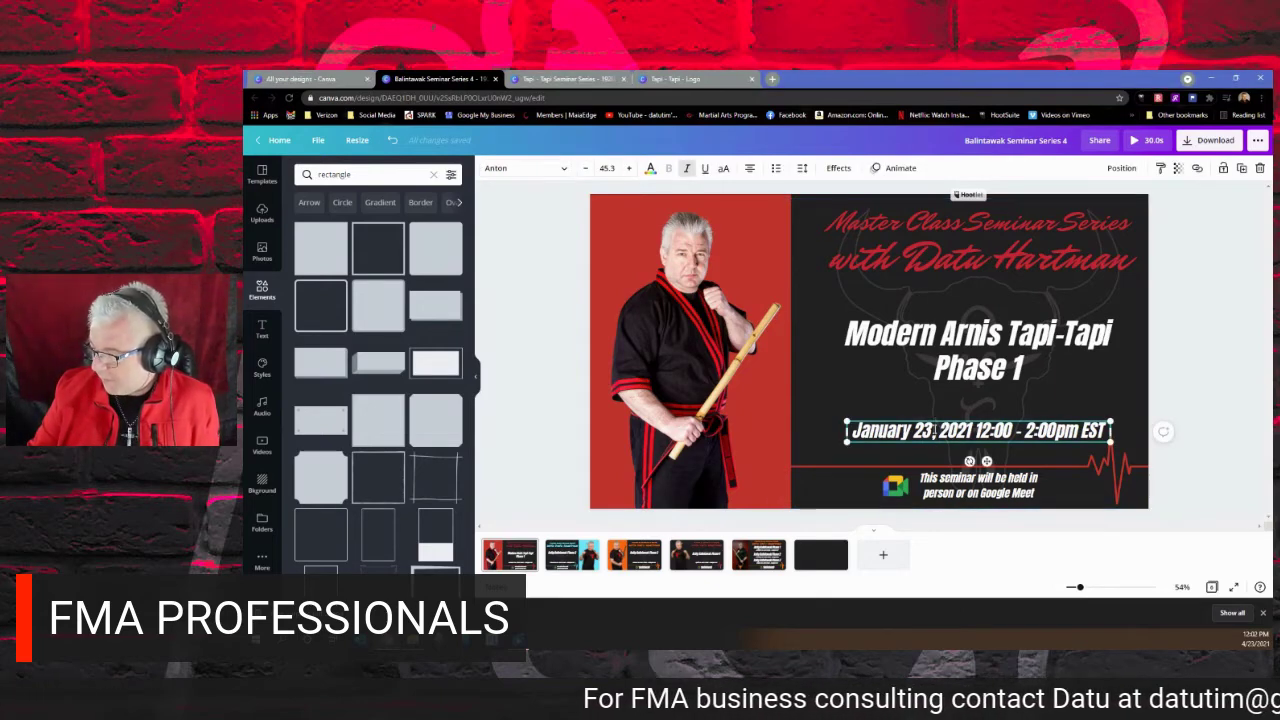
key("BackSpace")
key("BackSpace")
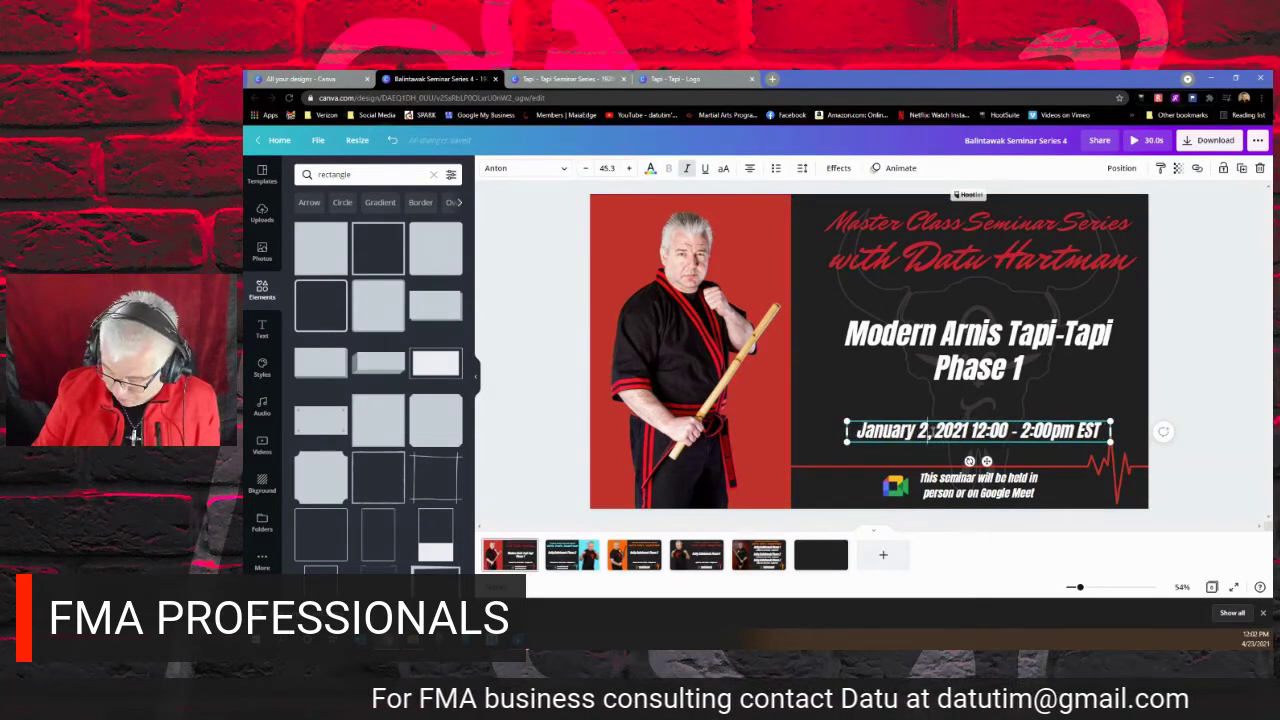
type("18")
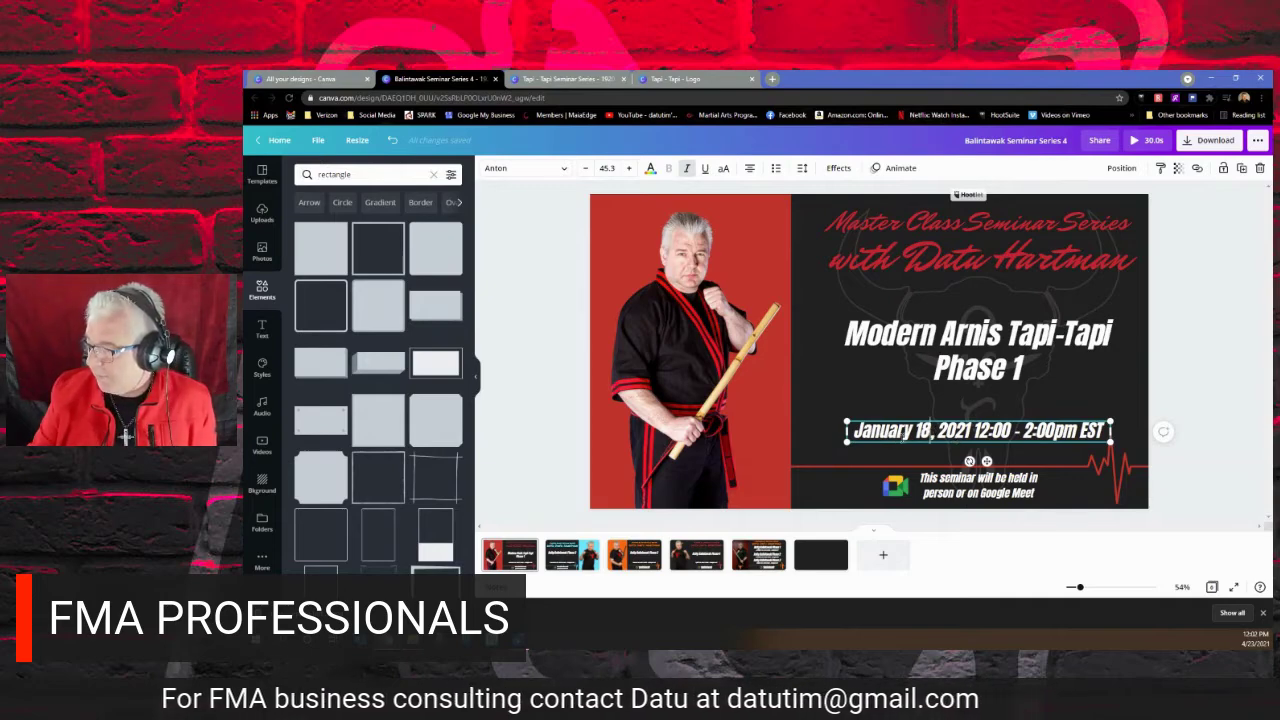
double_click(922, 430)
key("Right")
left_click_drag(910, 432, 836, 421)
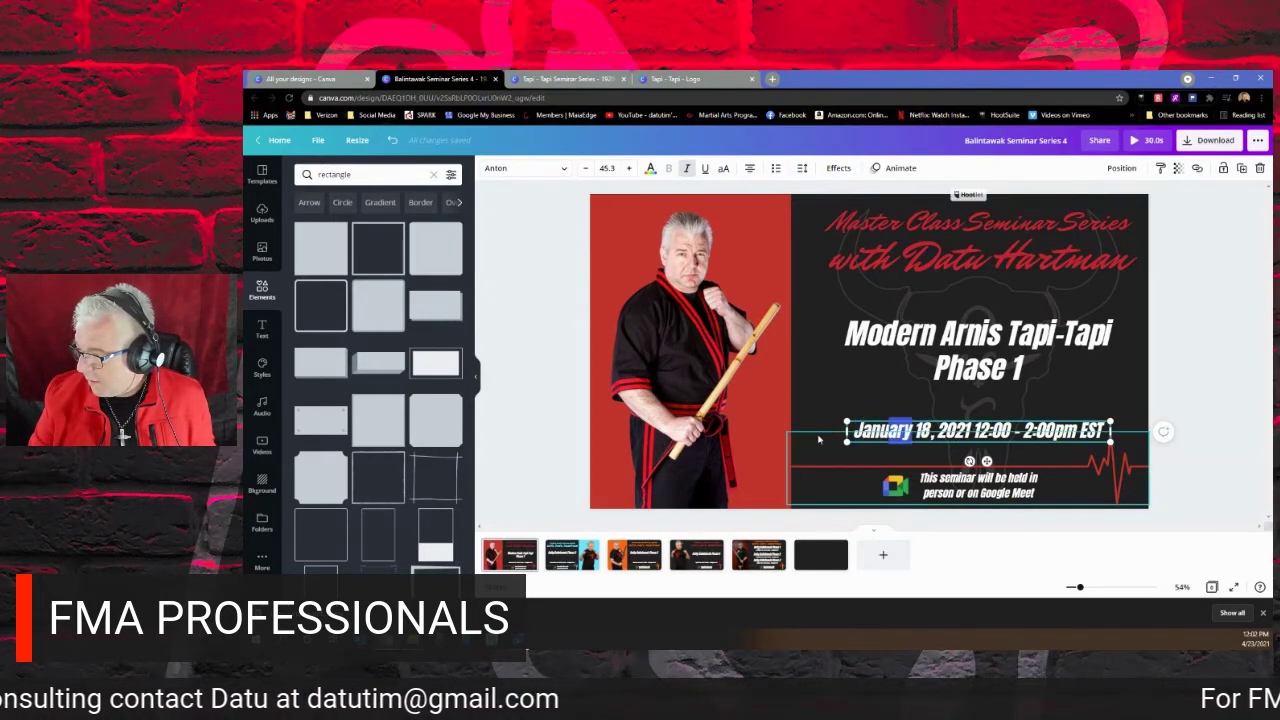
type("$")
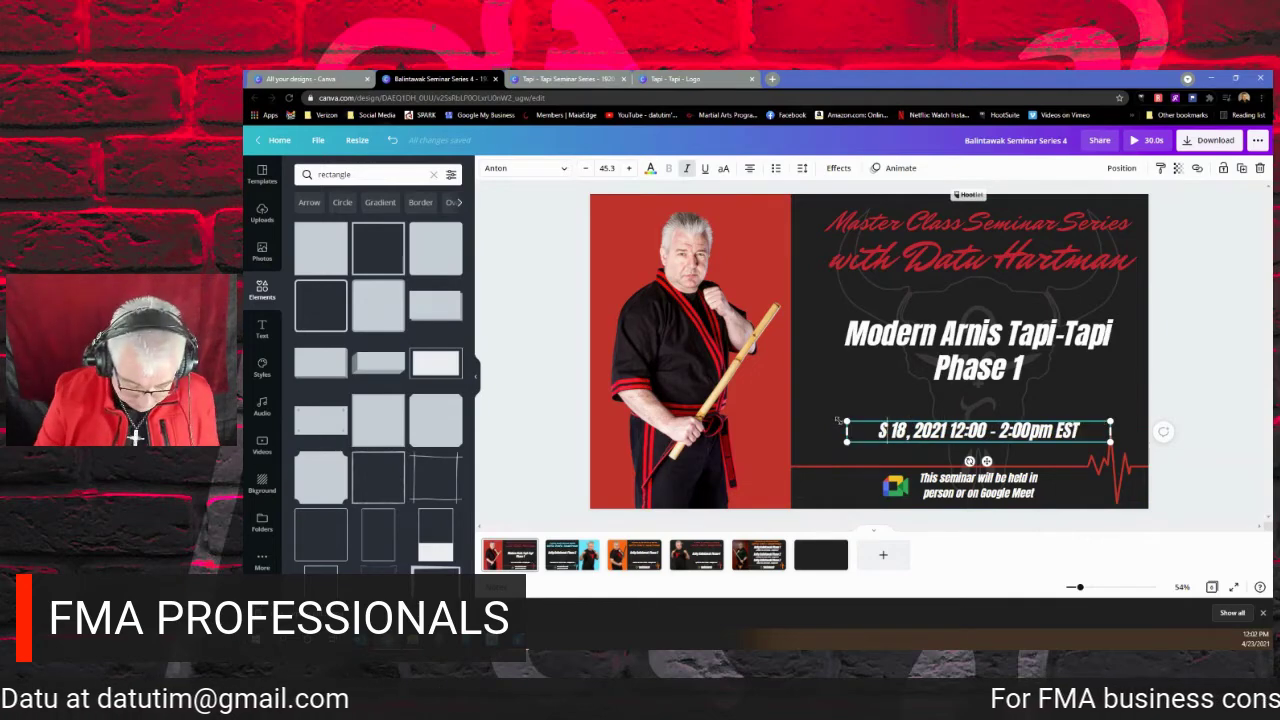
type("ep")
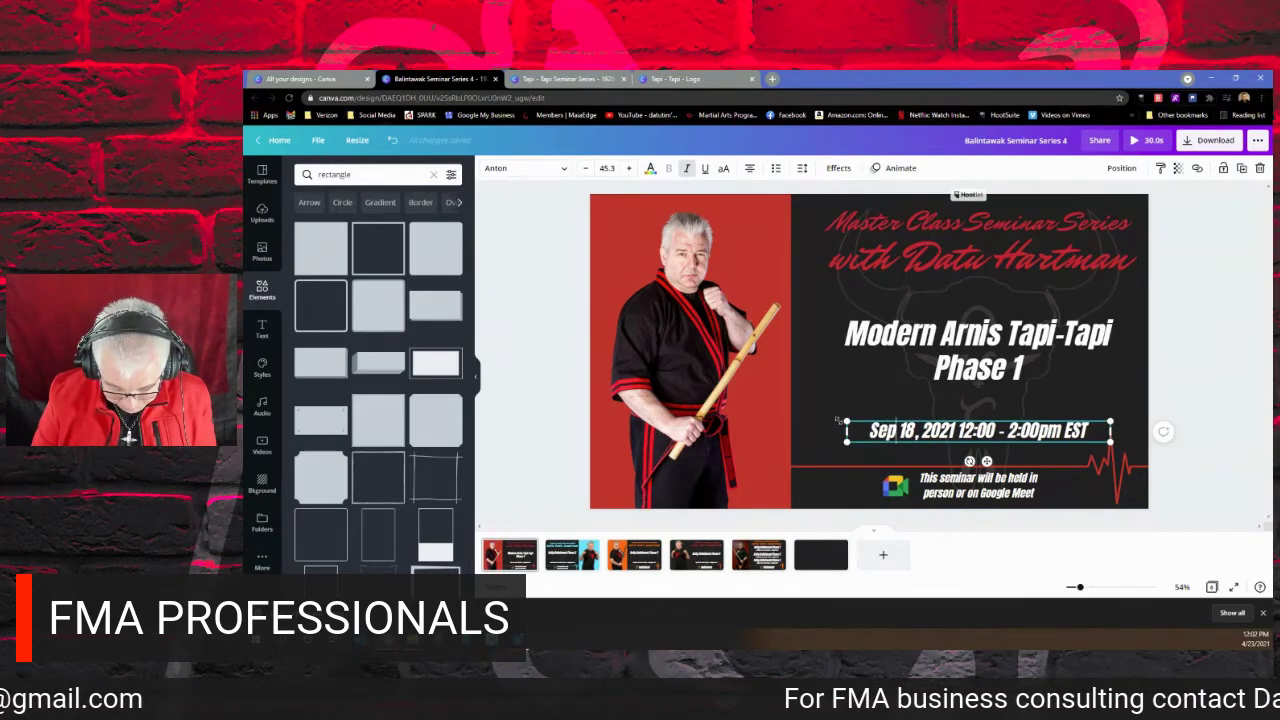
type("tember")
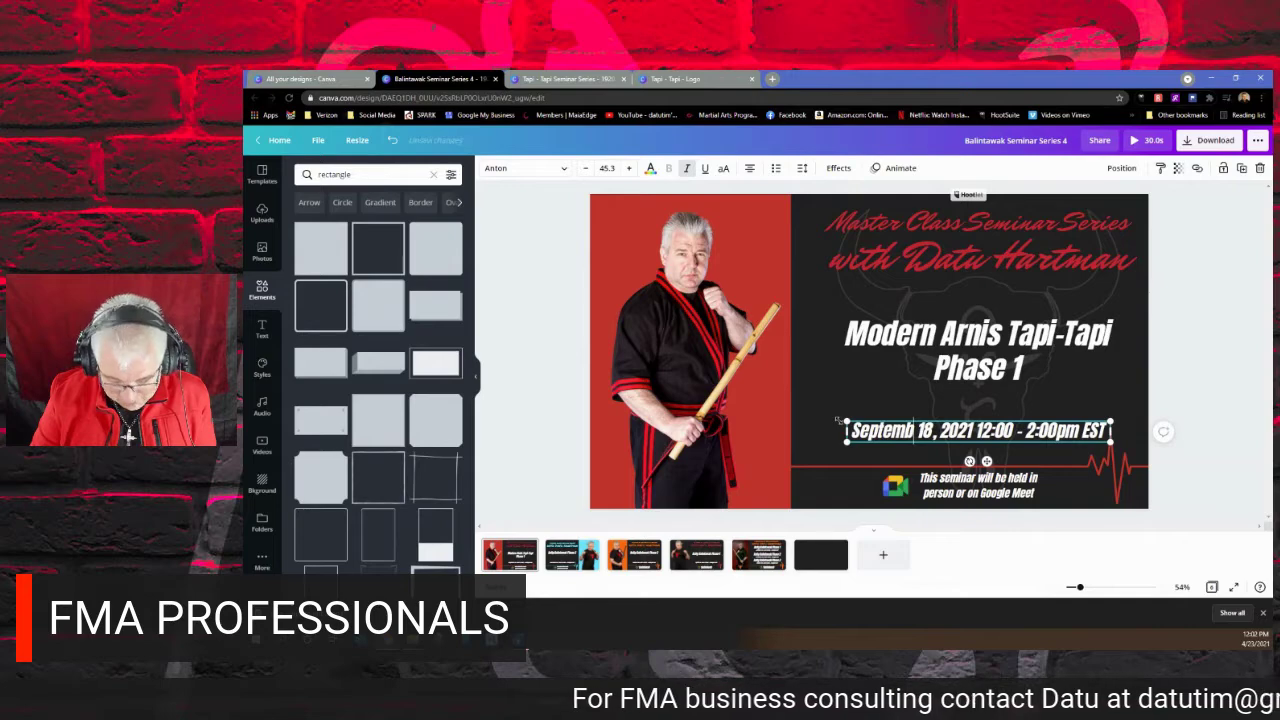
left_click(838, 421)
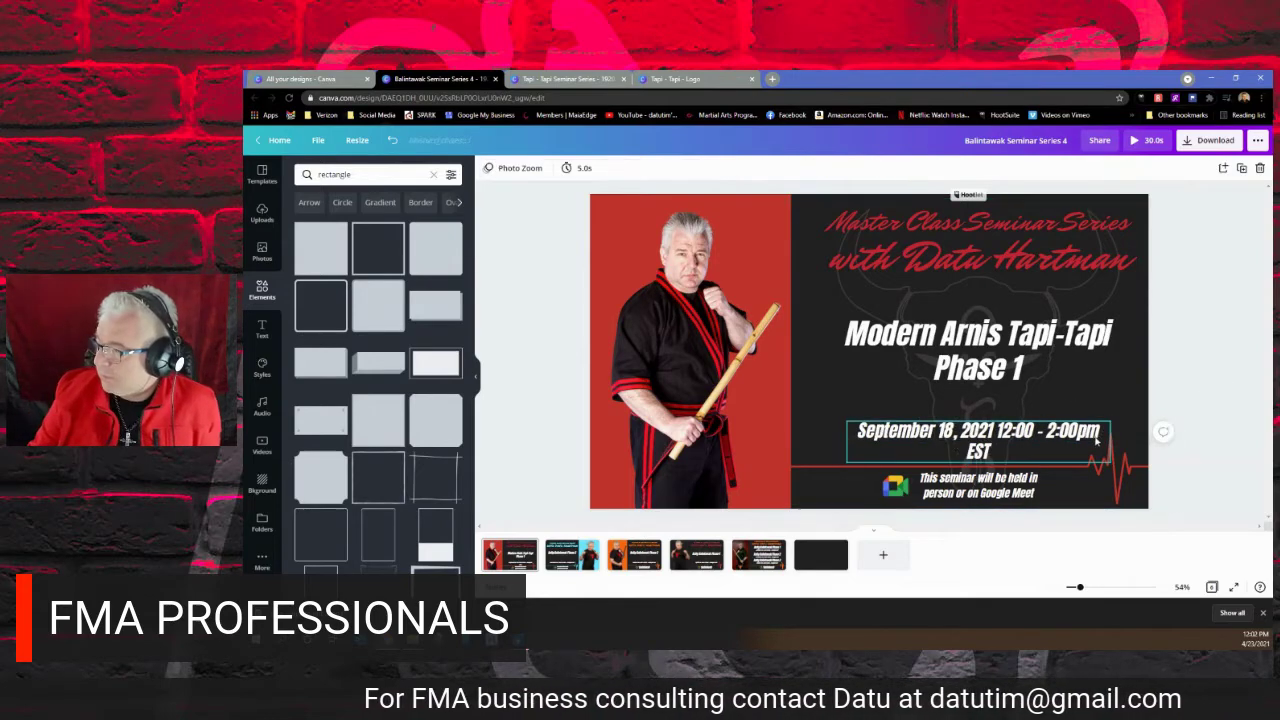
Widen the date text box so the date fits on one line, then center it under the title and raise it slightly.
left_click(902, 440)
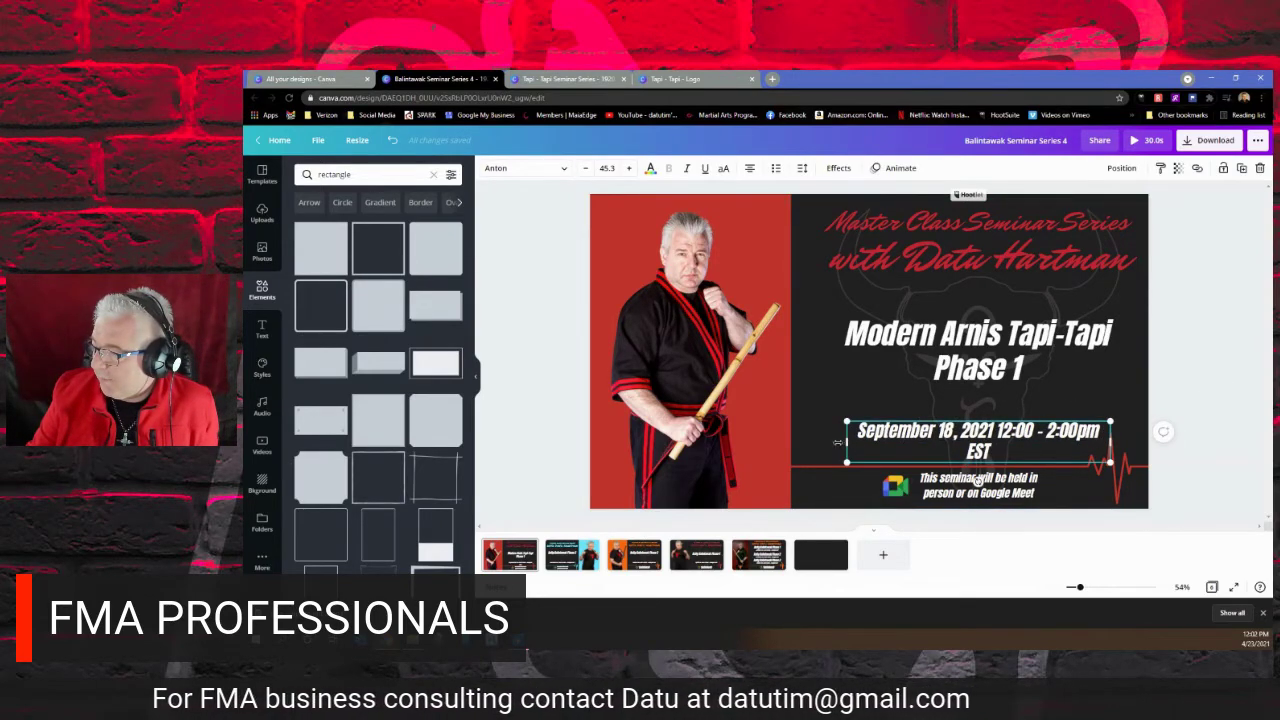
left_click_drag(846, 443, 836, 442)
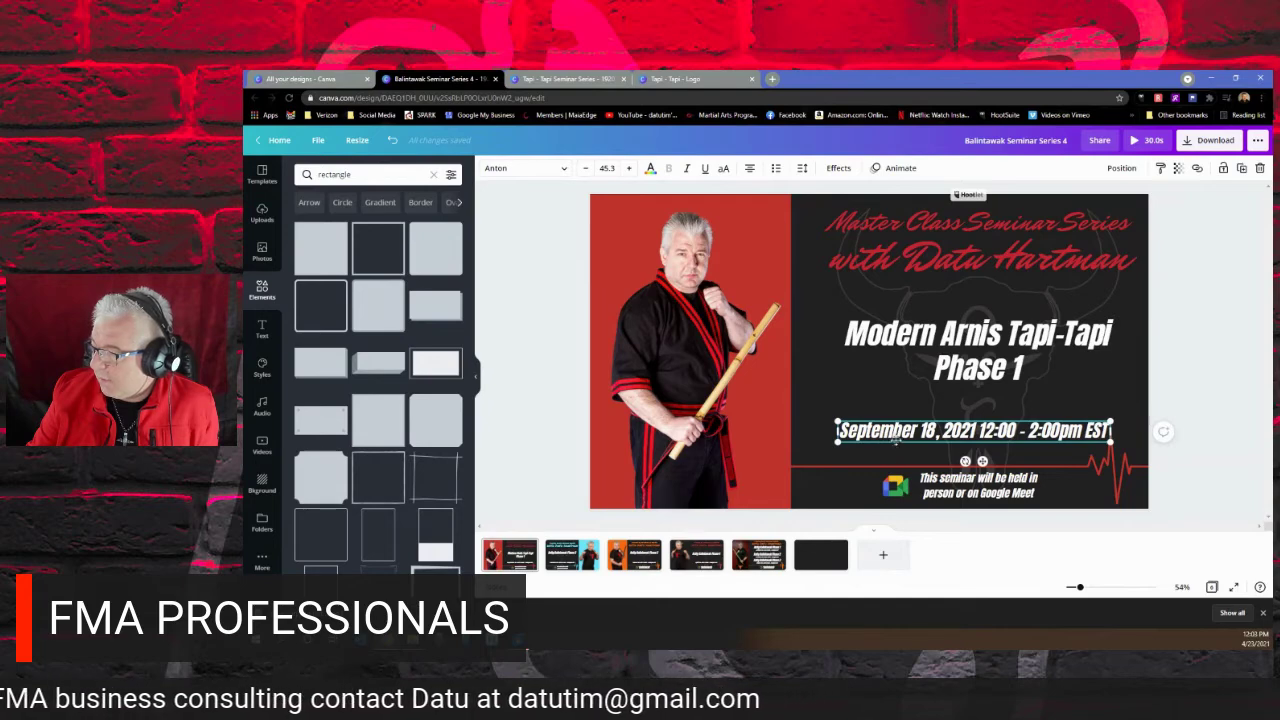
left_click(1081, 418)
left_click(1036, 432)
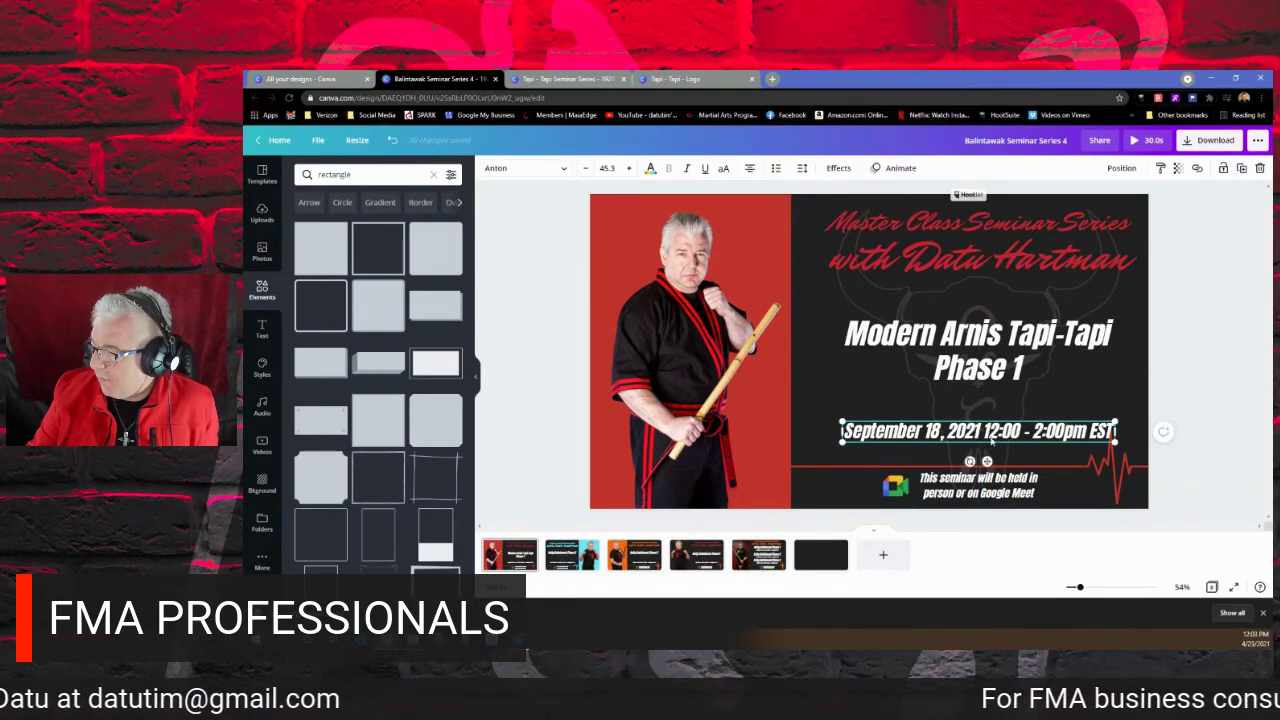
left_click_drag(987, 457, 985, 452)
left_click(1200, 405)
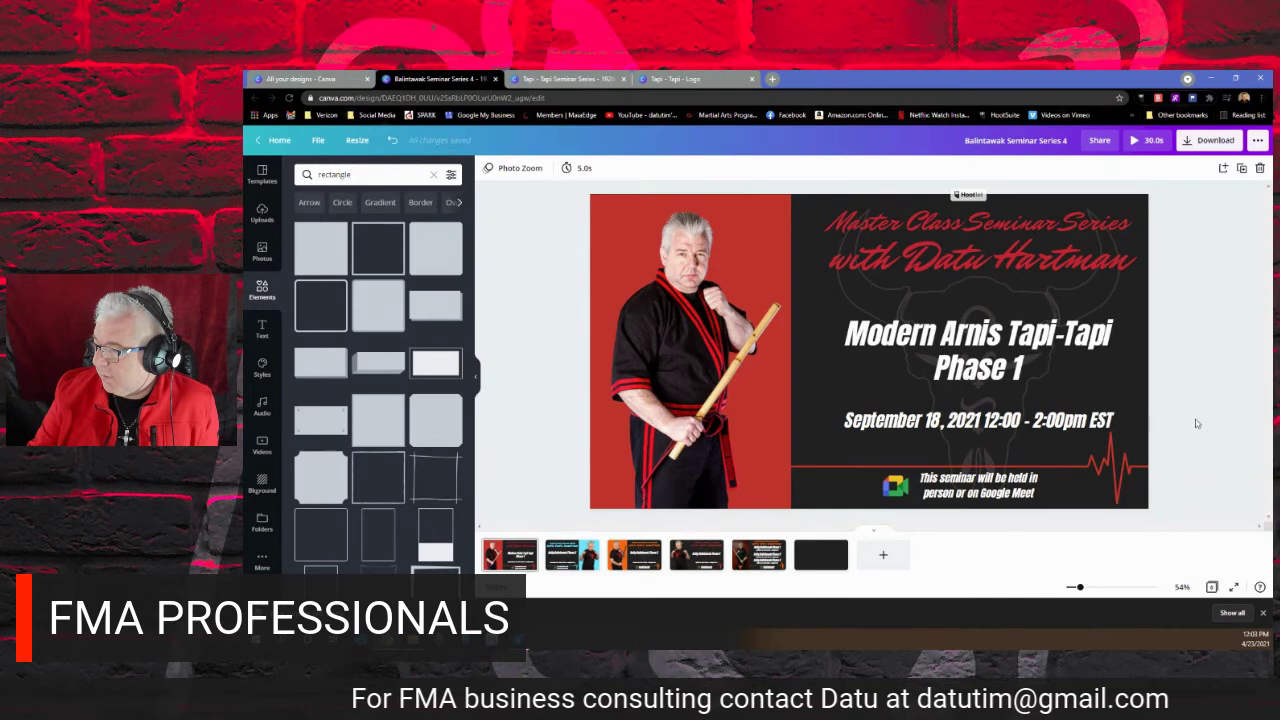
Move the red heartbeat line slightly down, away from the date text.
left_click(1021, 443)
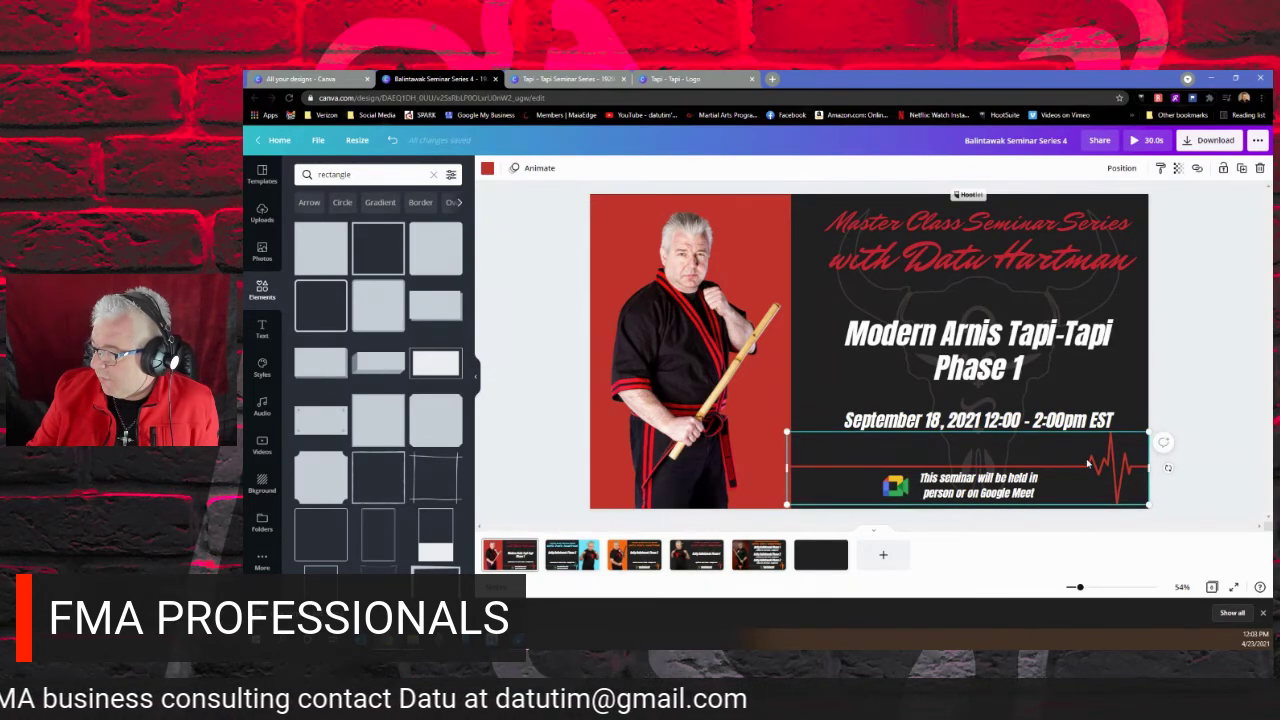
left_click(1016, 428)
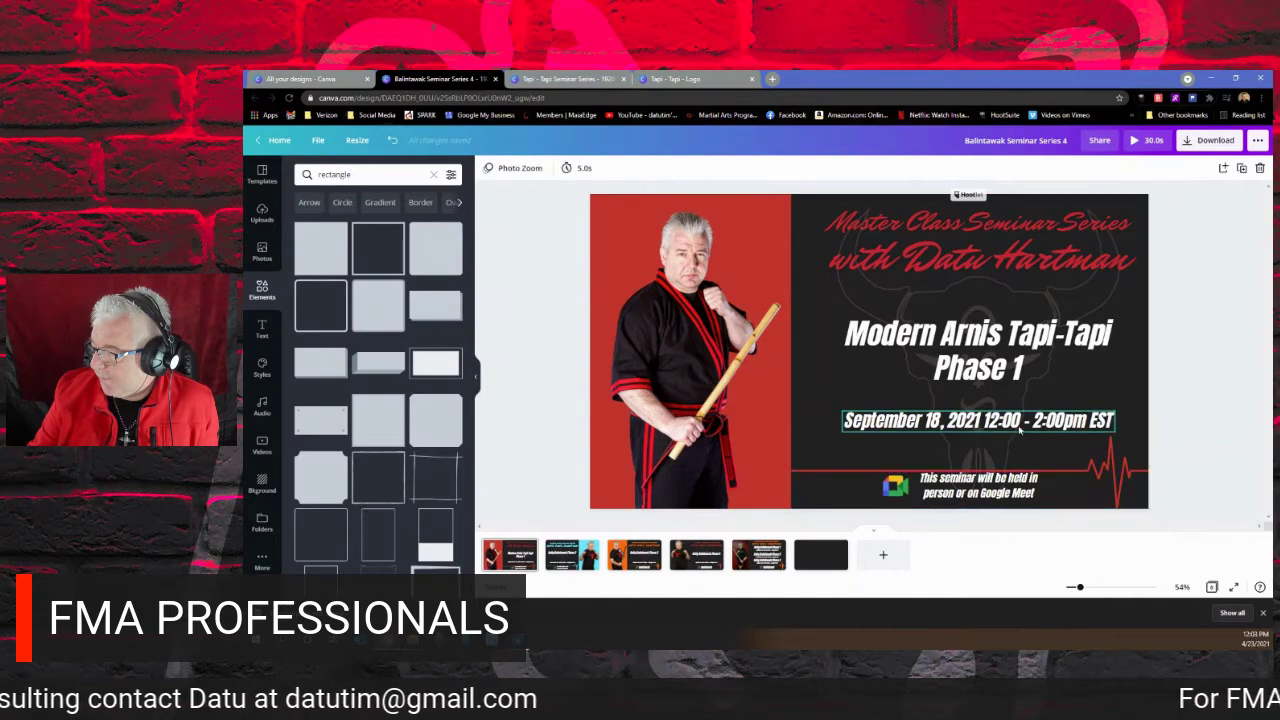
left_click(1224, 380)
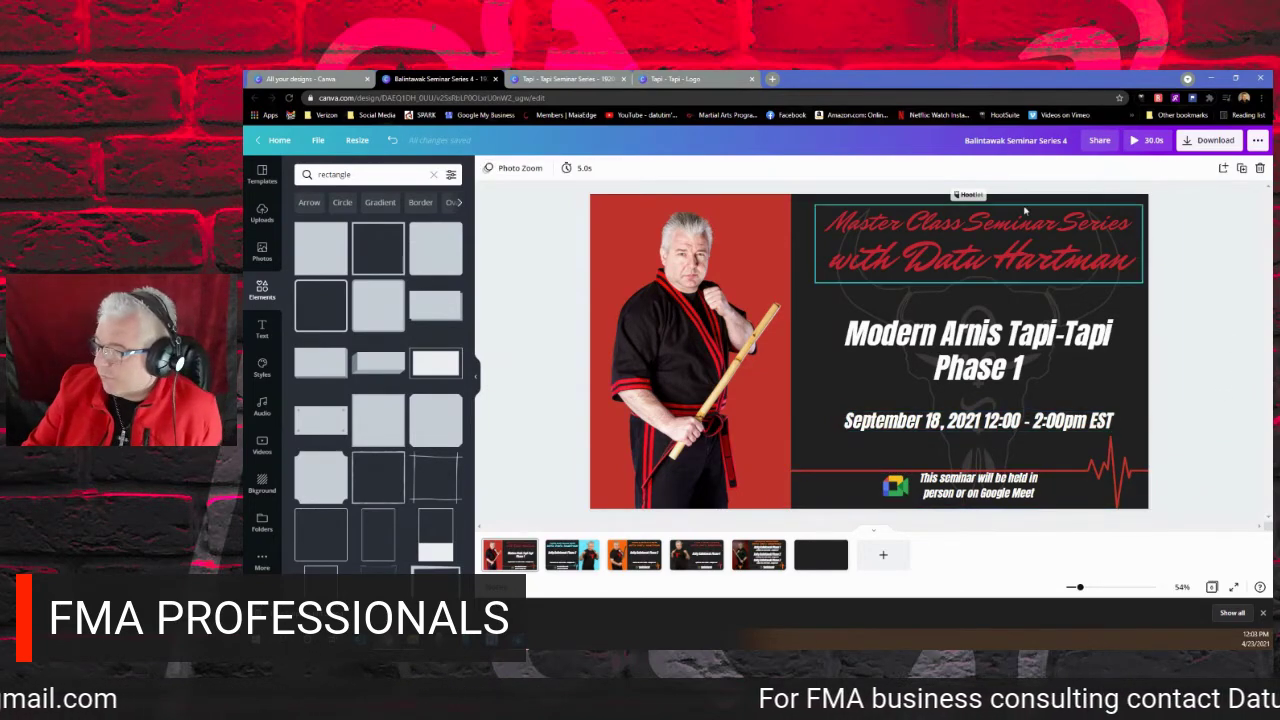
left_click(1199, 145)
left_click(1130, 214)
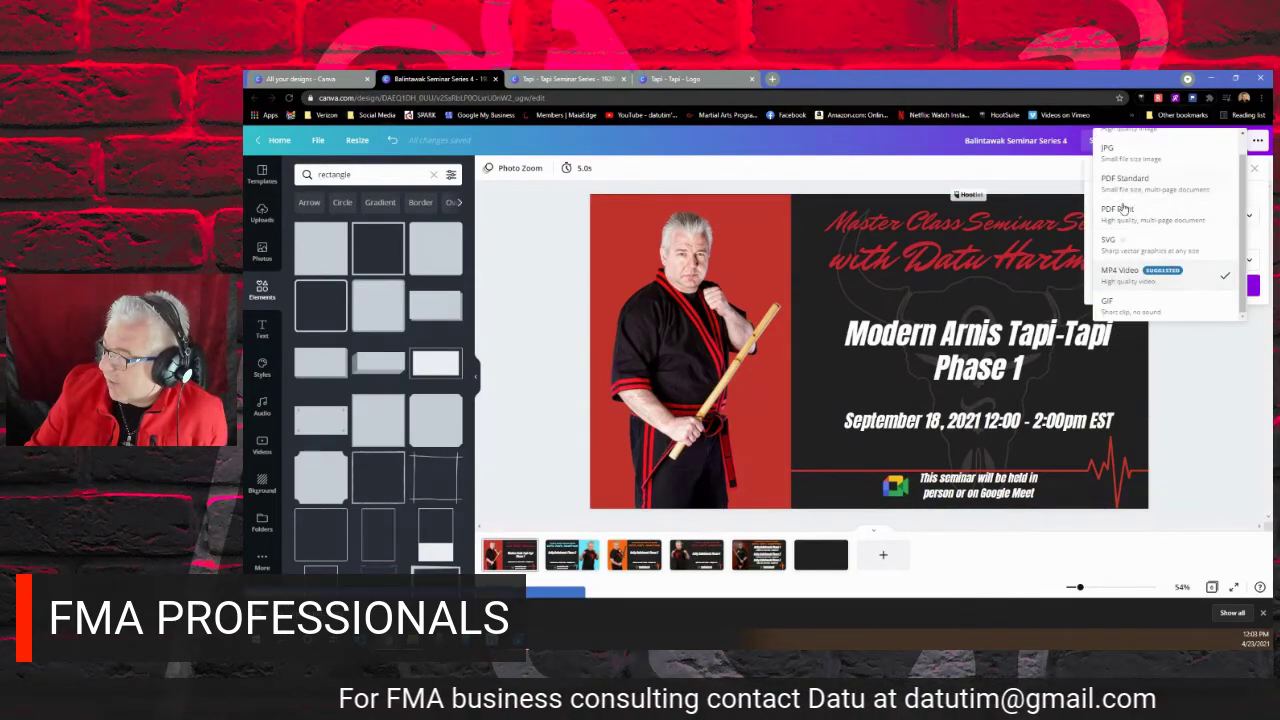
left_click(1120, 143)
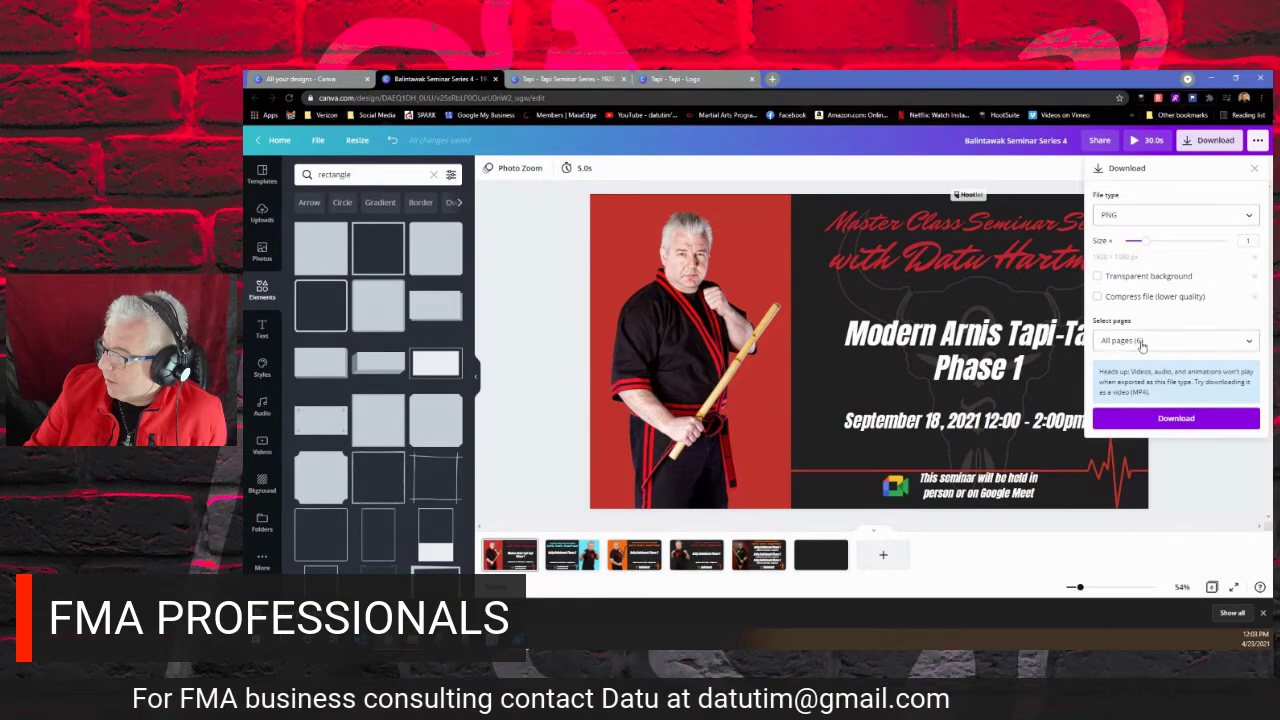
left_click(1137, 347)
left_click(1137, 400)
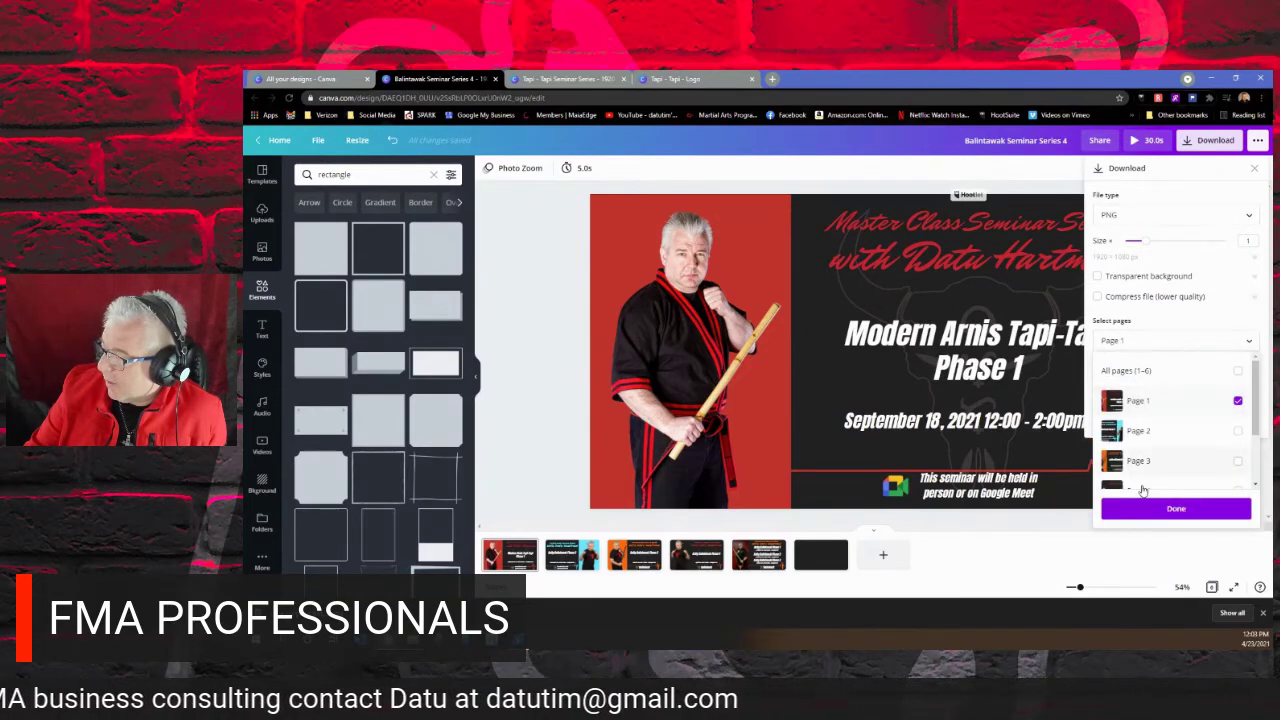
left_click(1163, 510)
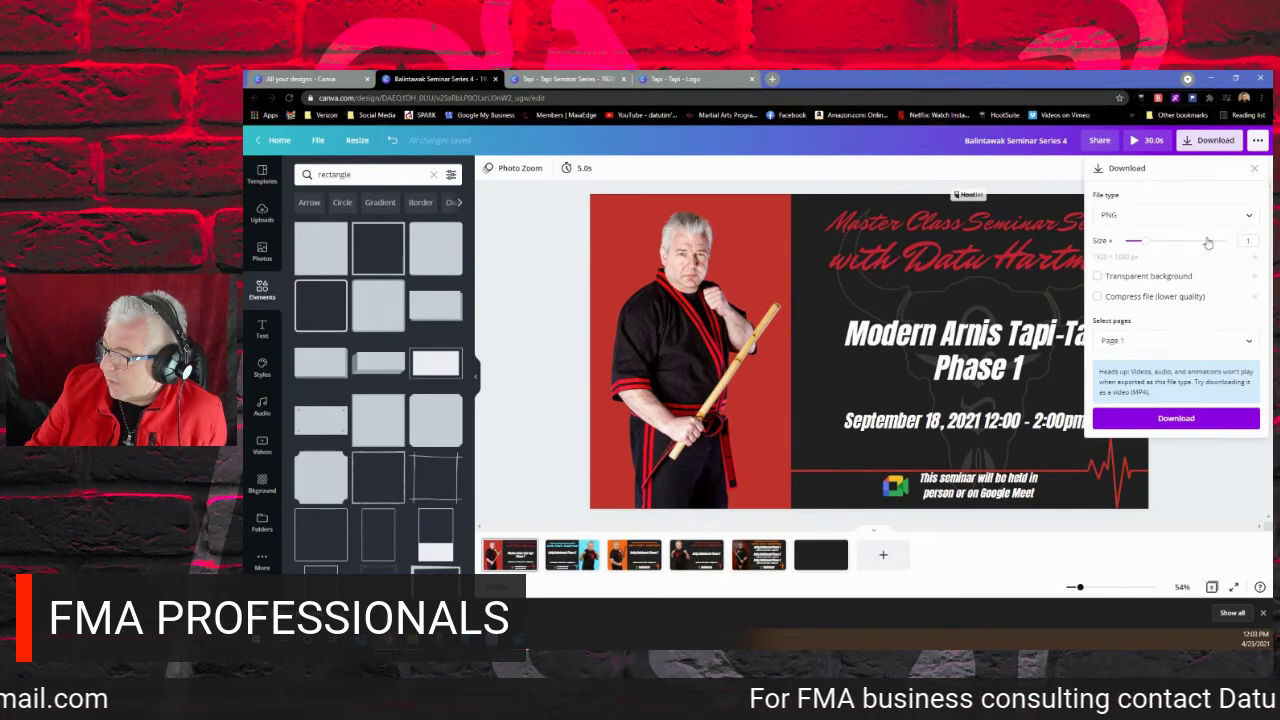
left_click(866, 168)
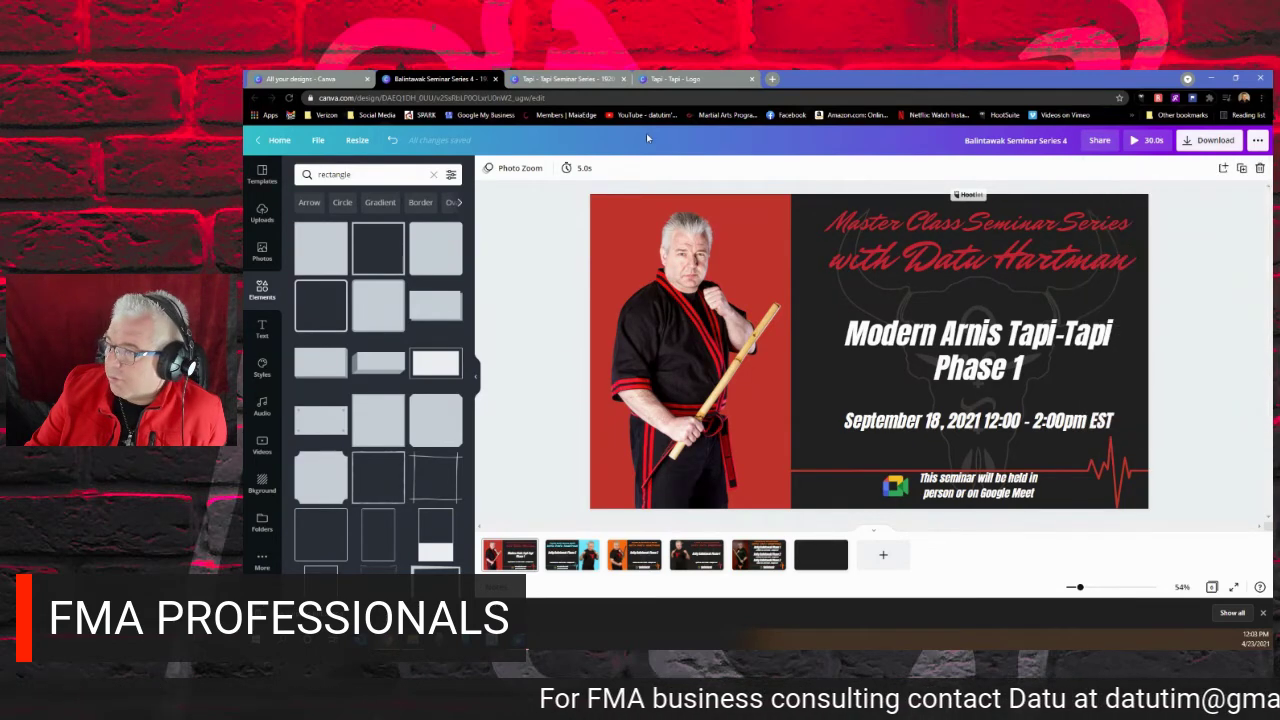
left_click(567, 78)
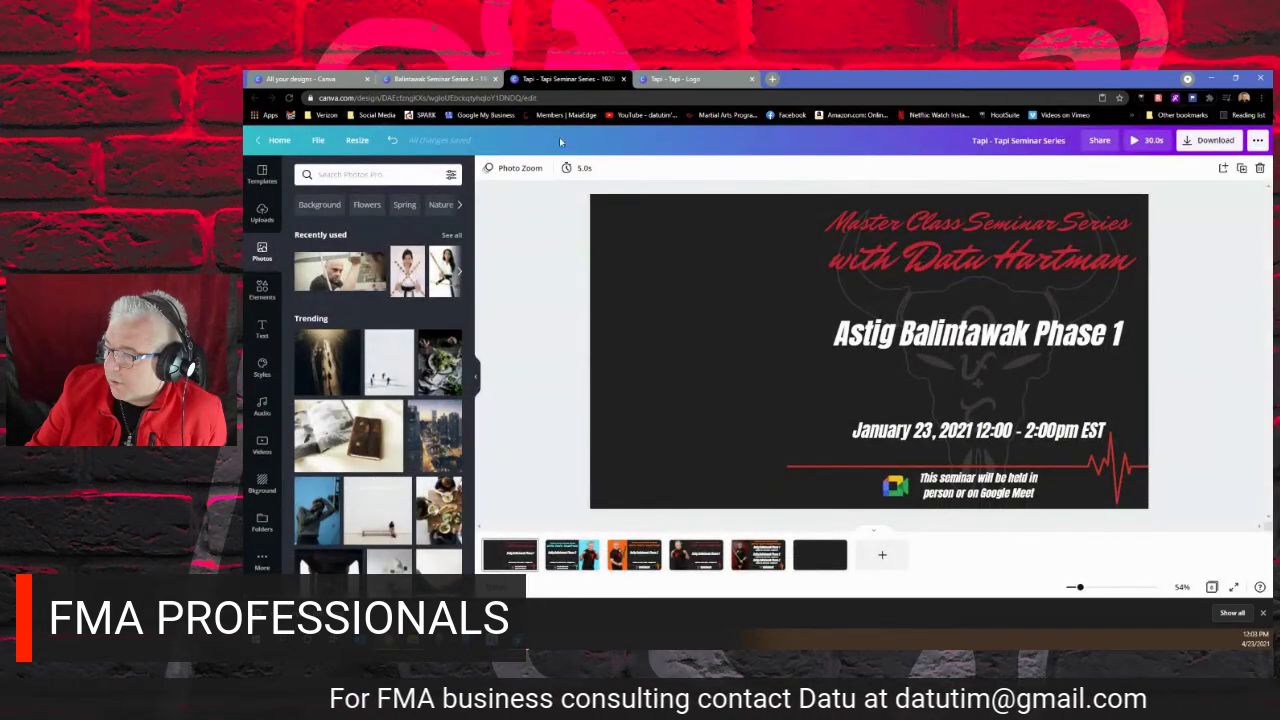
left_click(447, 77)
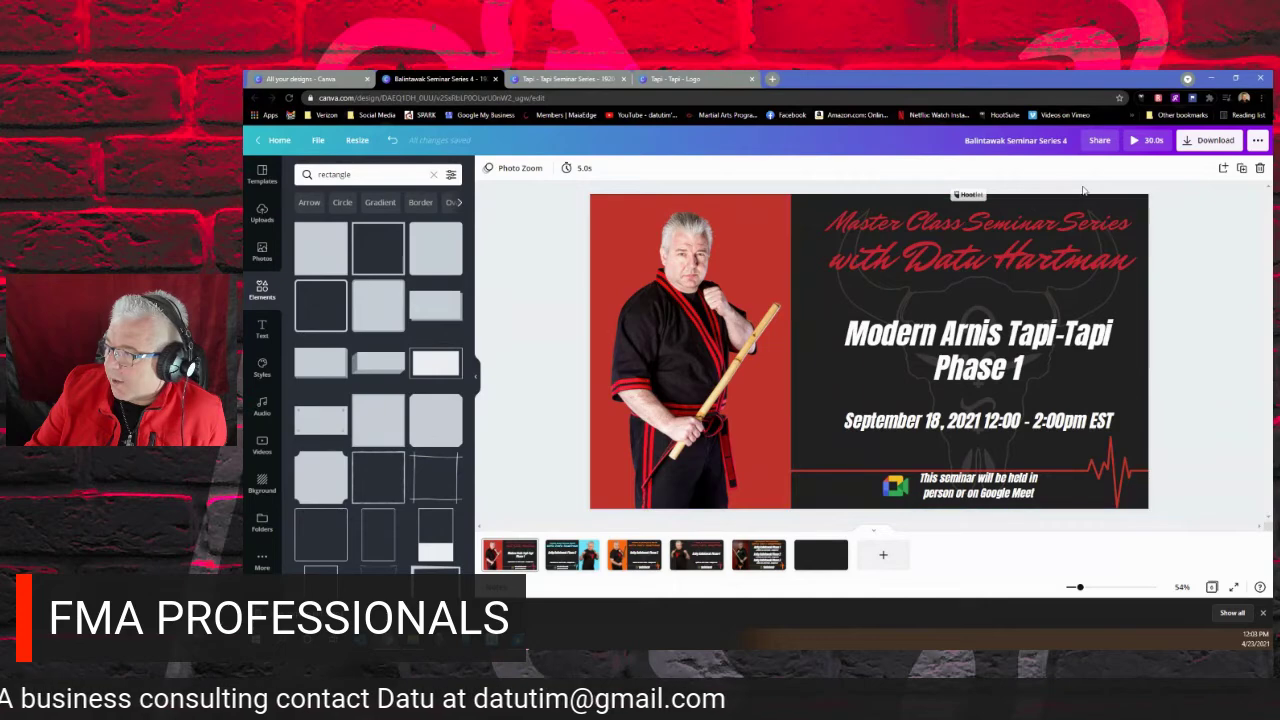
Download only page 1, the Modern Arnis Tapi-Tapi Phase 1 cover, as a PNG file.
left_click(1210, 140)
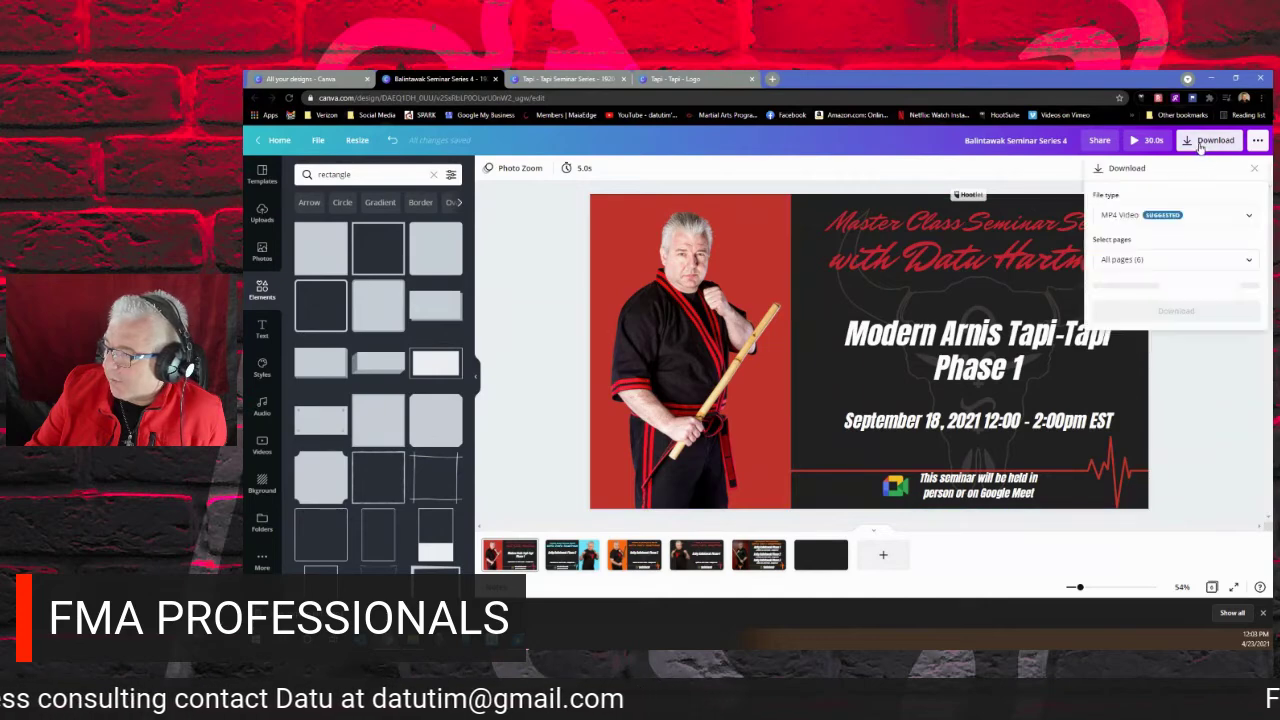
left_click(1165, 215)
left_click(1130, 149)
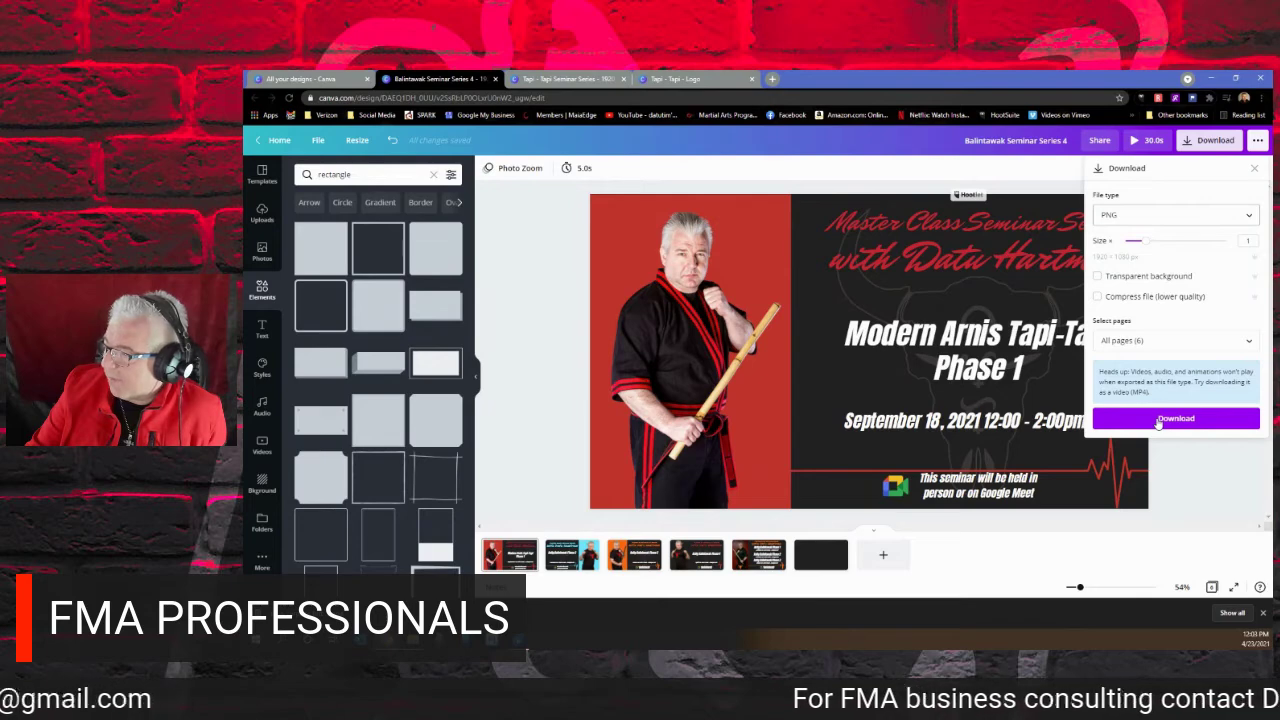
left_click(1160, 341)
left_click(1139, 401)
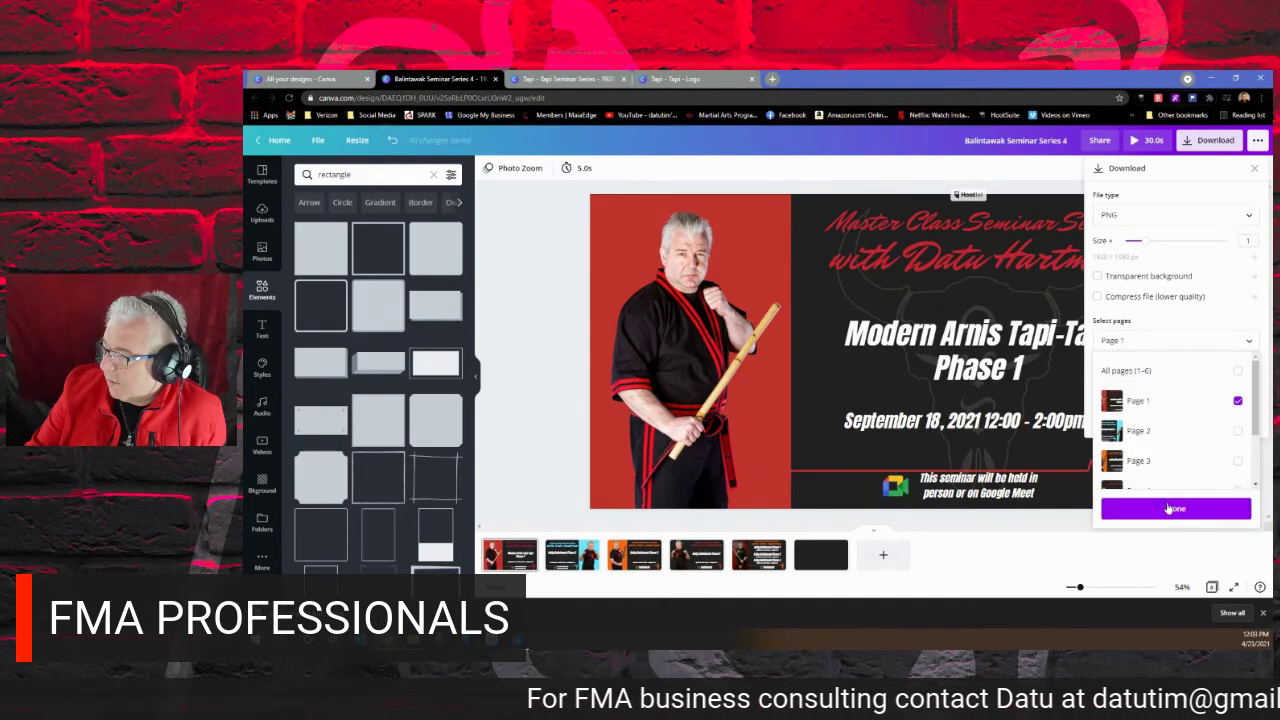
left_click(1167, 505)
left_click(1181, 421)
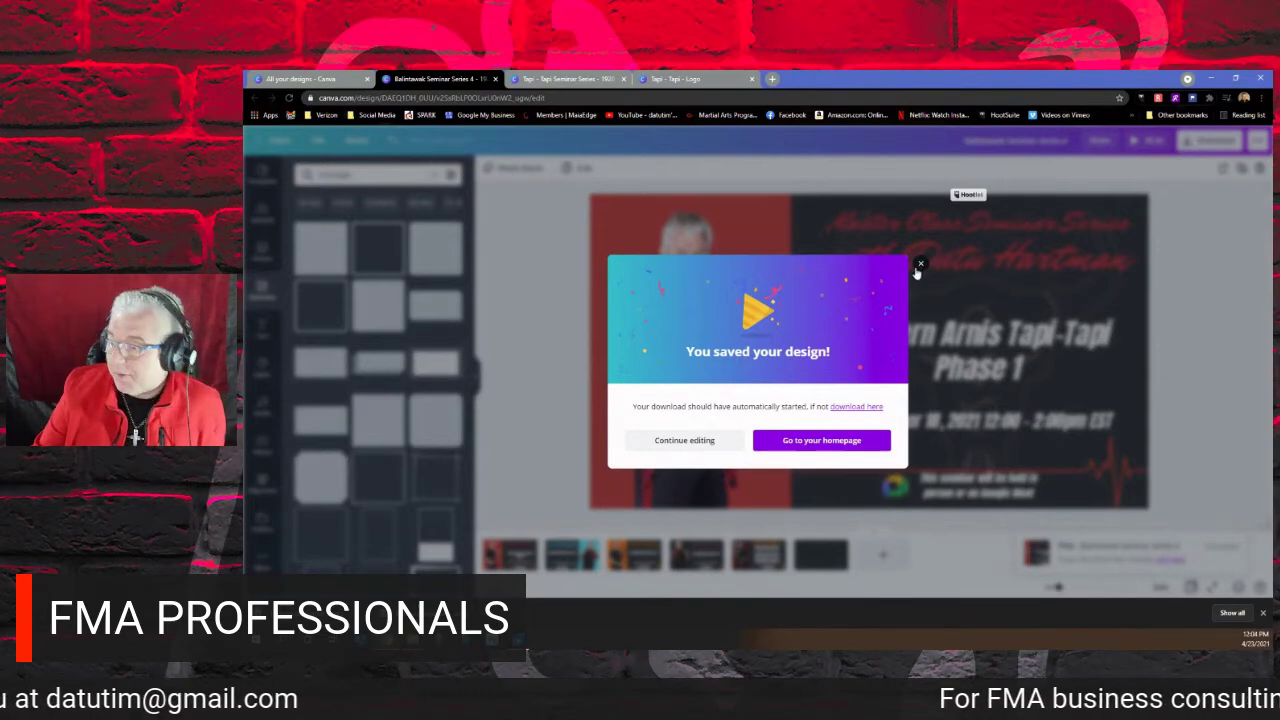
Open the downloaded Balintawak Seminar Series 4 PNG from the Downloads folder to check it, and close the image and the folder.
left_click(415, 640)
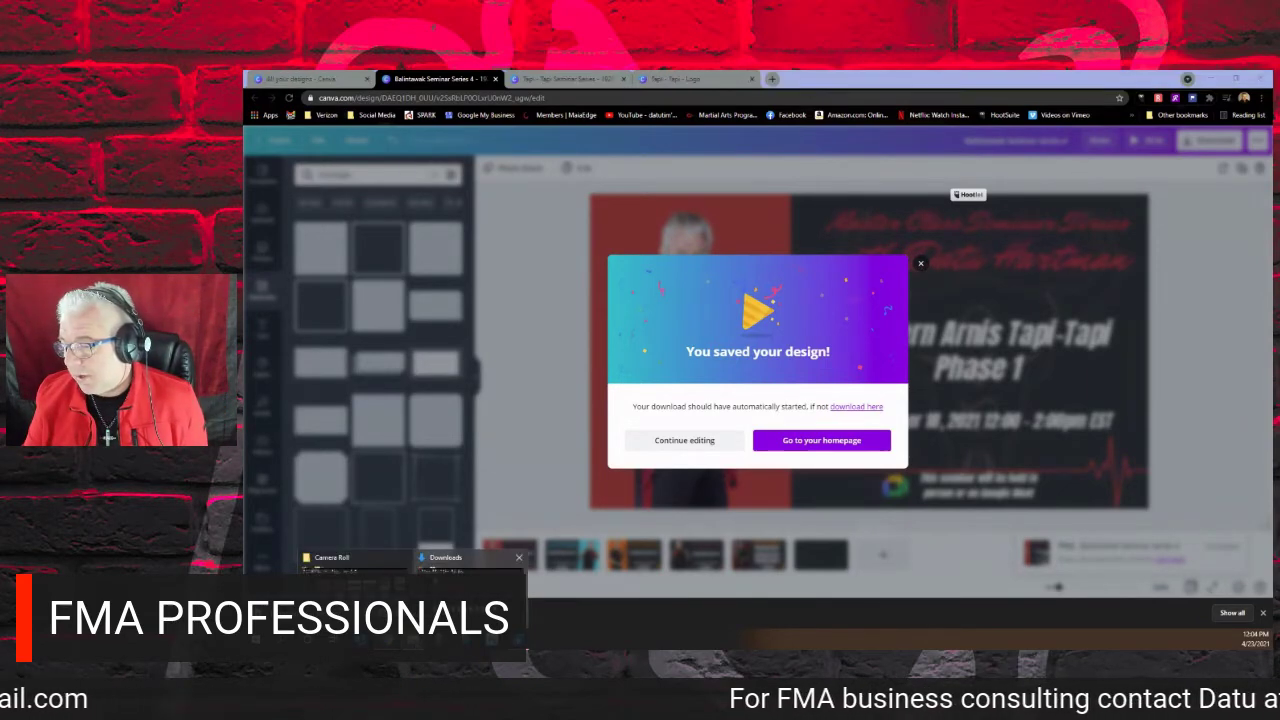
left_click(465, 575)
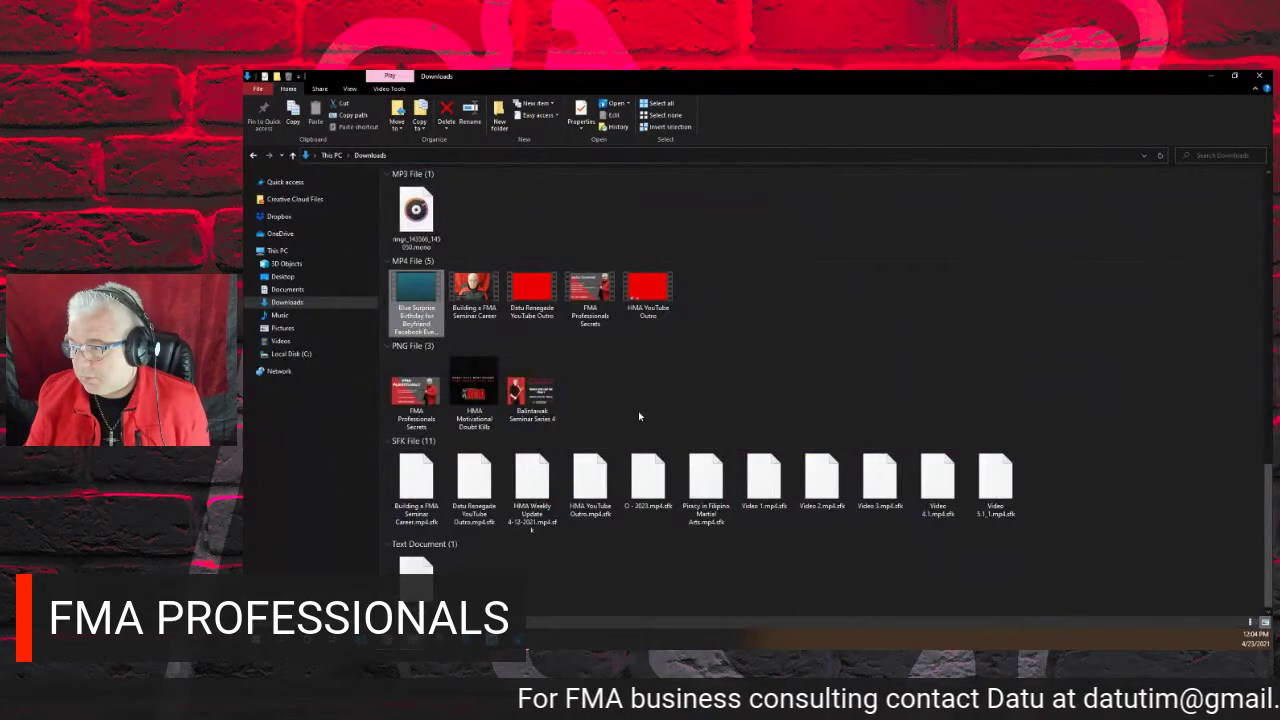
left_click(538, 396)
double_click(538, 398)
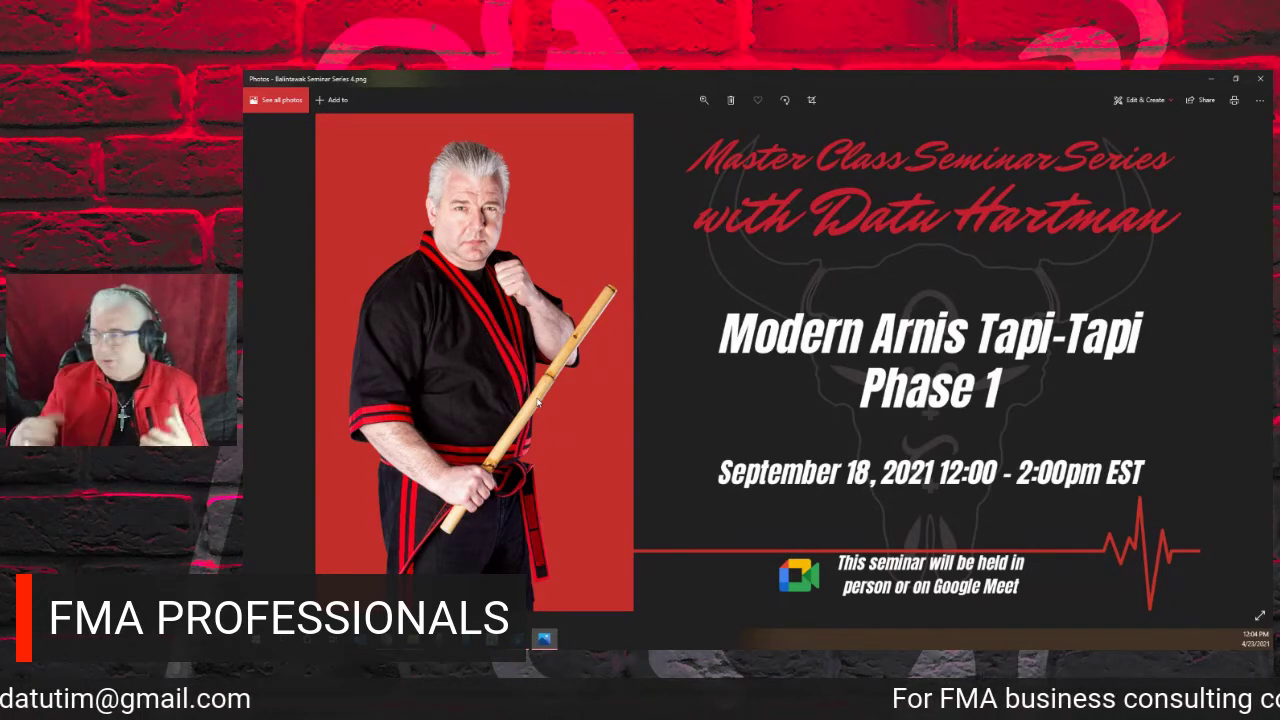
left_click(1260, 78)
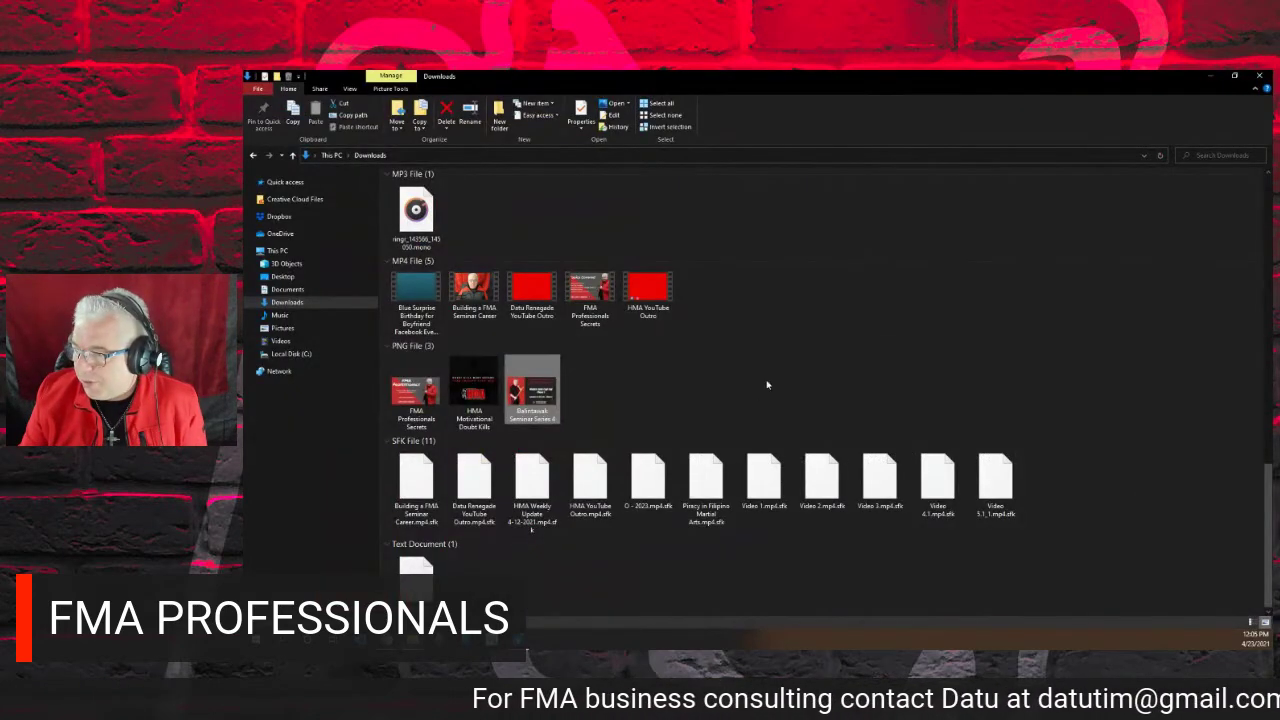
scroll(759, 398, "up", 6)
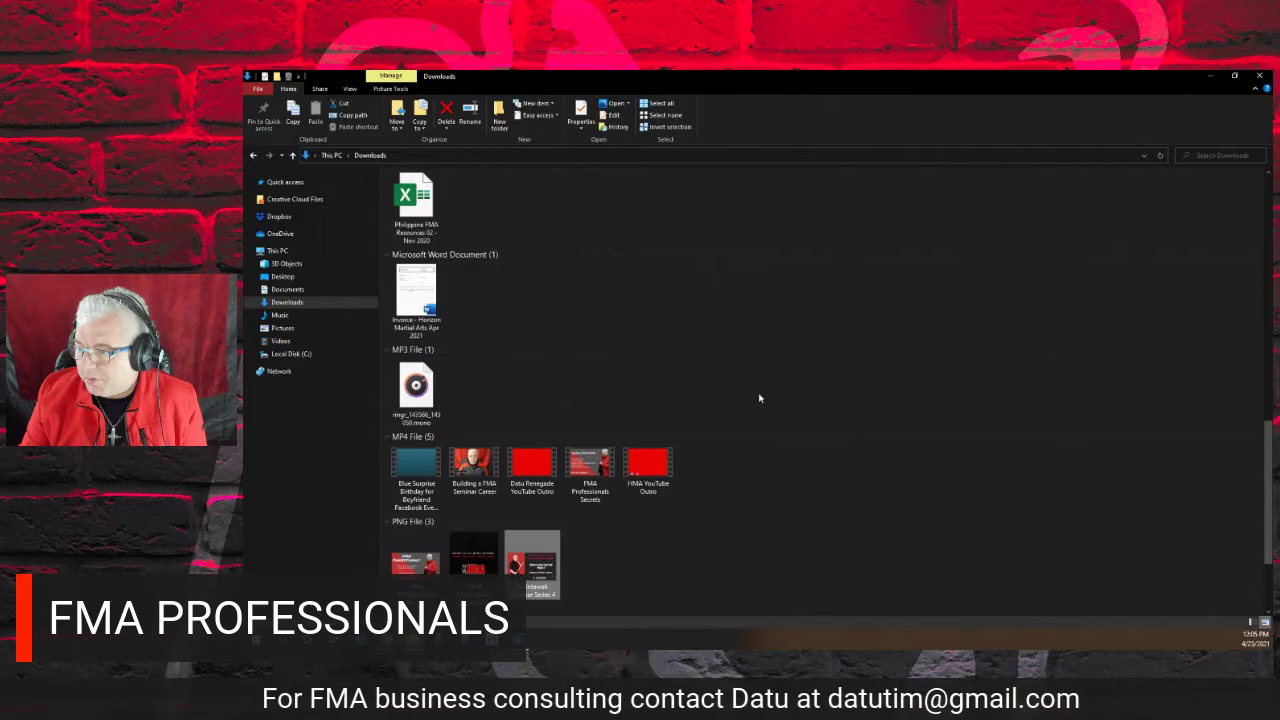
scroll(759, 398, "down", 4)
scroll(759, 398, "down", 3)
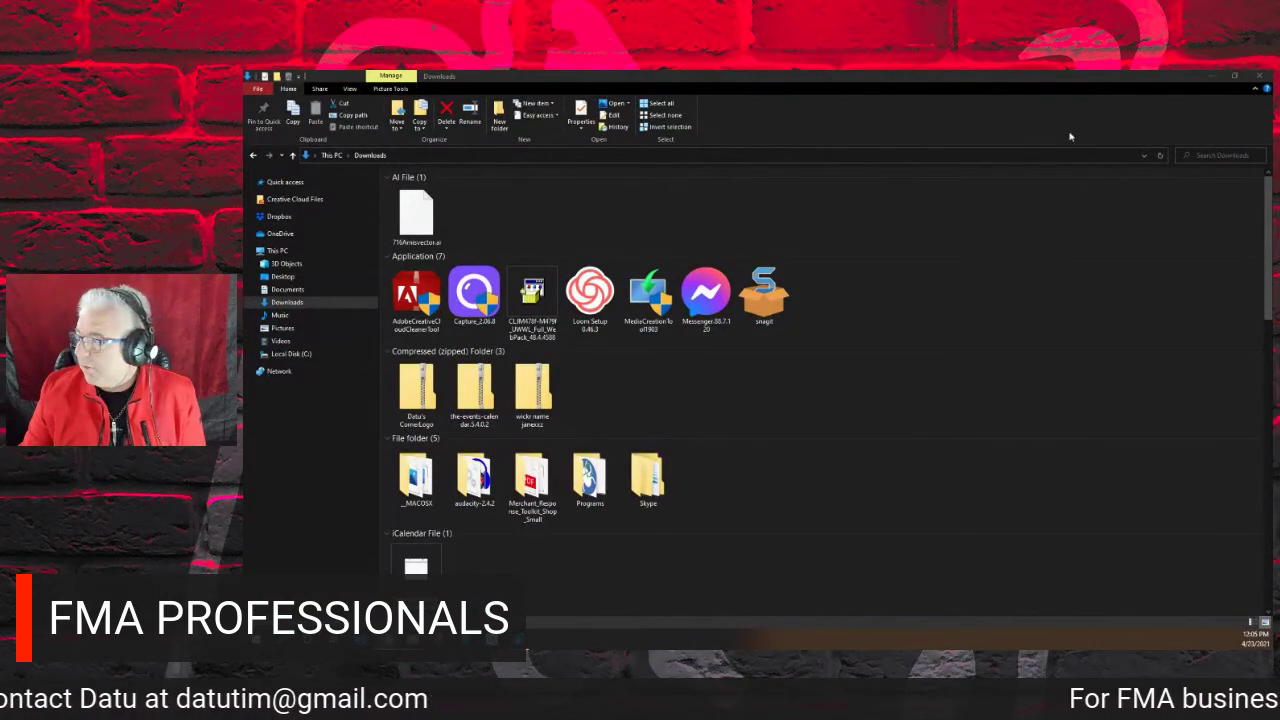
left_click(1264, 78)
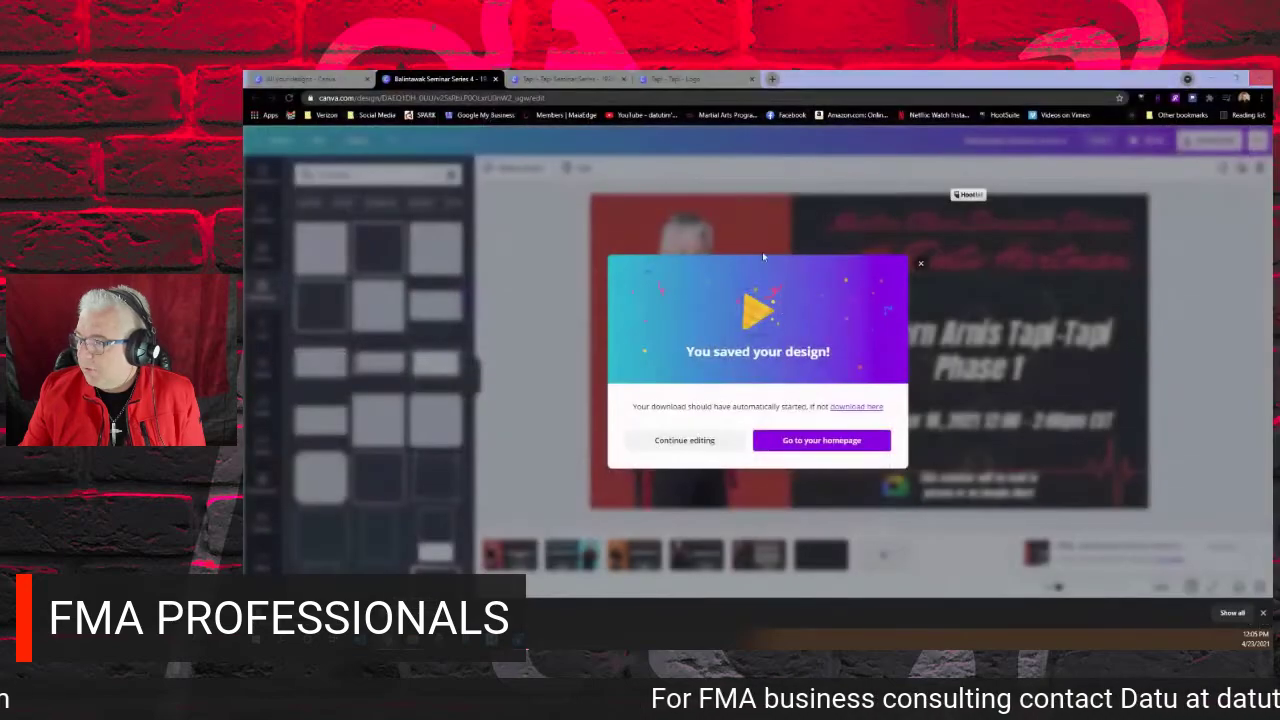
Dismiss the saved-design message and open the School TV Video design from the list of all designs.
left_click(920, 266)
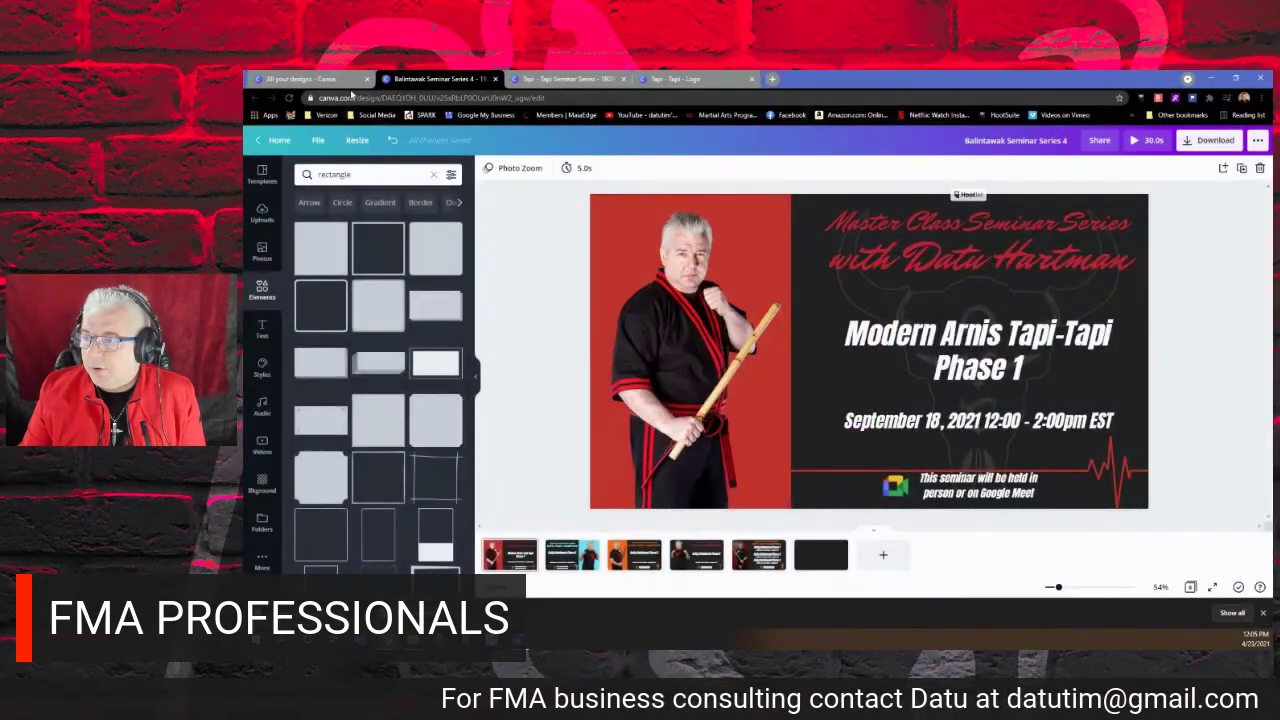
left_click(300, 78)
scroll(550, 380, "down", 5)
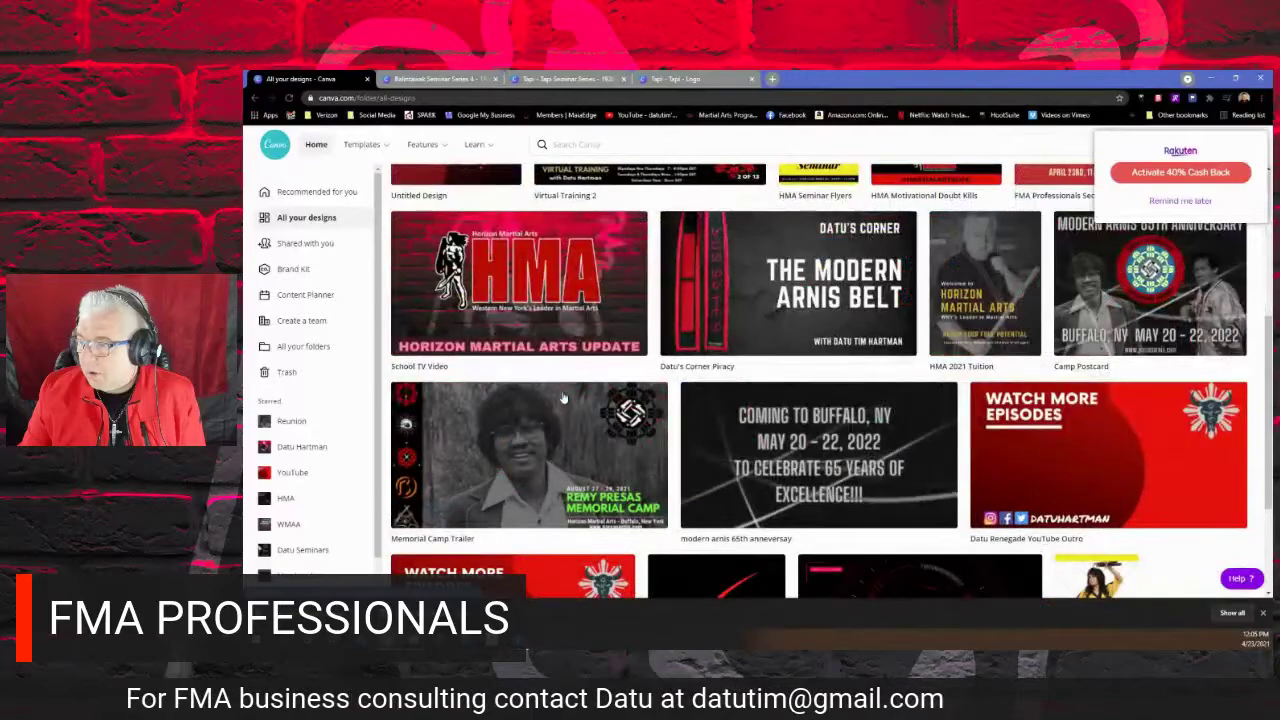
left_click(551, 298)
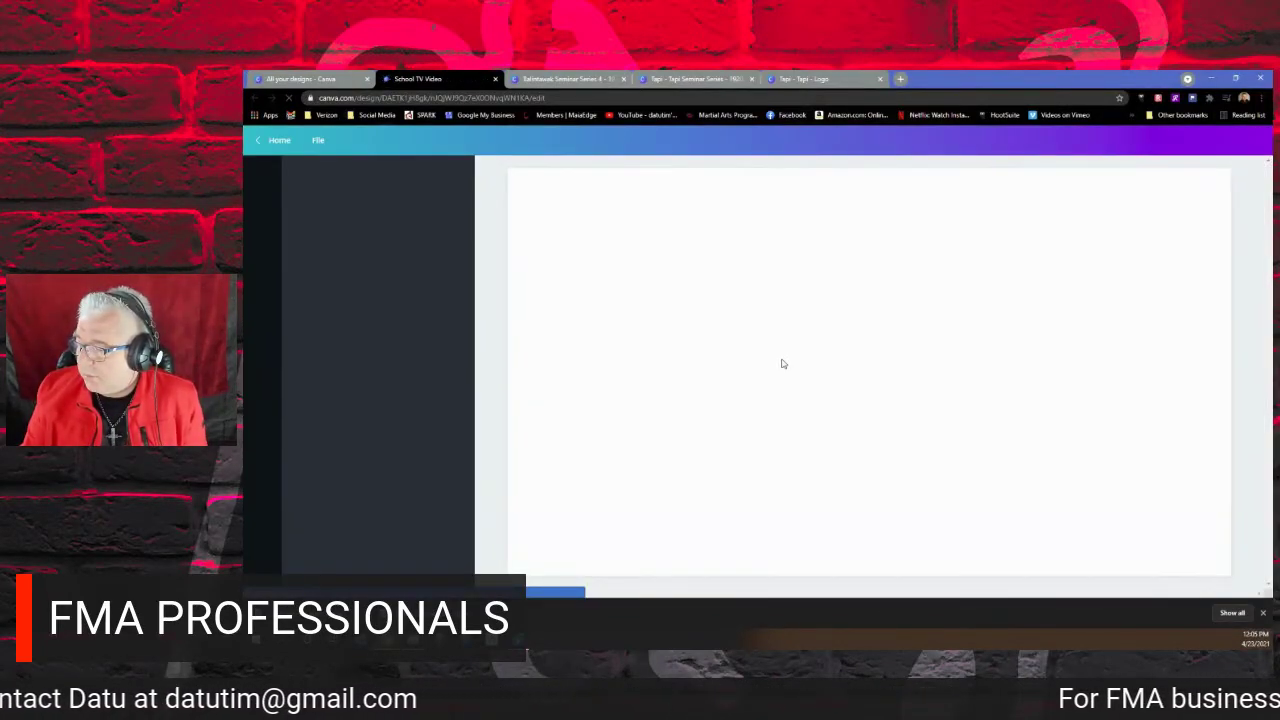
left_click(1263, 614)
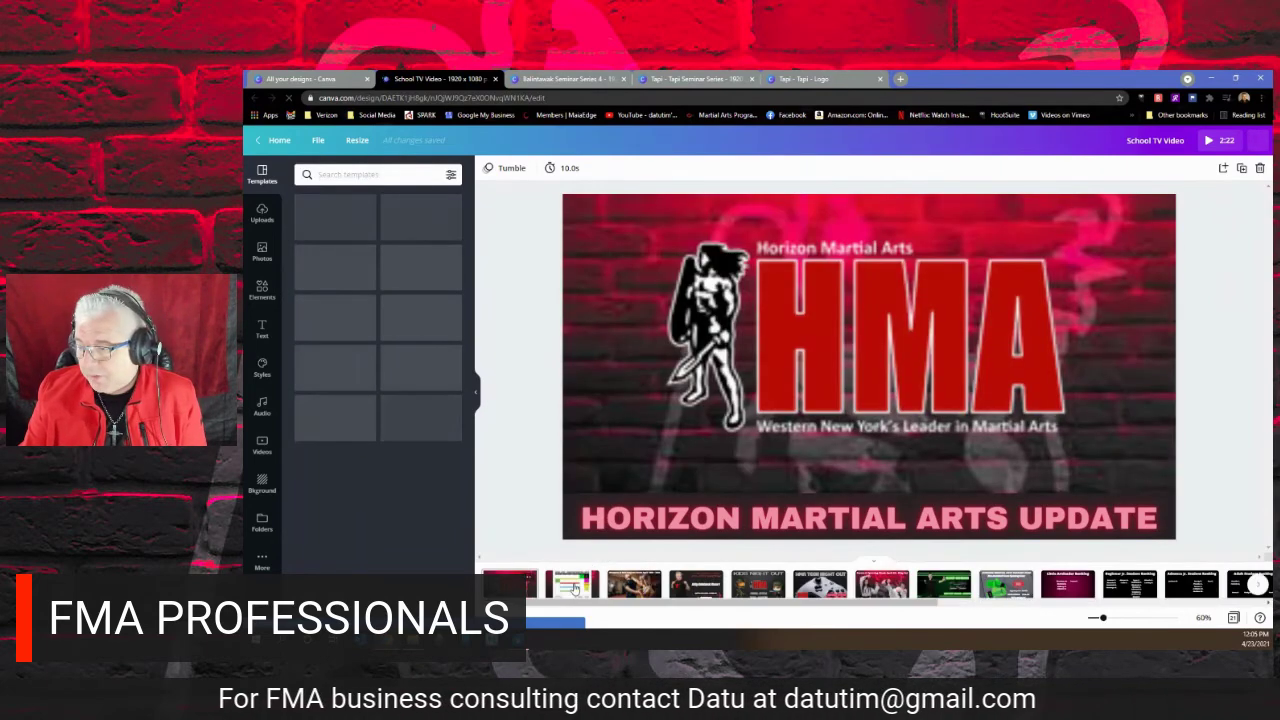
Look through the School TV Video pages, from the April 2021 calendar to the Advance Jr. Student Ranking page.
left_click(572, 587)
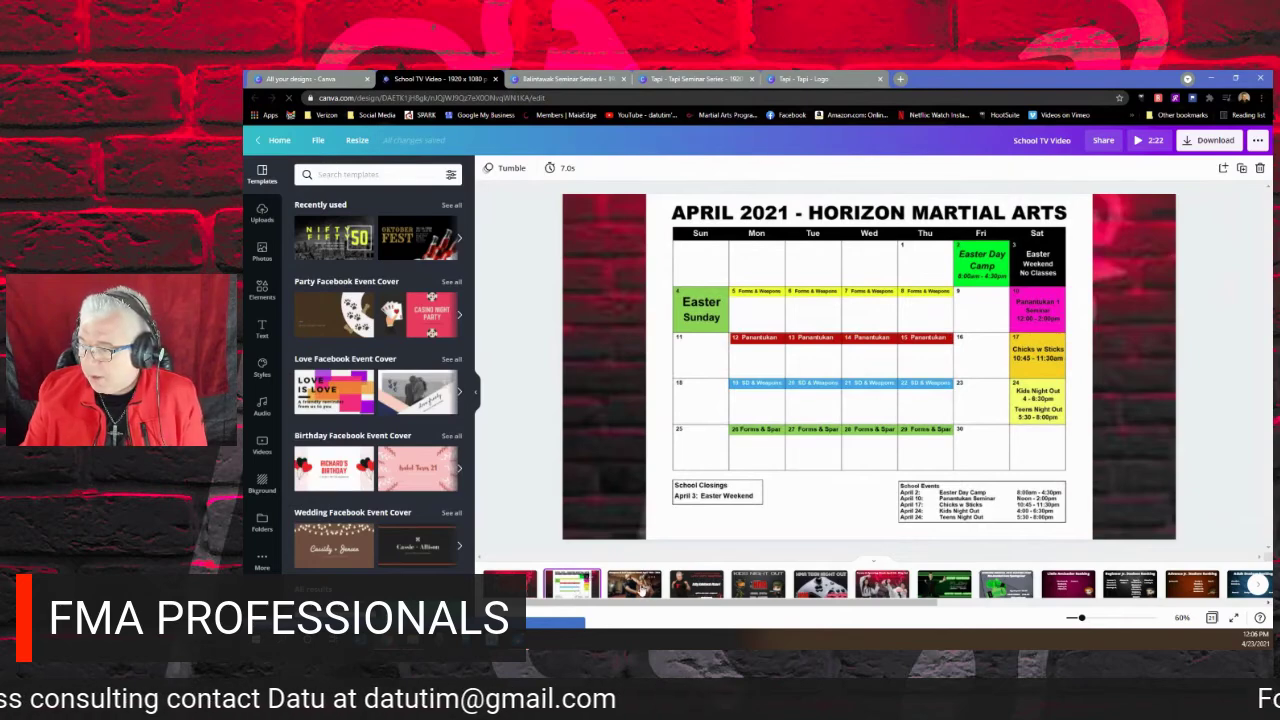
left_click(641, 589)
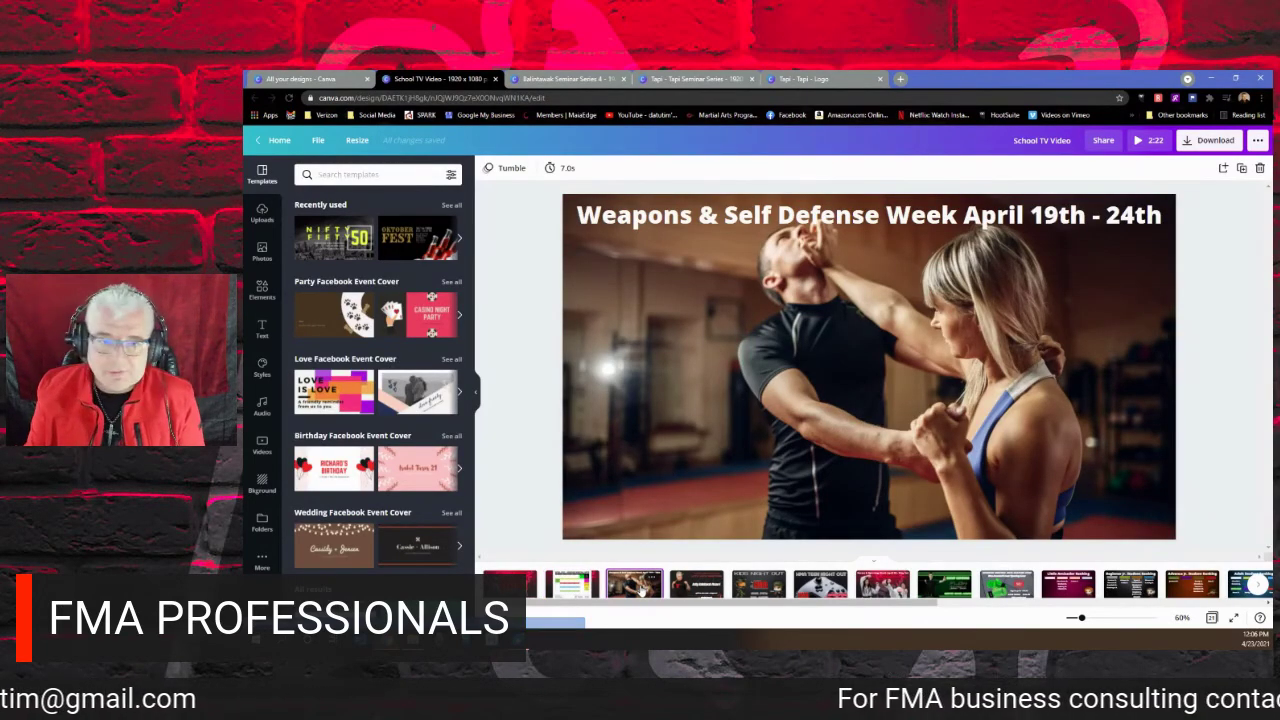
left_click(692, 590)
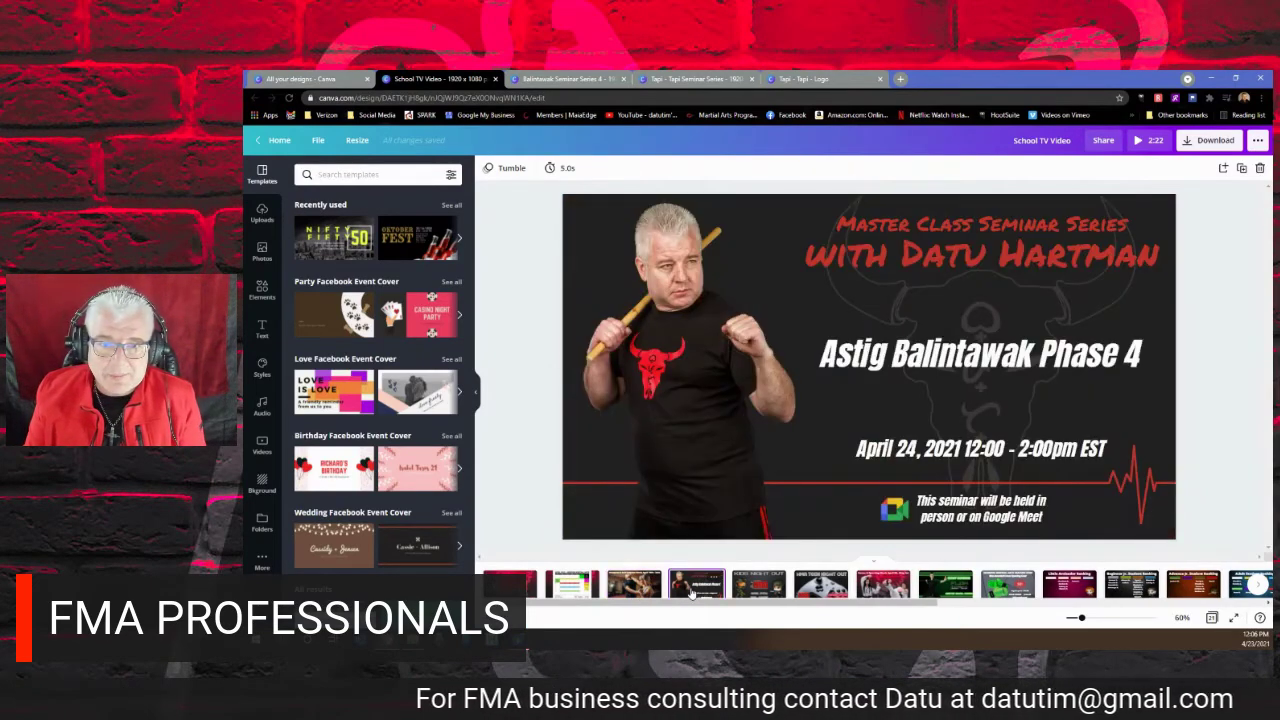
left_click(757, 590)
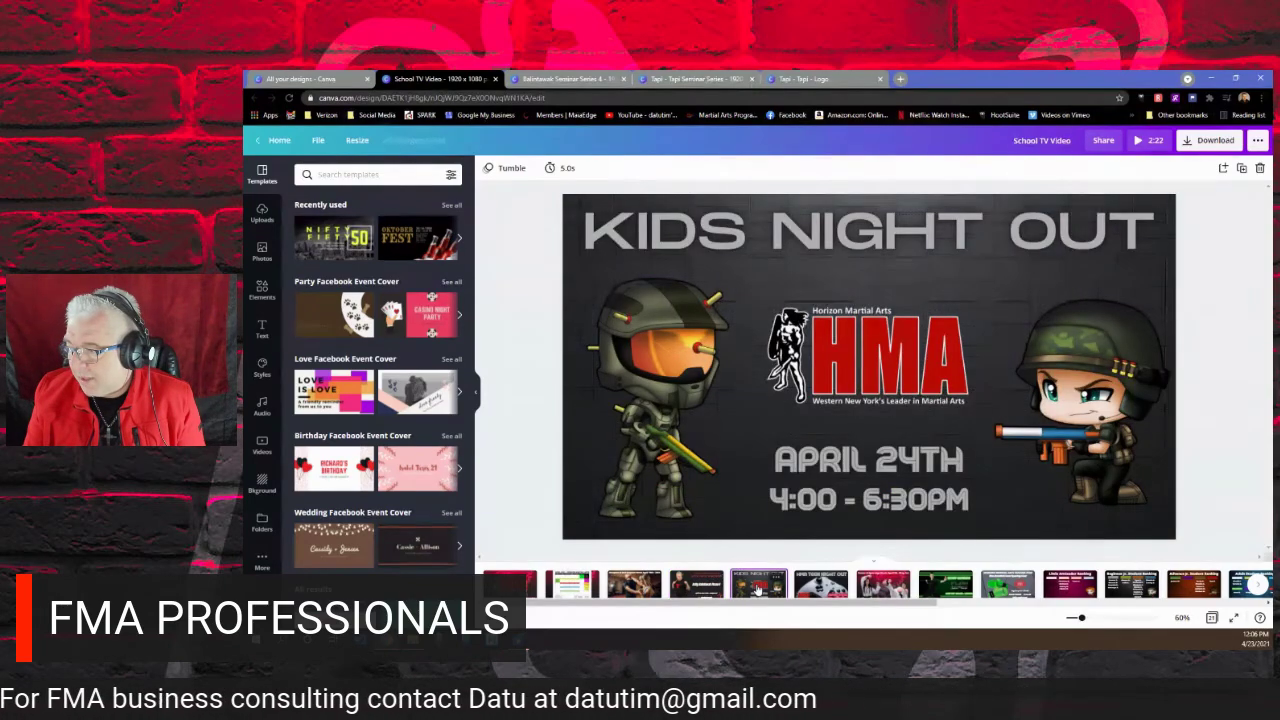
left_click(820, 588)
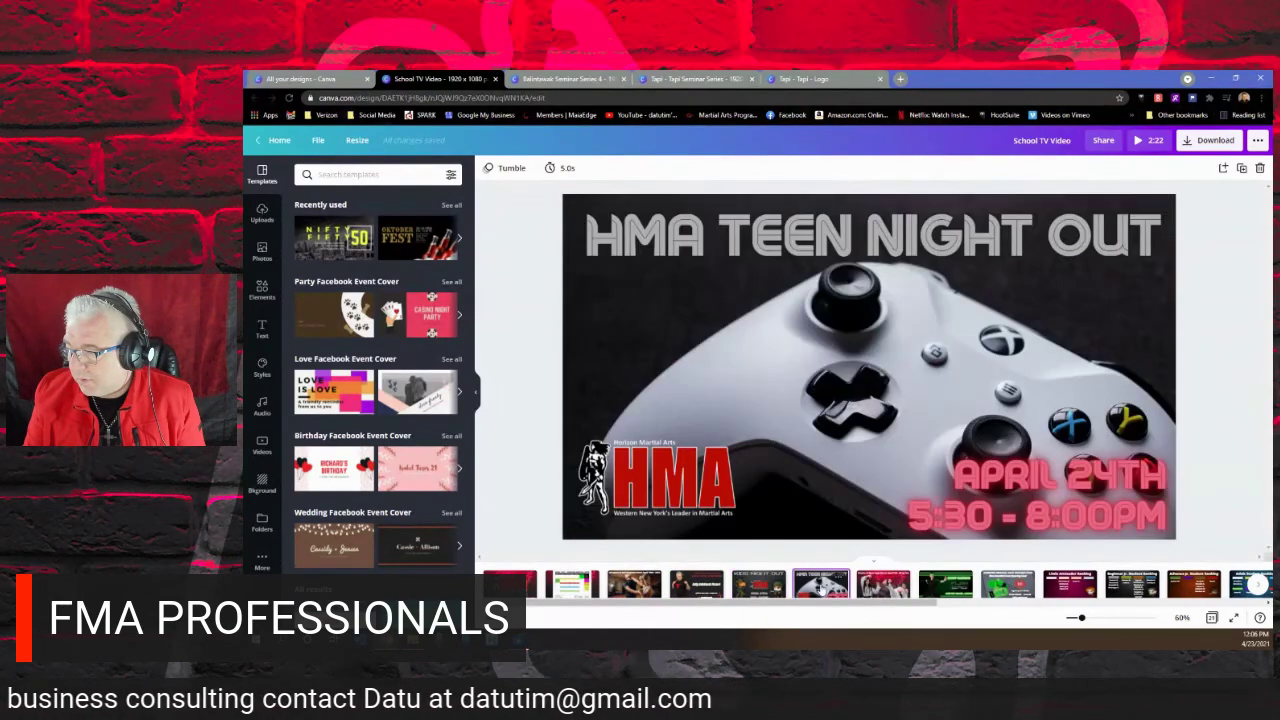
left_click(884, 590)
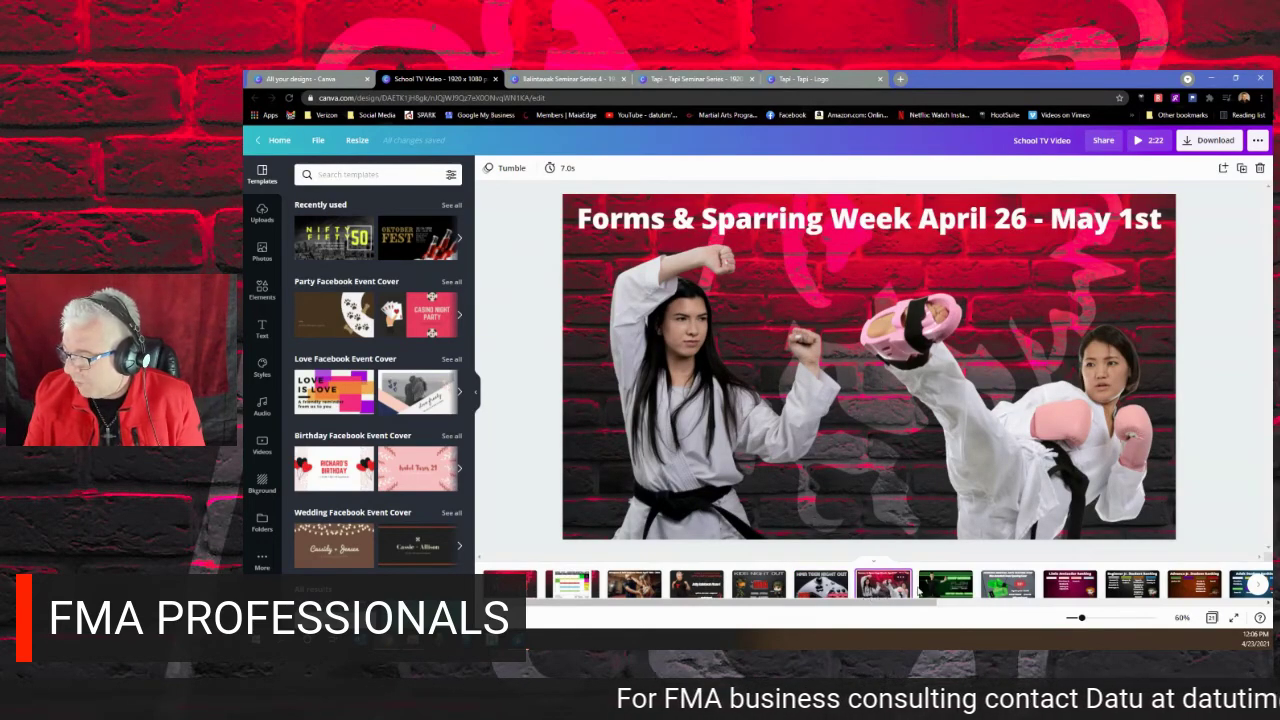
left_click(945, 588)
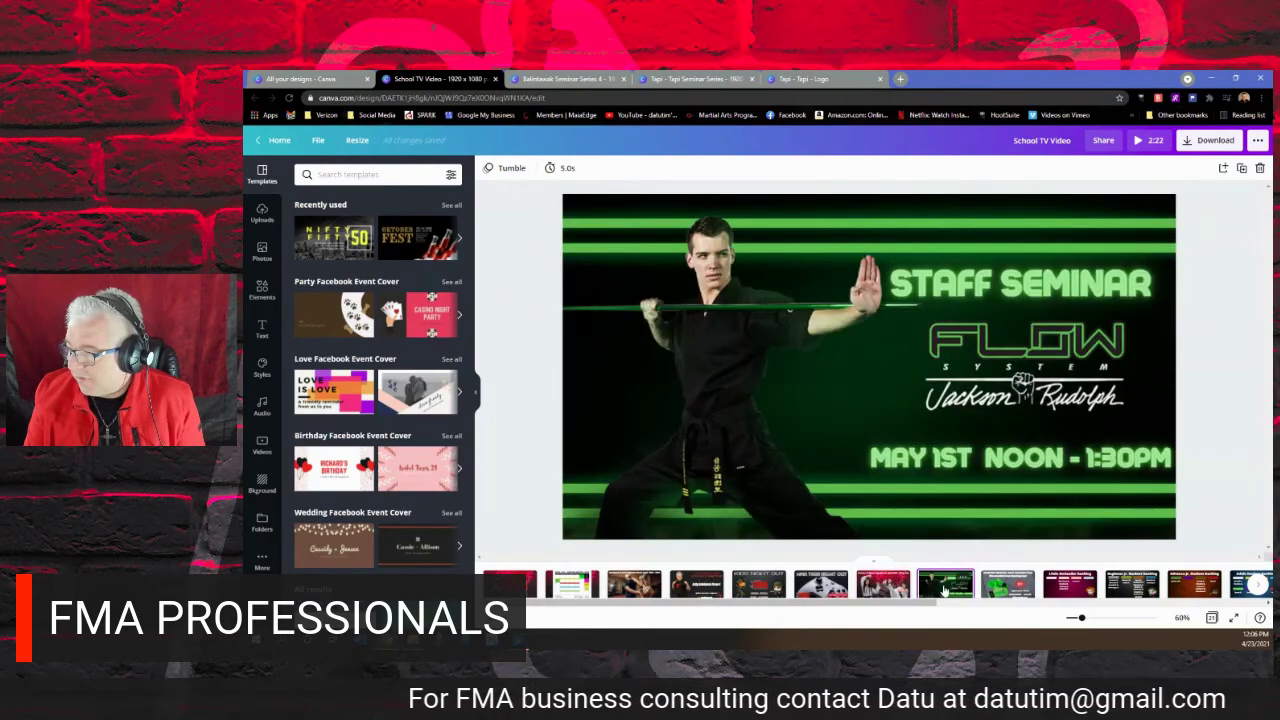
left_click(1000, 590)
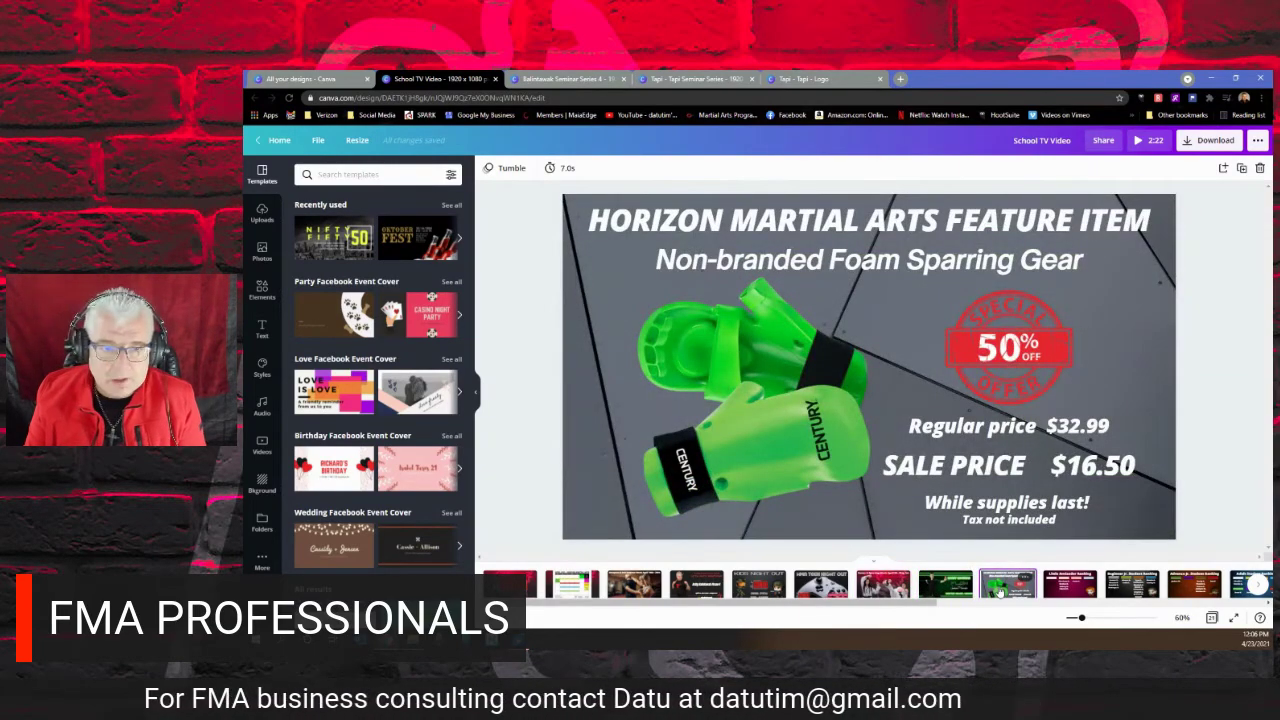
left_click(1066, 590)
left_click(1128, 588)
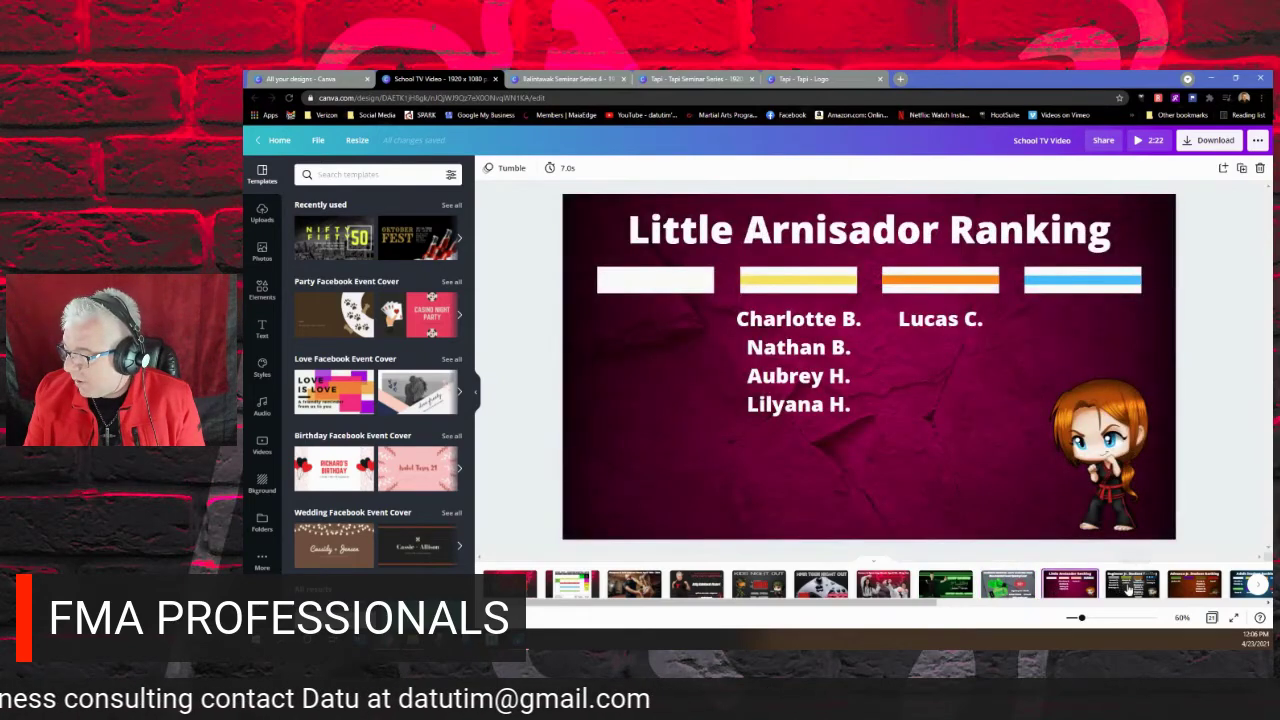
left_click(1192, 586)
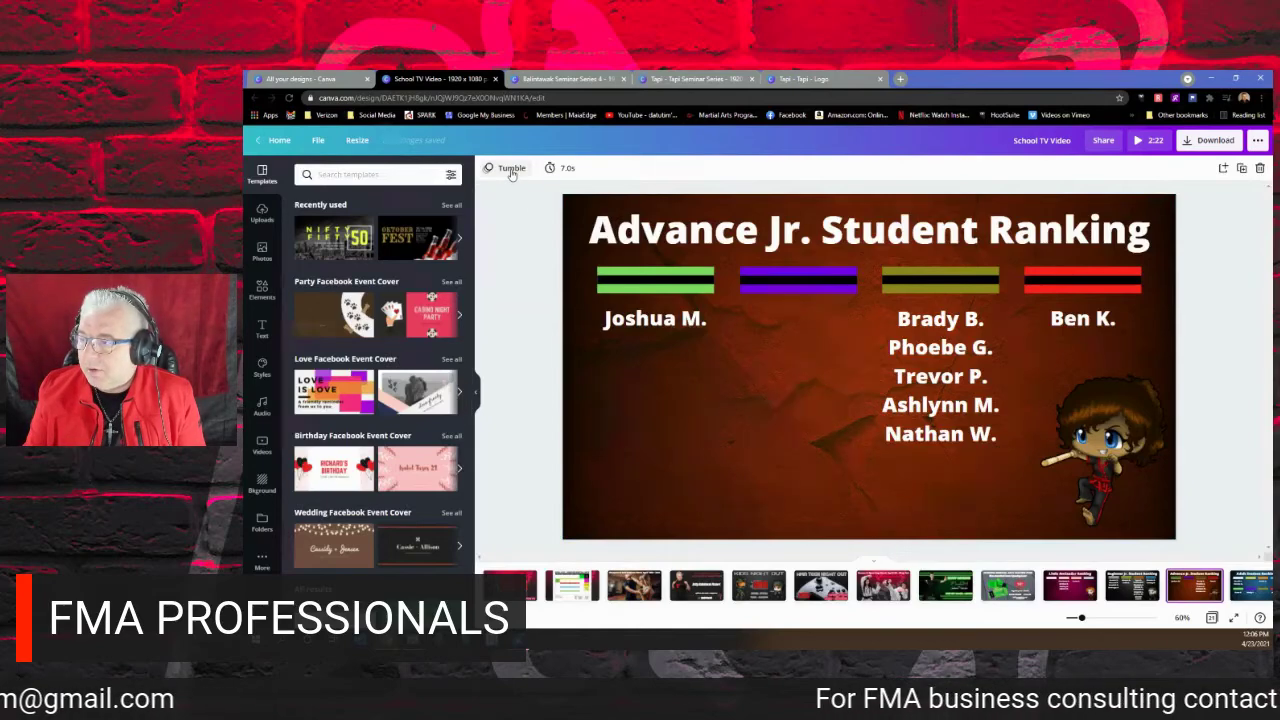
Examine the timing and the page animation options of the Advance Jr. Student Ranking page without changing them.
left_click(557, 170)
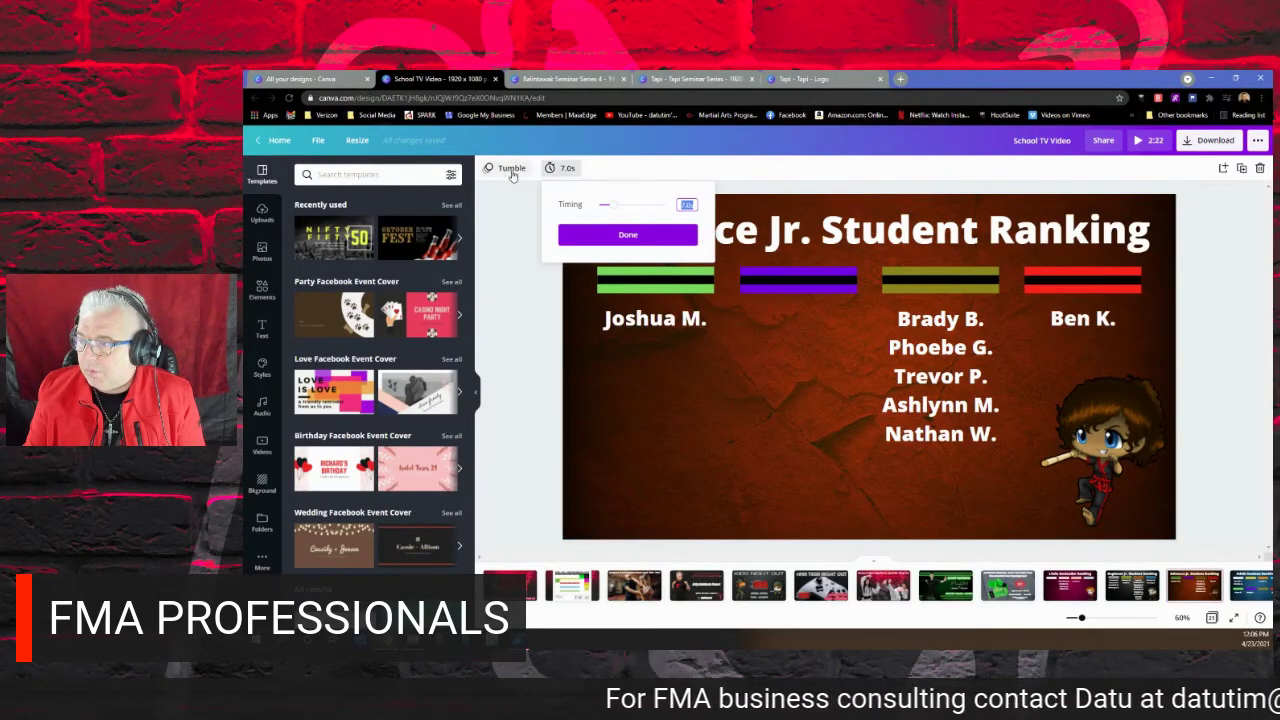
left_click(510, 170)
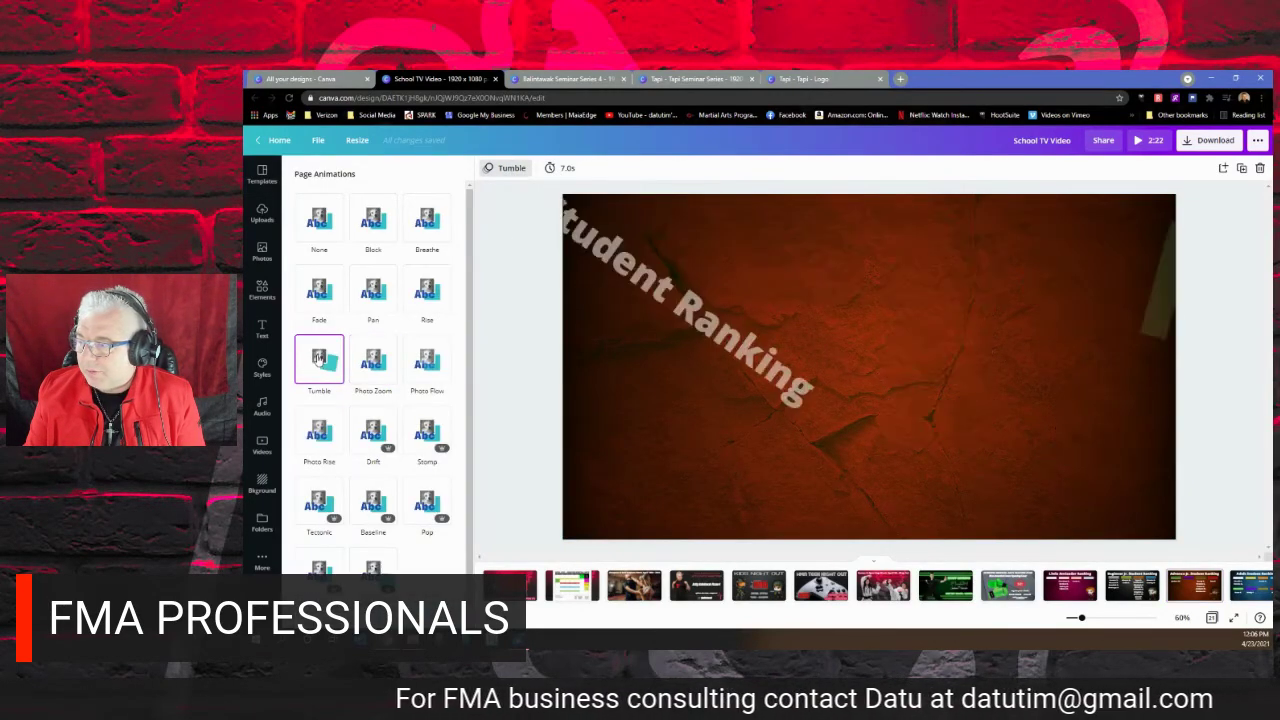
left_click(500, 314)
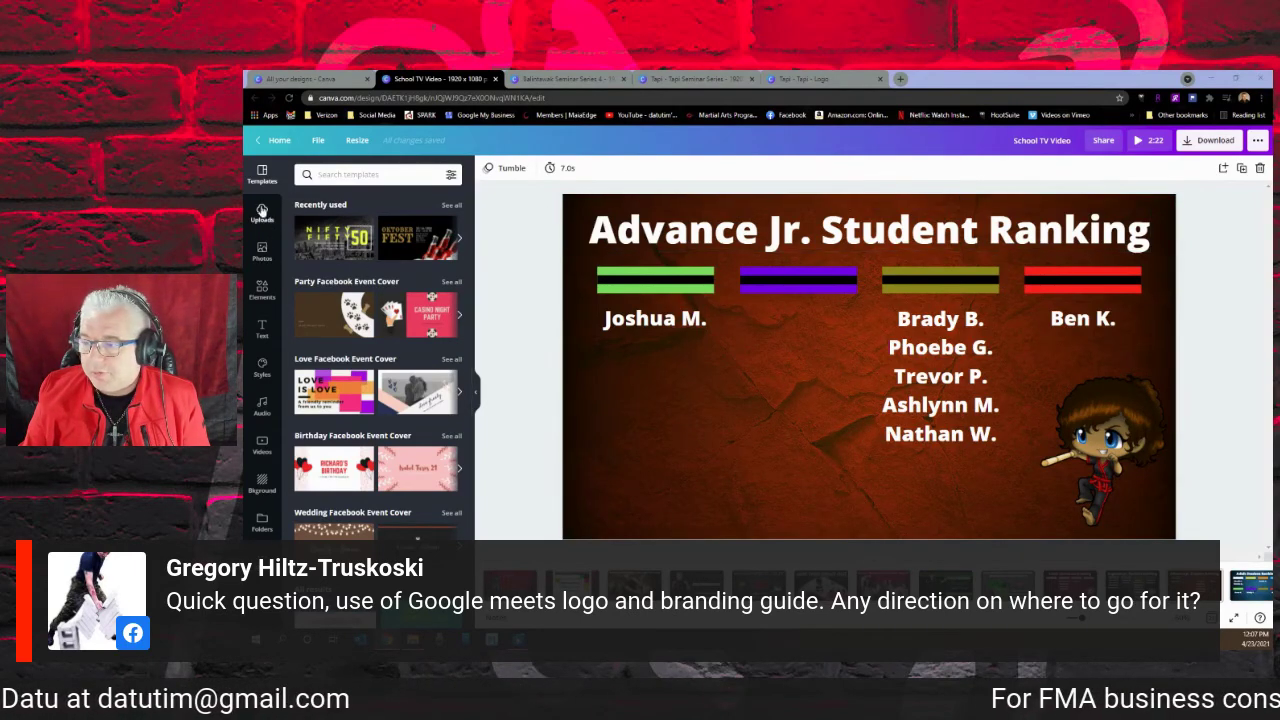
Search the elements for "twitter", try the solid Twitter bird on the Advance Jr. Student Ranking page, and remove it.
left_click(262, 290)
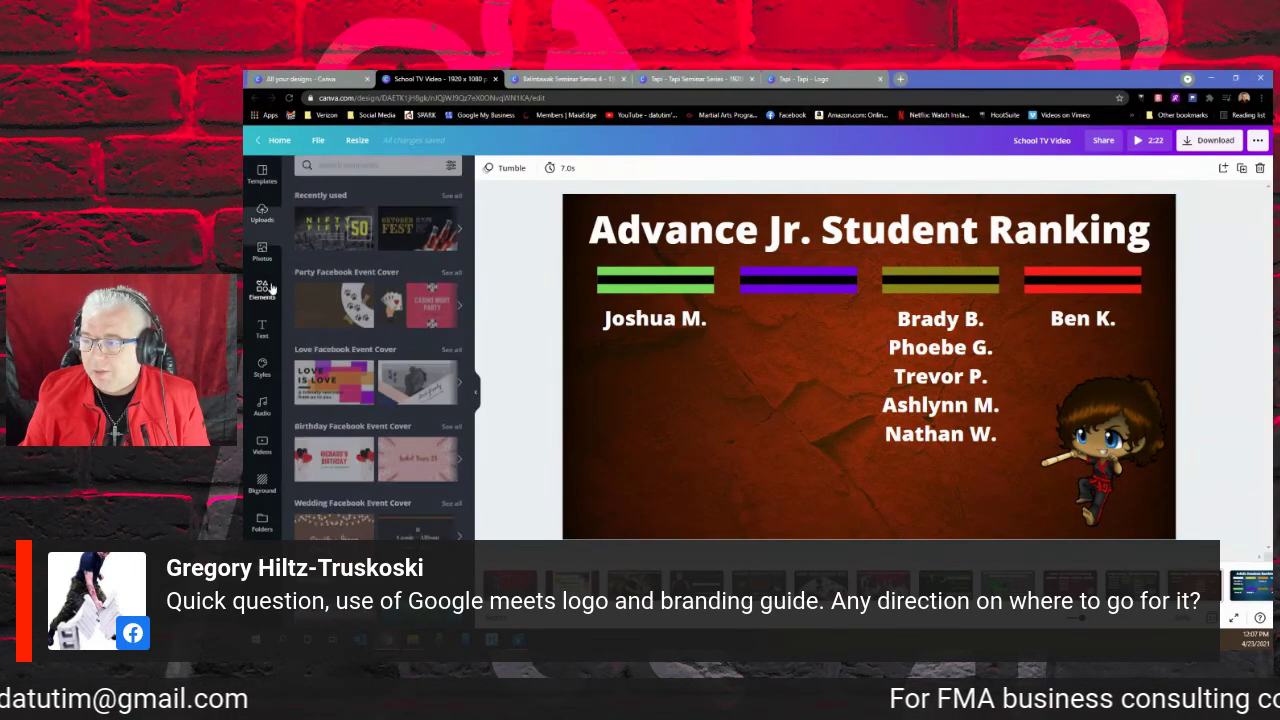
left_click(345, 175)
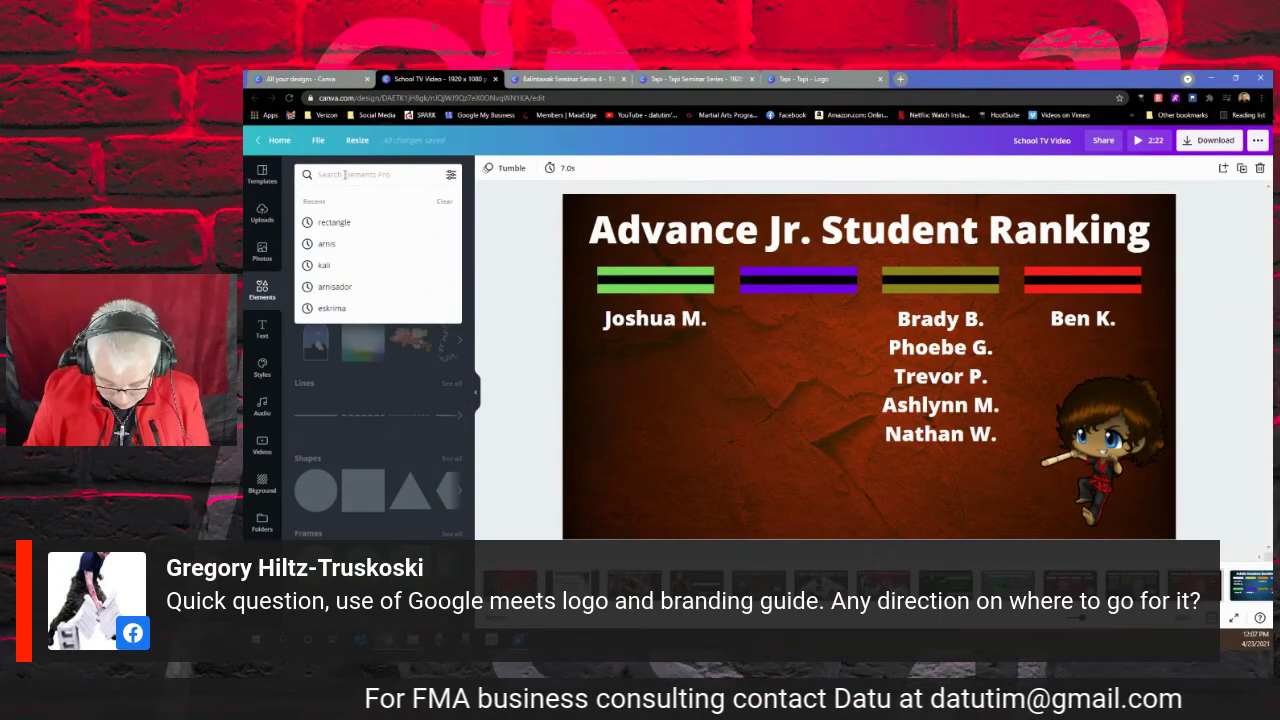
type("twi")
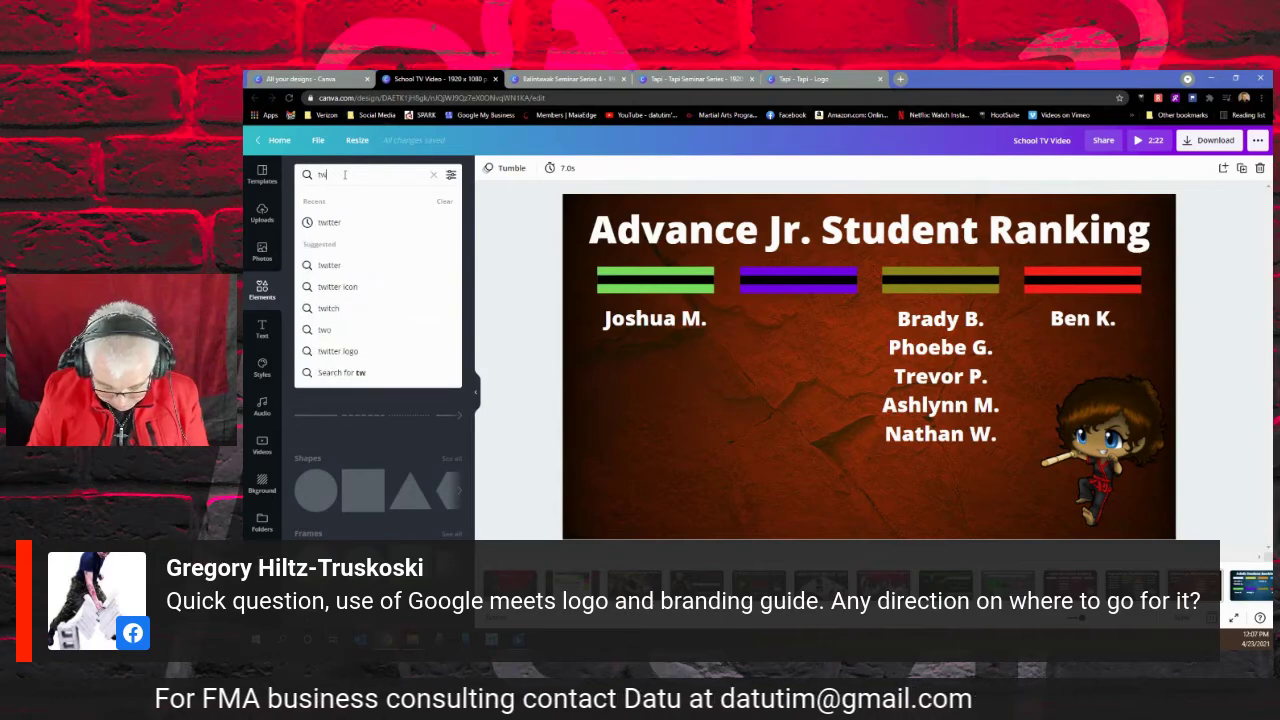
type("tter")
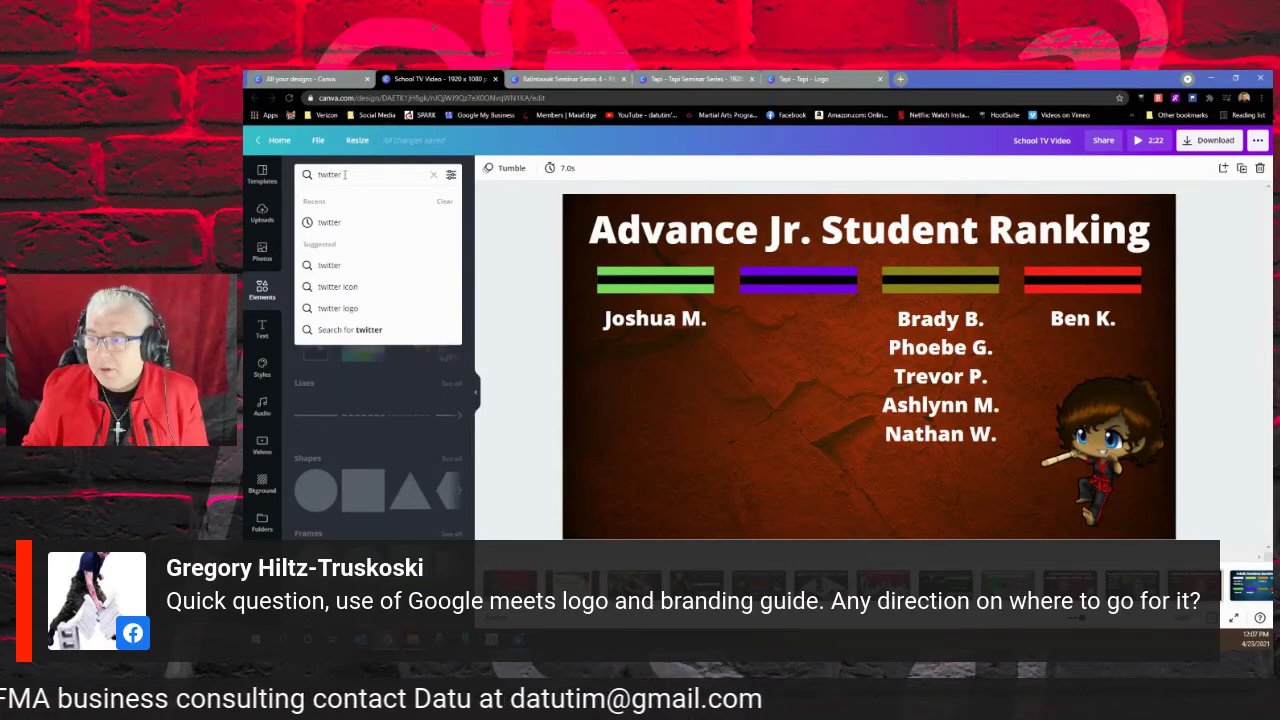
key("Return")
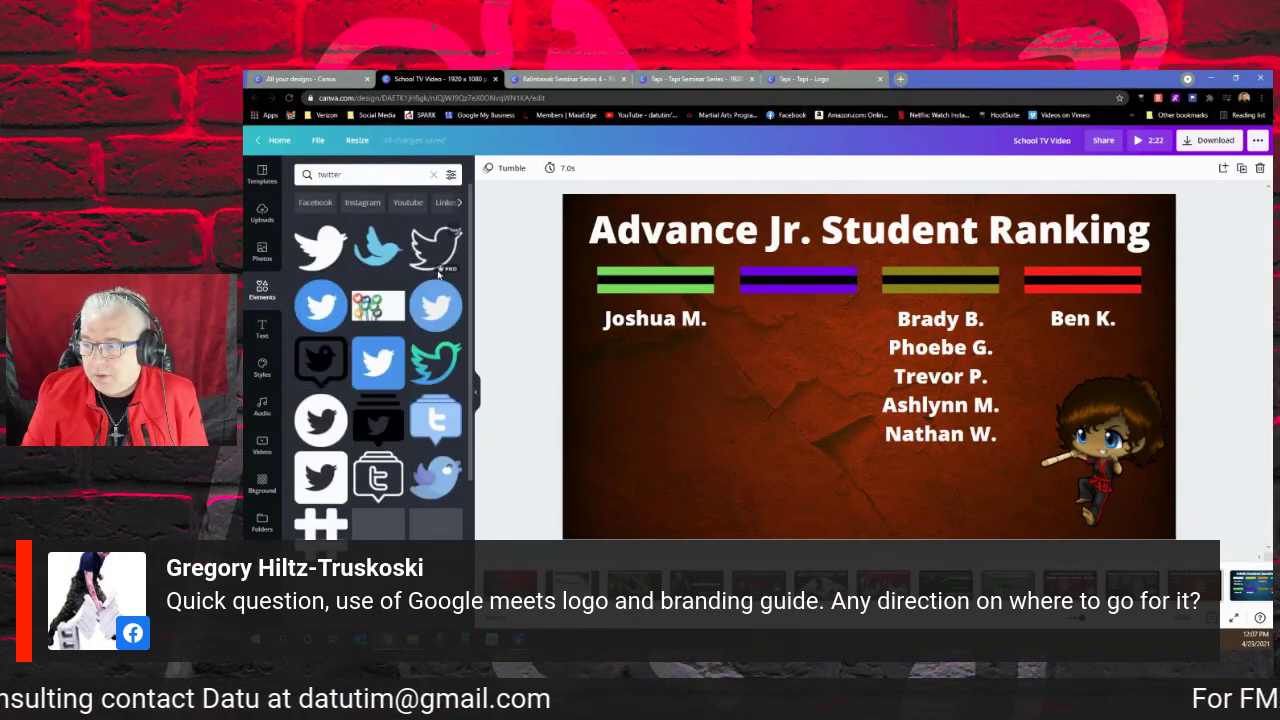
left_click(323, 257)
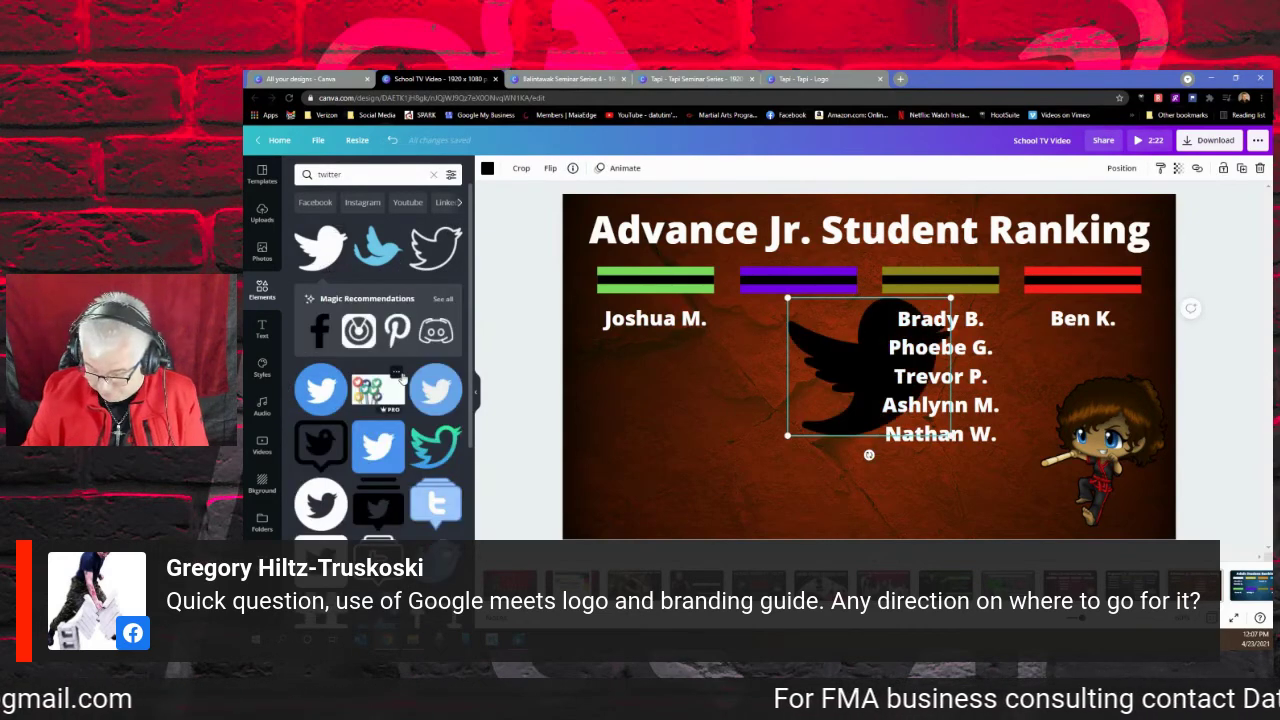
key("Delete")
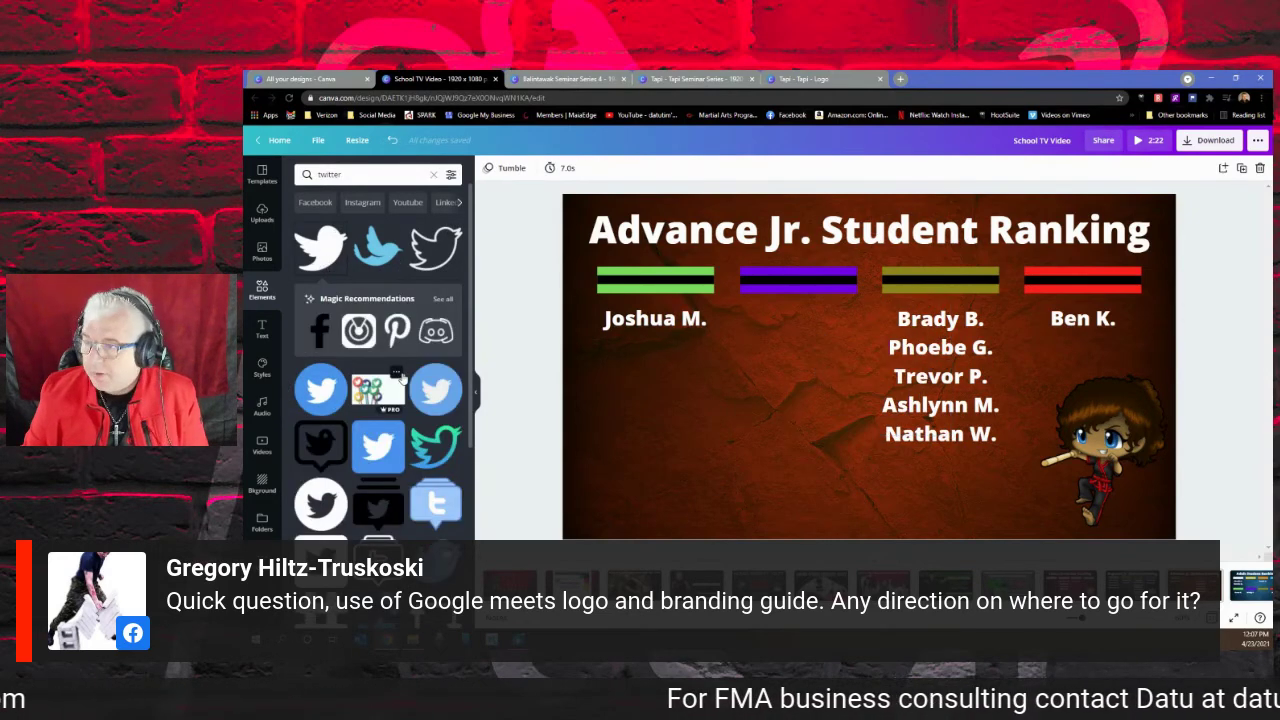
Search the elements for "google meet", try the multicoloured Google Meet logo on the Advance Jr. Student Ranking page, and remove it.
left_click(435, 176)
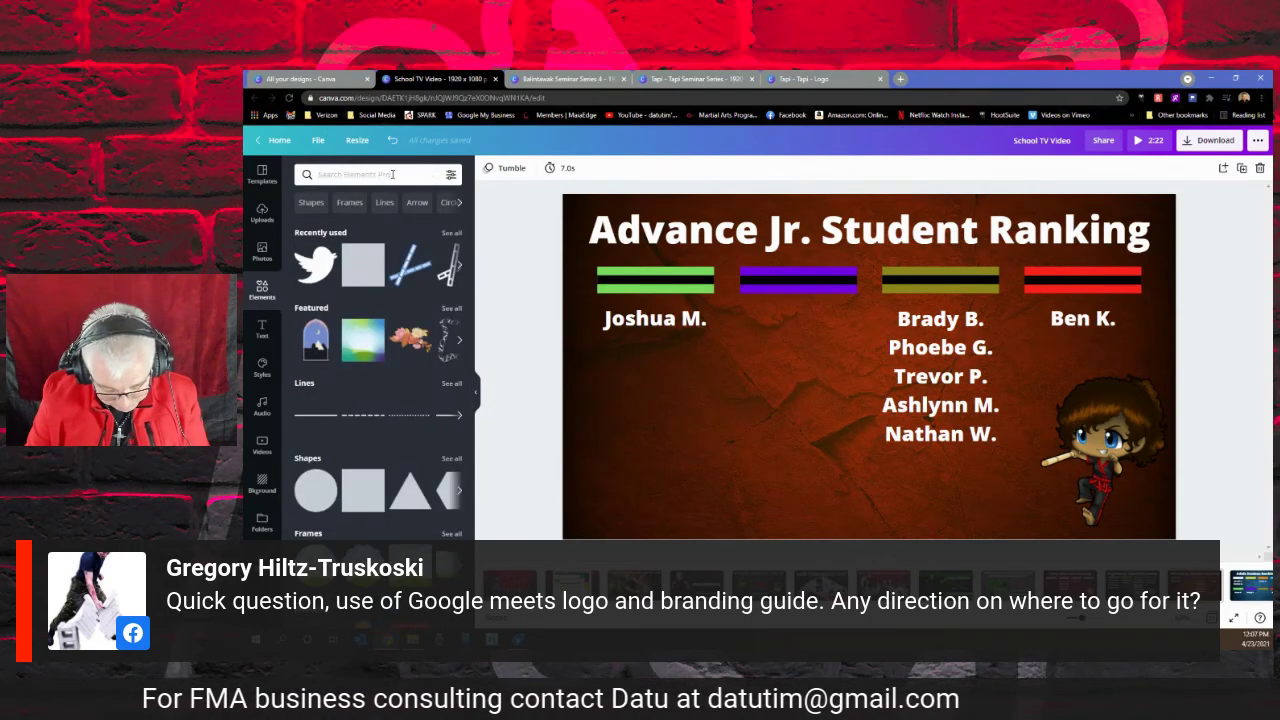
type("goog")
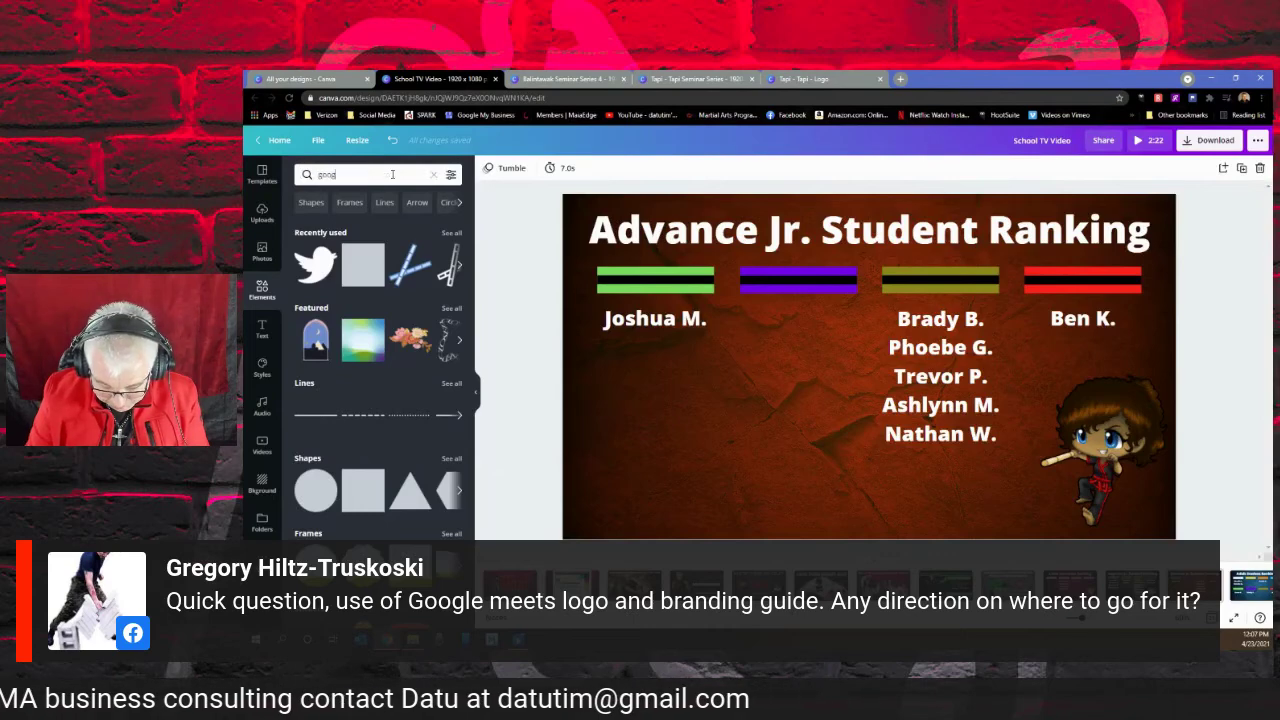
type("le")
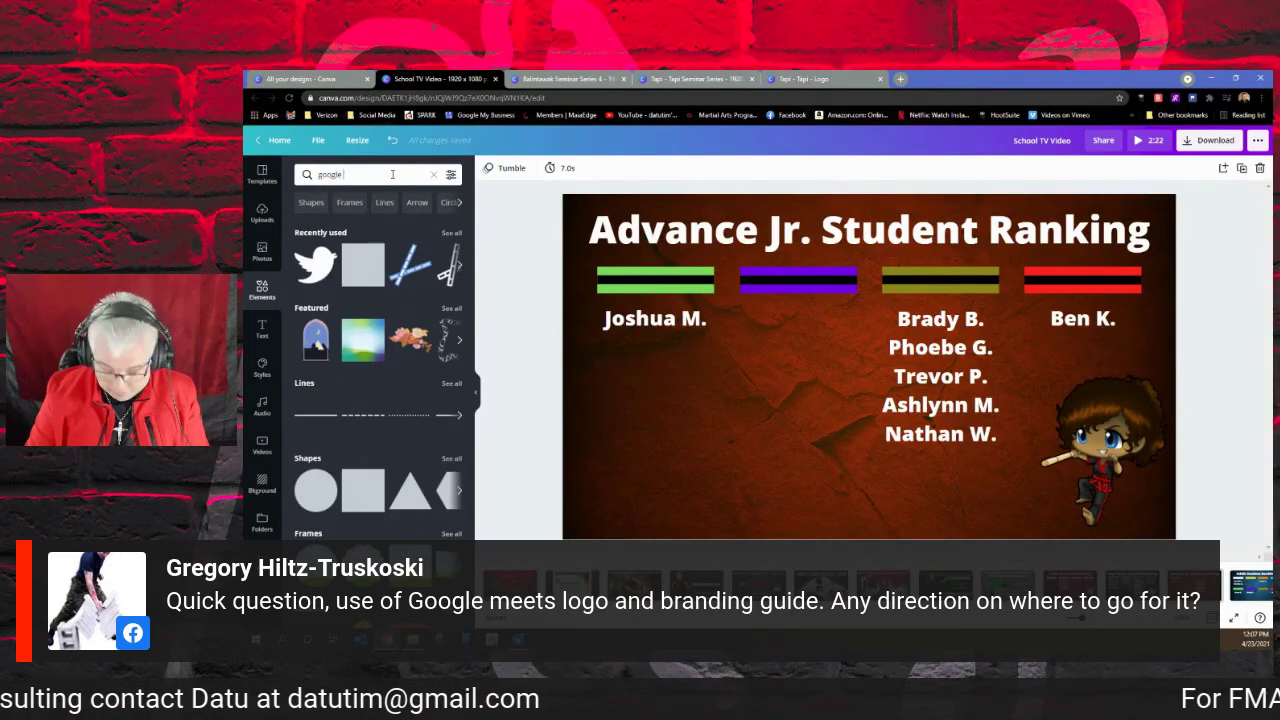
type(" mee")
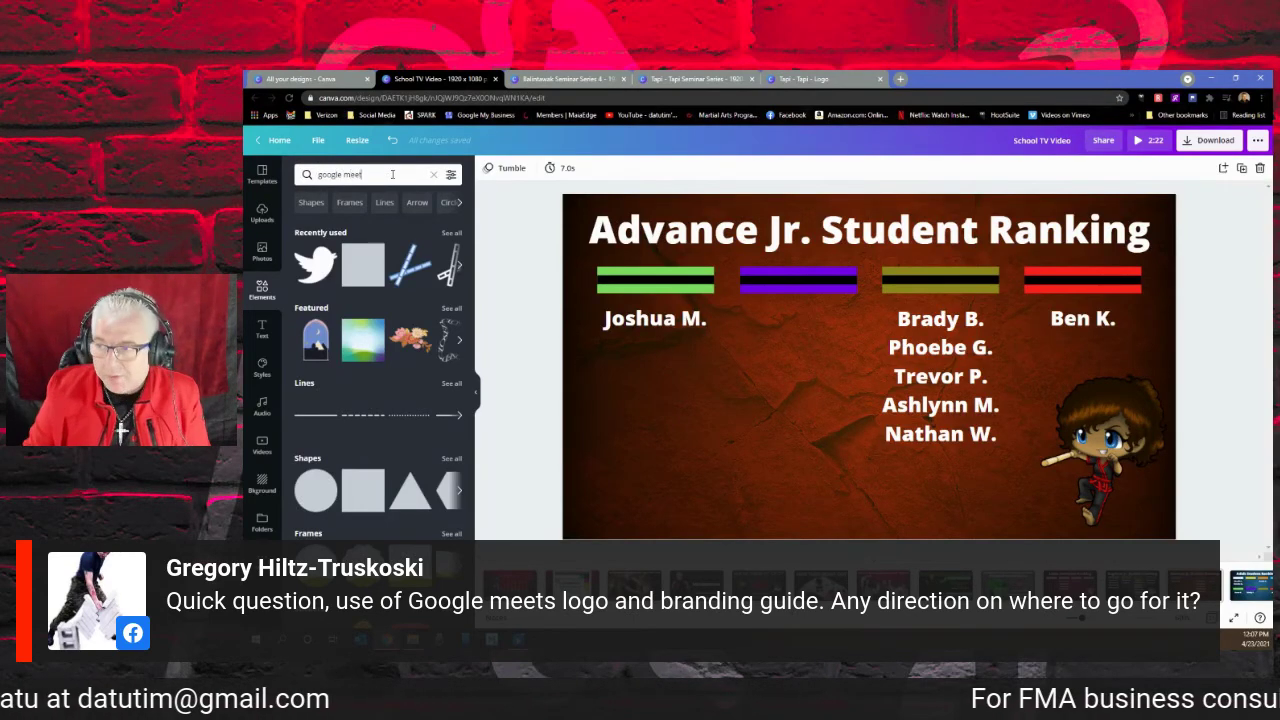
type("t")
key("Return")
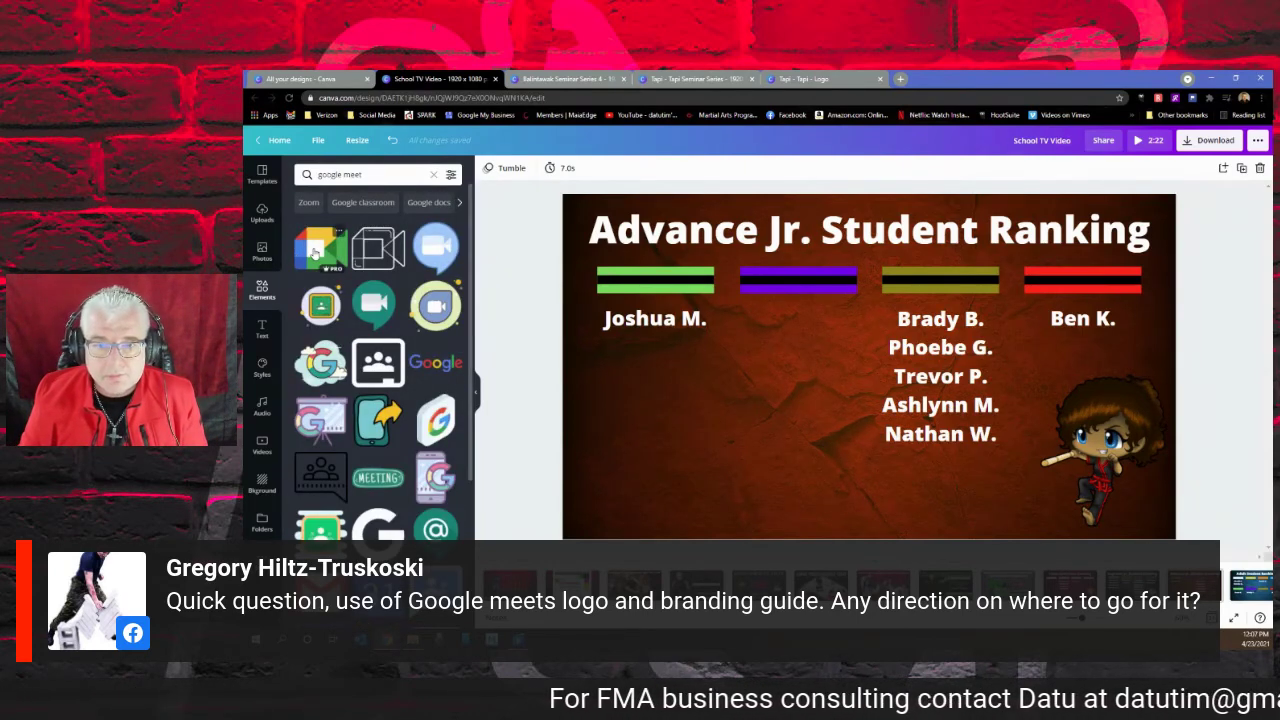
left_click(315, 252)
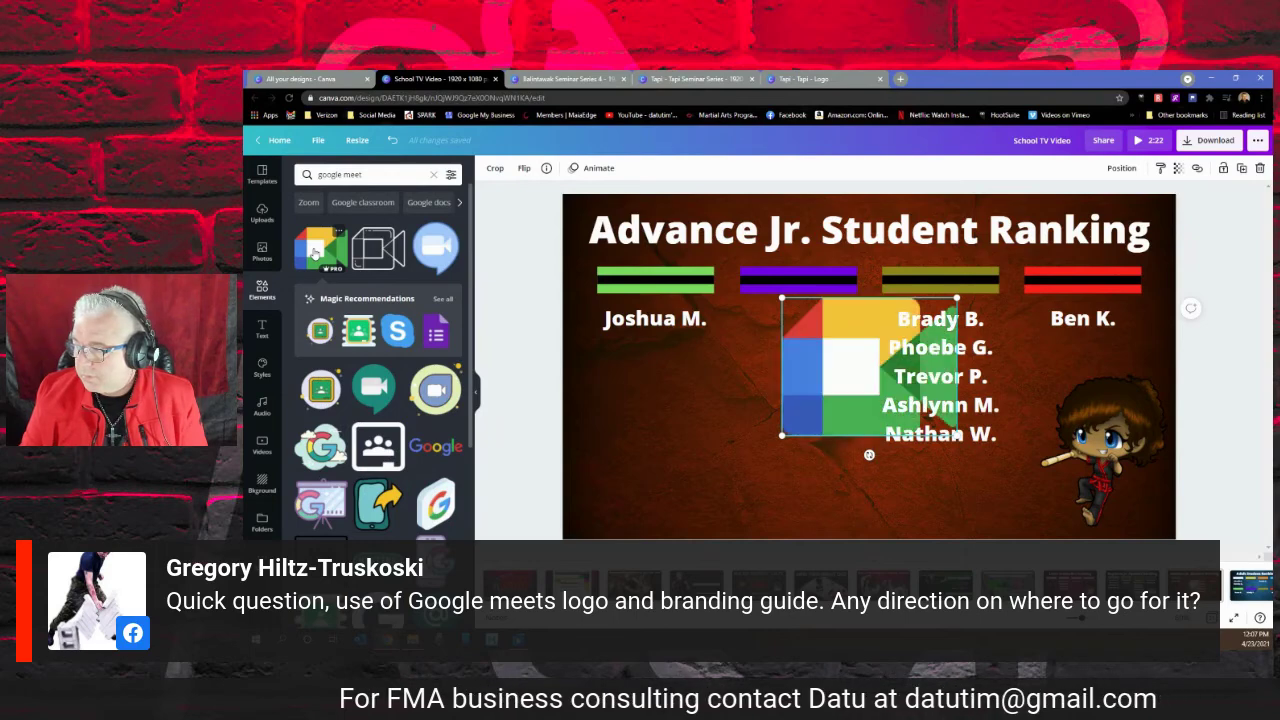
key("Delete")
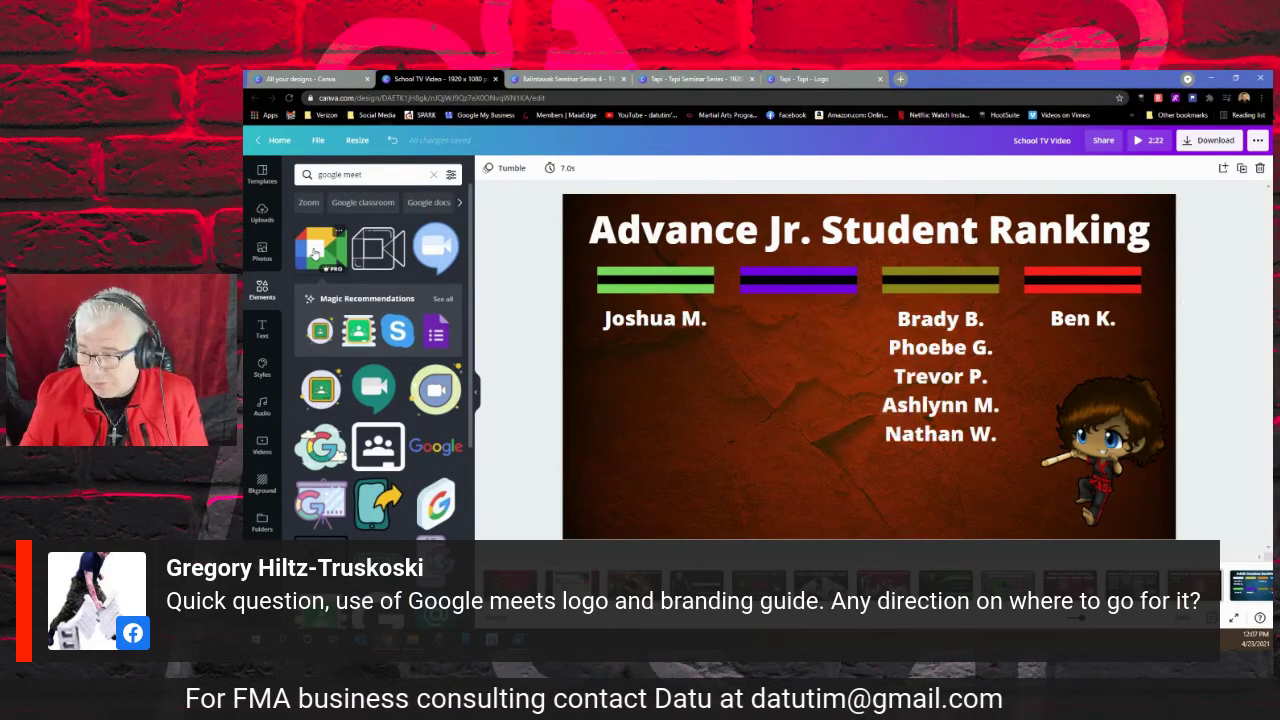
Show all Magic Recommendations related to the Google Meet logo and look through the suggested icons.
left_click(442, 300)
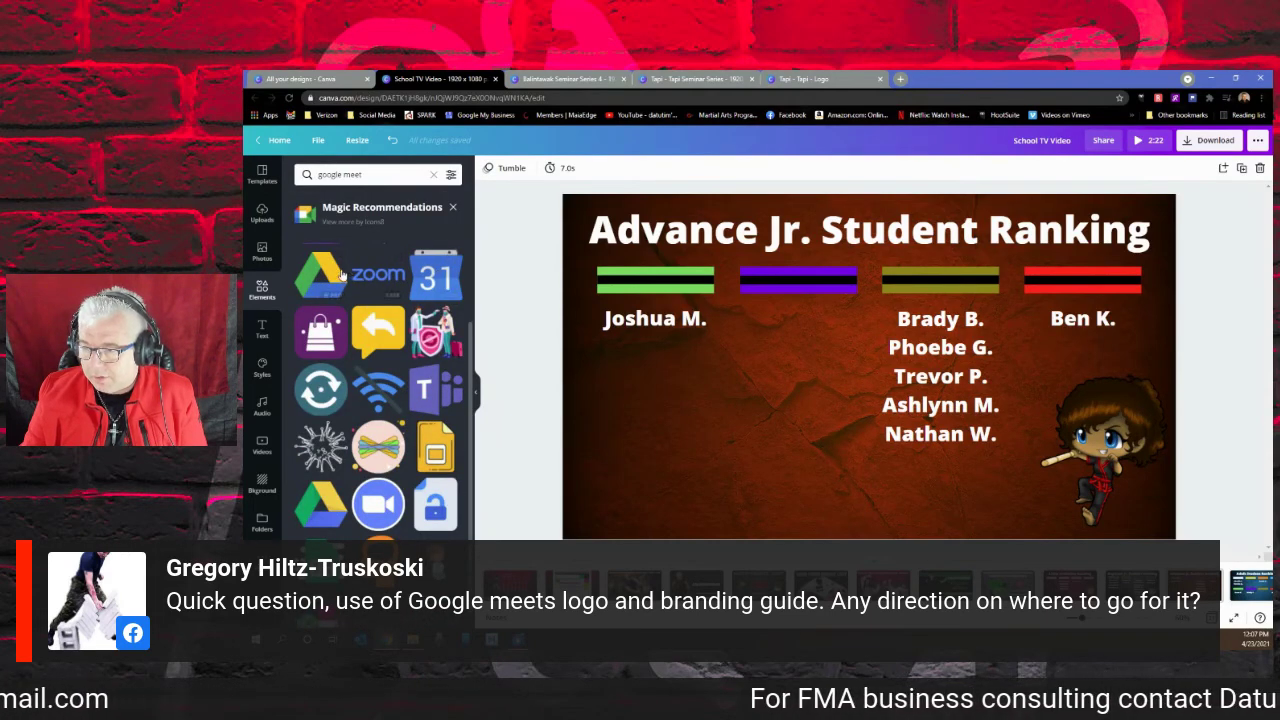
scroll(328, 280, "down", 1)
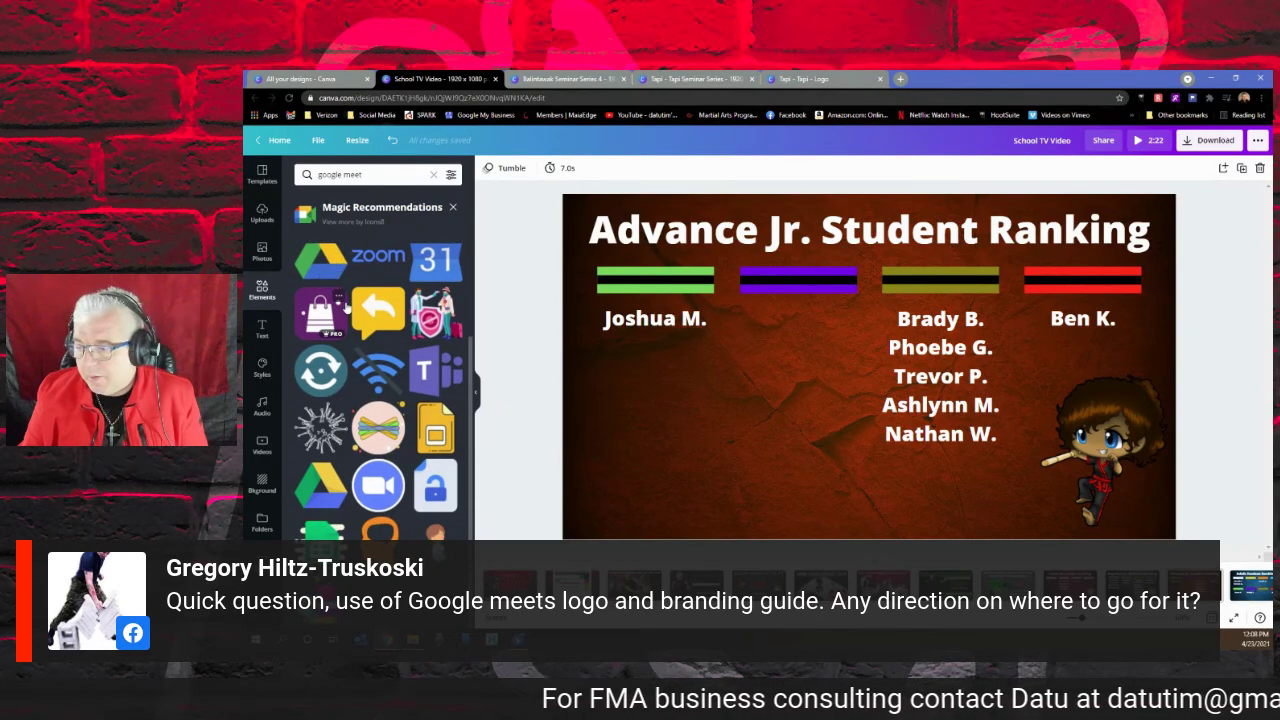